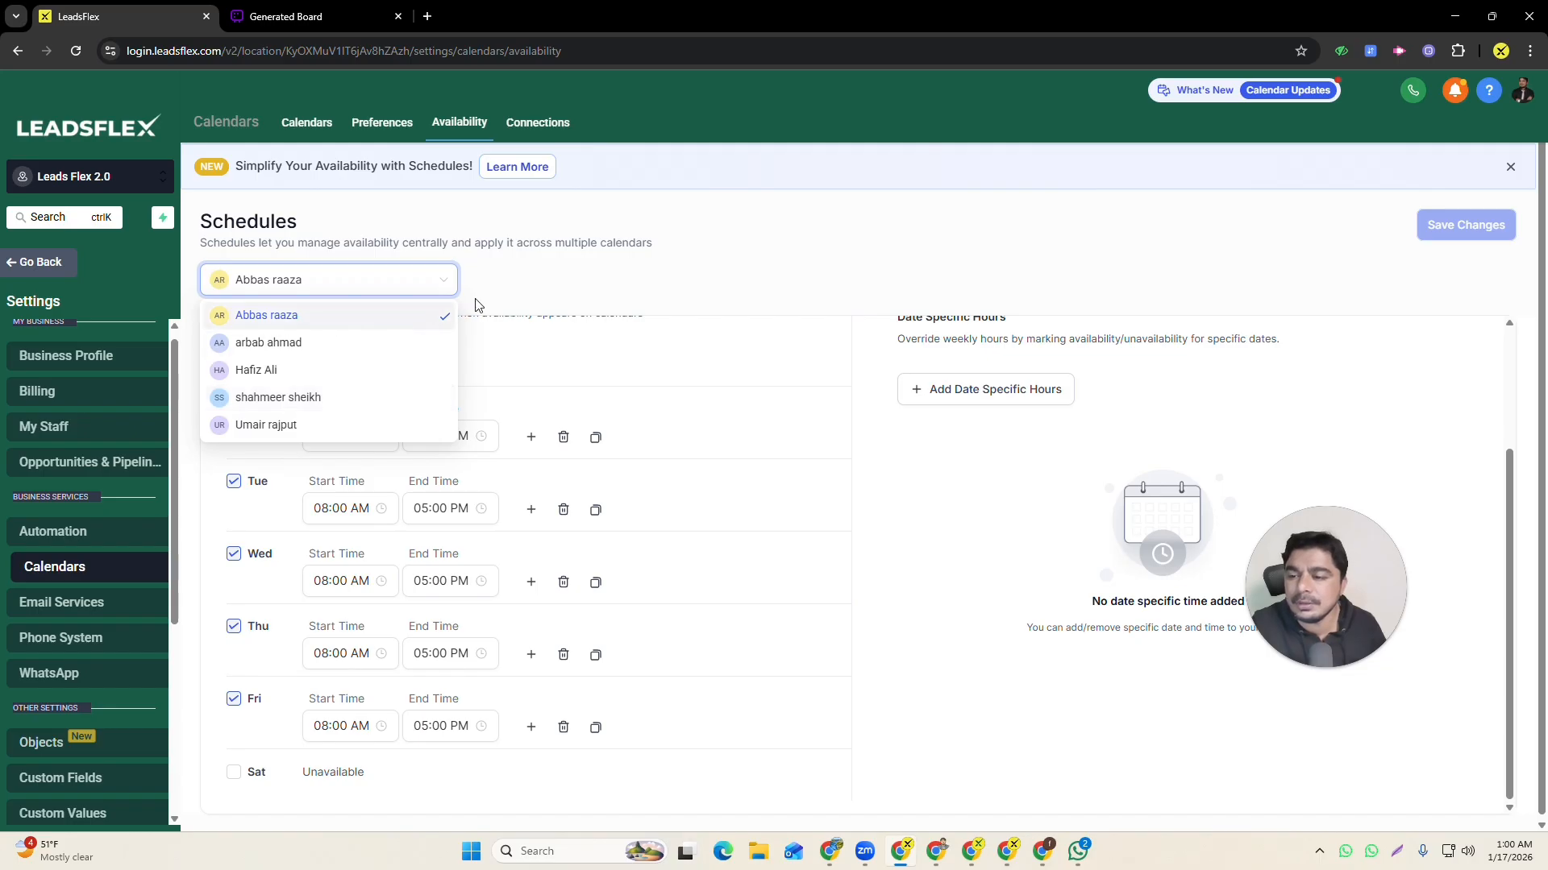
# - Leave the availability schedules for the main calendar view and open the calendar settings with the list of all calendars
pyautogui.click(731, 257)
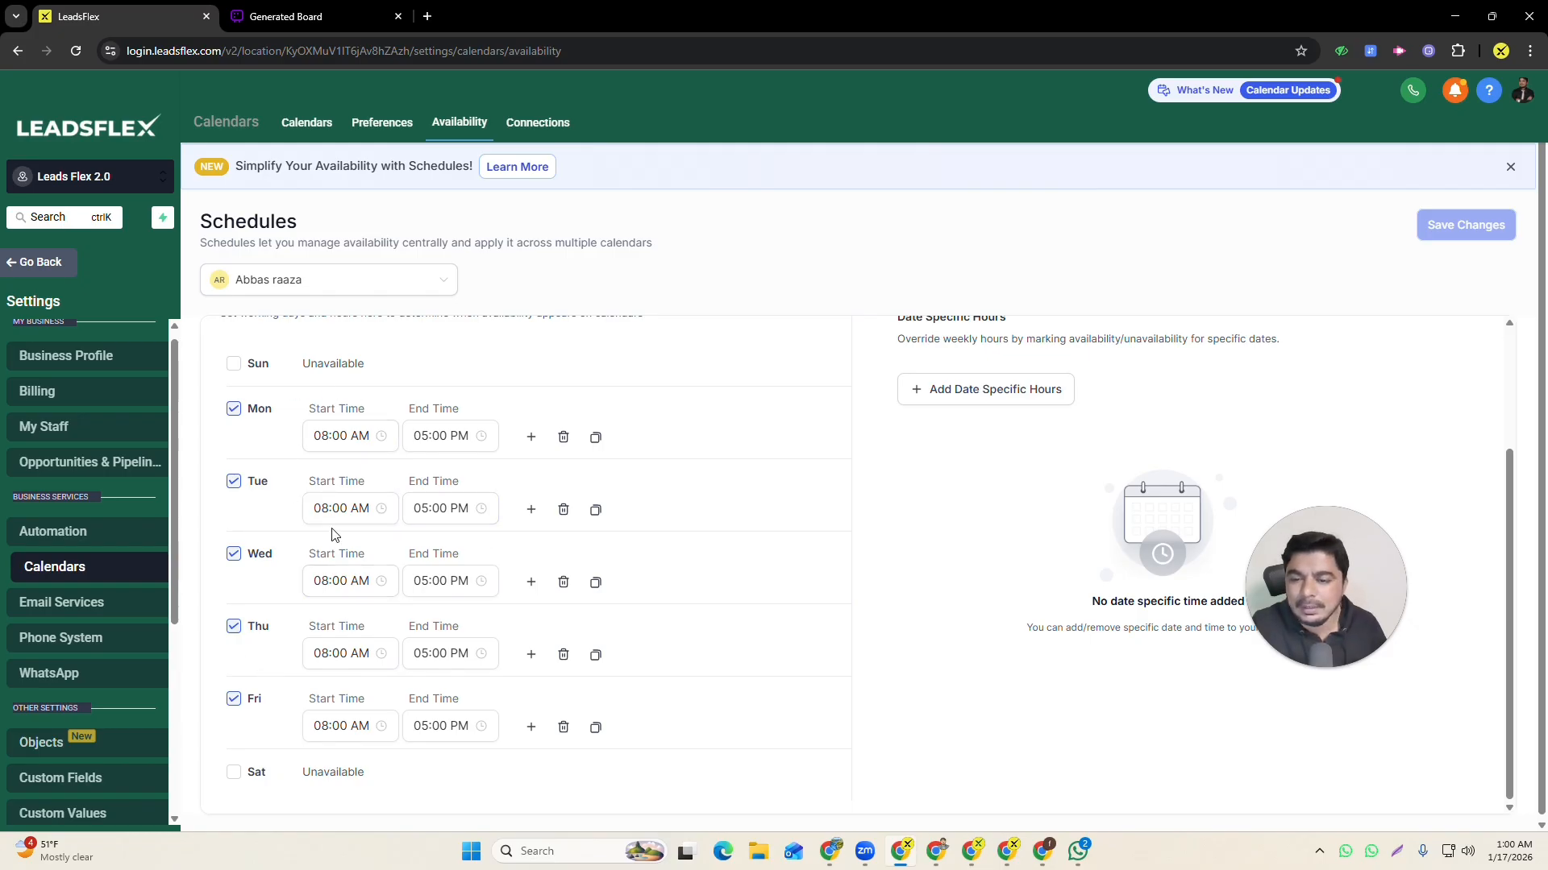
pyautogui.scroll(2, 356, 531)
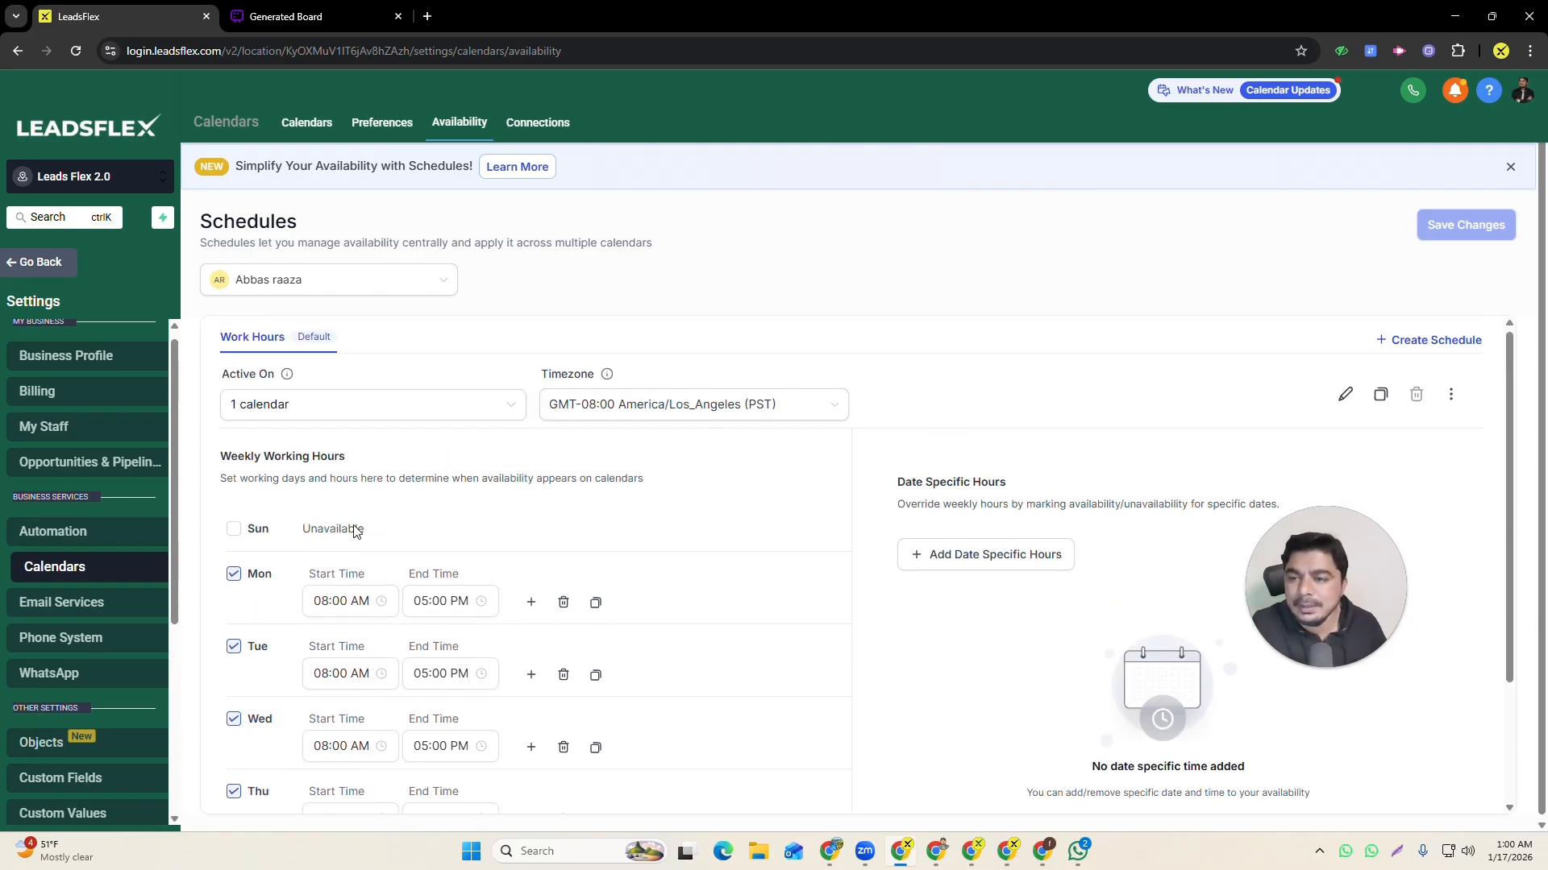
pyautogui.click(30, 266)
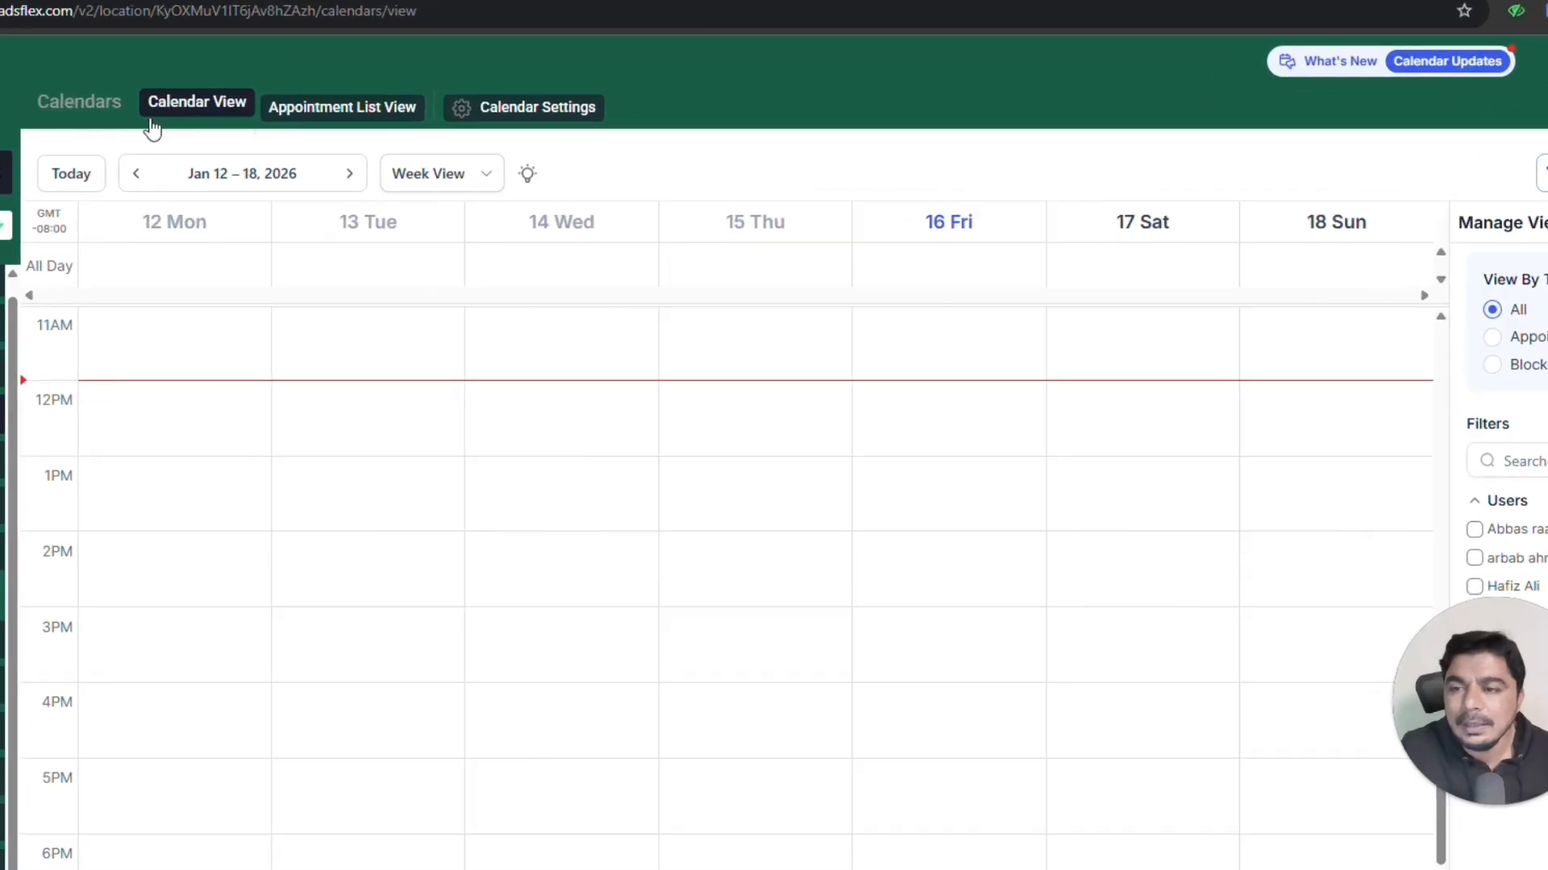
pyautogui.click(506, 101)
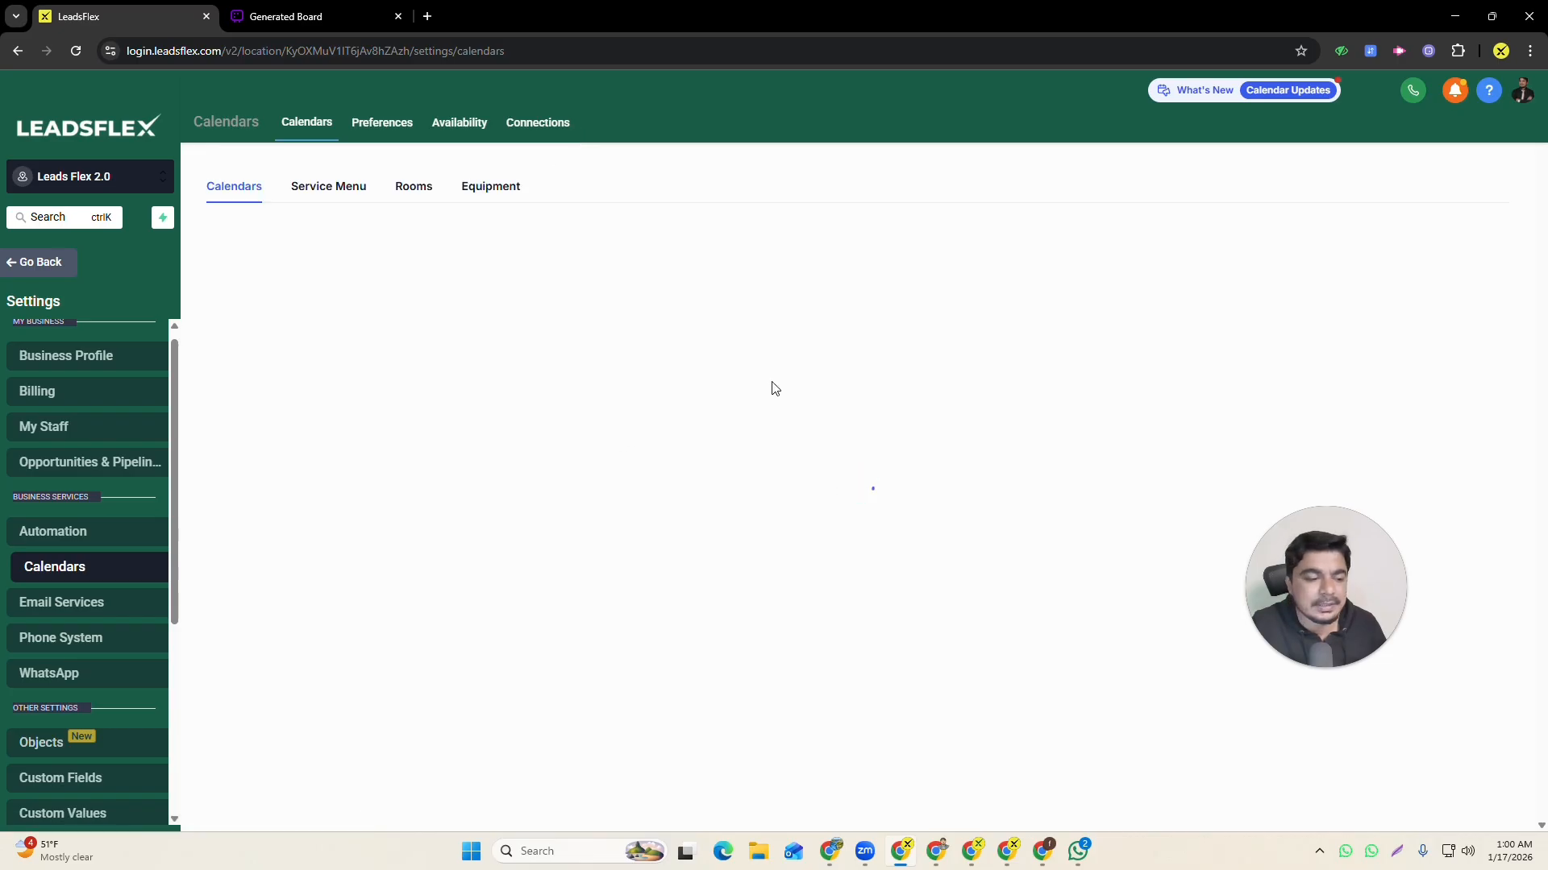
pyautogui.scroll(-1, 651, 498)
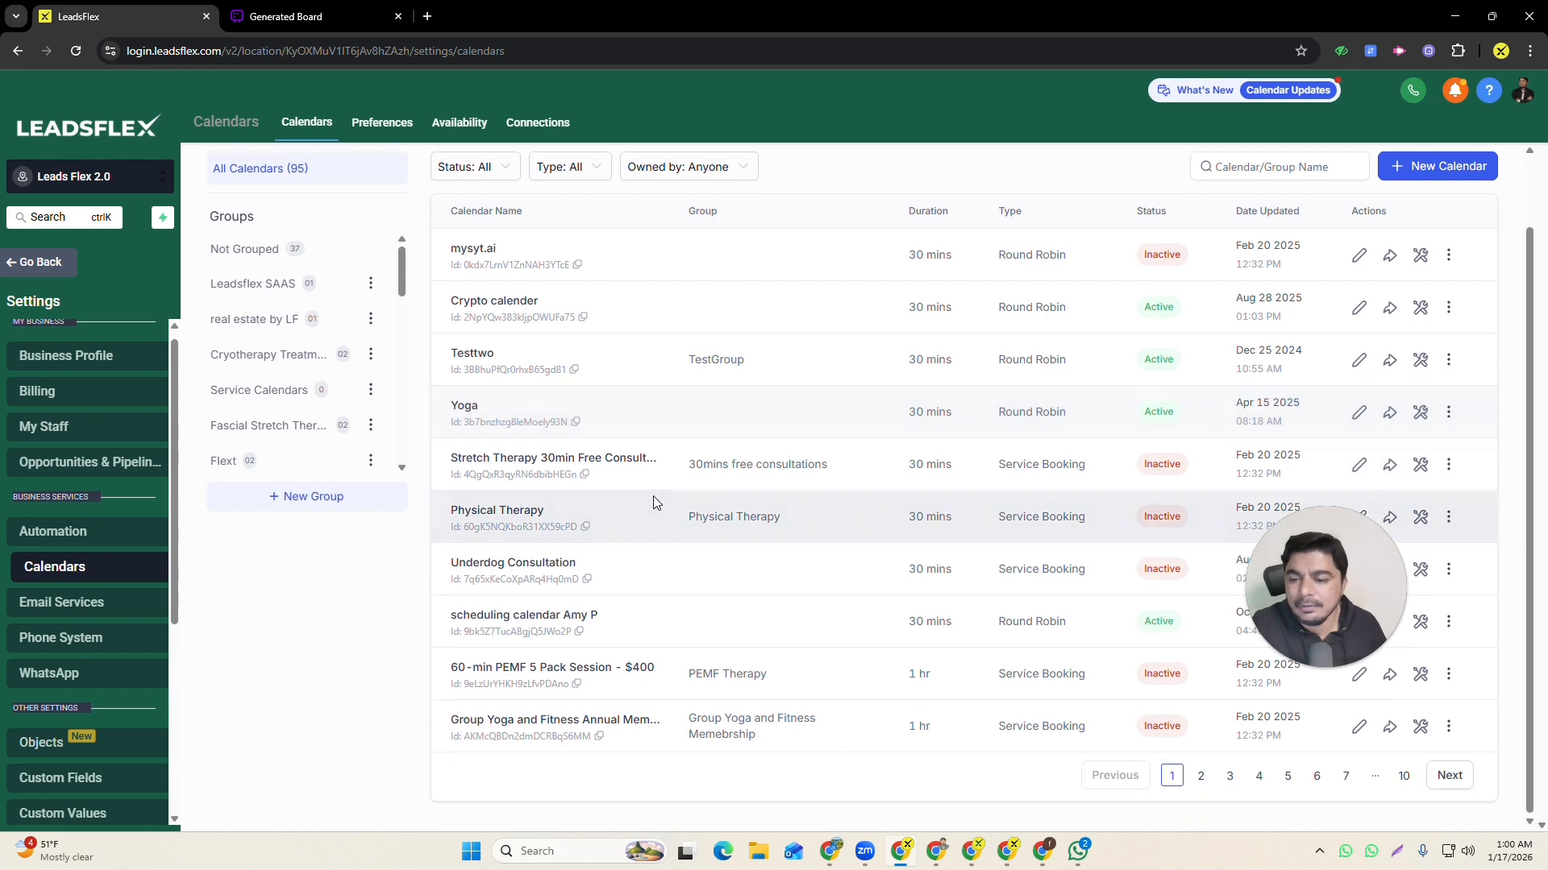
pyautogui.scroll(1, 655, 493)
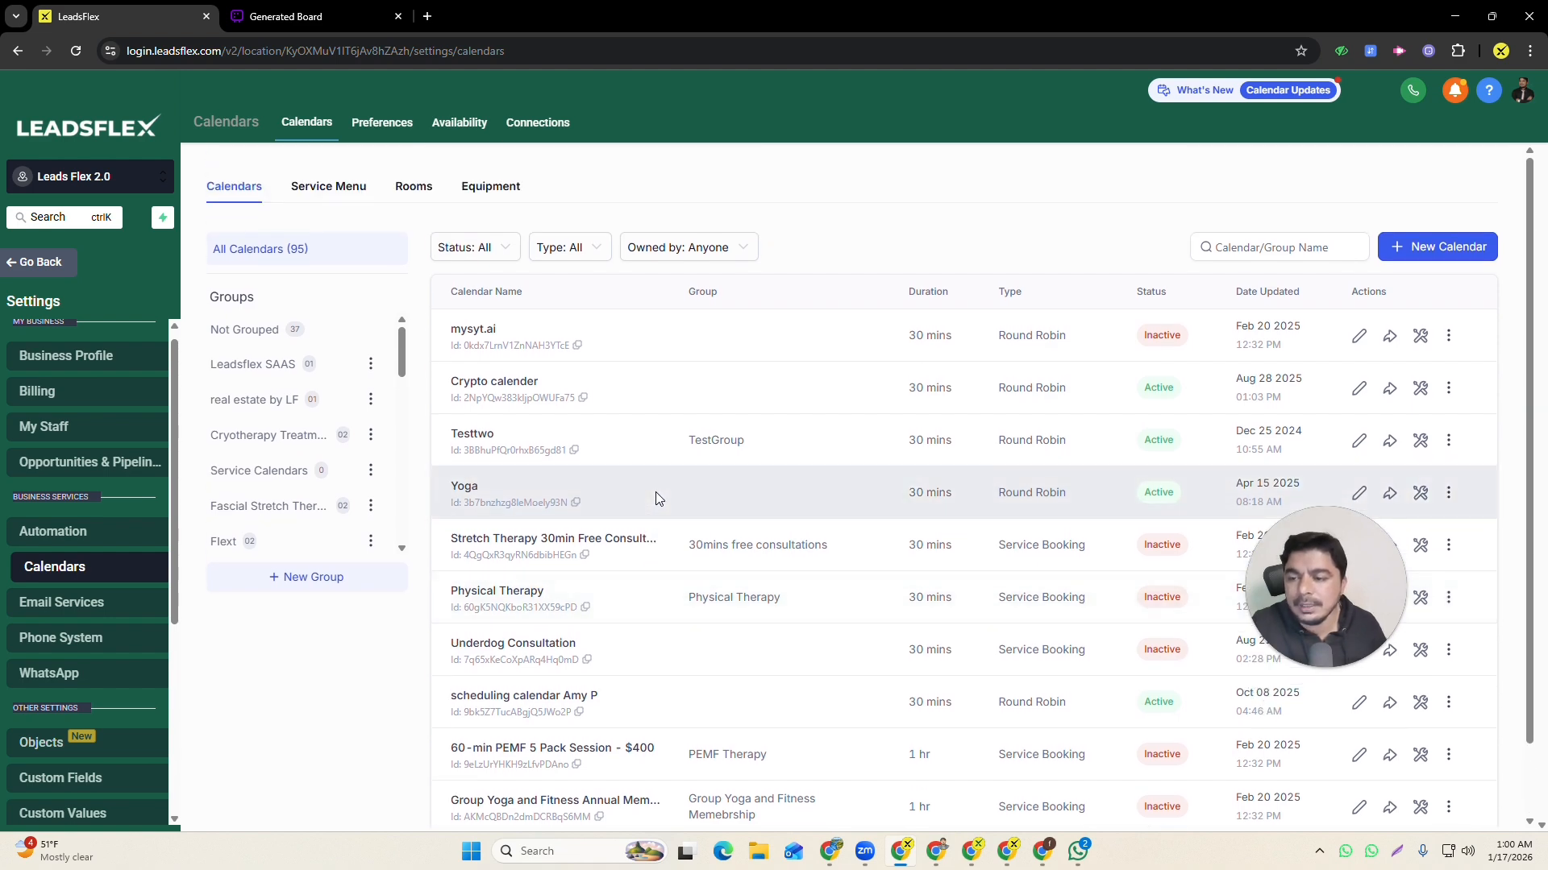
# - Start a new calendar, reveal the additional calendar types and choose the Round Robin type
pyautogui.click(1431, 256)
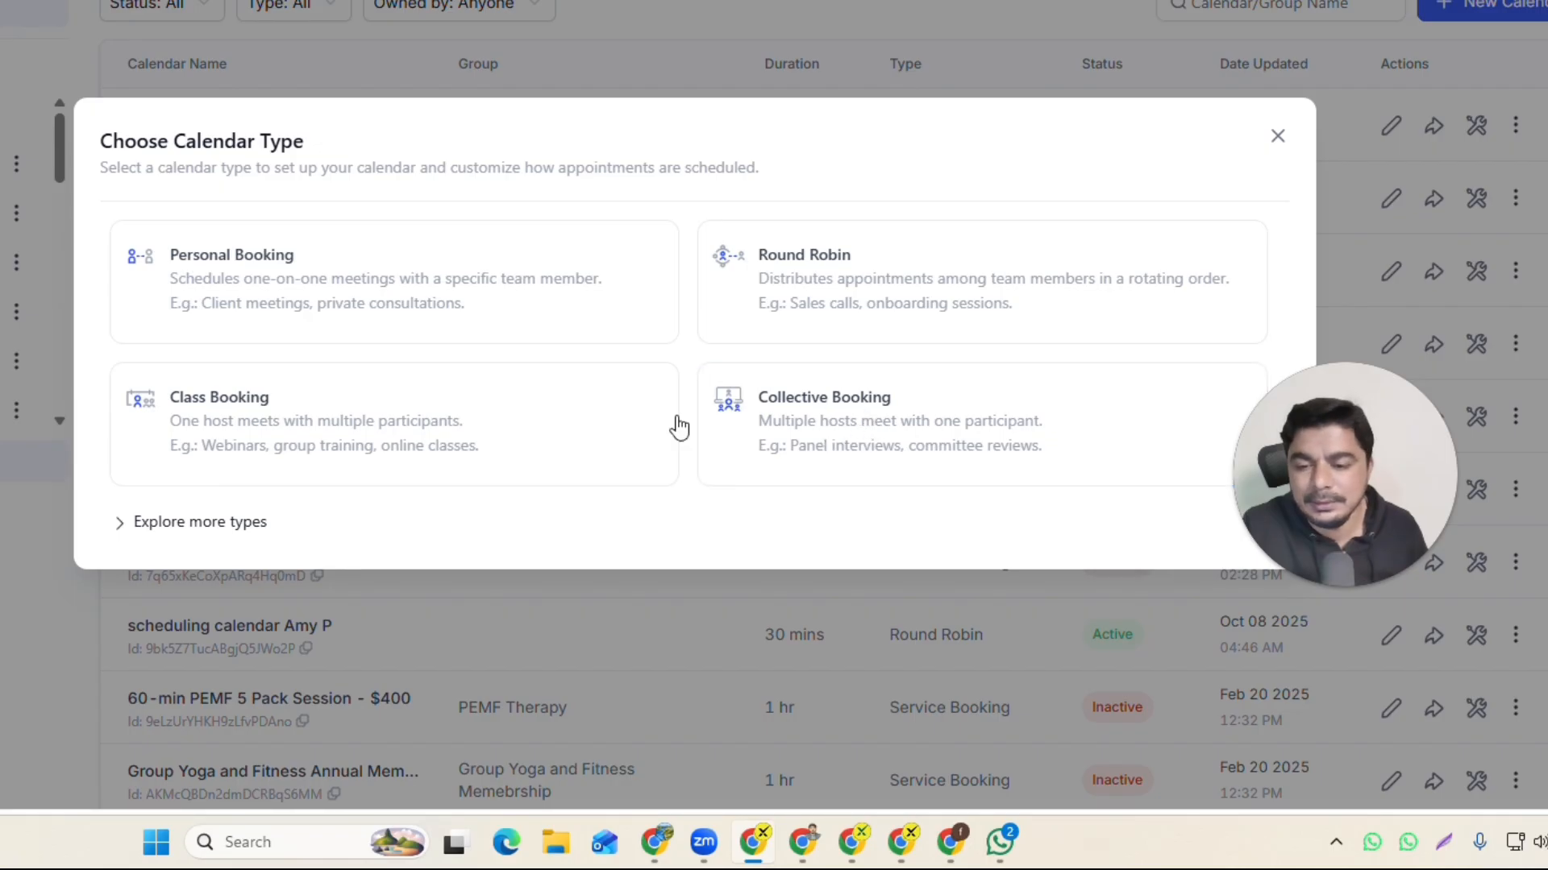
pyautogui.click(229, 524)
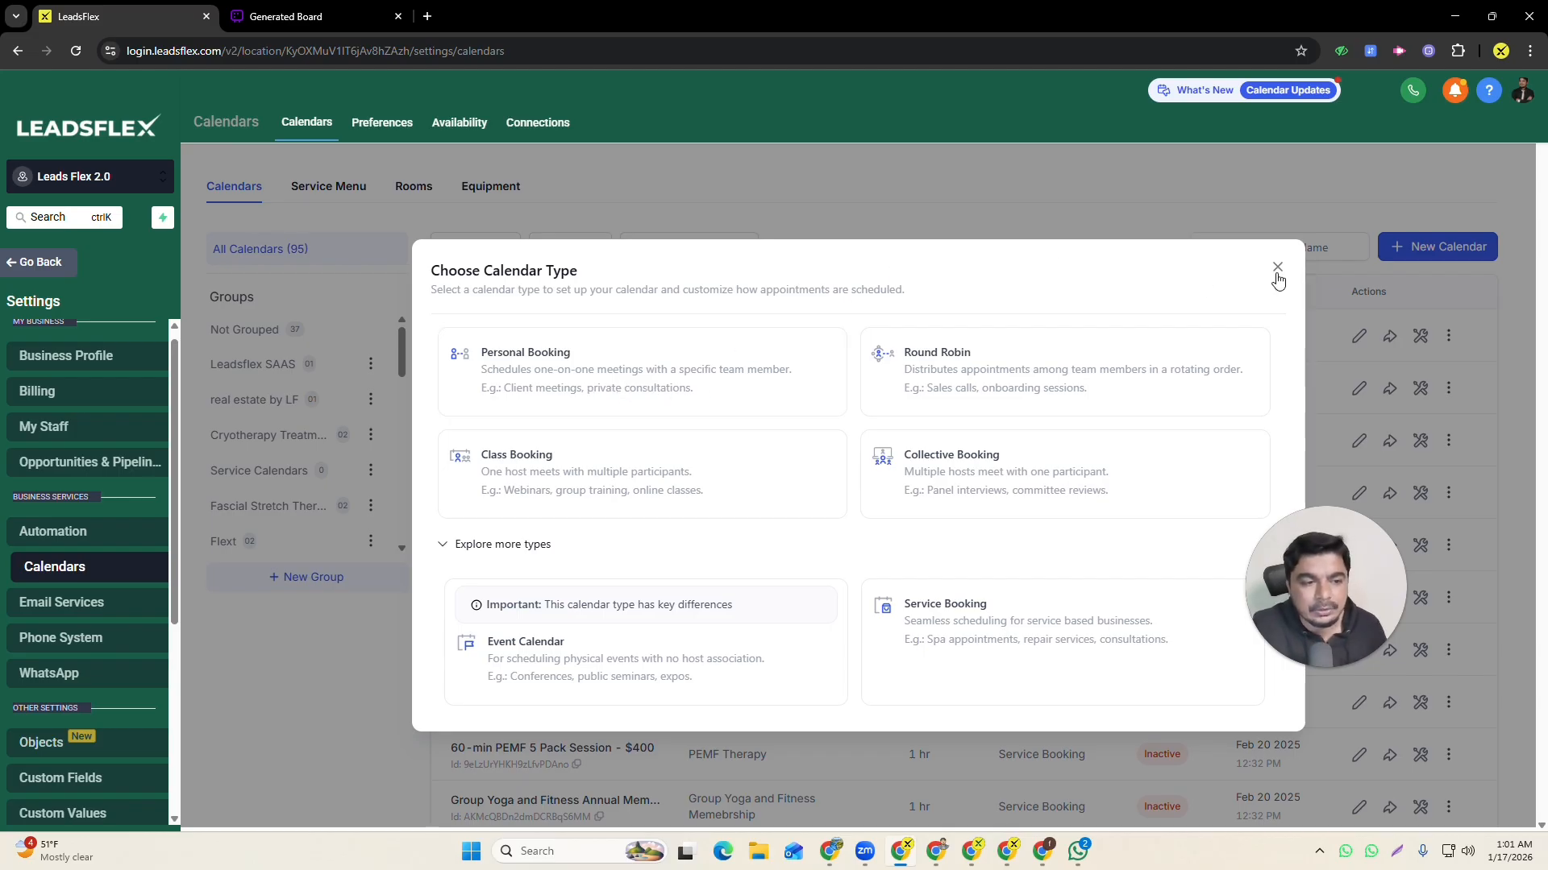
pyautogui.click(917, 372)
# - Name the new calendar "Tetscalforvideo"
pyautogui.click(692, 323)
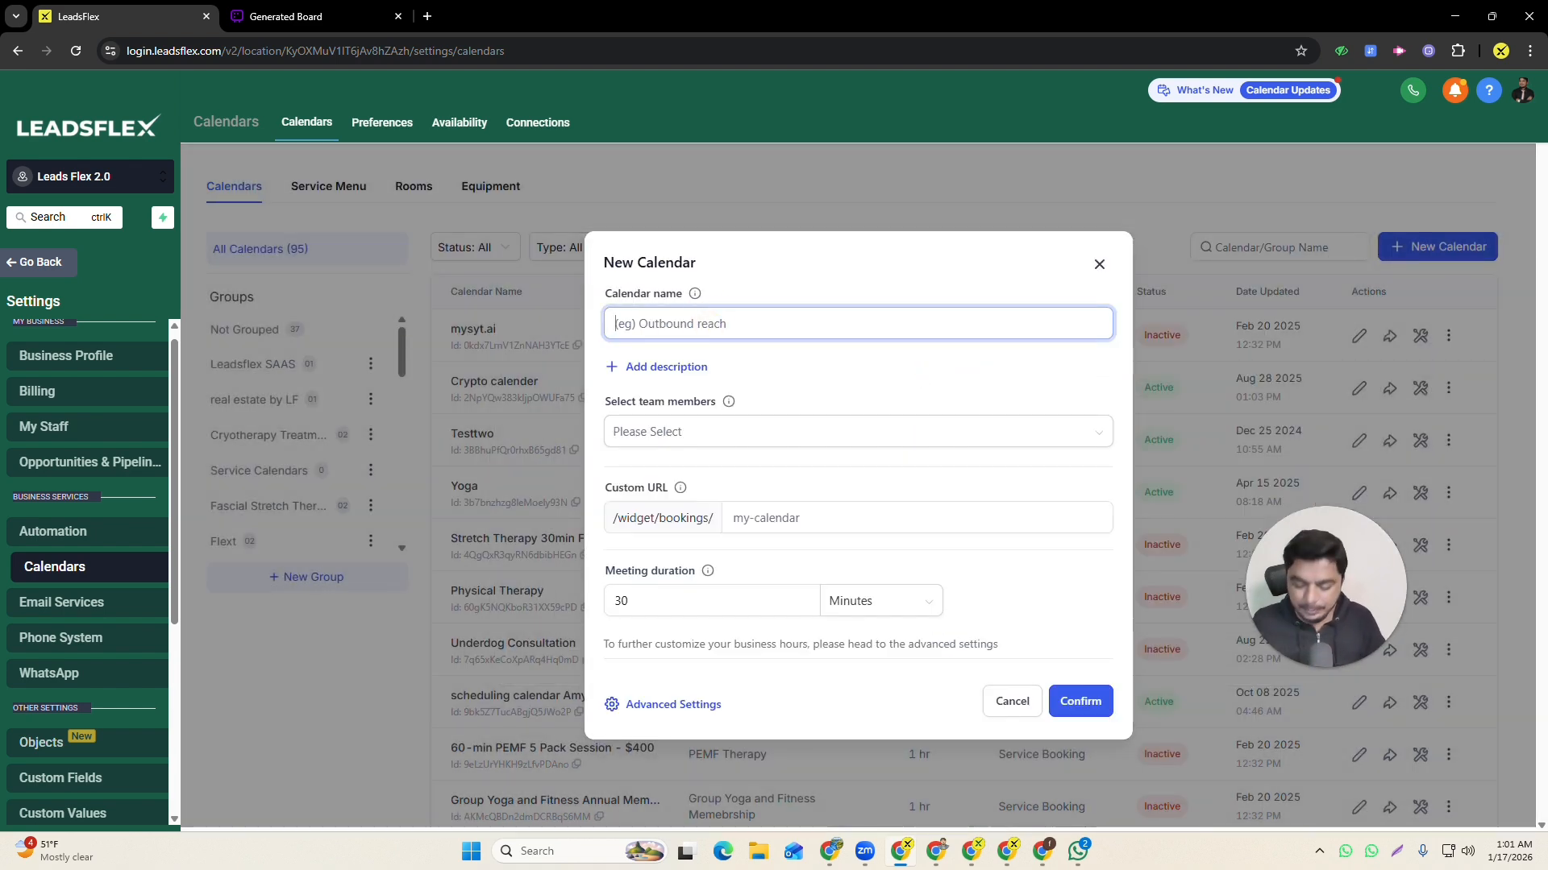
pyautogui.write('Tetsclendar')
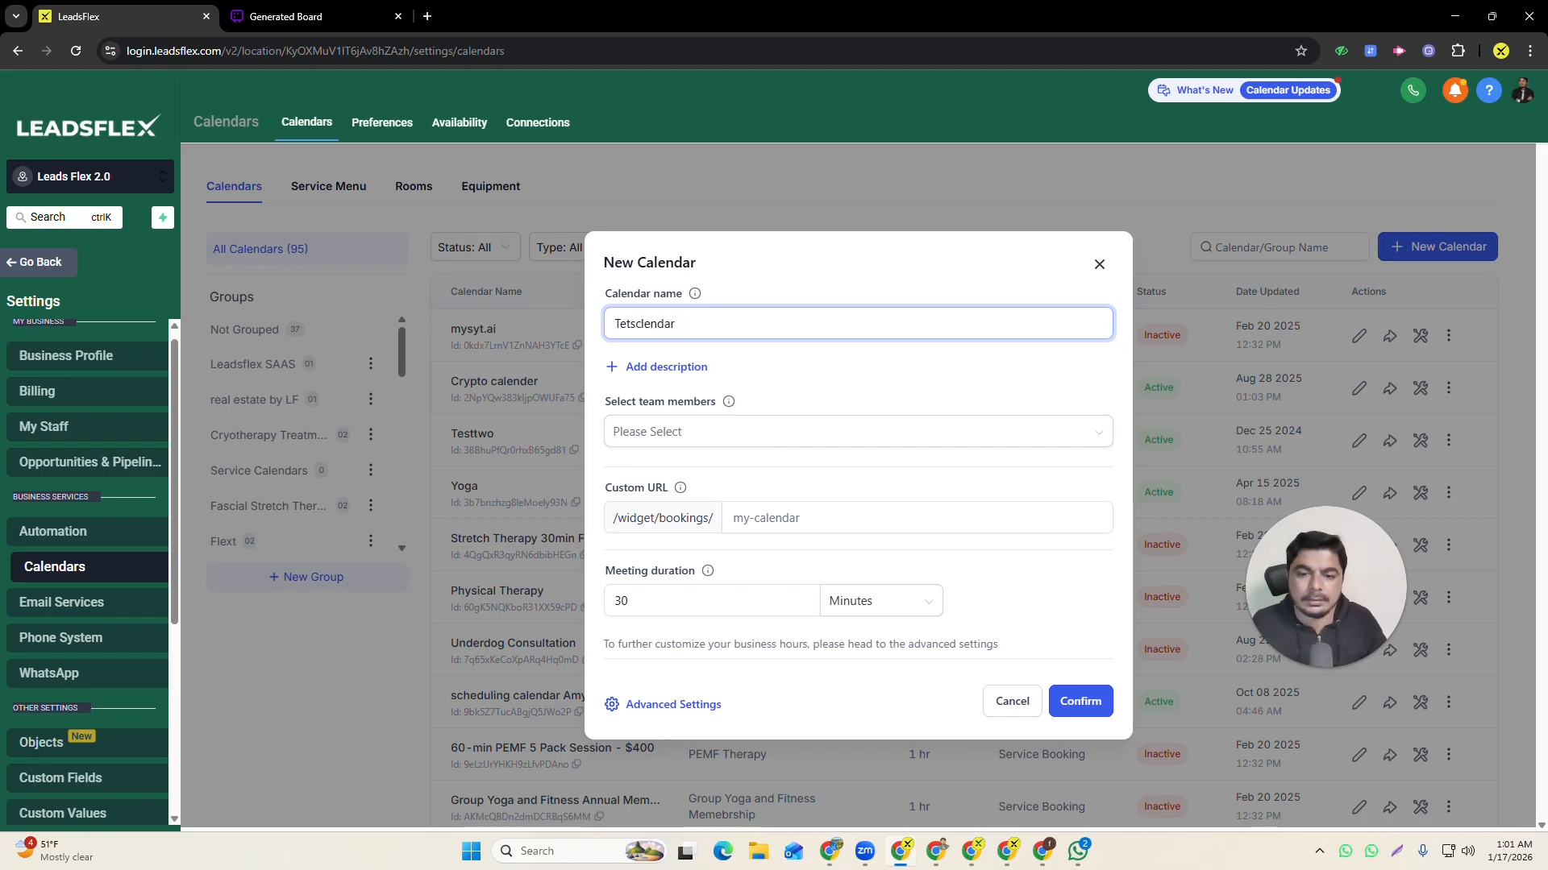
pyautogui.press('BackSpace')
pyautogui.press('BackSpace')
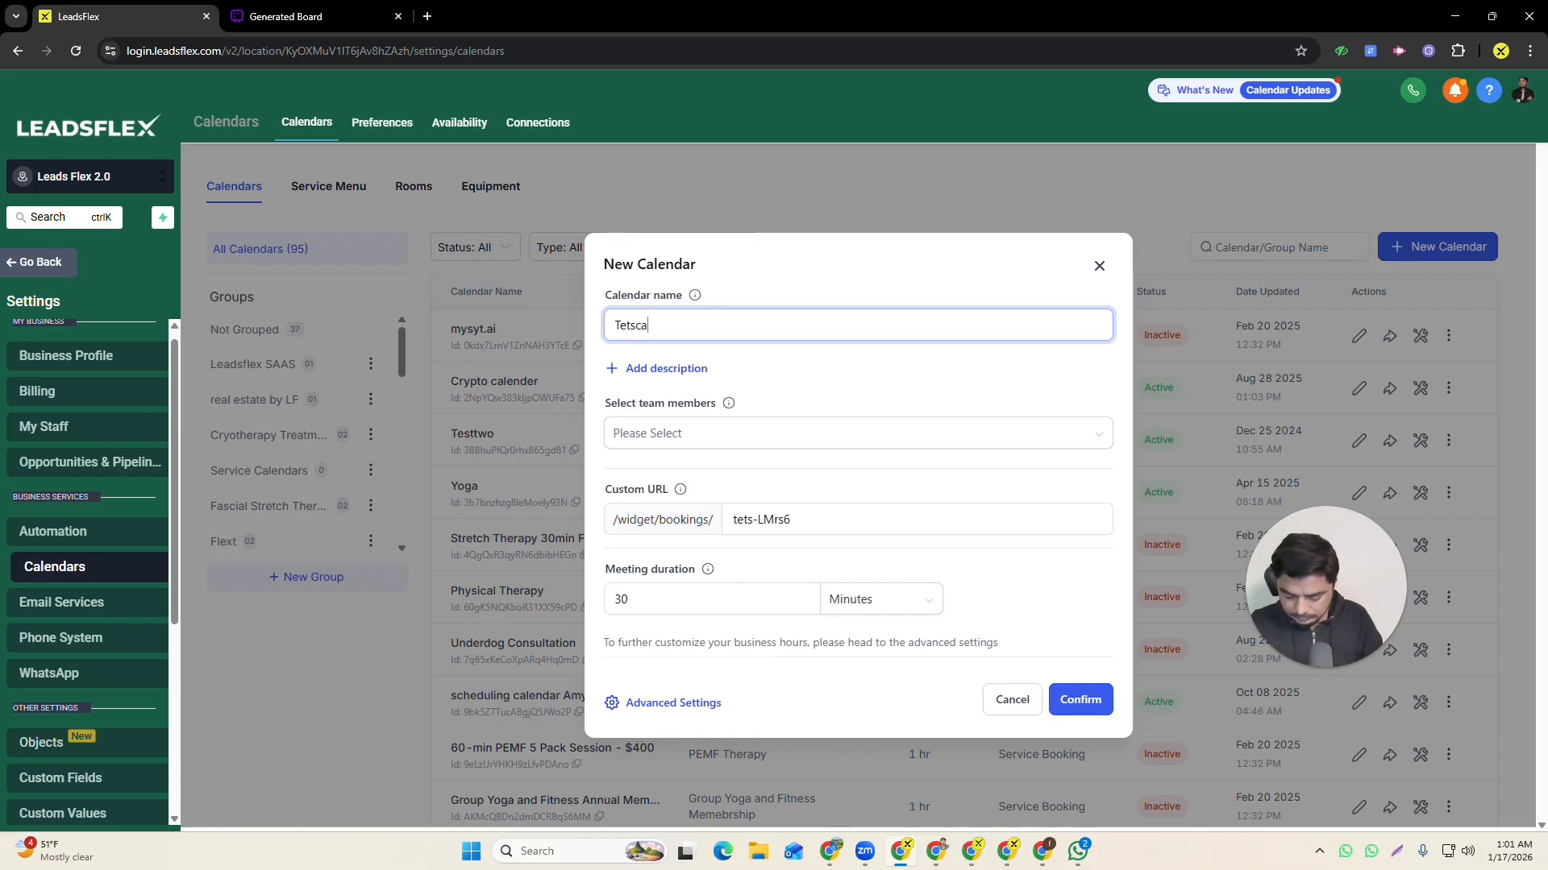
pyautogui.write('calforvideo')
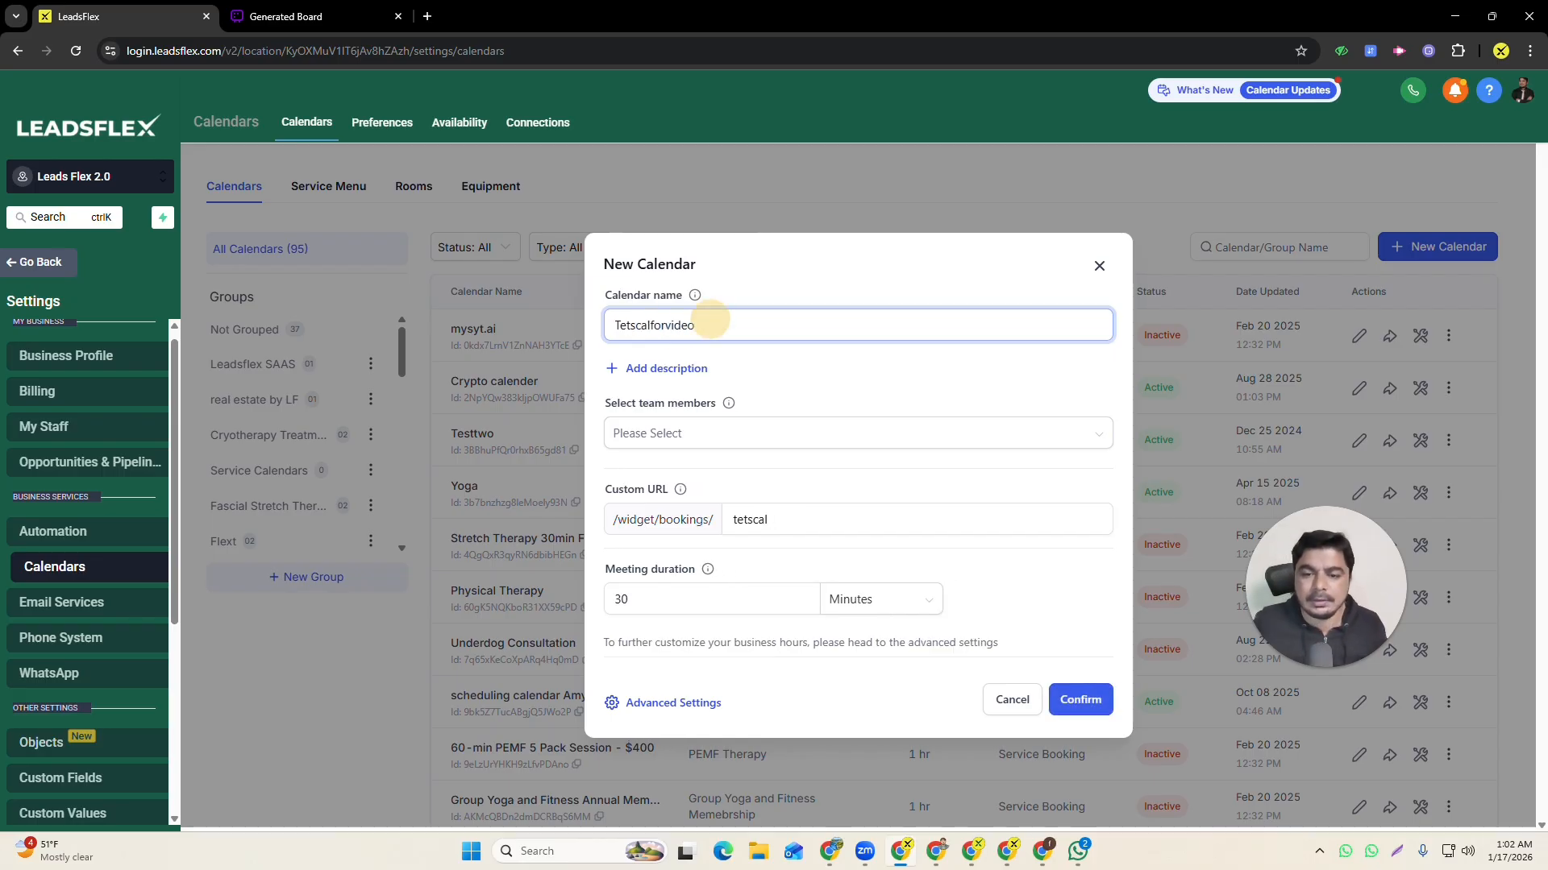
pyautogui.moveTo(711, 323); pyautogui.dragTo(588, 334)
pyautogui.click(674, 323)
pyautogui.doubleClick(674, 324)
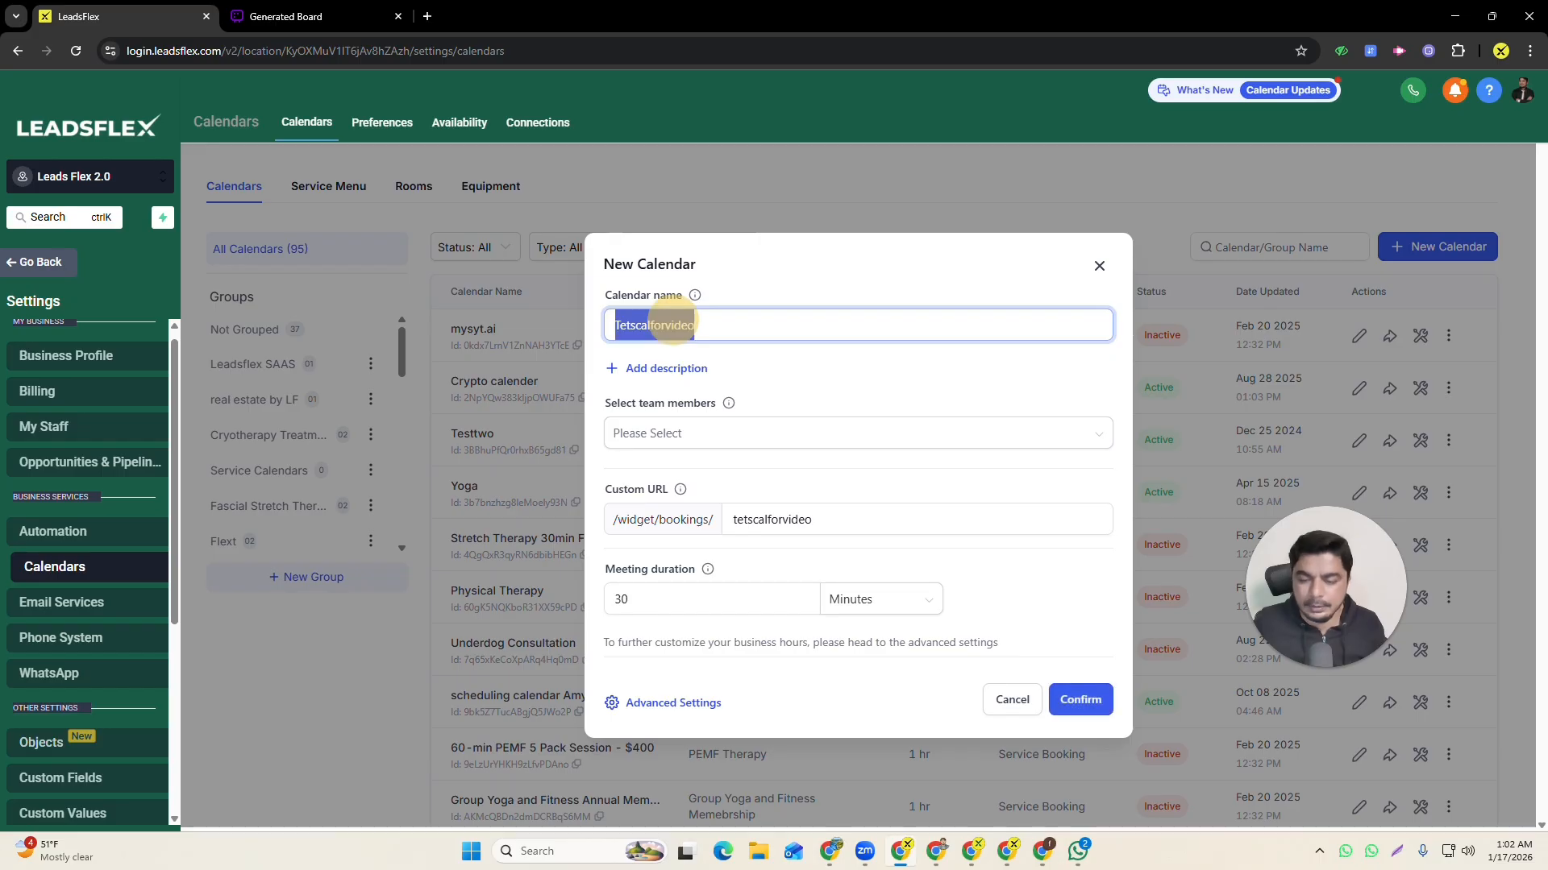
# - Assign the second listed team member to the new calendar
pyautogui.click(669, 433)
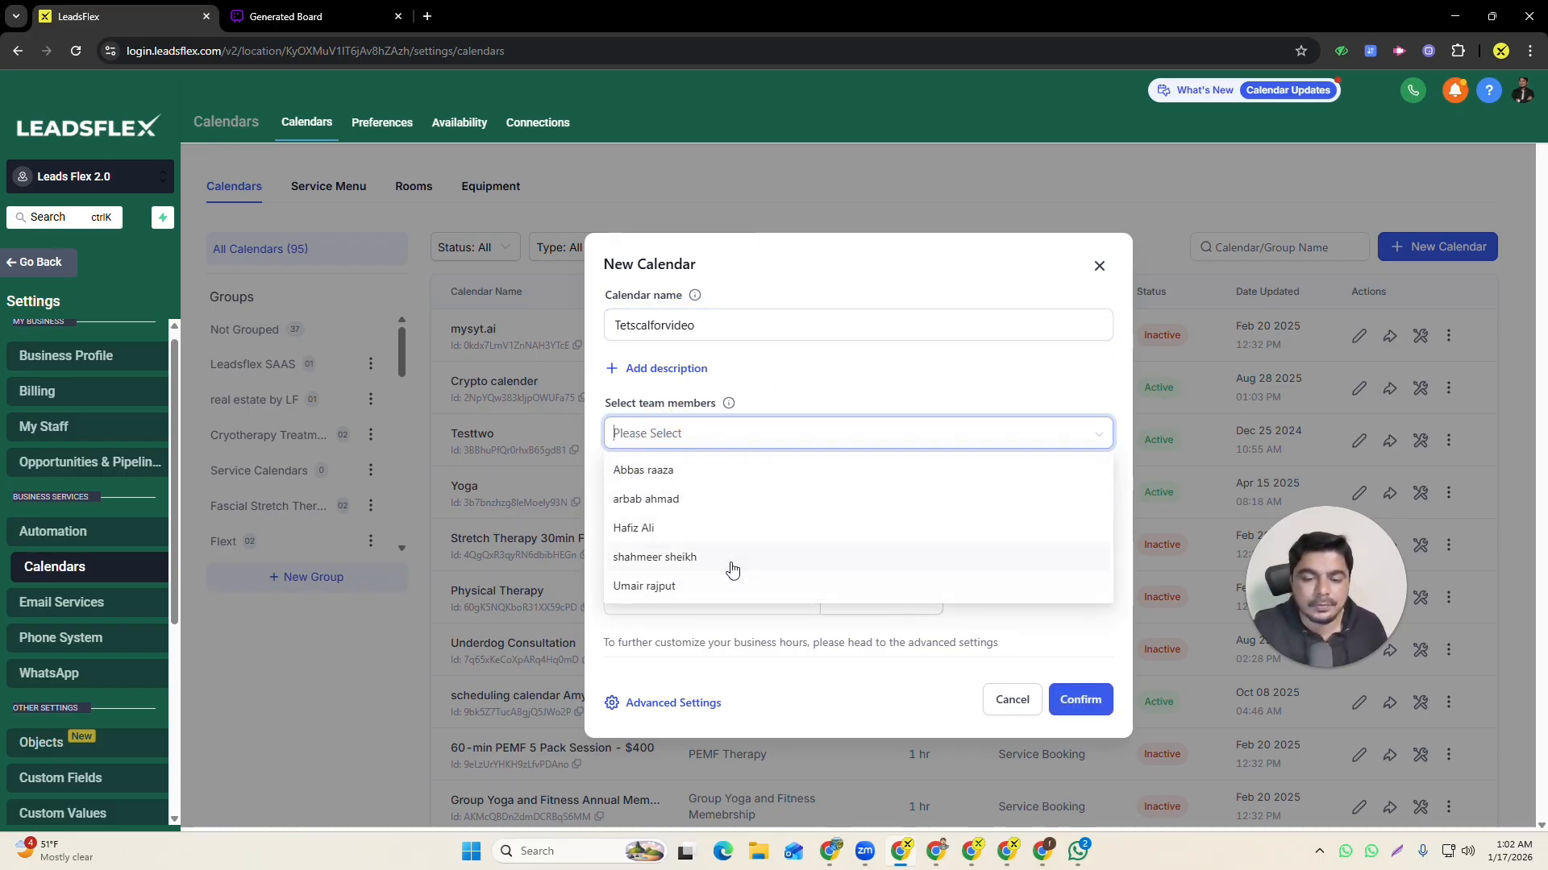
pyautogui.click(674, 499)
pyautogui.click(848, 337)
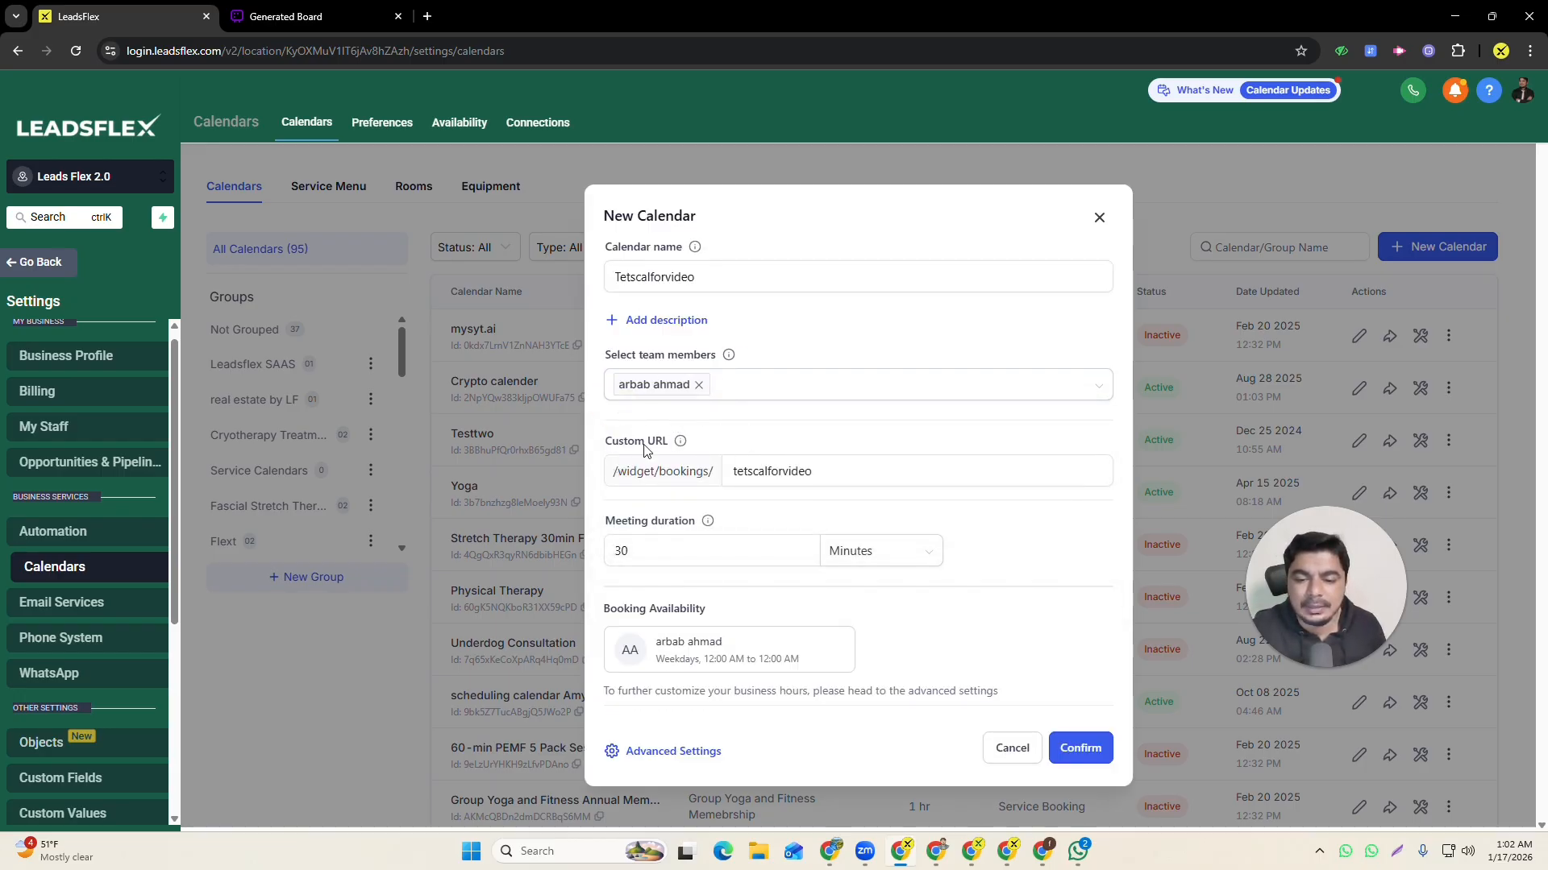
pyautogui.click(737, 464)
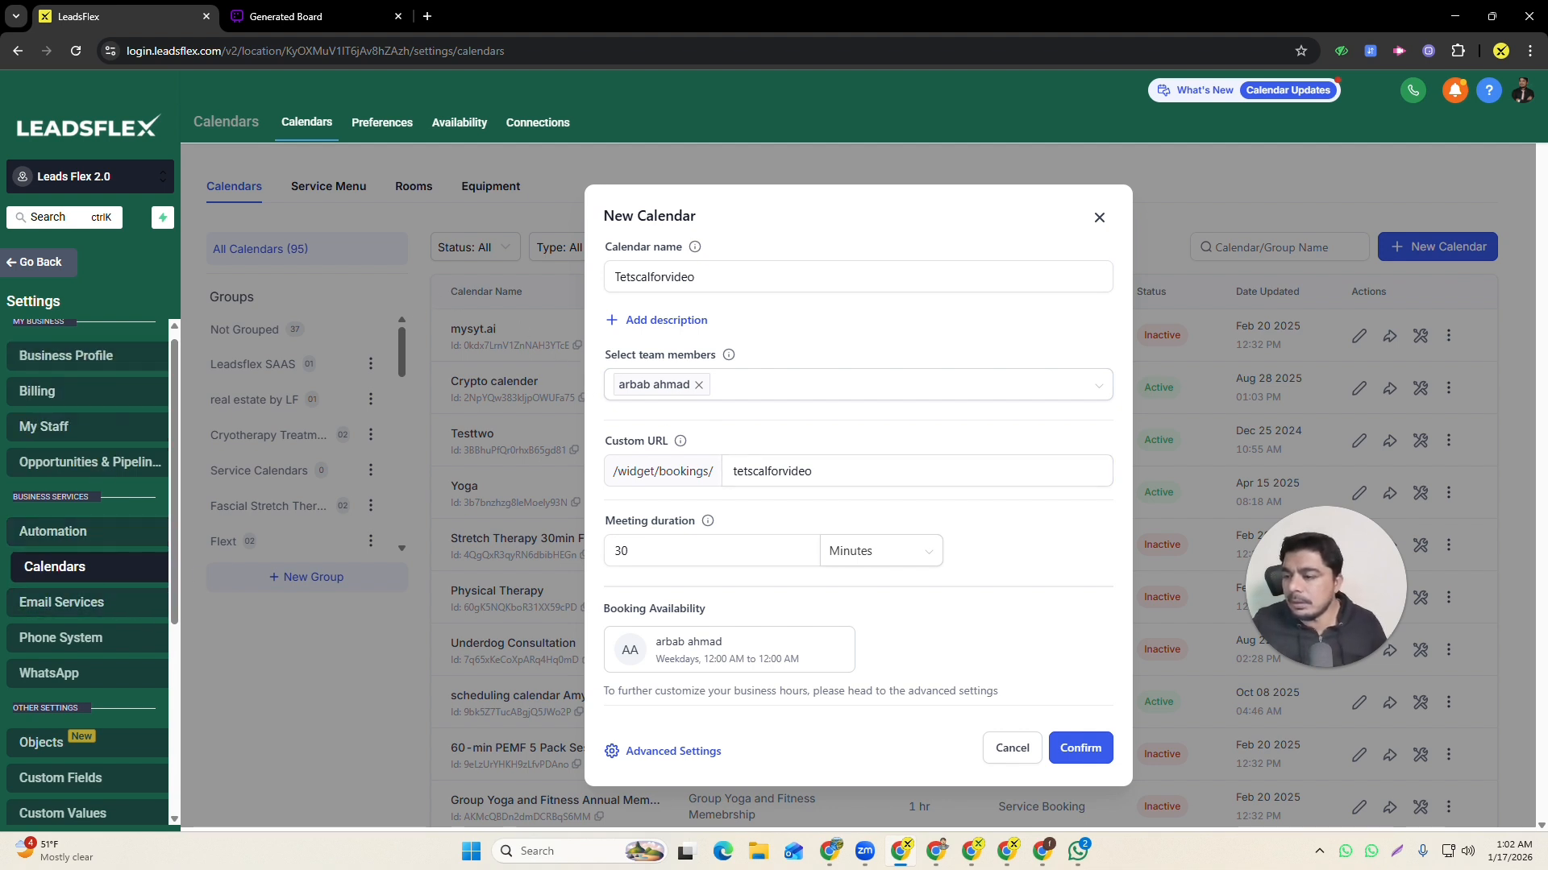
# - Open the My Staff settings in a separate browser tab, look at it briefly and return to the new calendar form
pyautogui.scroll(-4, 74, 766)
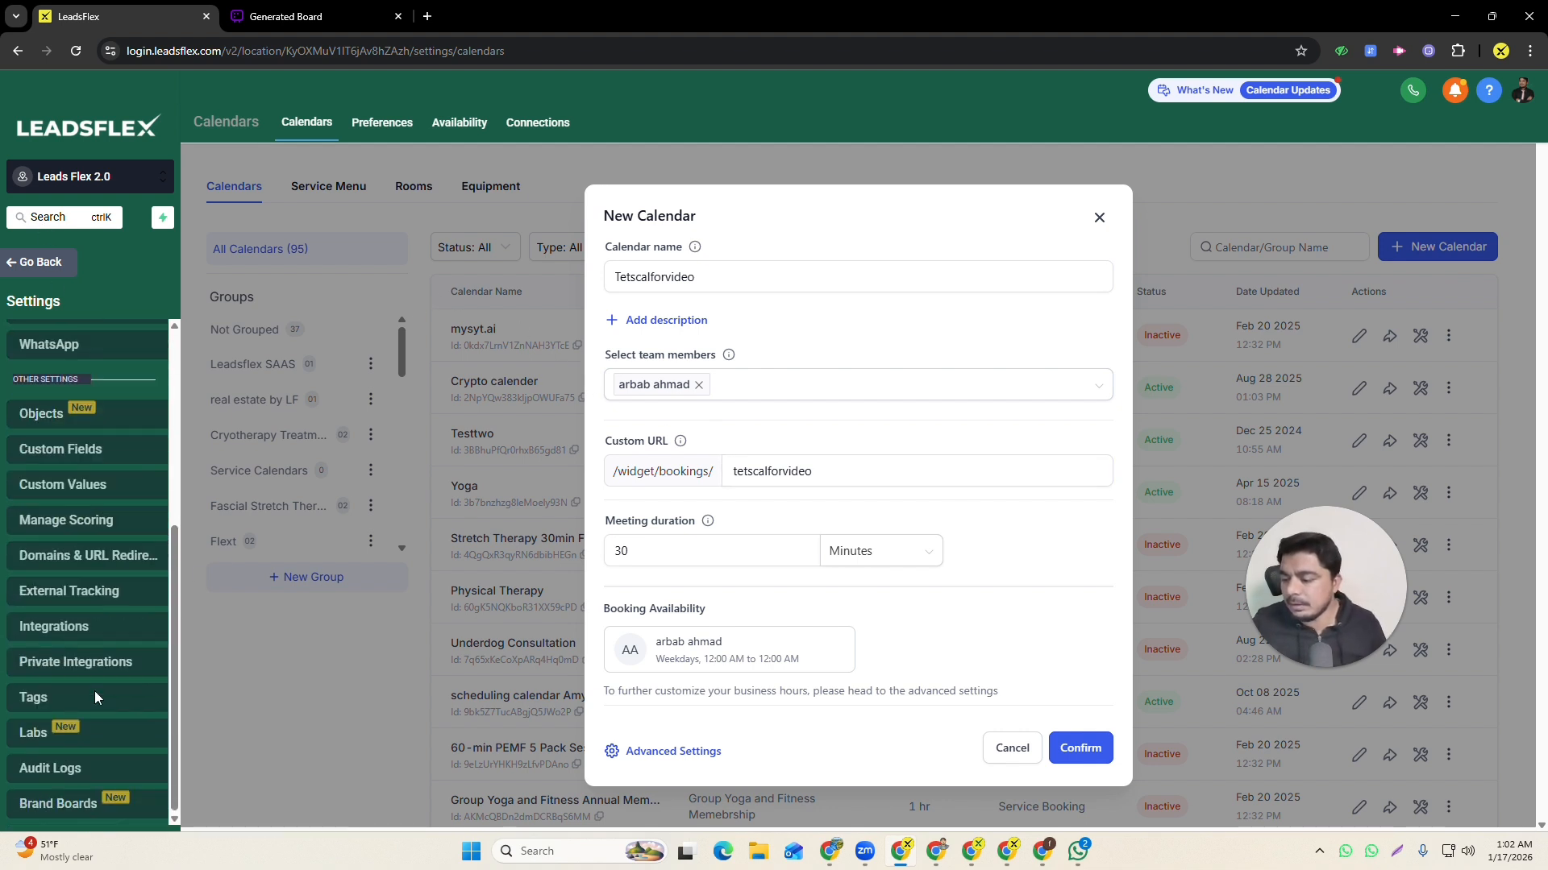
pyautogui.scroll(4, 75, 725)
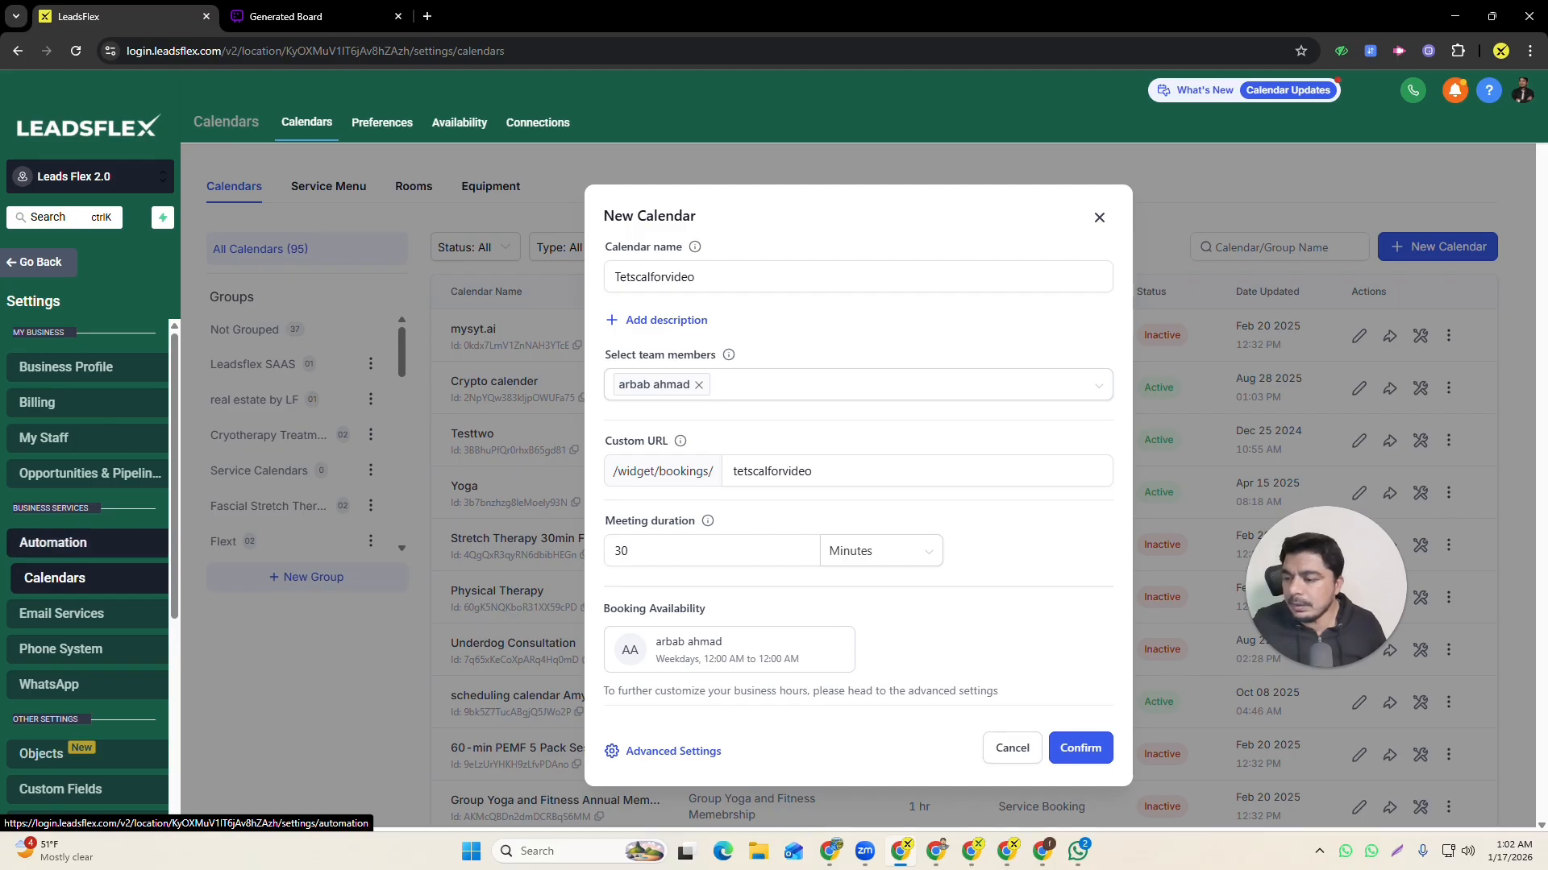
pyautogui.middleClick(129, 440)
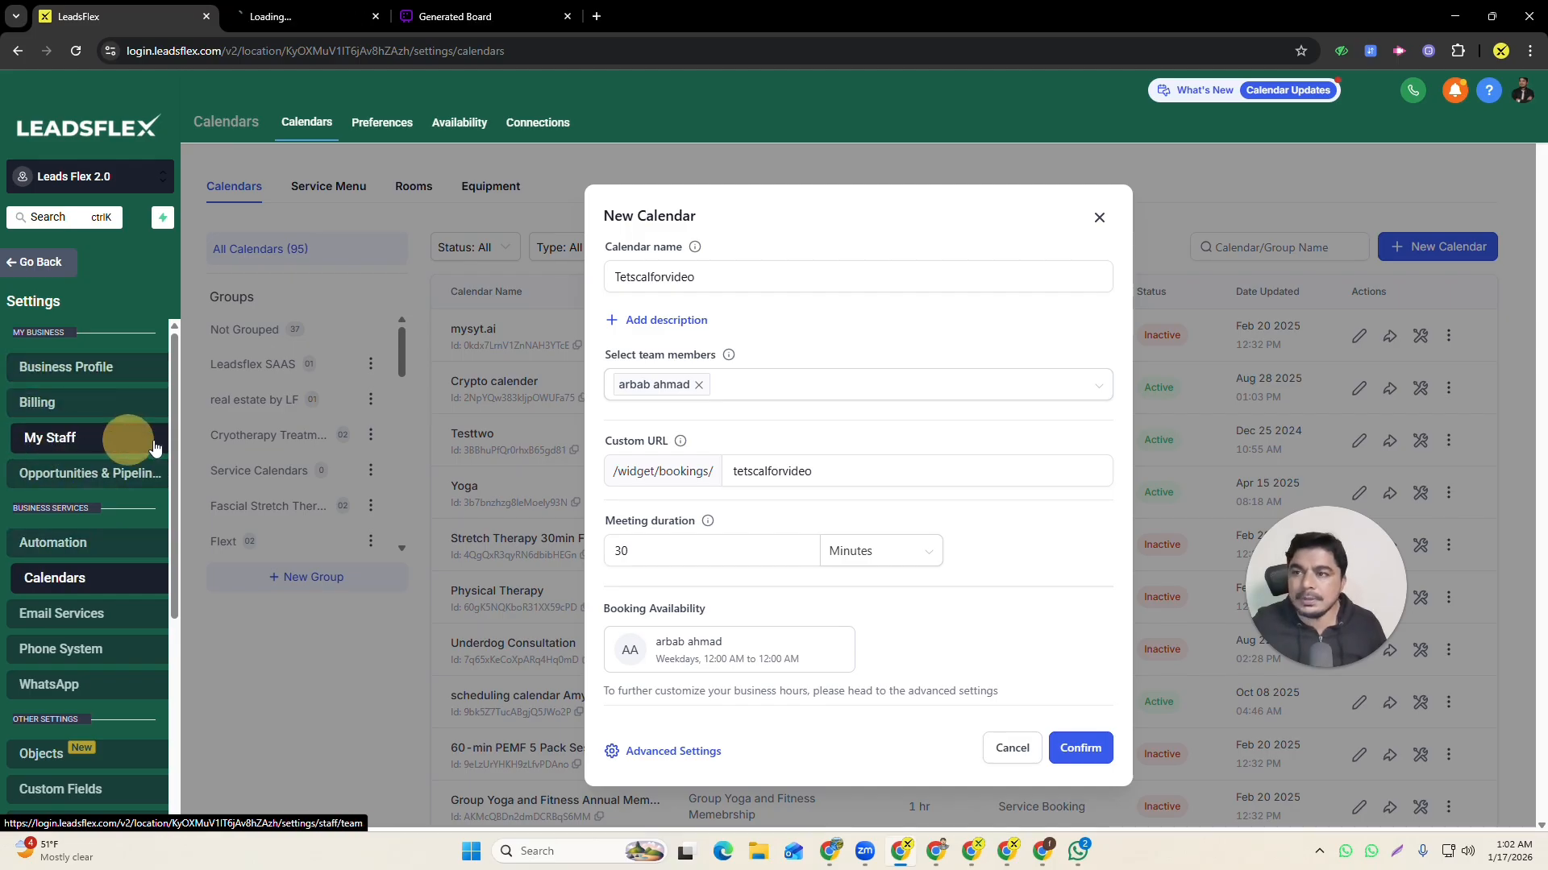
pyautogui.click(293, 20)
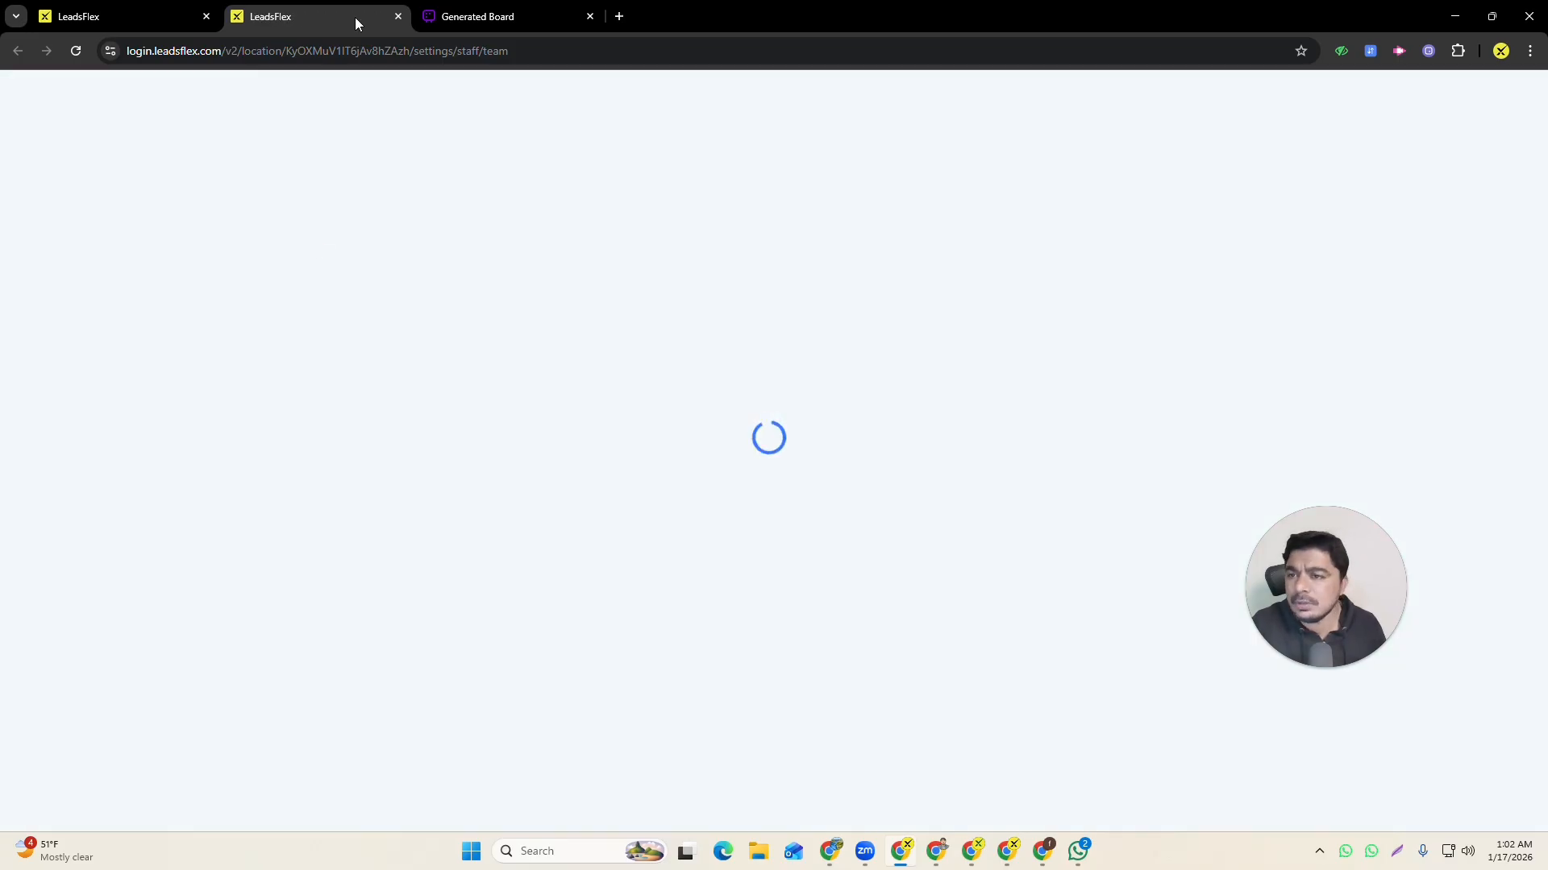
pyautogui.click(157, 10)
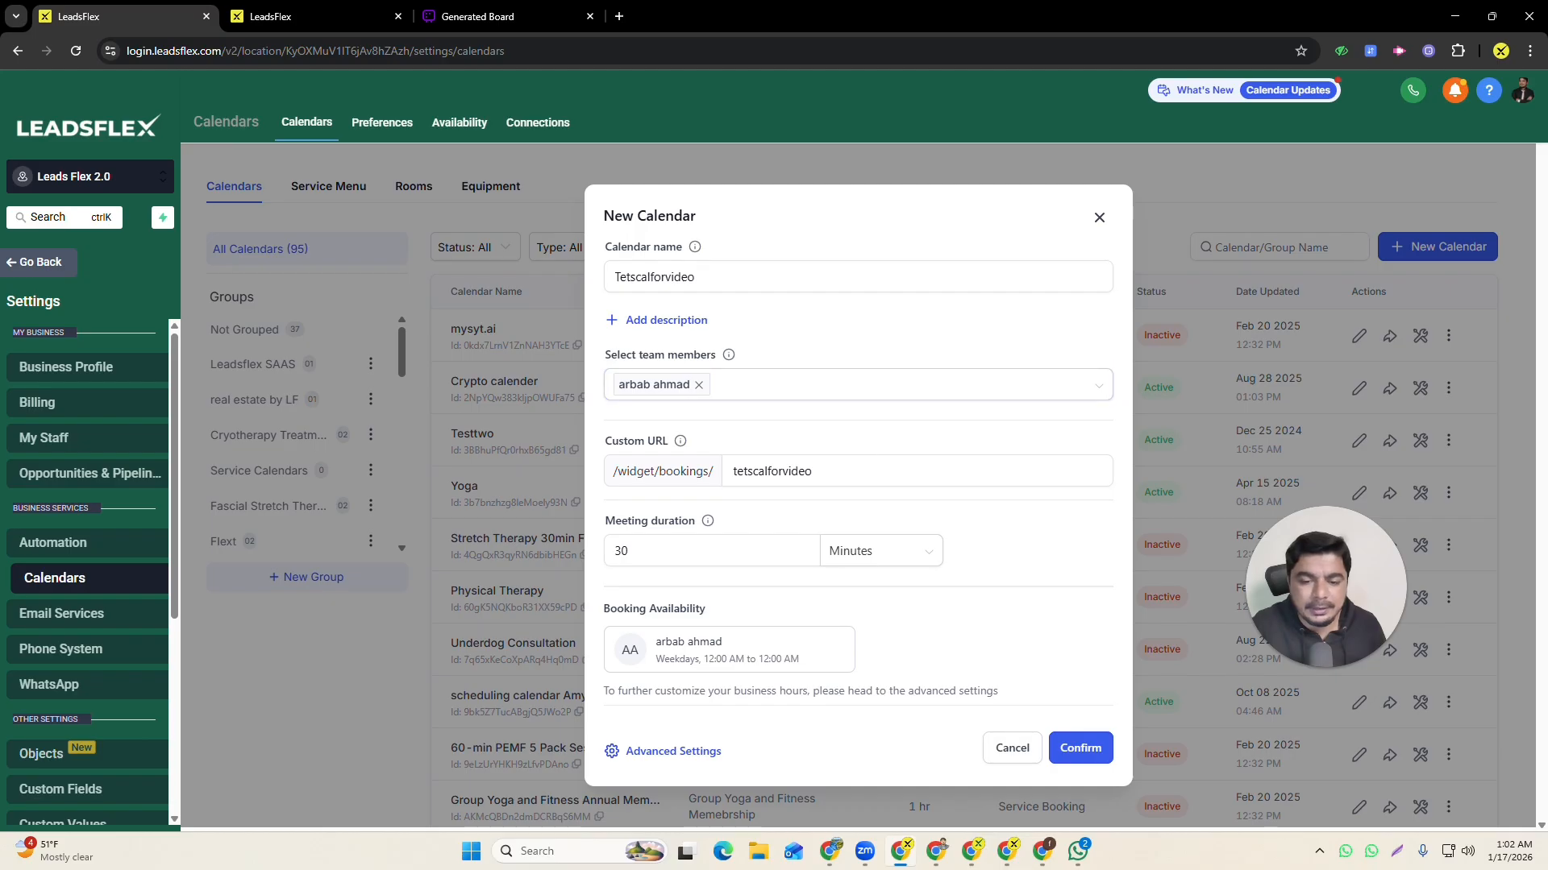
# - Review the custom URL, meeting duration and booking availability, and open the new calendar's advanced settings
pyautogui.doubleClick(755, 473)
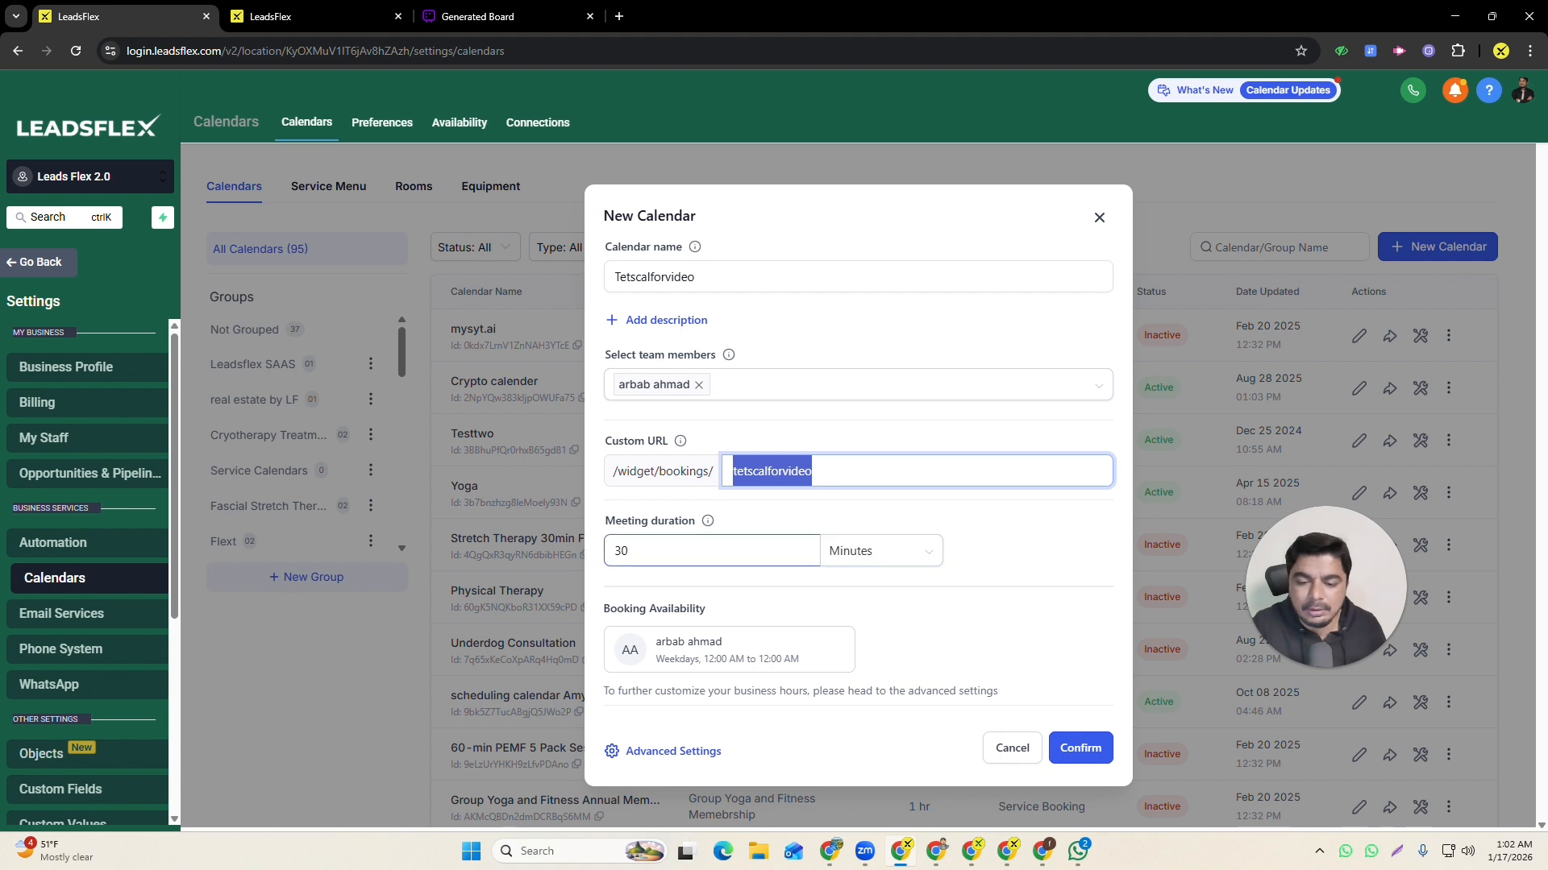
pyautogui.press('Tab')
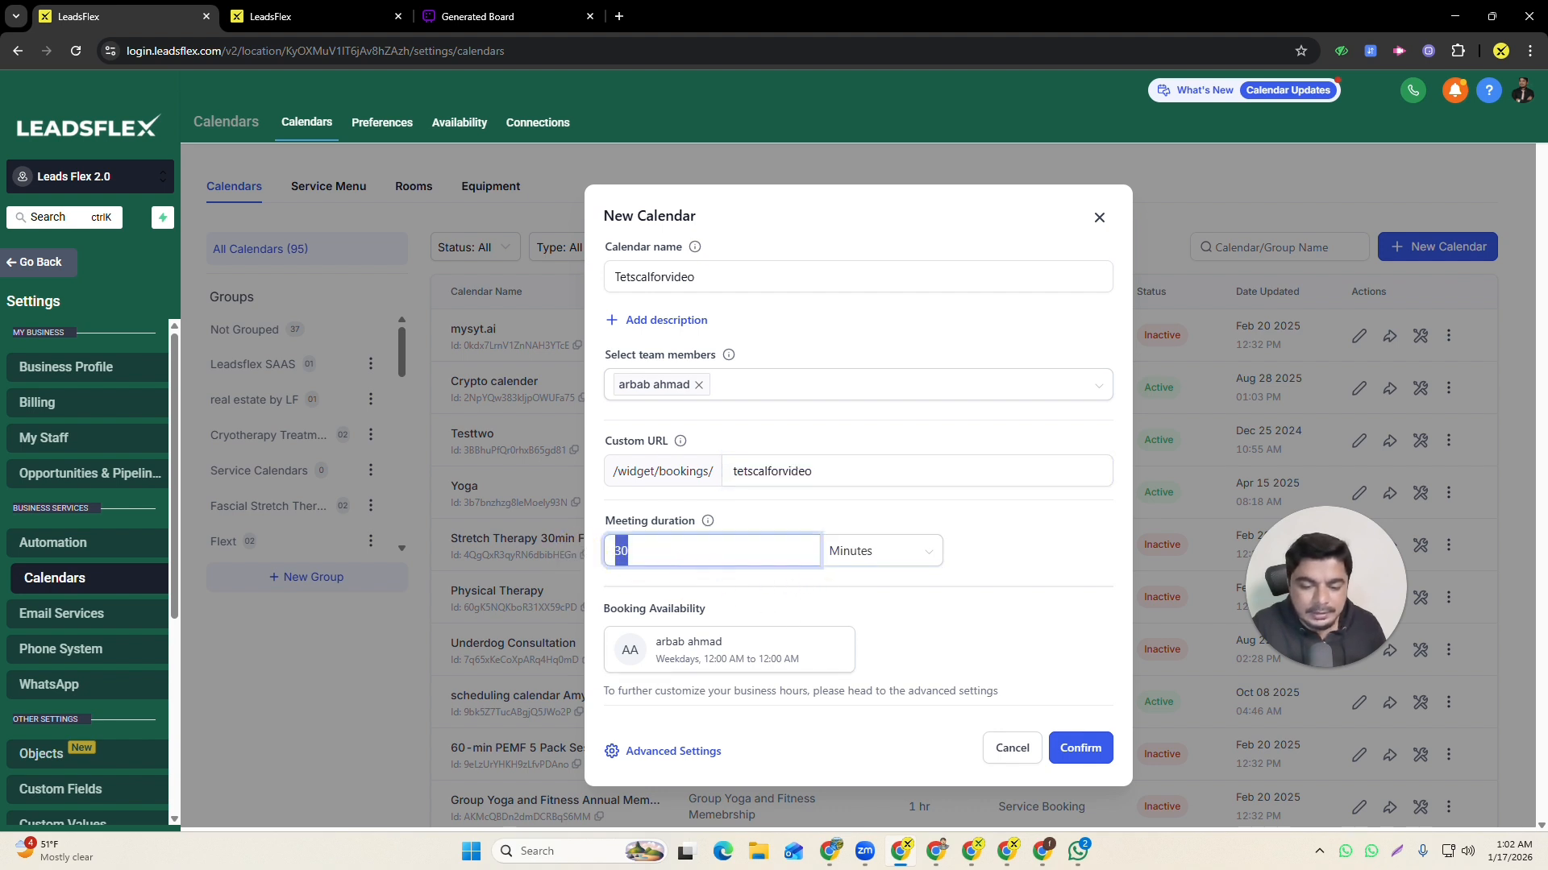
pyautogui.moveTo(691, 659); pyautogui.dragTo(819, 661)
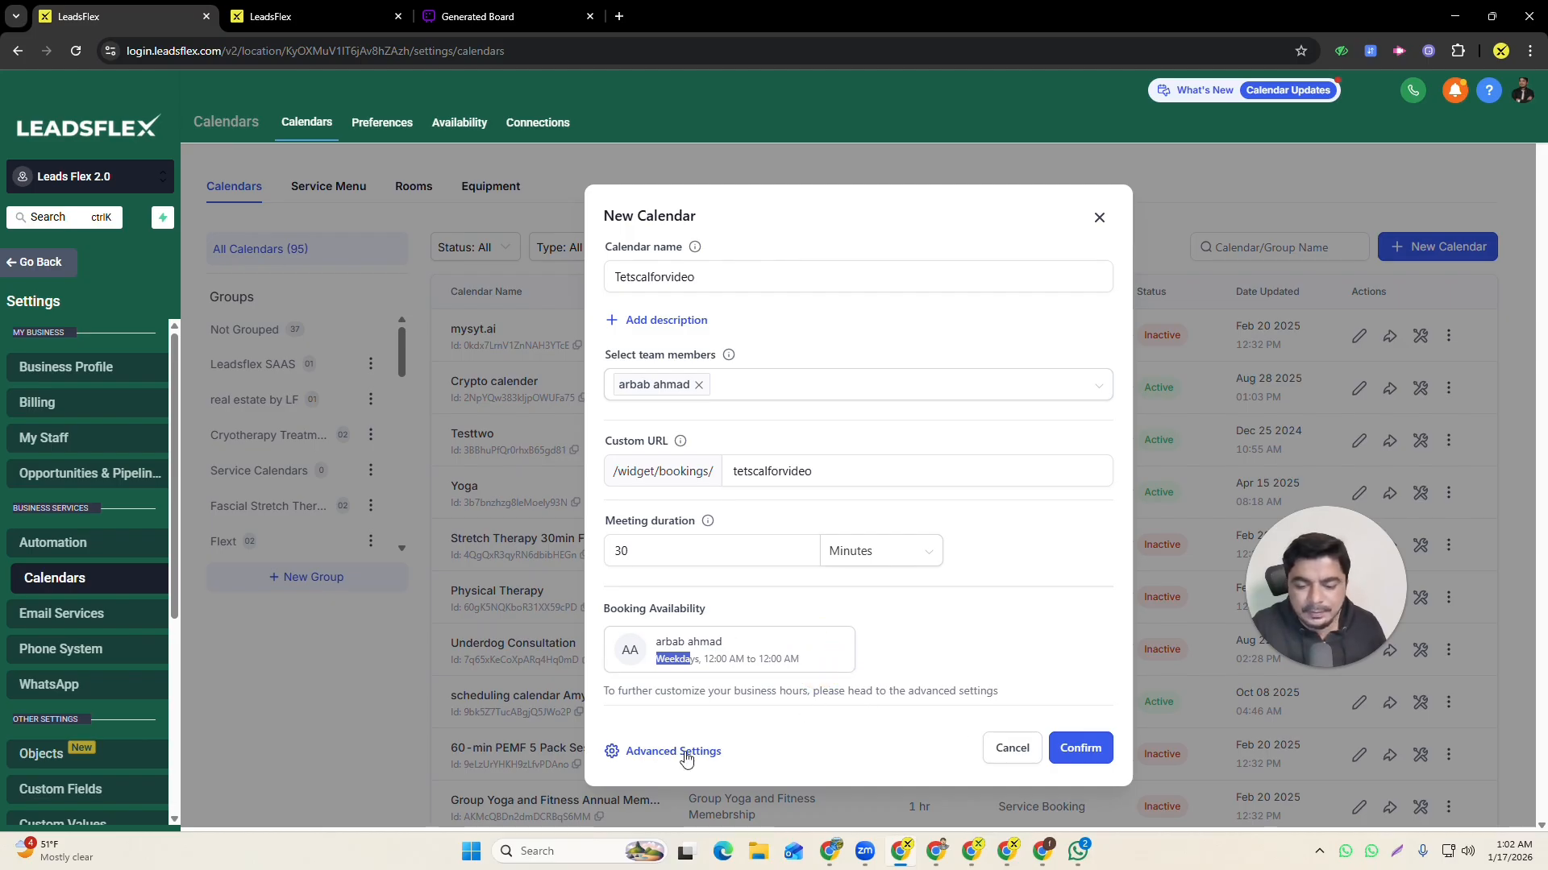
pyautogui.click(800, 644)
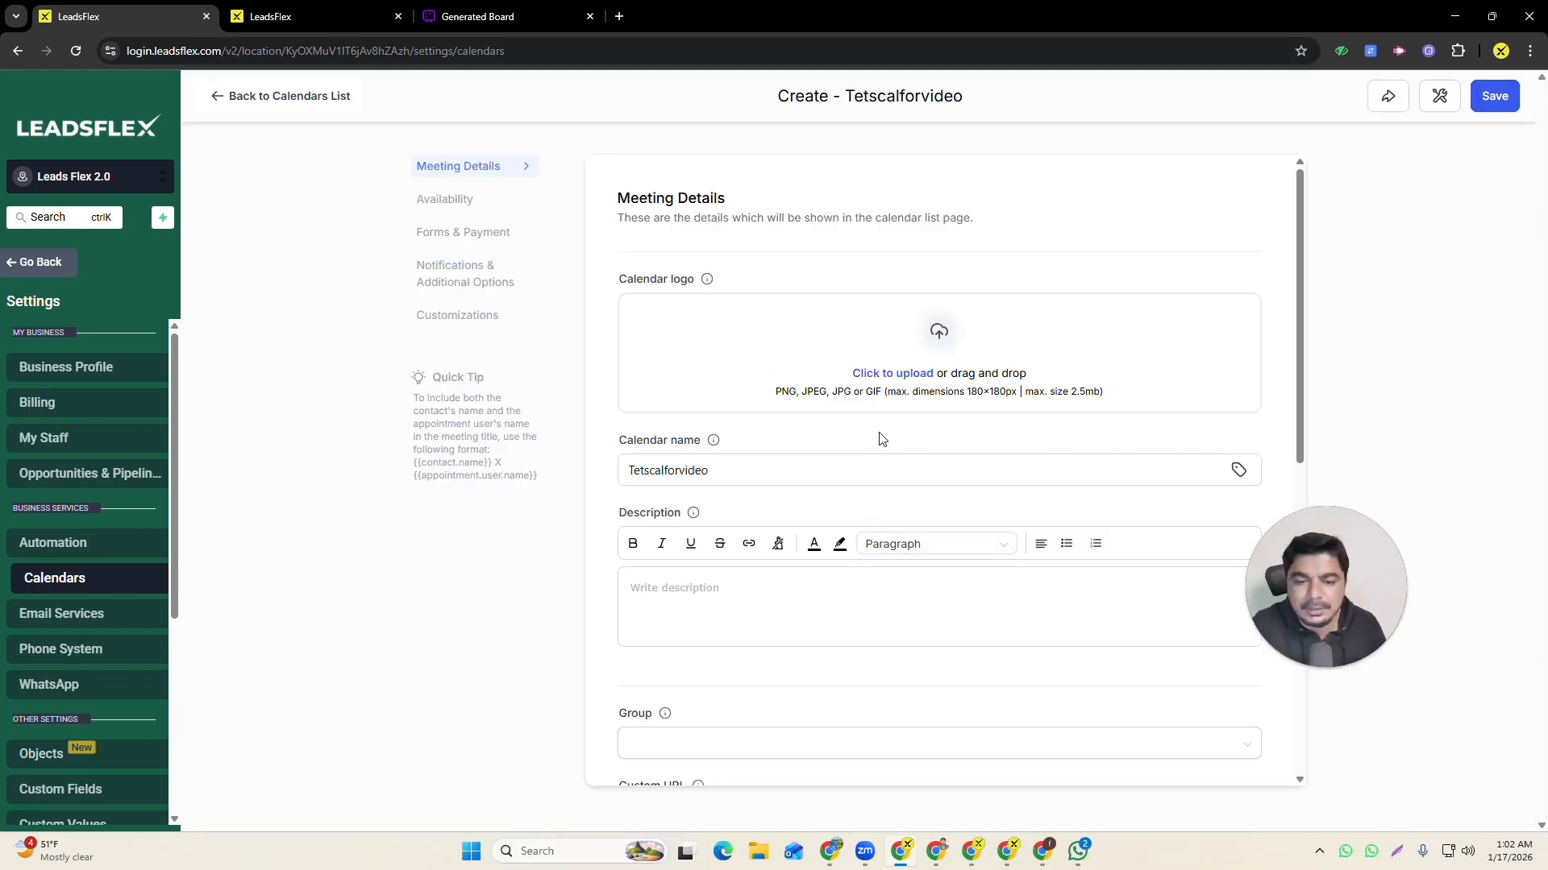
# - Insert the picture of the woman in hair rollers having her makeup done from Media Storage as the calendar logo
pyautogui.scroll(-5, 884, 435)
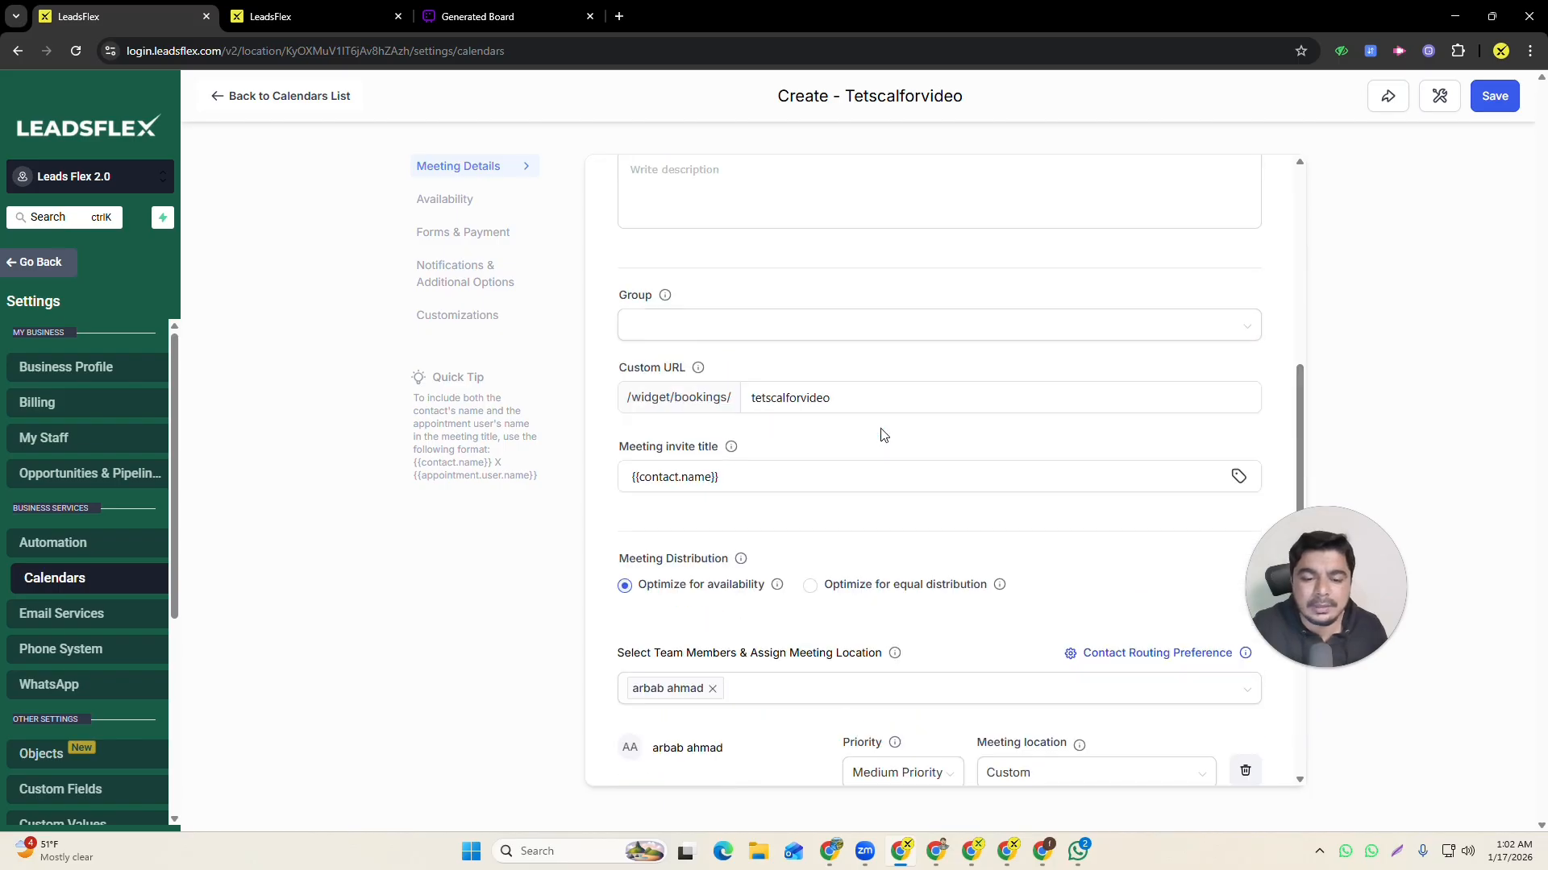
pyautogui.scroll(5, 884, 435)
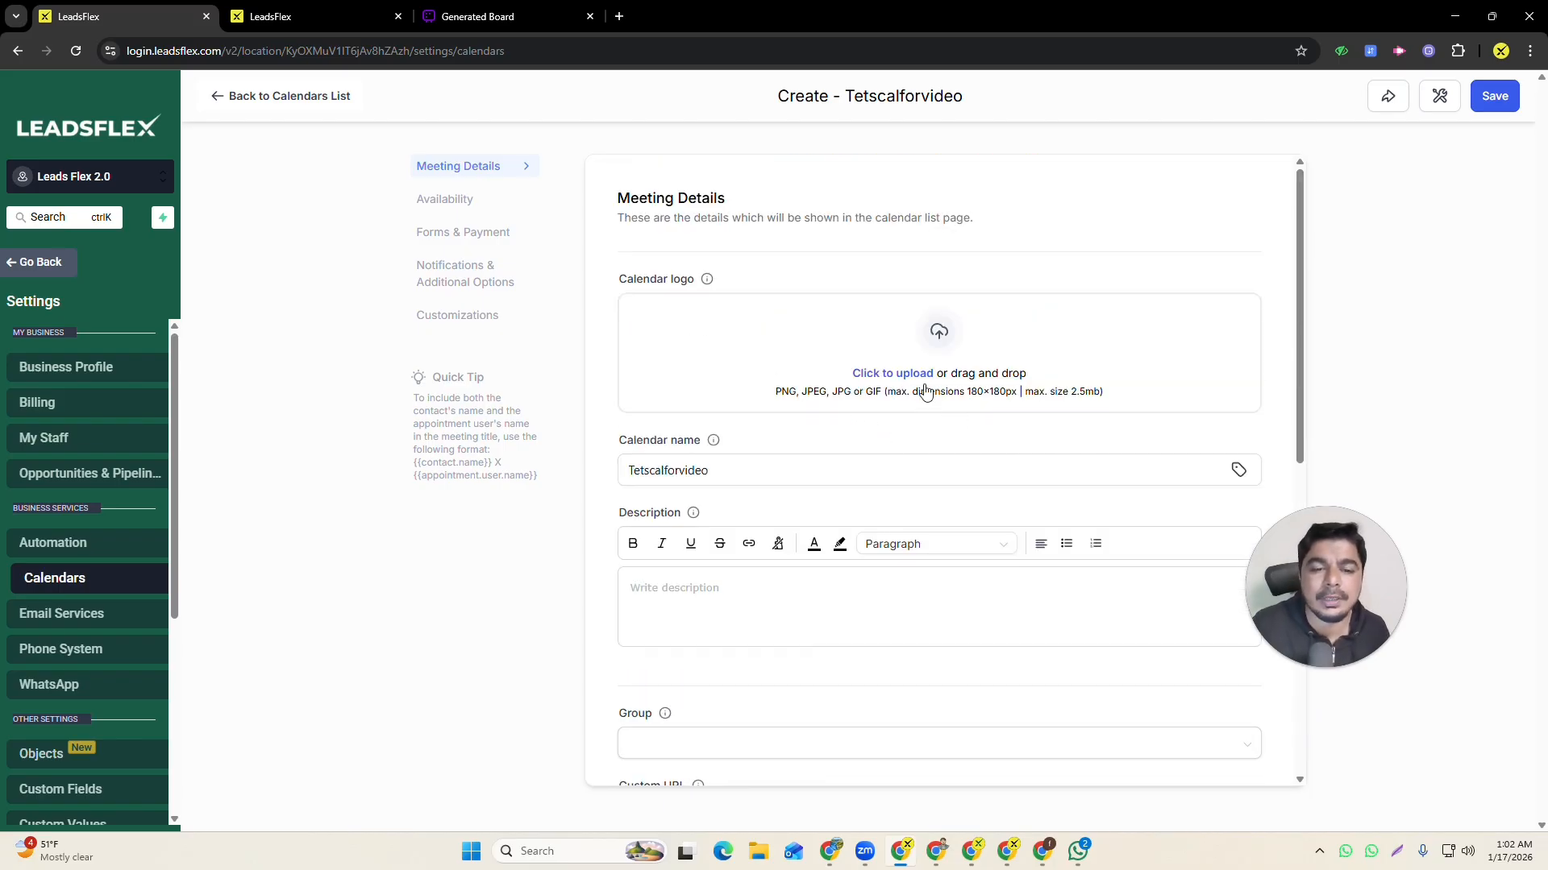
pyautogui.click(893, 374)
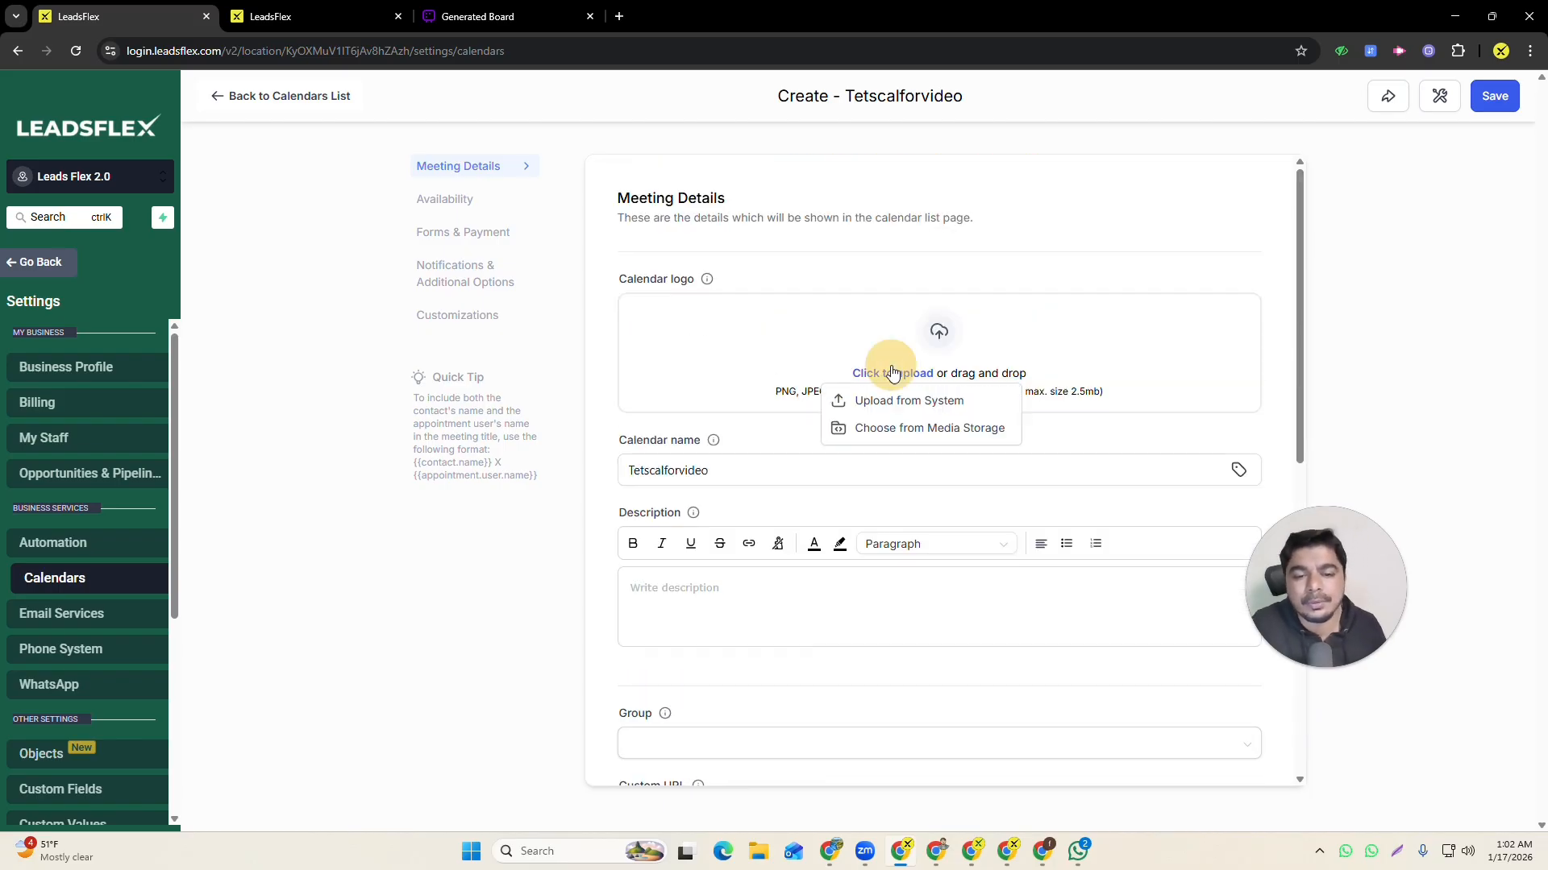
pyautogui.click(889, 431)
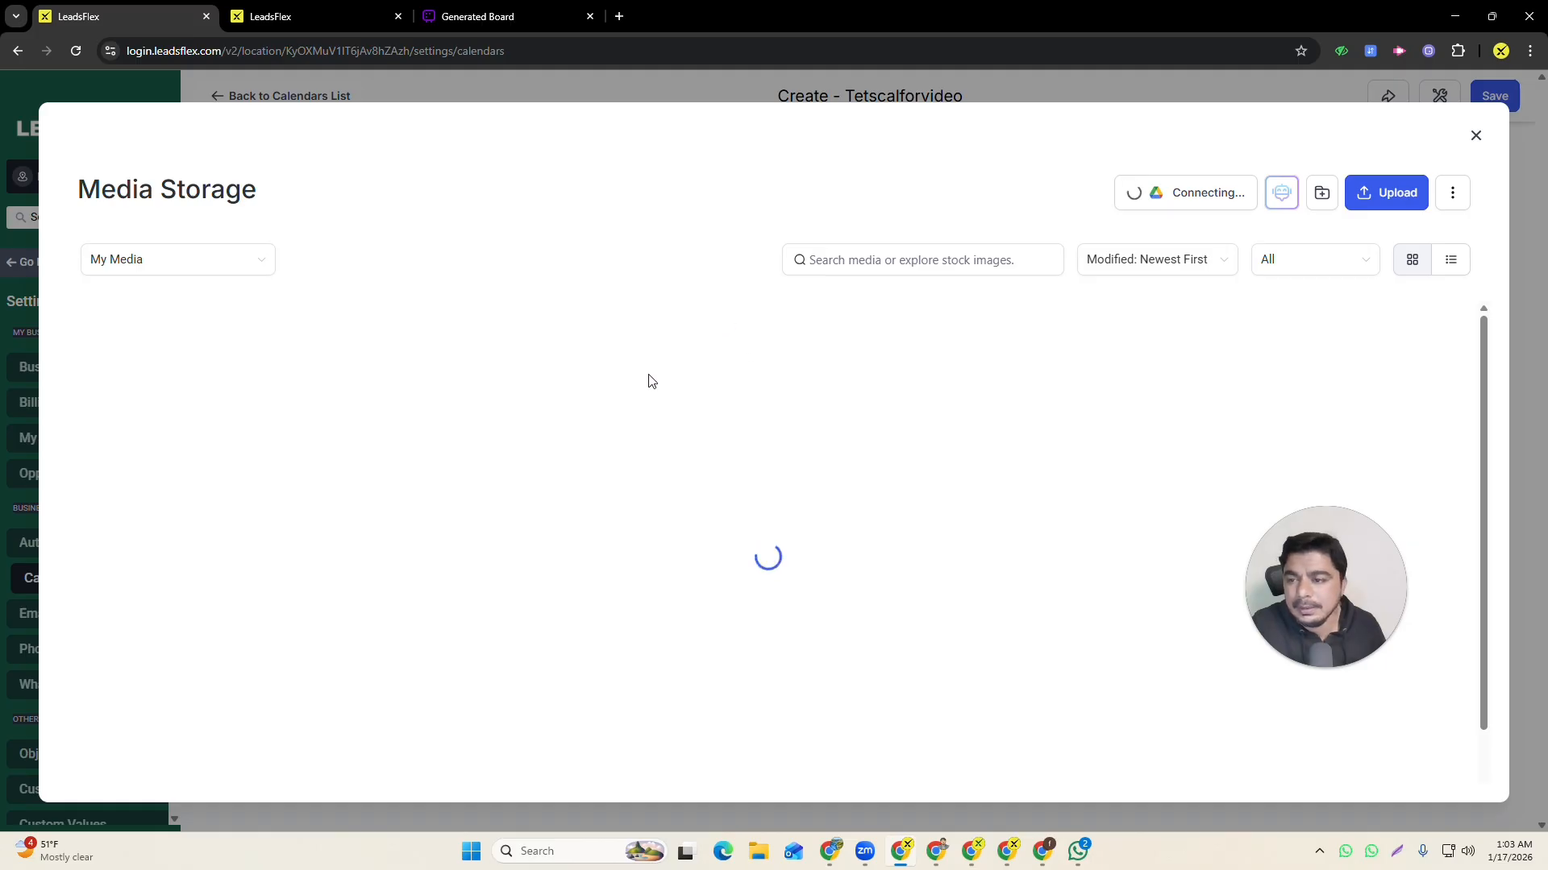
pyautogui.scroll(-10, 661, 509)
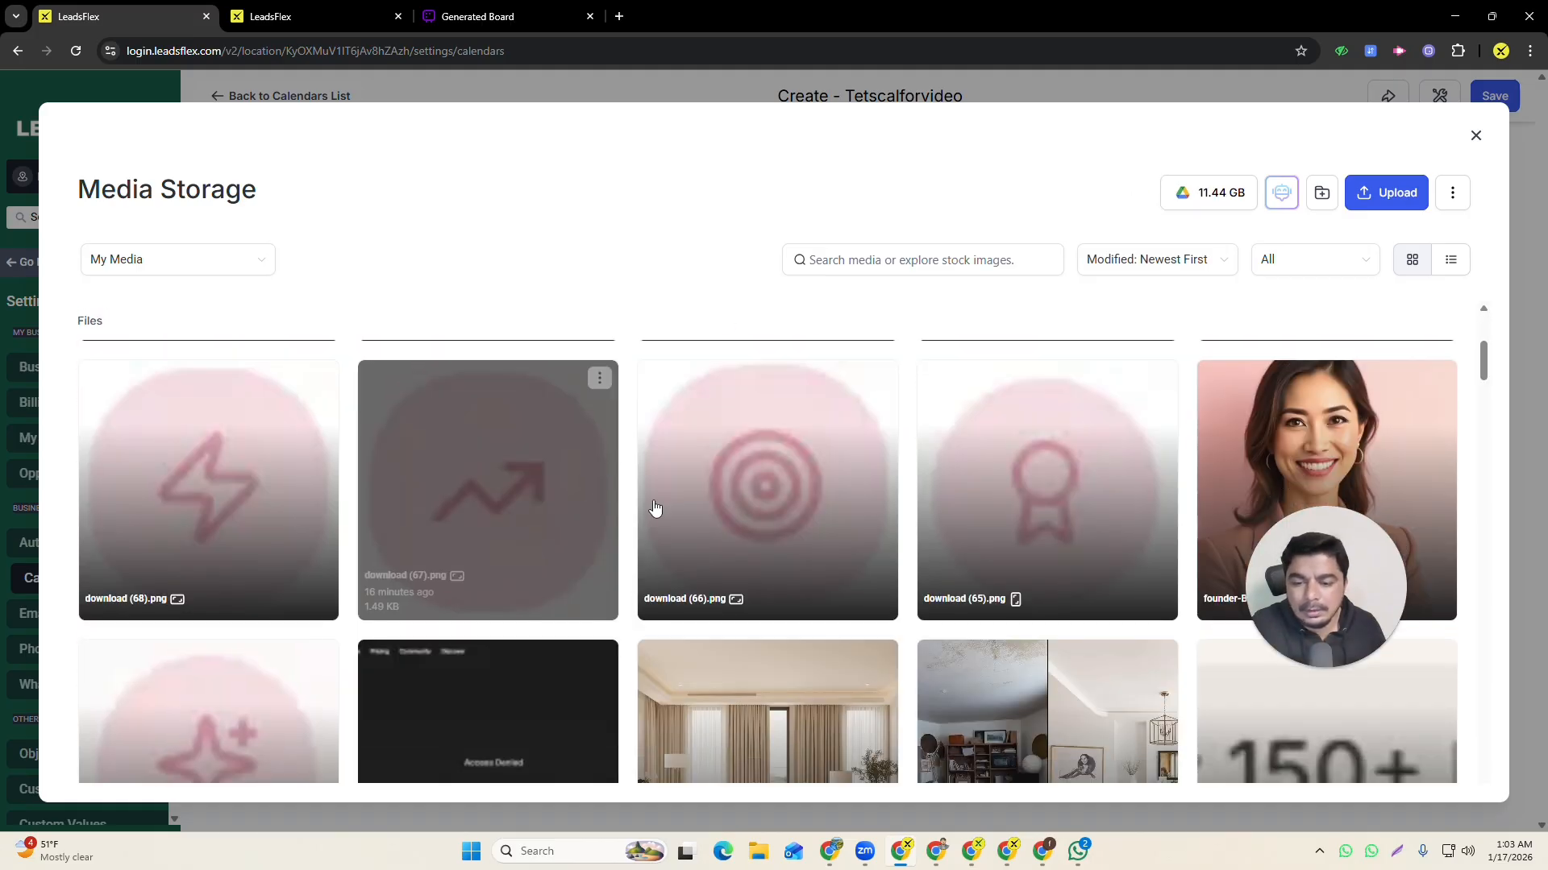
pyautogui.scroll(-15, 673, 506)
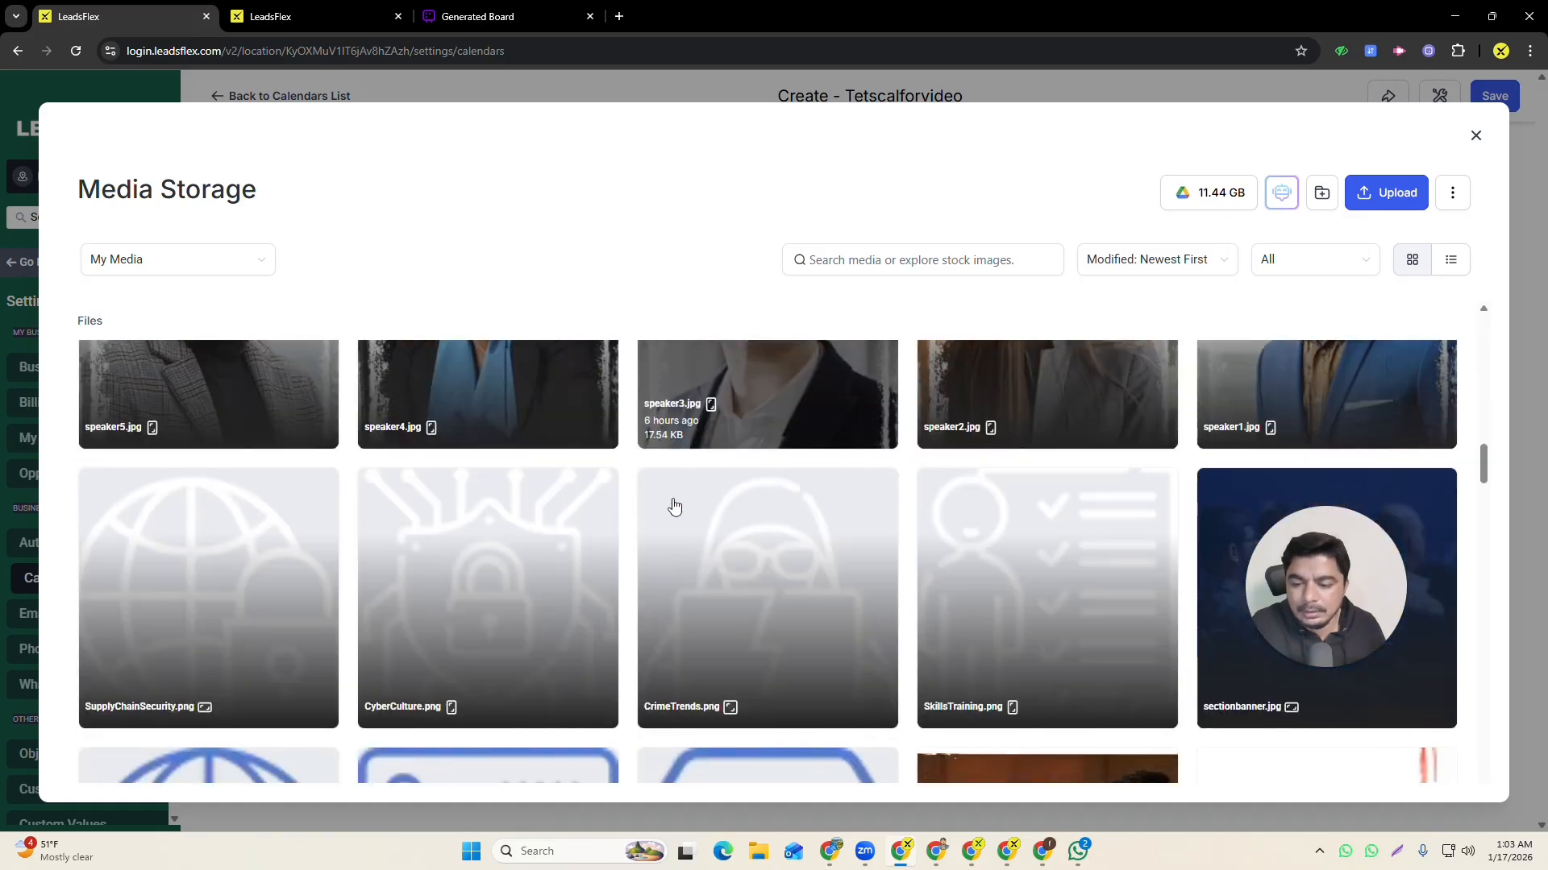
pyautogui.scroll(15, 682, 507)
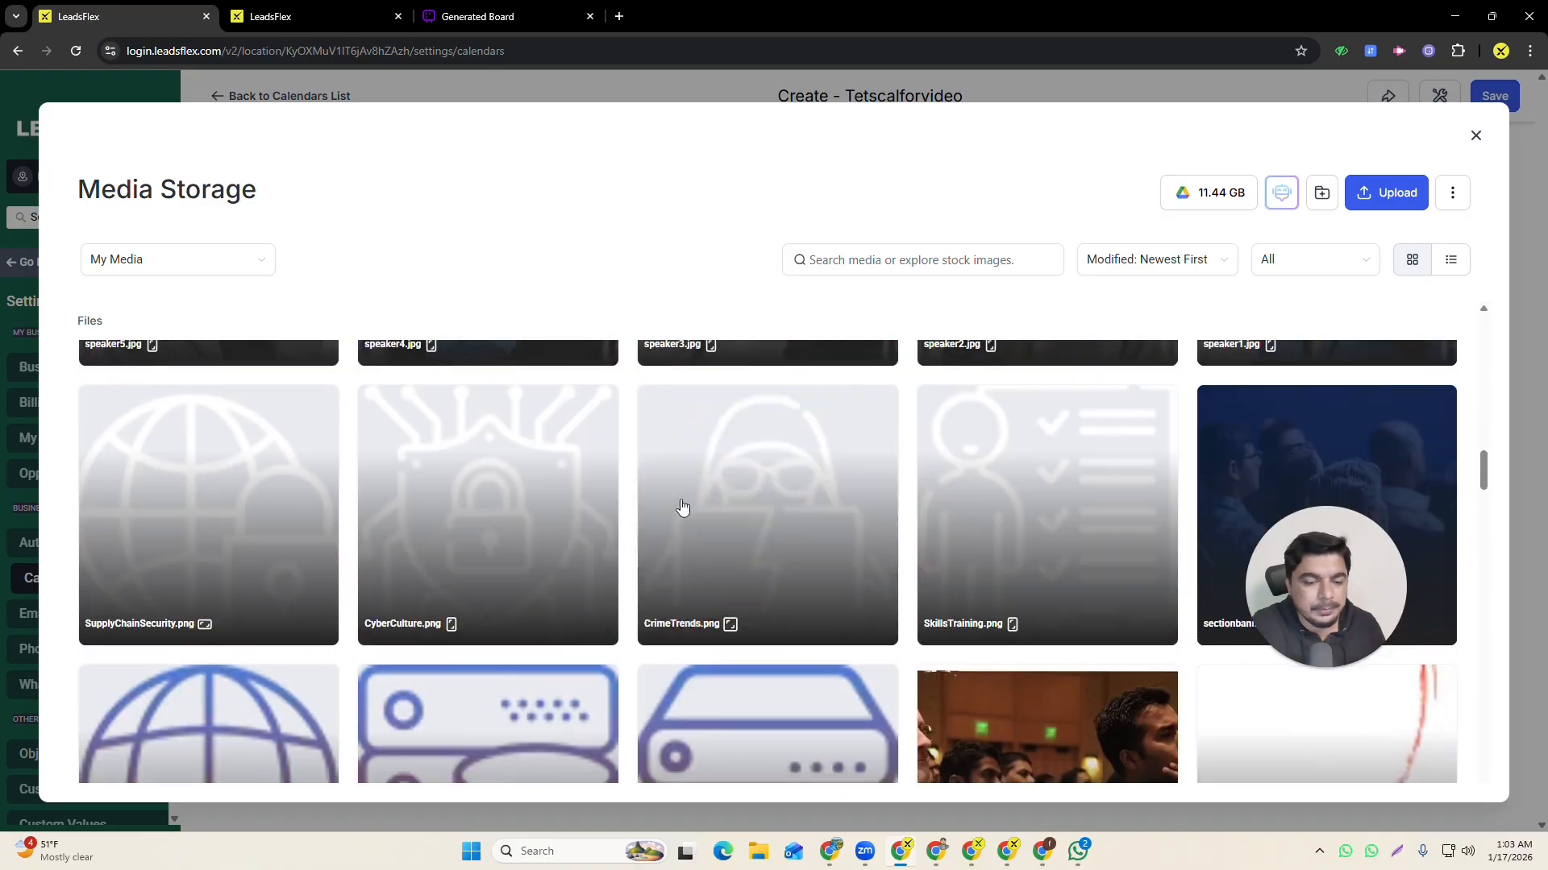
pyautogui.scroll(10, 689, 506)
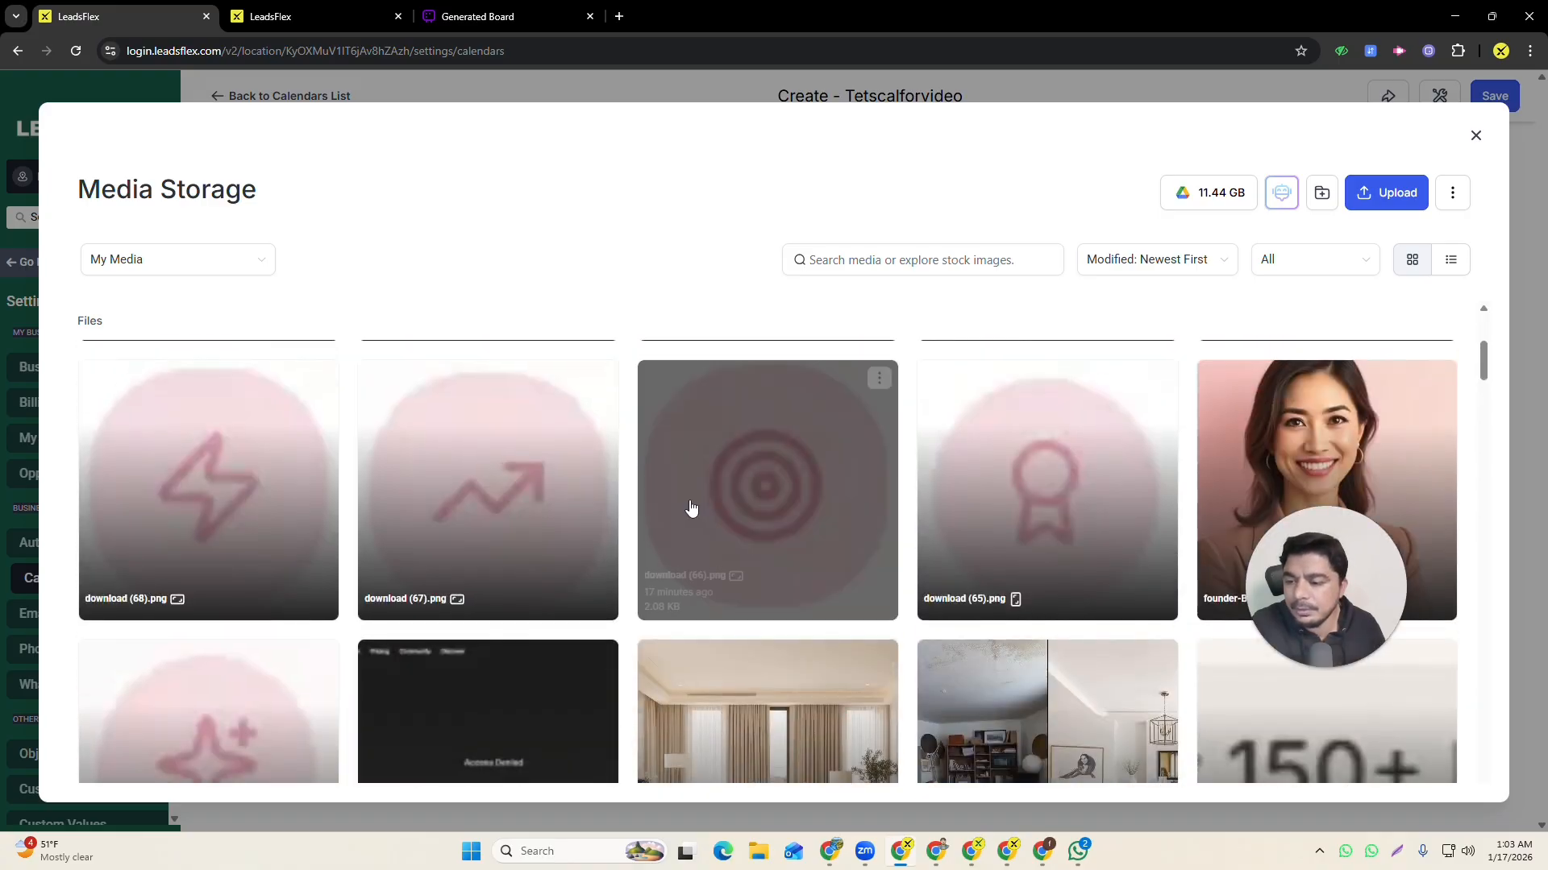
pyautogui.scroll(-15, 805, 507)
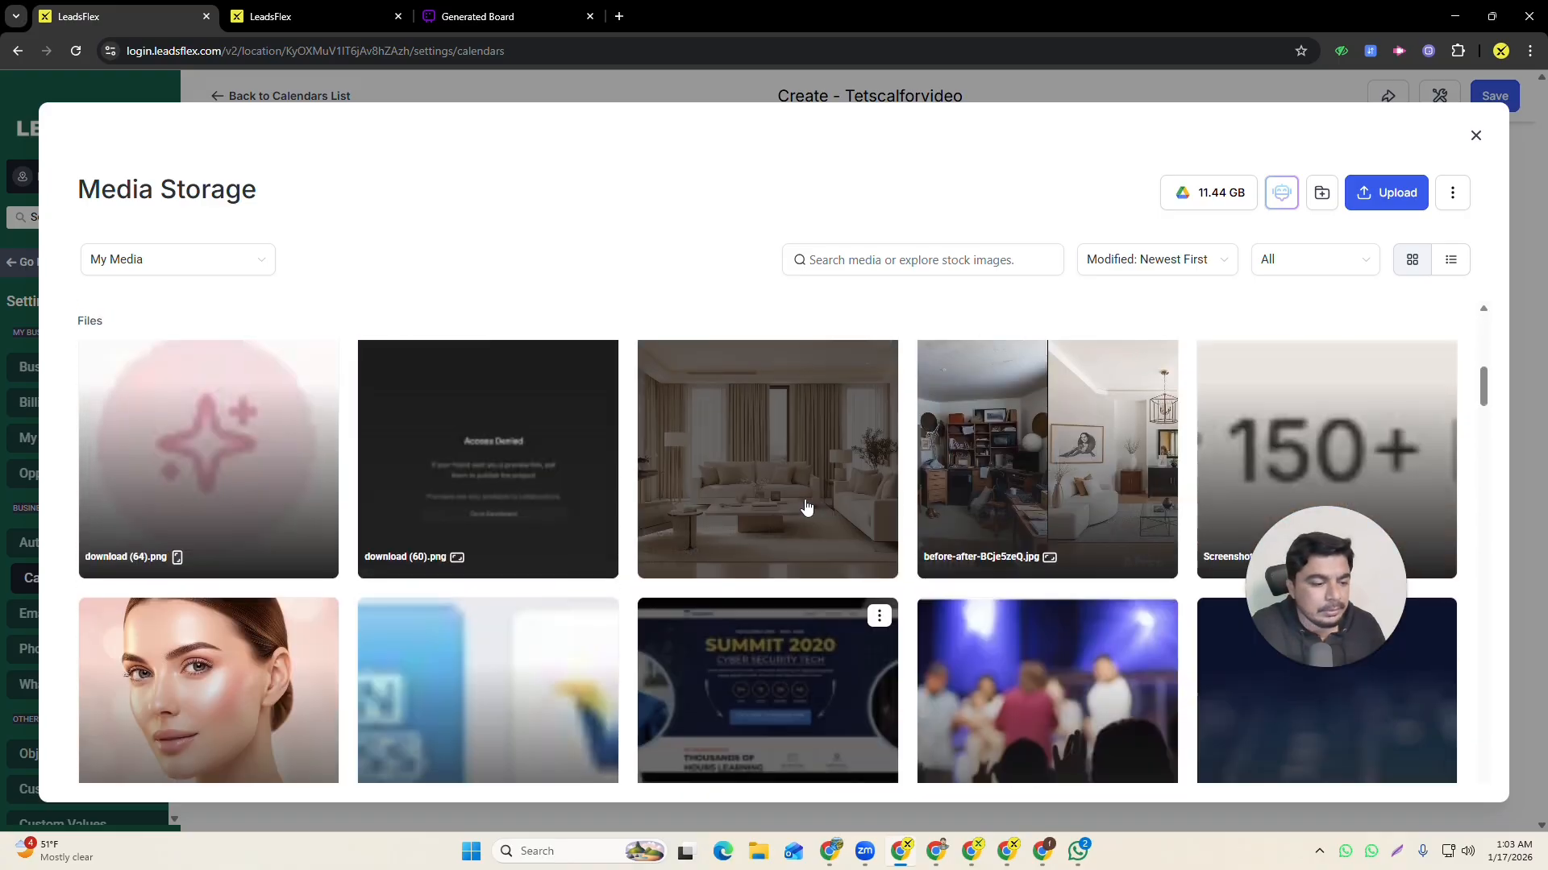
pyautogui.scroll(-15, 805, 507)
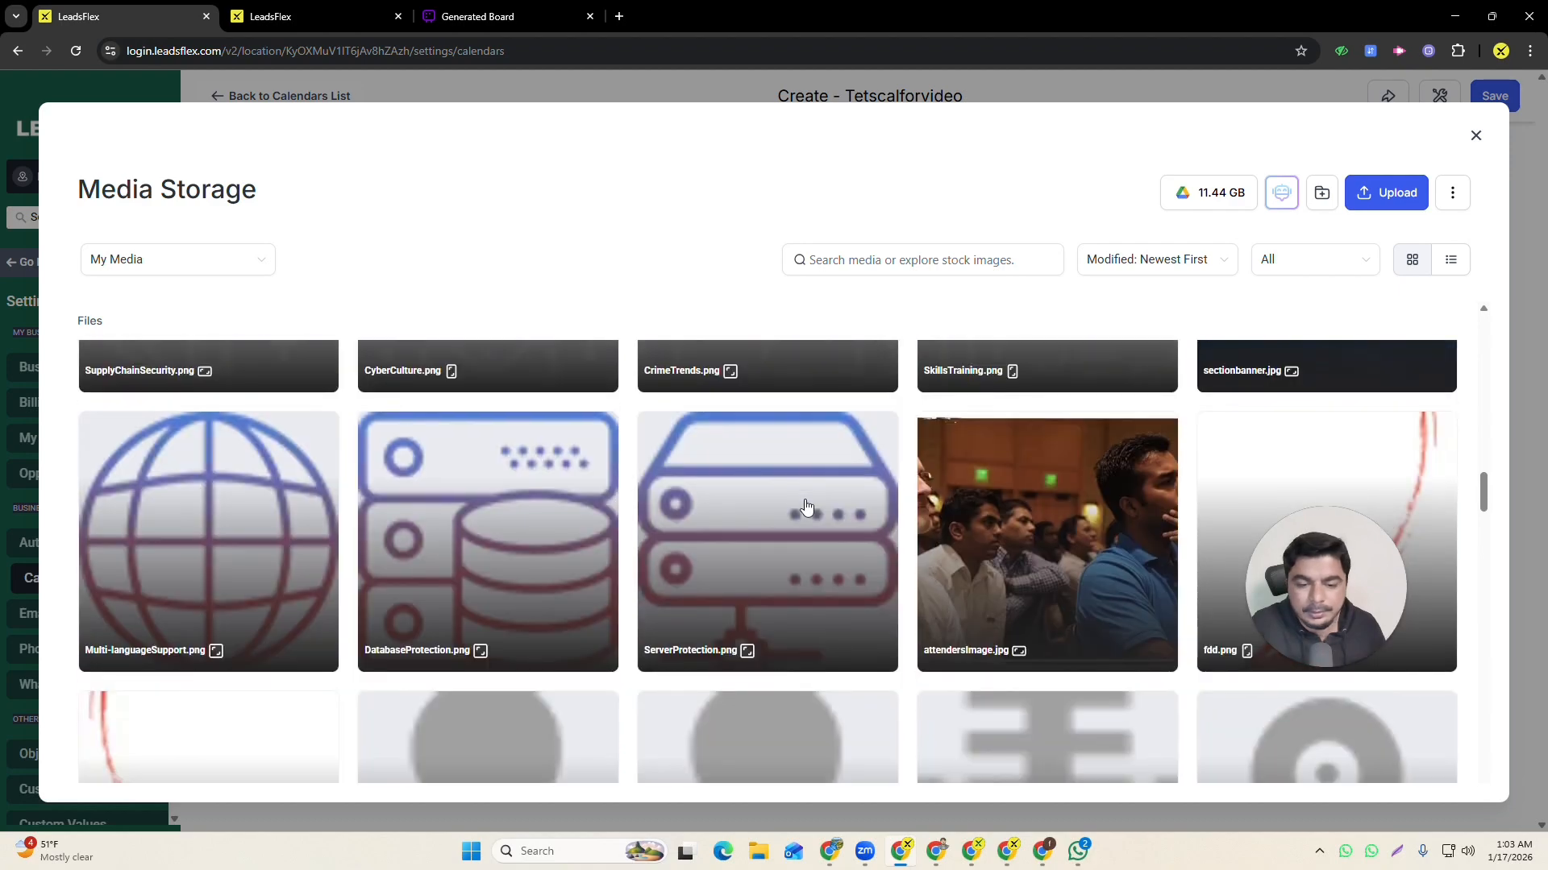
pyautogui.scroll(-10, 805, 508)
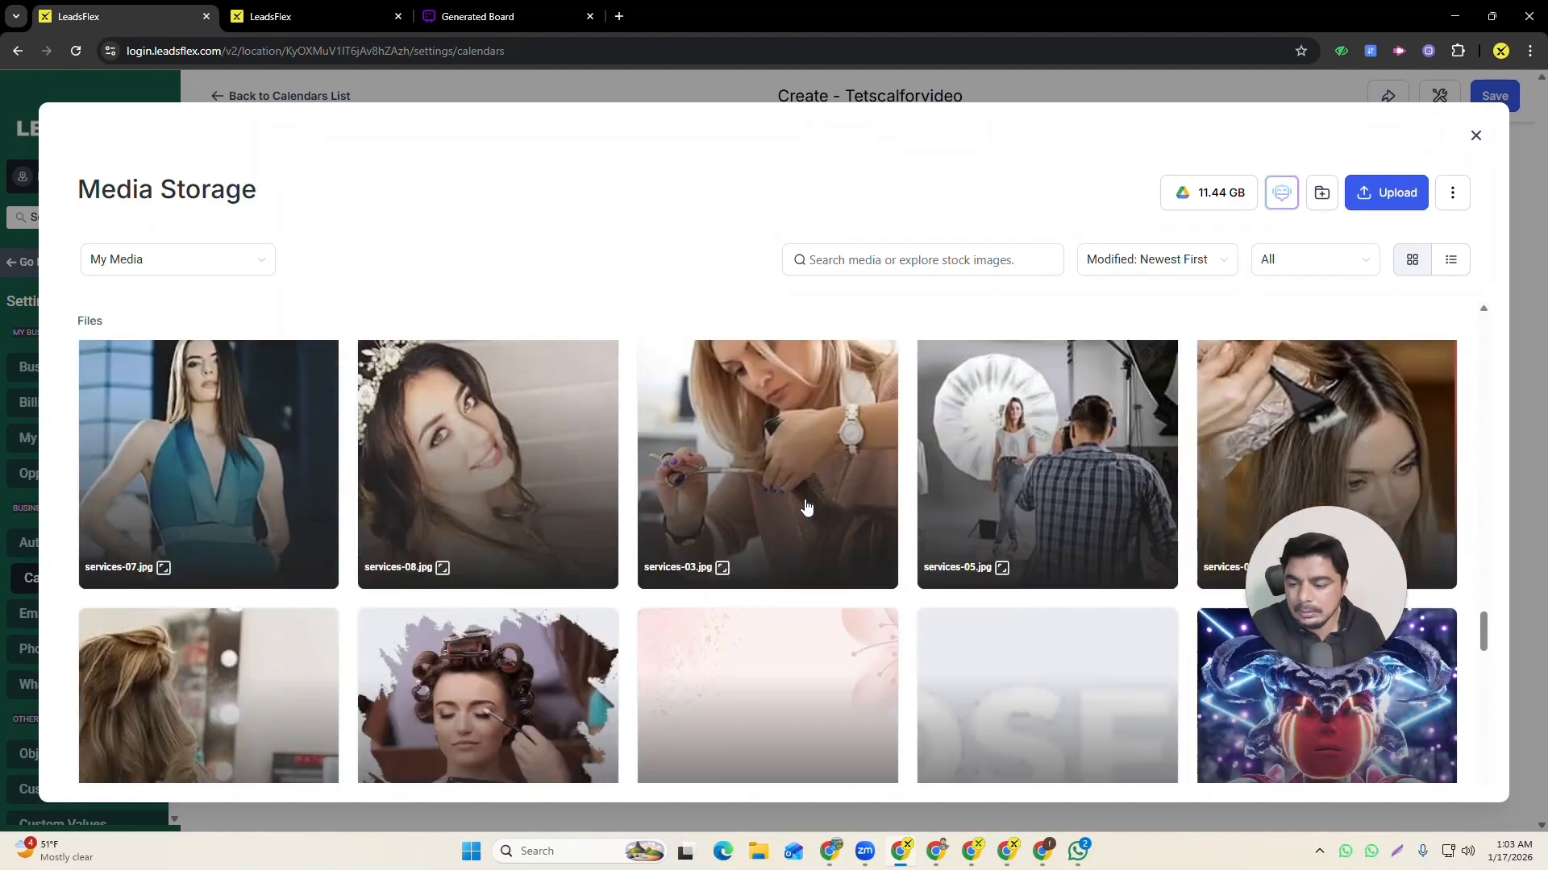
pyautogui.scroll(3, 805, 508)
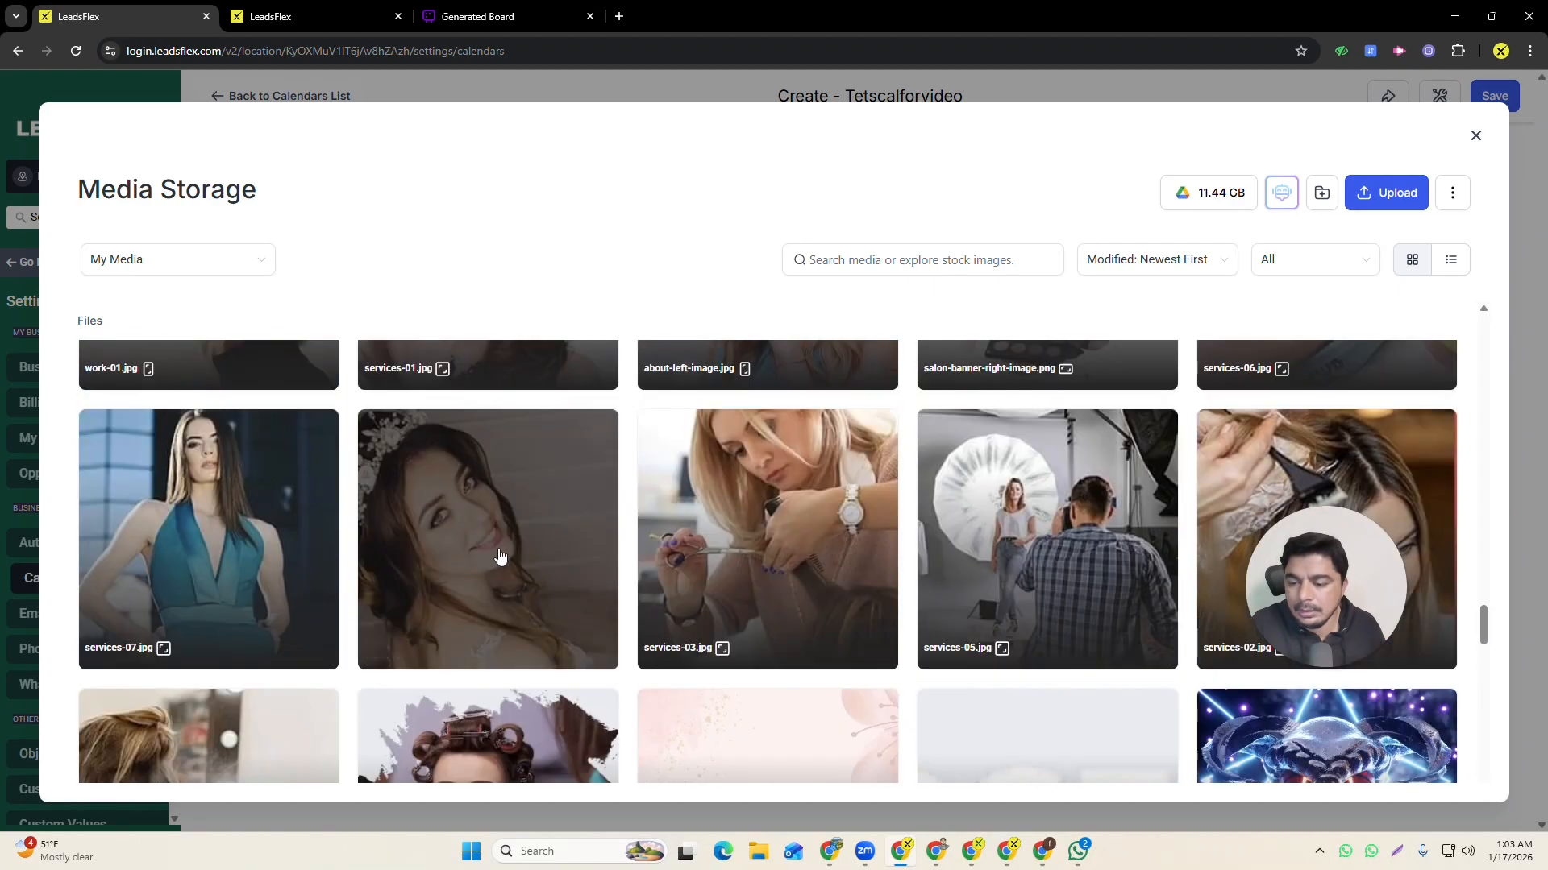
pyautogui.click(508, 709)
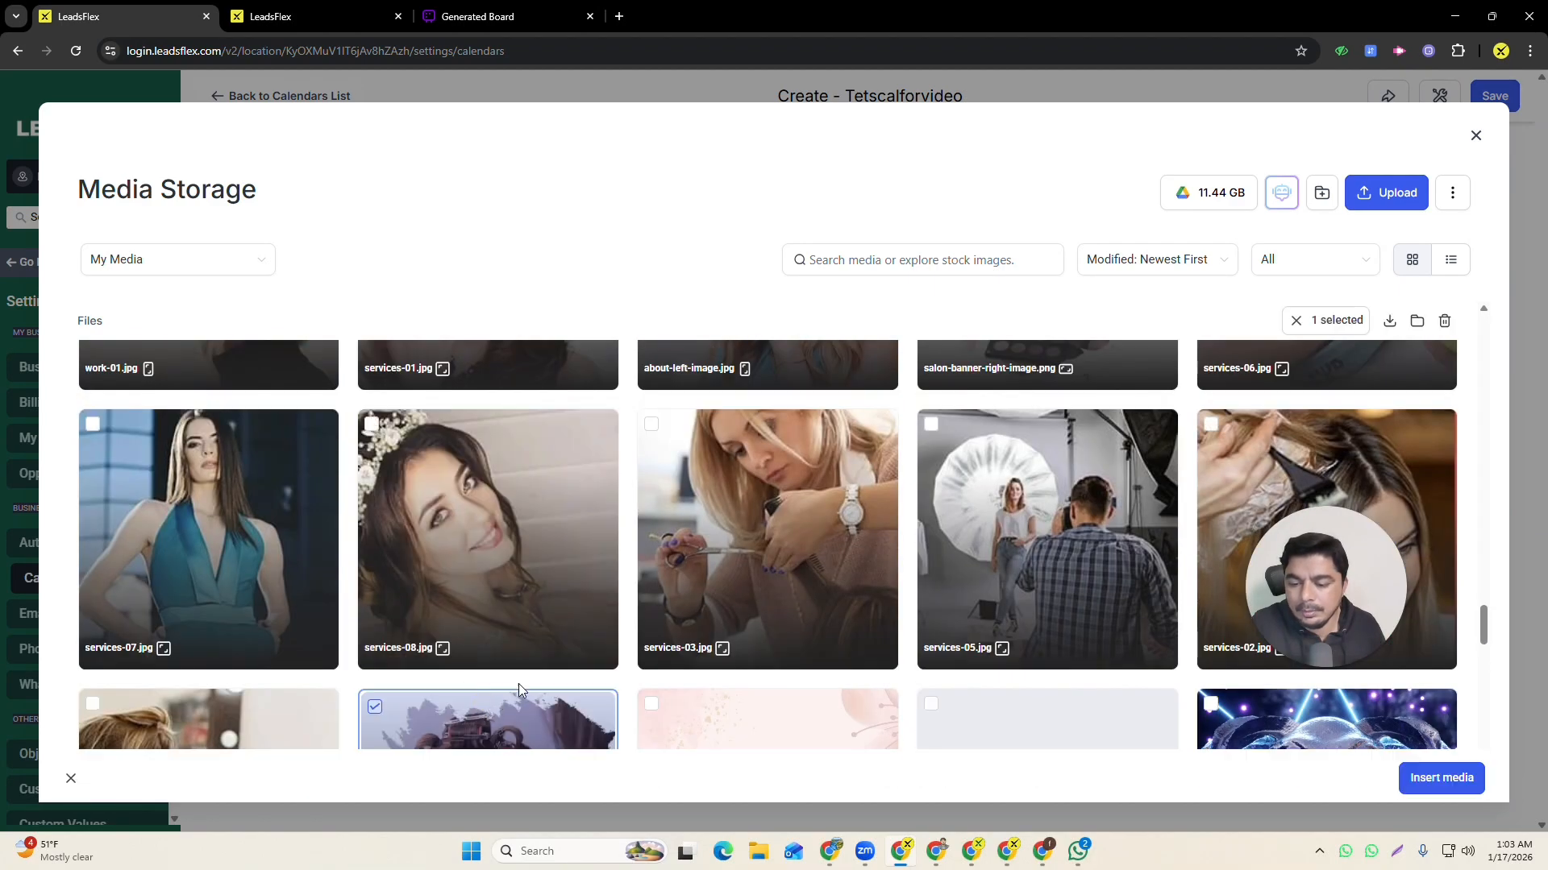
pyautogui.click(1441, 777)
# - Fill the calendar description with the text "Tetscalforvideo" repeated 14 times
pyautogui.scroll(-3, 806, 435)
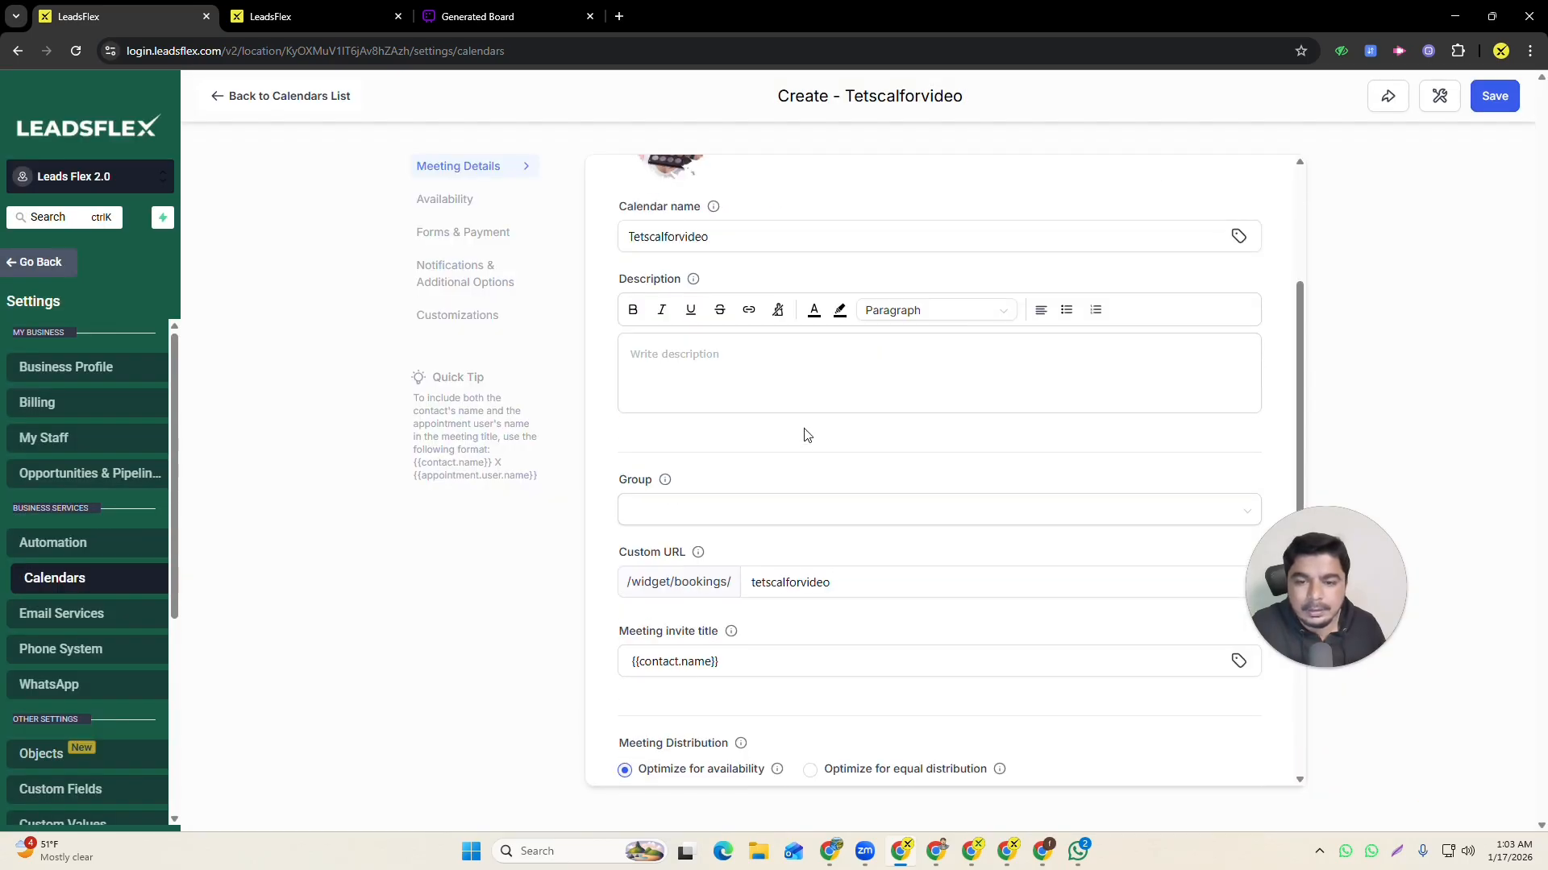
pyautogui.scroll(3, 788, 389)
pyautogui.scroll(-2, 735, 417)
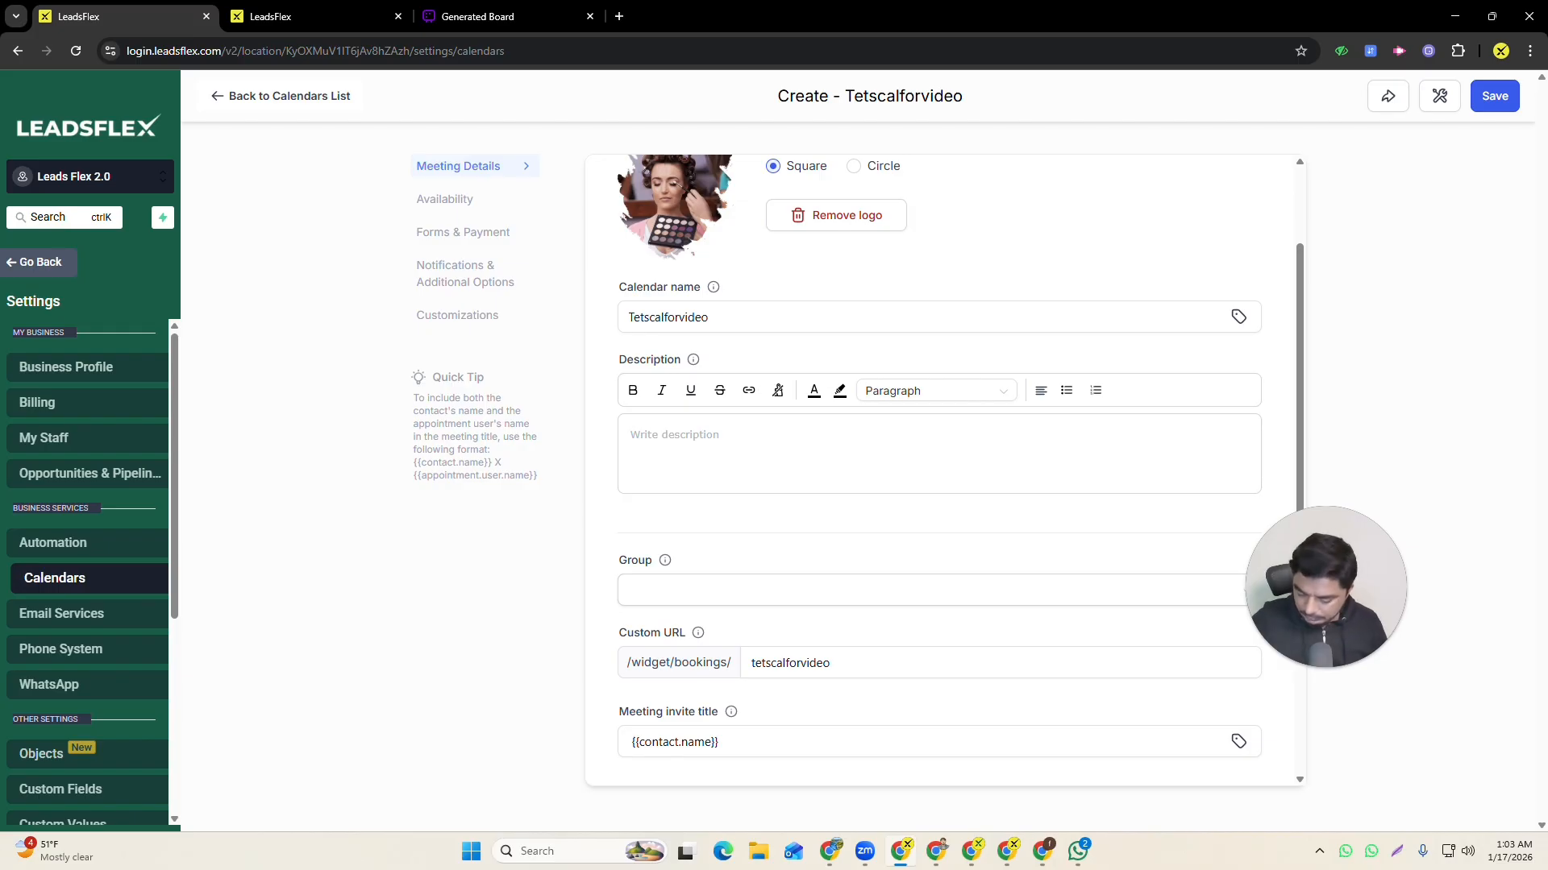
pyautogui.hotkey('ctrl', 'v')
pyautogui.hotkey('ctrl', 'v')
pyautogui.hotkey('ctrl', 'v')
pyautogui.hotkey('ctrl', 'v')
pyautogui.hotkey('ctrl', 'v')
pyautogui.hotkey('ctrl', 'v')
pyautogui.hotkey('ctrl', 'v')
pyautogui.hotkey('ctrl', 'v')
pyautogui.hotkey('ctrl', 'v')
pyautogui.hotkey('ctrl', 'v')
pyautogui.hotkey('ctrl', 'v')
pyautogui.hotkey('ctrl', 'v')
pyautogui.hotkey('ctrl', 'v')
pyautogui.hotkey('ctrl', 'v')
pyautogui.scroll(-1, 818, 420)
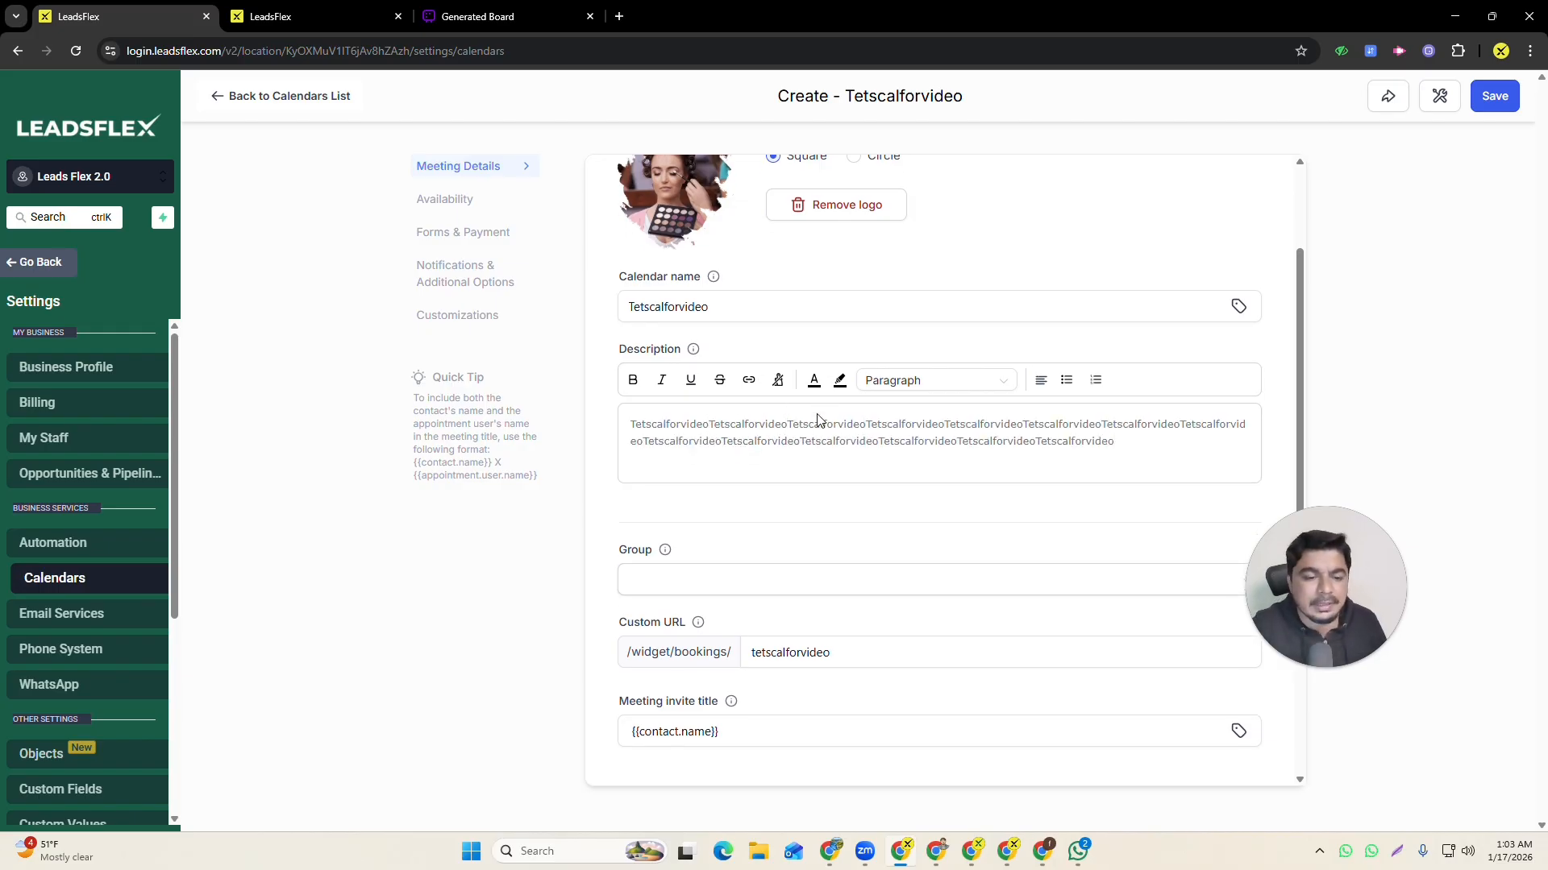
# - Check the available calendar groups without choosing one, and examine the meeting invite title's contact name placeholder
pyautogui.scroll(-3, 818, 420)
pyautogui.click(701, 349)
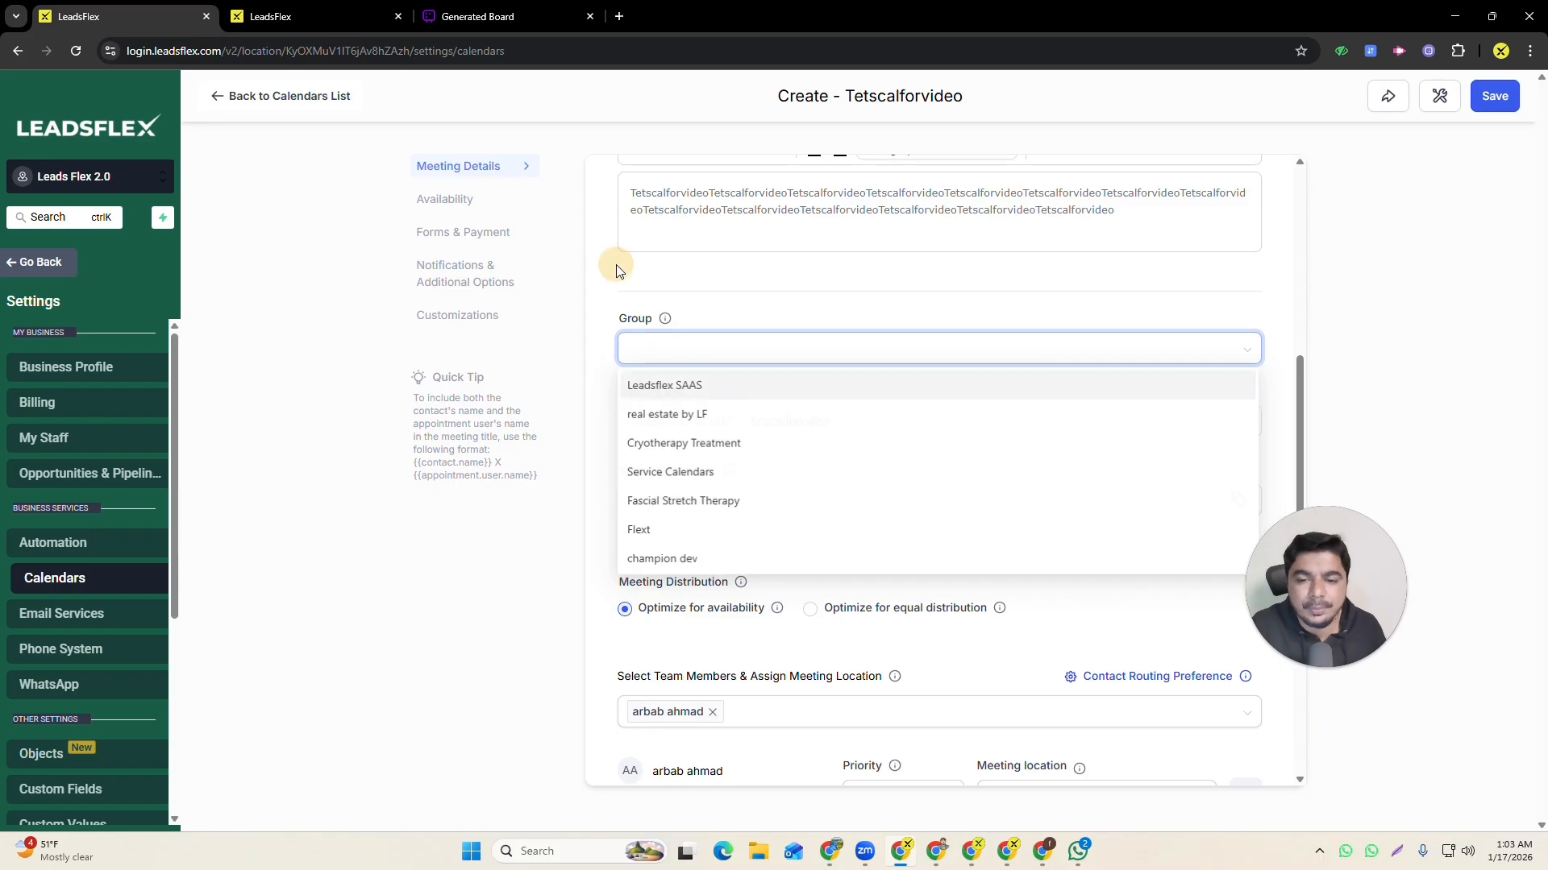
pyautogui.click(580, 274)
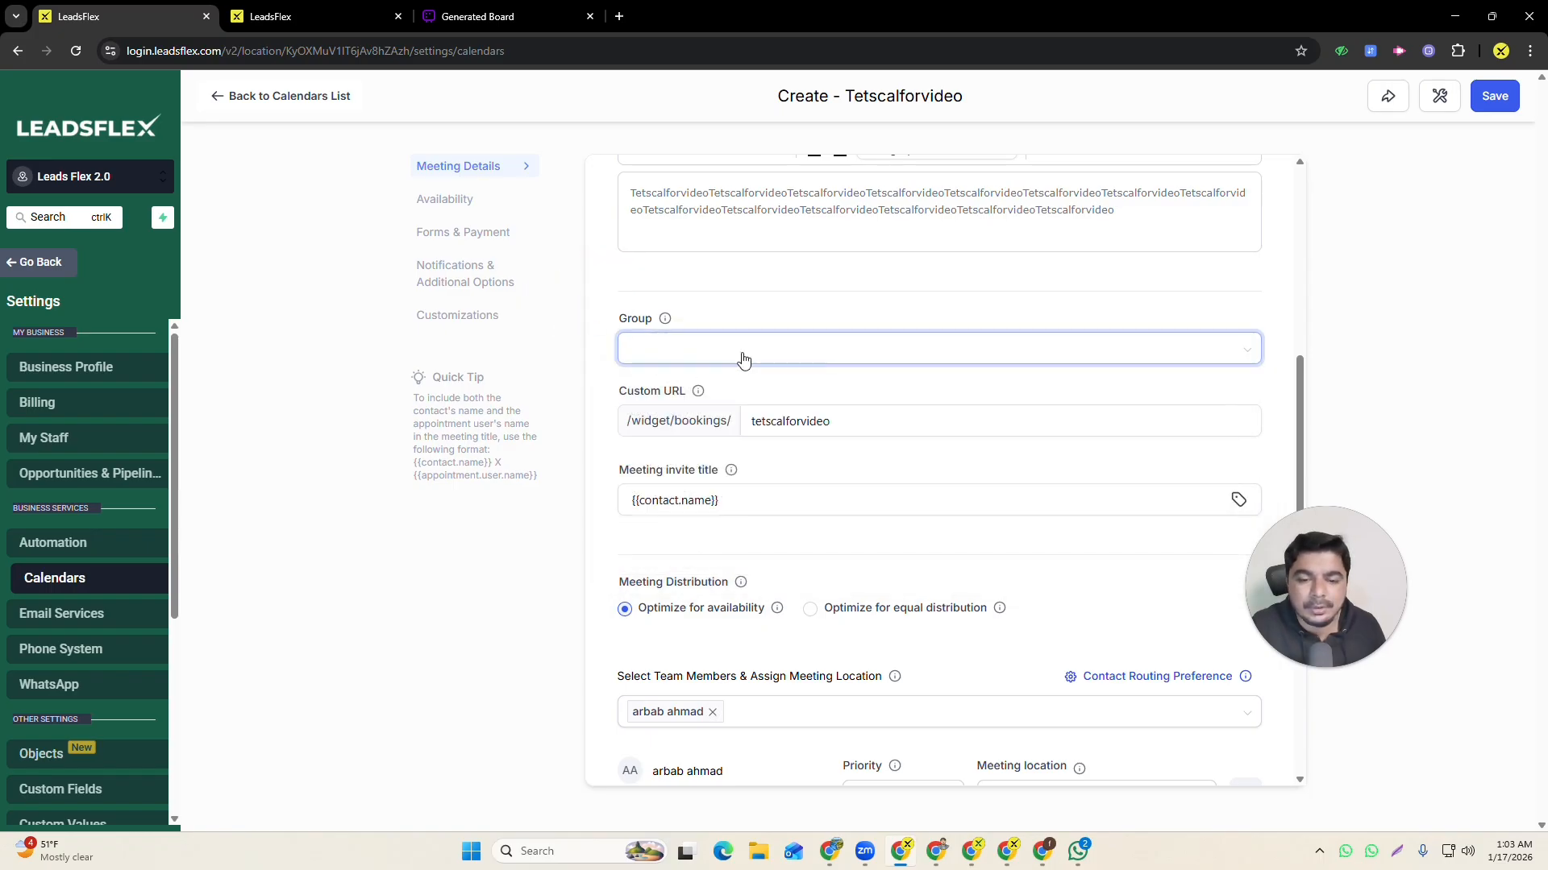
pyautogui.scroll(-2, 839, 450)
pyautogui.click(739, 338)
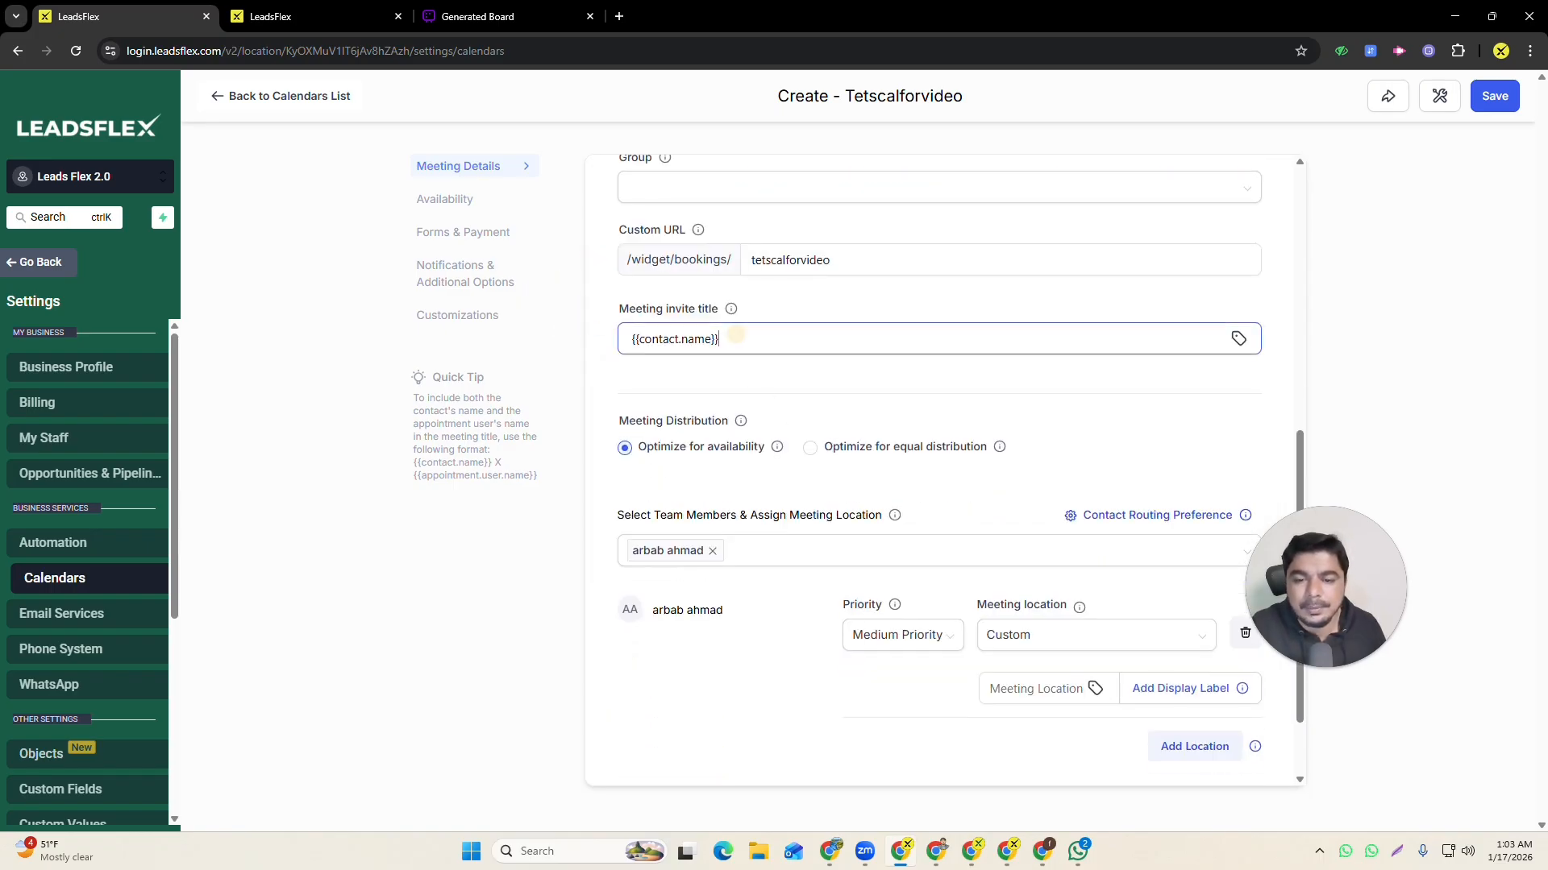
pyautogui.moveTo(739, 339); pyautogui.dragTo(588, 333)
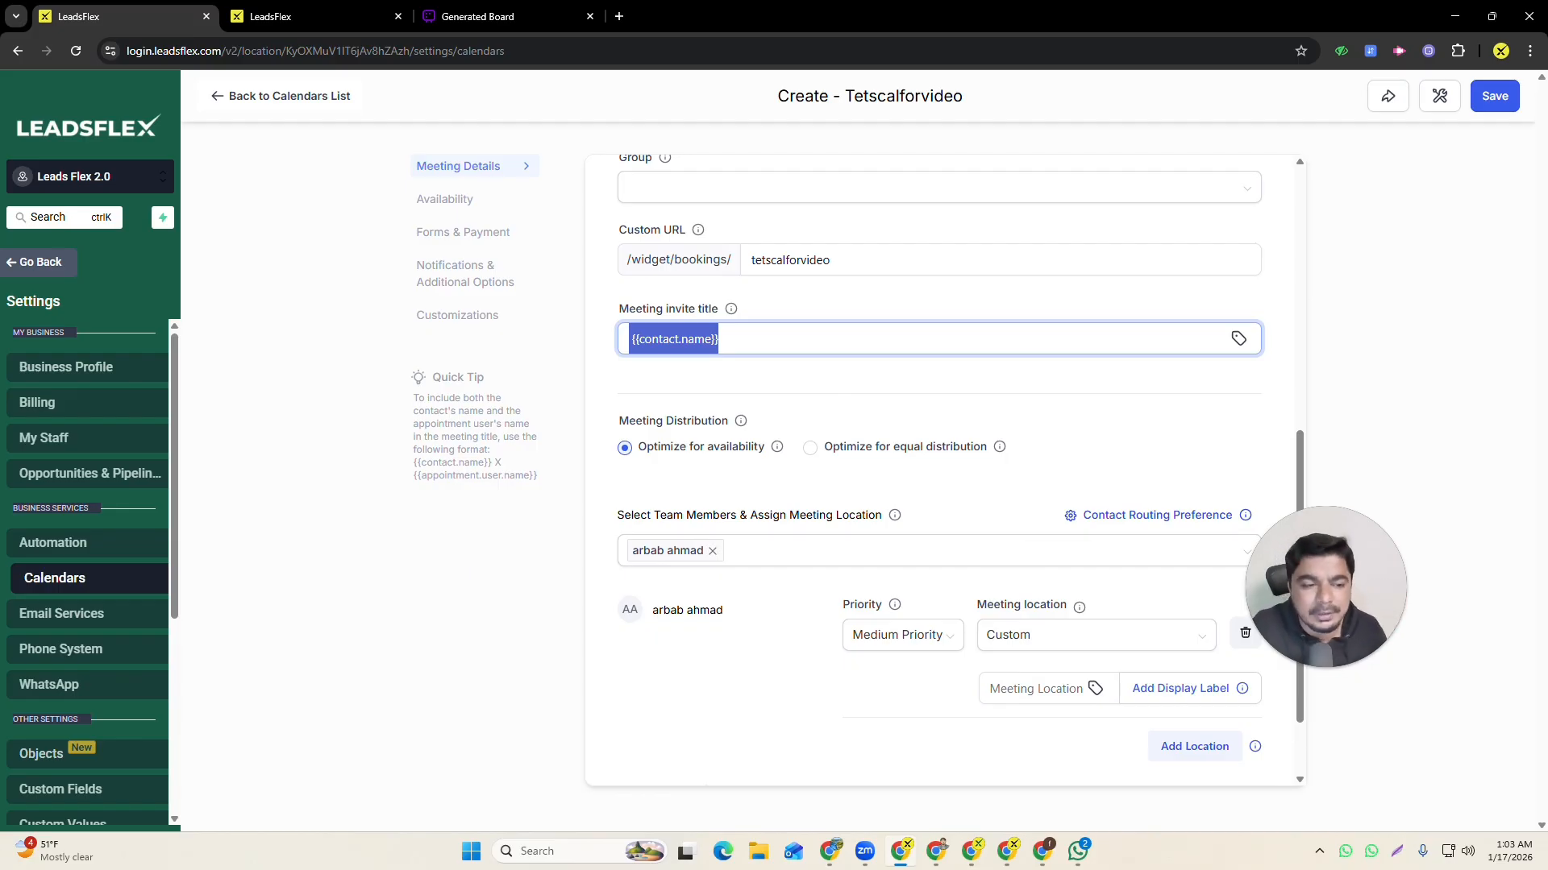
pyautogui.click(731, 341)
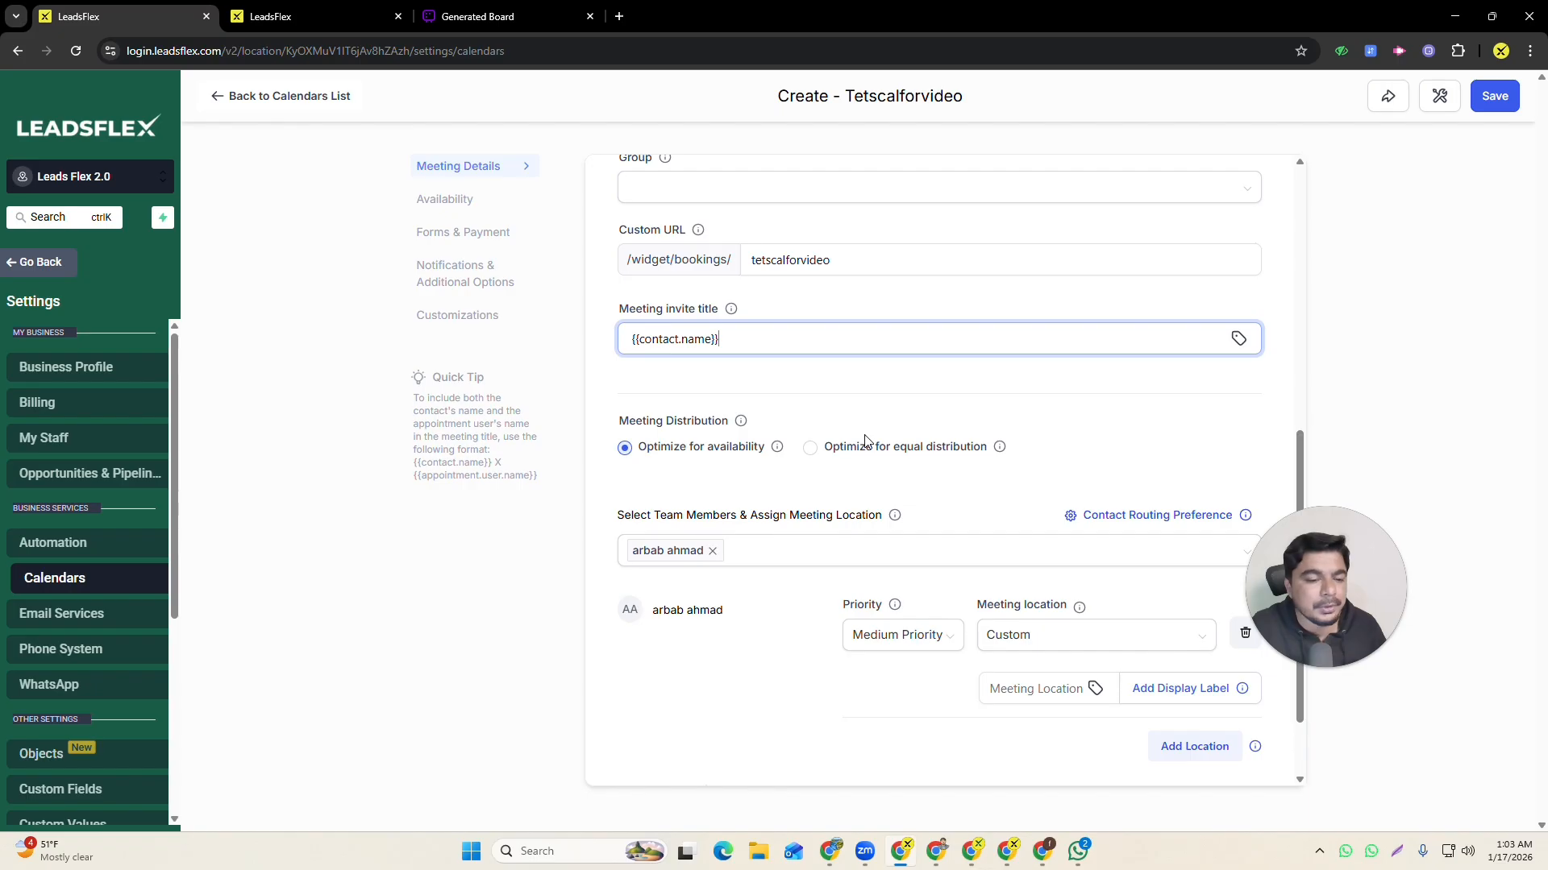
# - Set the assigned team member's priority to High Priority
pyautogui.scroll(-2, 865, 441)
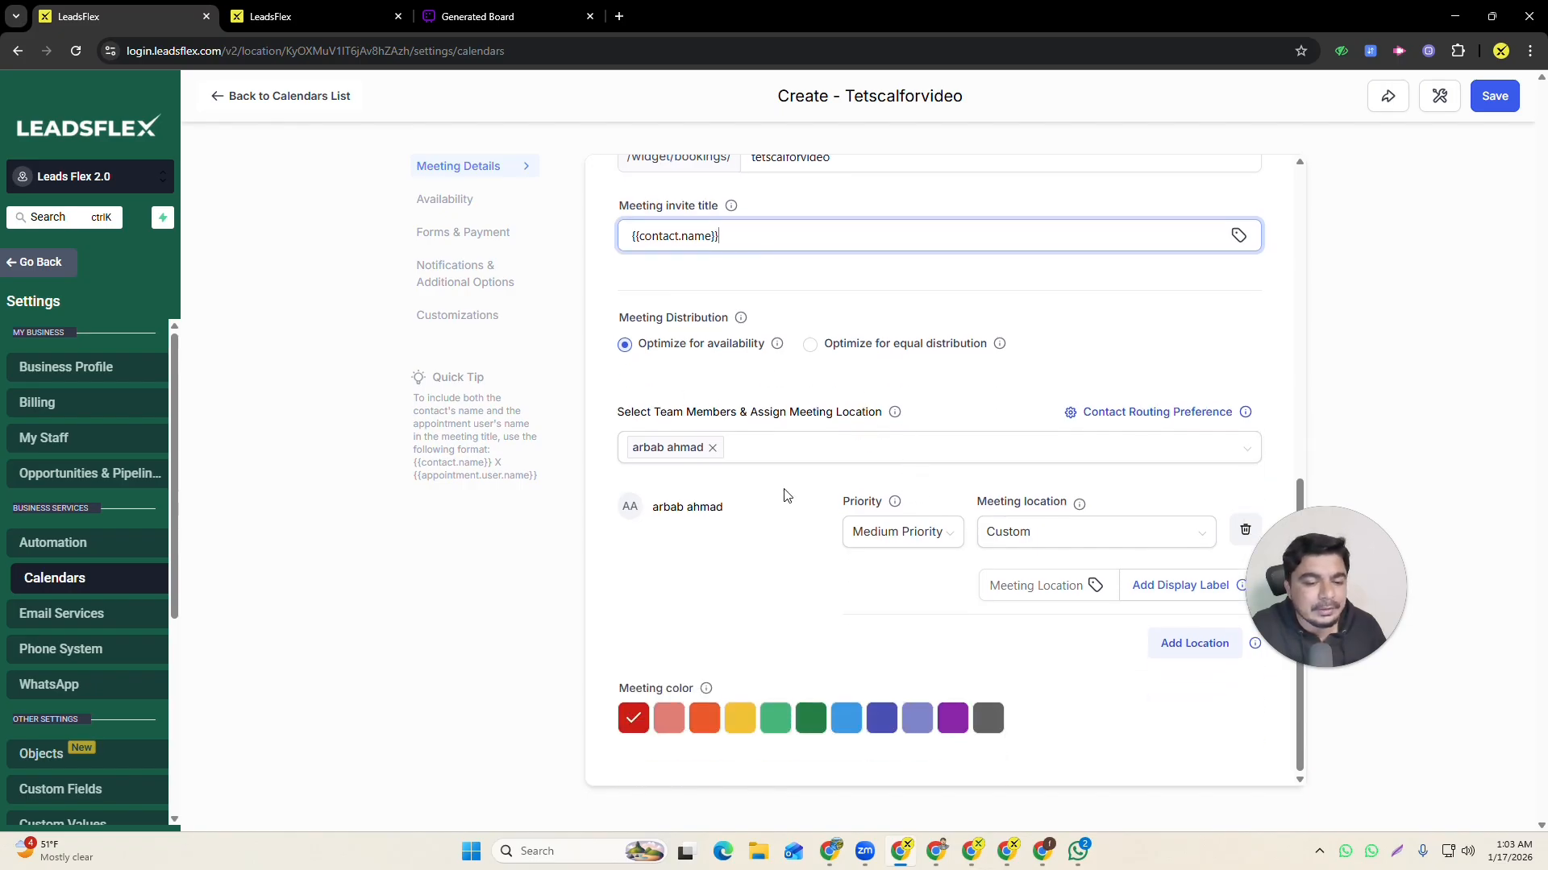
pyautogui.click(1326, 603)
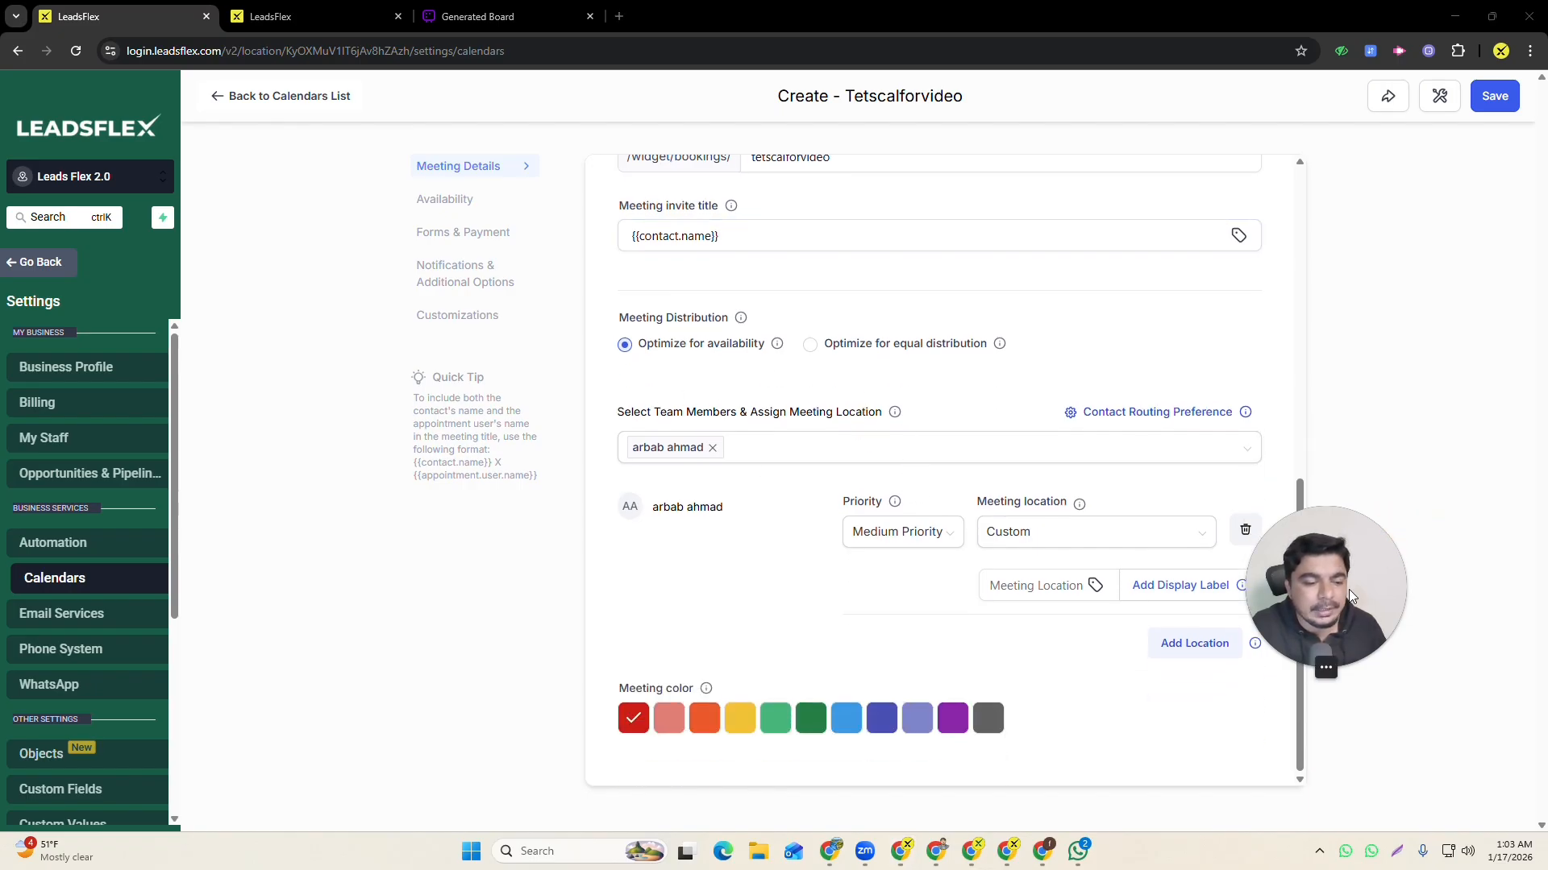
pyautogui.moveTo(1351, 597); pyautogui.dragTo(1443, 540)
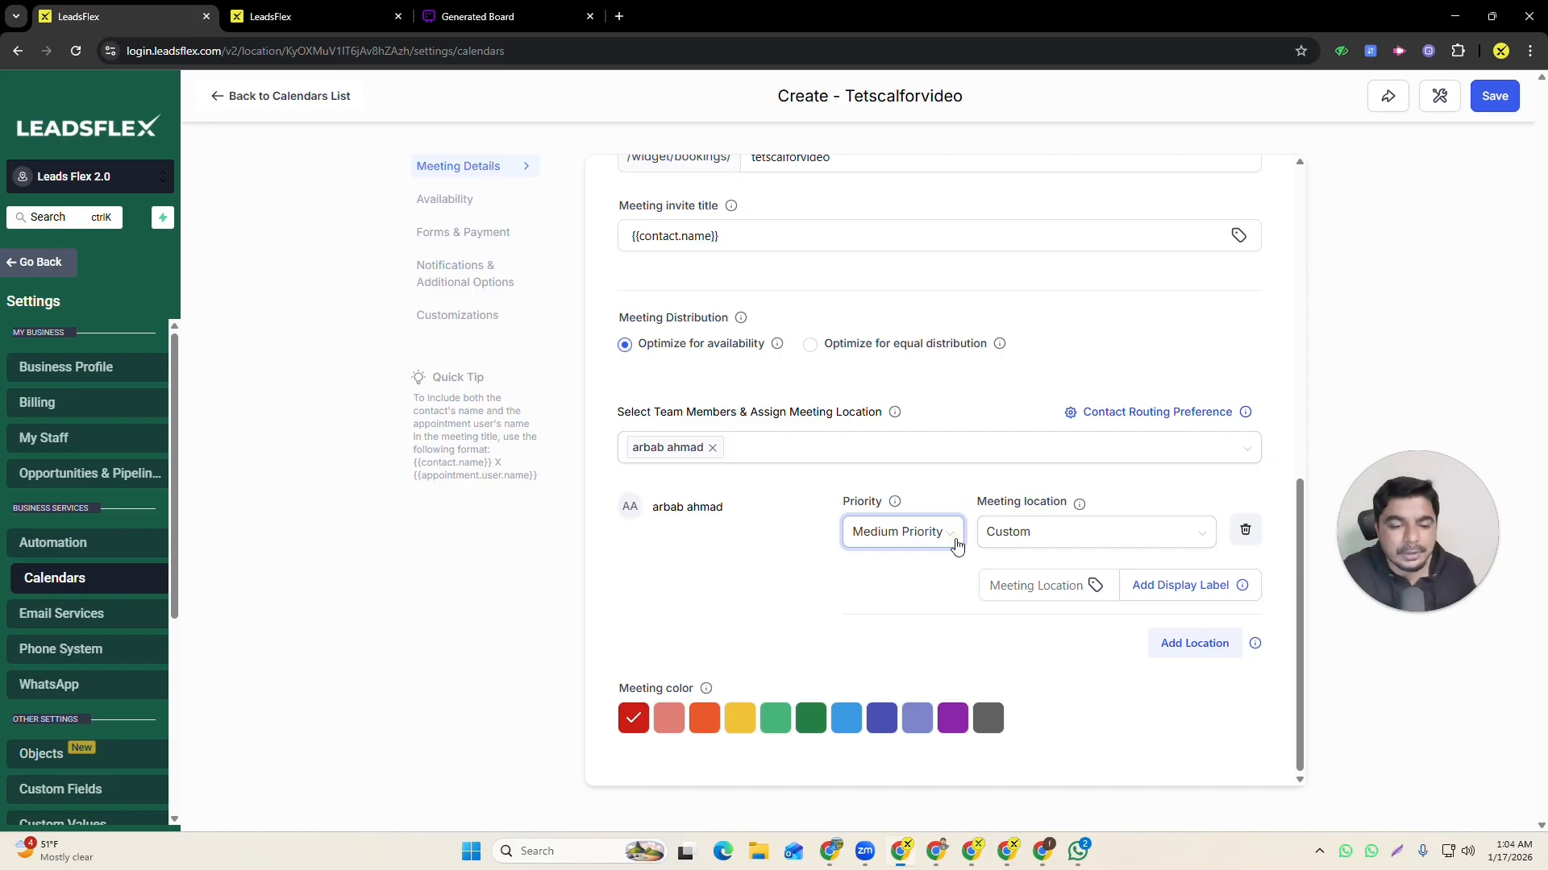
pyautogui.click(956, 546)
pyautogui.click(879, 563)
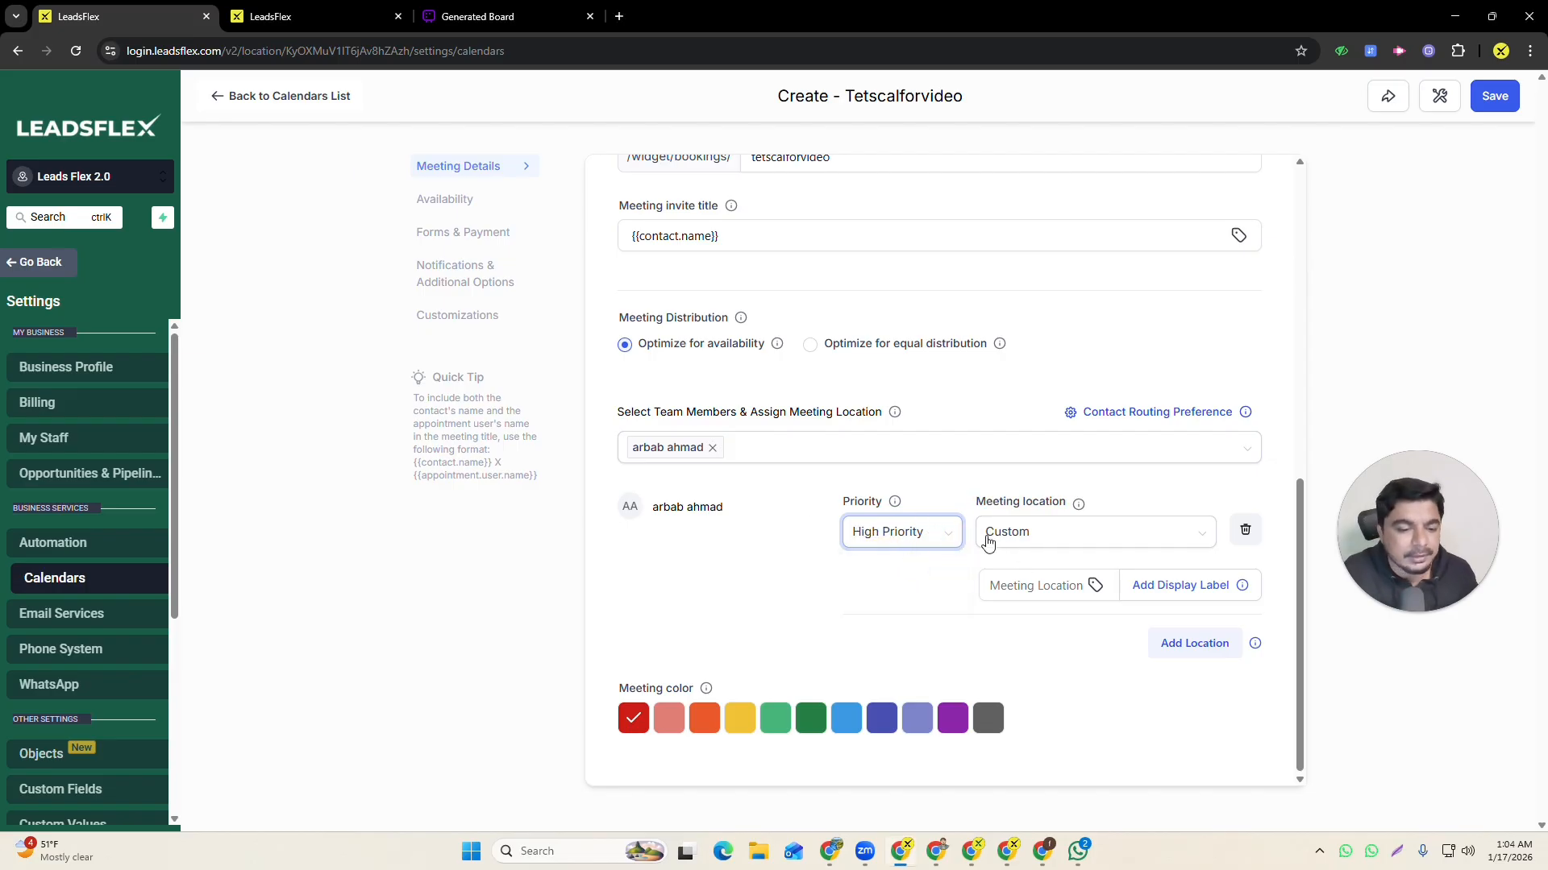
# - Try Zoom as the team member's meeting location, and set it to Google Meet instead
pyautogui.click(1081, 540)
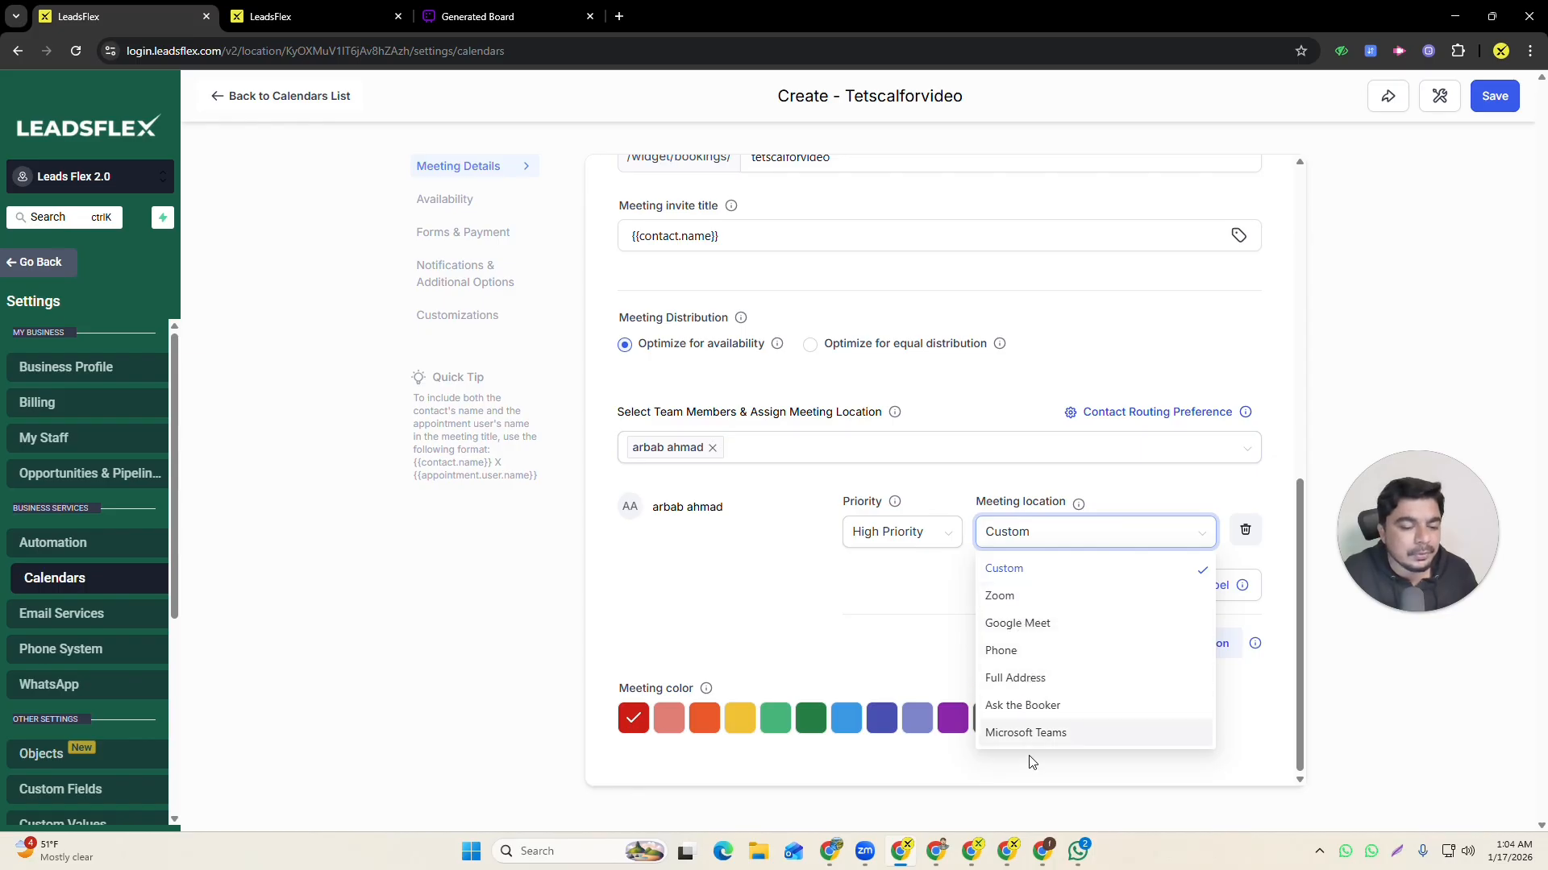
pyautogui.click(1031, 596)
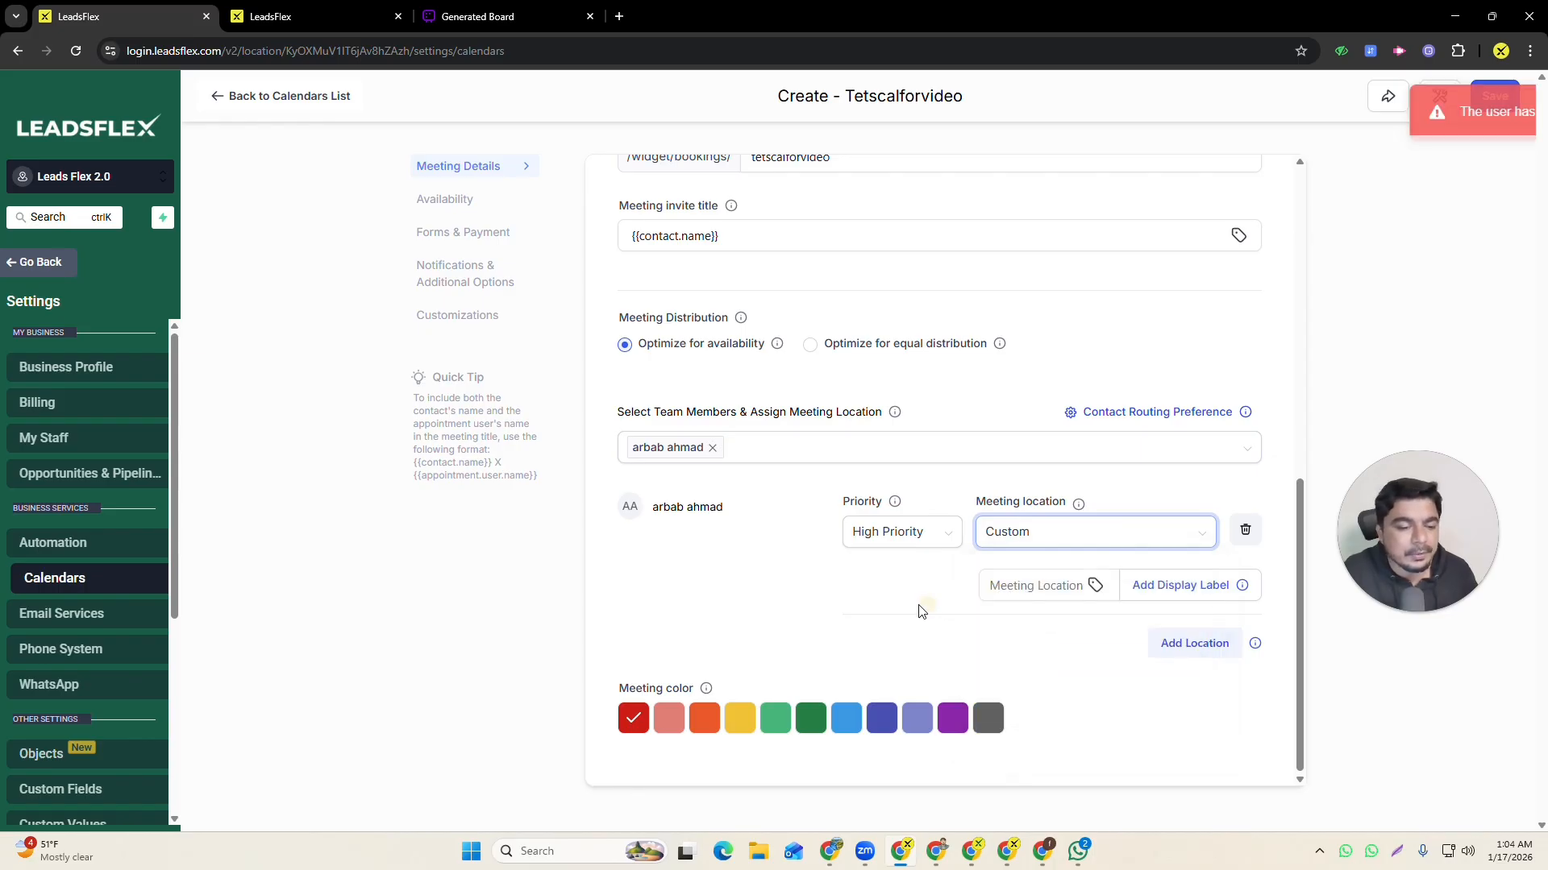
pyautogui.click(1056, 533)
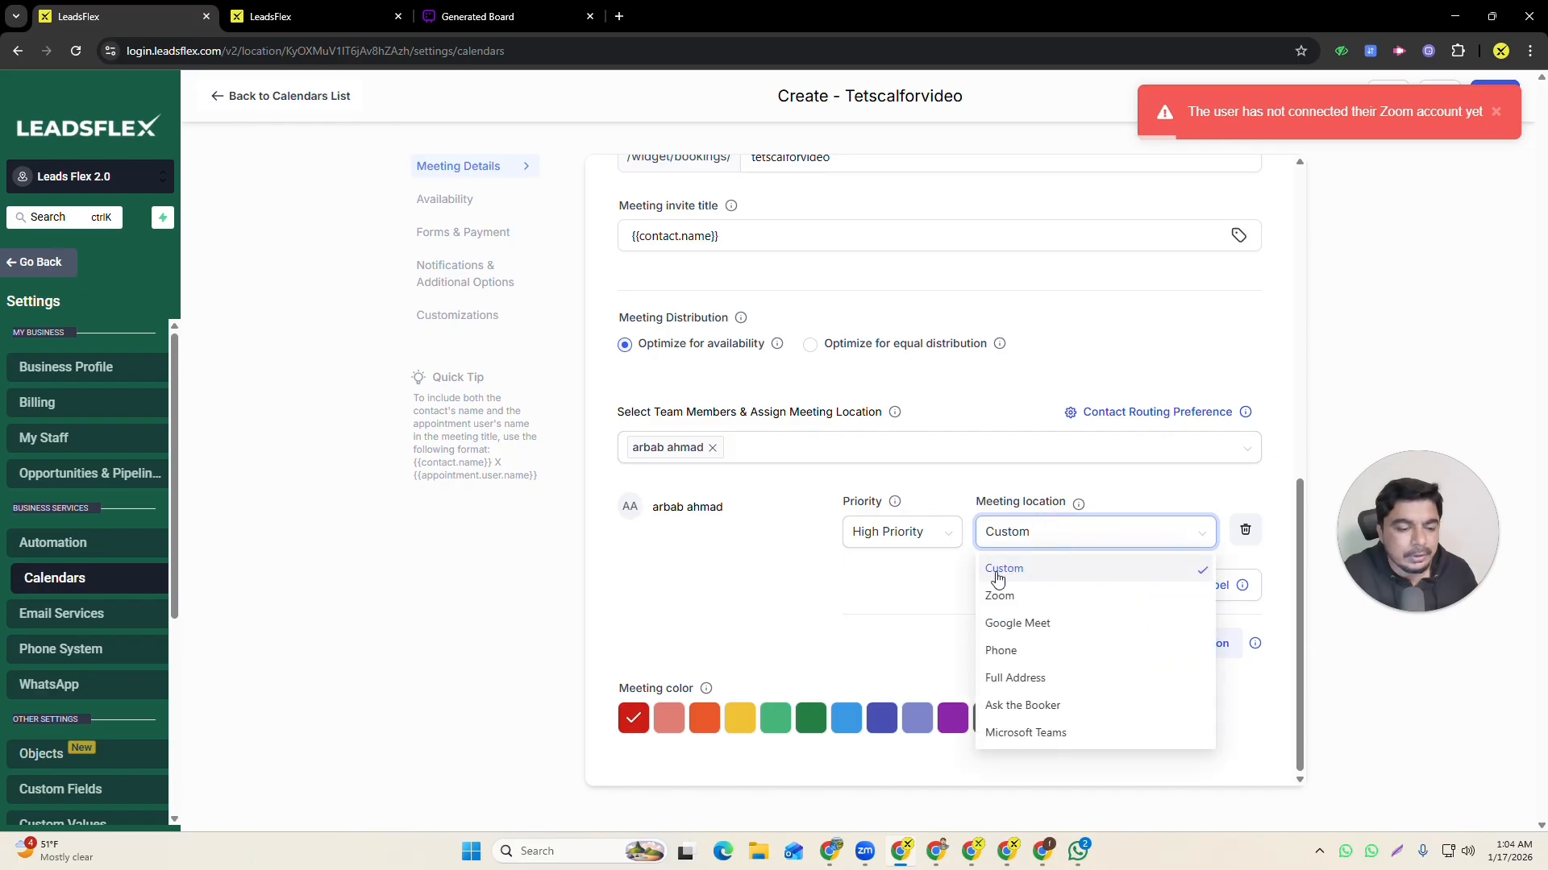
pyautogui.click(1022, 624)
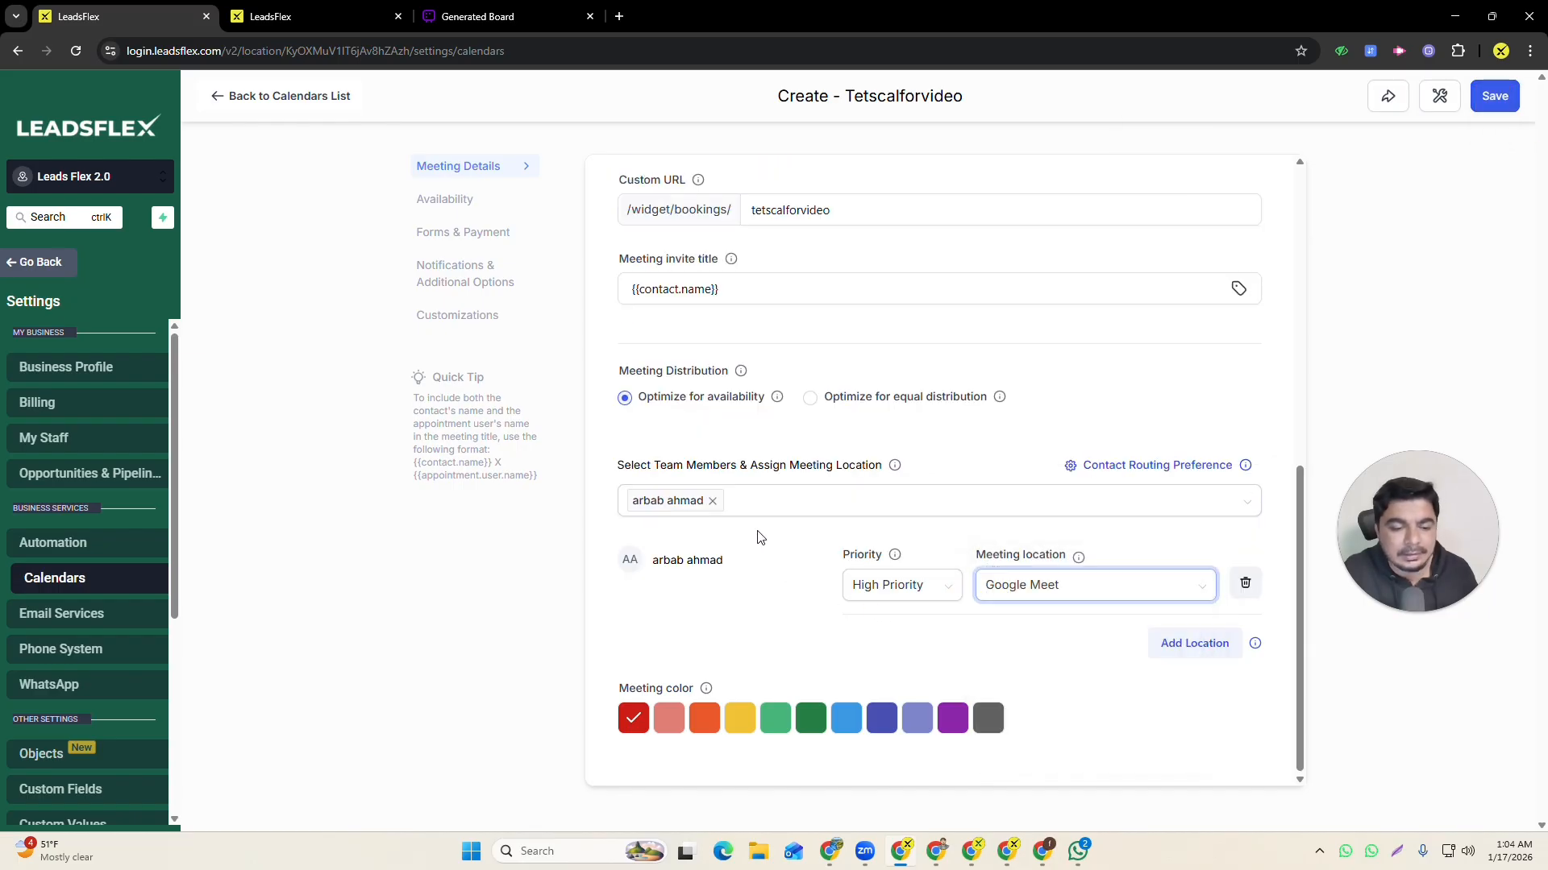
# - Add a second meeting location for the team member and remove it again, and save the calendar
pyautogui.click(1185, 645)
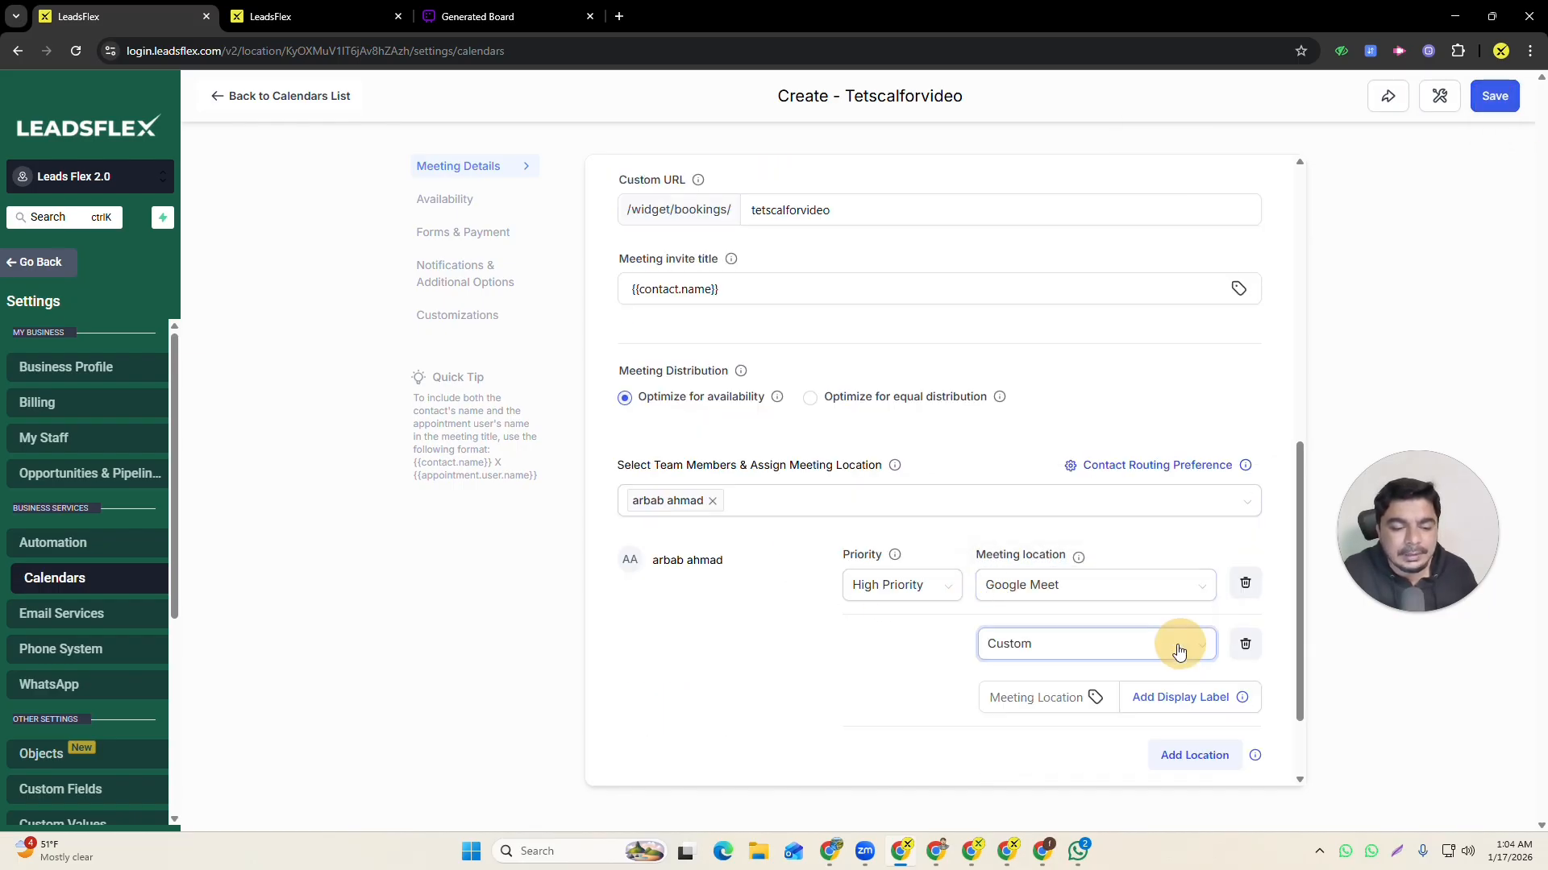
pyautogui.click(1245, 644)
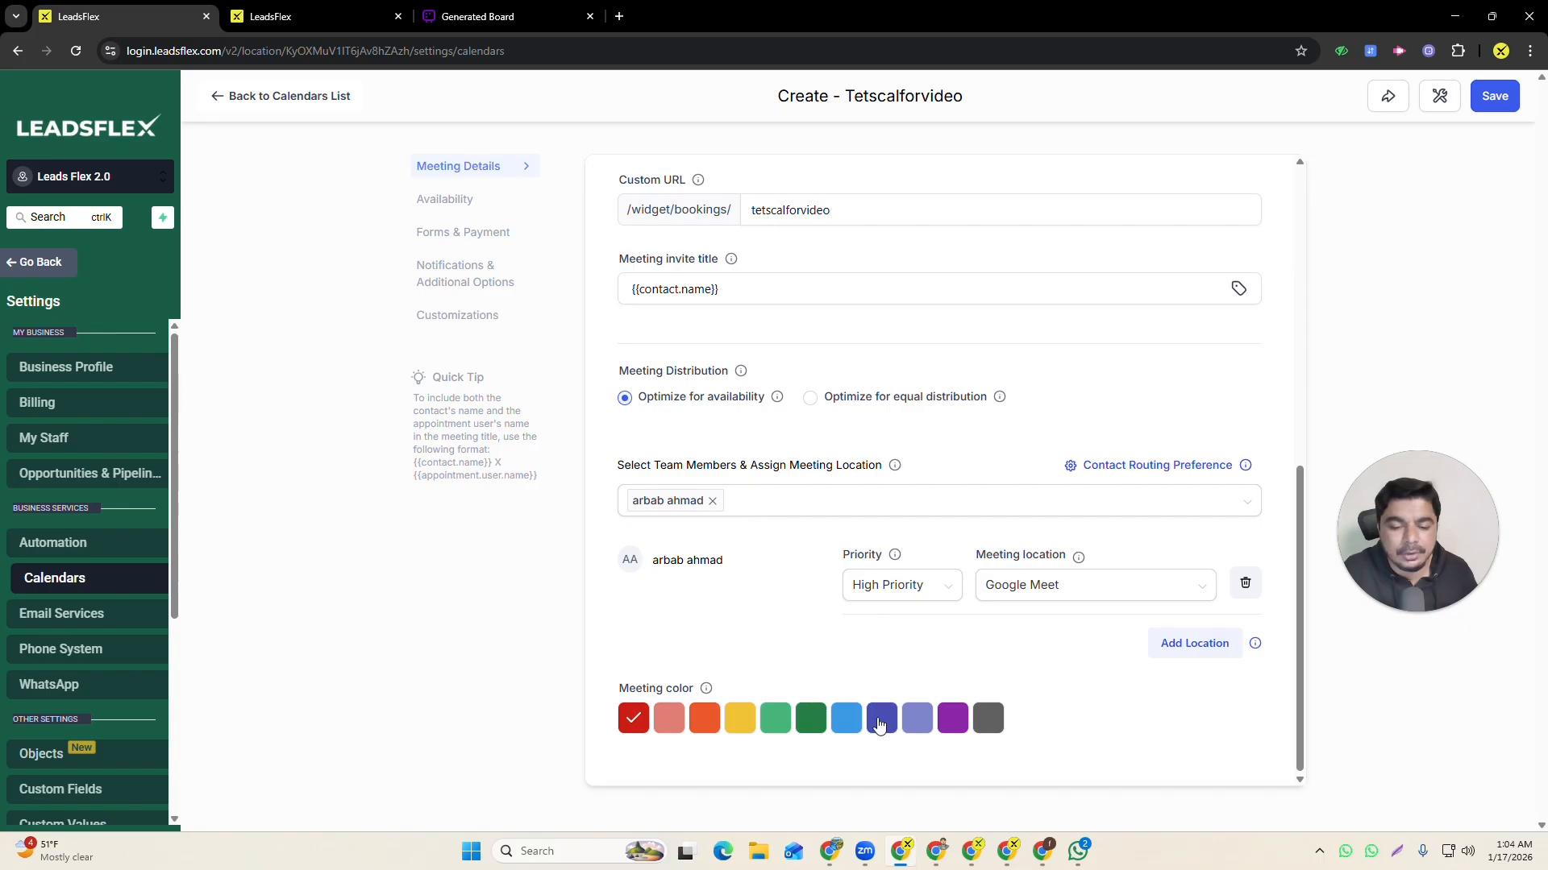
pyautogui.scroll(8, 860, 532)
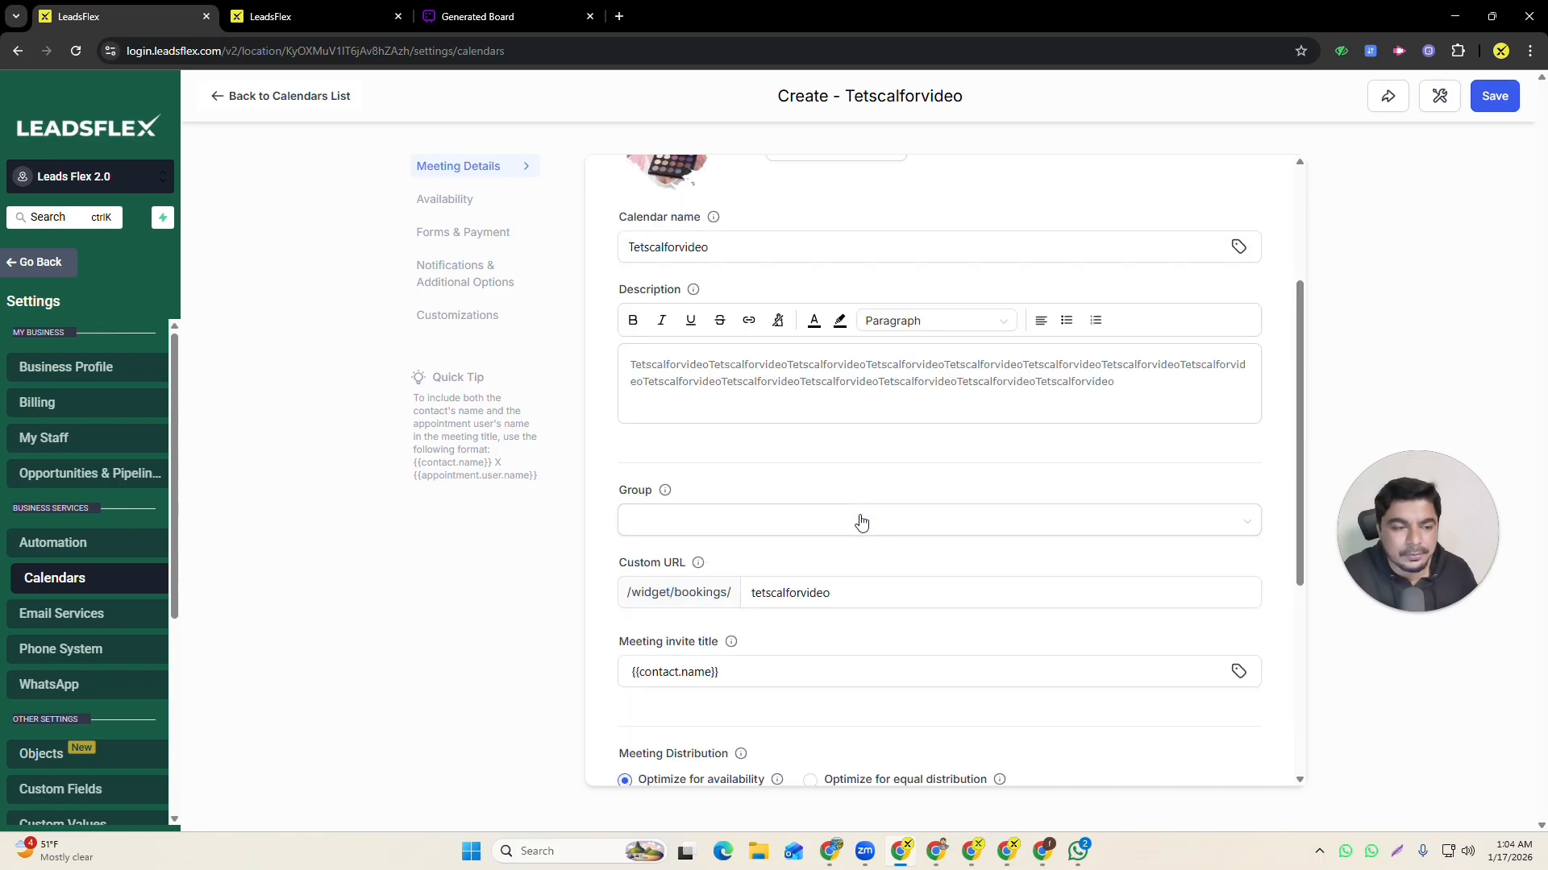
pyautogui.click(1500, 103)
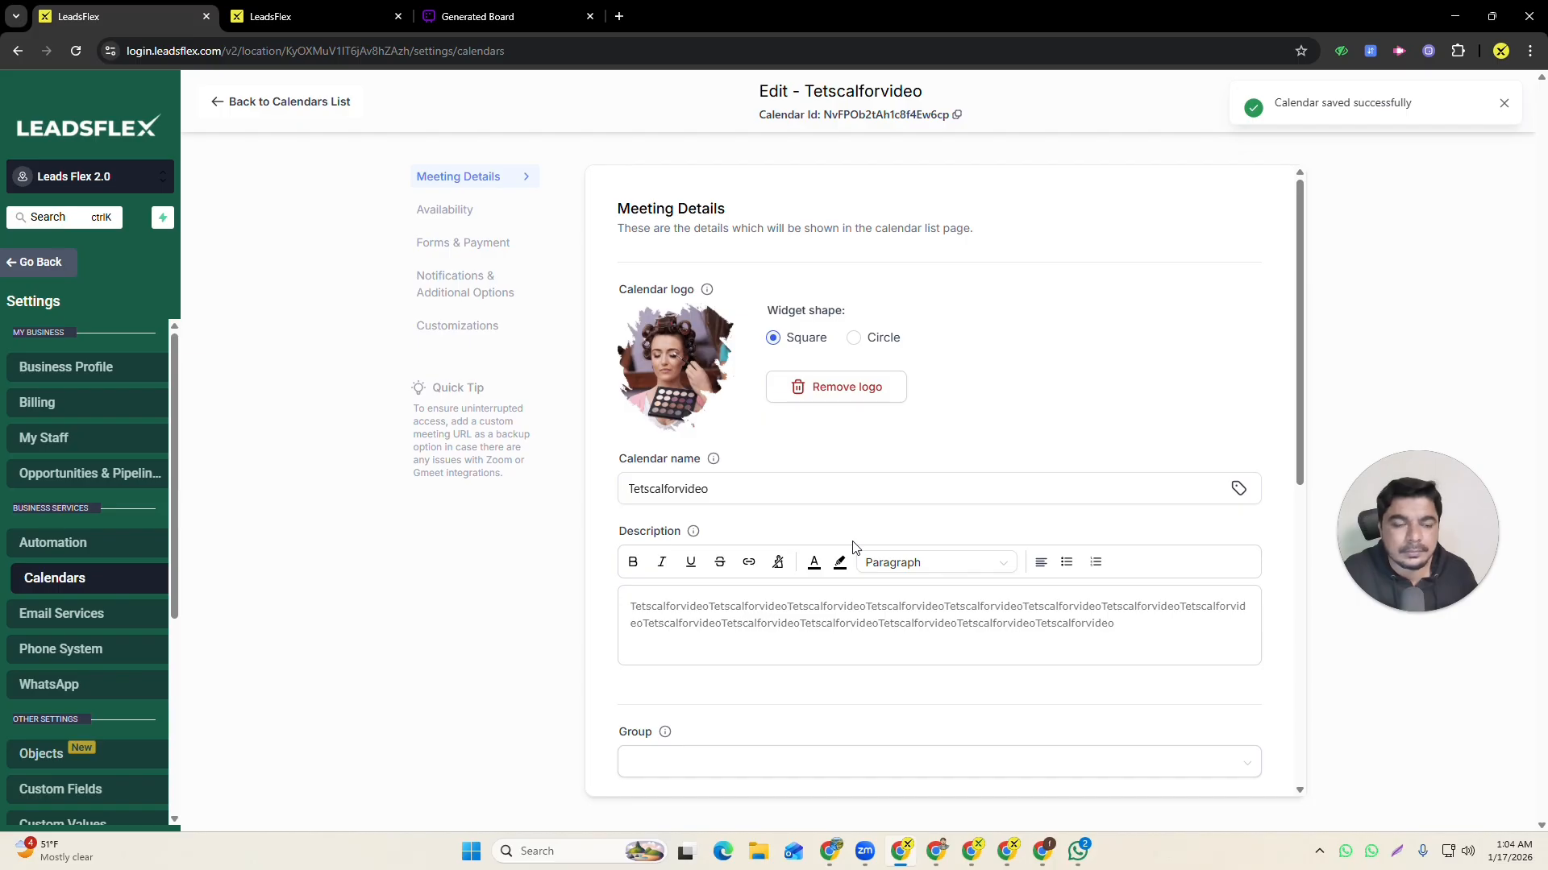
# - Look over the calendar's availability and booking rules, and open its forms and payment settings
pyautogui.click(445, 210)
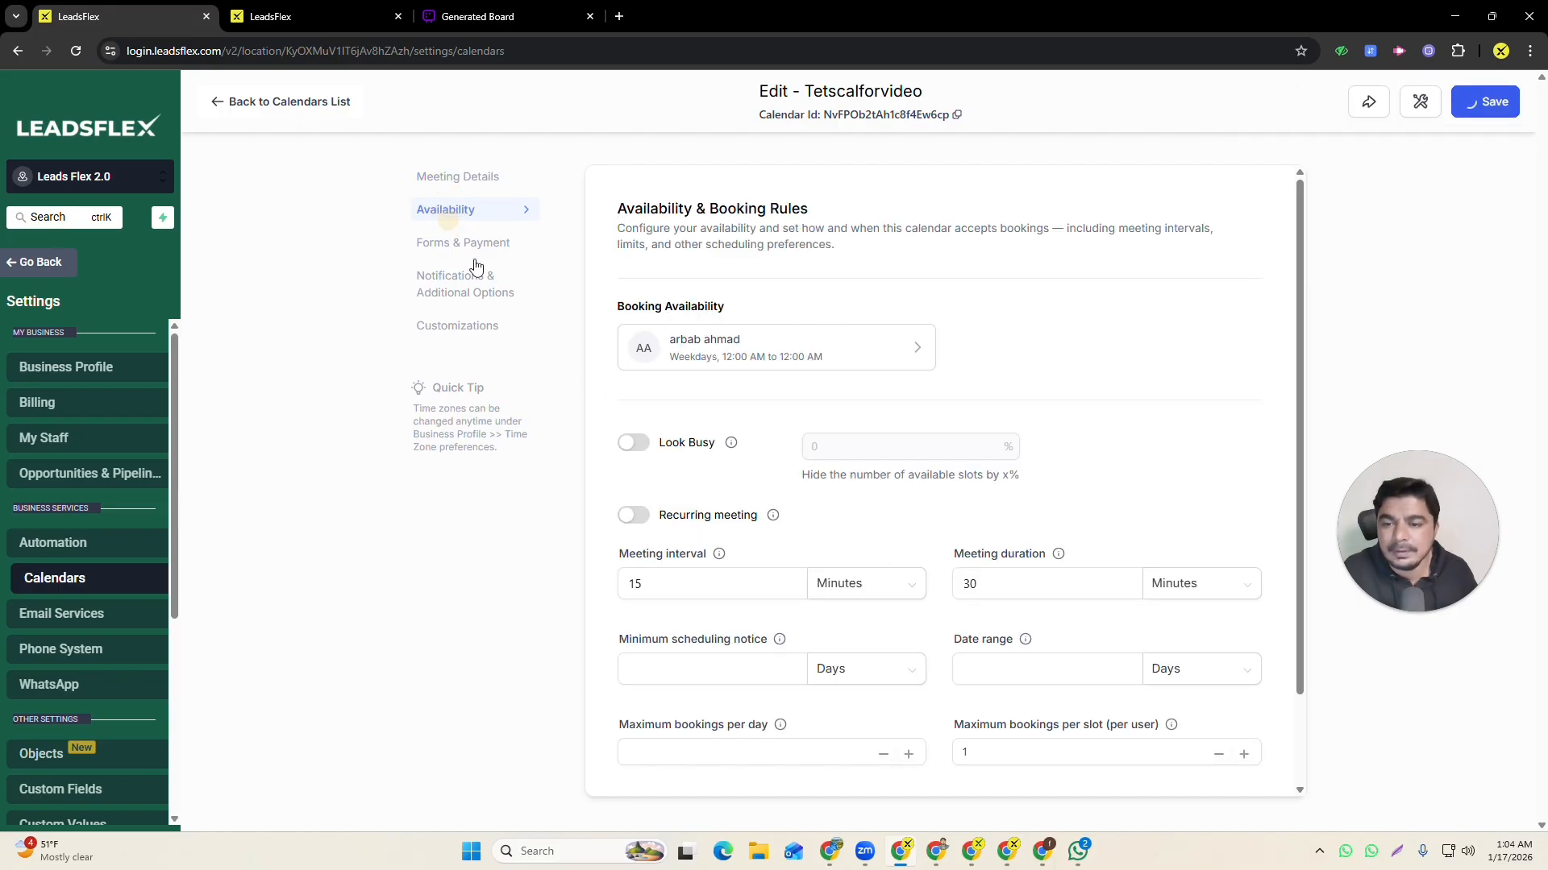
pyautogui.click(463, 243)
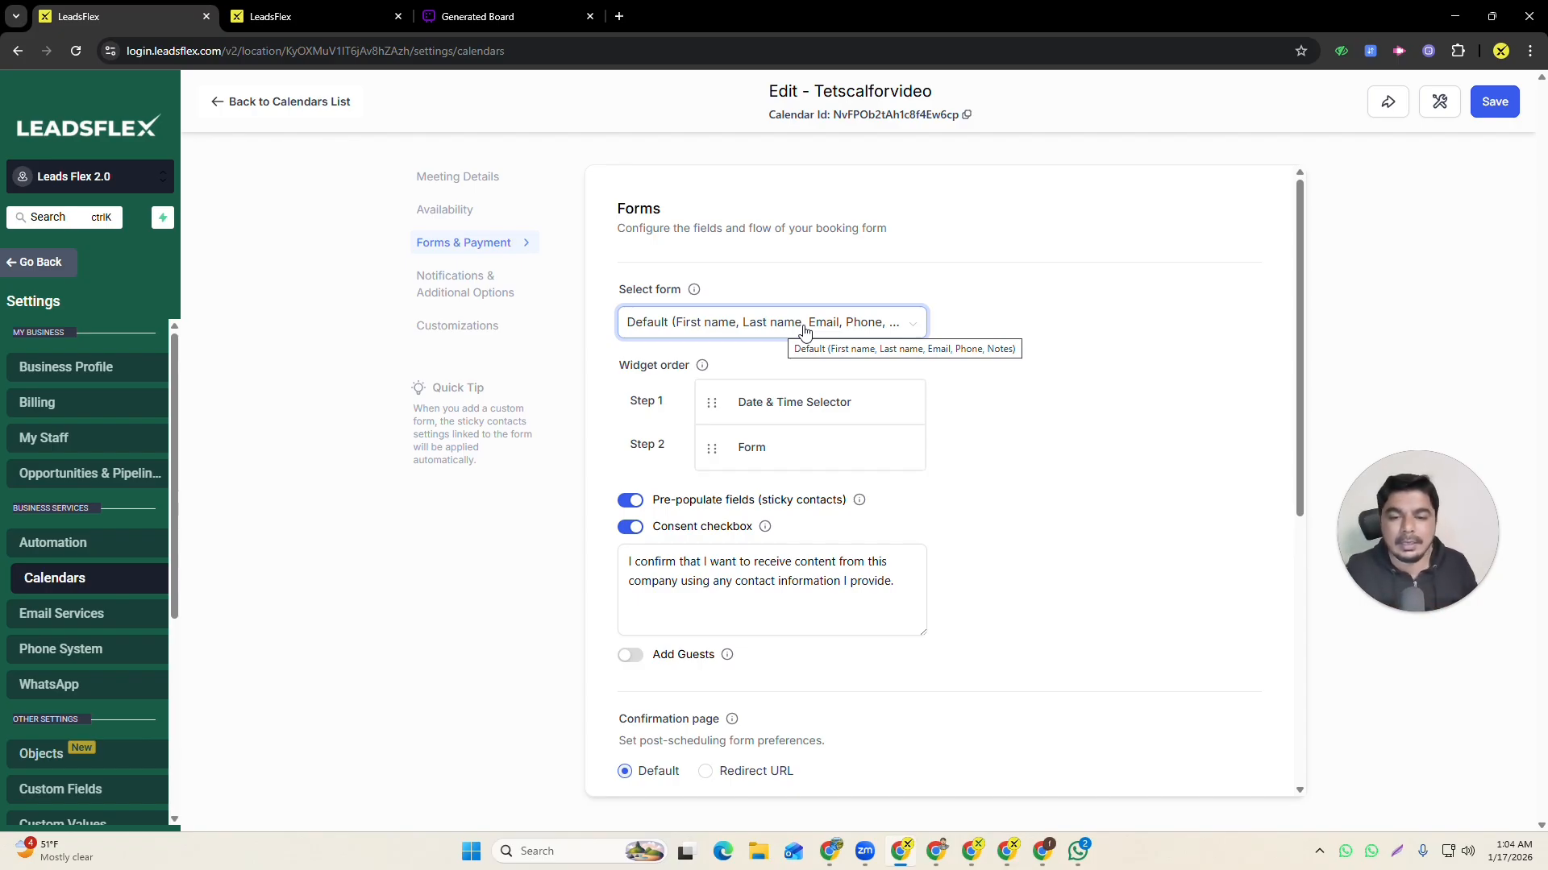
# - Look through the forms available for the calendar's booking form without choosing a different one
pyautogui.click(739, 322)
pyautogui.scroll(-1, 700, 508)
pyautogui.scroll(-2, 699, 507)
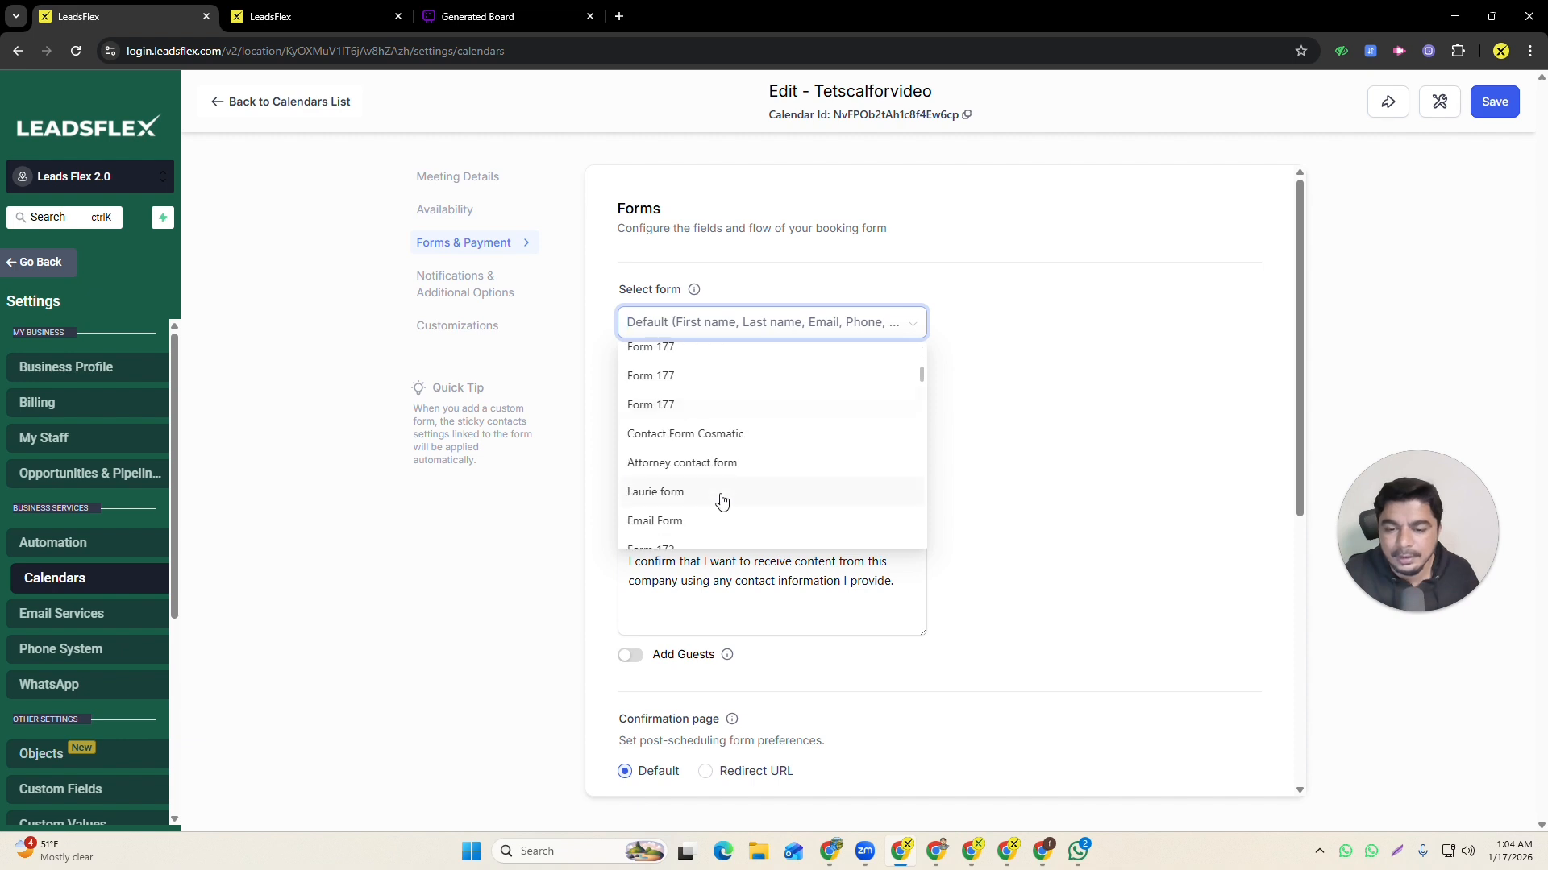
pyautogui.scroll(4, 718, 483)
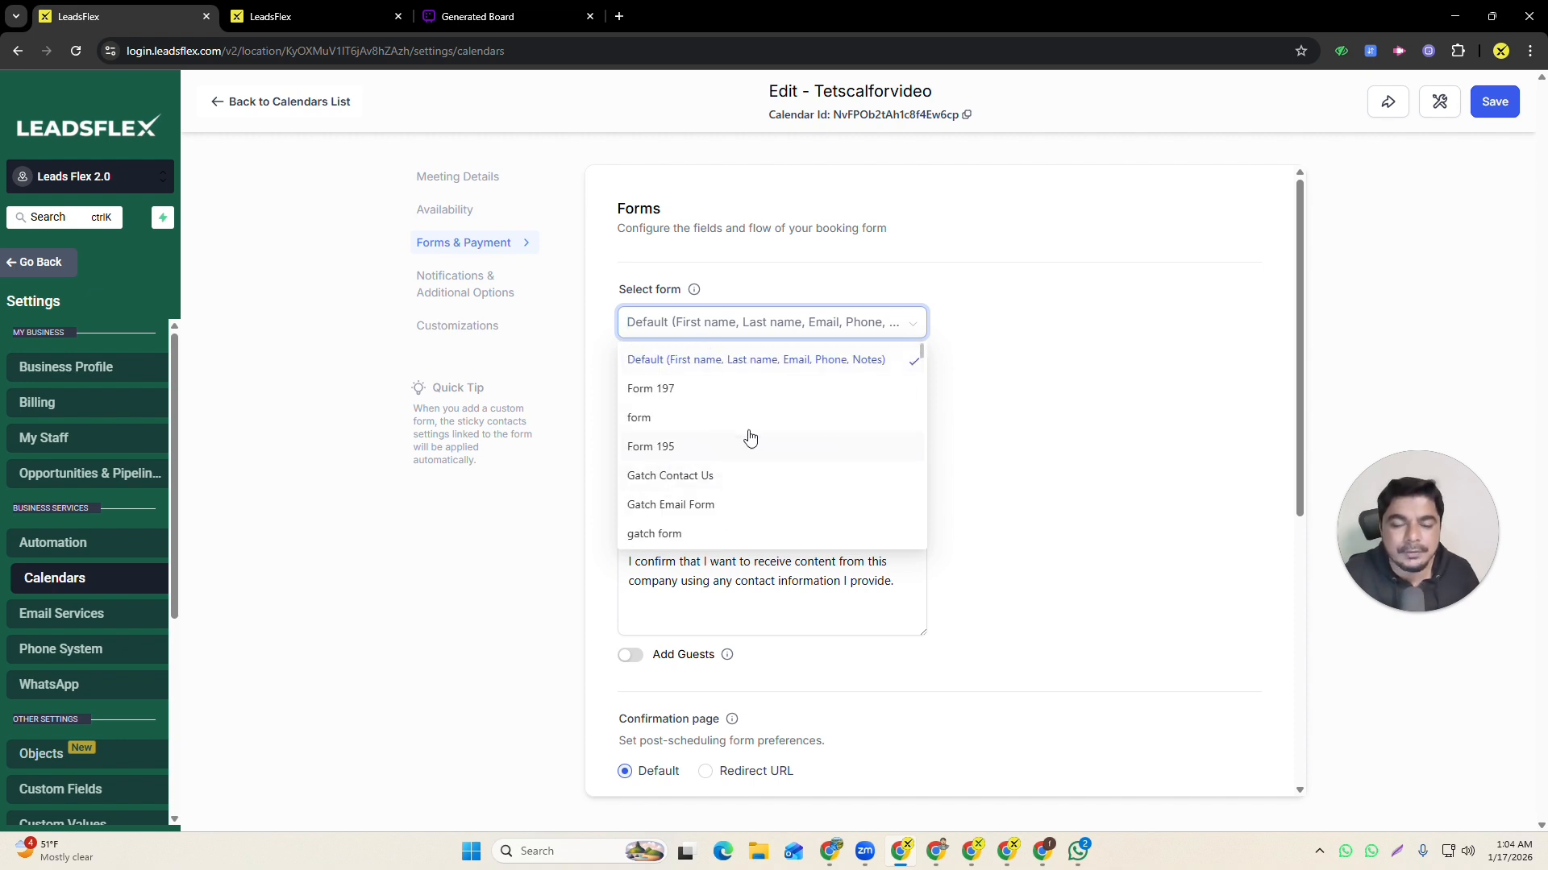
pyautogui.click(1095, 442)
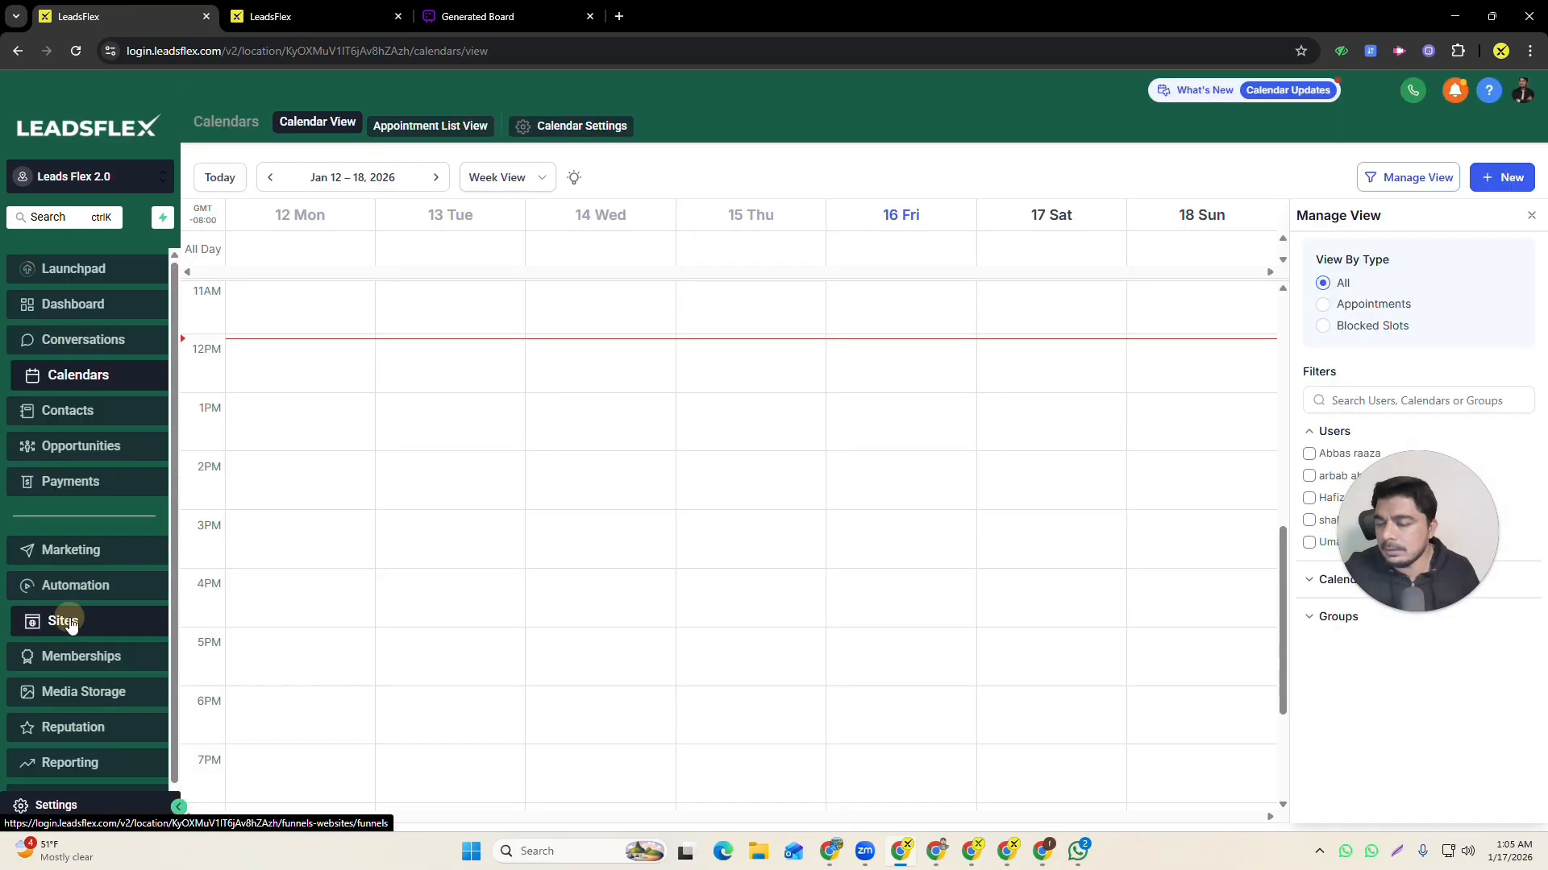
# - Open Sites in a separate browser tab, reopen the calendar settings in the original tab, and look through the existing forms under Sites
pyautogui.keyDown('ctrl'); pyautogui.click(69, 625); pyautogui.keyUp('ctrl')
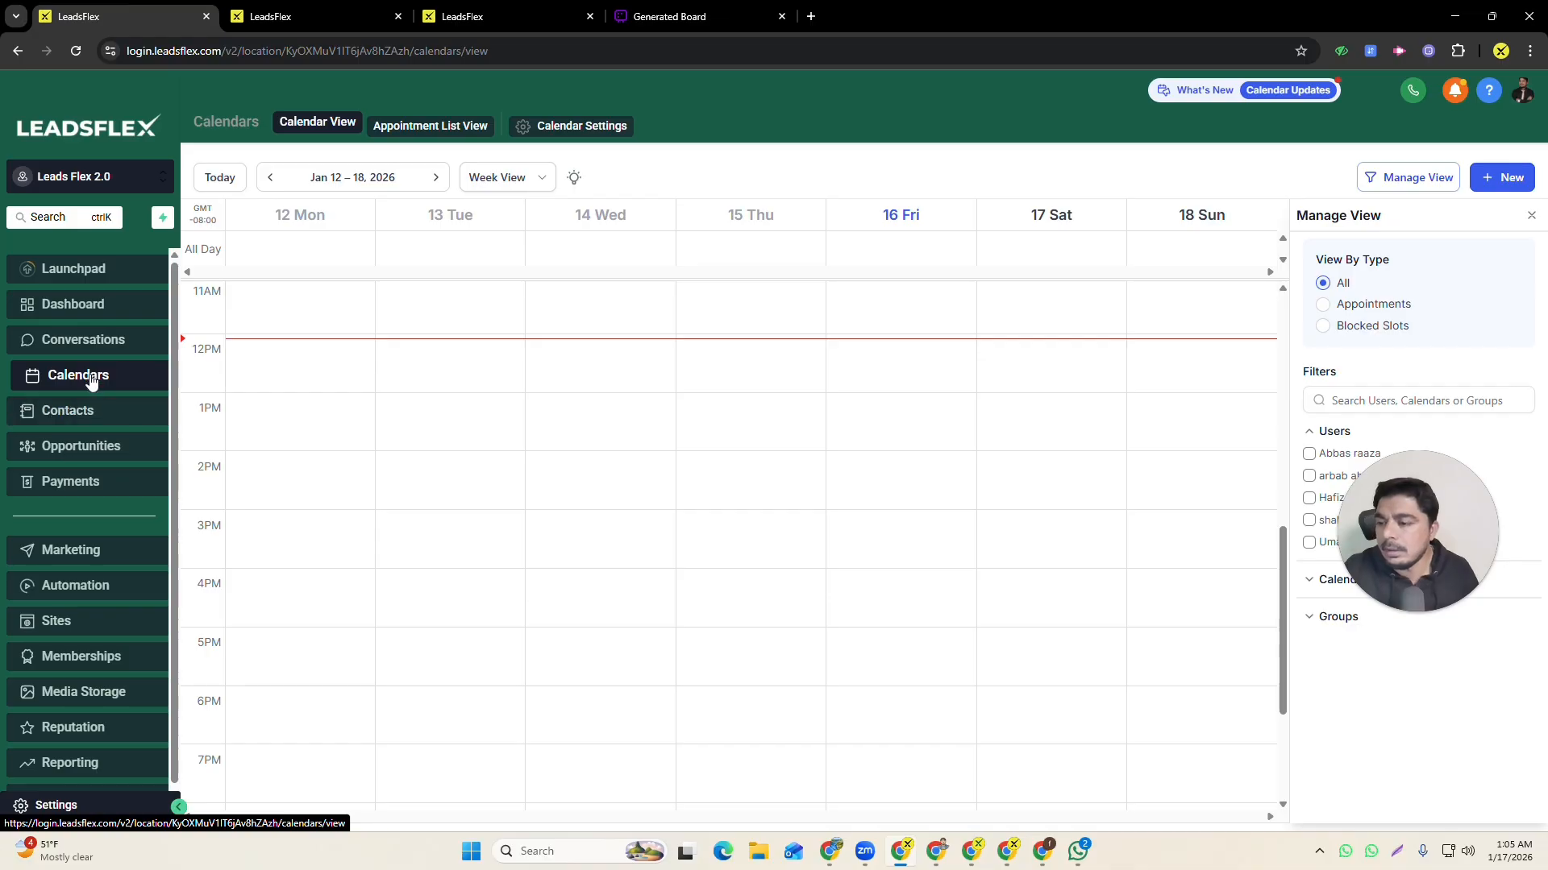
pyautogui.click(92, 385)
pyautogui.click(589, 125)
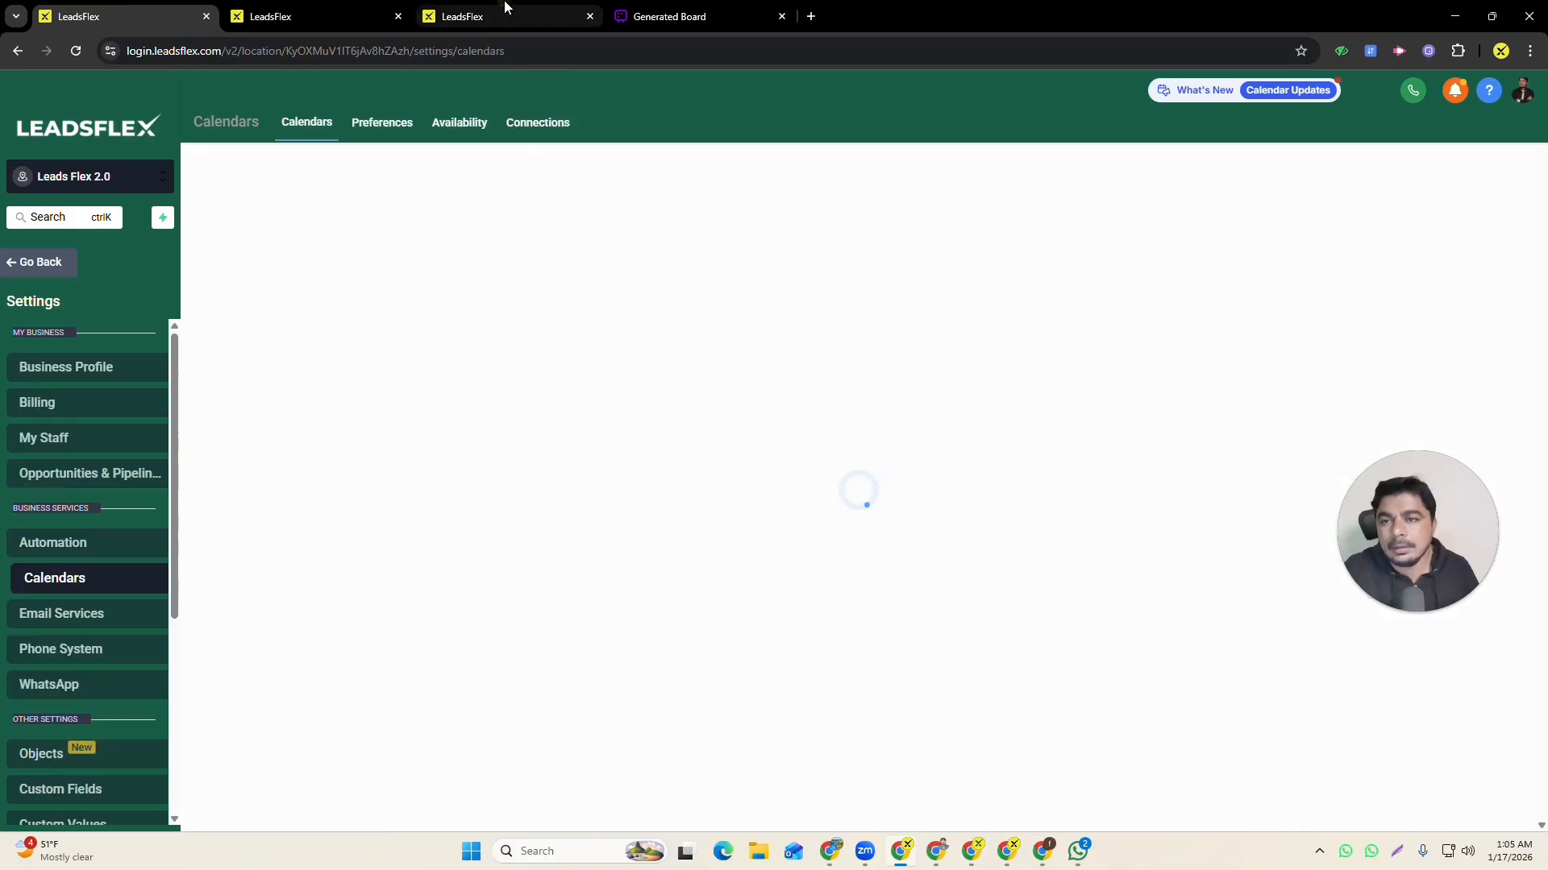
pyautogui.click(508, 8)
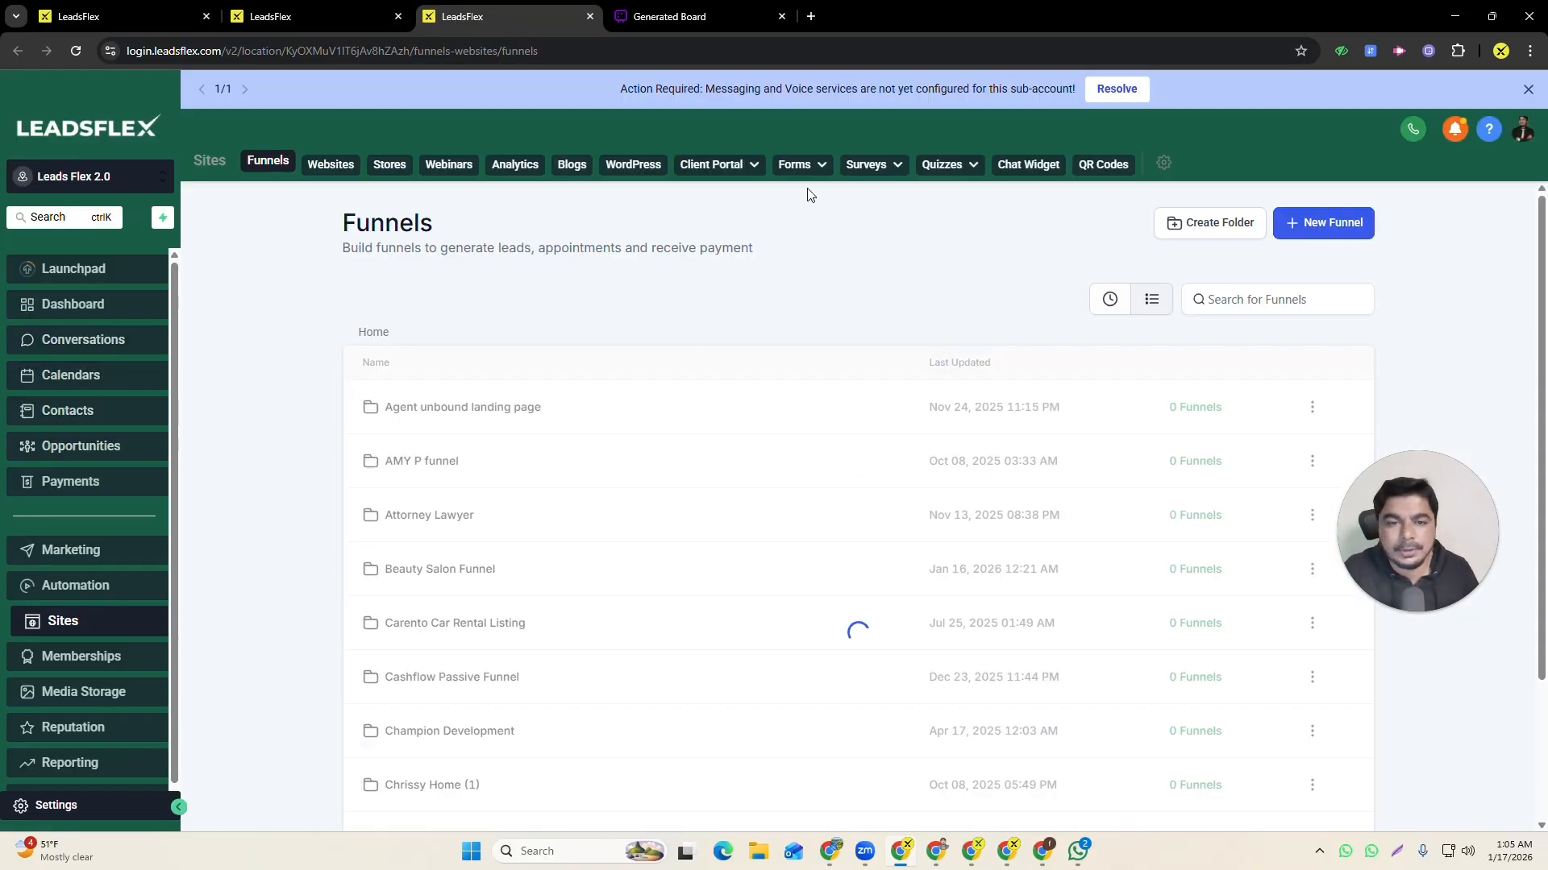
pyautogui.moveTo(801, 167)
pyautogui.click(772, 191)
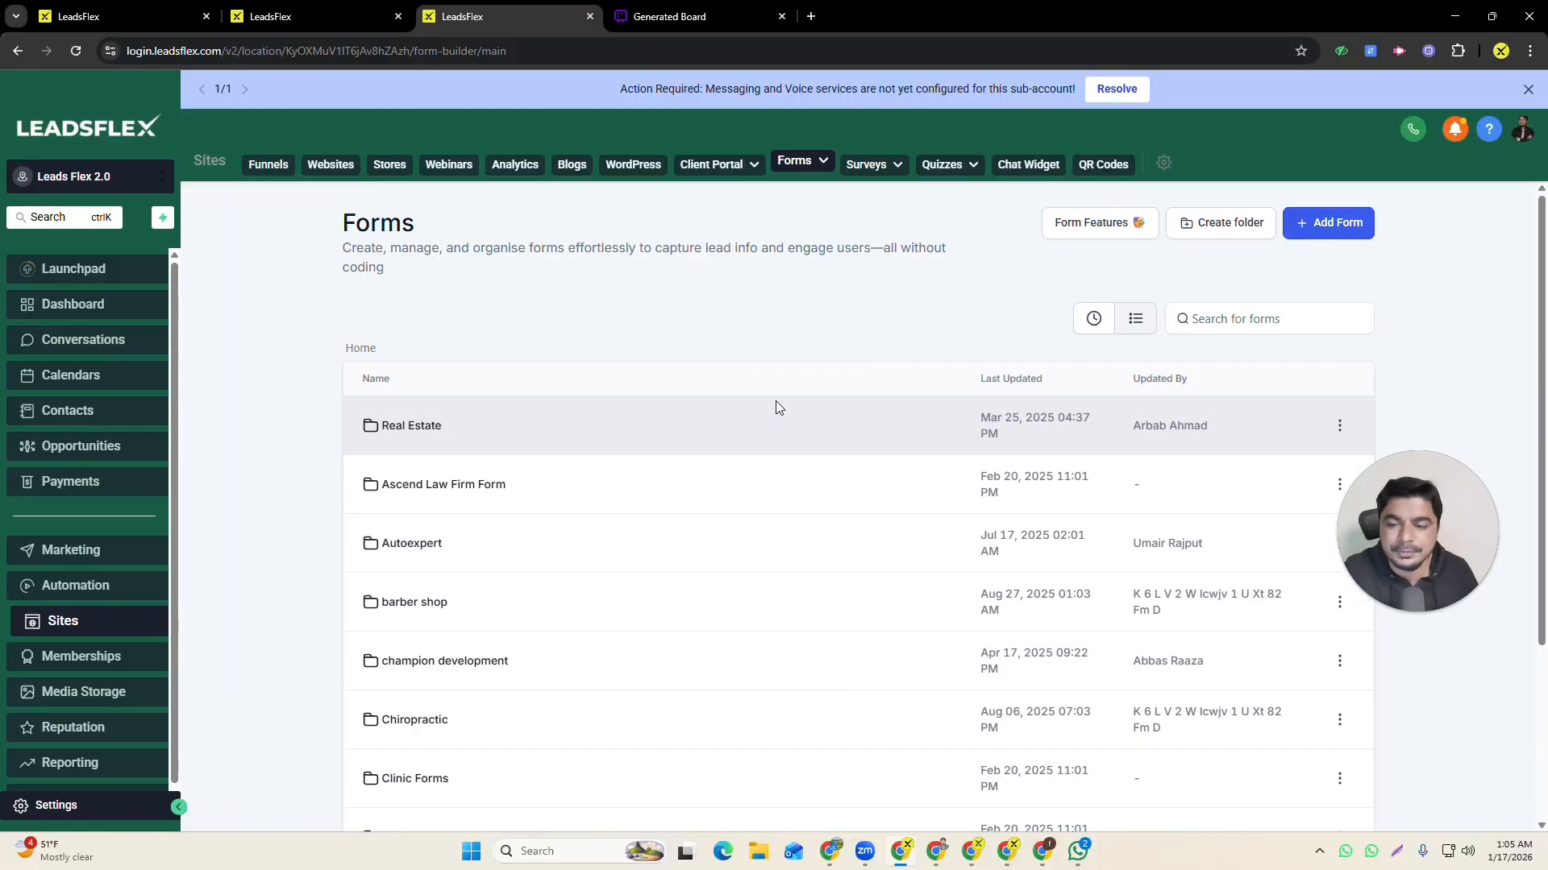
pyautogui.scroll(-3, 463, 614)
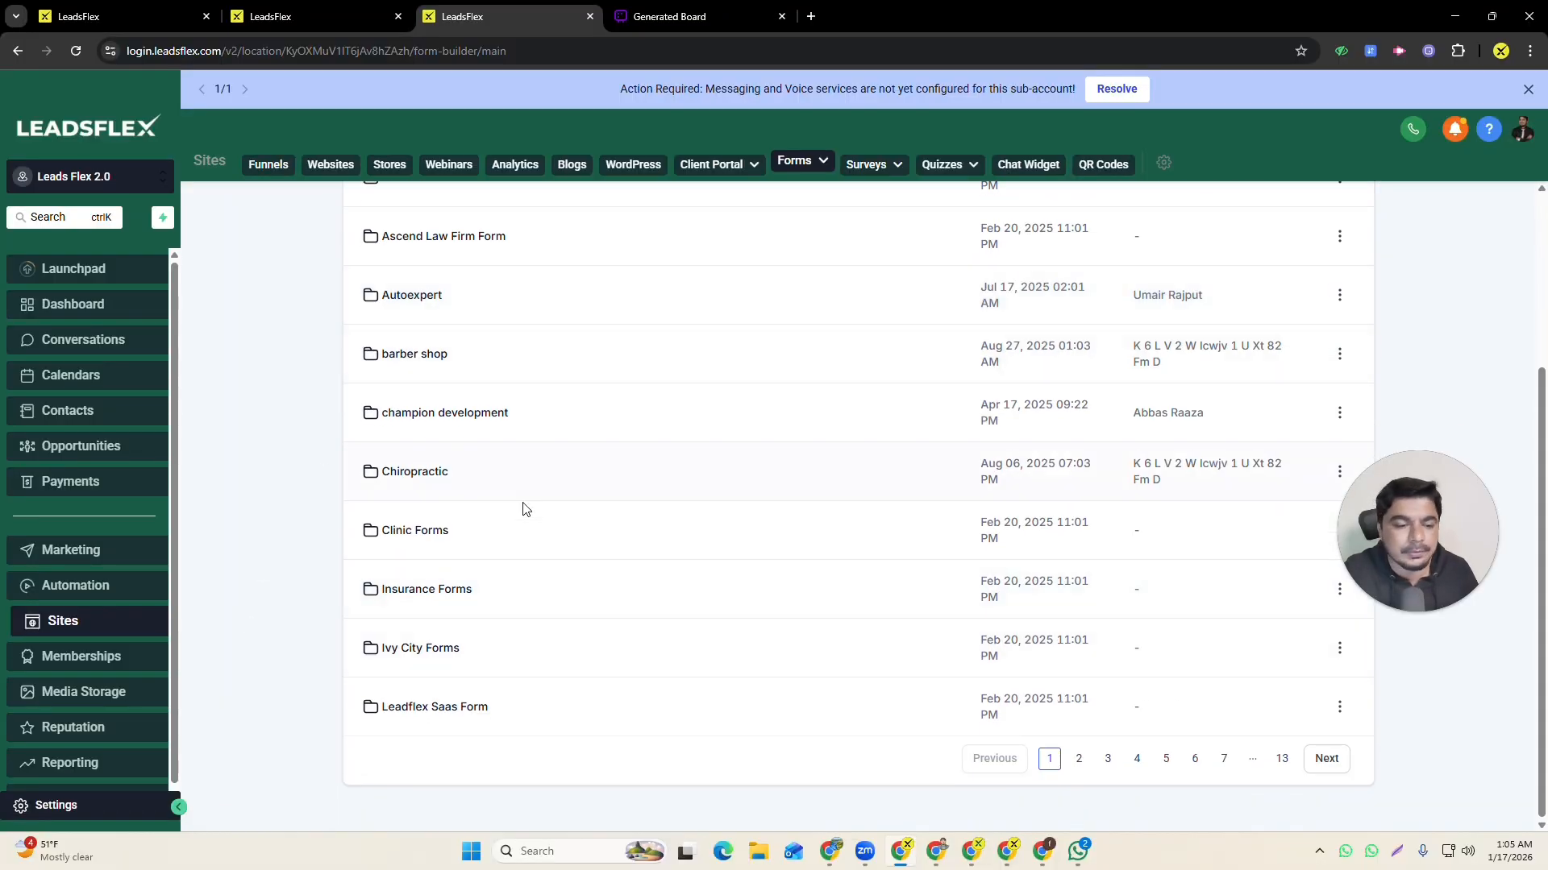
pyautogui.scroll(3, 604, 494)
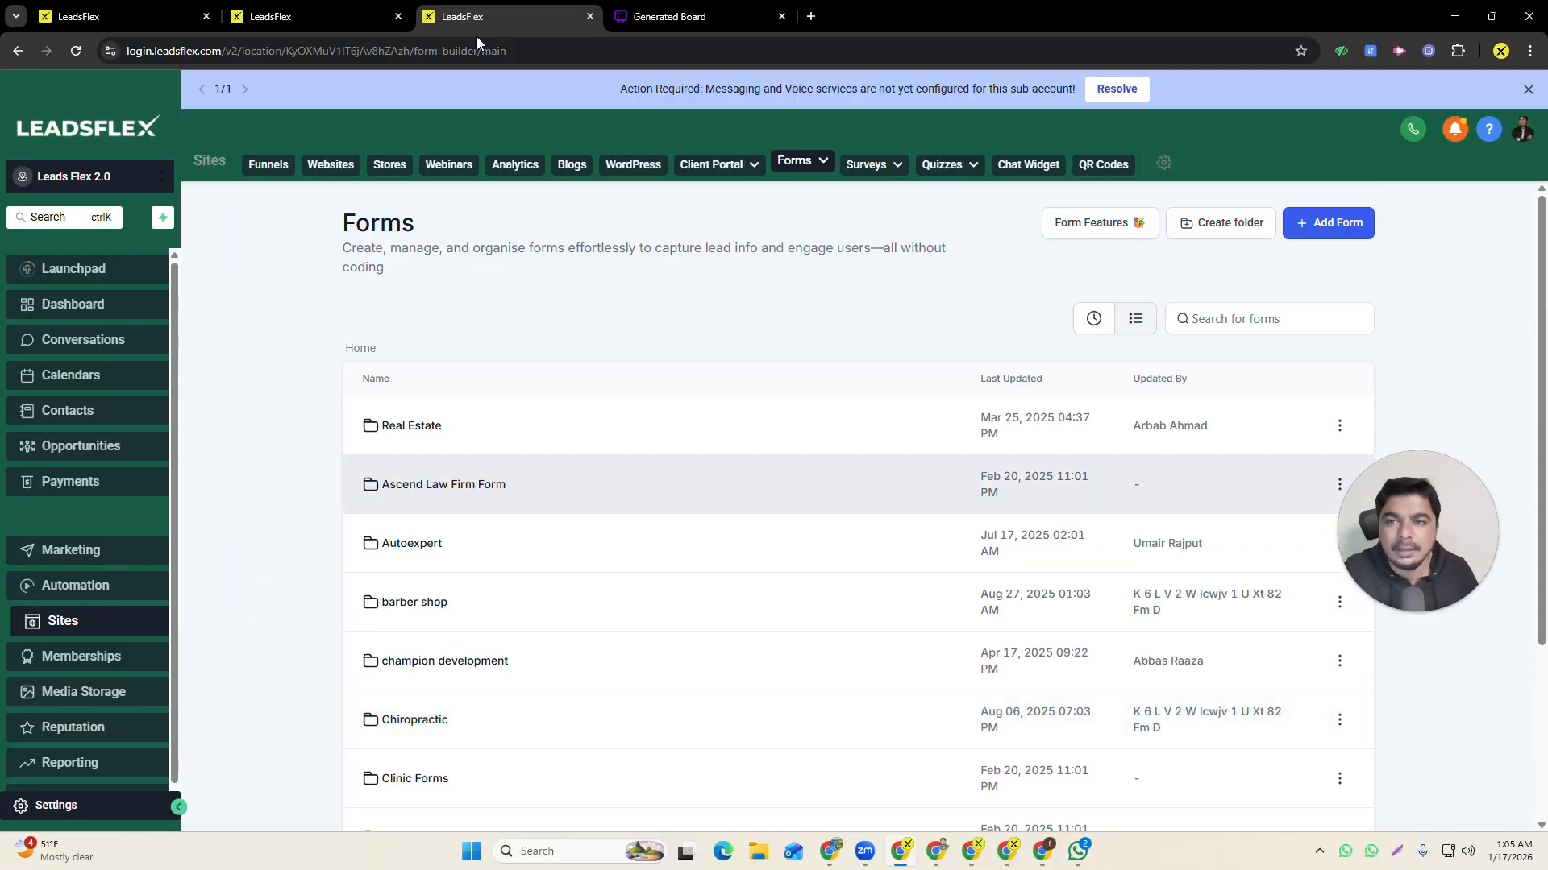
# - Return to the calendar list, find TestOnecalander by searching for "test", and open its forms and payment settings
pyautogui.click(298, 16)
pyautogui.click(121, 16)
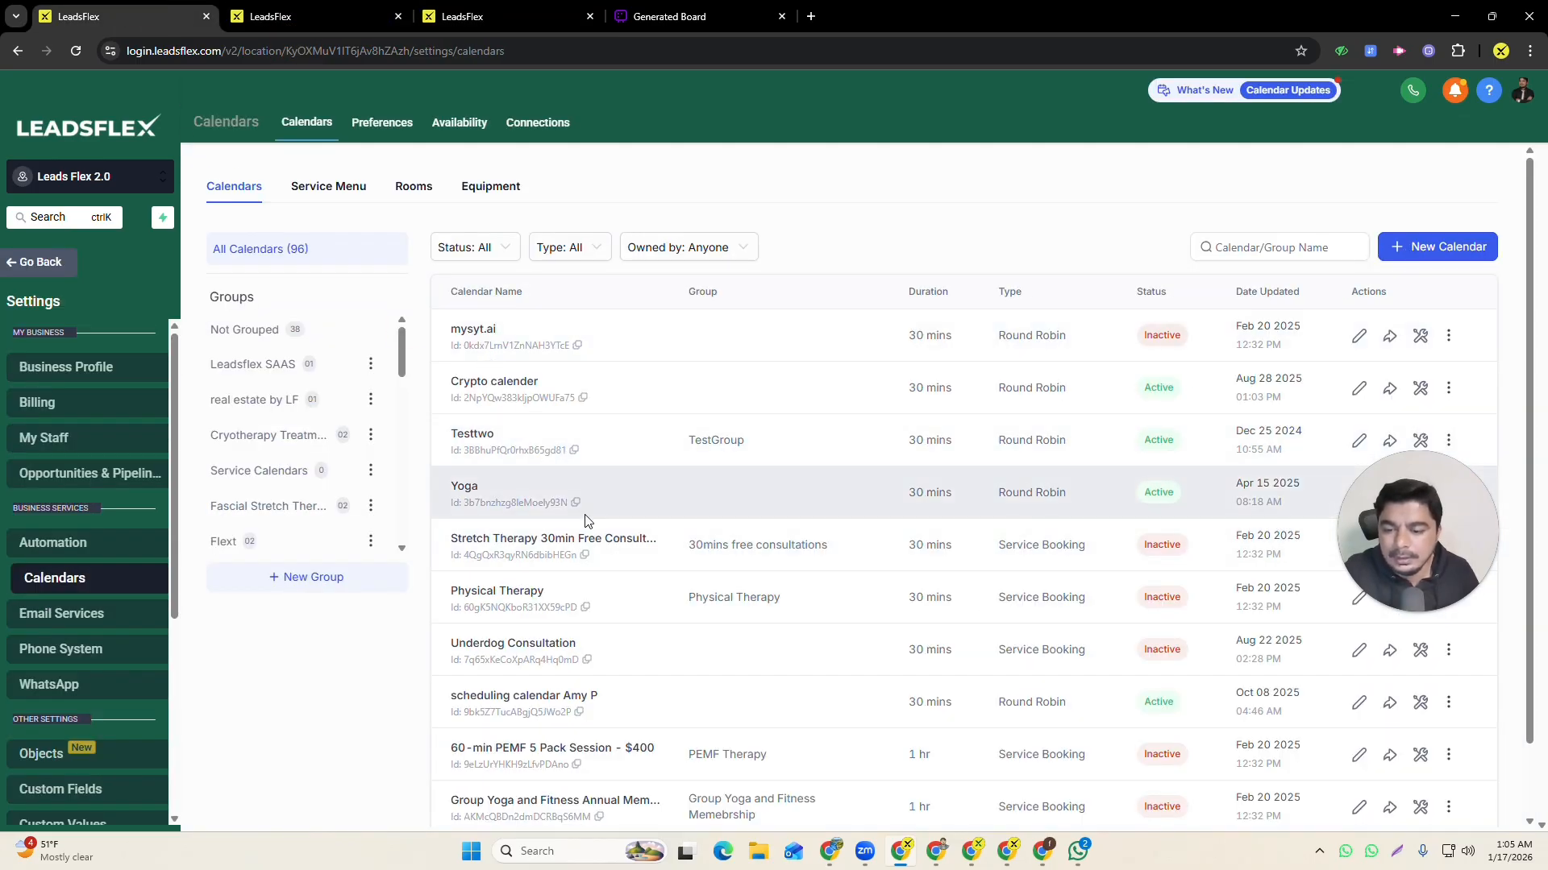
pyautogui.scroll(-1, 587, 520)
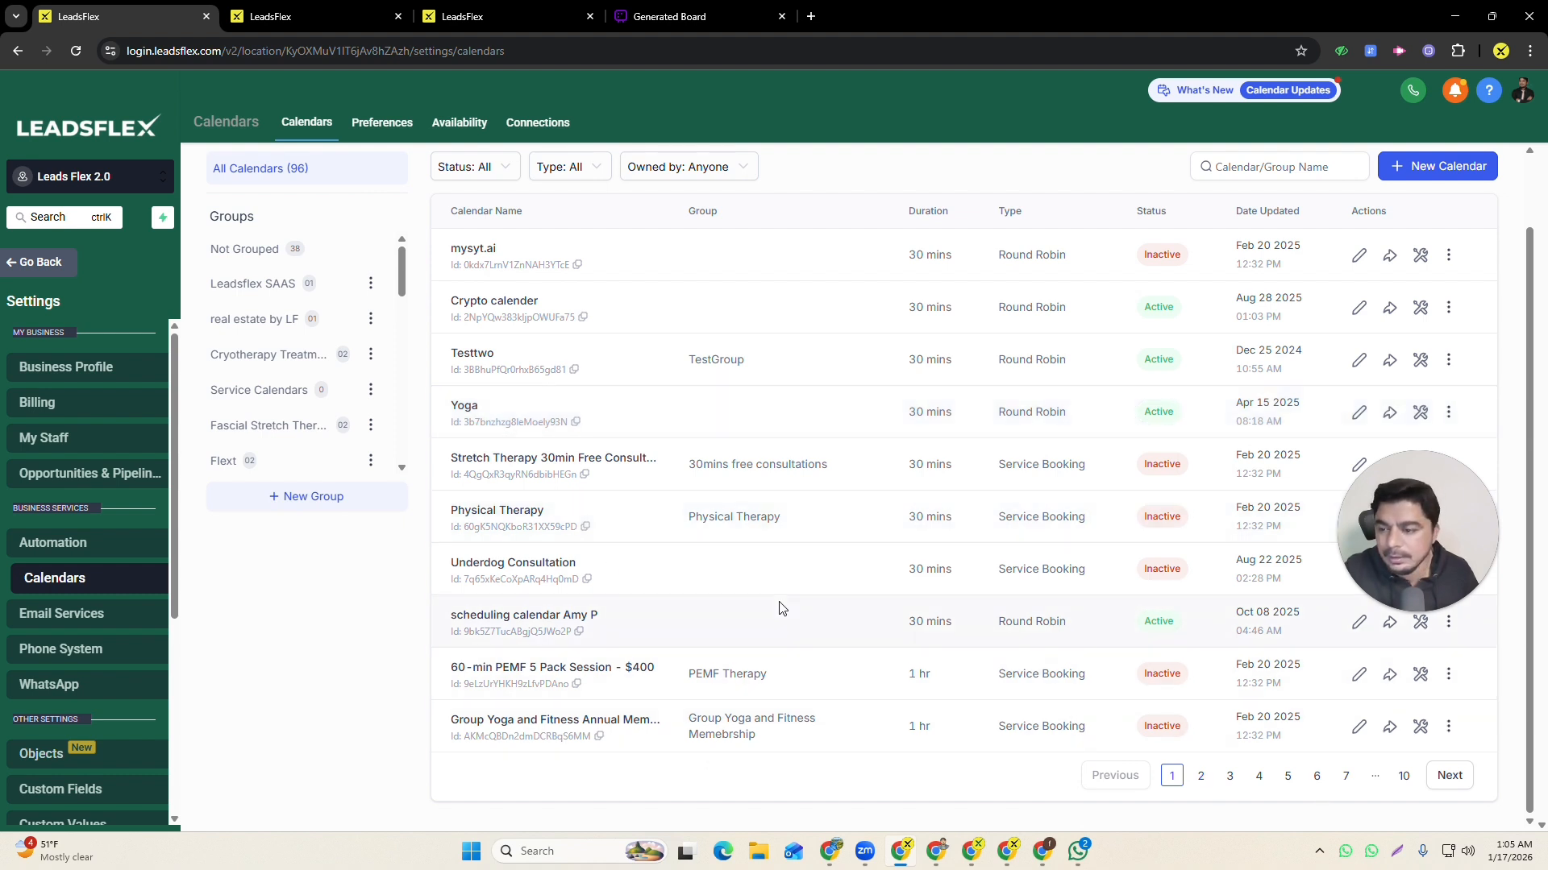
pyautogui.scroll(1, 597, 497)
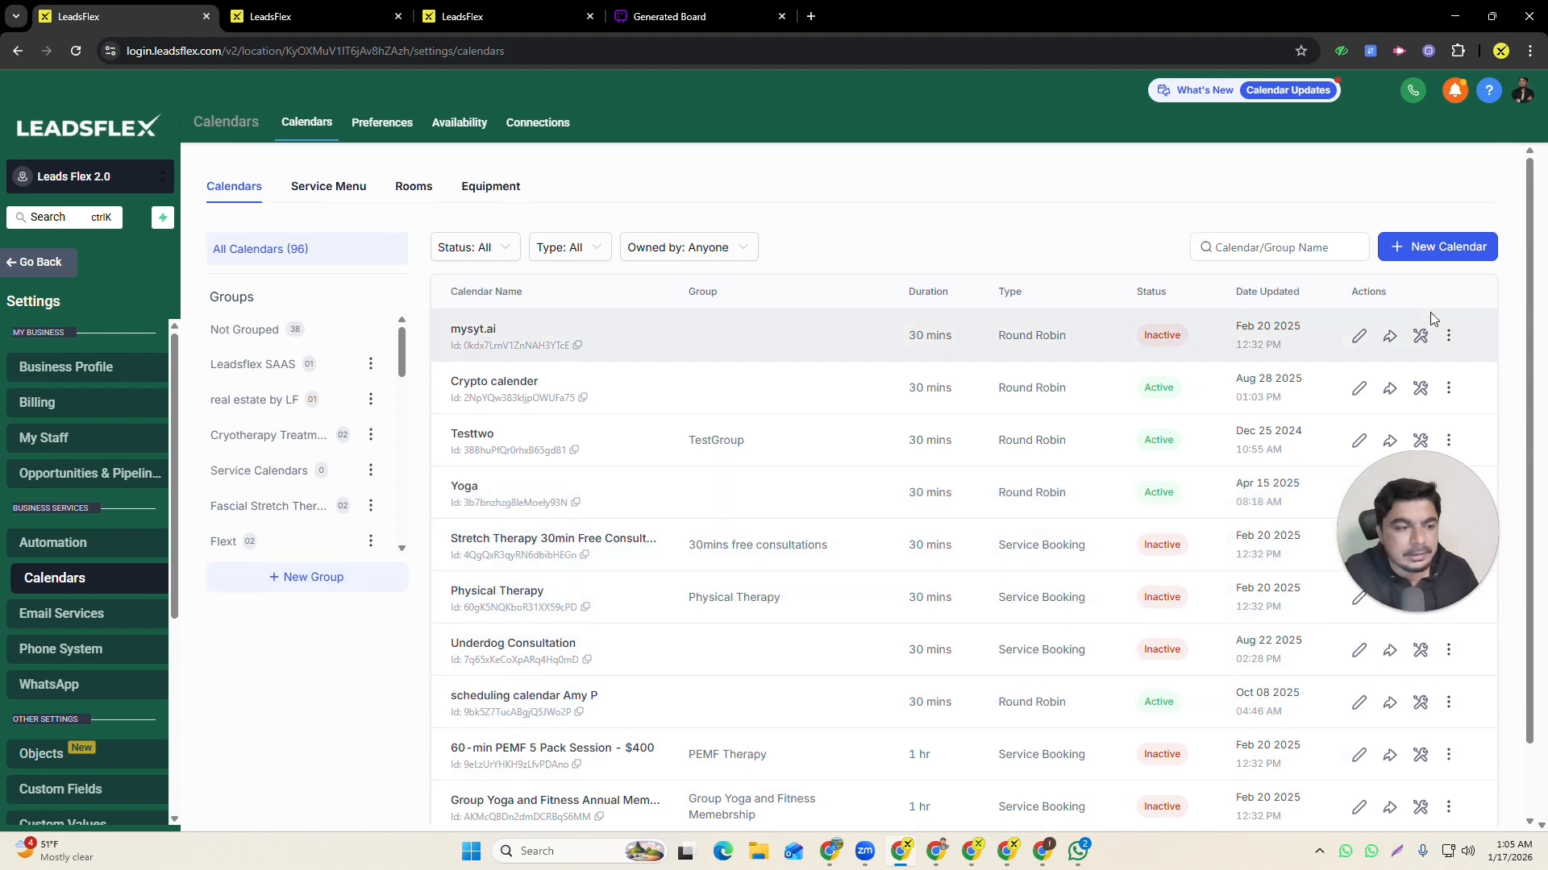
pyautogui.click(1338, 249)
pyautogui.write('test')
pyautogui.moveTo(1250, 247); pyautogui.dragTo(1168, 239)
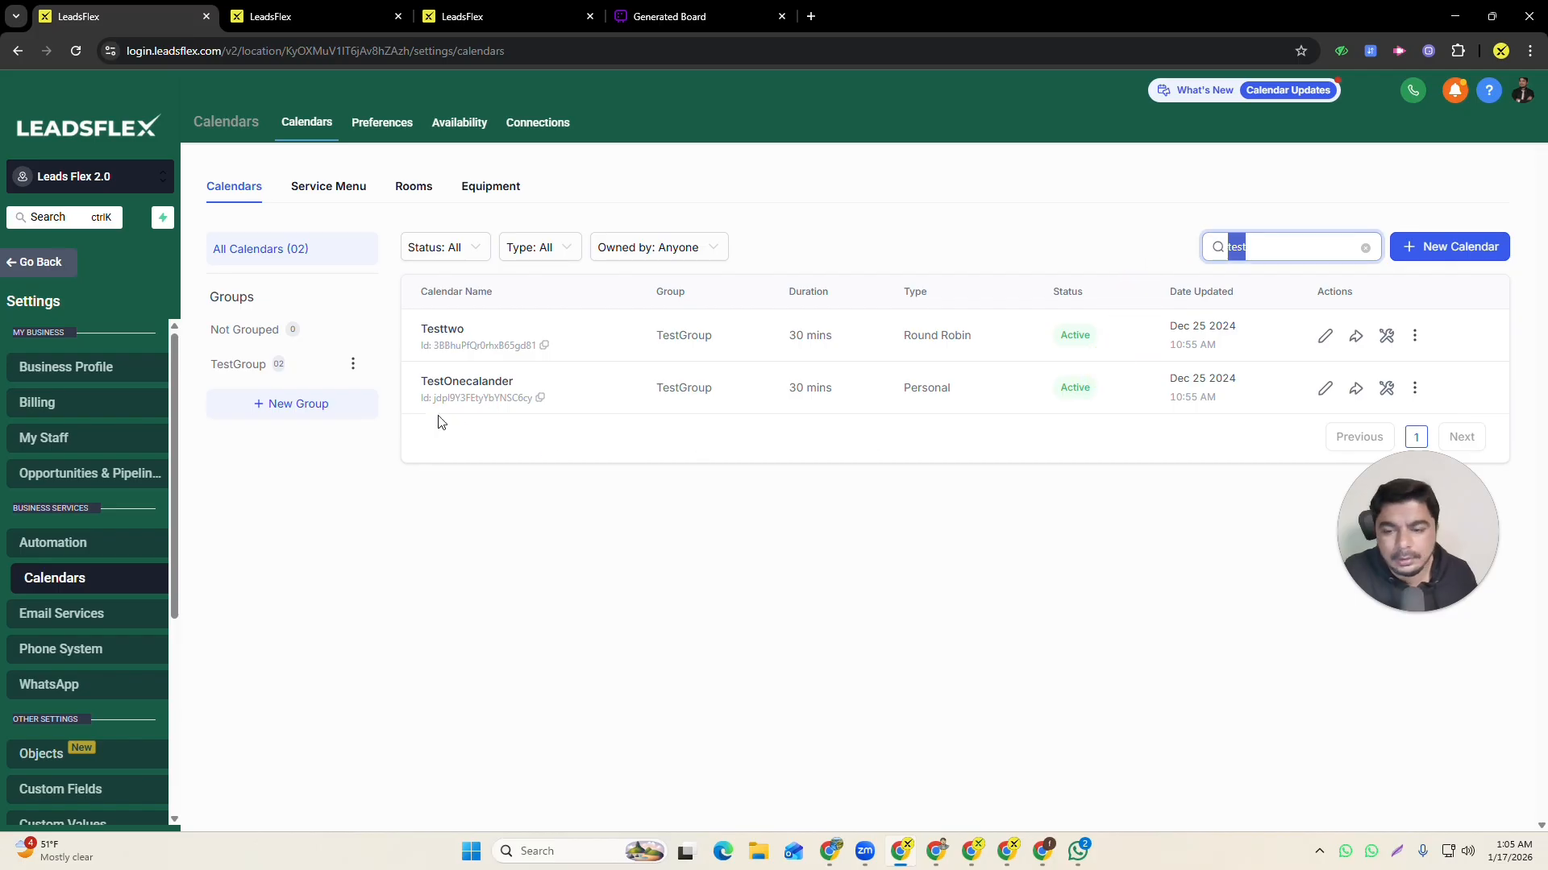
pyautogui.click(1414, 388)
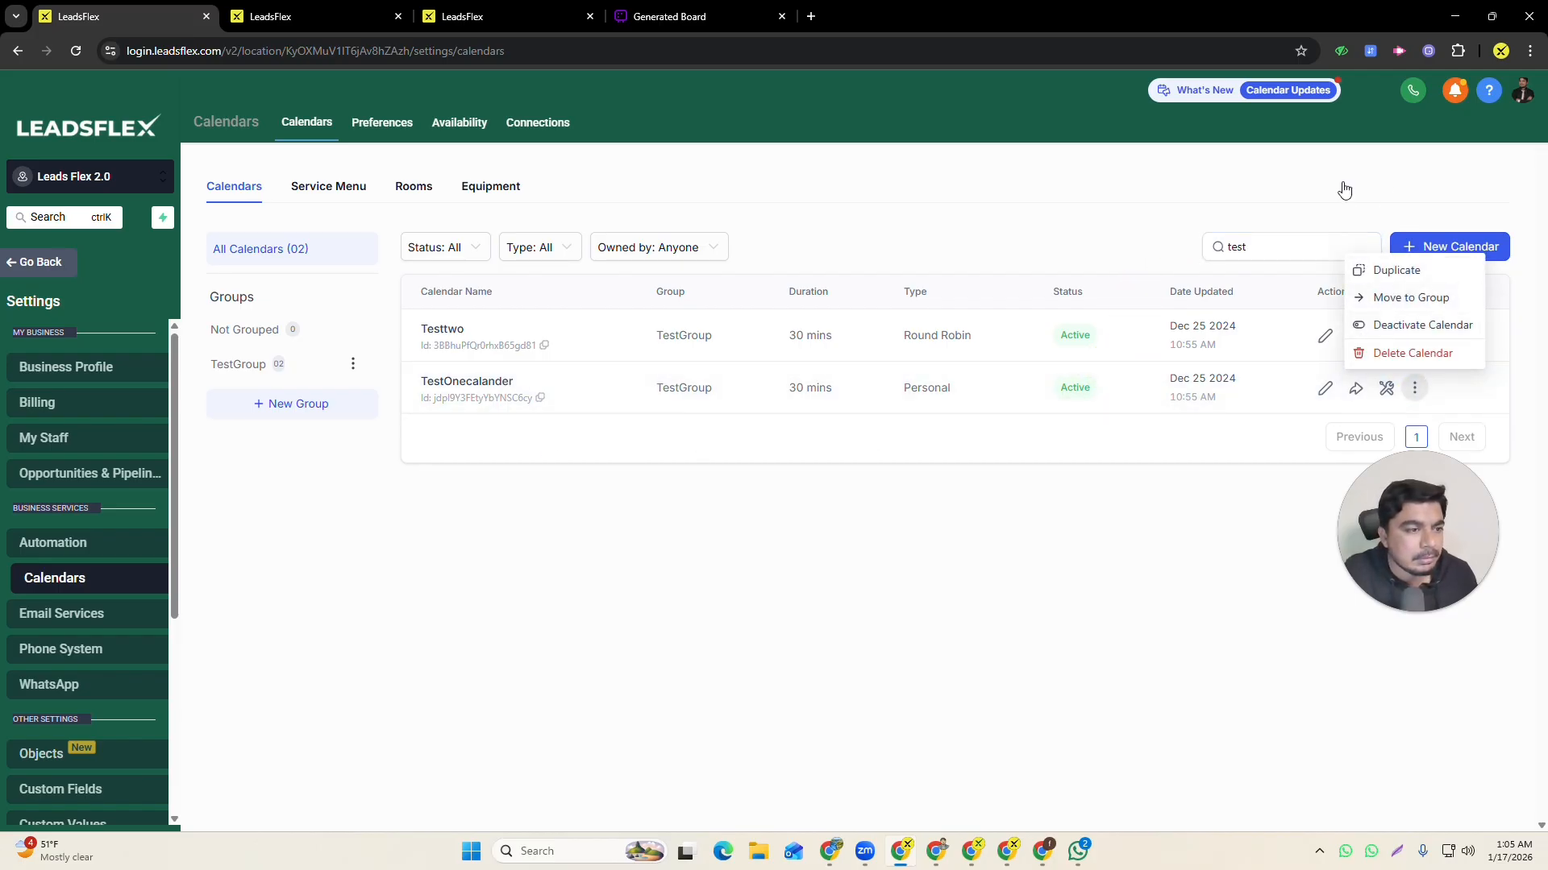
pyautogui.click(1324, 388)
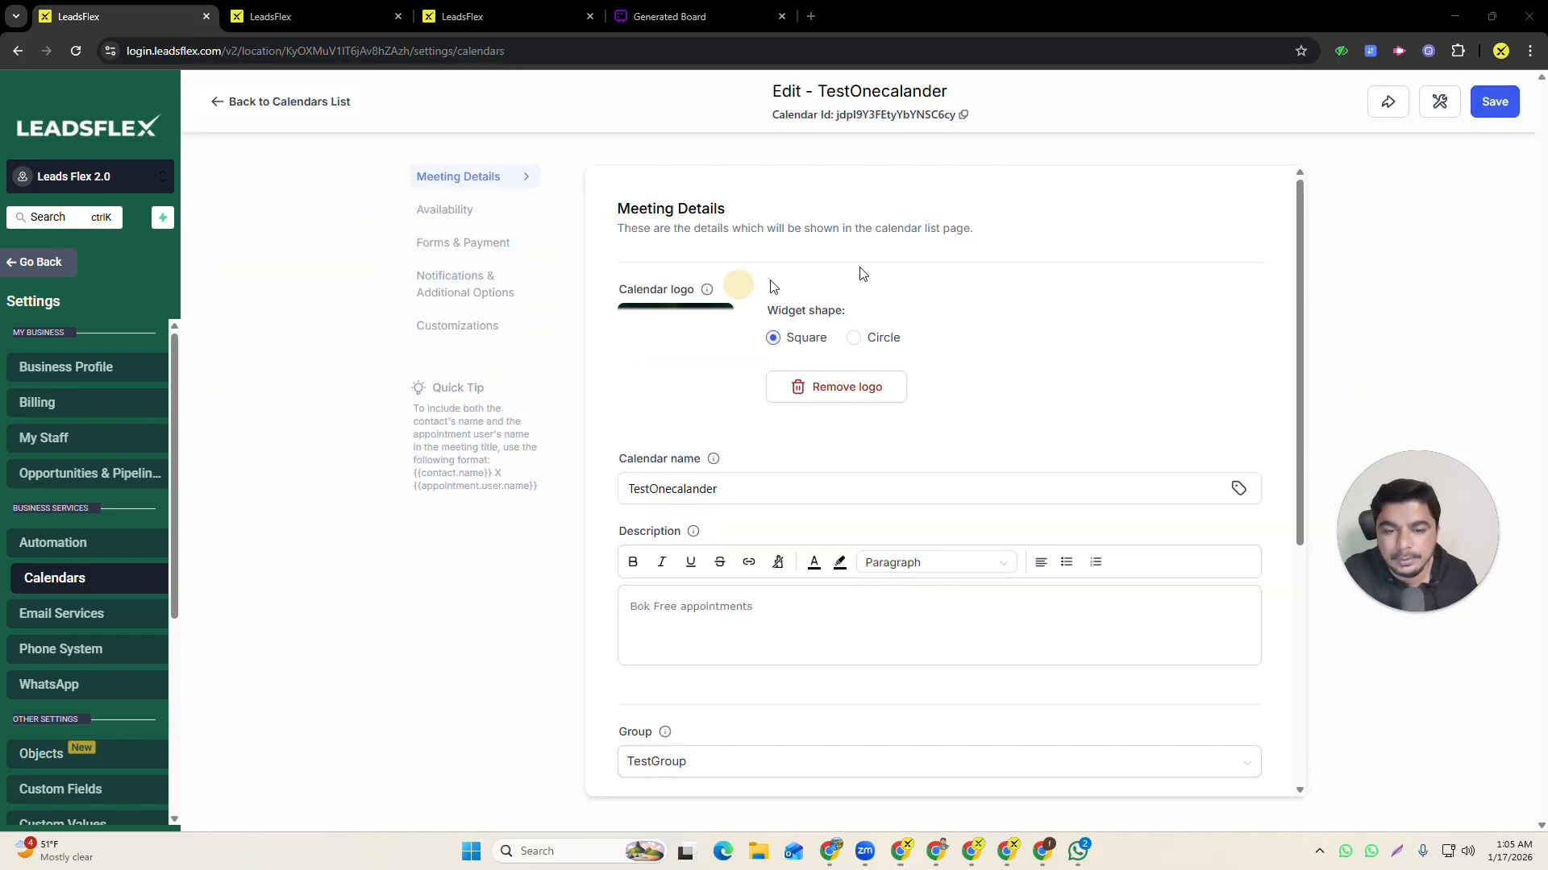
pyautogui.click(466, 249)
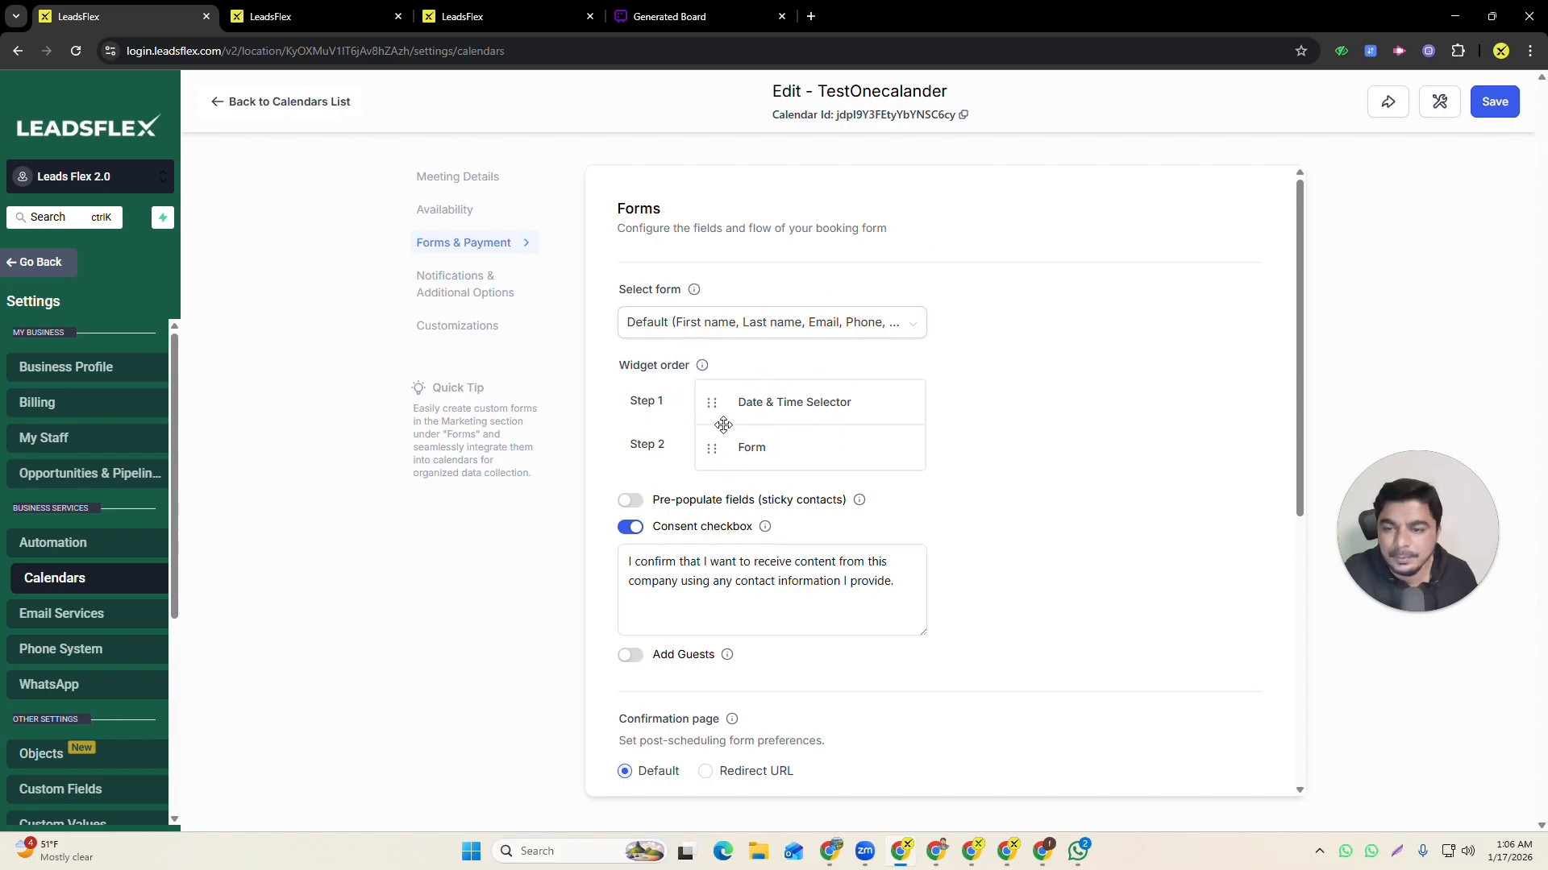
# - Go back to the calendar list, search for "test" again and open TestOnecalander for editing
pyautogui.click(219, 104)
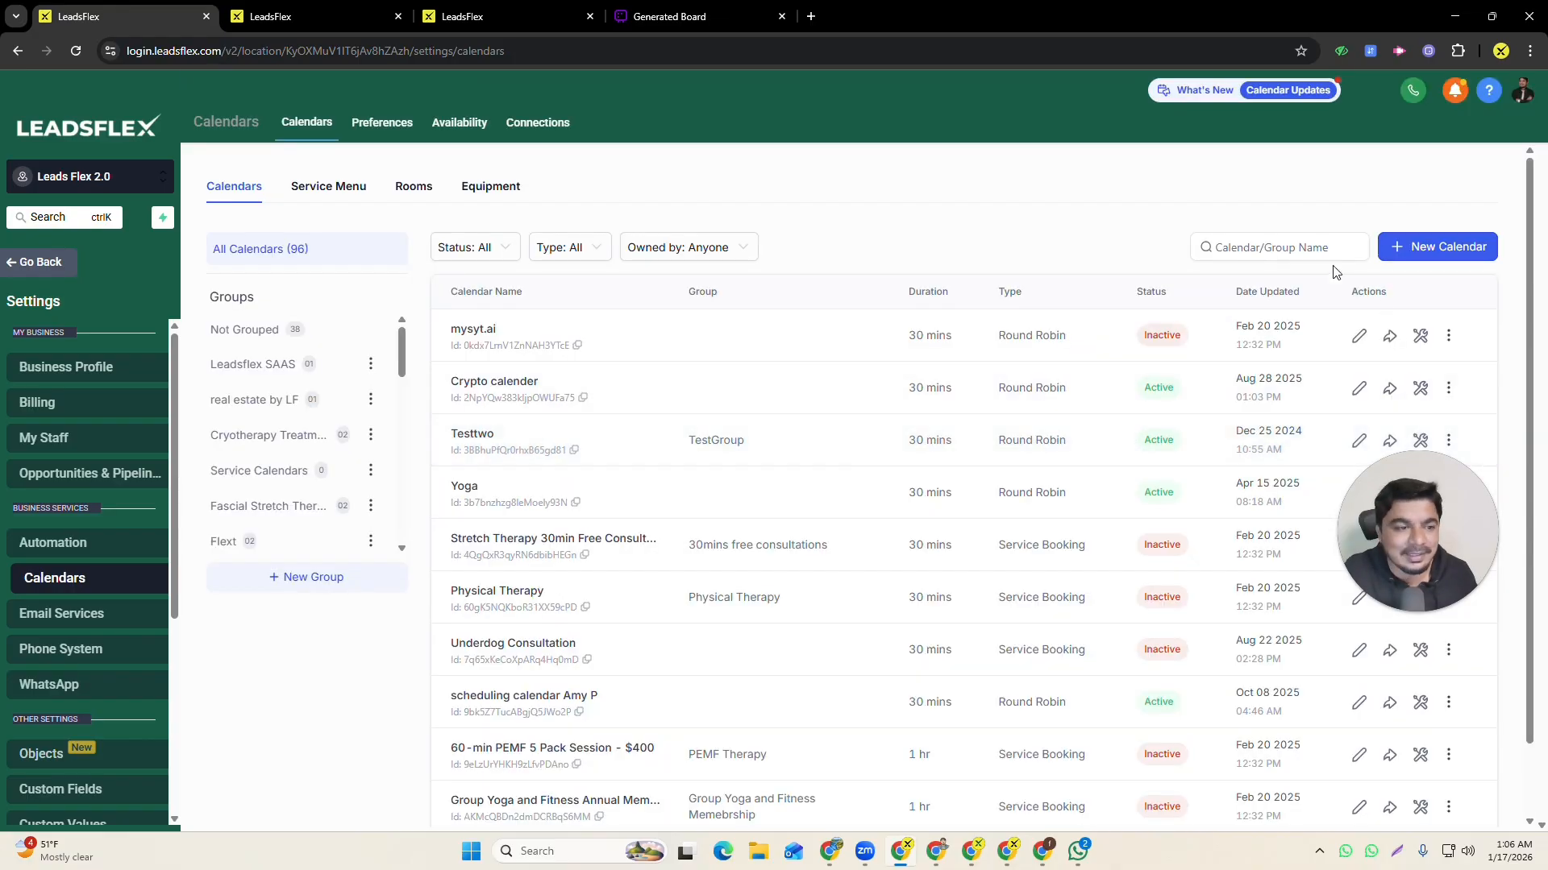
pyautogui.click(1277, 247)
pyautogui.write('test')
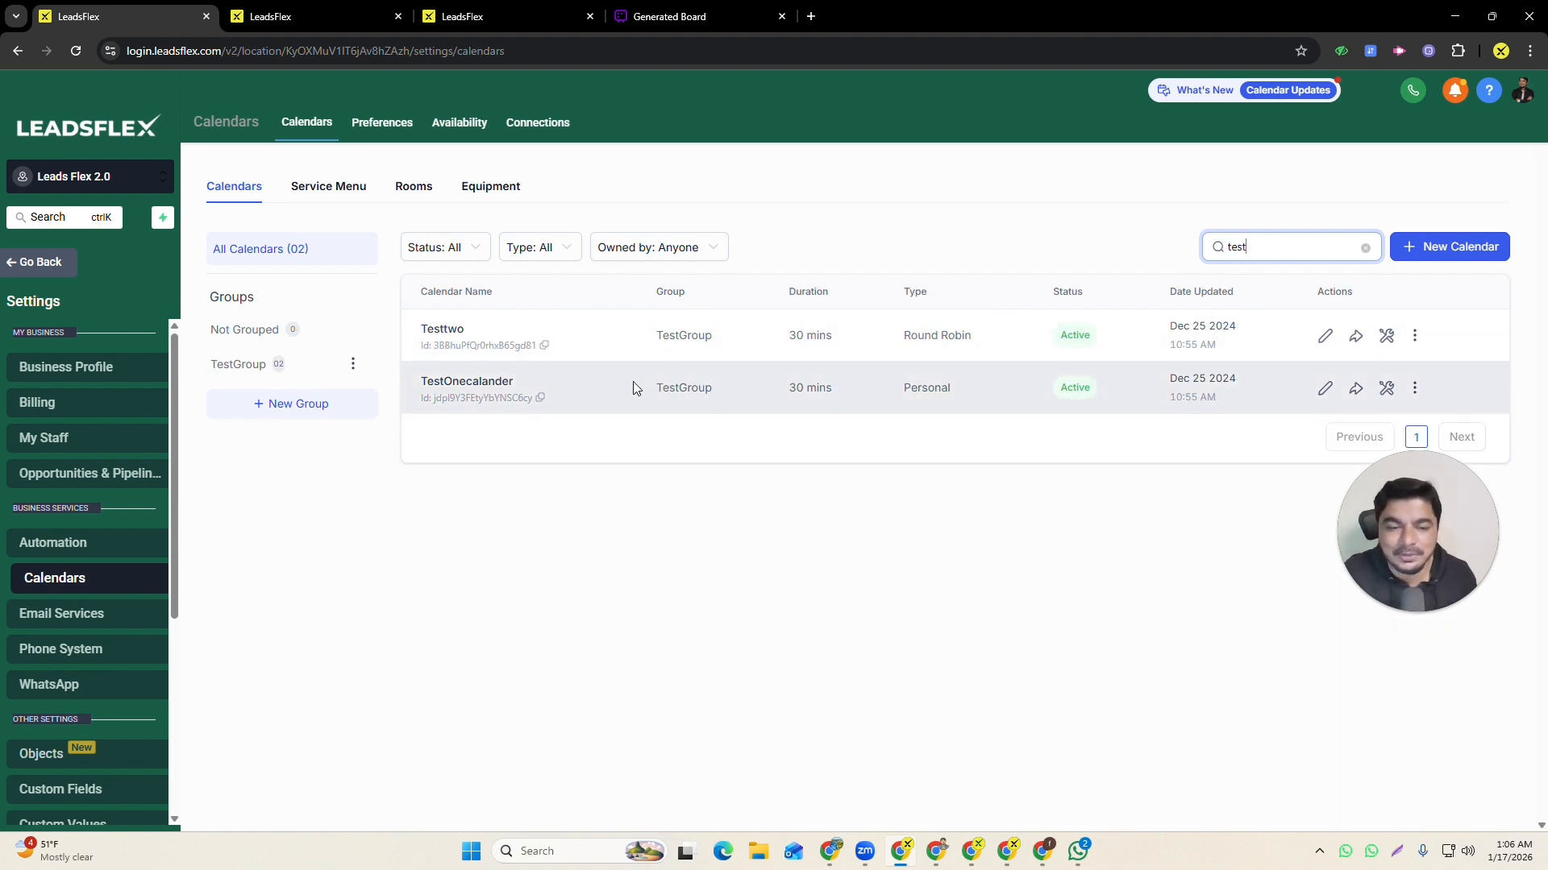
pyautogui.click(1324, 388)
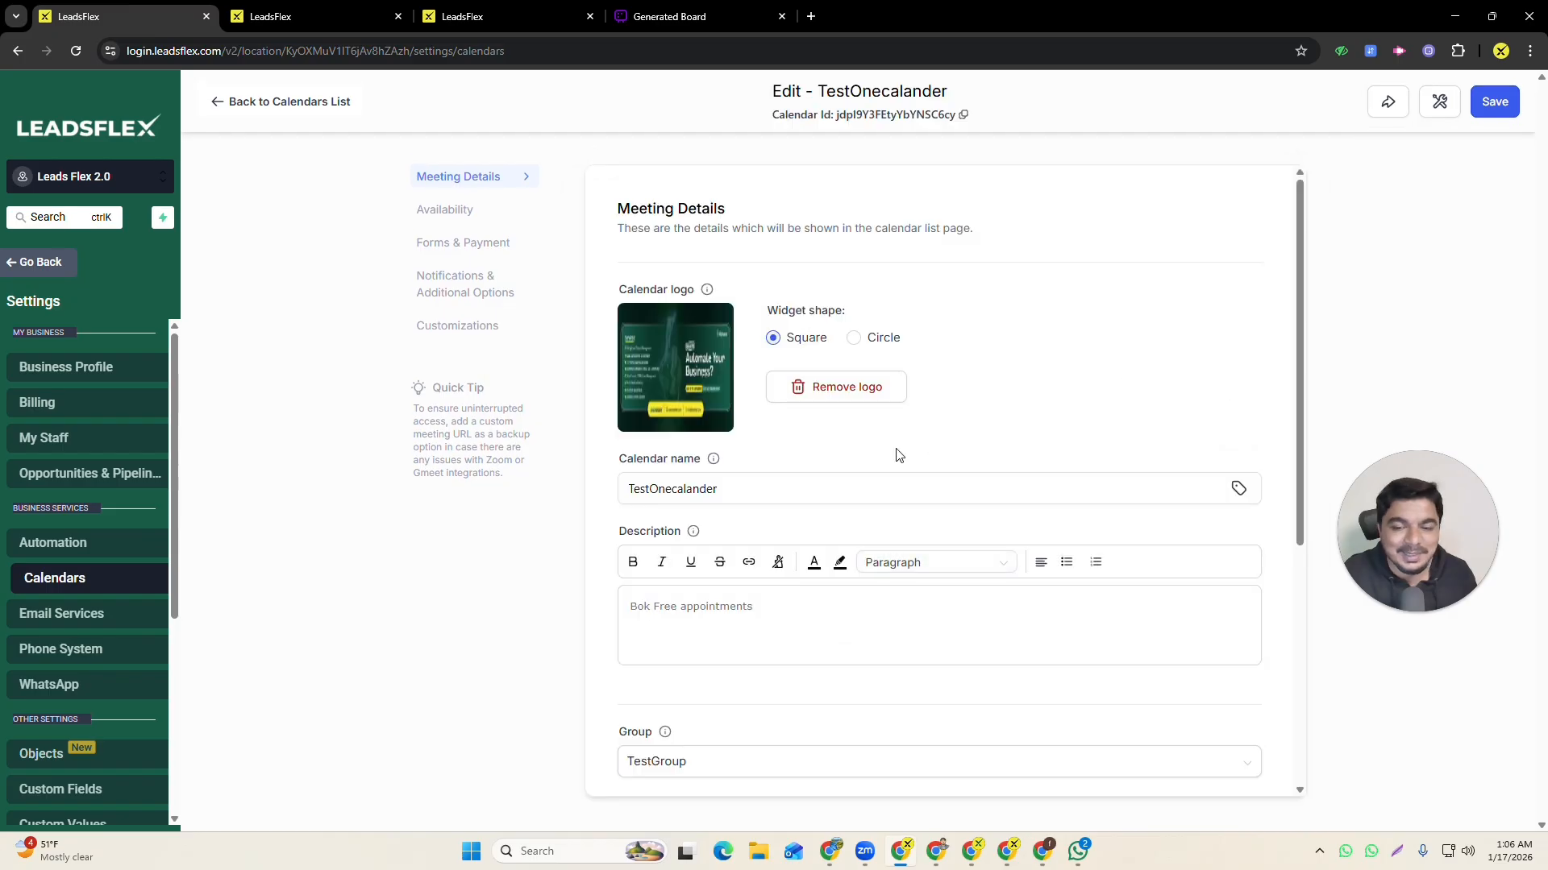
# - Look over TestOnecalander's meeting details and availability rules, and view the choices for its booking form
pyautogui.scroll(-5, 717, 465)
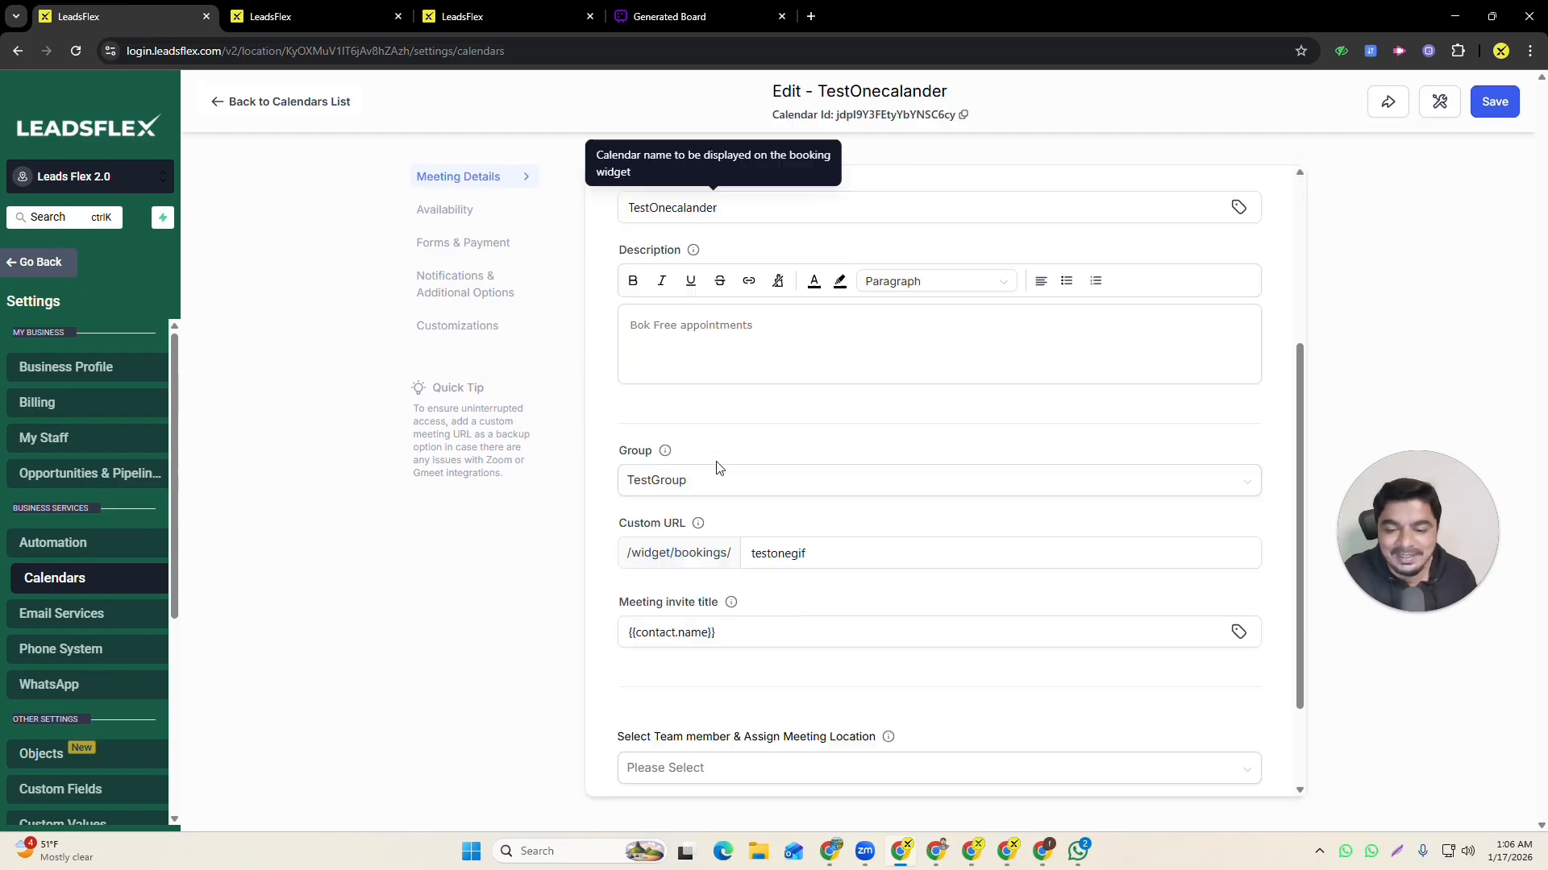
pyautogui.click(474, 225)
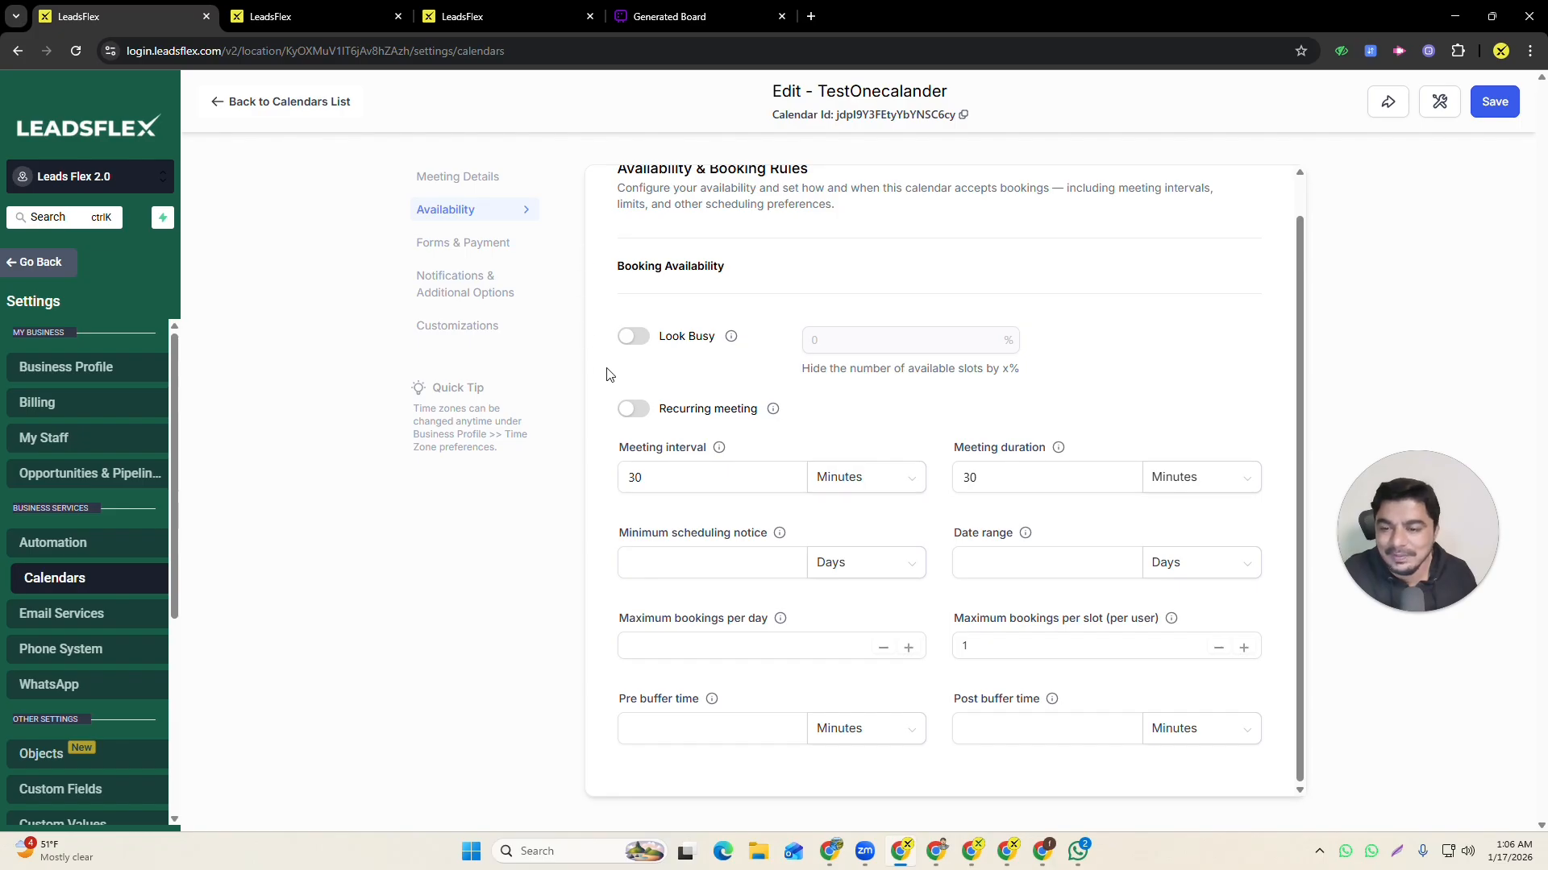
pyautogui.click(484, 244)
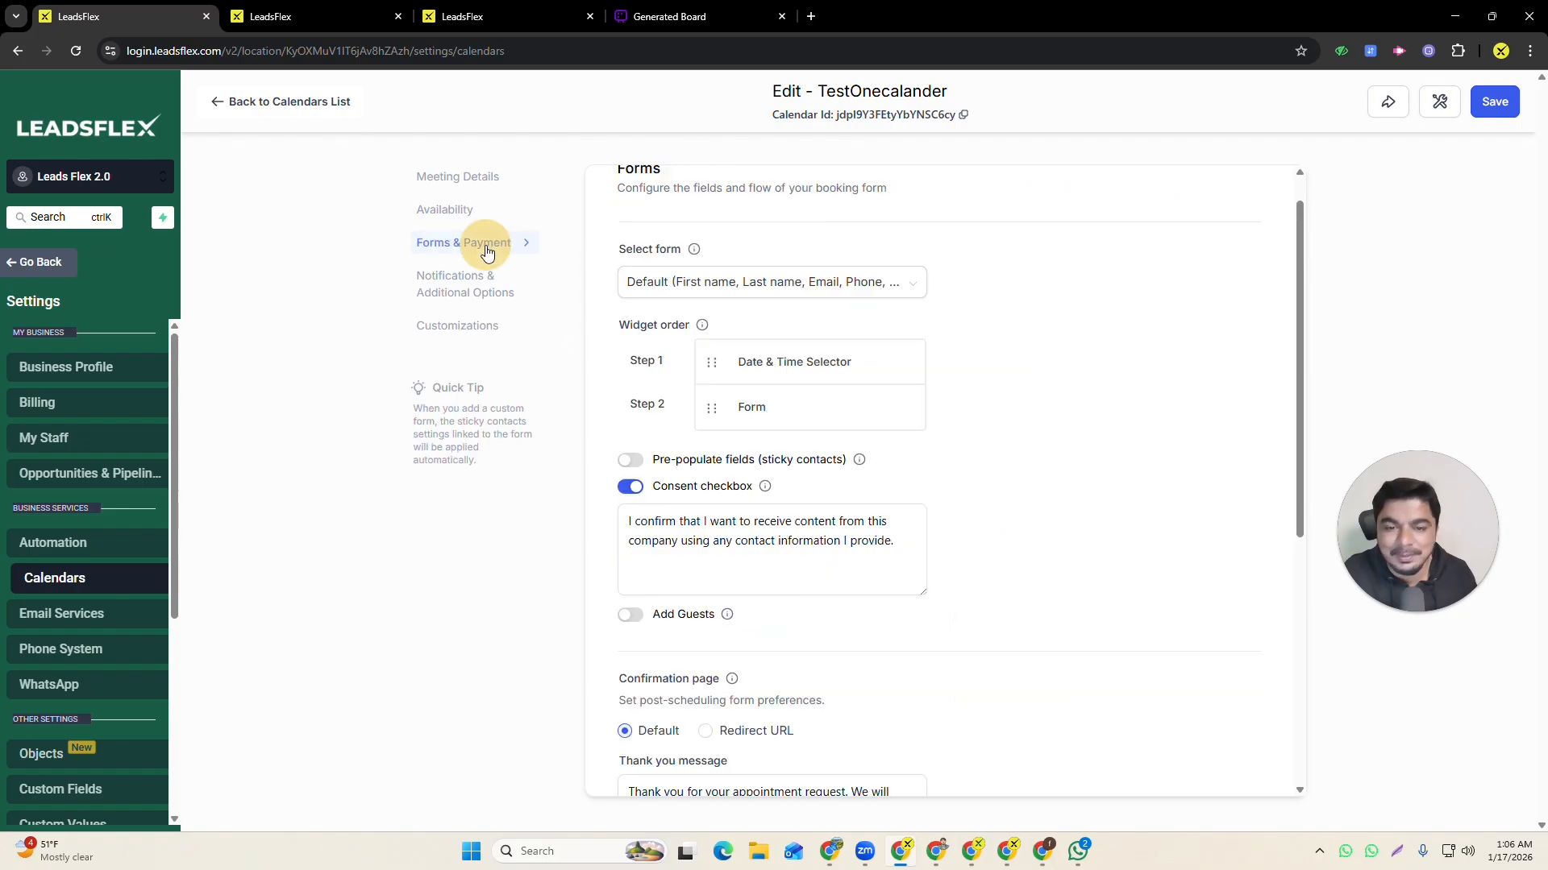
pyautogui.click(750, 284)
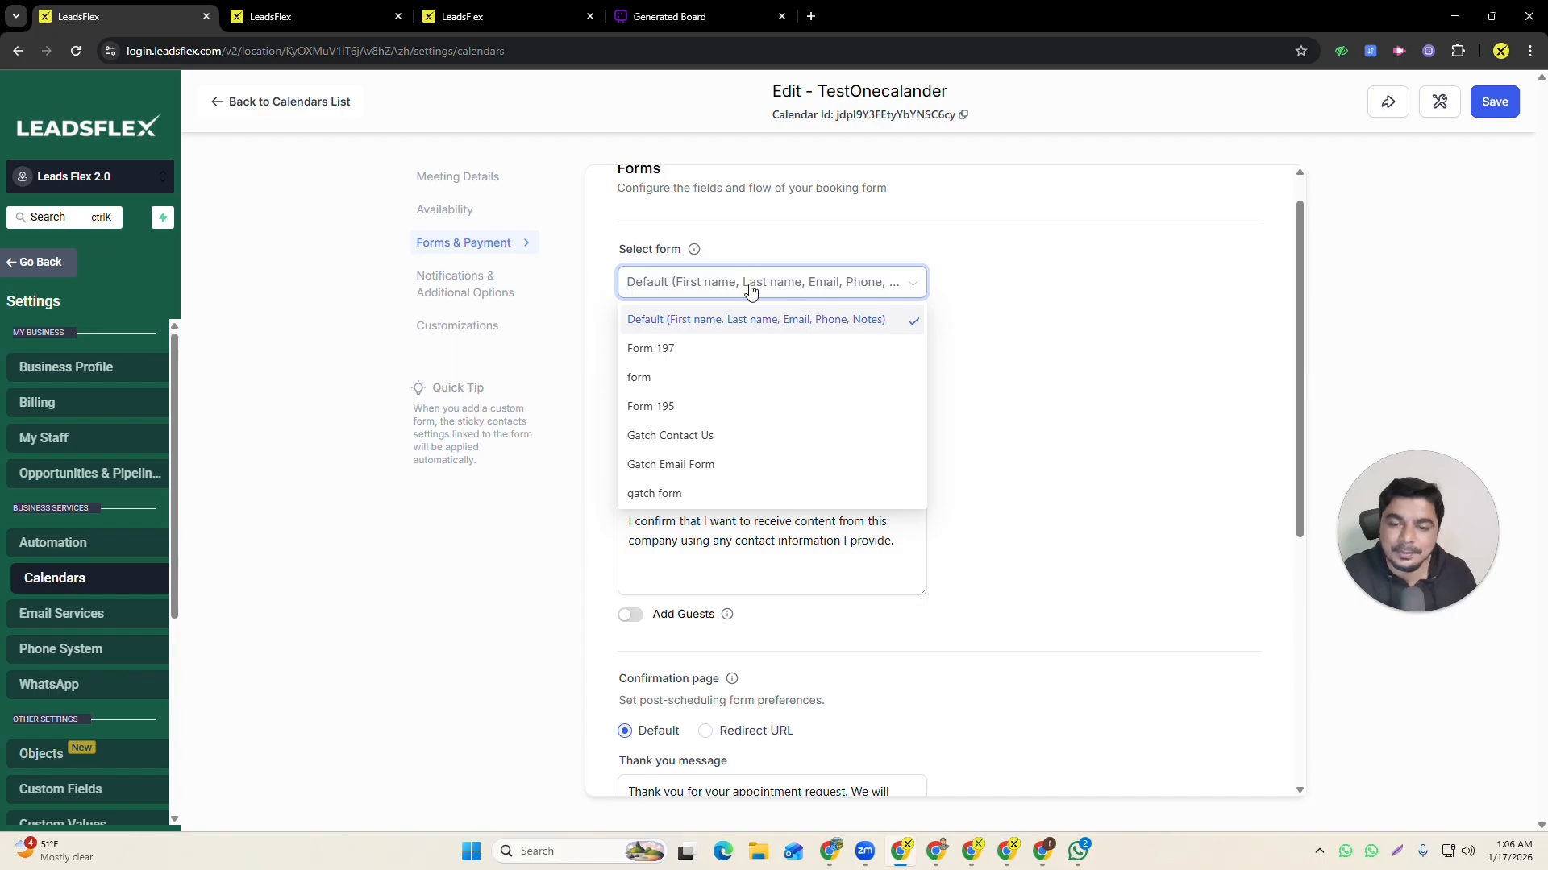
pyautogui.click(1005, 236)
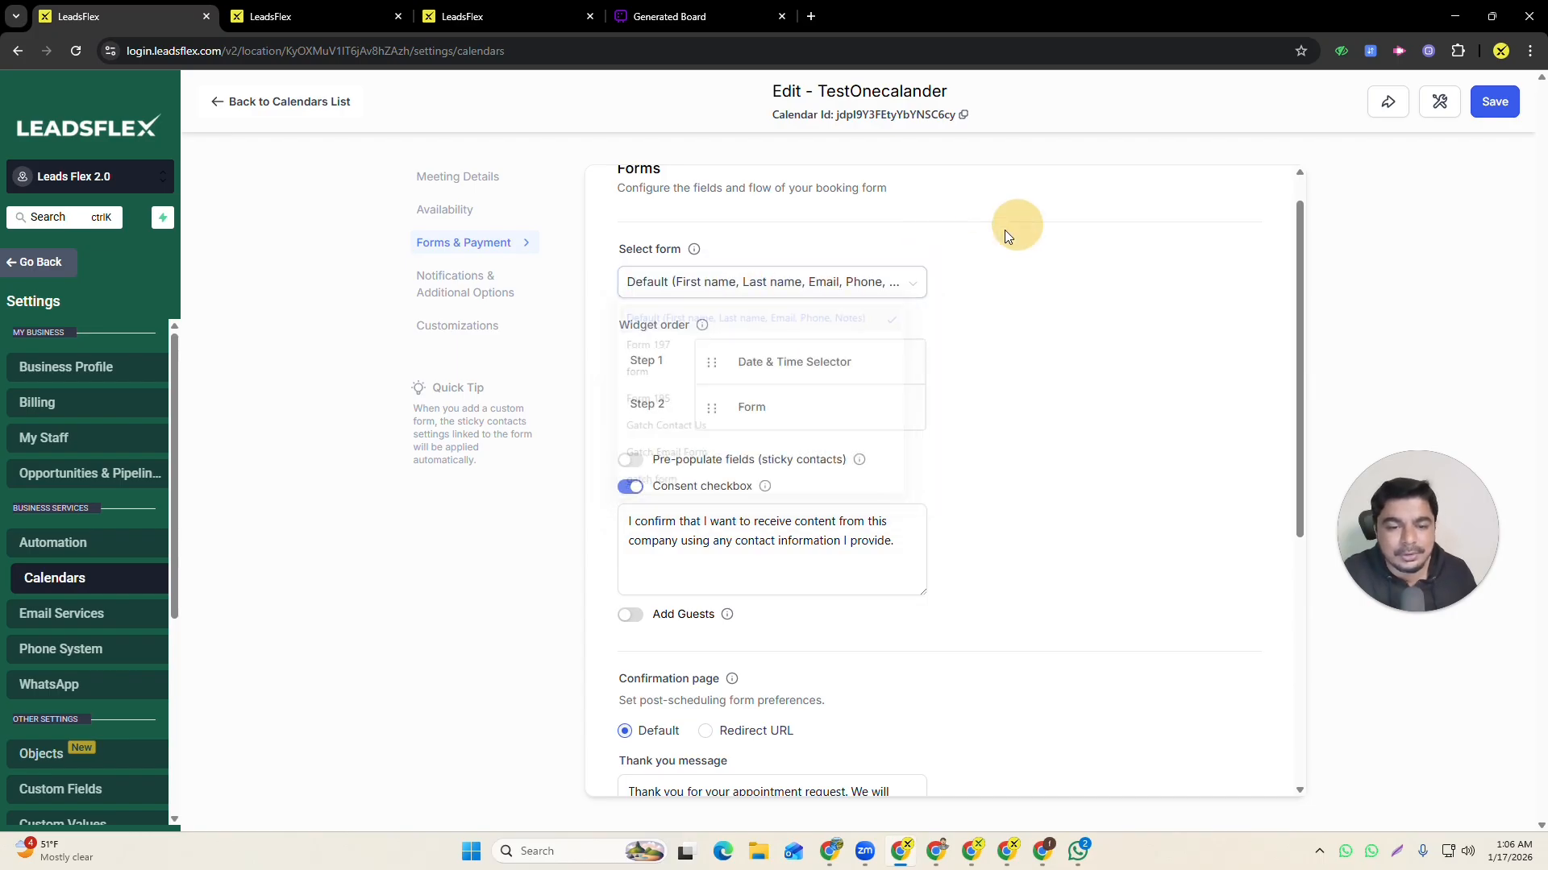
# - Move the Form ahead of the Date & Time Selector in the widget order, and restore the original order
pyautogui.scroll(-2, 809, 411)
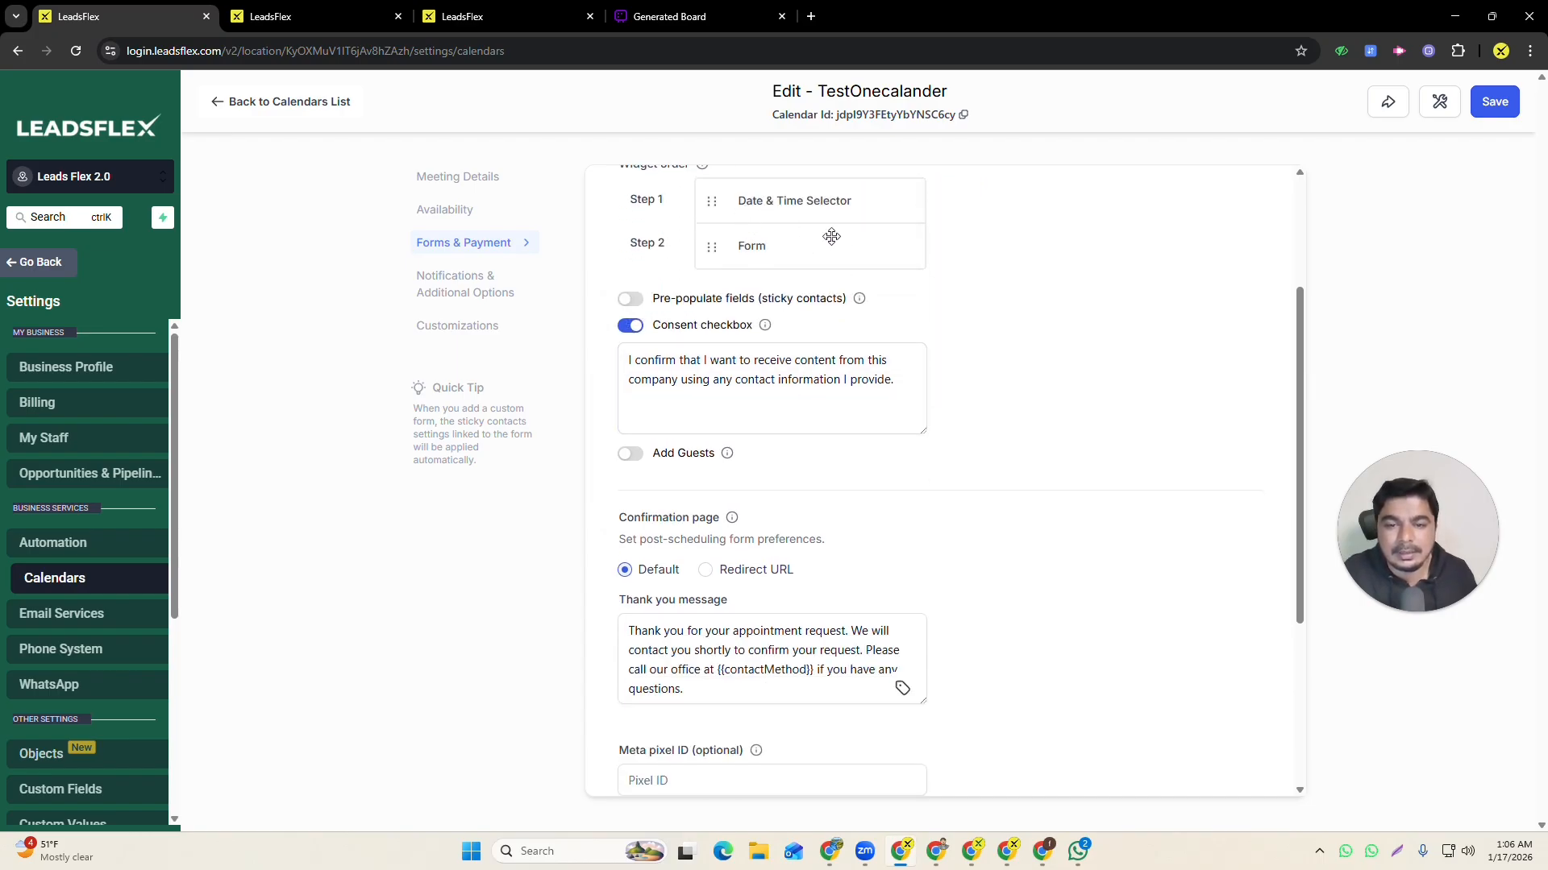
pyautogui.moveTo(831, 236); pyautogui.dragTo(992, 297)
pyautogui.click(984, 266)
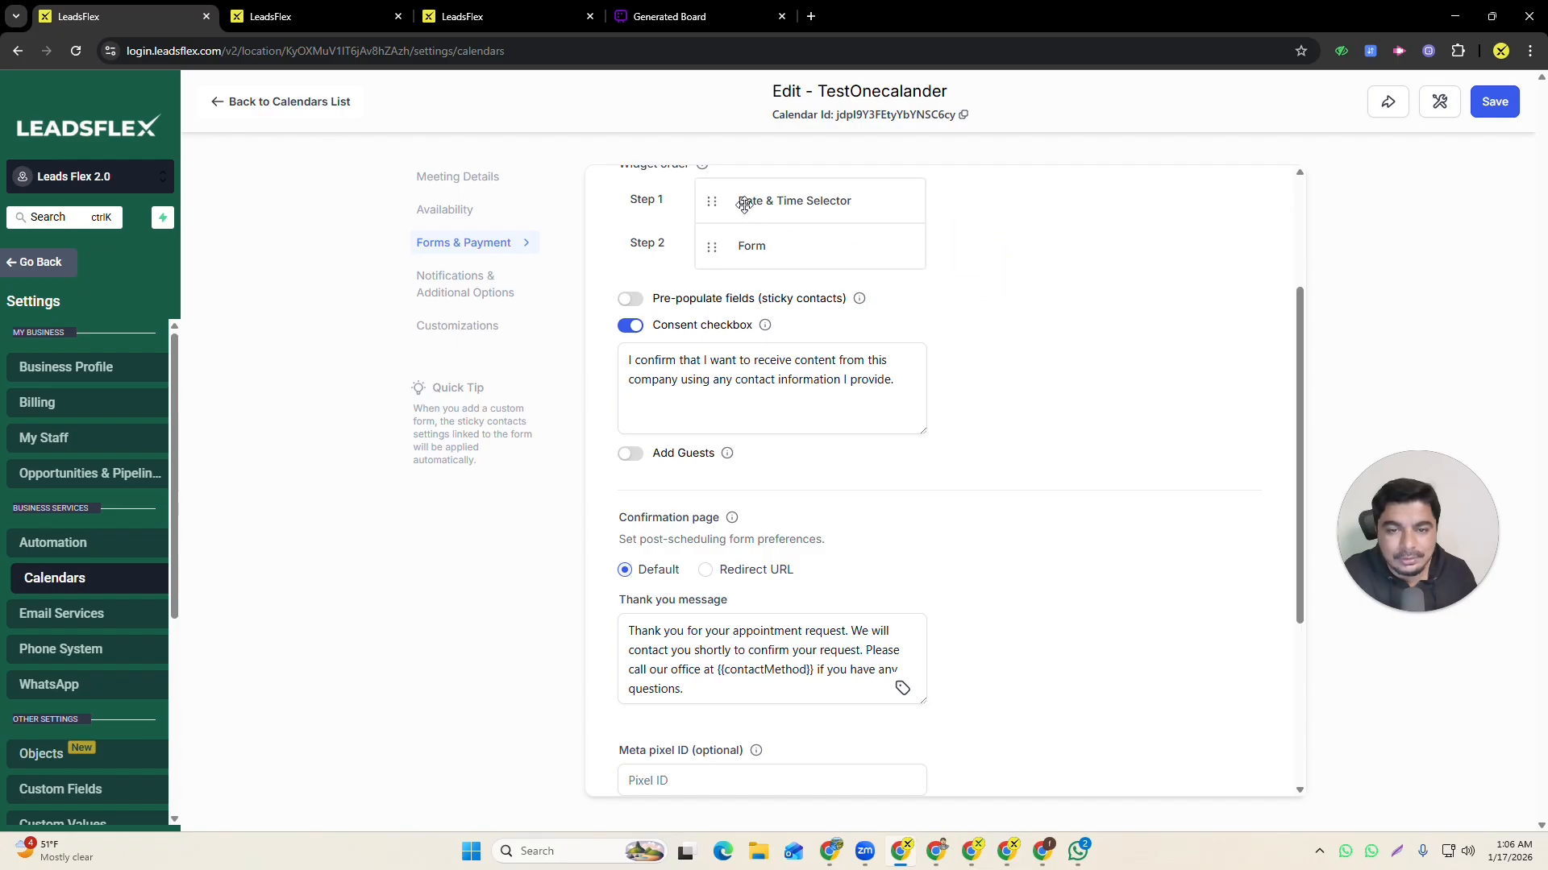
pyautogui.moveTo(744, 205); pyautogui.dragTo(734, 243)
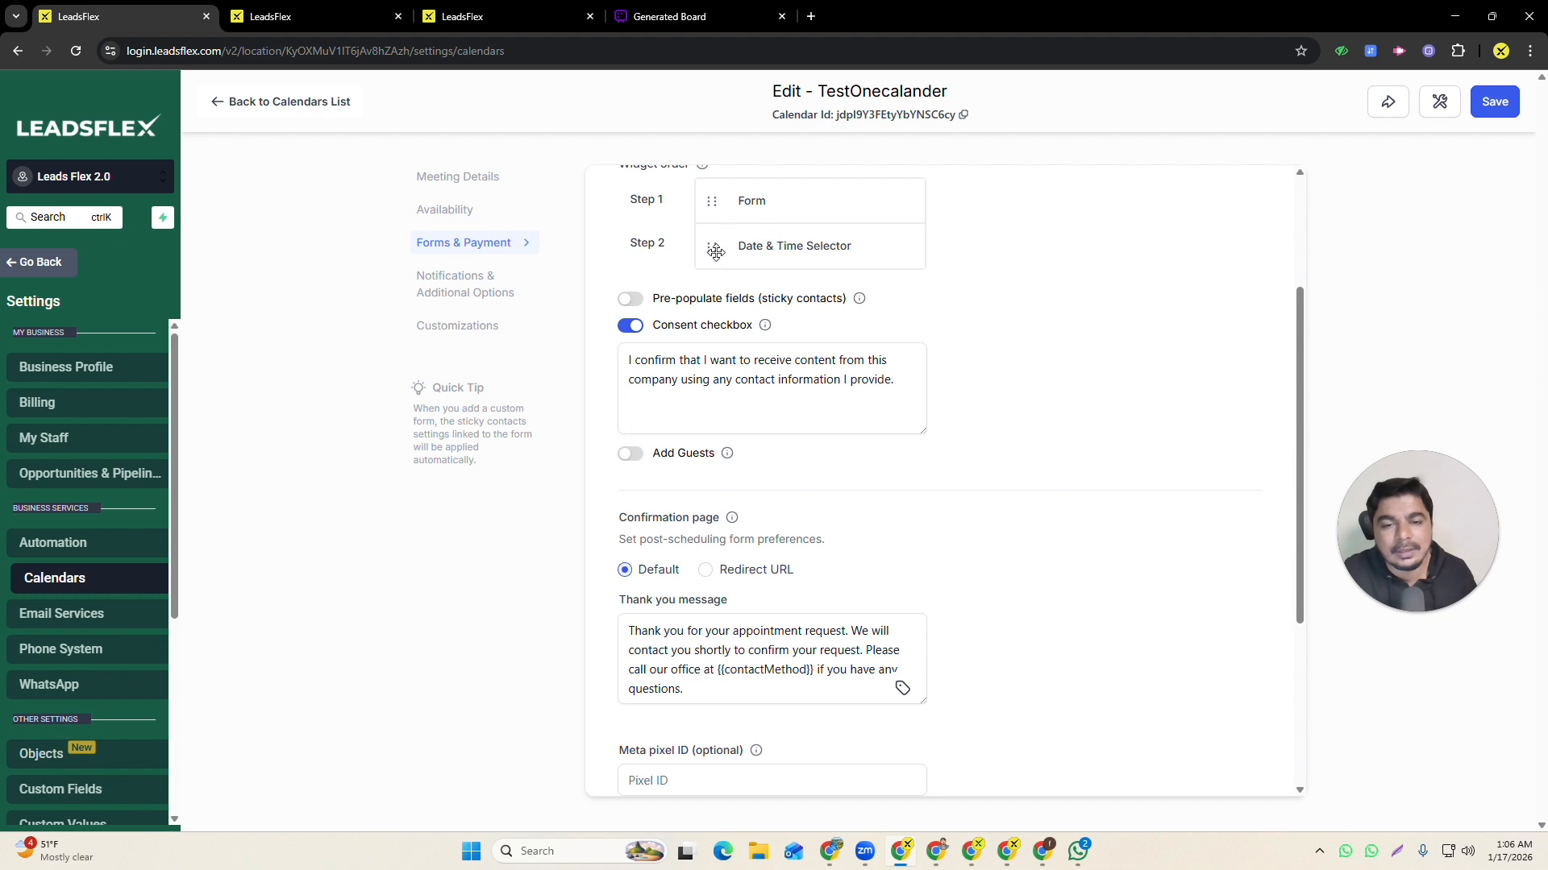
pyautogui.moveTo(764, 253); pyautogui.dragTo(731, 196)
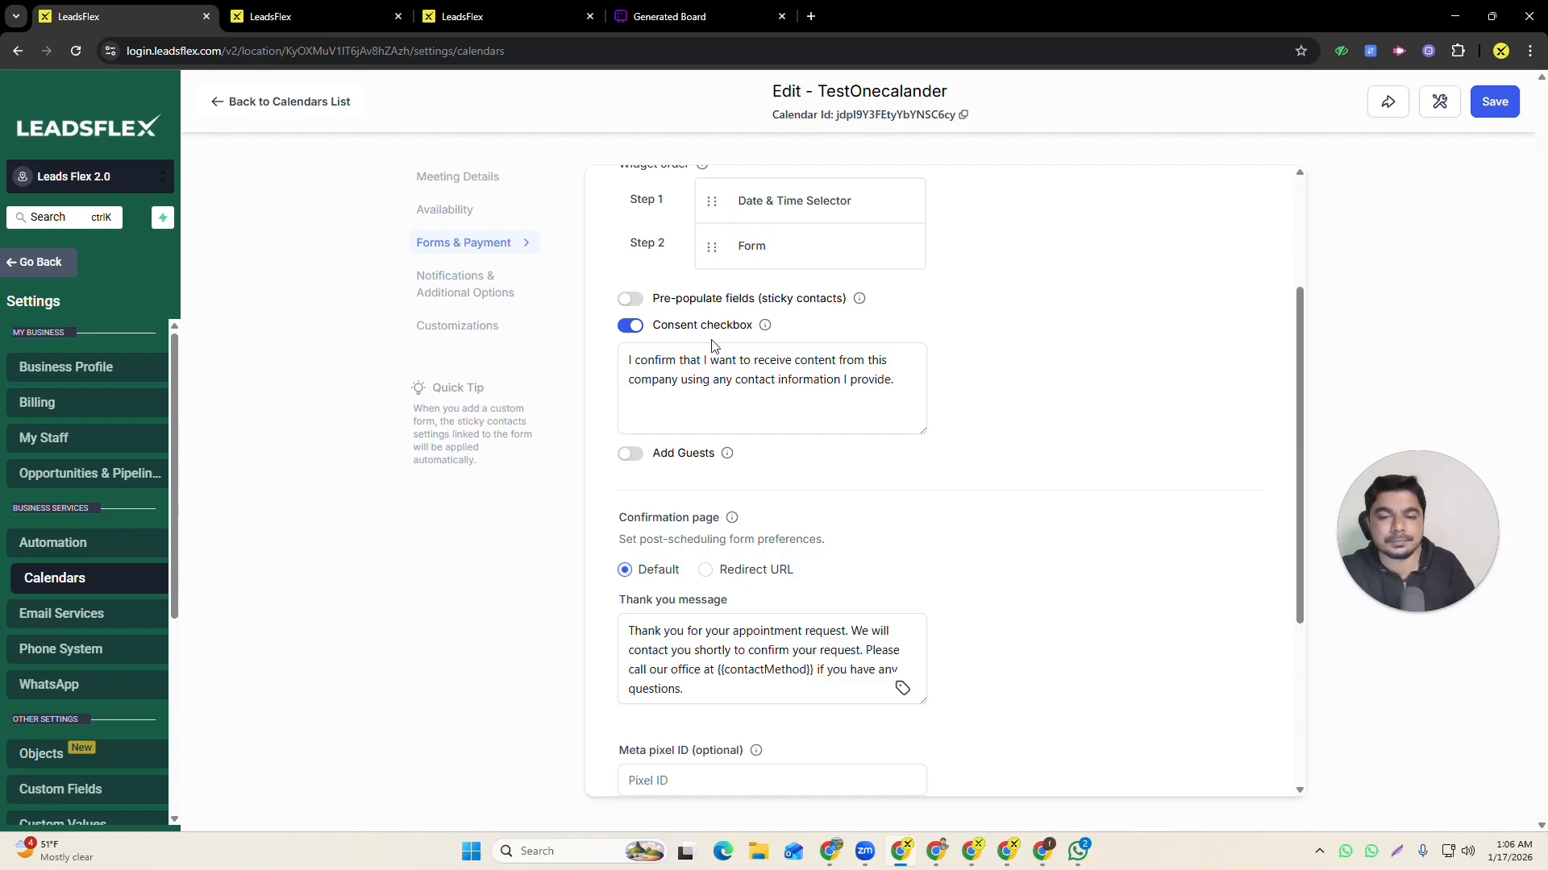
# - Examine the consent checkbox, confirmation page and payment options of the booking form
pyautogui.scroll(-3, 733, 344)
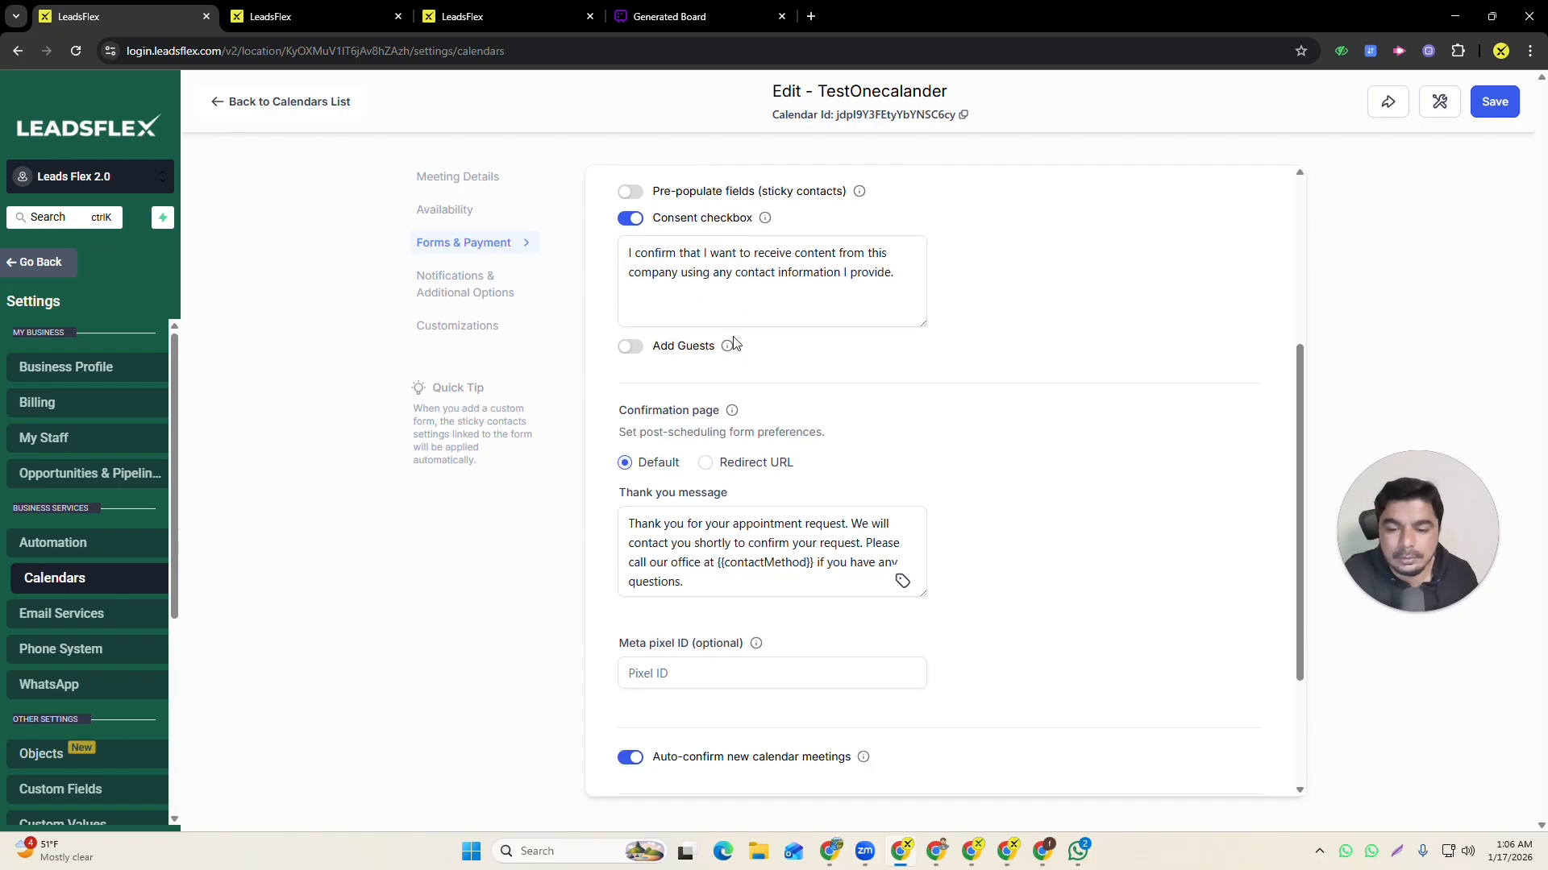
pyautogui.scroll(3, 740, 341)
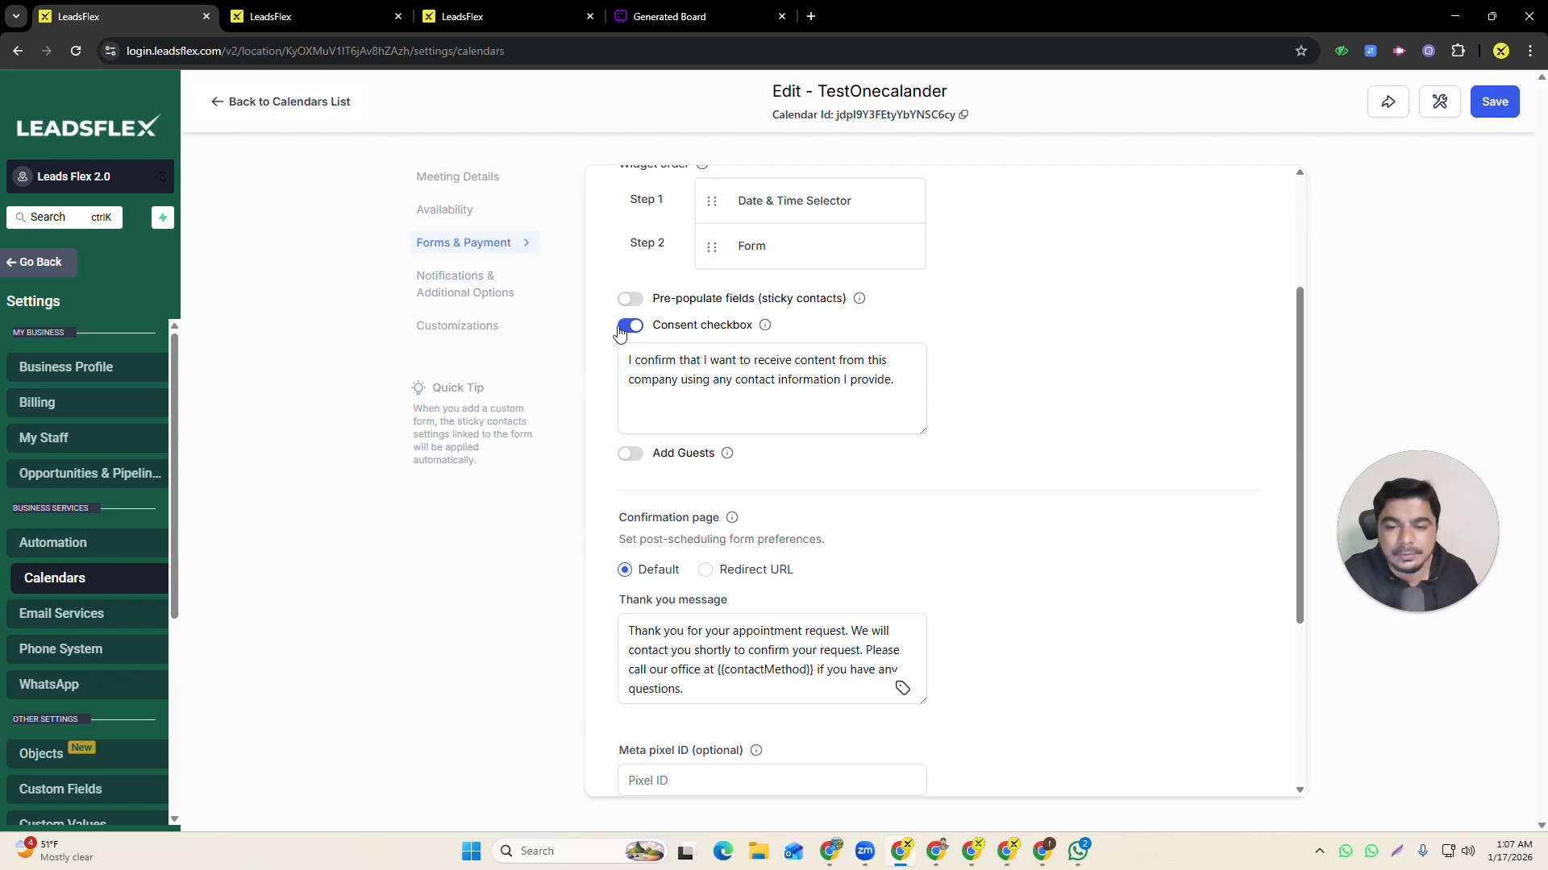
pyautogui.scroll(-3, 735, 342)
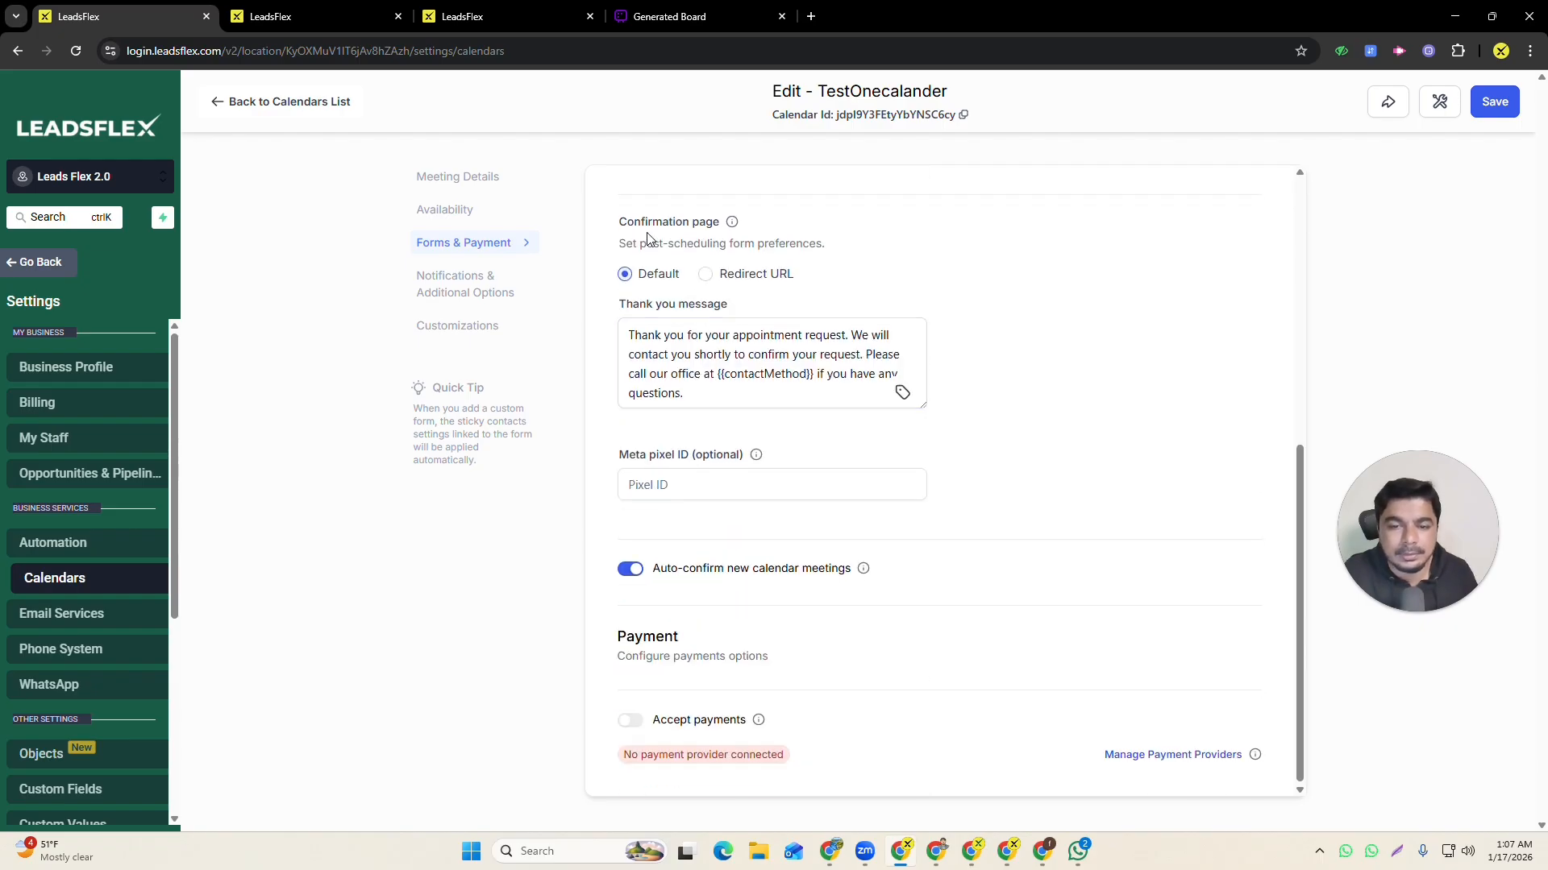
pyautogui.moveTo(624, 232); pyautogui.dragTo(750, 219)
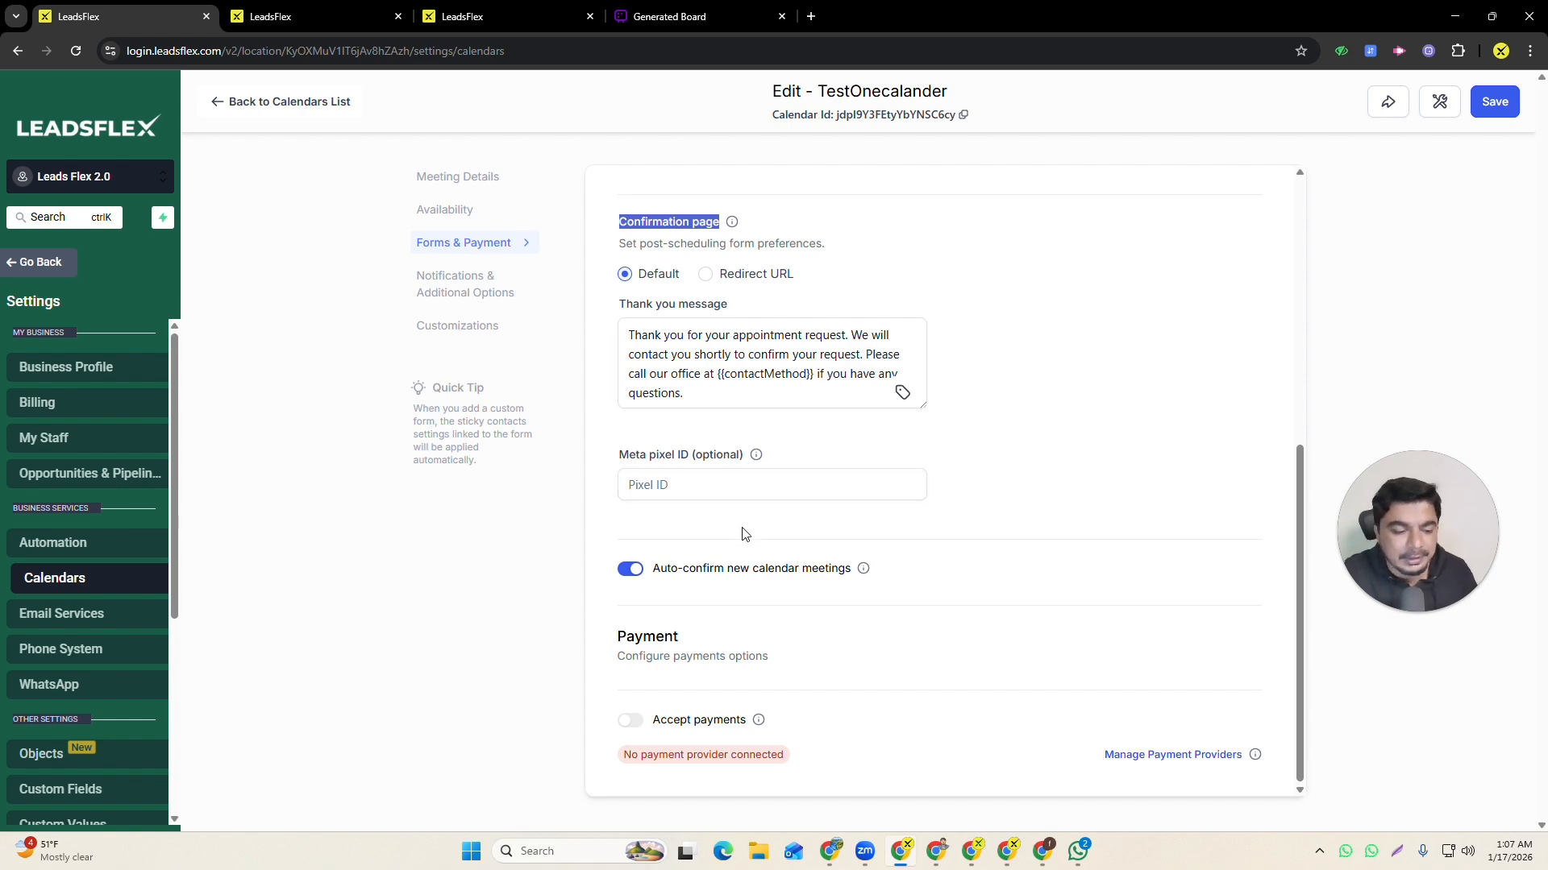
# - Assign the second listed team member to TestOnecalander's meetings and save the calendar
pyautogui.scroll(6, 743, 533)
pyautogui.click(1494, 102)
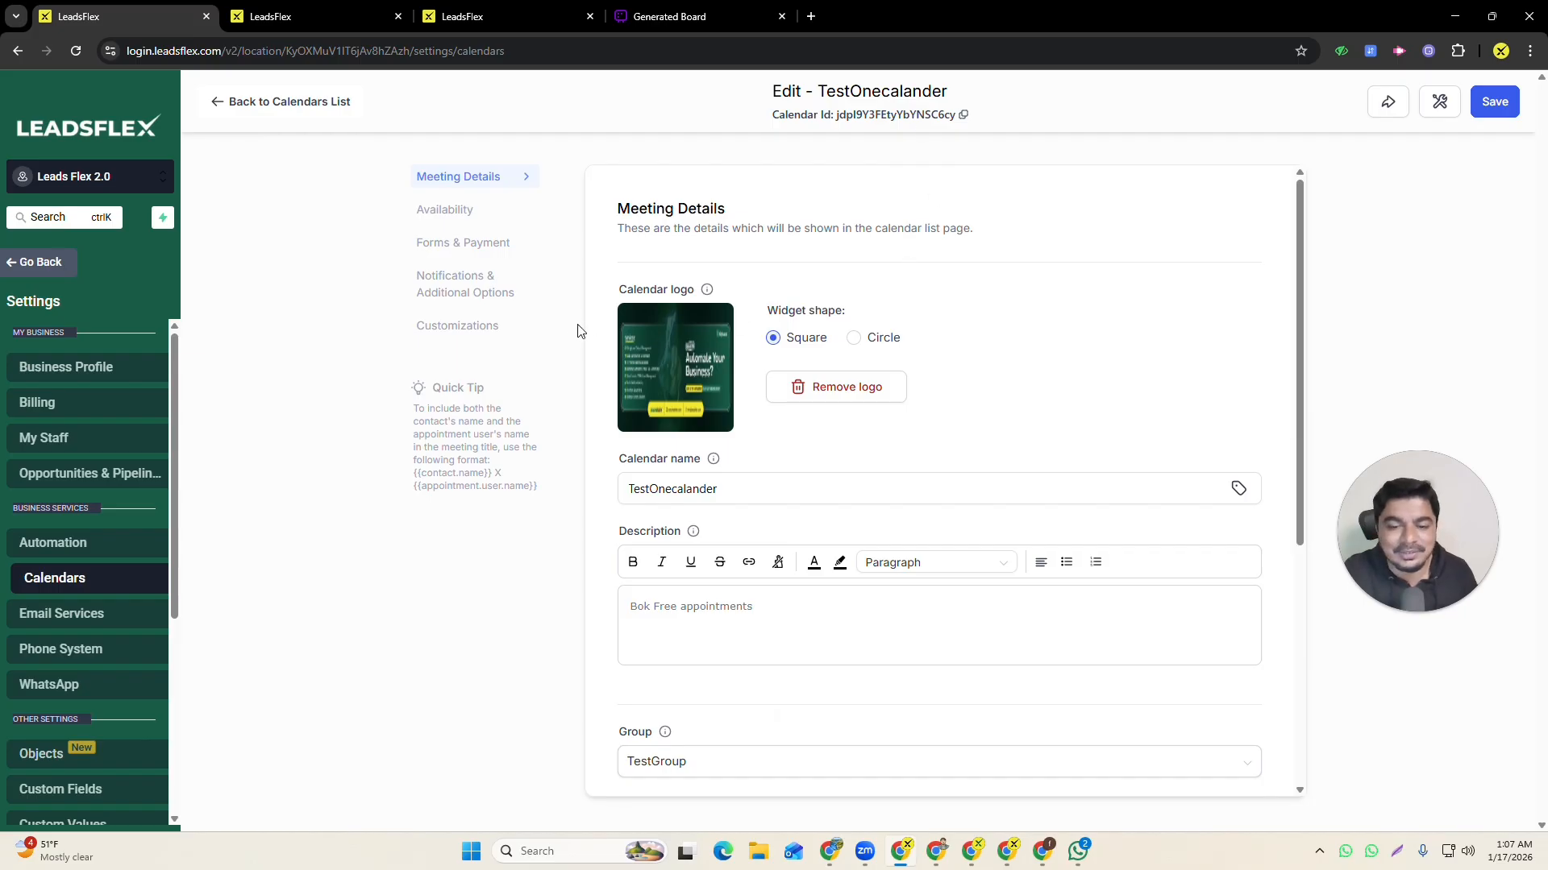
pyautogui.scroll(-5, 755, 398)
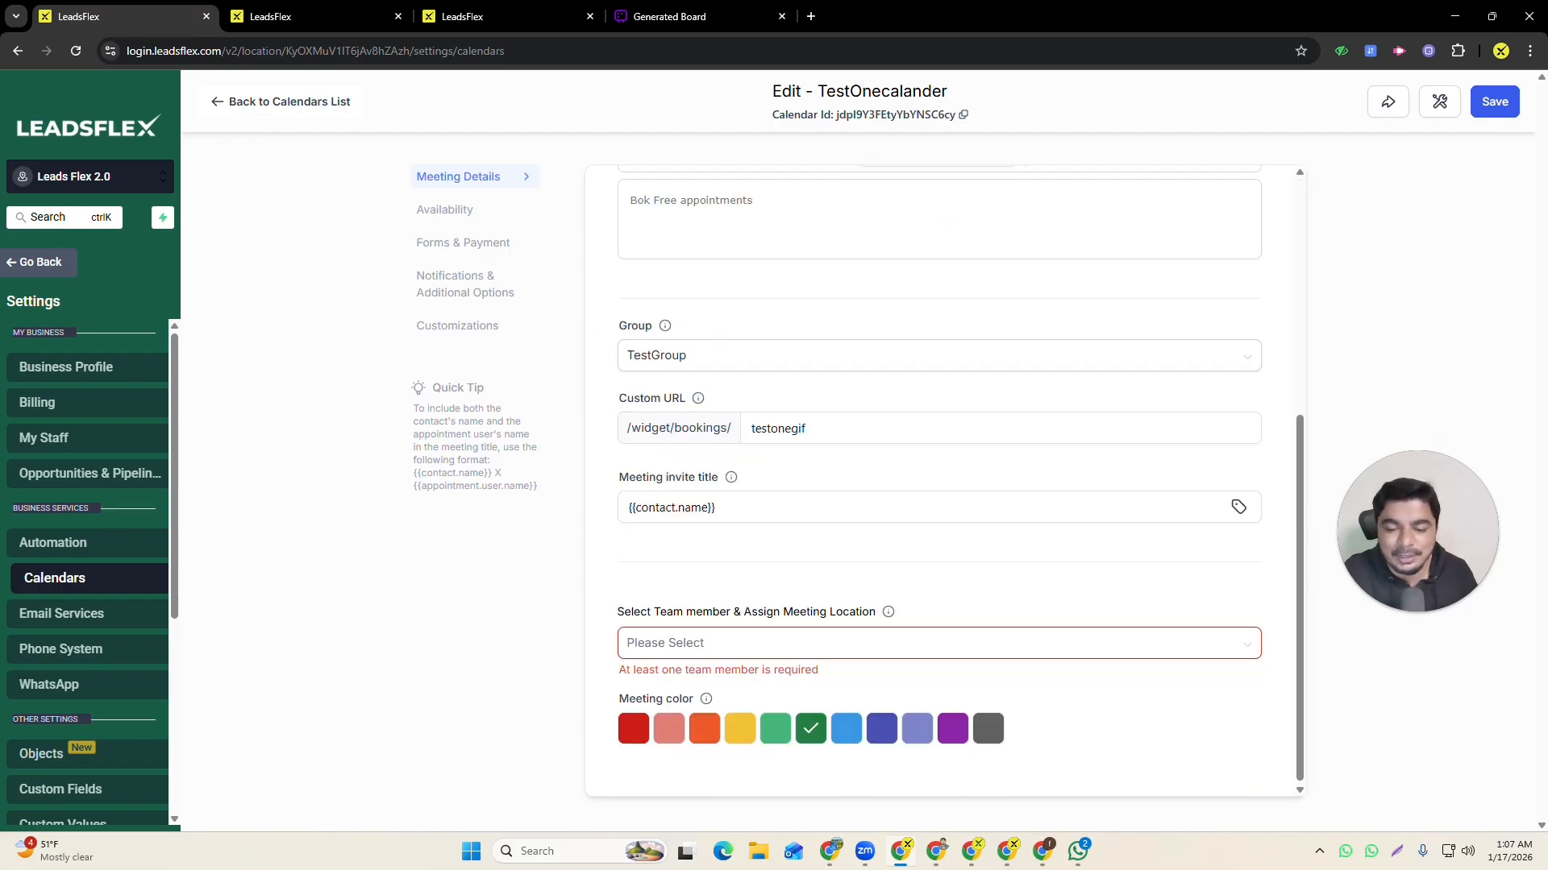
pyautogui.click(682, 645)
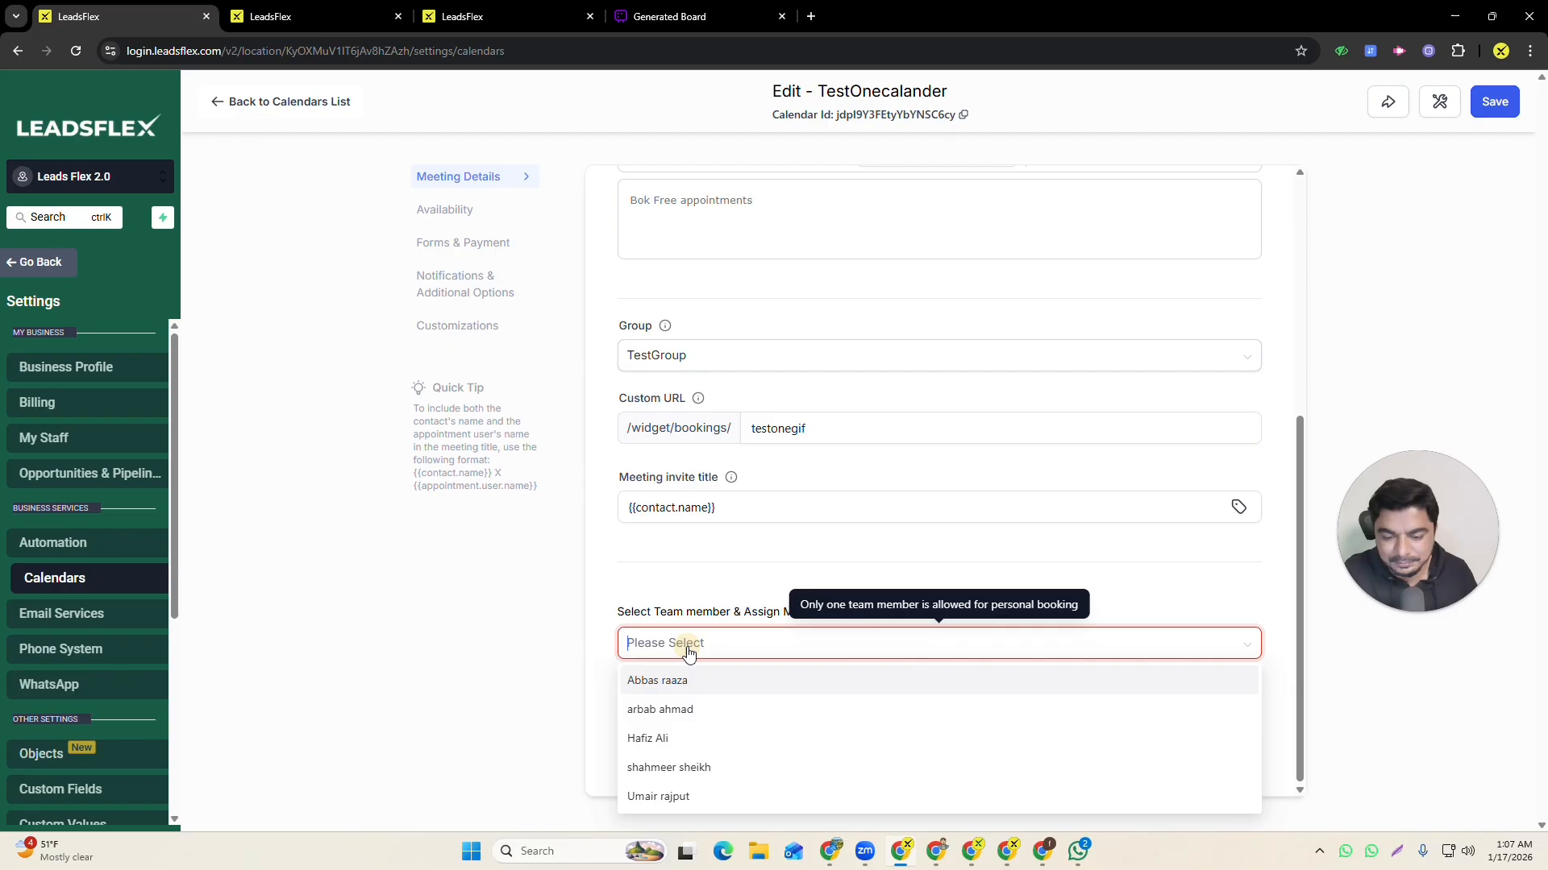
pyautogui.click(679, 711)
pyautogui.click(1498, 103)
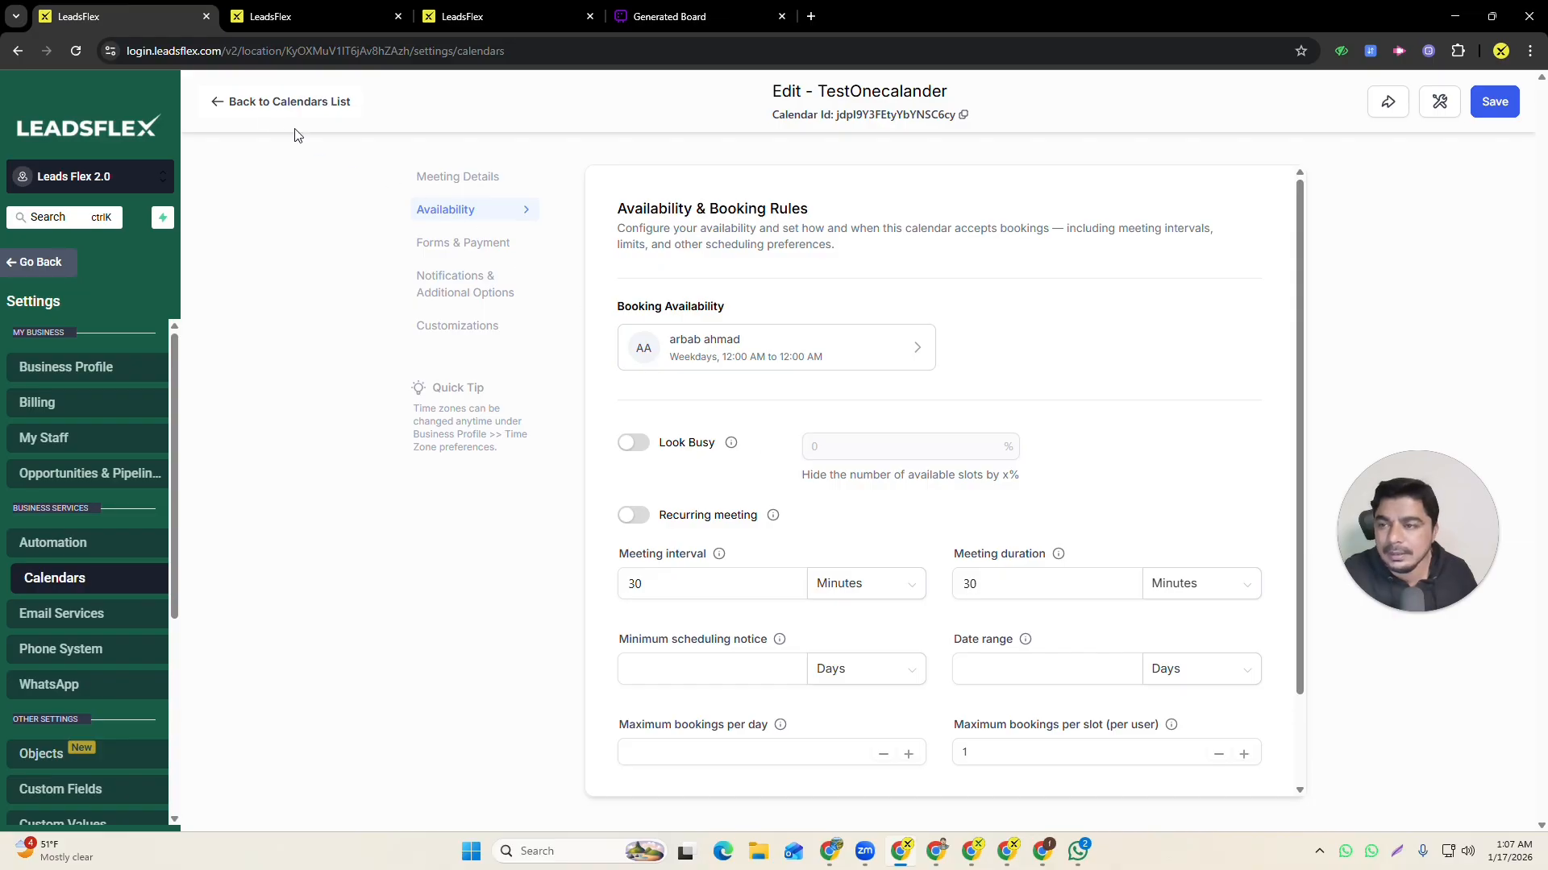
# - Look over TestOnecalander's notification options and the settings for the unconfirmed appointment booking notification
pyautogui.click(448, 284)
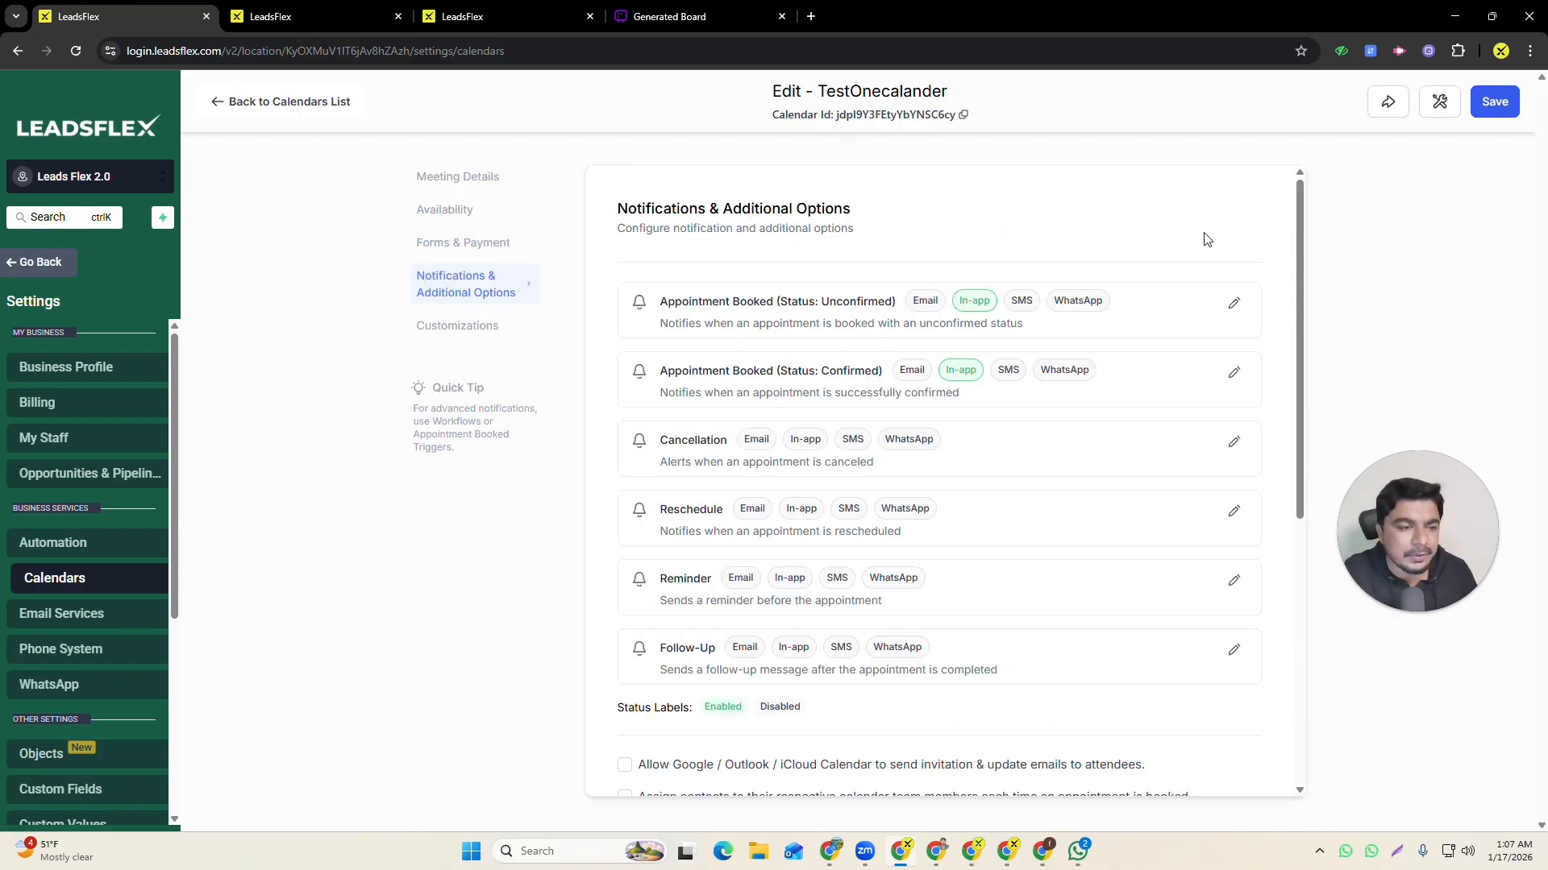
pyautogui.click(1234, 303)
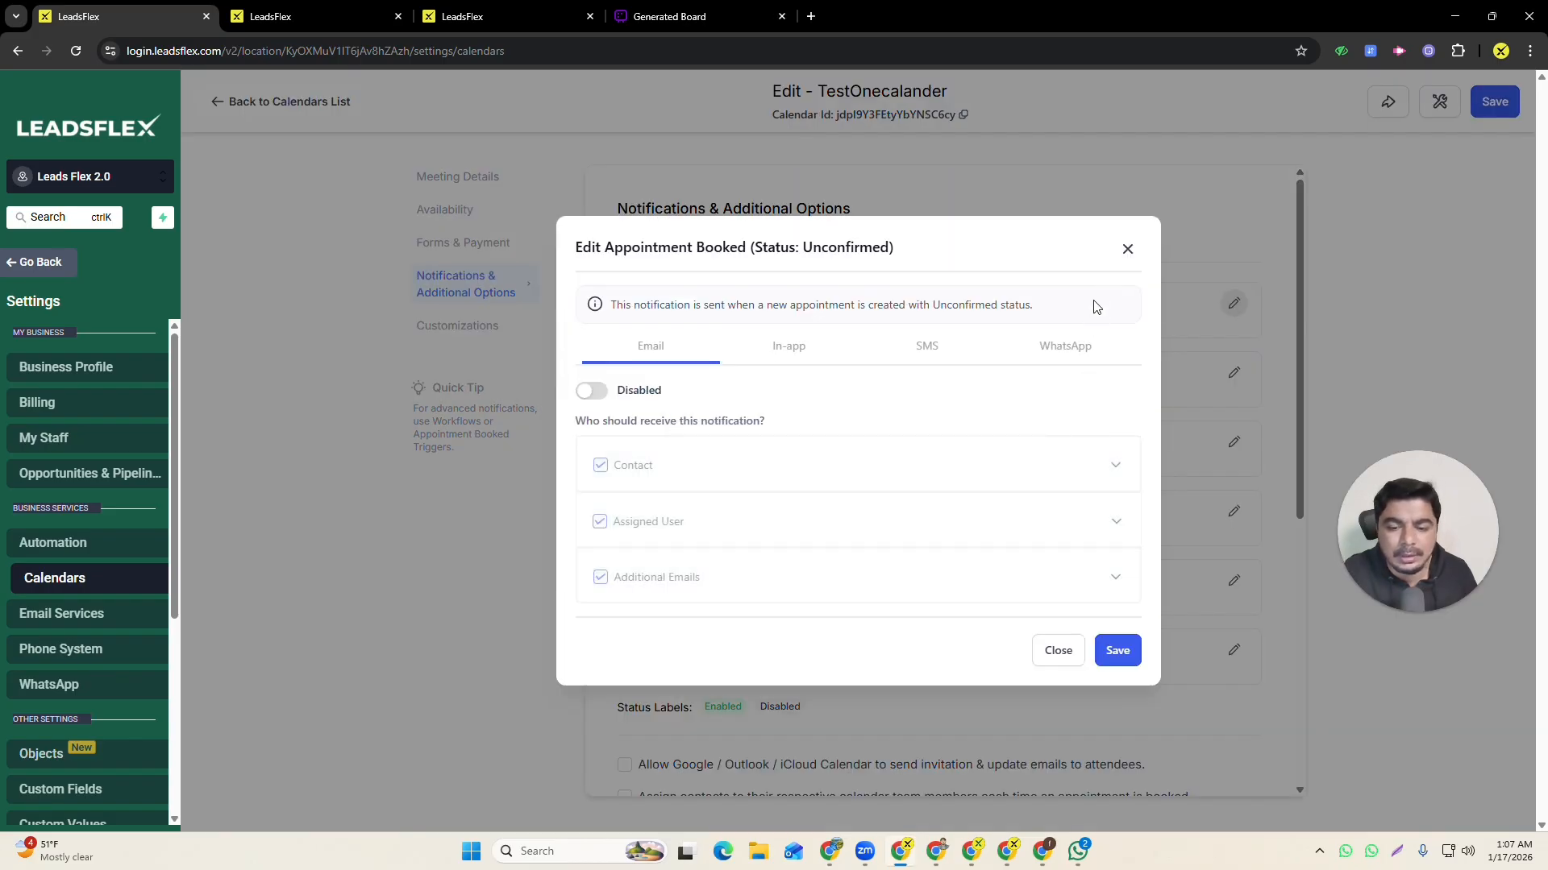
pyautogui.click(1128, 250)
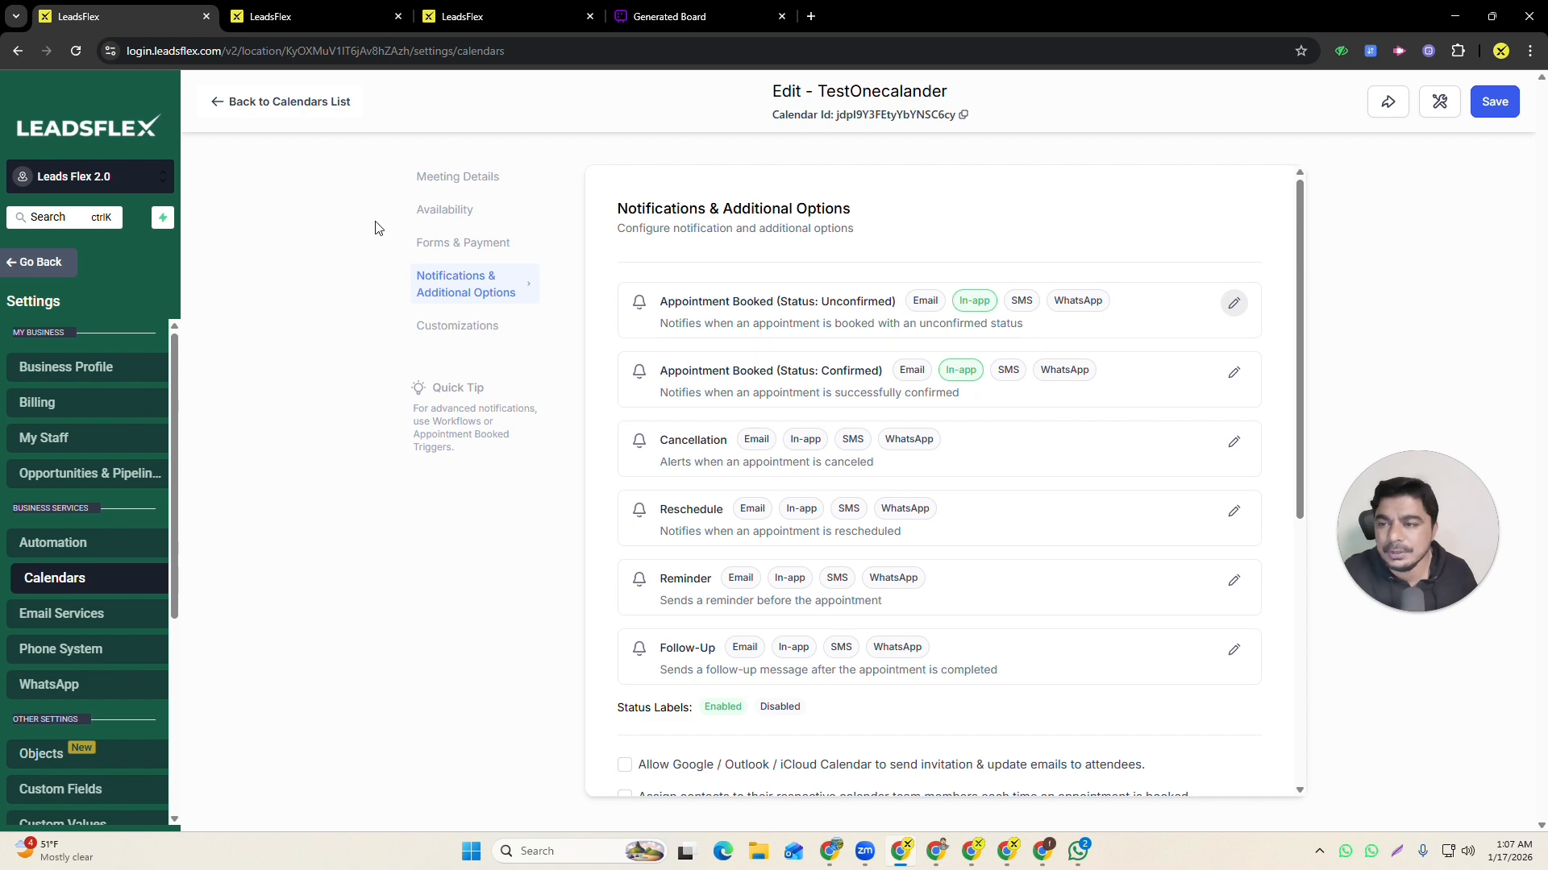
# - Leave the calendar editor and the account settings, and go to Opportunities
pyautogui.click(211, 102)
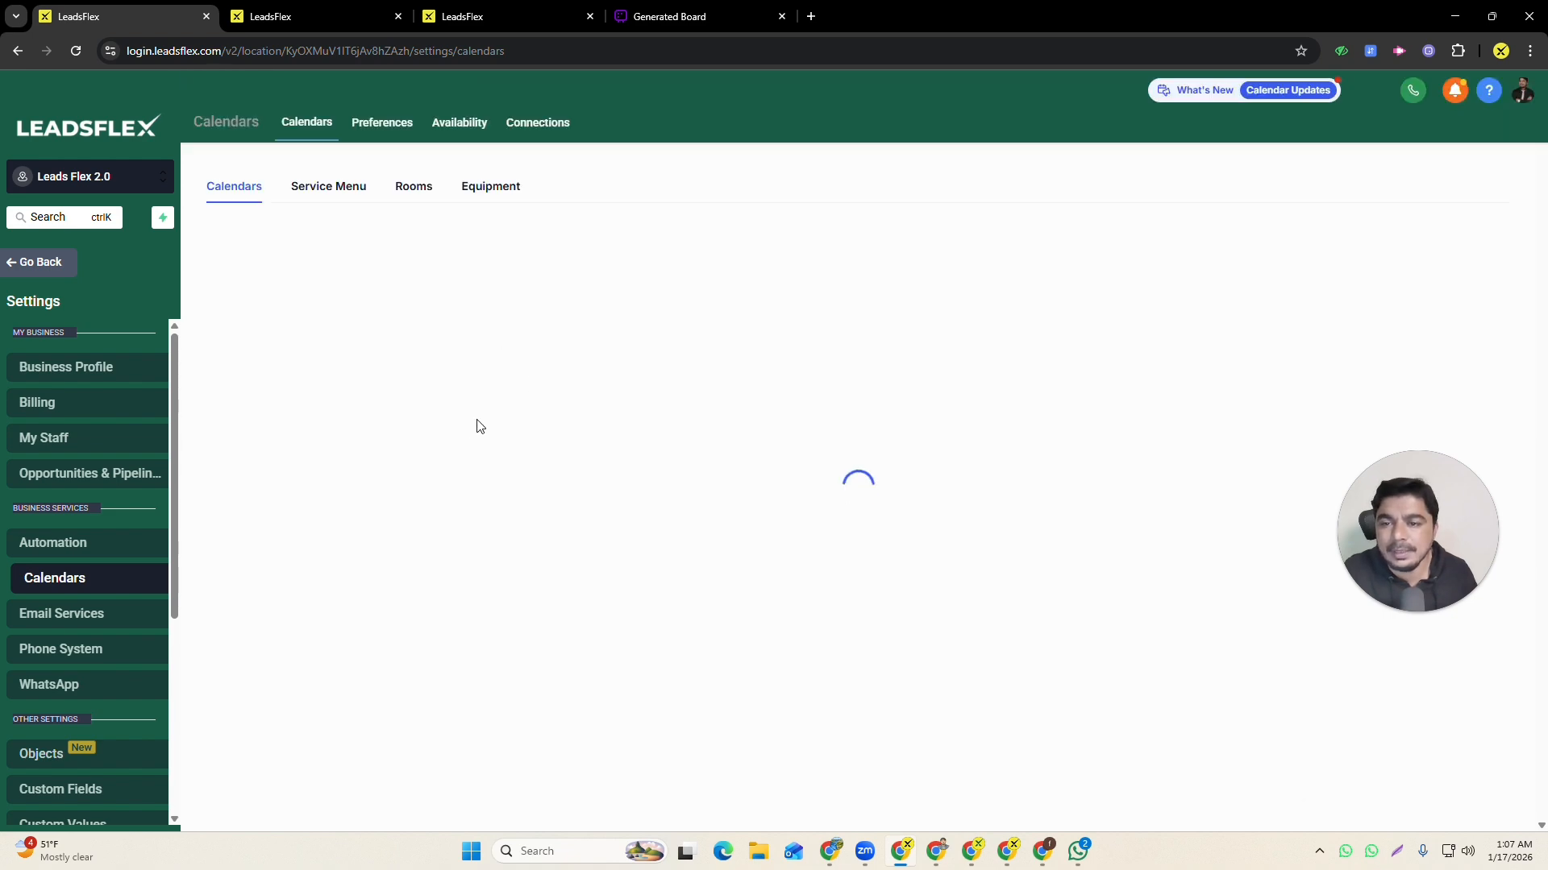
pyautogui.click(50, 271)
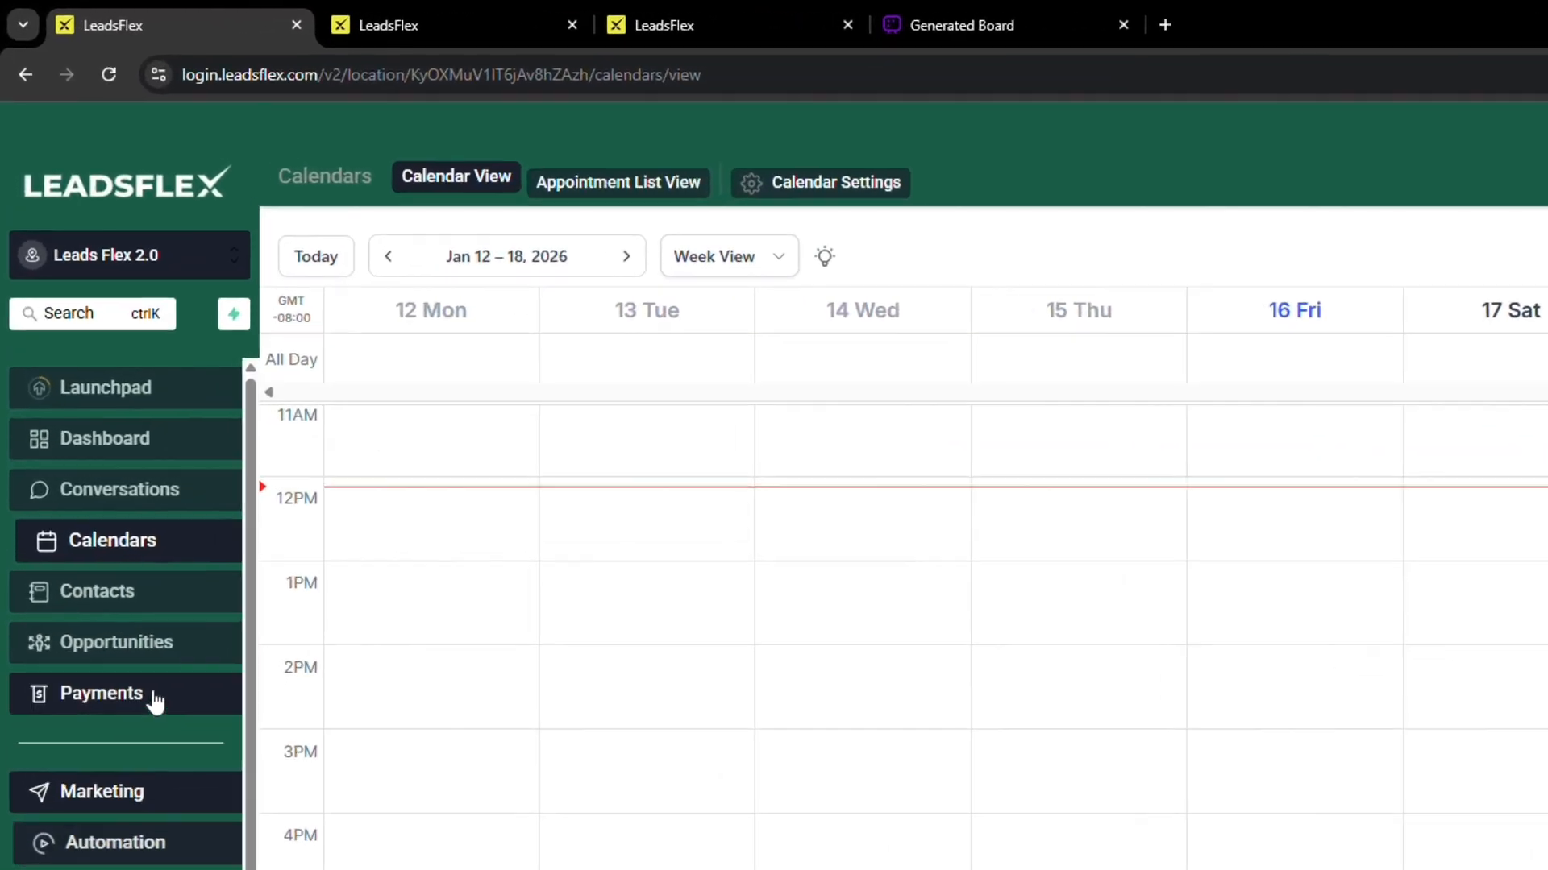
pyautogui.click(123, 643)
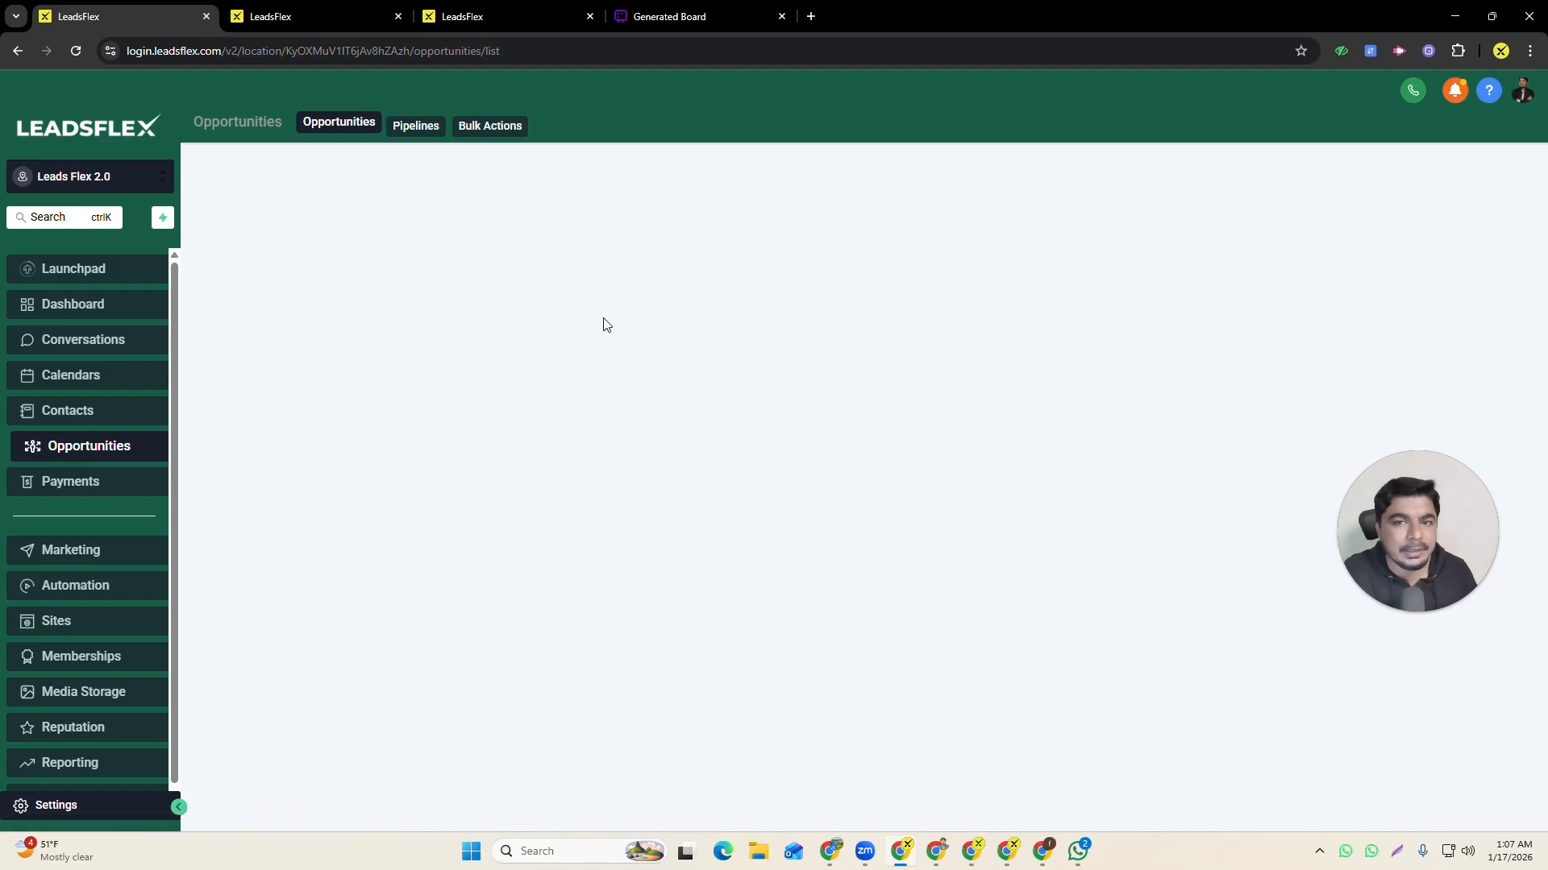
# - Switch to the Whimsical board and review its branches for calendar setup, calendar types, appointment status logic, and pipelines and stages
pyautogui.click(695, 16)
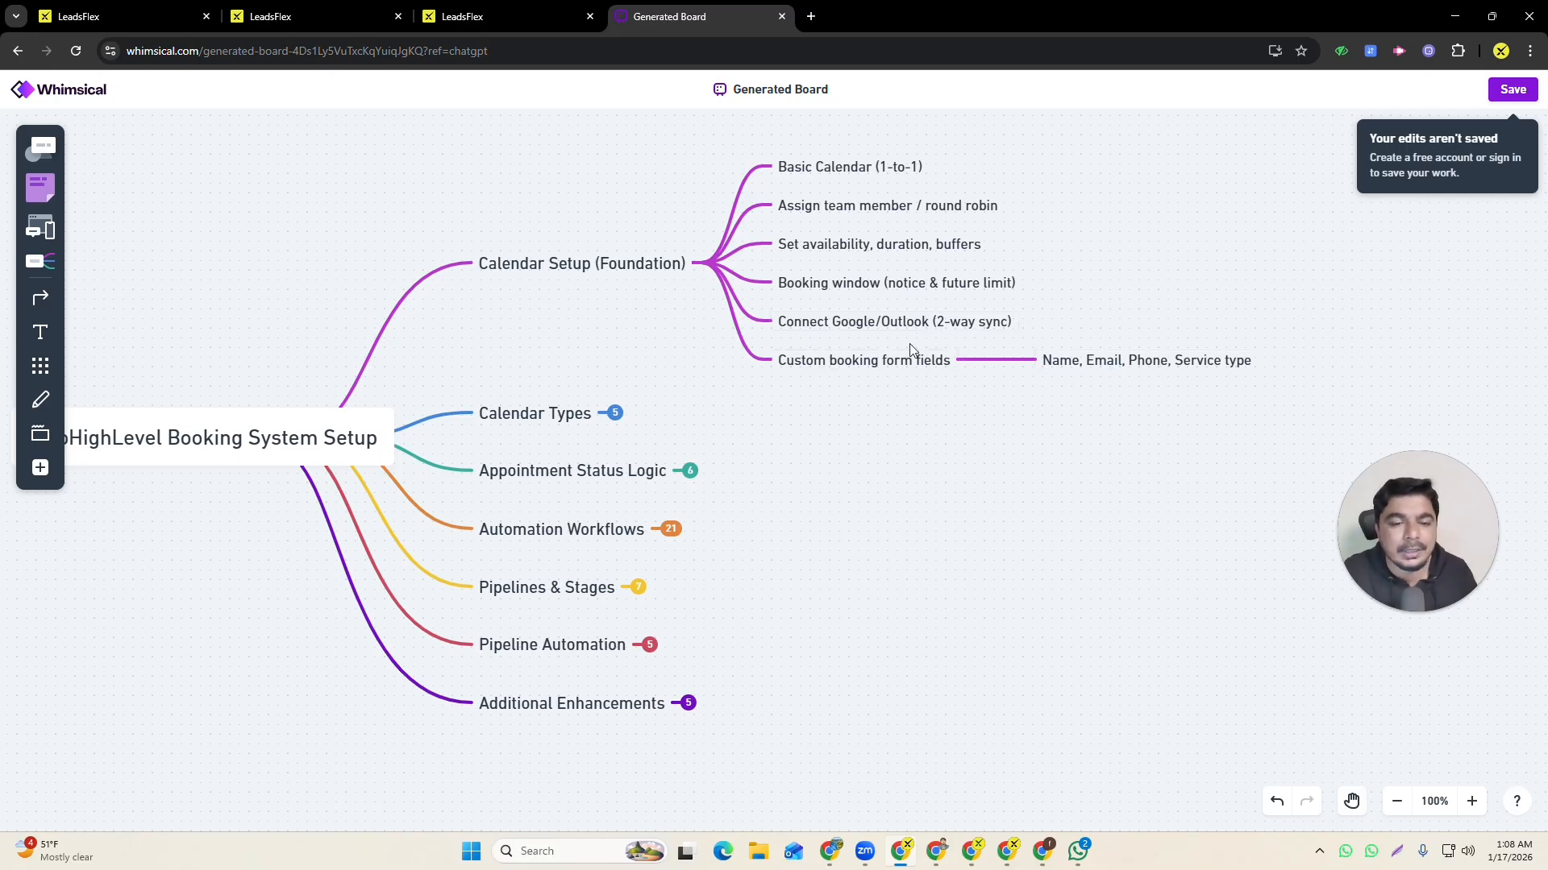
pyautogui.click(709, 264)
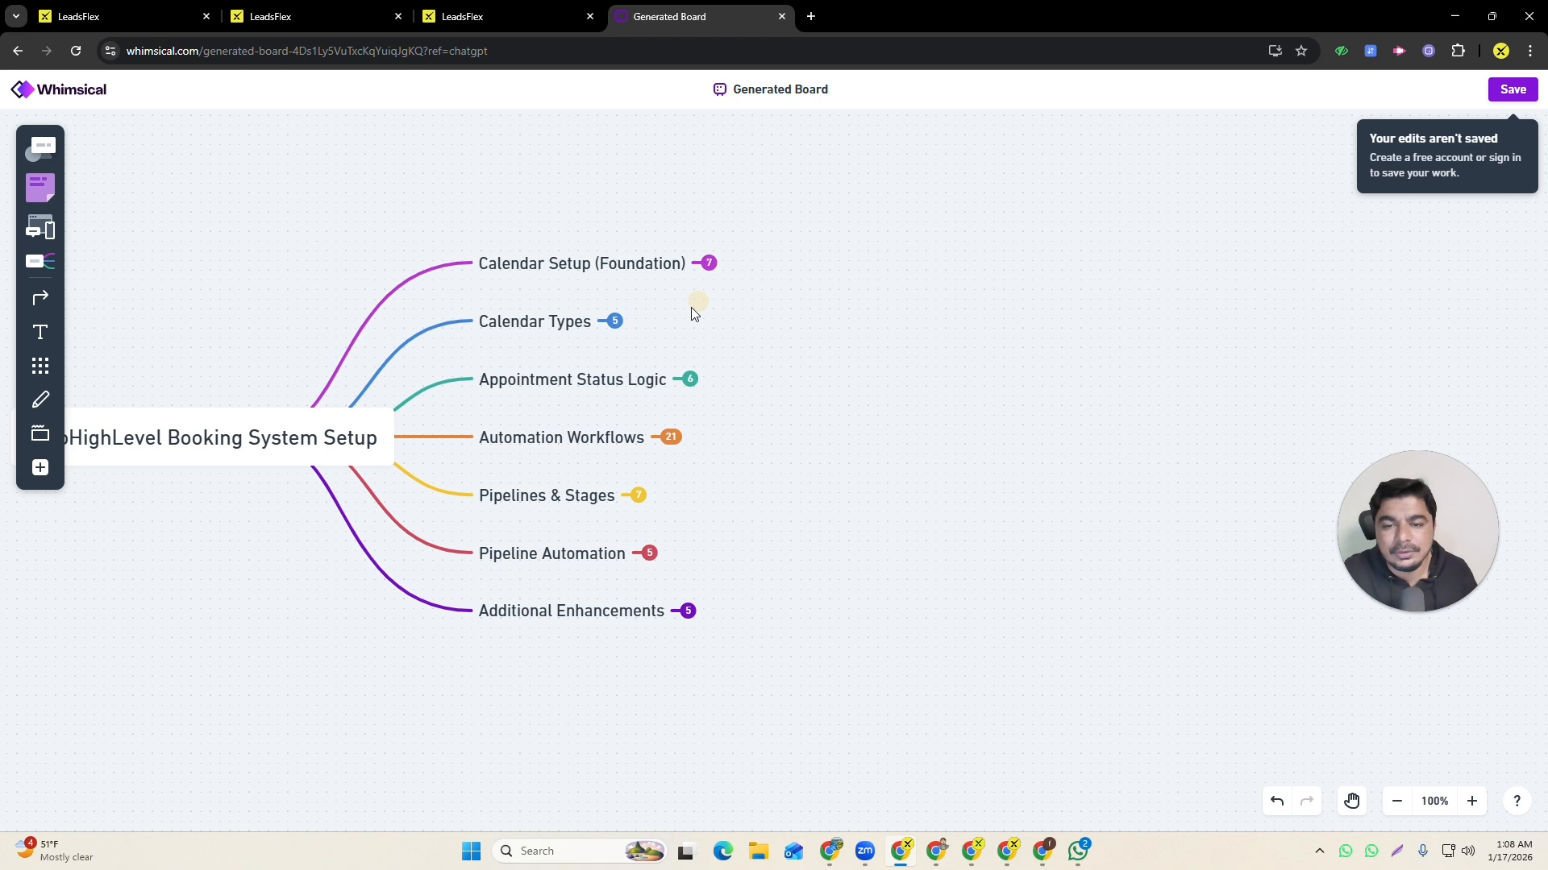
pyautogui.click(615, 322)
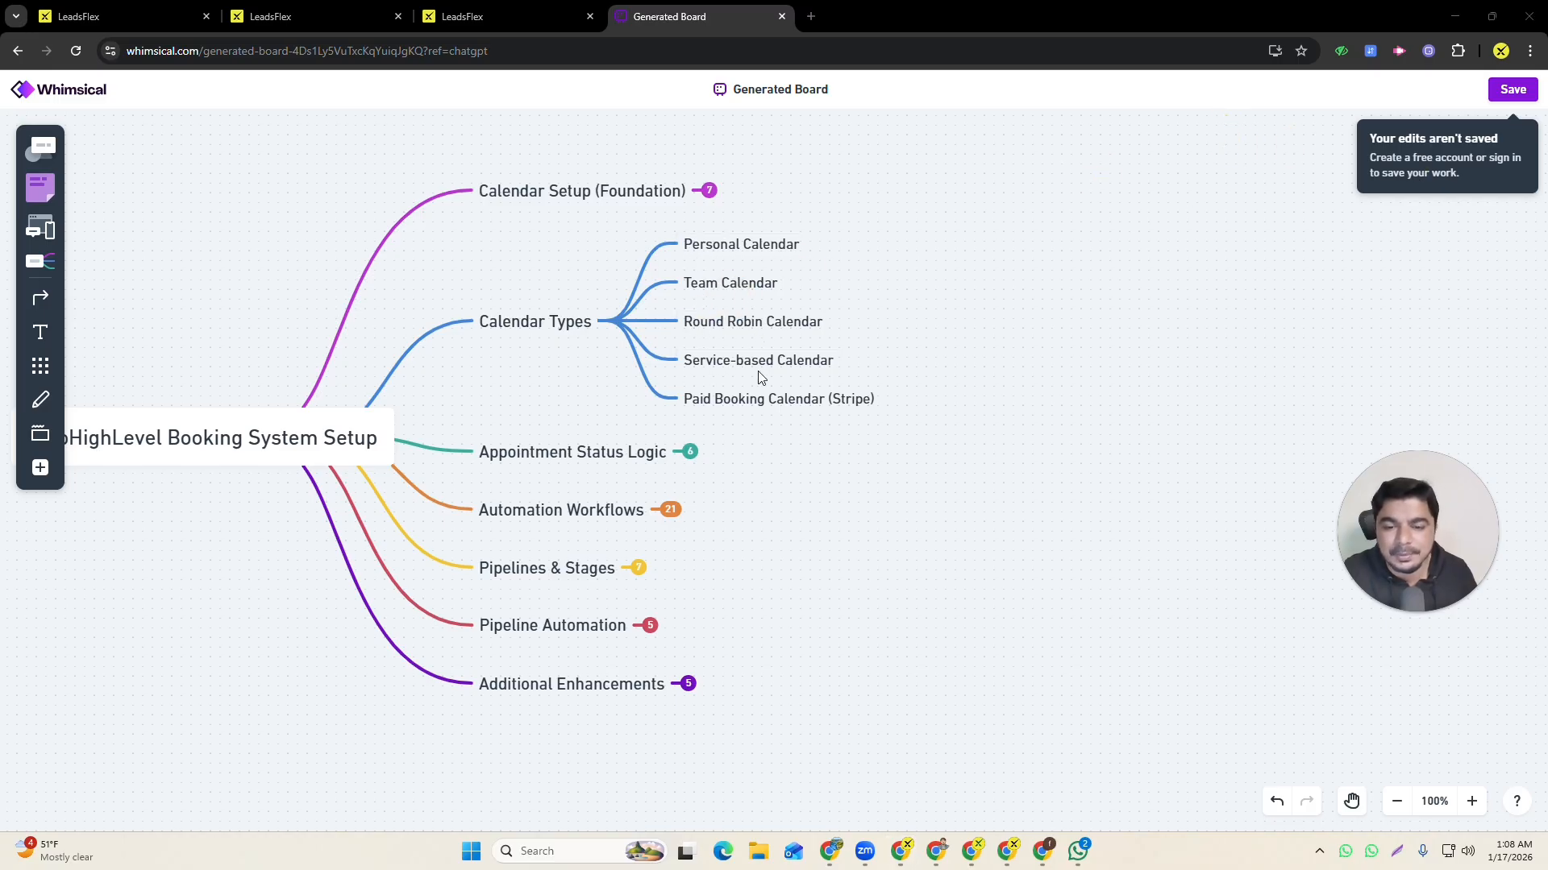
pyautogui.click(615, 322)
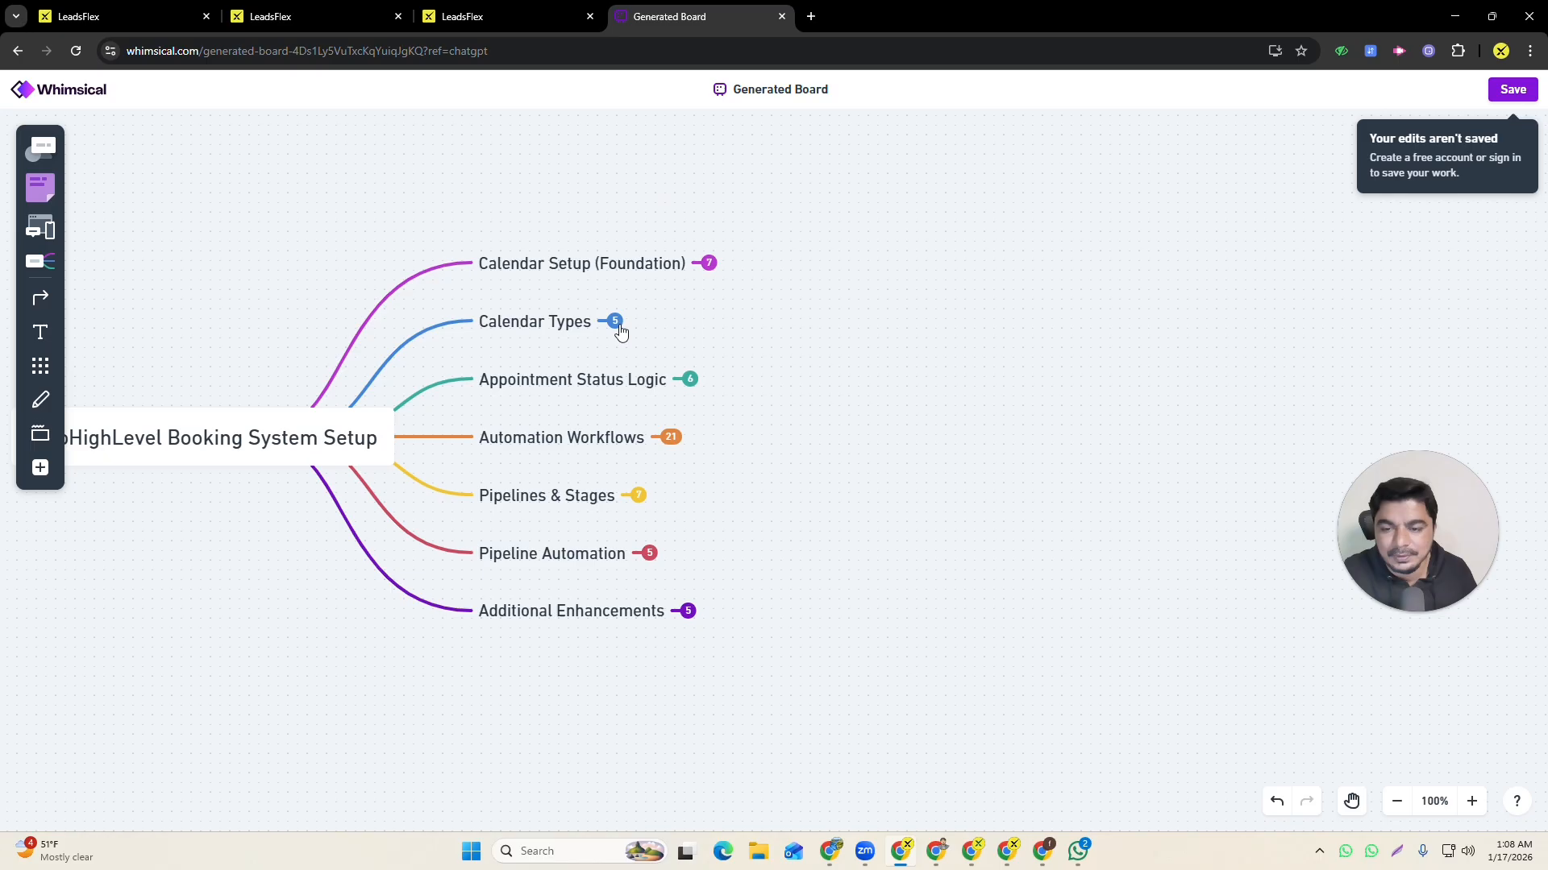
pyautogui.click(690, 381)
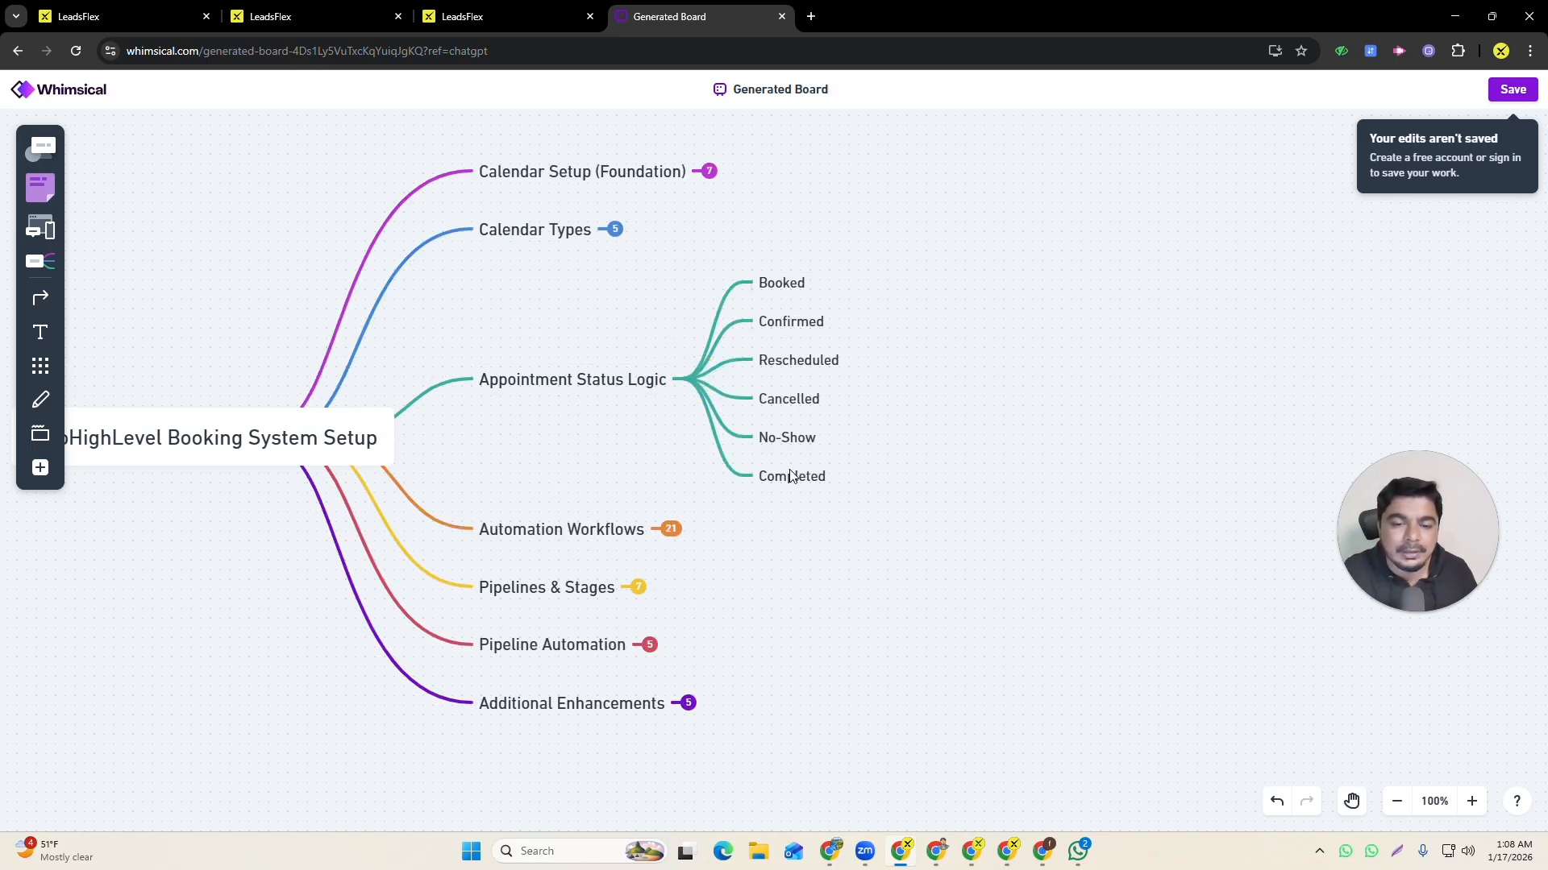
pyautogui.click(681, 379)
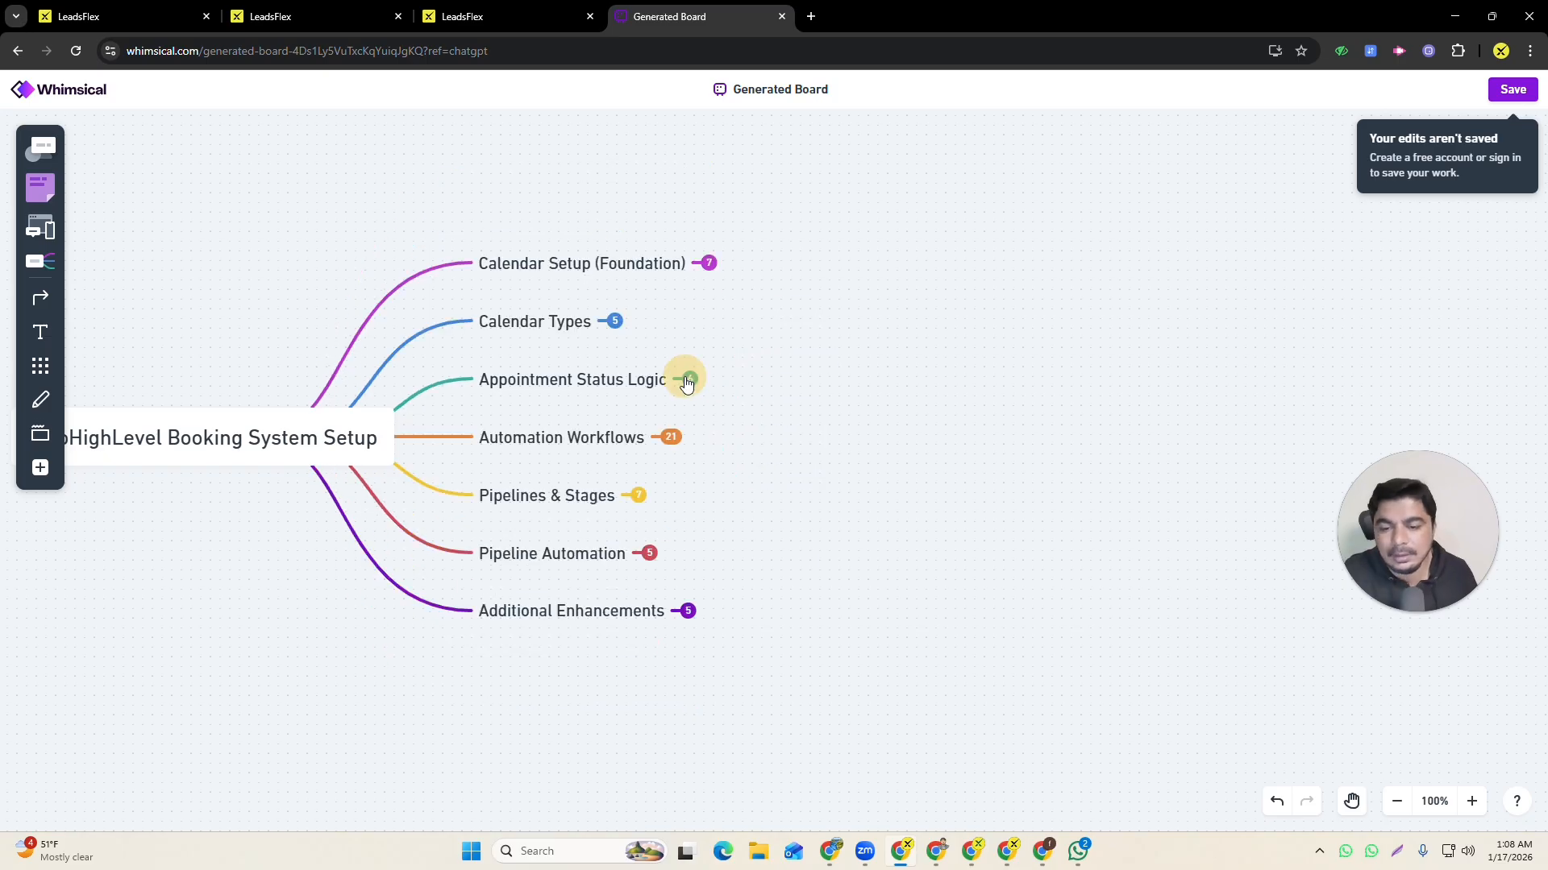
pyautogui.click(638, 497)
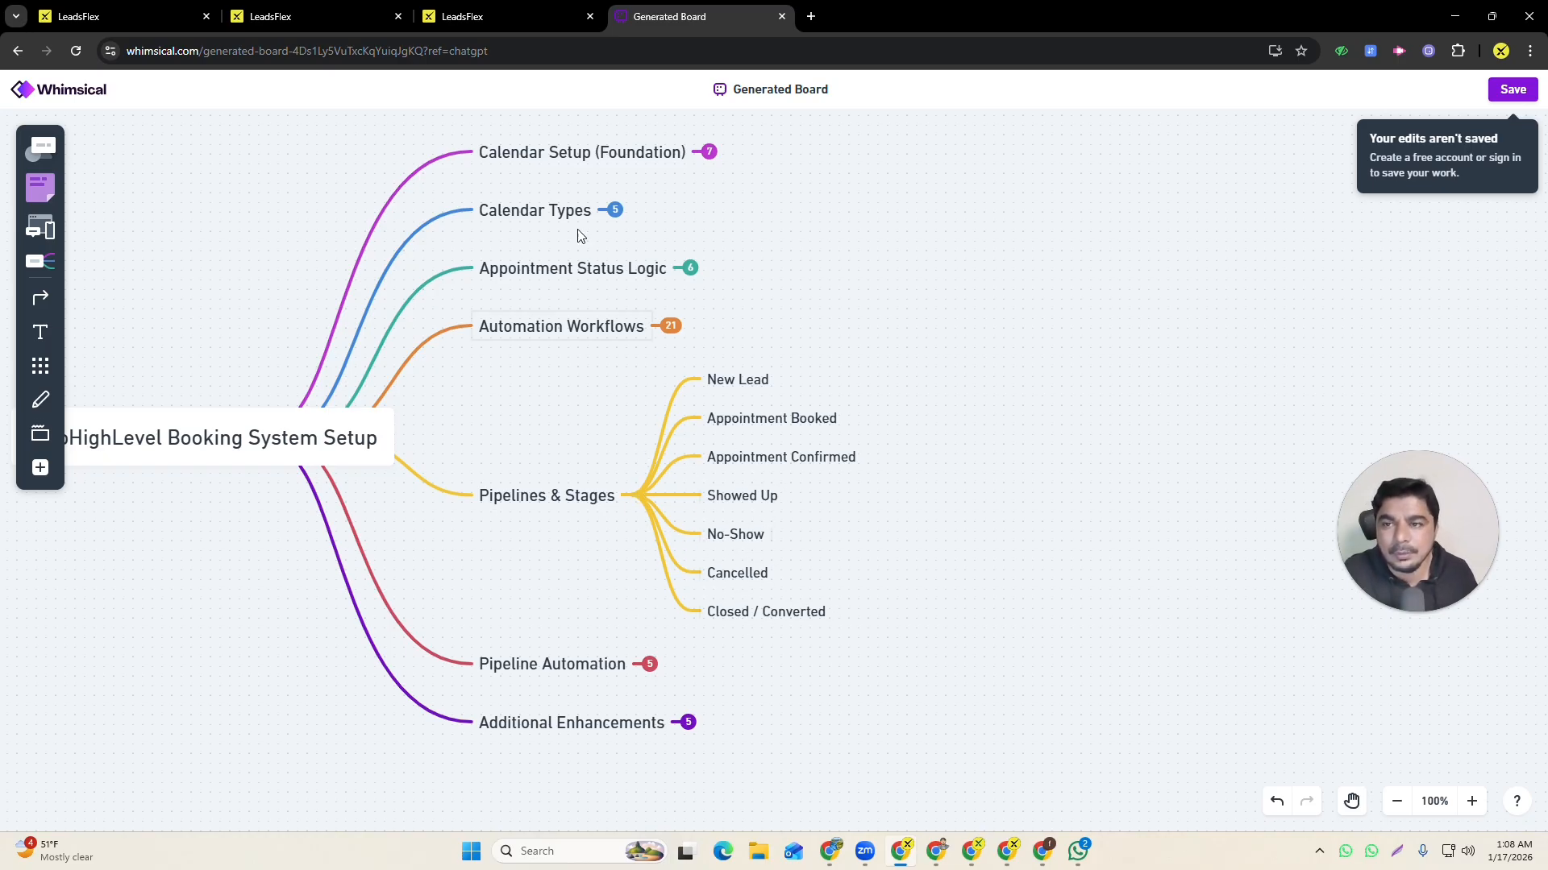
# - Switch back to LeadsFlex, close the browser tab with the My Staff page, and show the Appointment pipeline in Opportunities
pyautogui.click(500, 13)
pyautogui.click(348, 8)
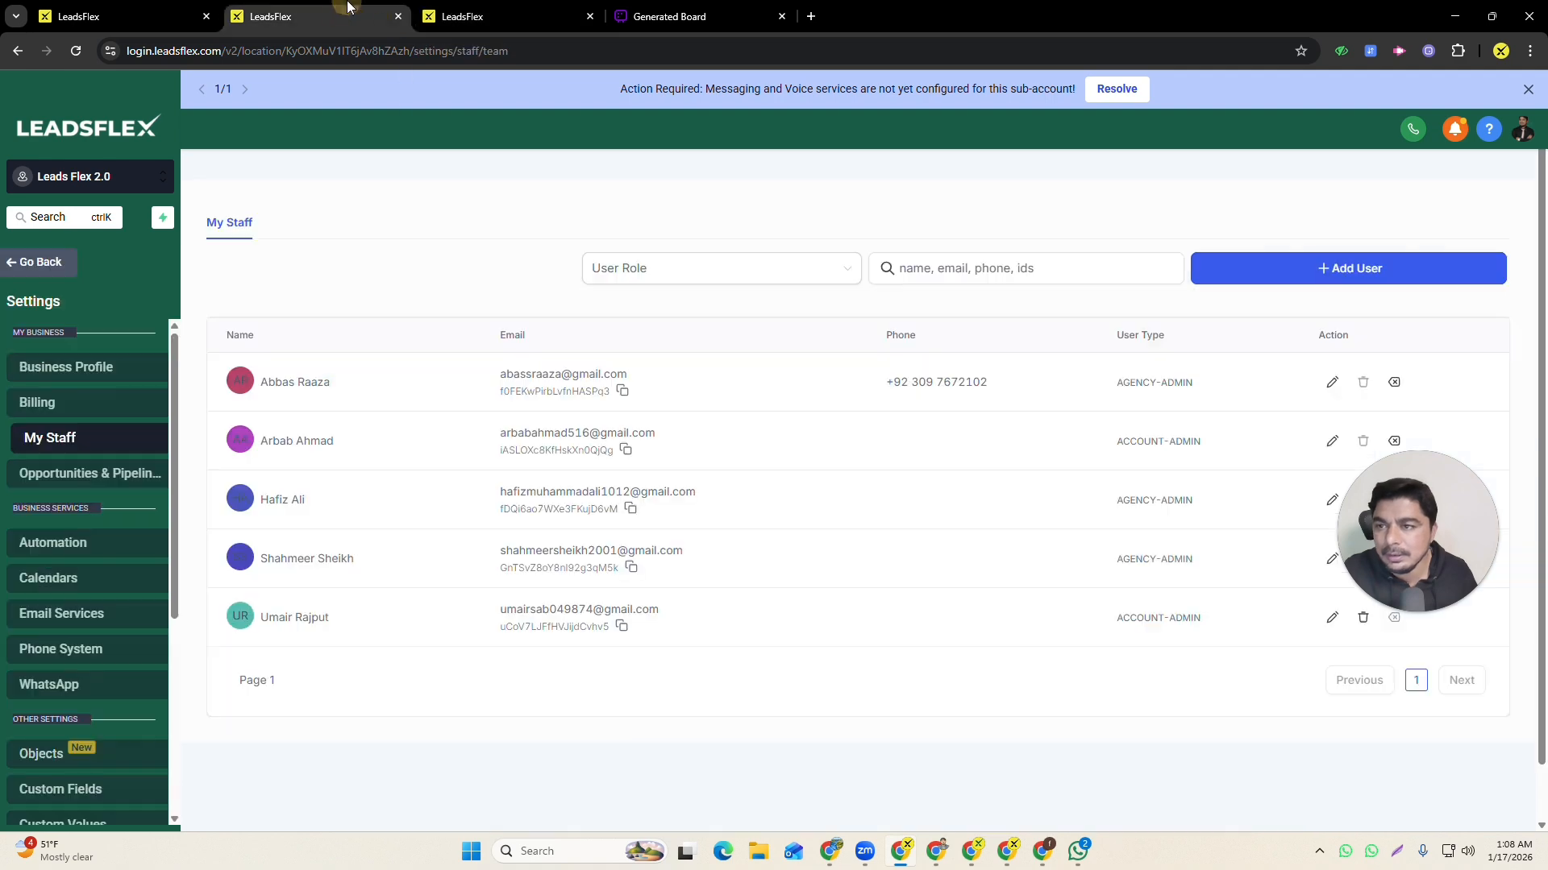
pyautogui.click(155, 11)
pyautogui.click(379, 14)
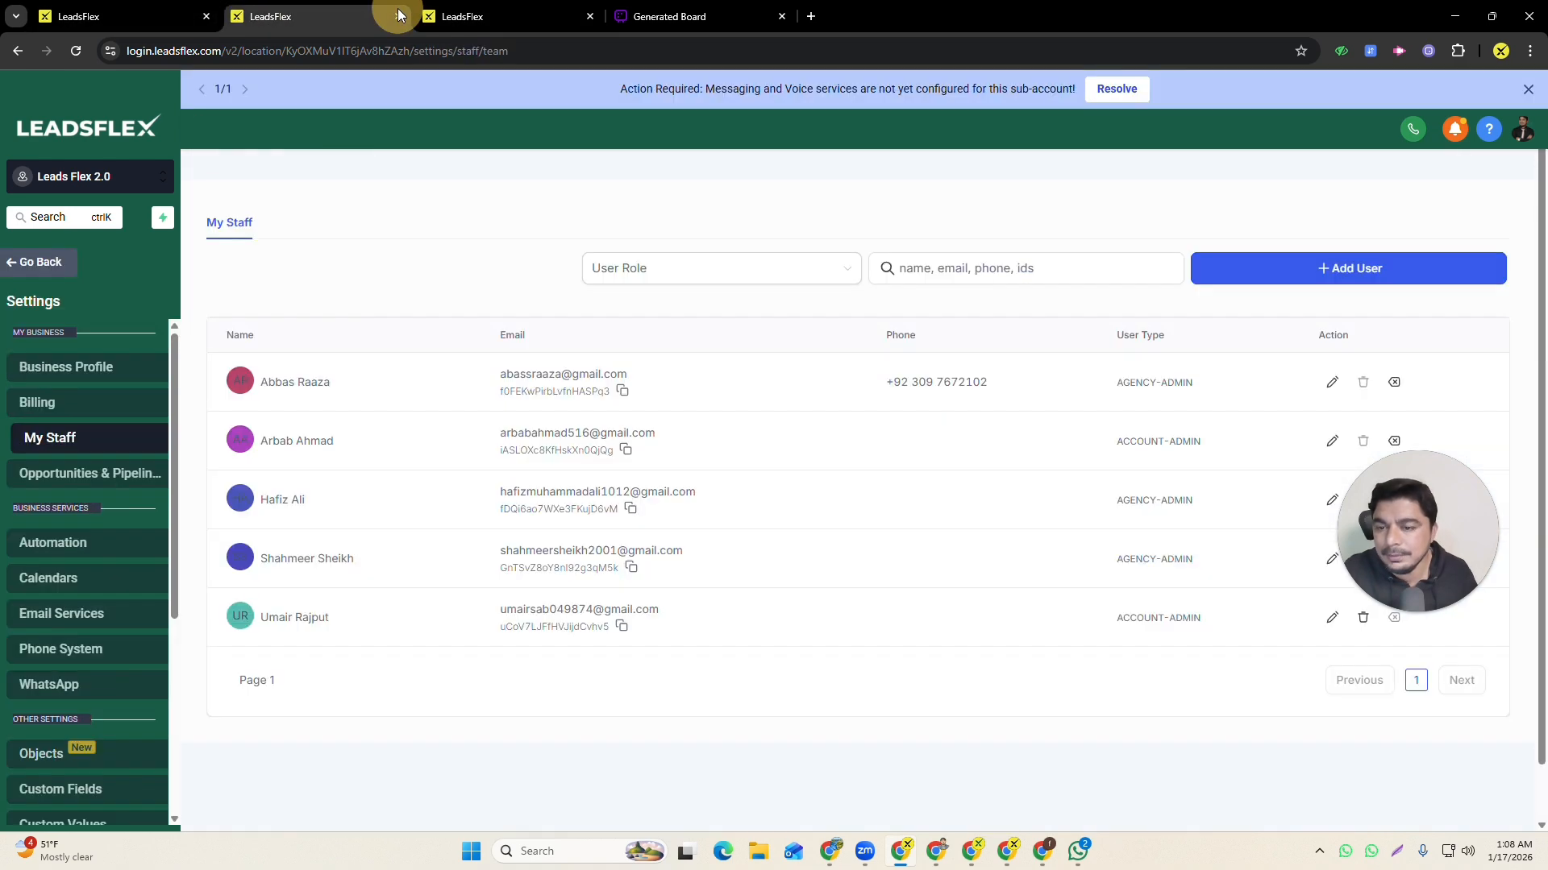
pyautogui.click(398, 15)
pyautogui.click(121, 16)
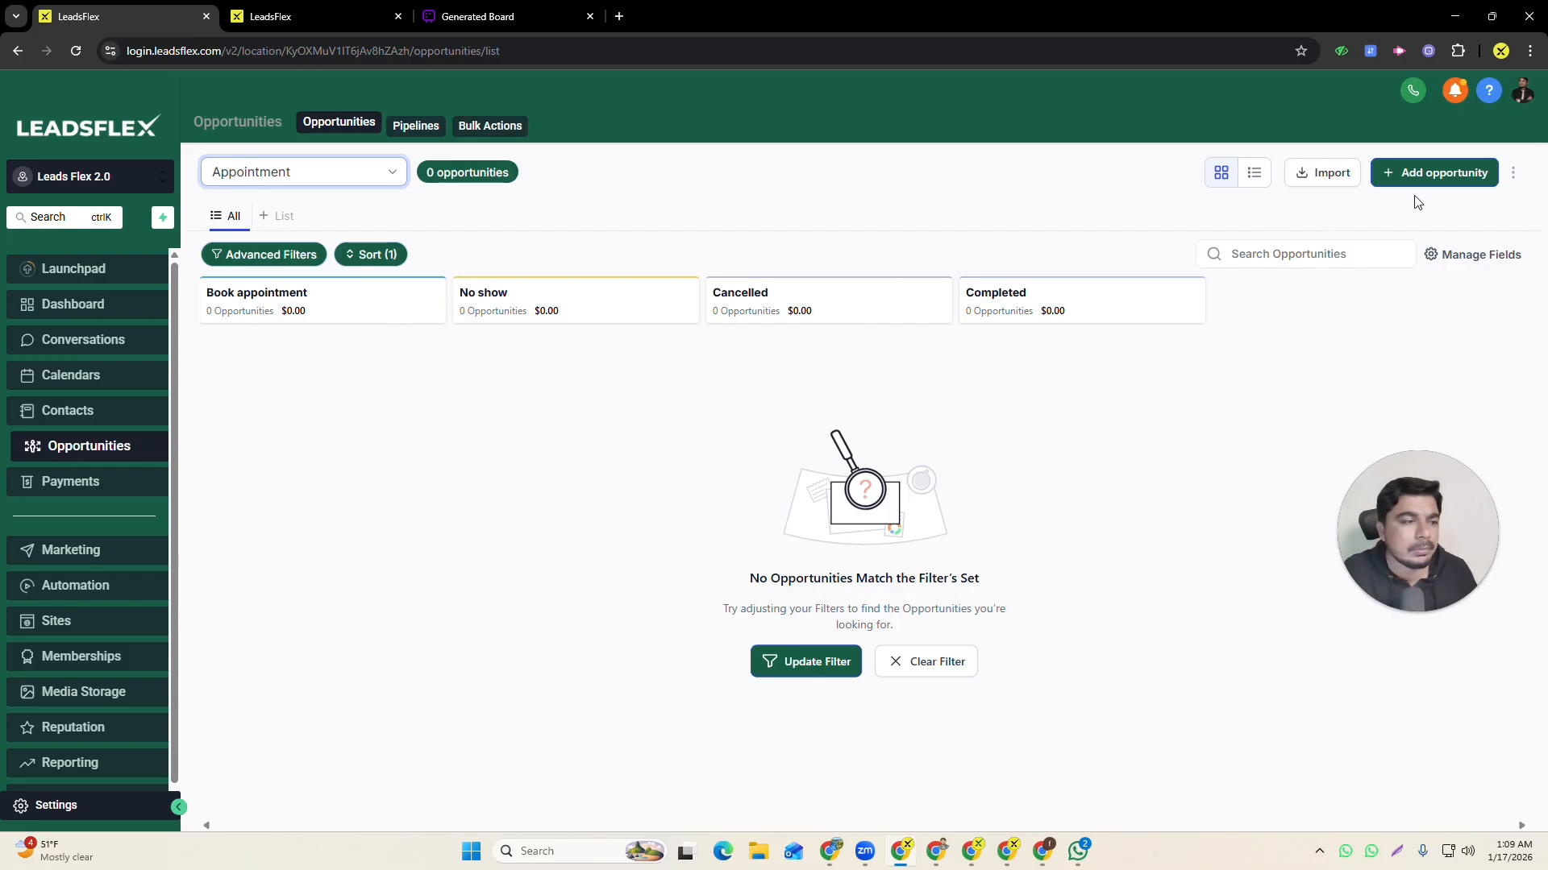
# - Look over the opportunity card's layout and field options, and open the Appointment pipeline's smart tags page
pyautogui.click(1481, 254)
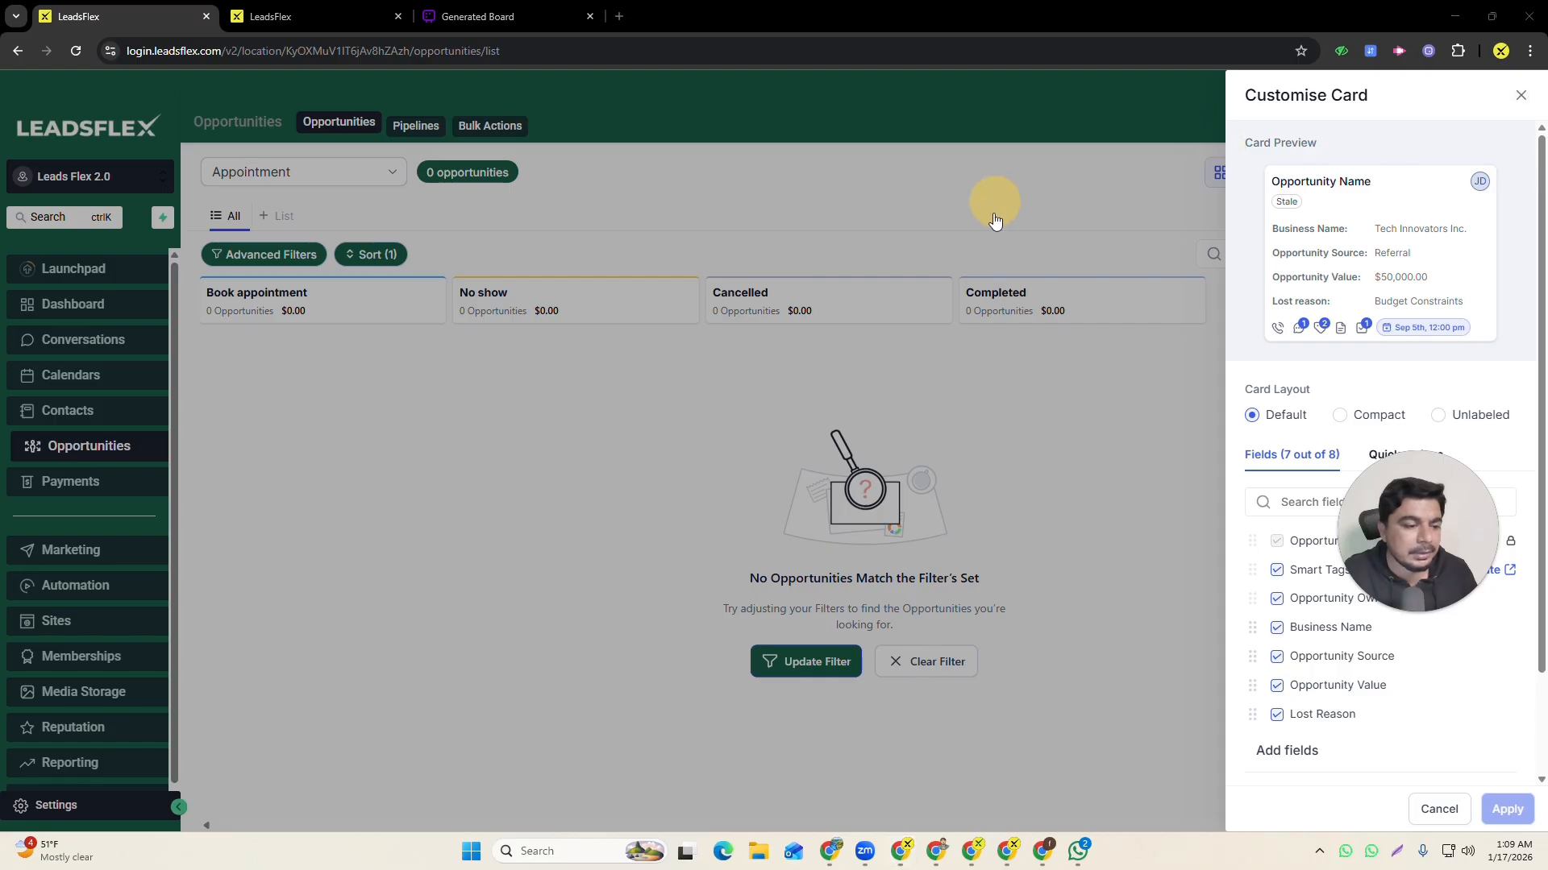
pyautogui.scroll(-2, 1355, 549)
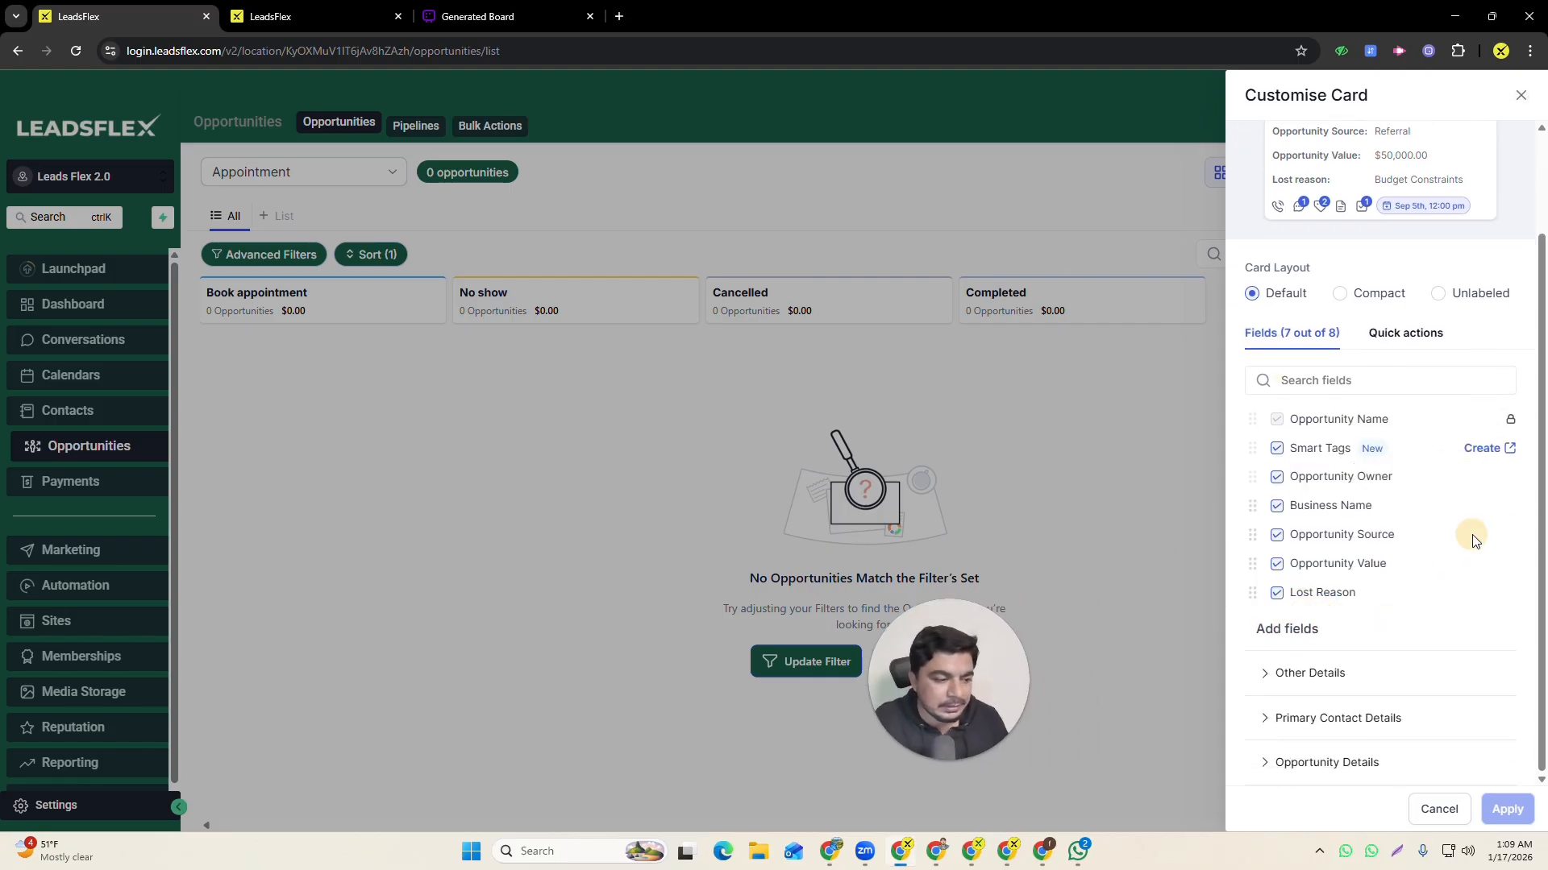
pyautogui.click(1483, 448)
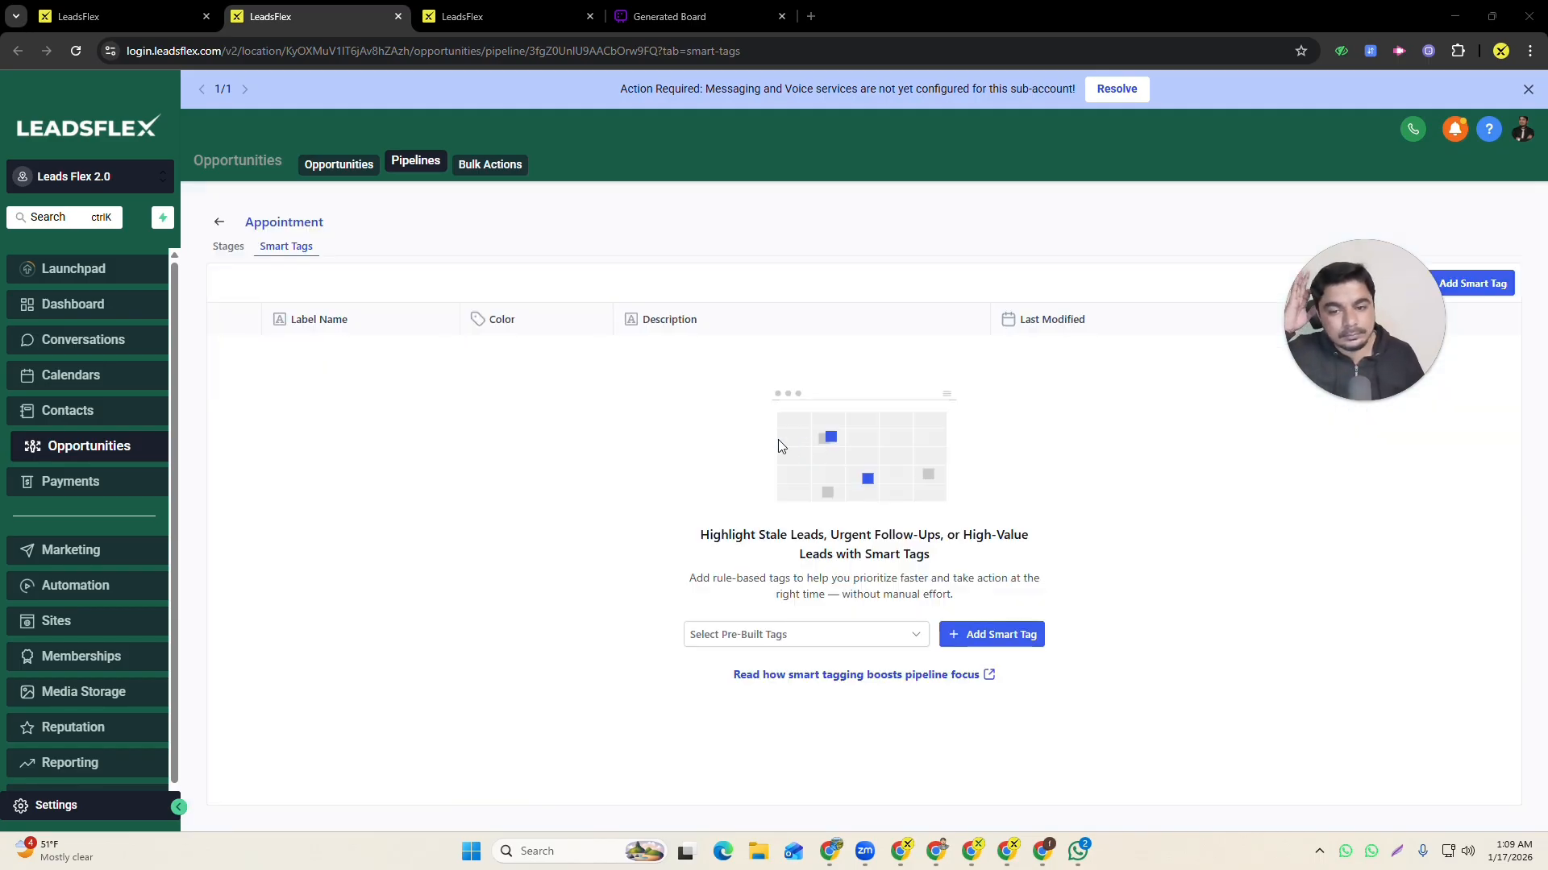
# - Open the Appointment pipeline for editing, add a stage named New Leads and place it ahead of Book appointment
pyautogui.click(215, 226)
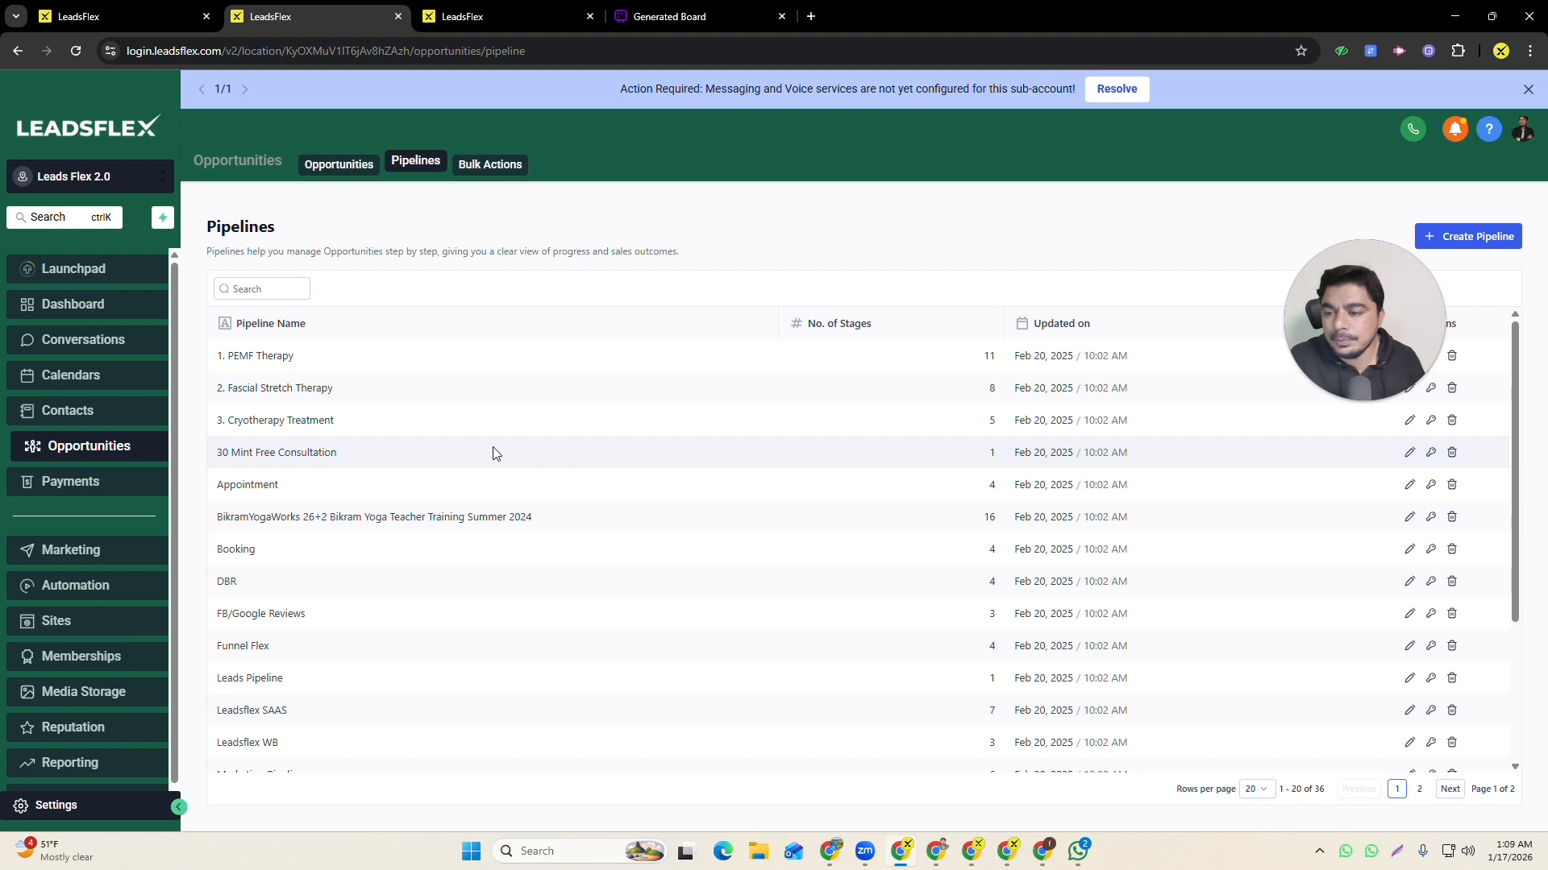
pyautogui.click(1407, 484)
pyautogui.click(290, 479)
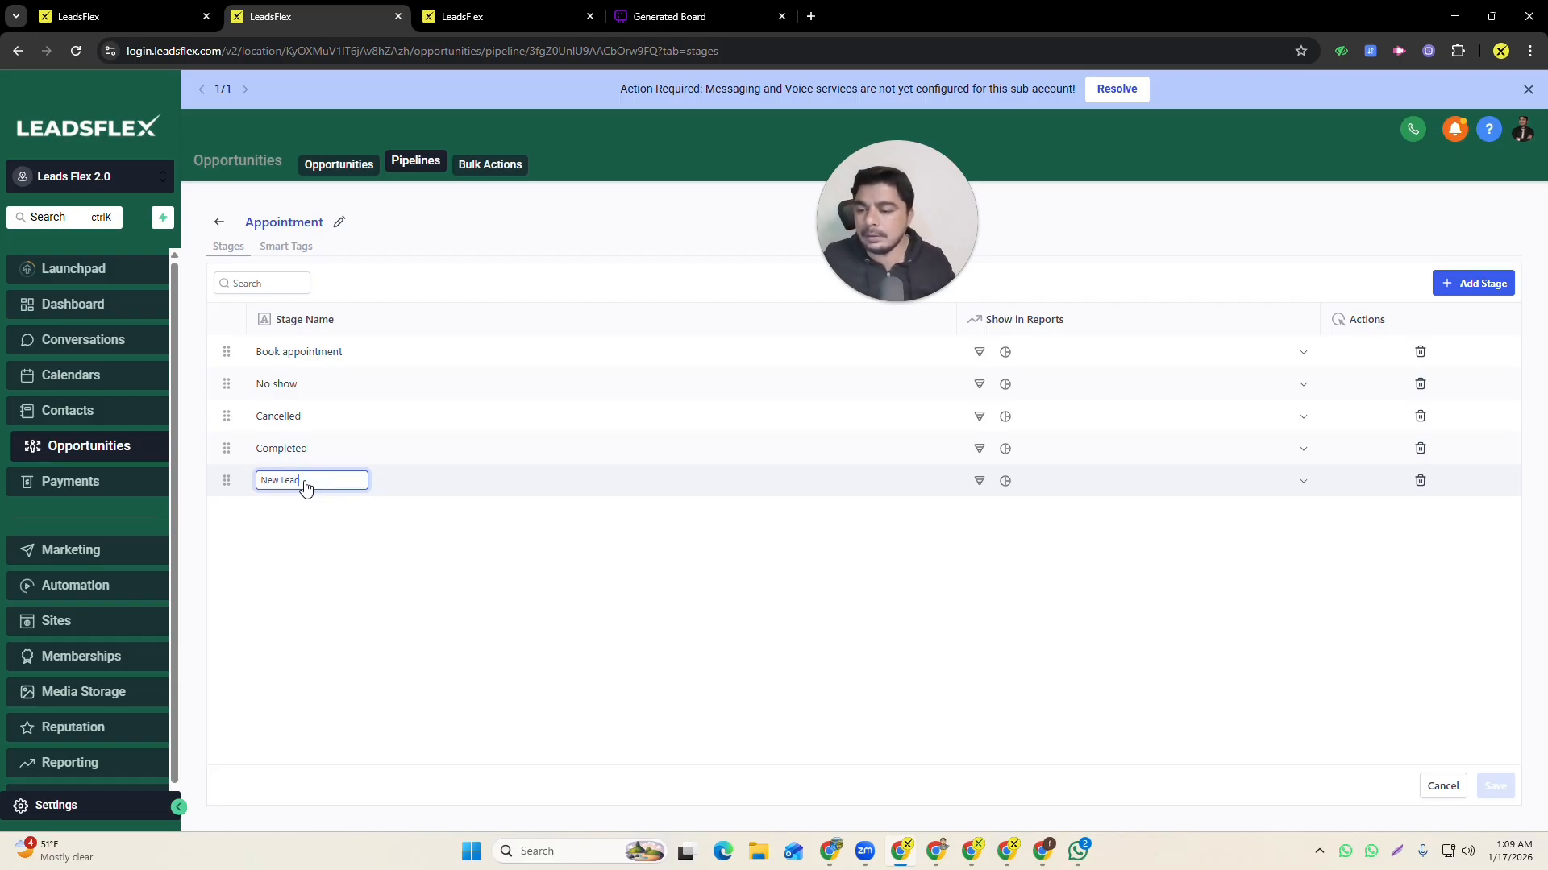
pyautogui.moveTo(312, 506); pyautogui.dragTo(309, 342)
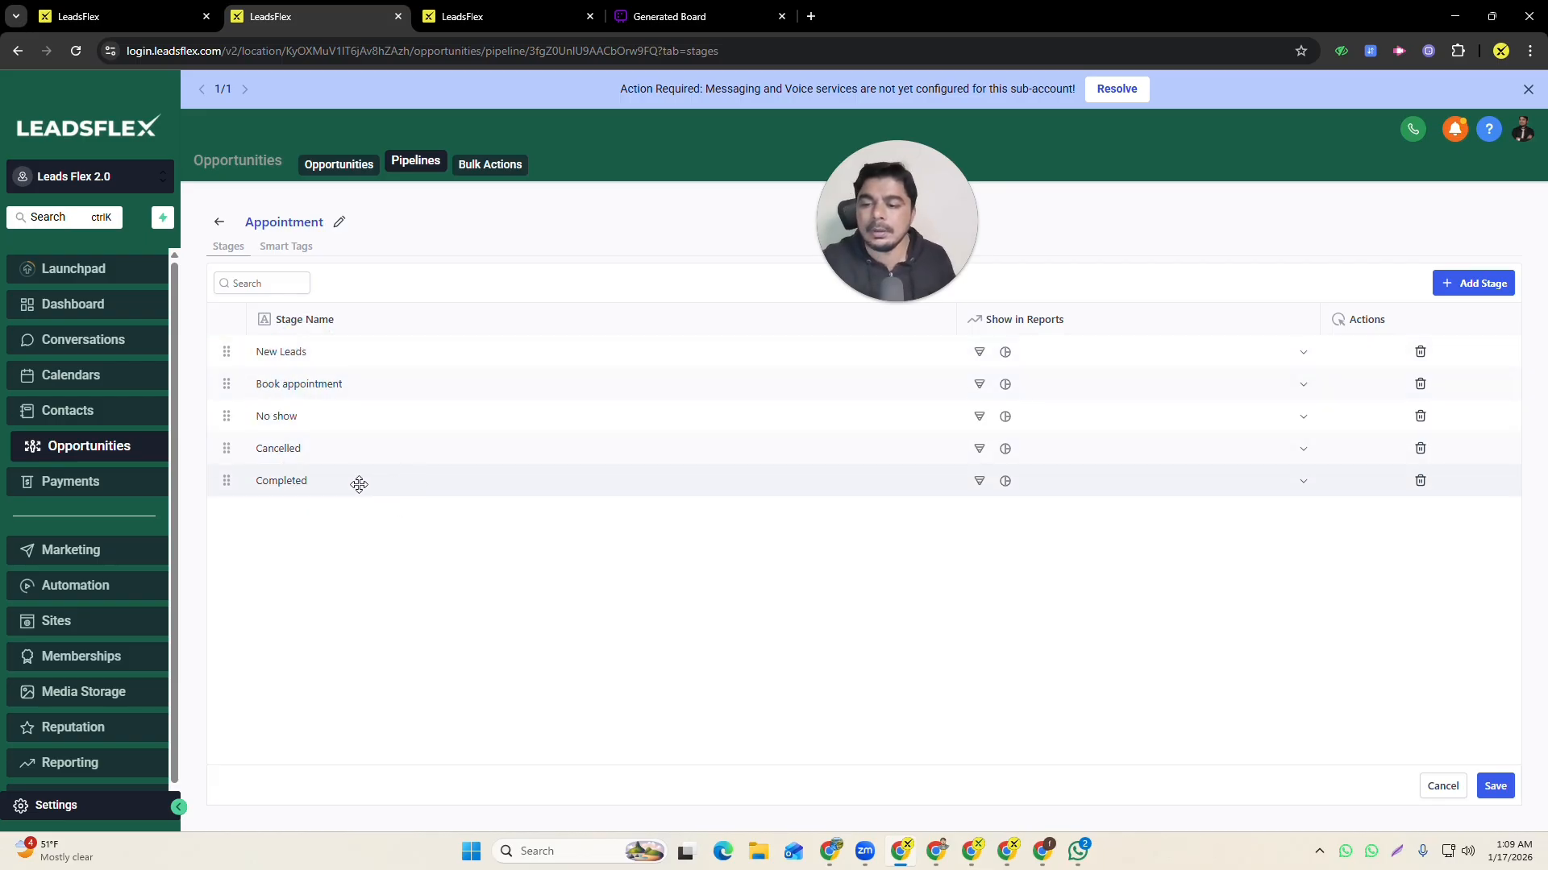
pyautogui.click(1471, 283)
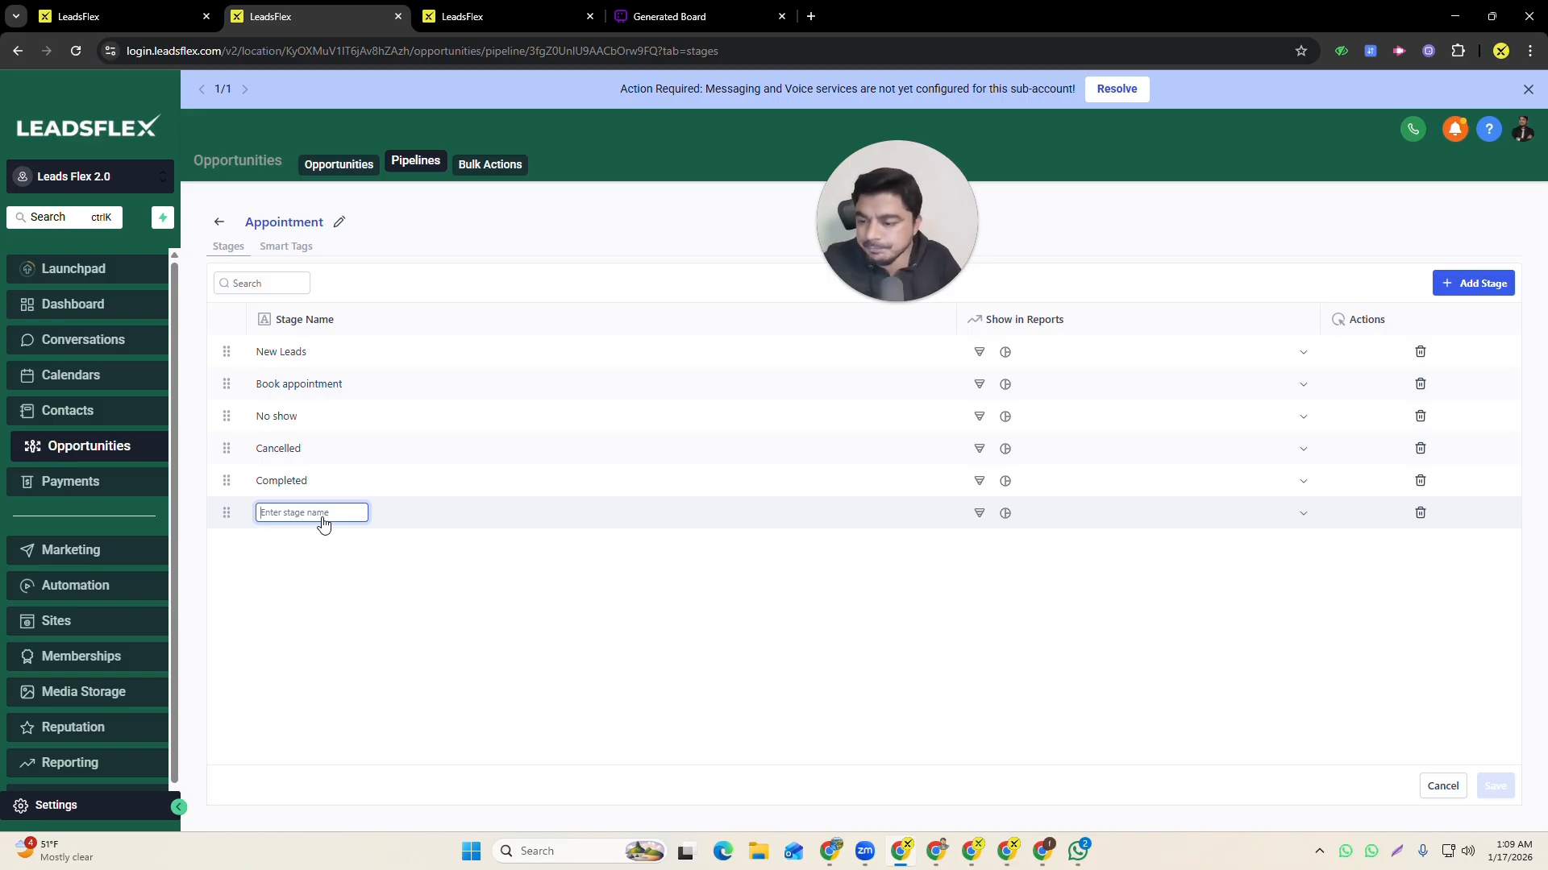
pyautogui.click(1420, 513)
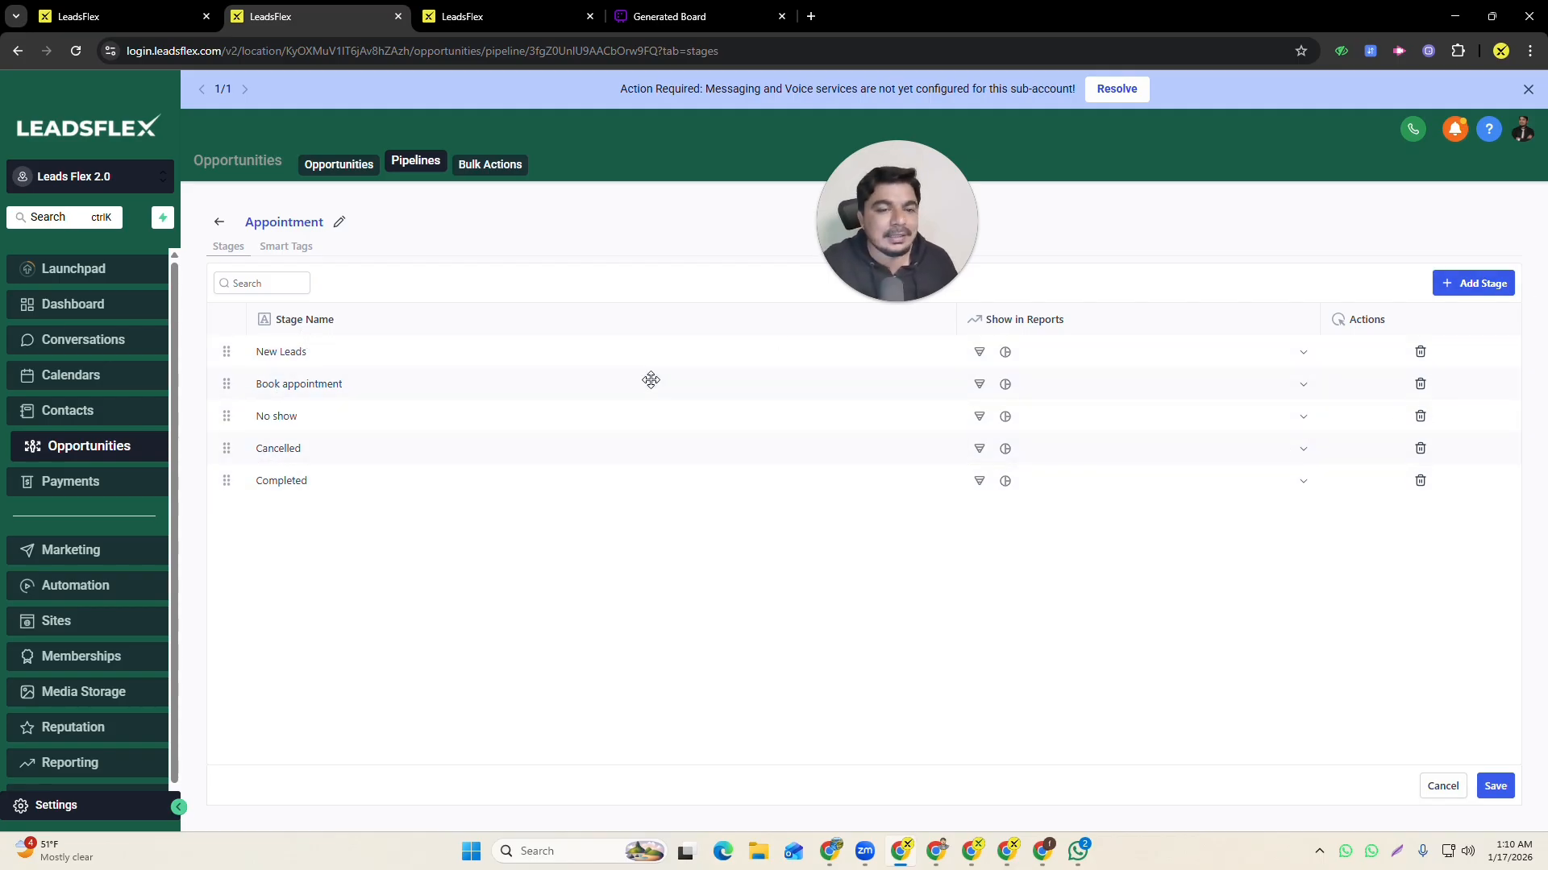
pyautogui.click(220, 223)
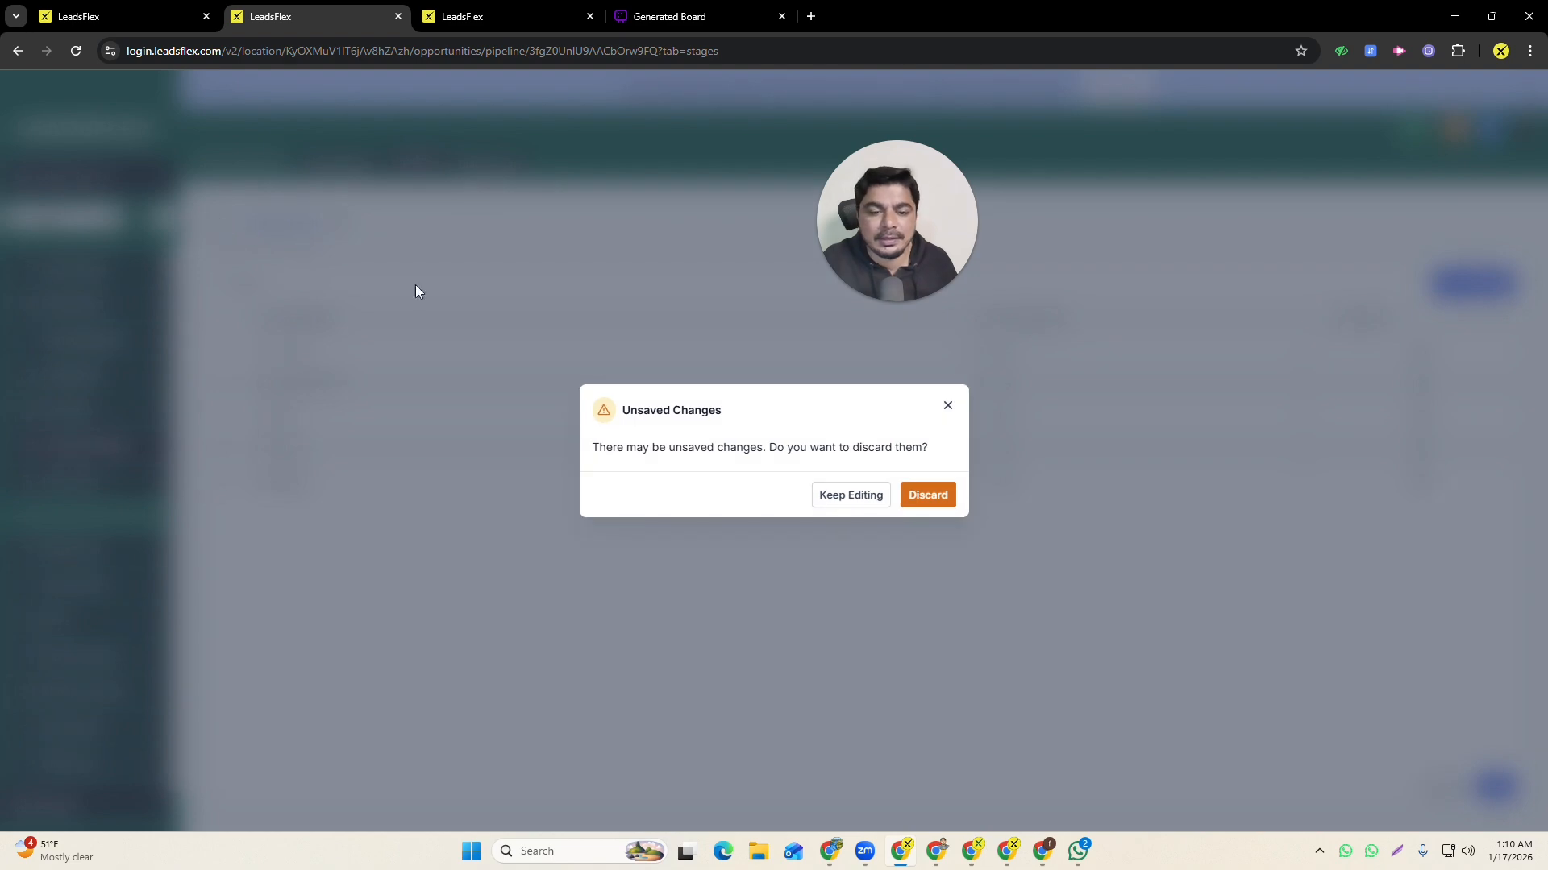
pyautogui.click(948, 407)
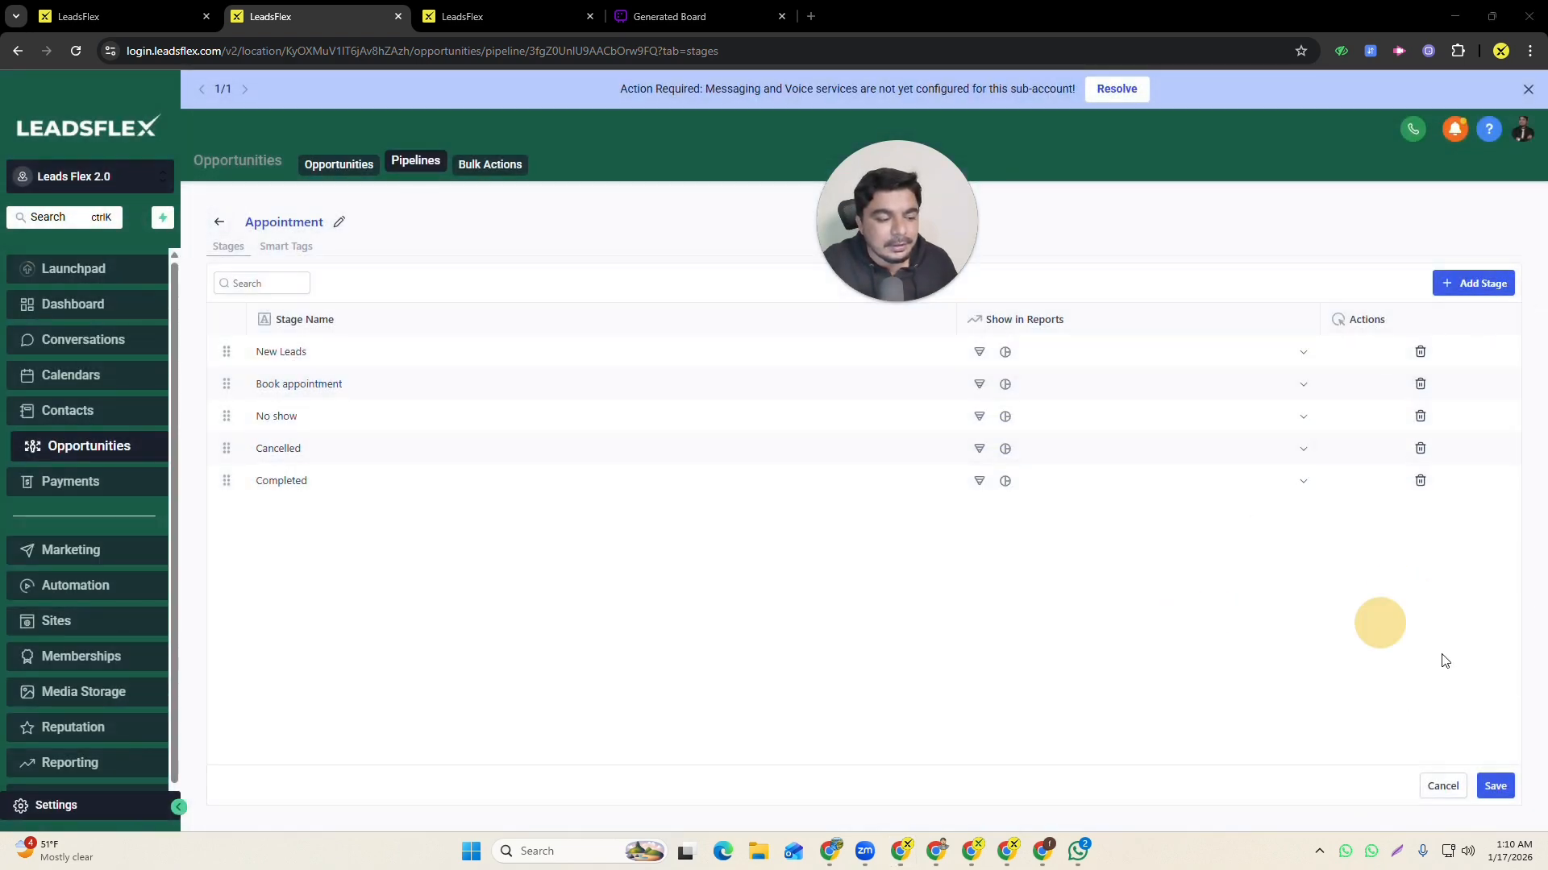
# - Save the Appointment pipeline's stages and open the list of automation workflows
pyautogui.click(1494, 785)
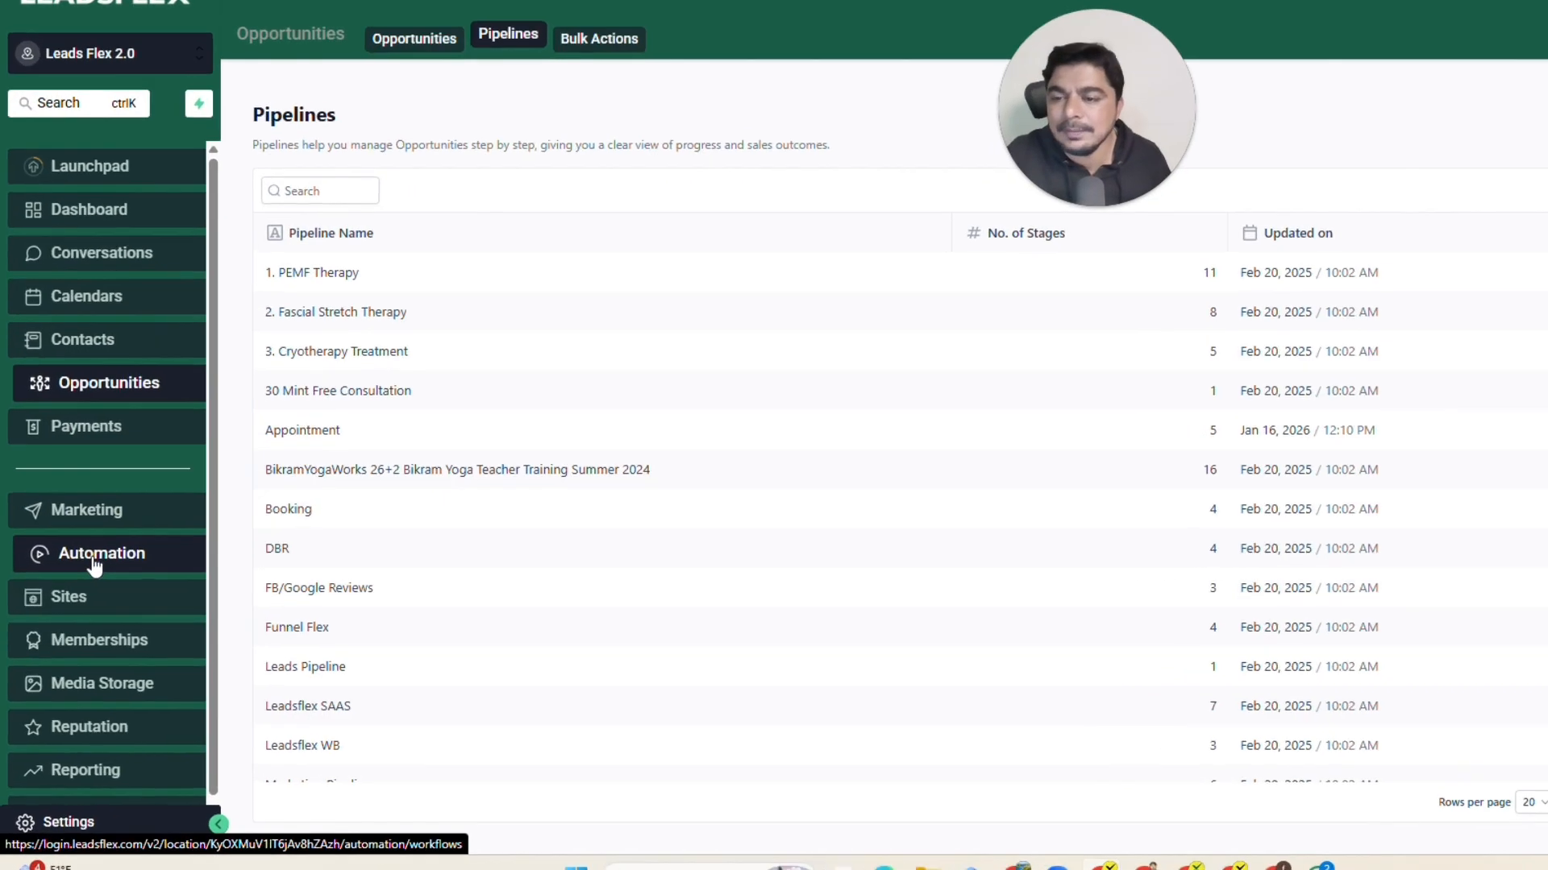
pyautogui.click(95, 564)
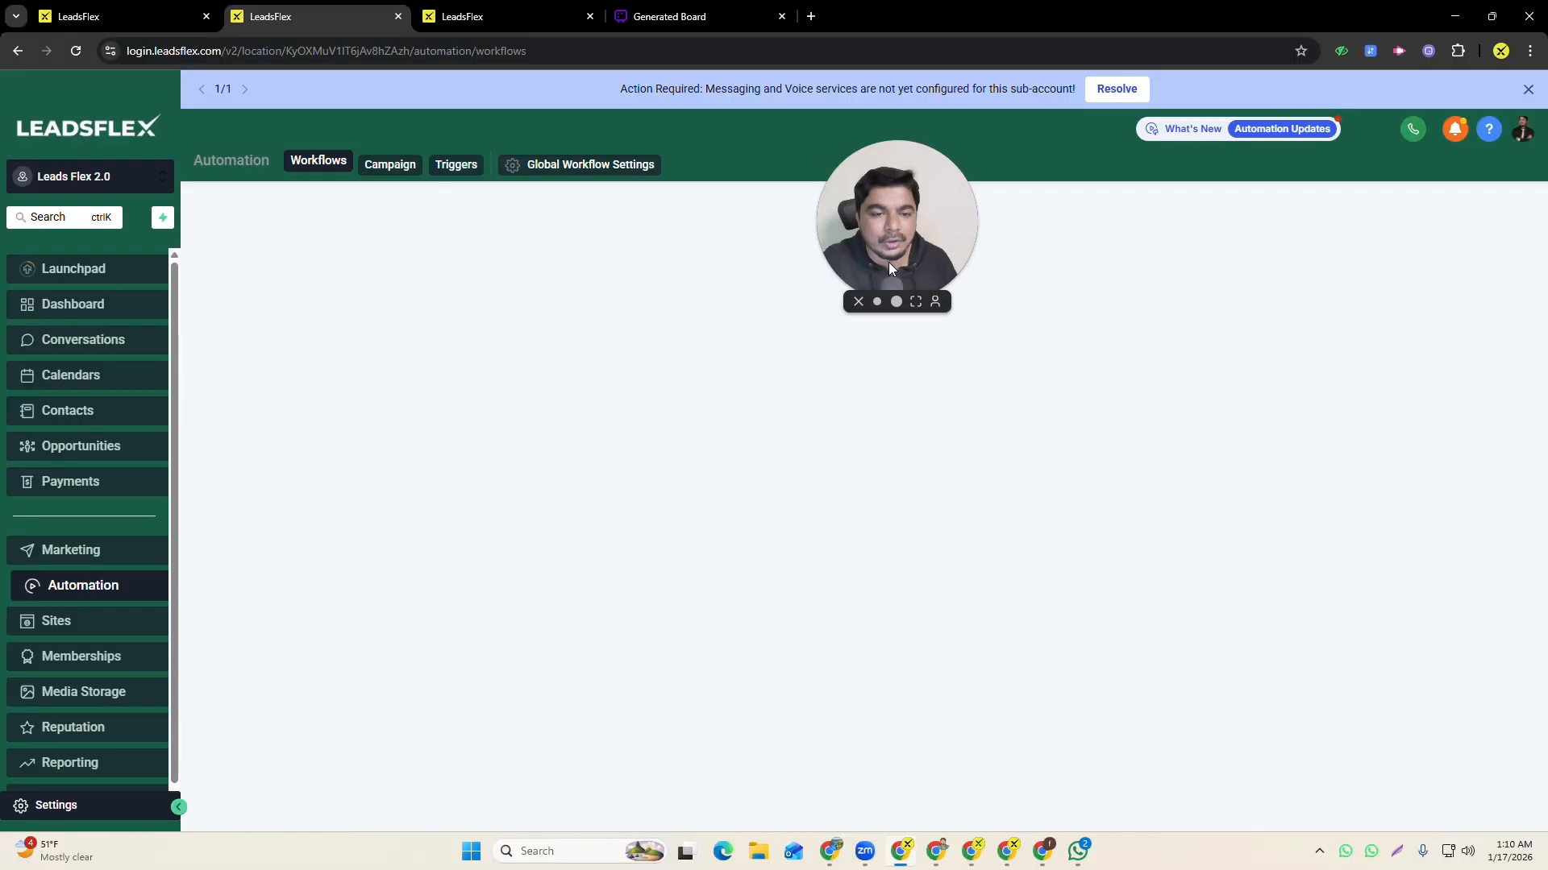
pyautogui.moveTo(888, 263); pyautogui.dragTo(1219, 221)
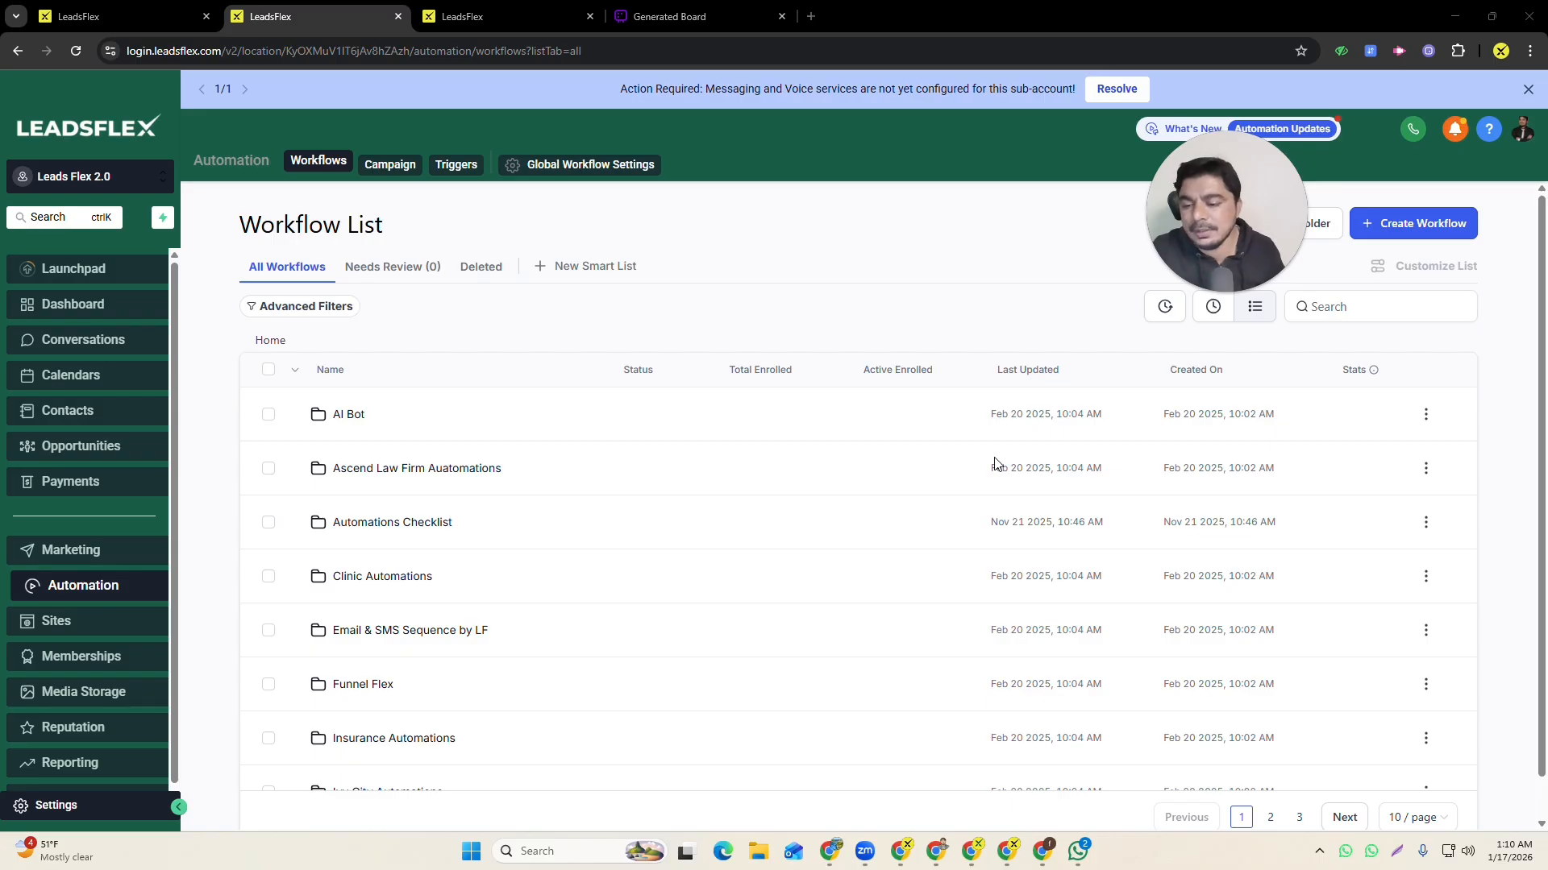
# - Create a workflow folder named Booking automations For video and open it
pyautogui.scroll(-2, 556, 498)
pyautogui.scroll(1, 562, 500)
pyautogui.scroll(1, 562, 499)
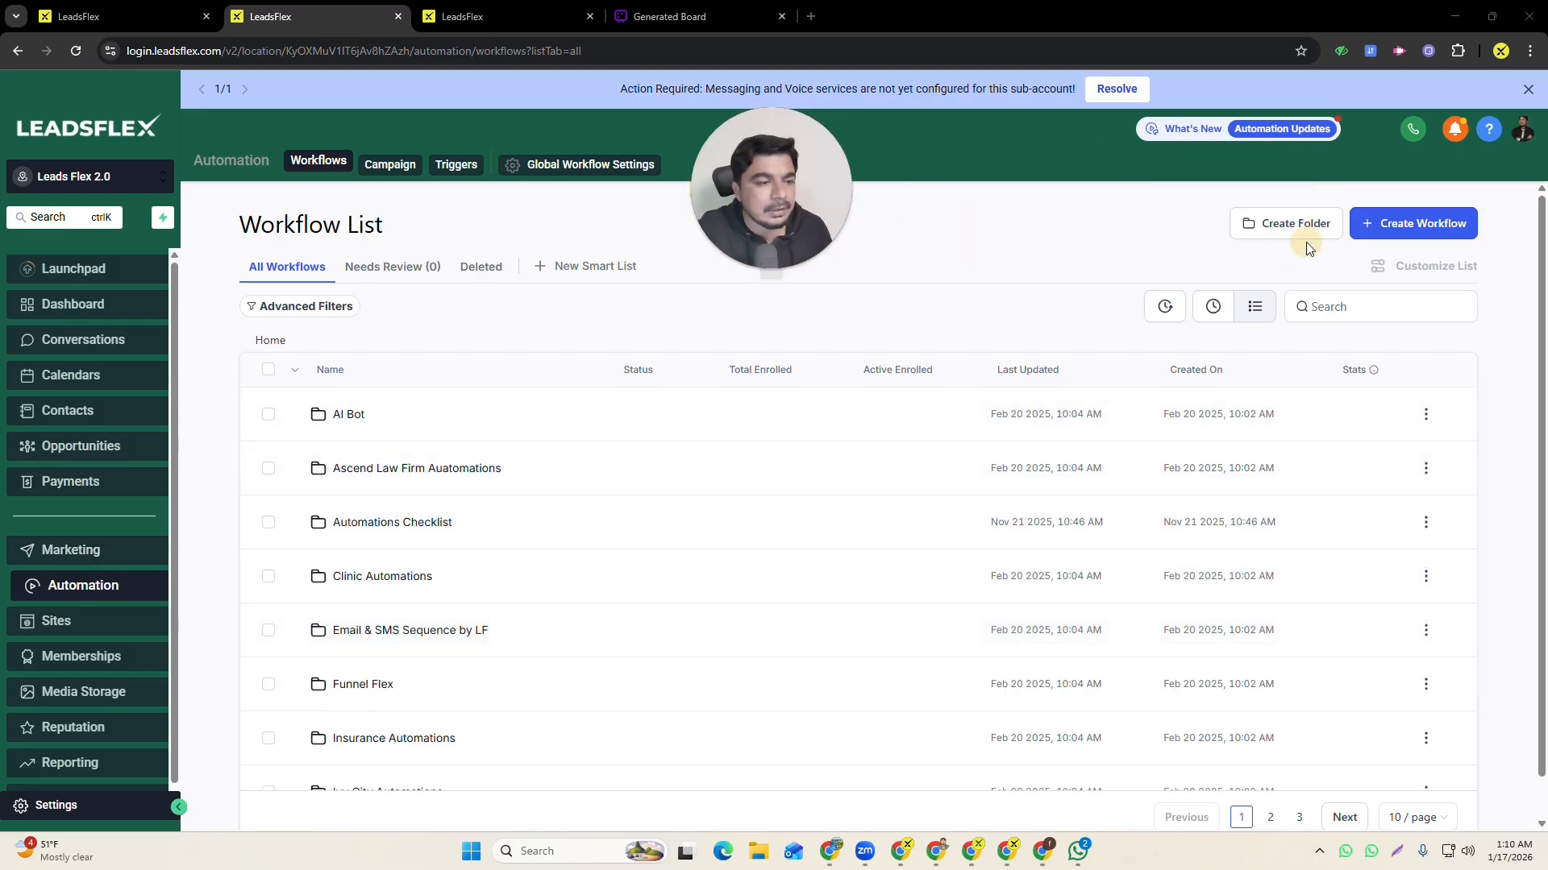
pyautogui.click(1283, 224)
pyautogui.click(749, 536)
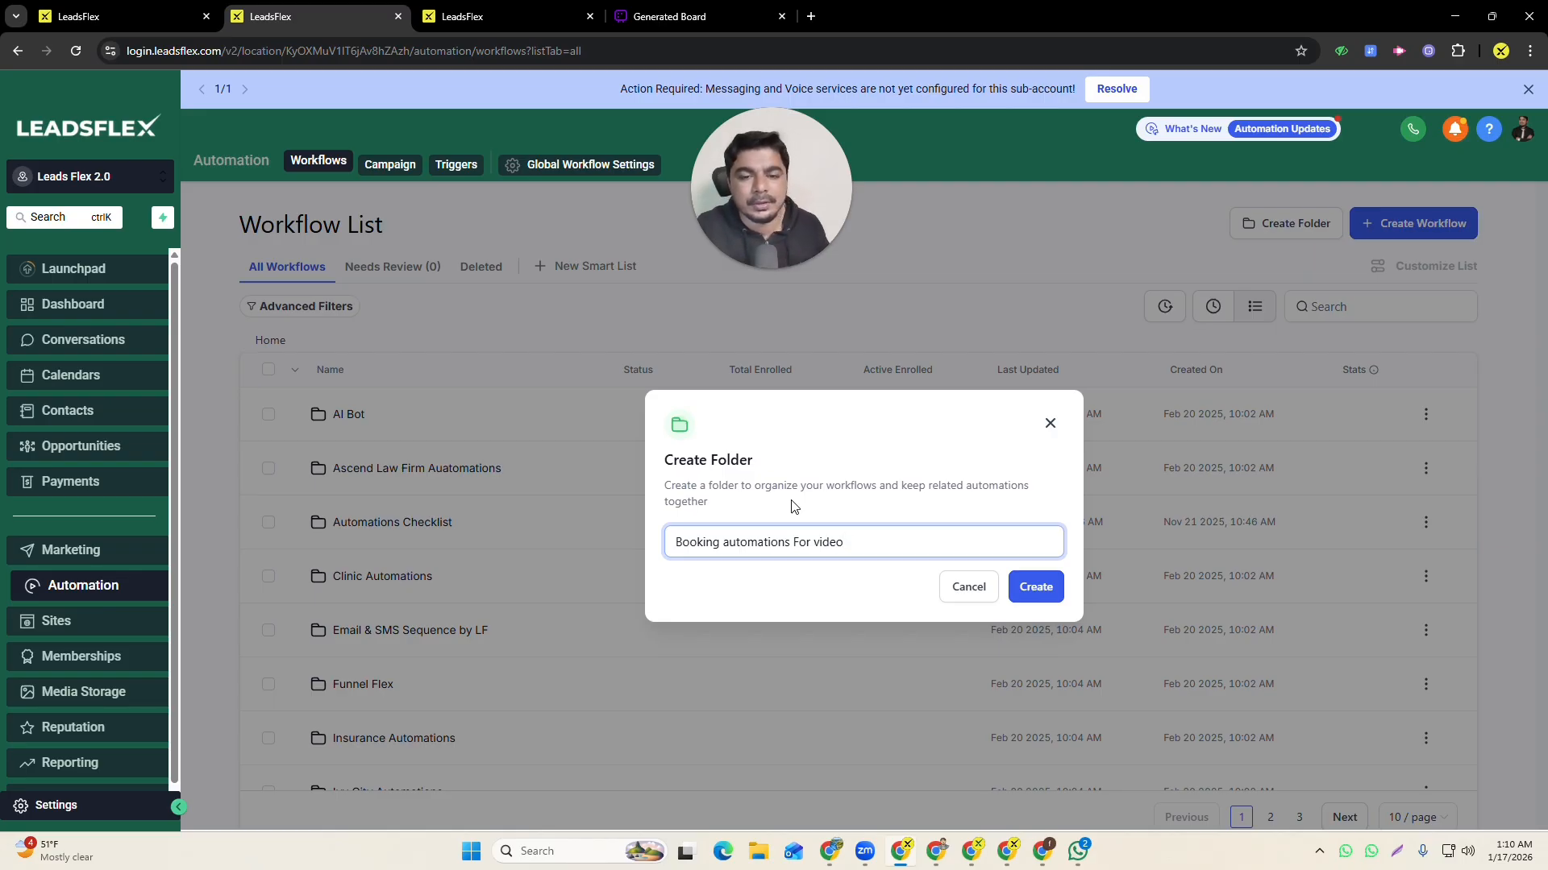
pyautogui.click(1011, 588)
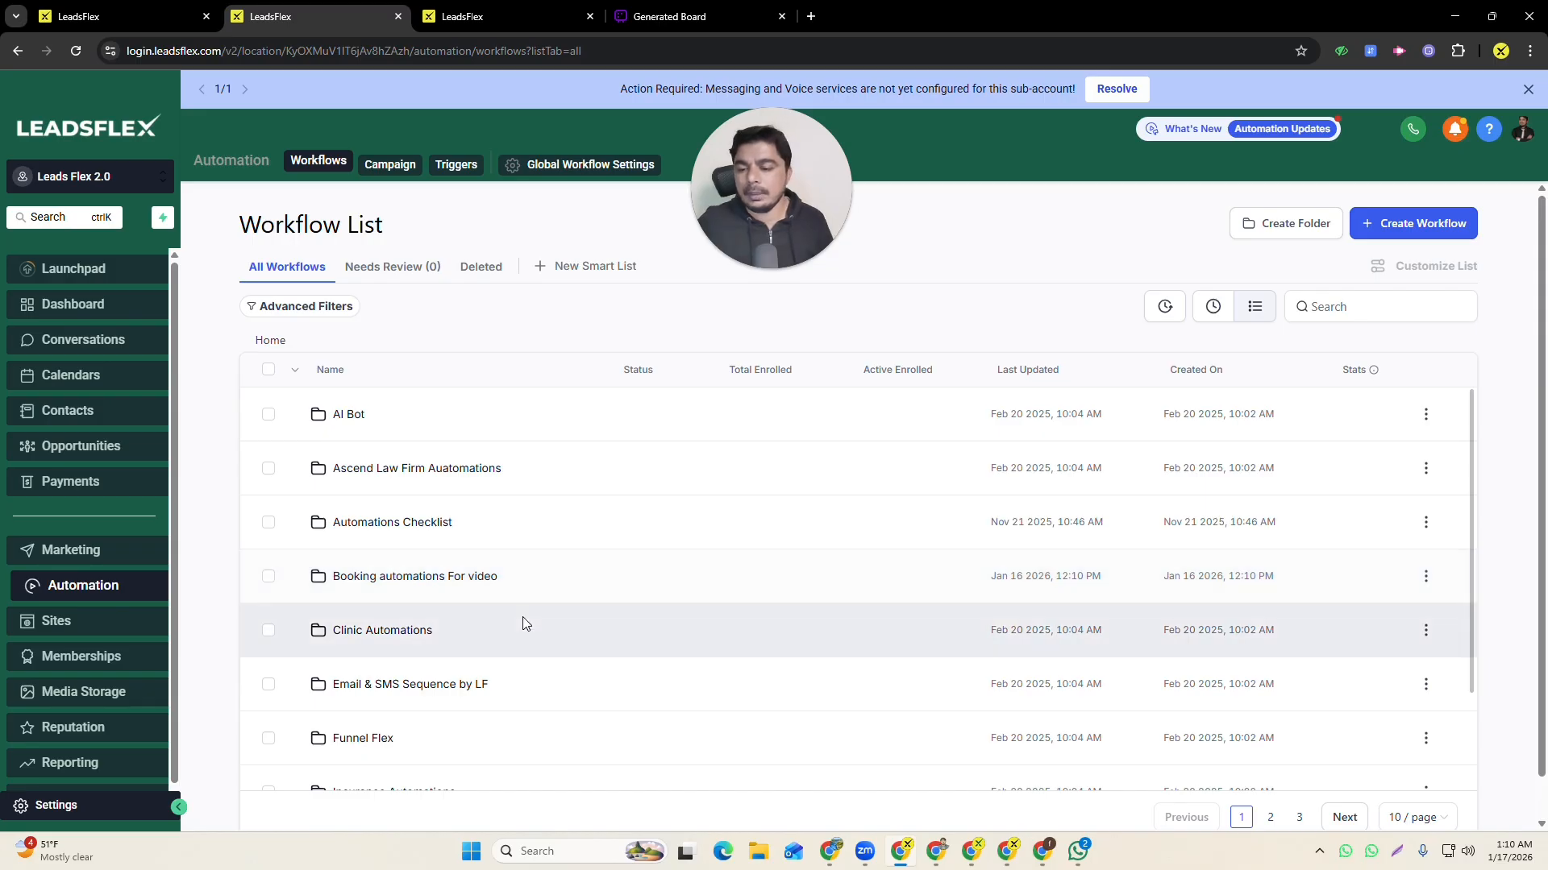
pyautogui.click(427, 582)
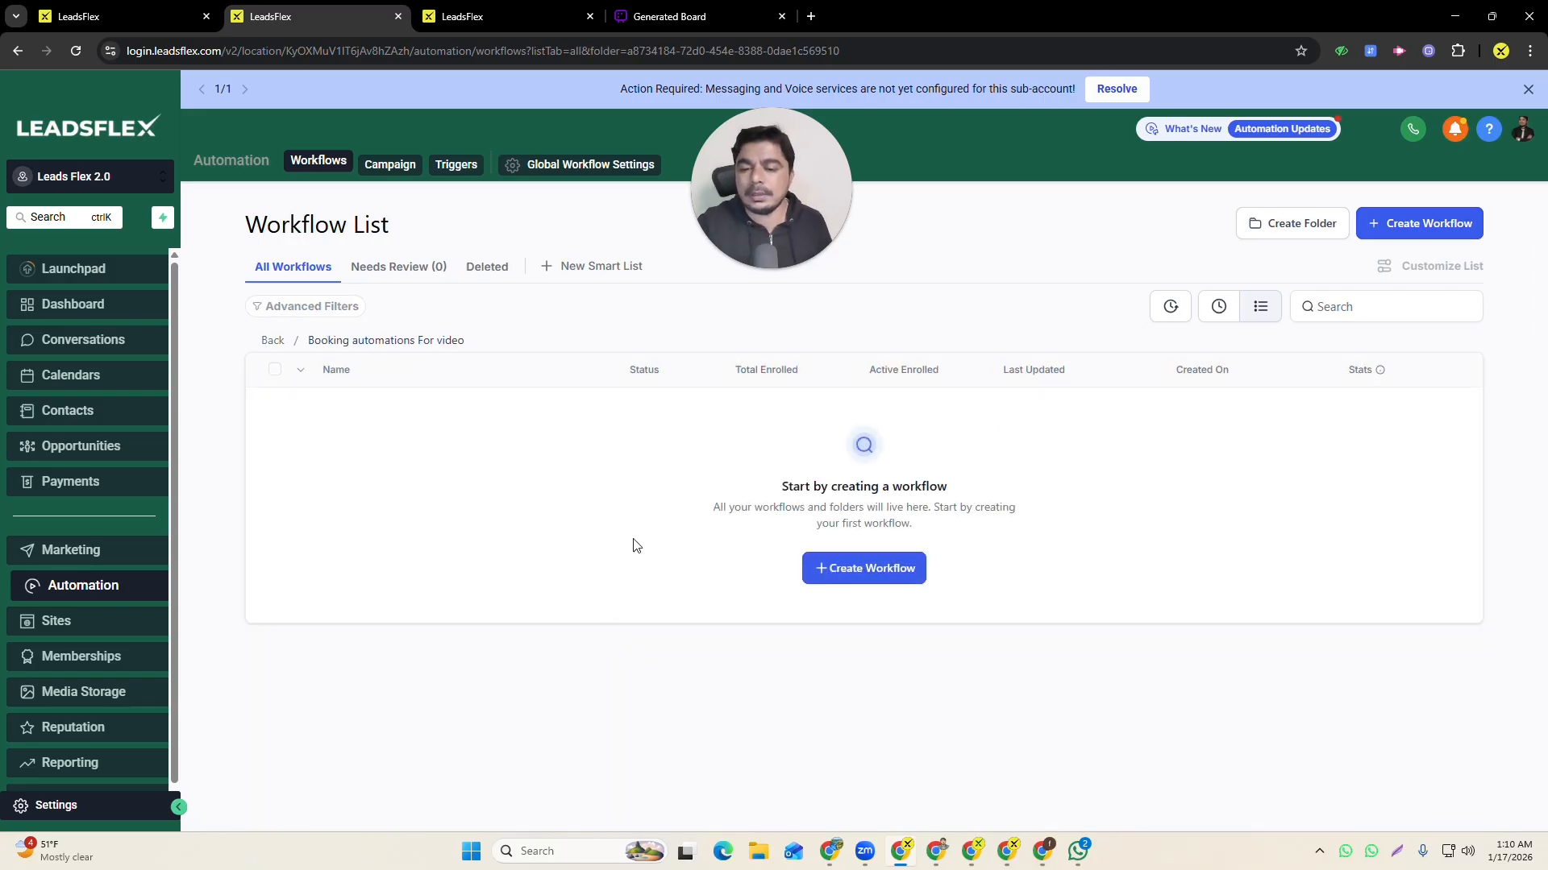
# - Look through the workflow templates and create a workflow from scratch in the folder
pyautogui.click(869, 578)
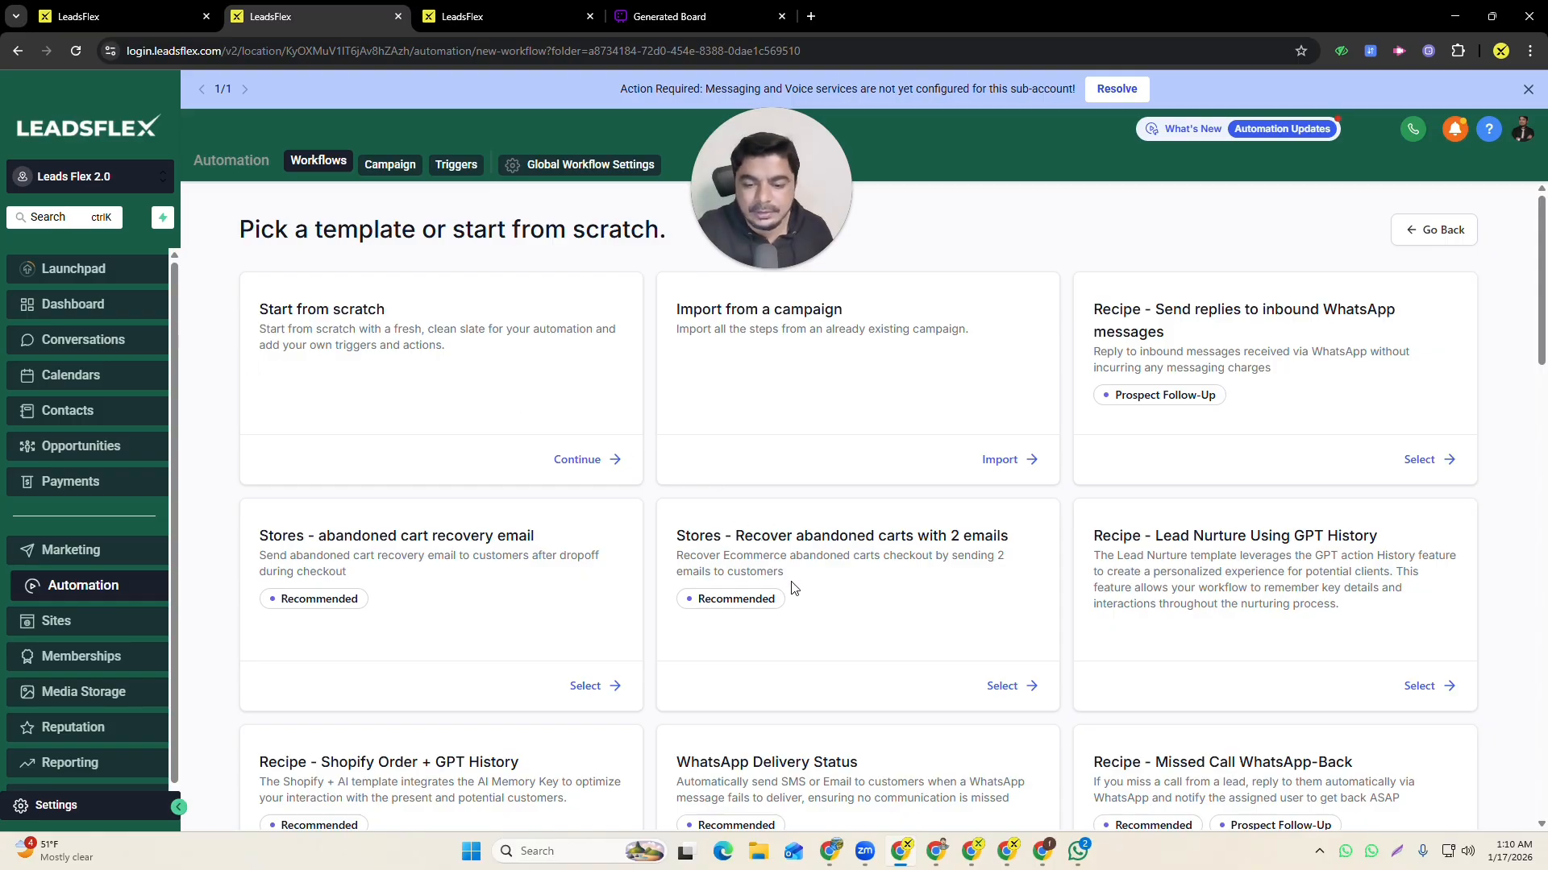
pyautogui.scroll(-5, 794, 587)
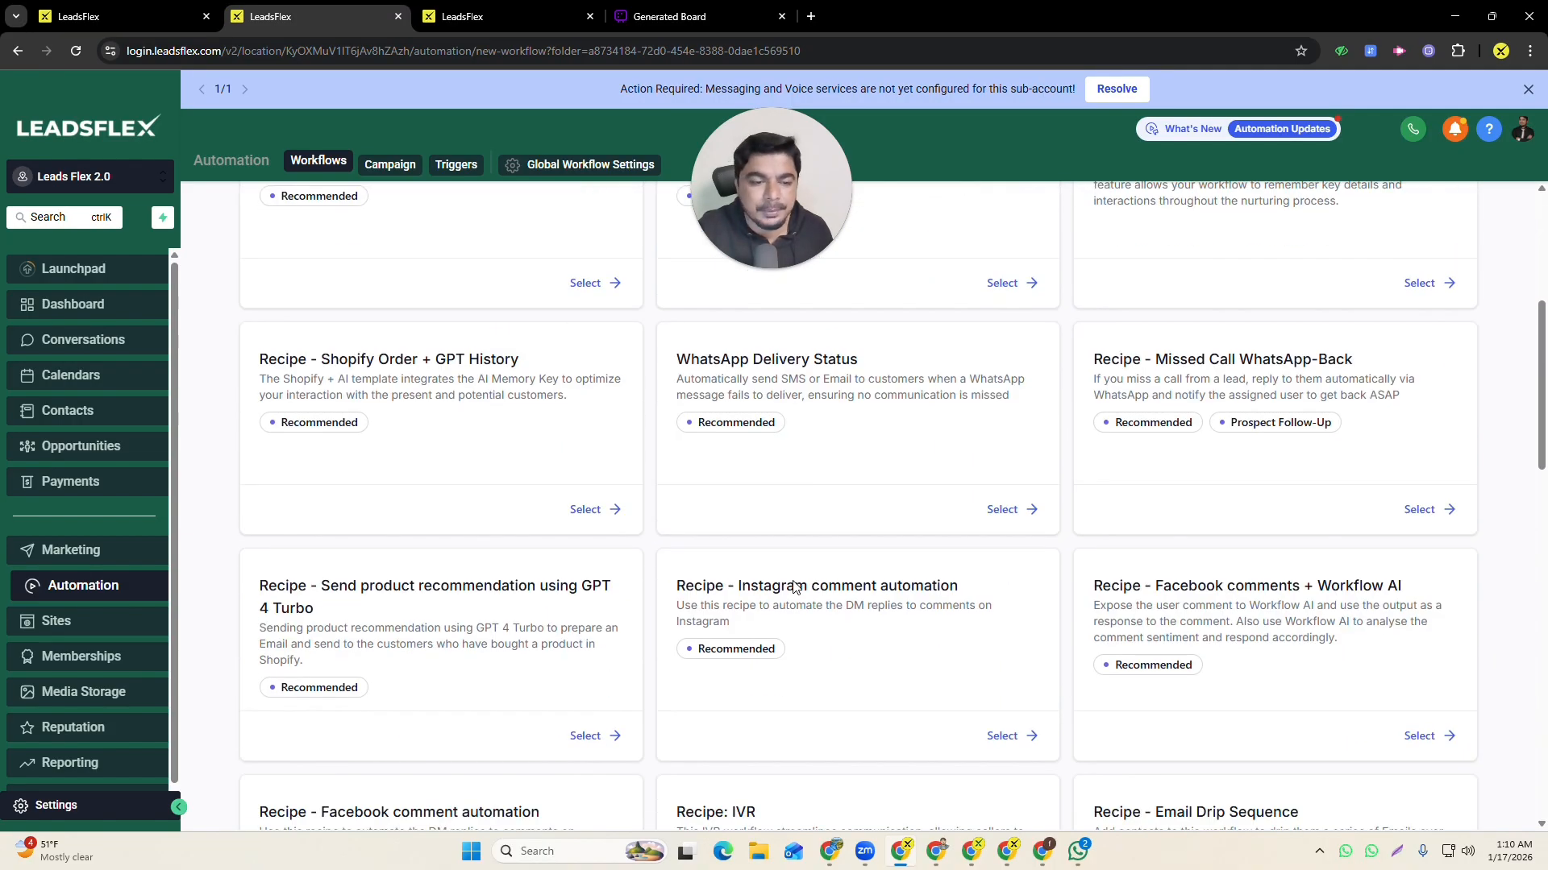
pyautogui.scroll(-10, 794, 586)
pyautogui.scroll(-3, 796, 585)
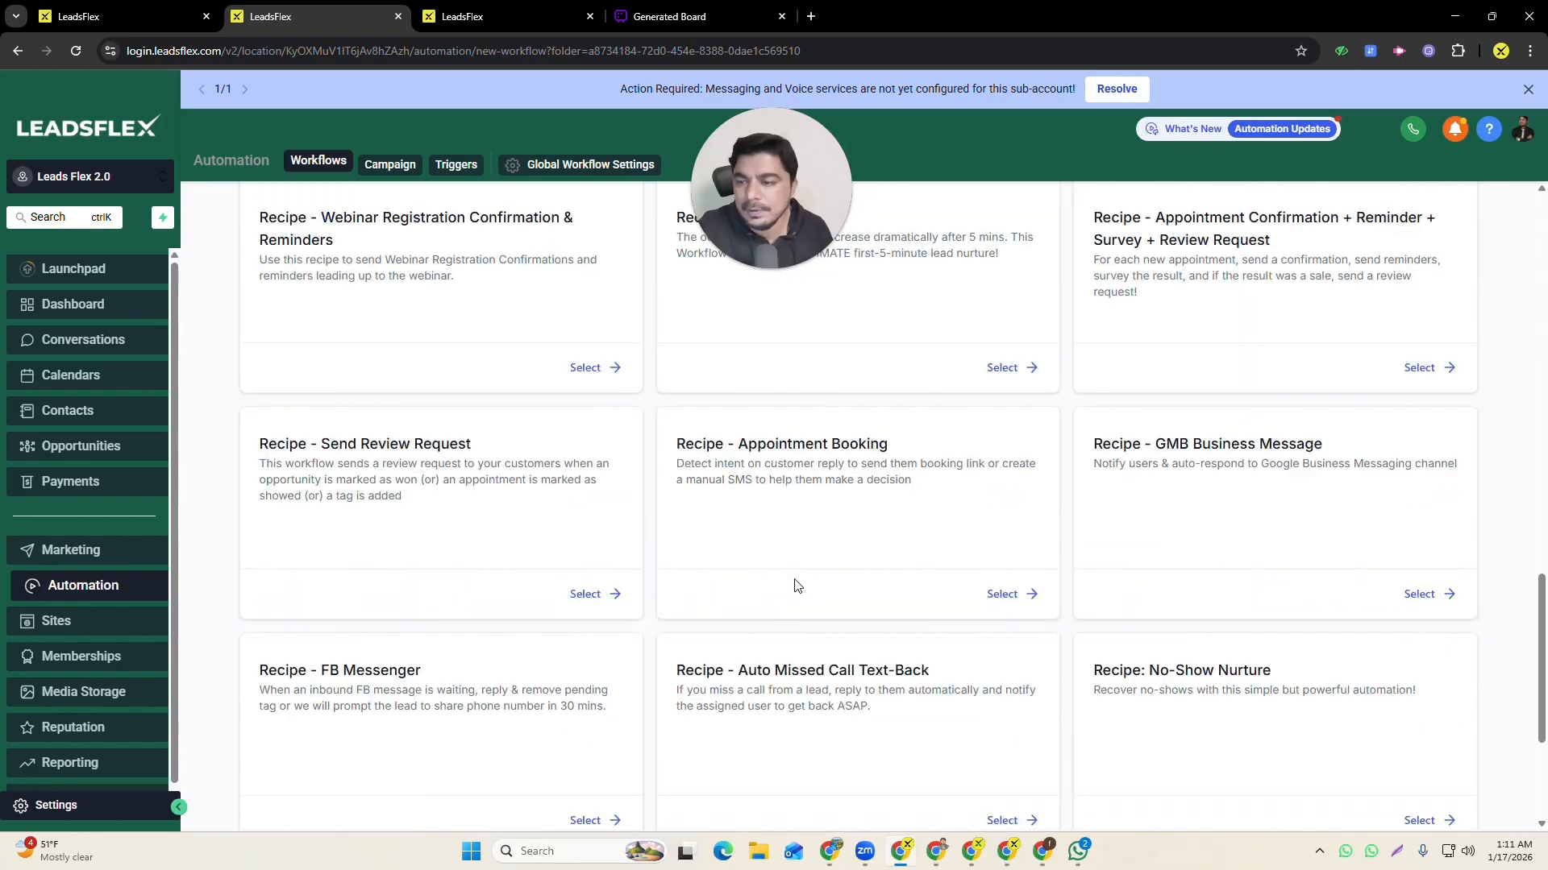
pyautogui.scroll(16, 794, 586)
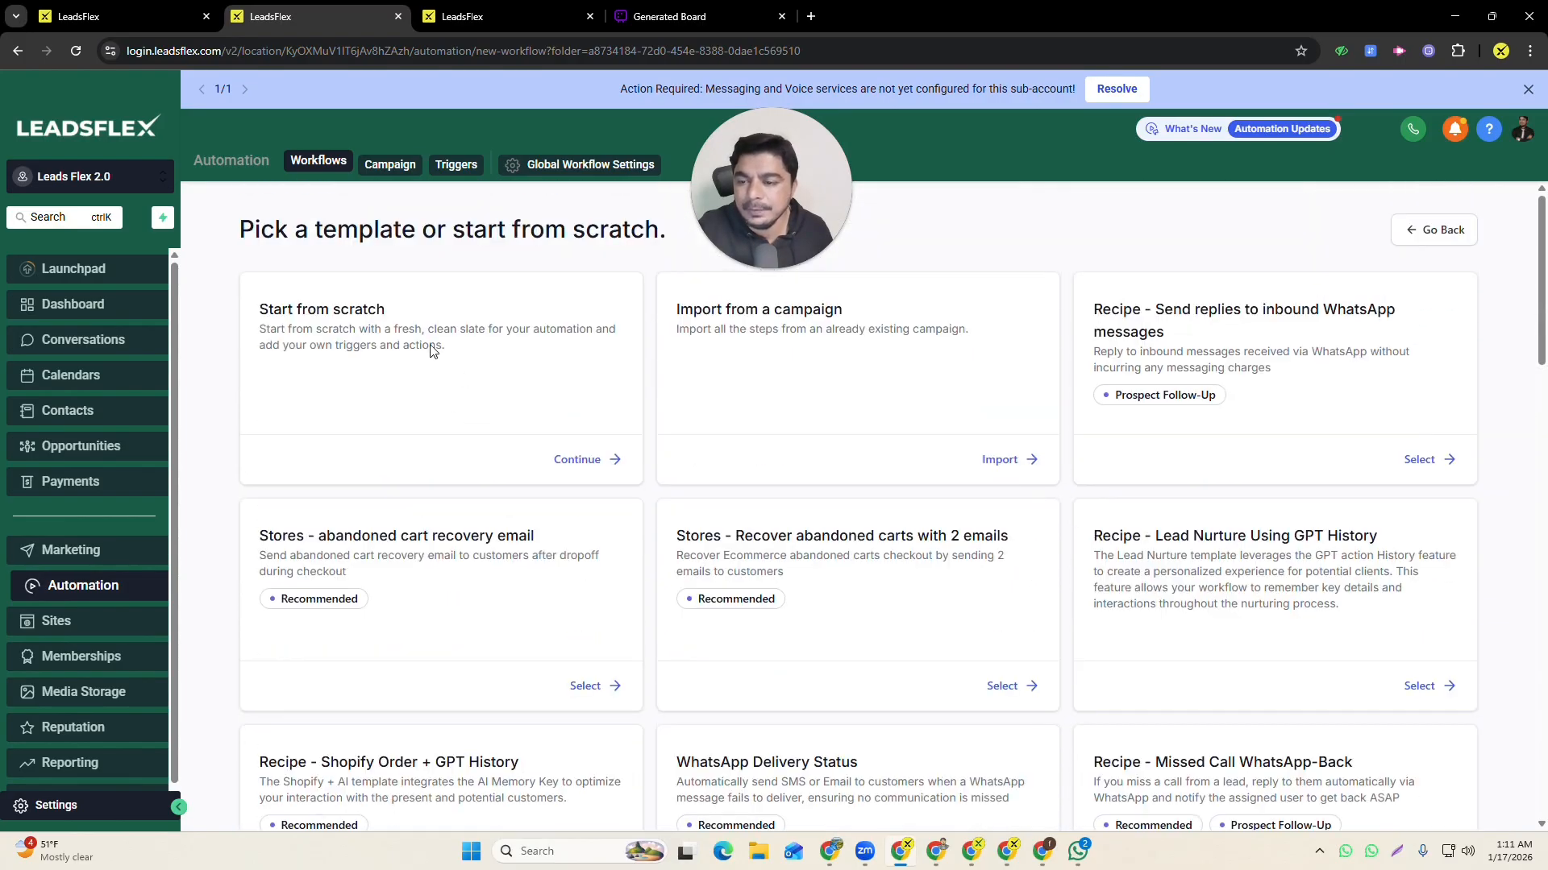
pyautogui.click(582, 458)
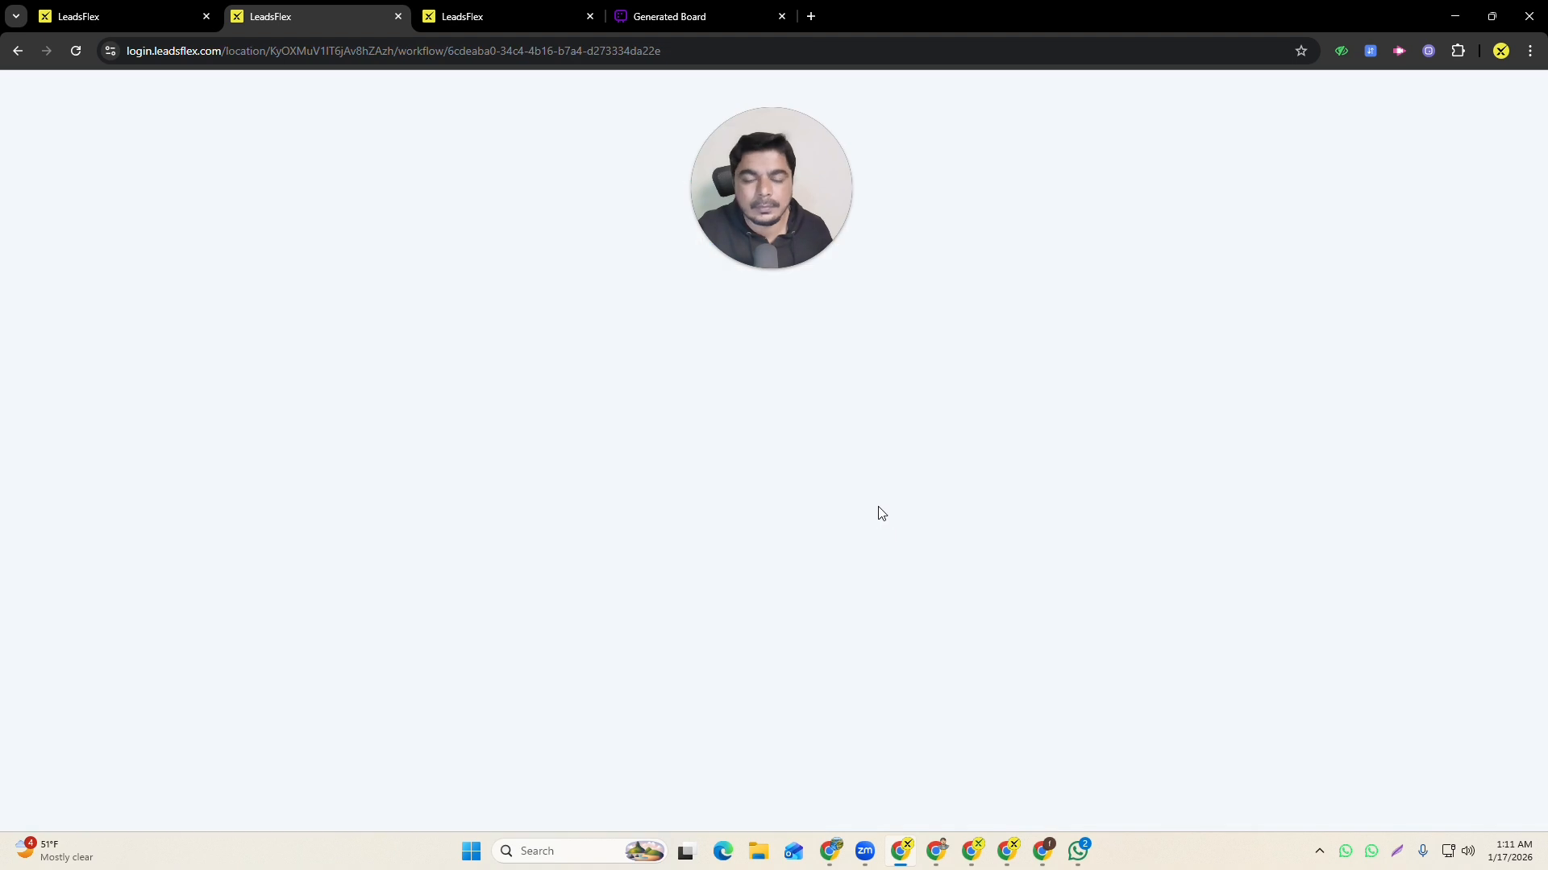
# - Rename the new workflow as 001. Booking automations for video
pyautogui.moveTo(815, 216); pyautogui.dragTo(1449, 393)
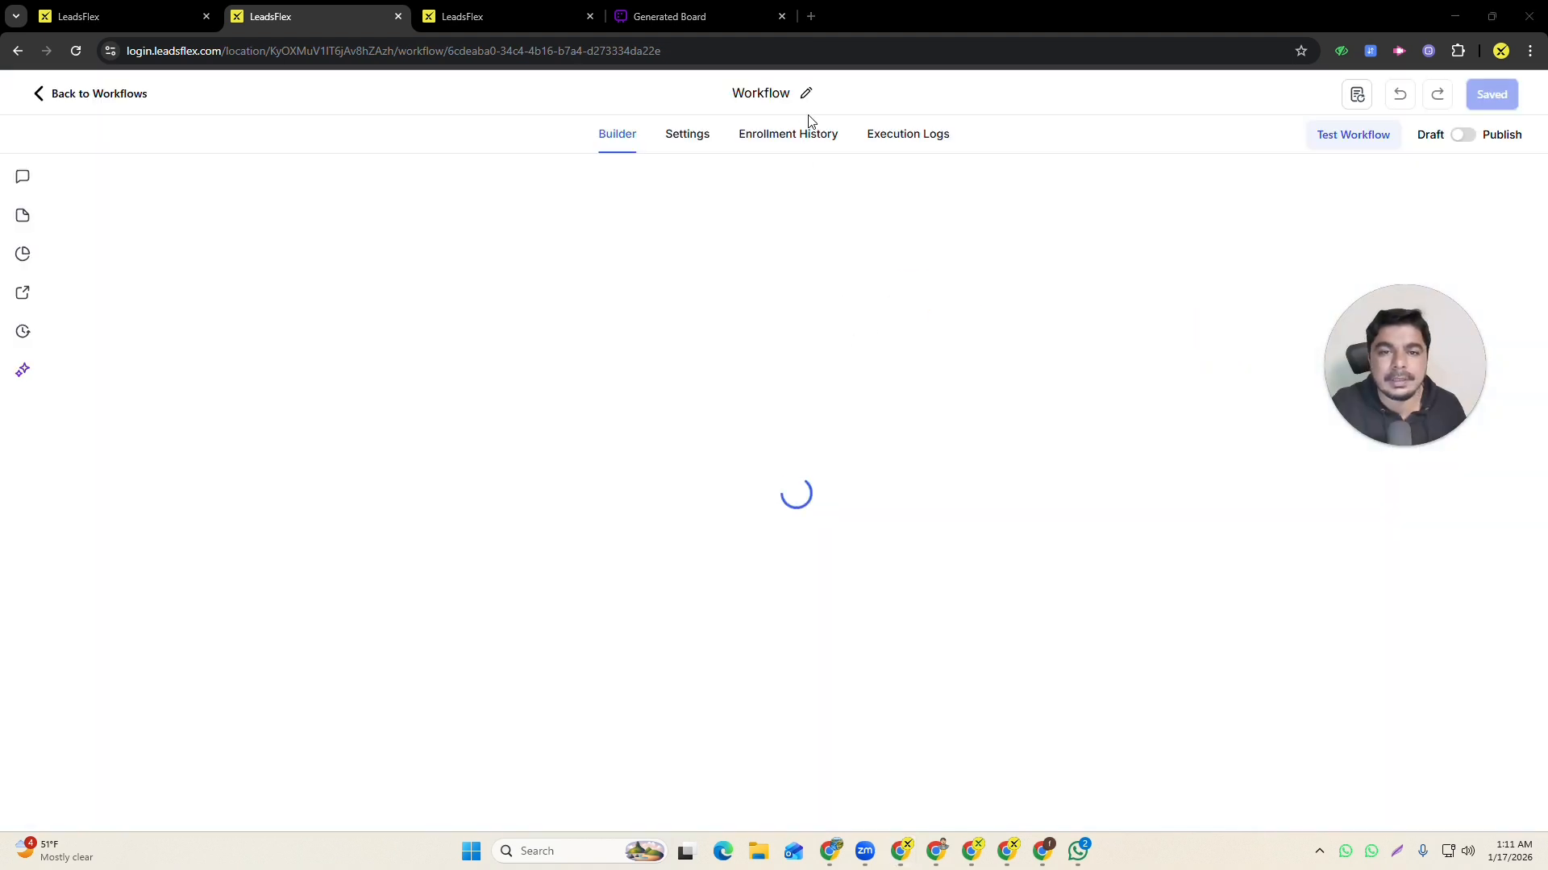
pyautogui.click(805, 93)
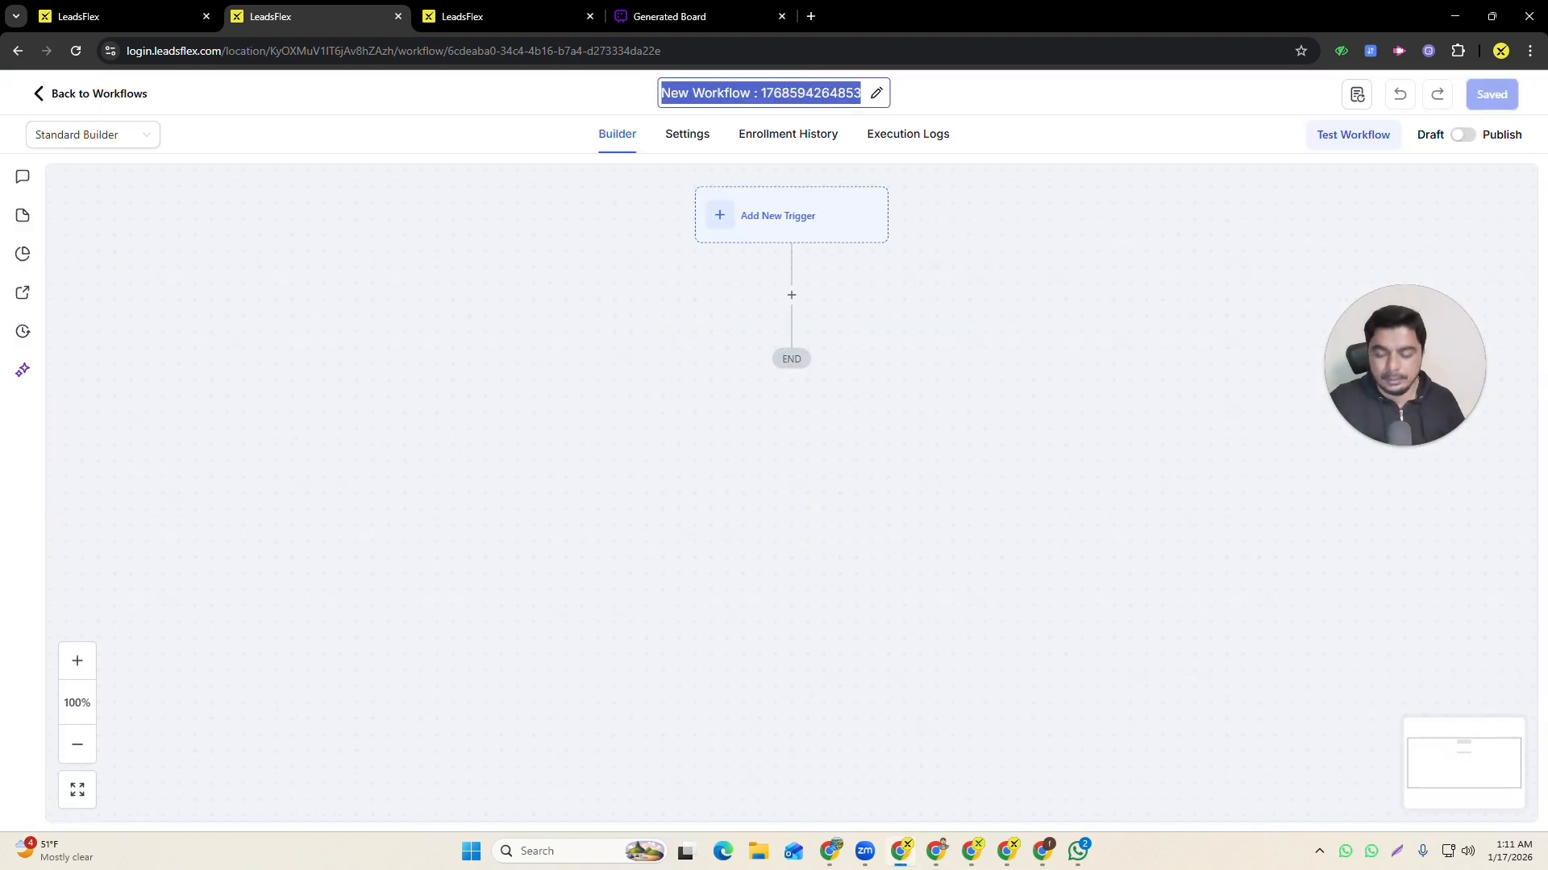
pyautogui.write('00')
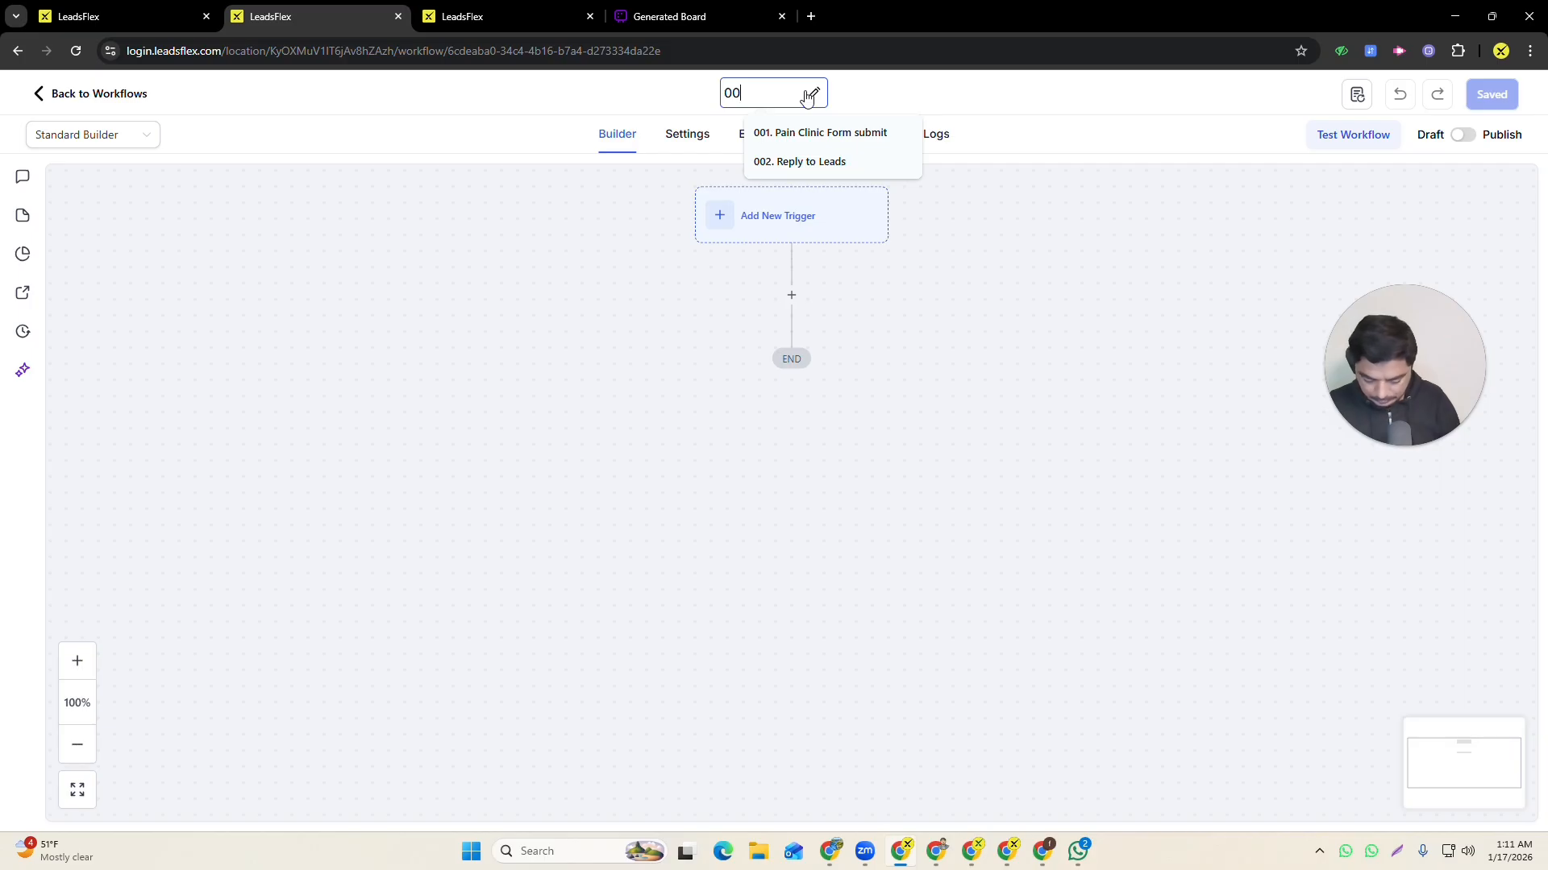
pyautogui.write('1. ')
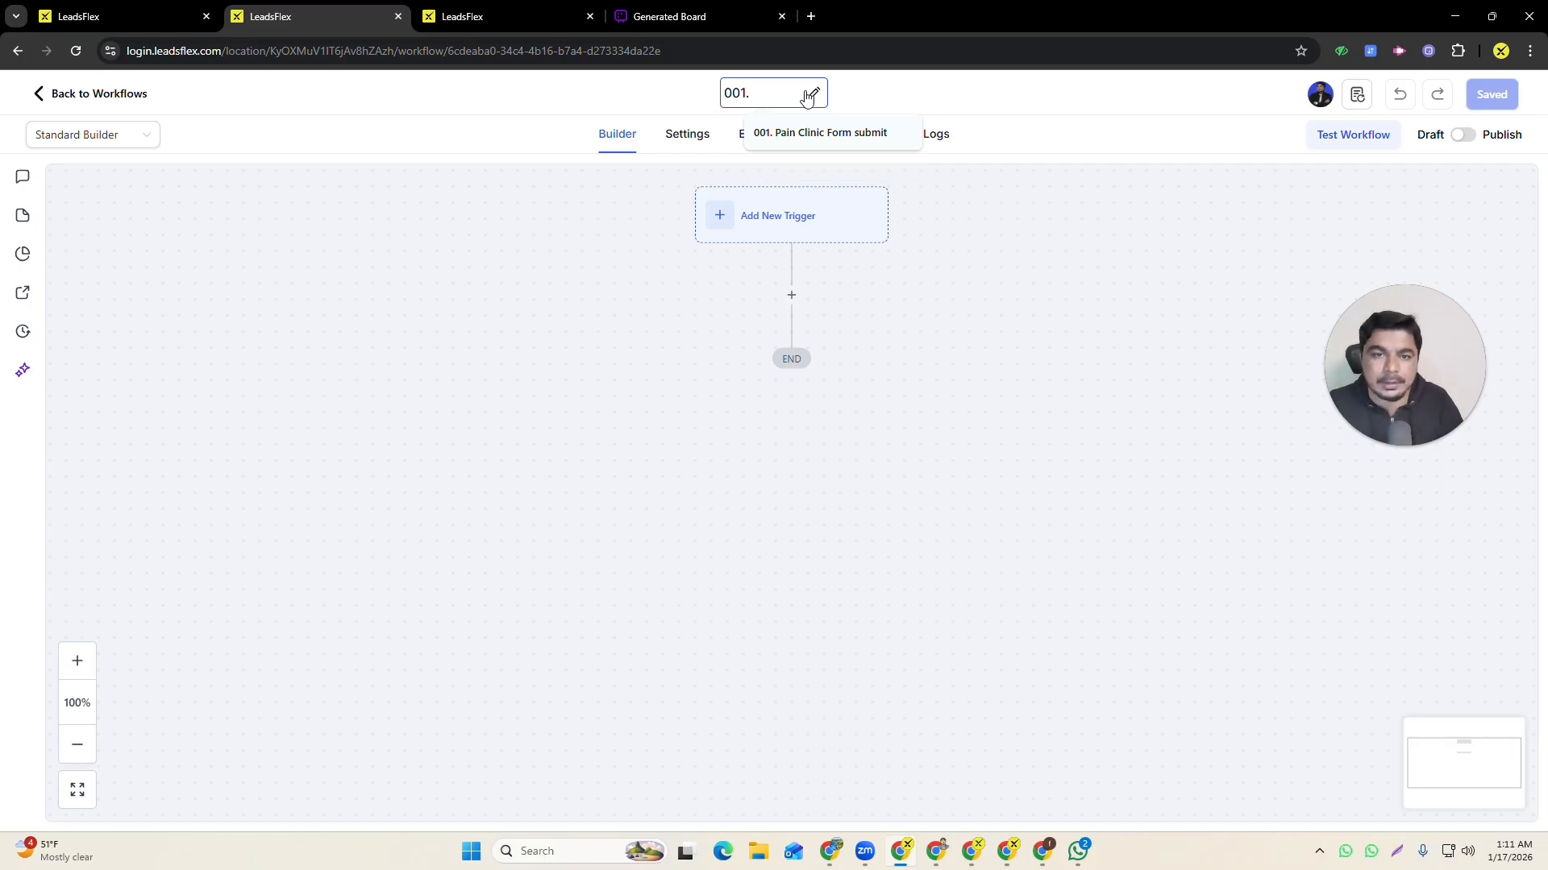
pyautogui.write('Booking aut')
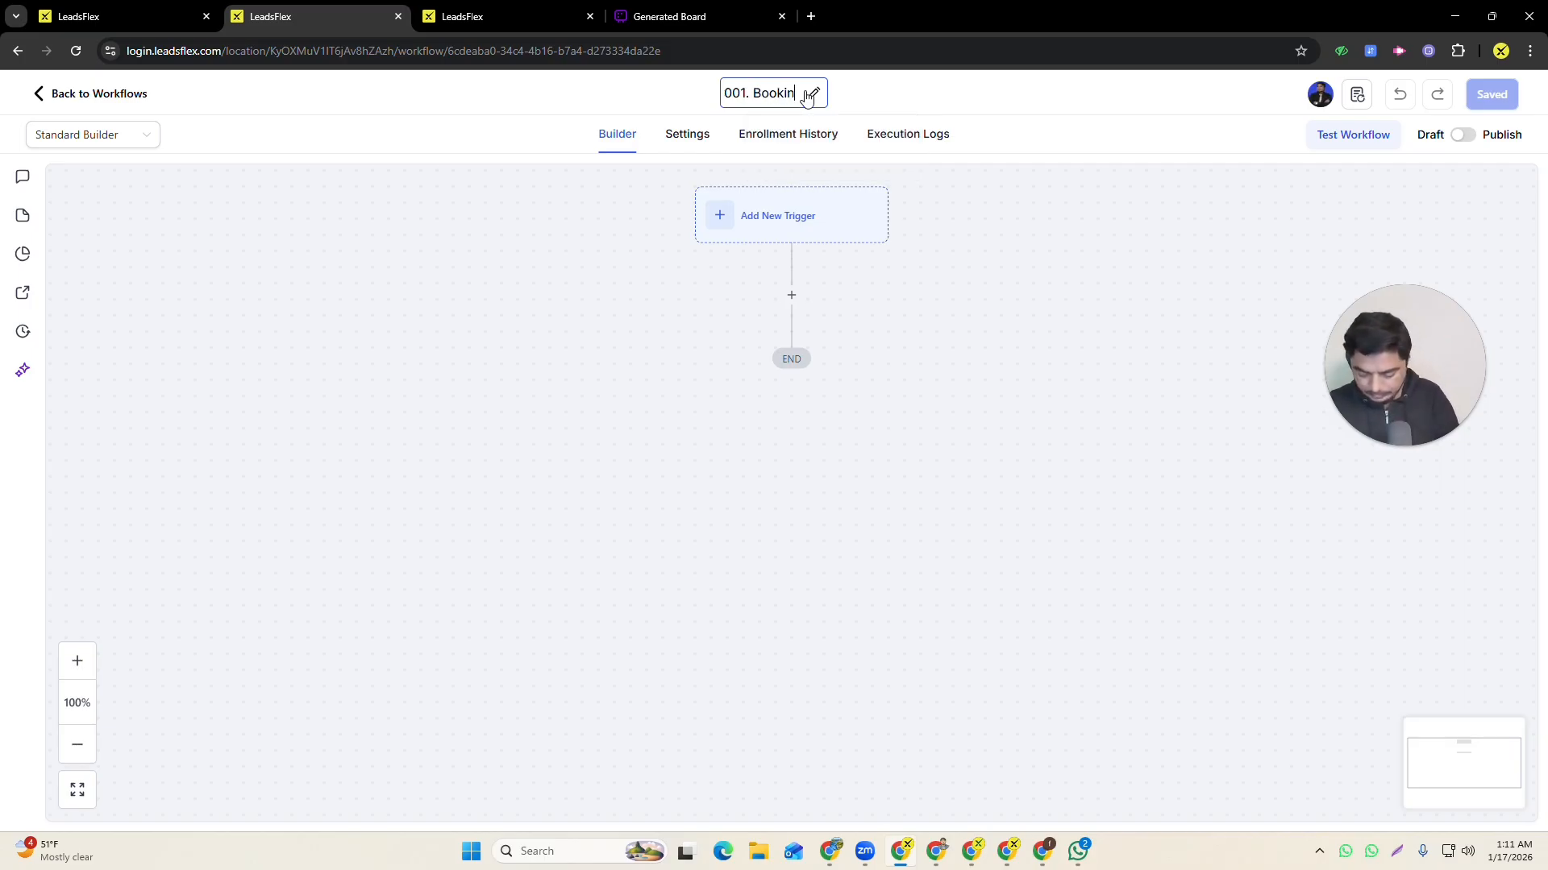
pyautogui.write('ations for')
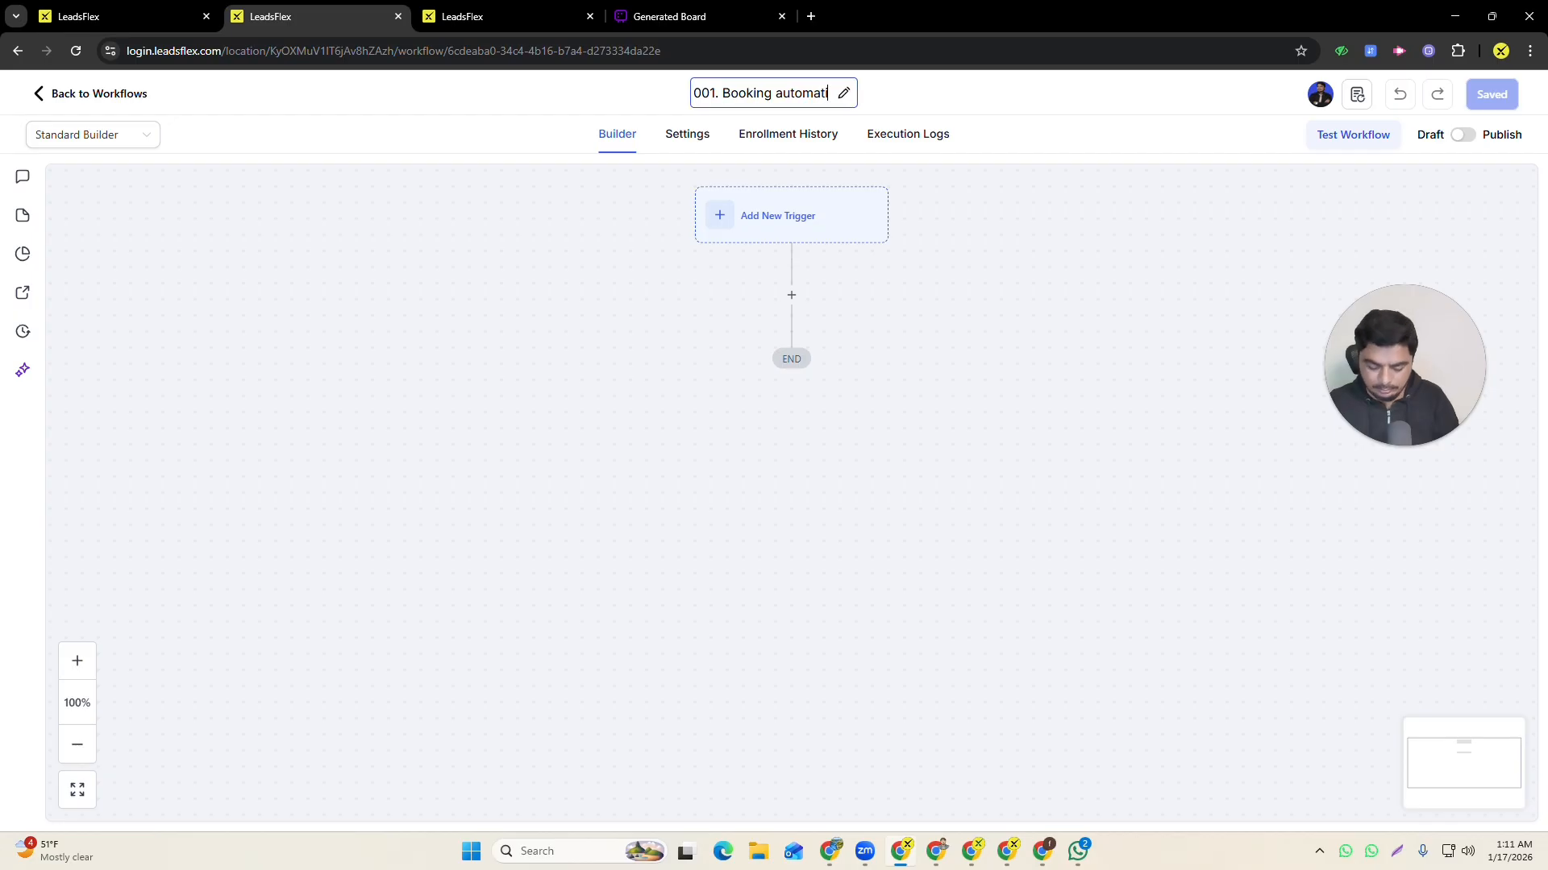
pyautogui.write(' cv')
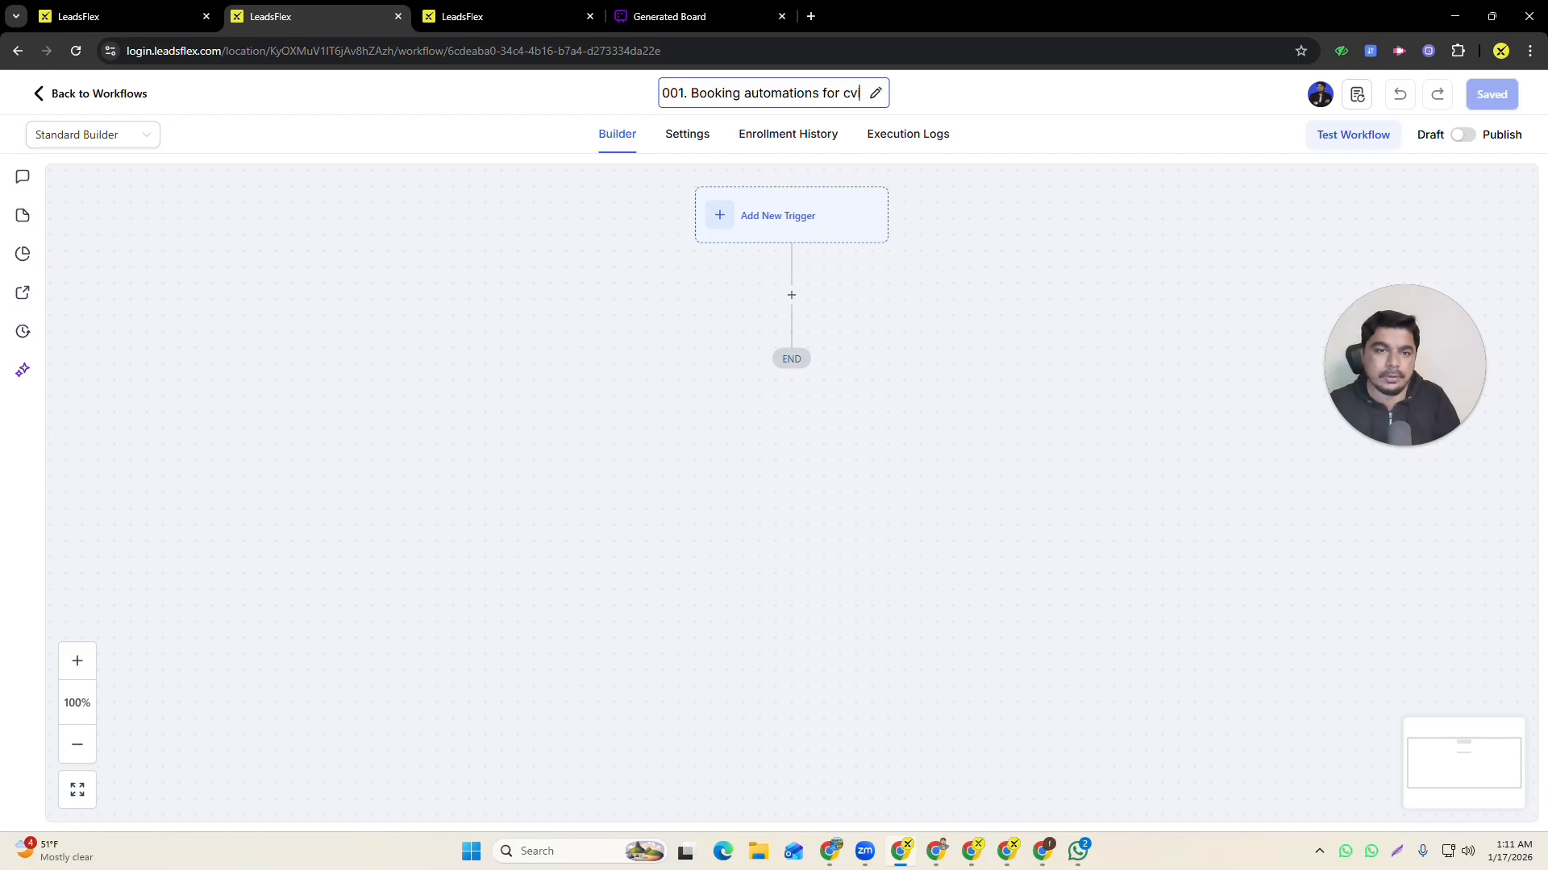
pyautogui.press('BackSpace')
pyautogui.press('BackSpace')
pyautogui.write('video')
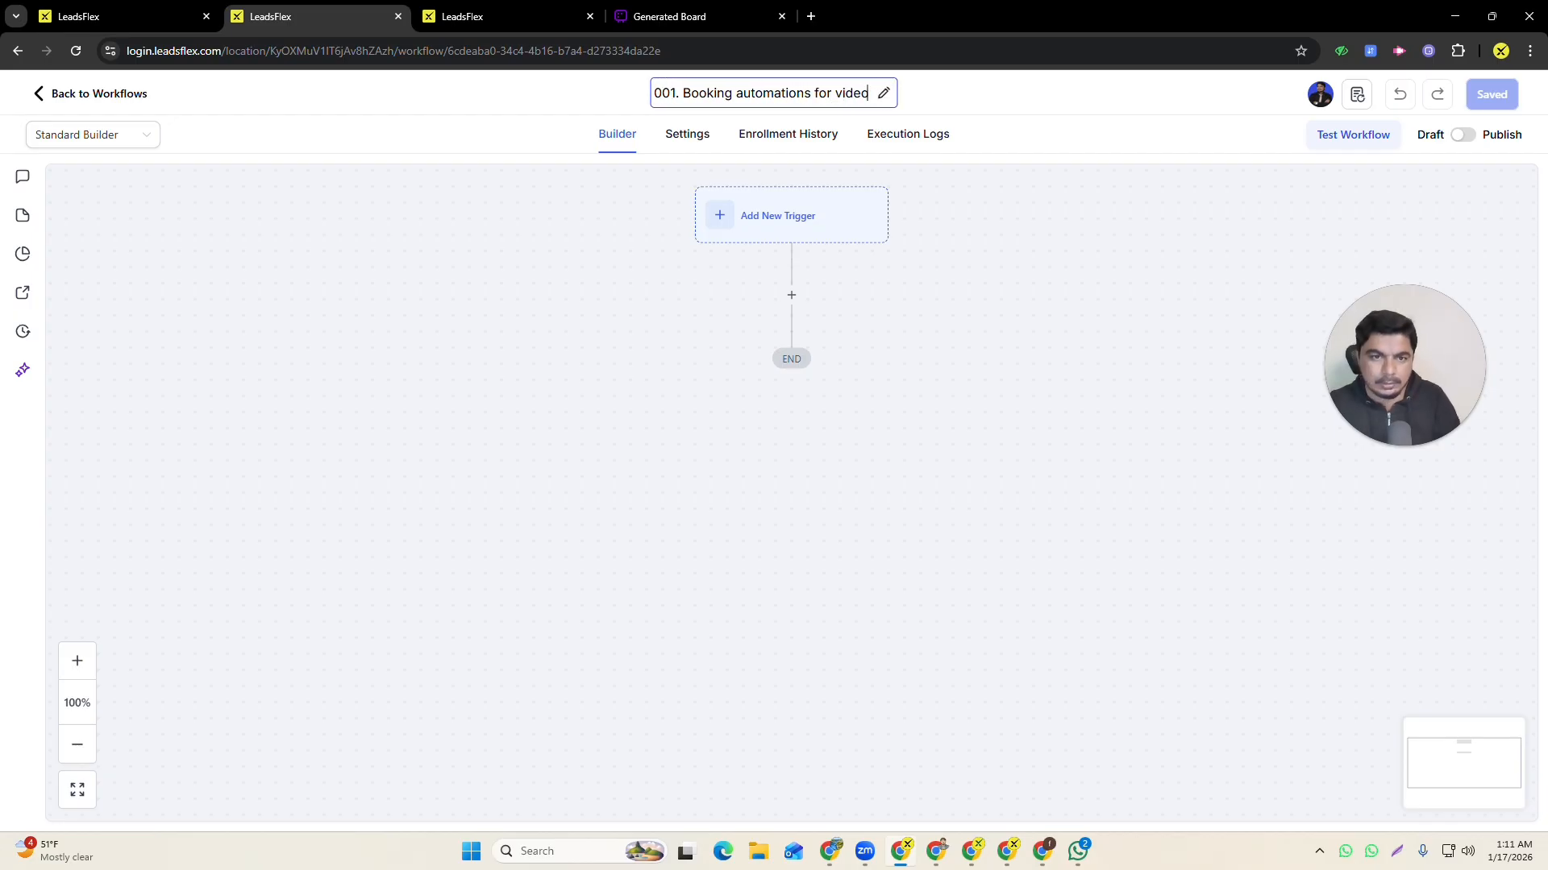
pyautogui.click(834, 280)
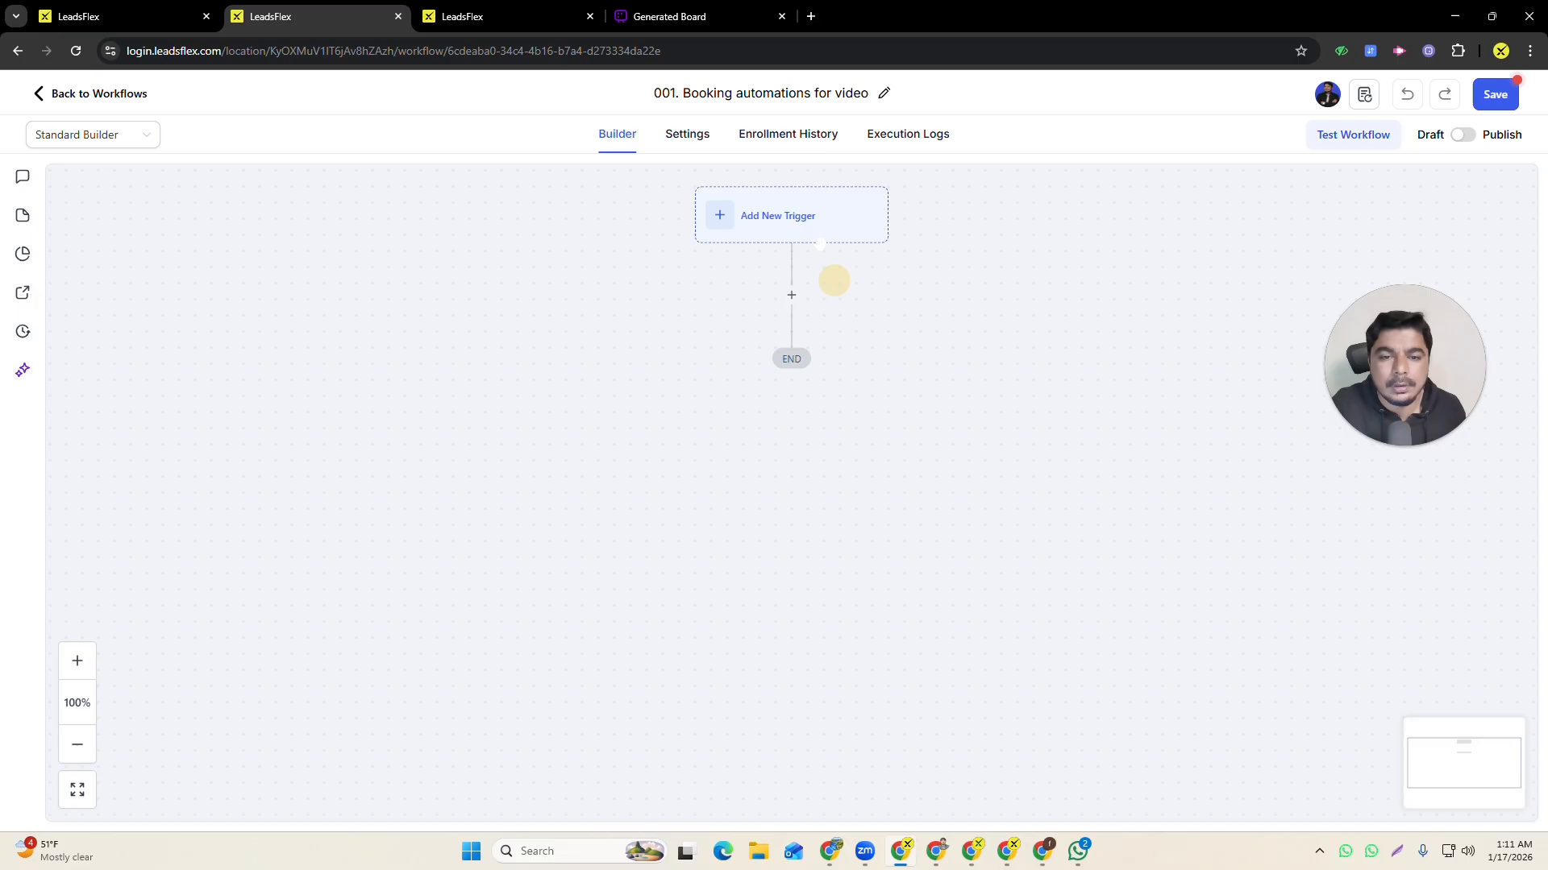
pyautogui.click(813, 234)
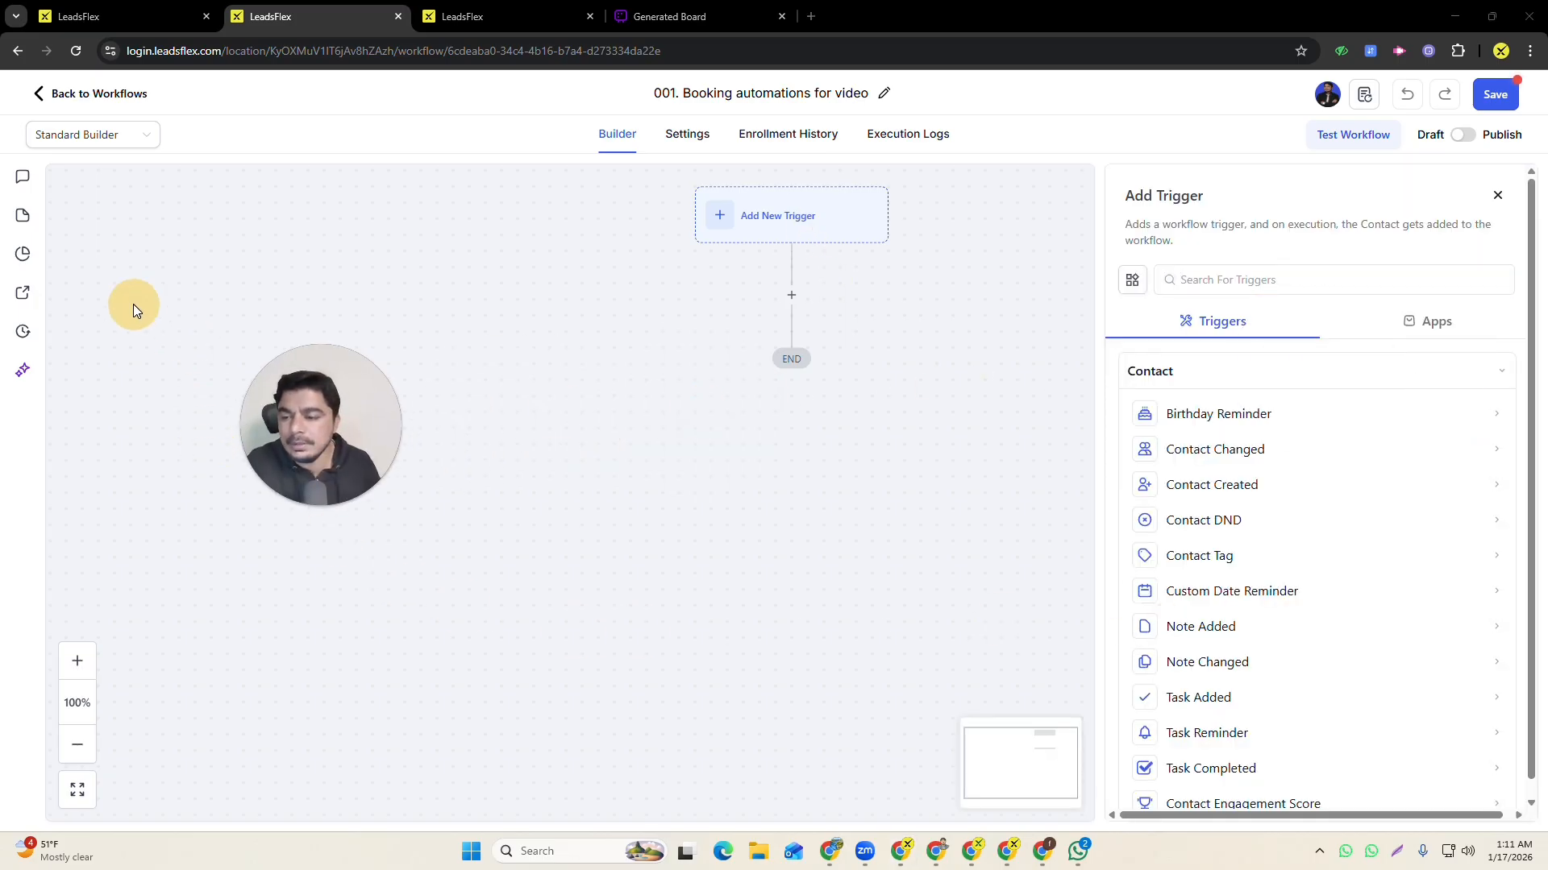
pyautogui.click(1274, 280)
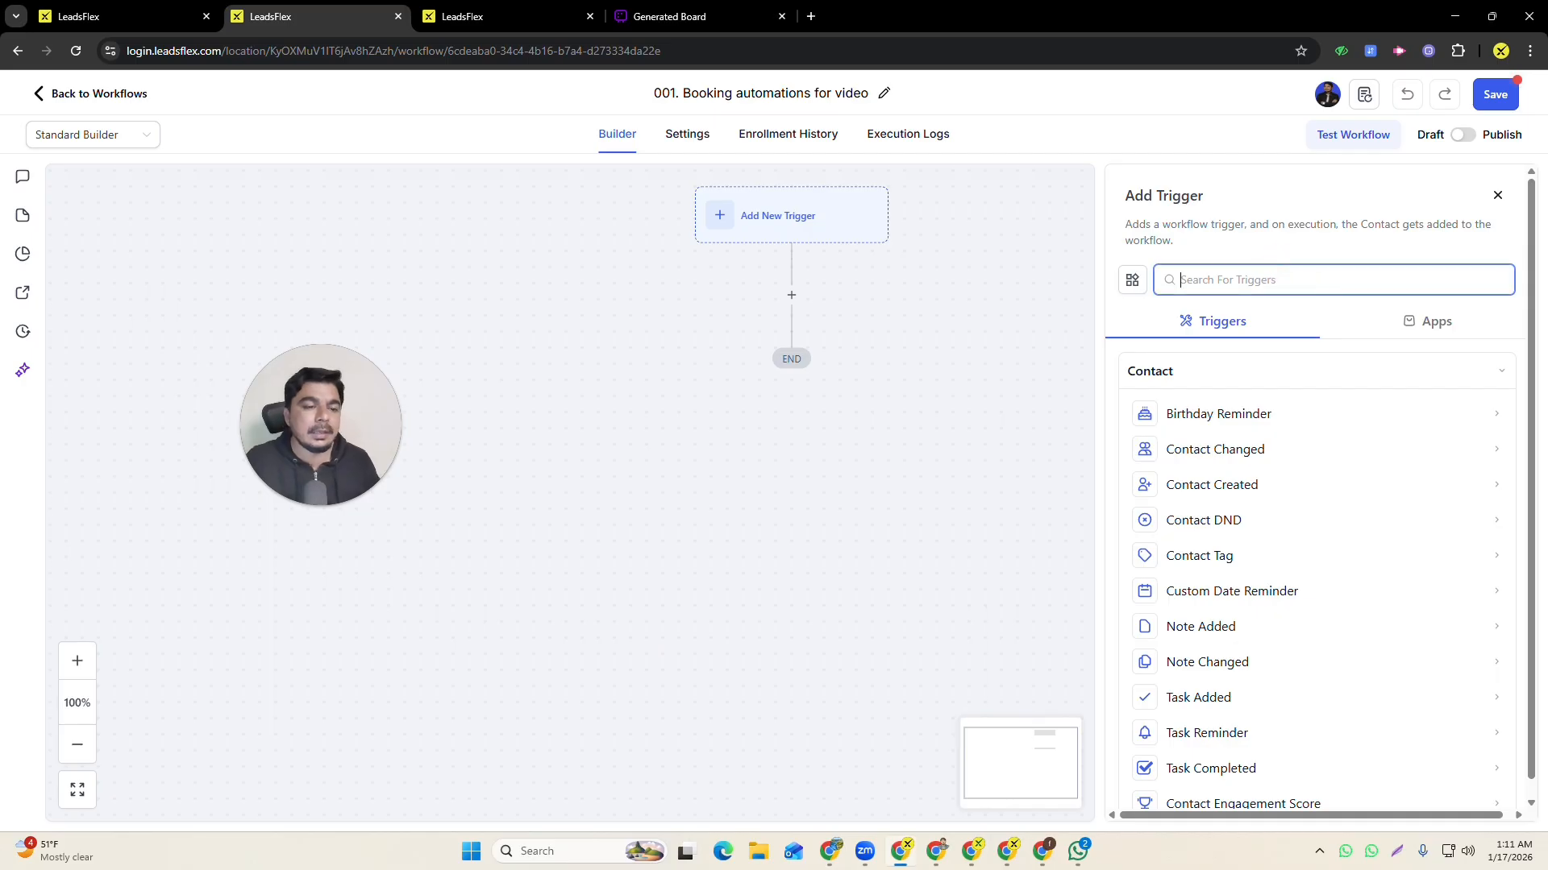
pyautogui.write('app')
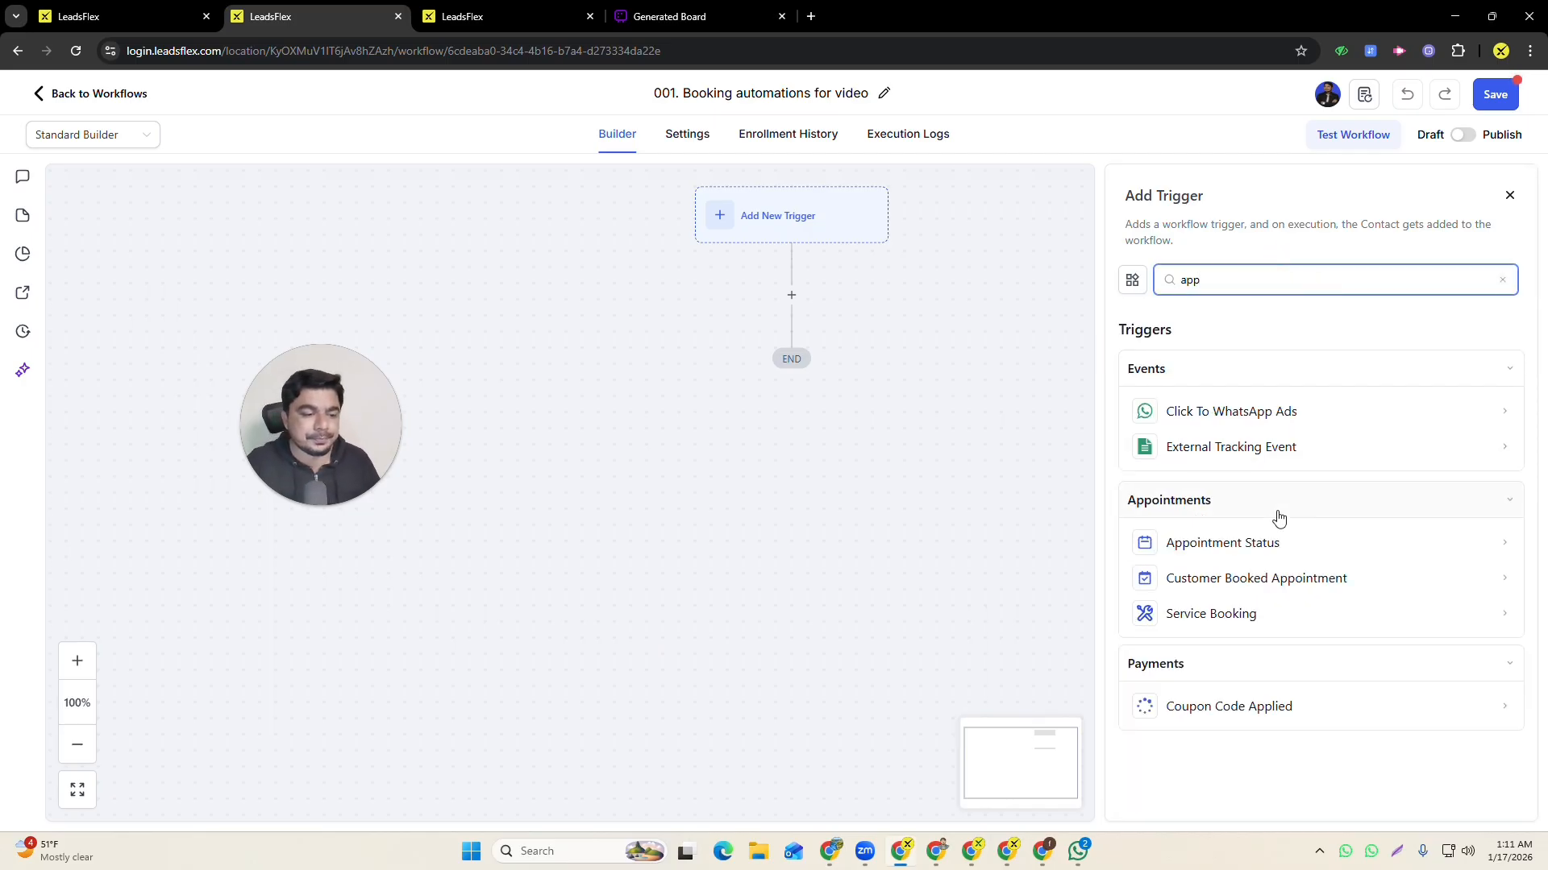
pyautogui.click(1229, 545)
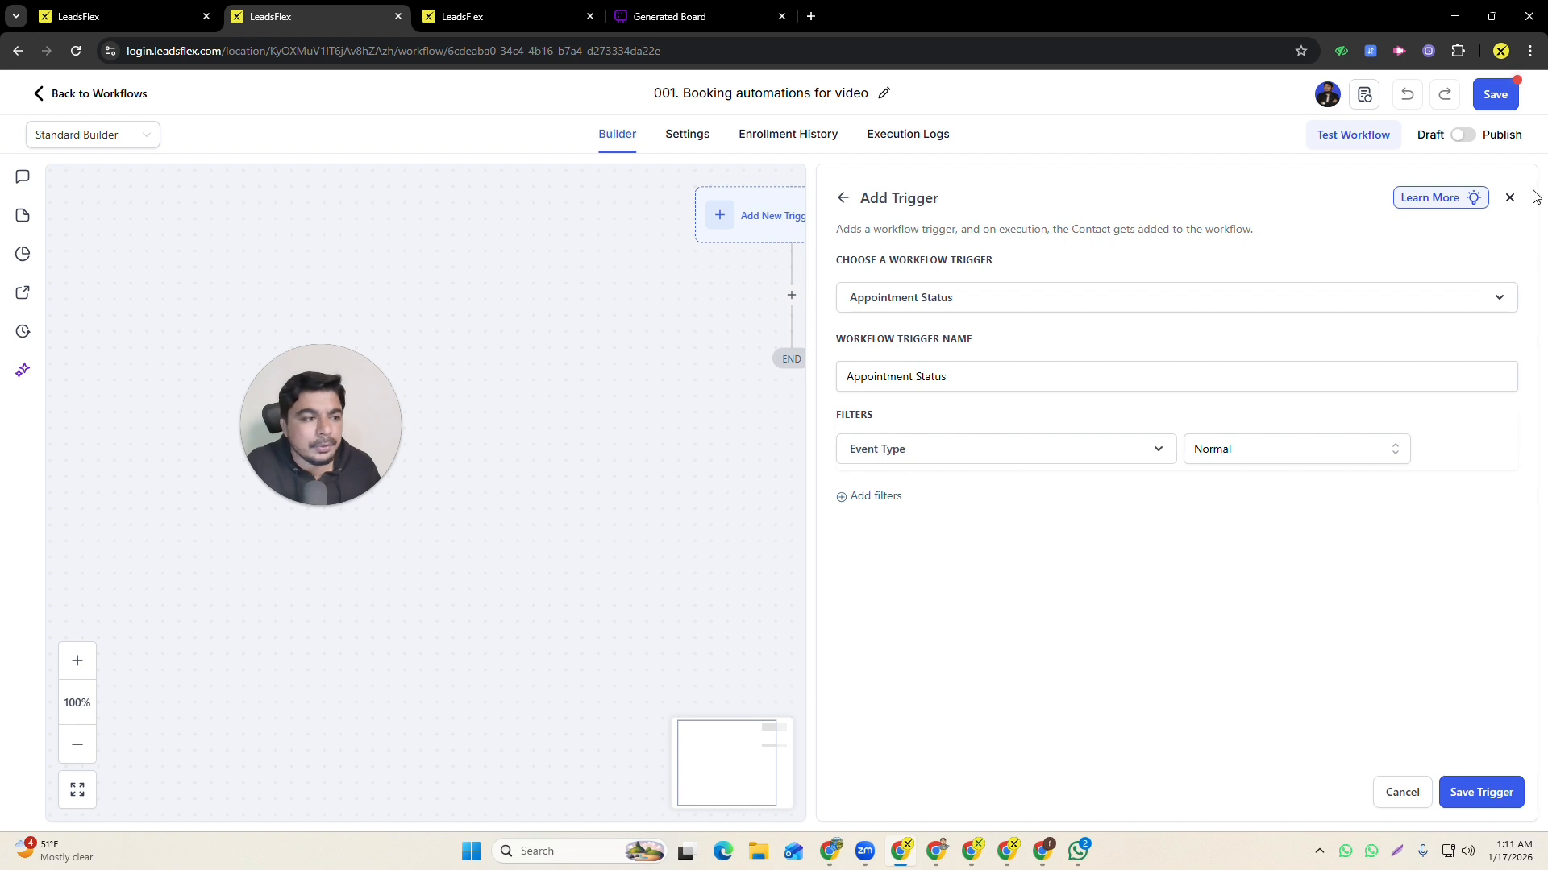
pyautogui.click(1509, 198)
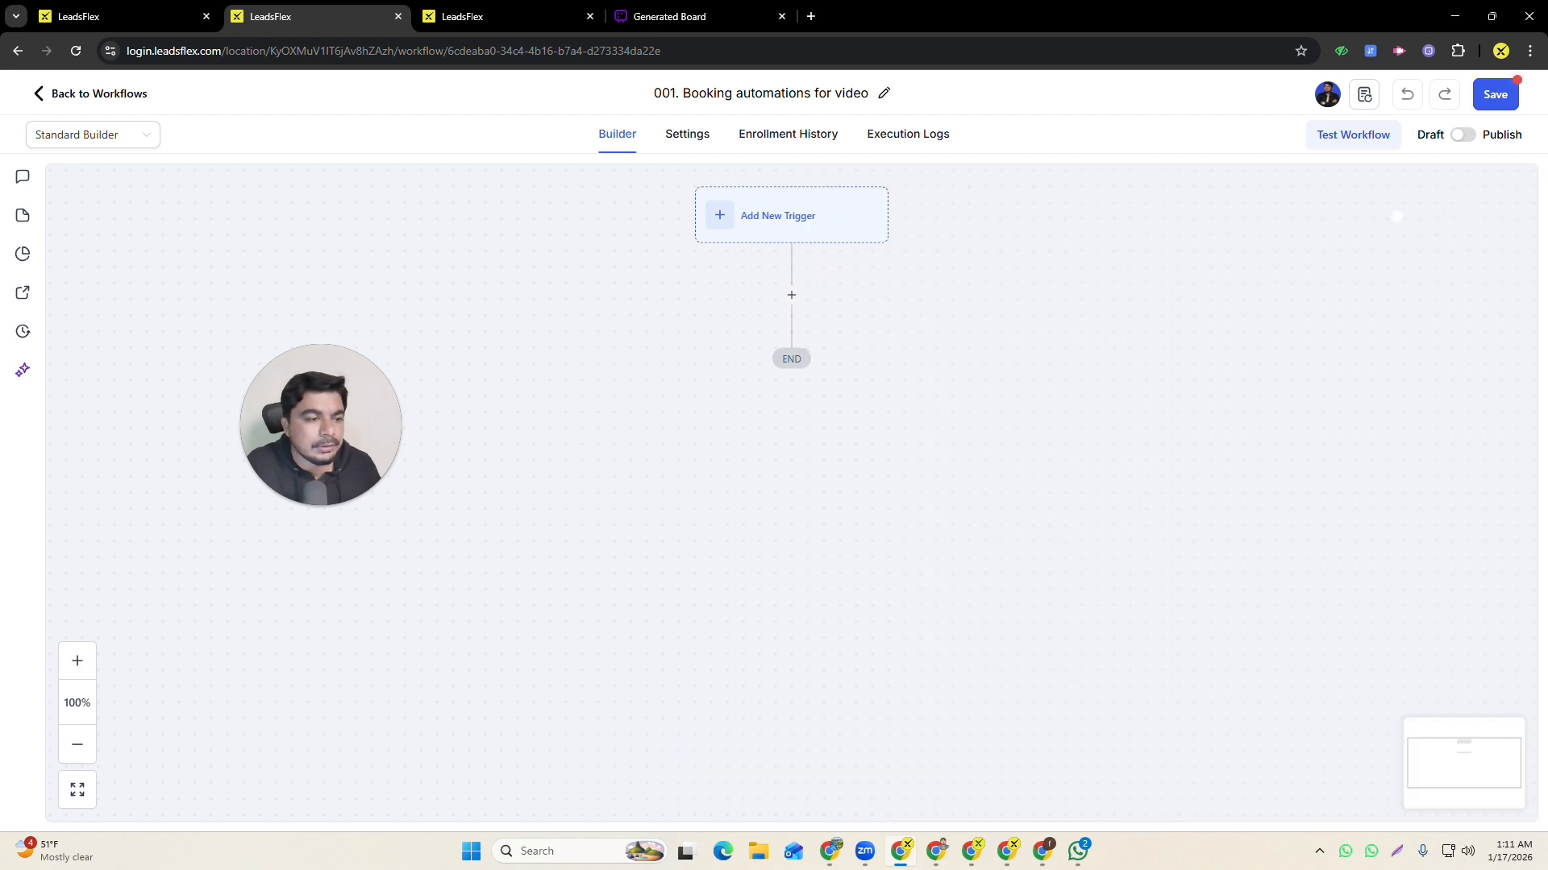
# - Find the appointment triggers, choose Appointment Status for the workflow, and keep its Event Type filter at Normal
pyautogui.click(793, 229)
pyautogui.write('app')
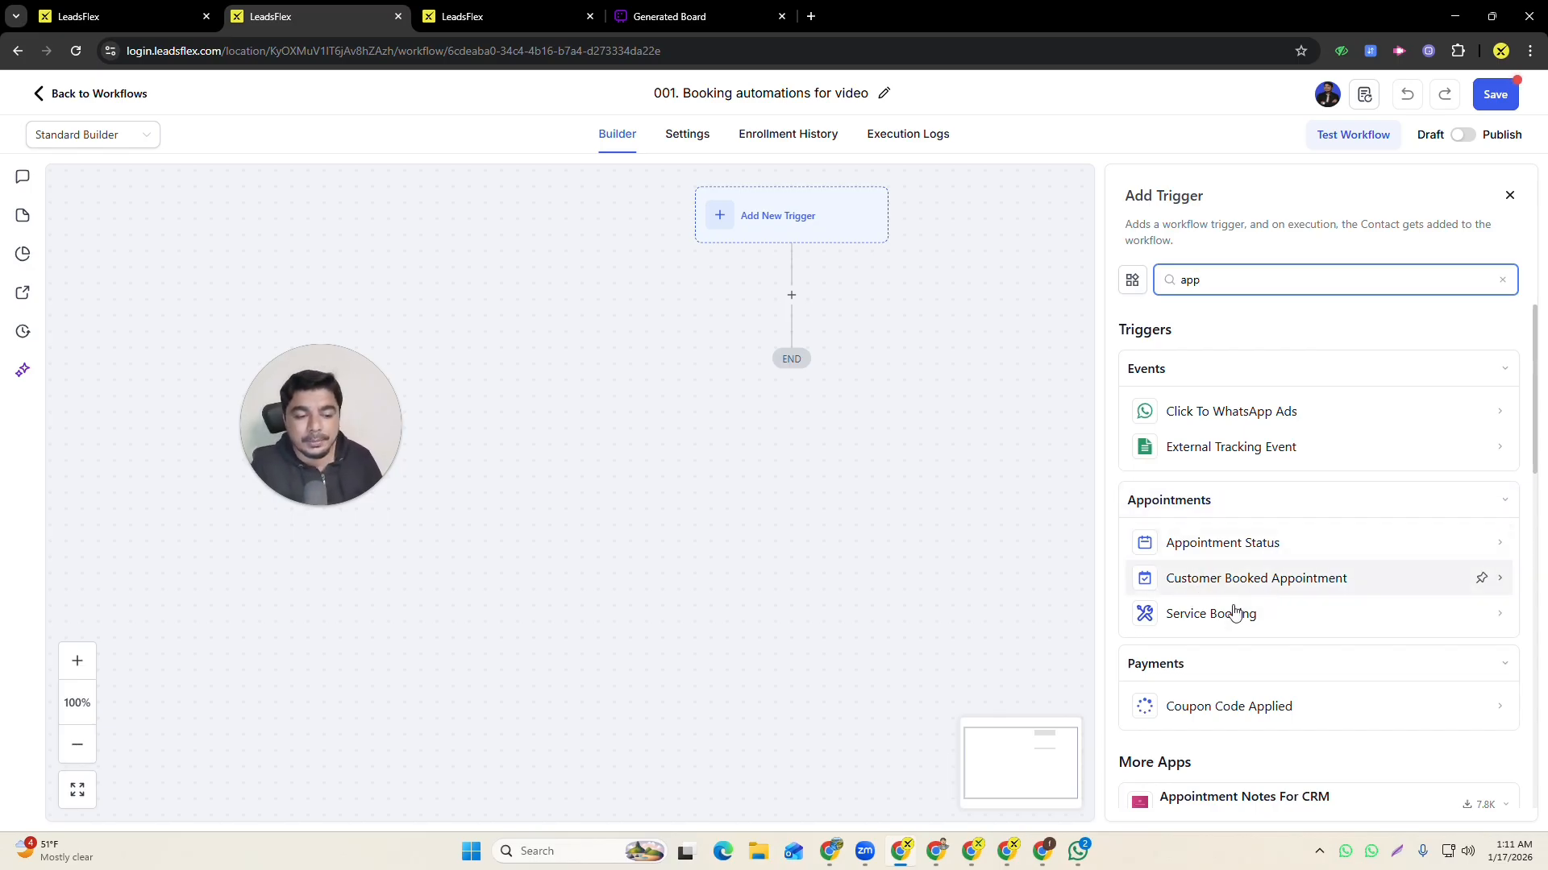
pyautogui.click(1205, 541)
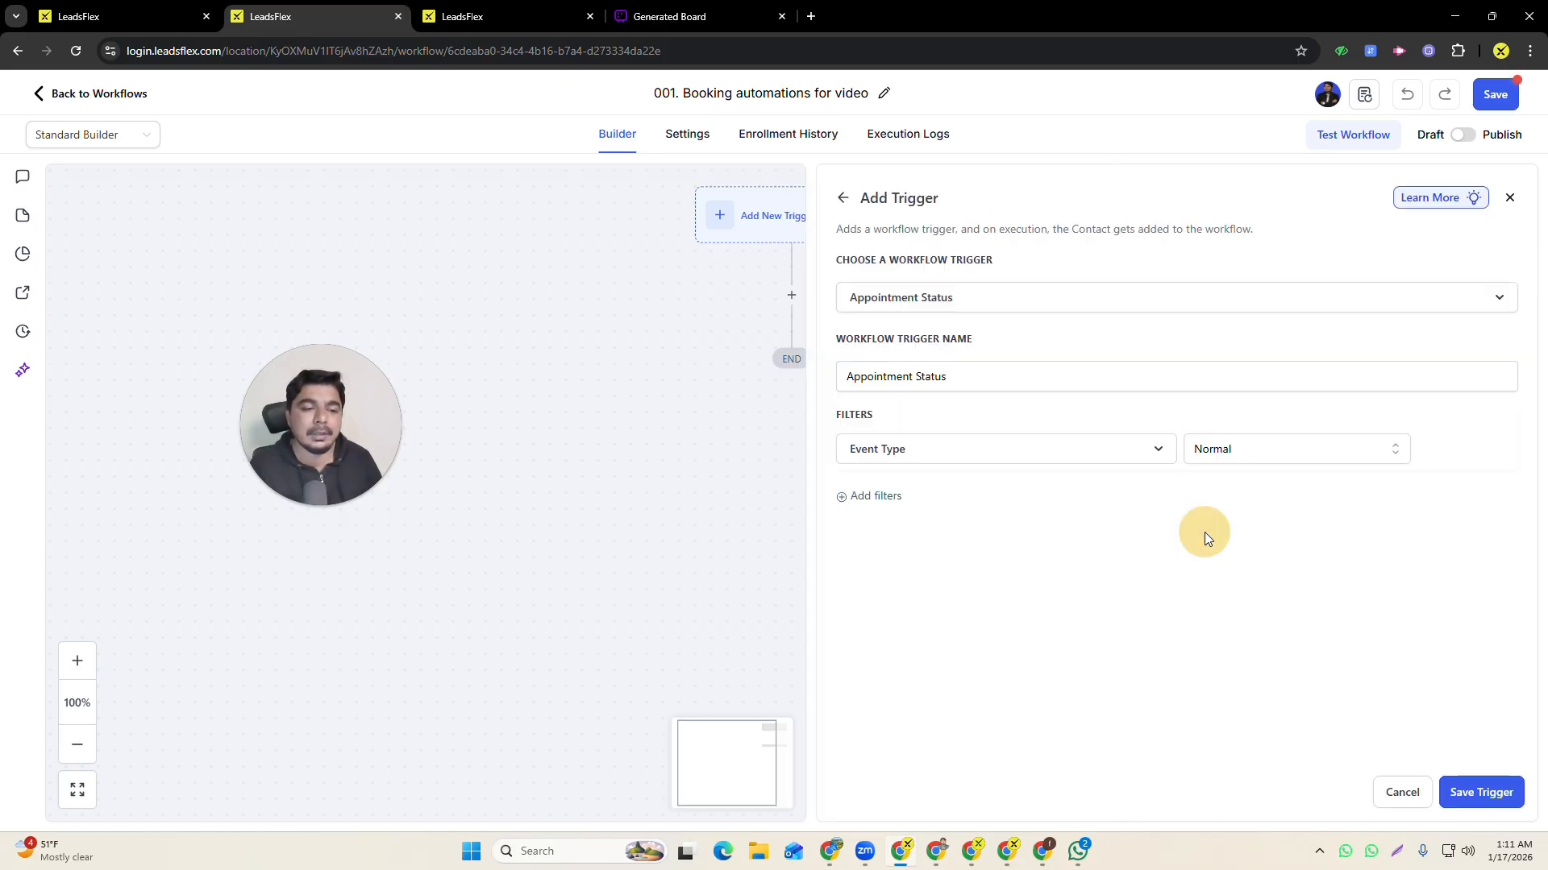
pyautogui.click(934, 444)
pyautogui.click(893, 458)
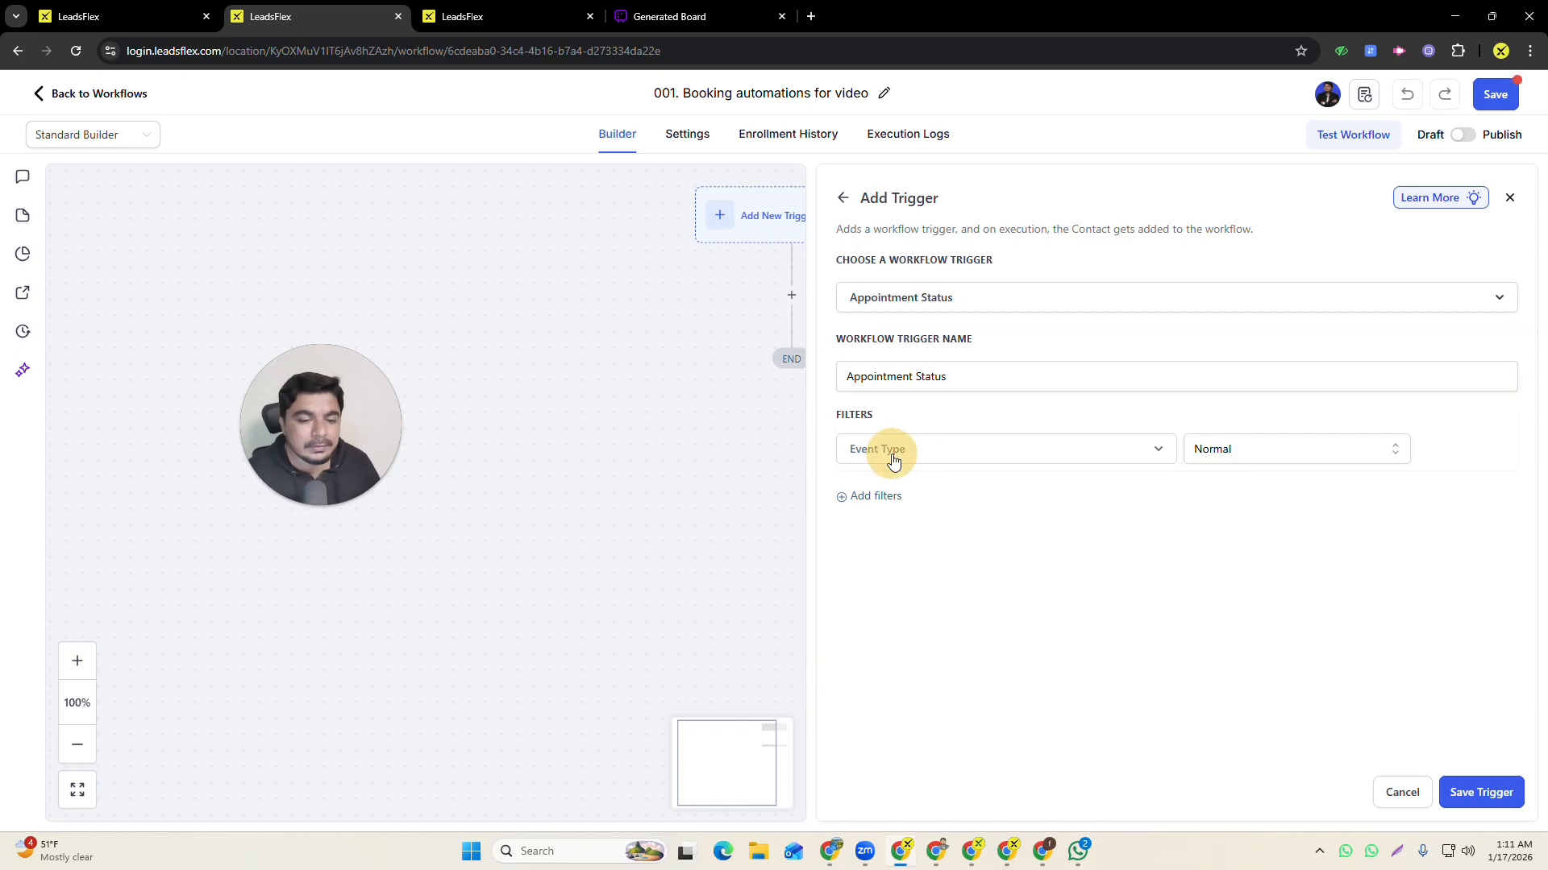
pyautogui.click(1153, 453)
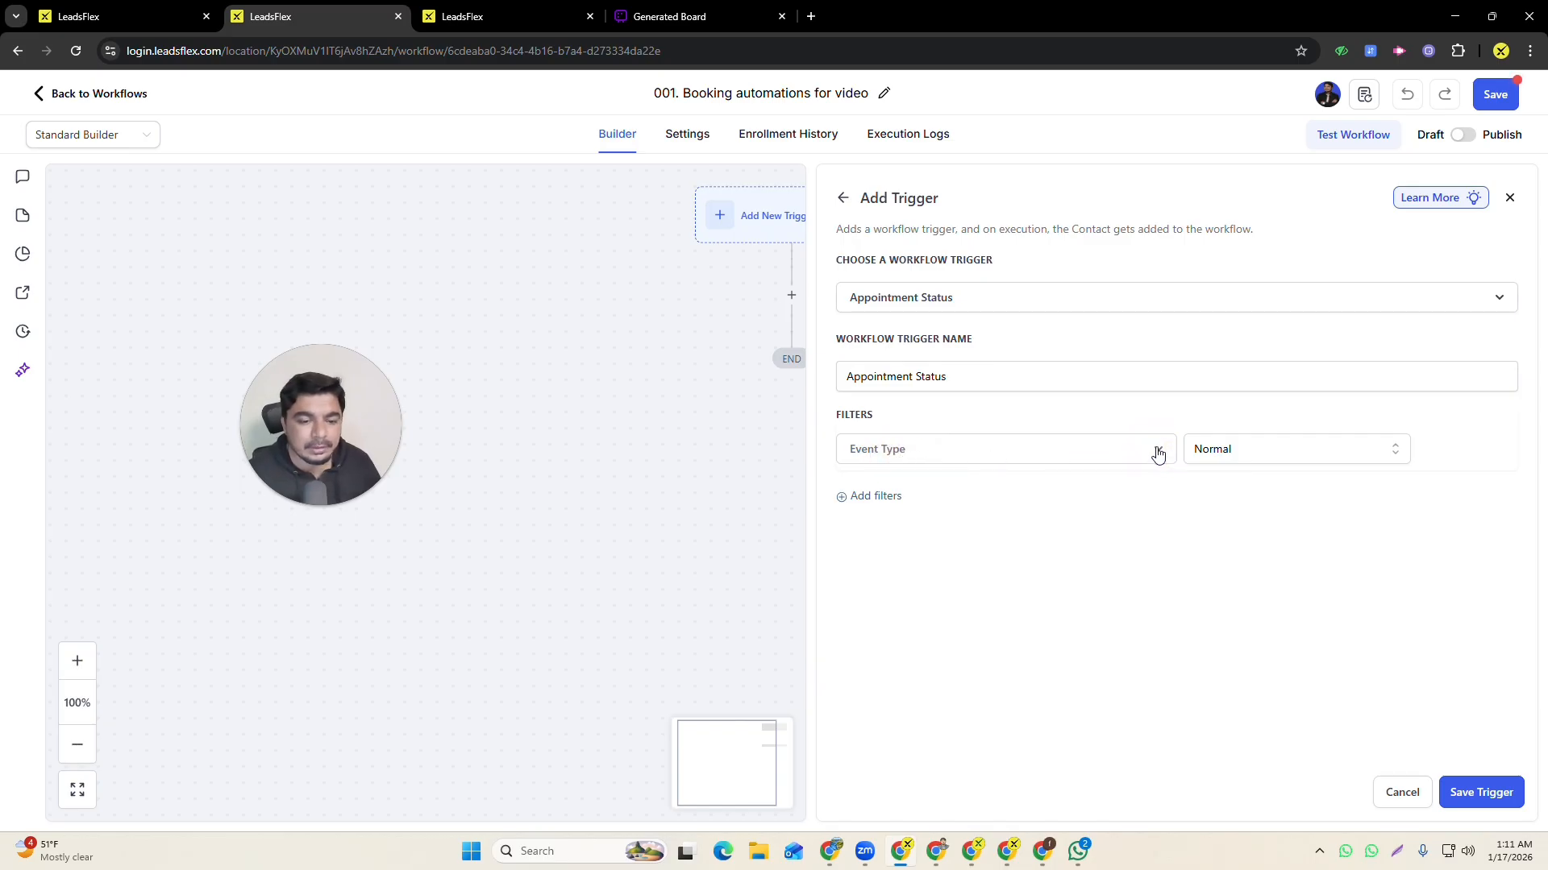
pyautogui.click(1155, 451)
# - Add an In calendar filter set to TestOnecalander and save the Appointment Status trigger
pyautogui.click(854, 498)
pyautogui.click(908, 495)
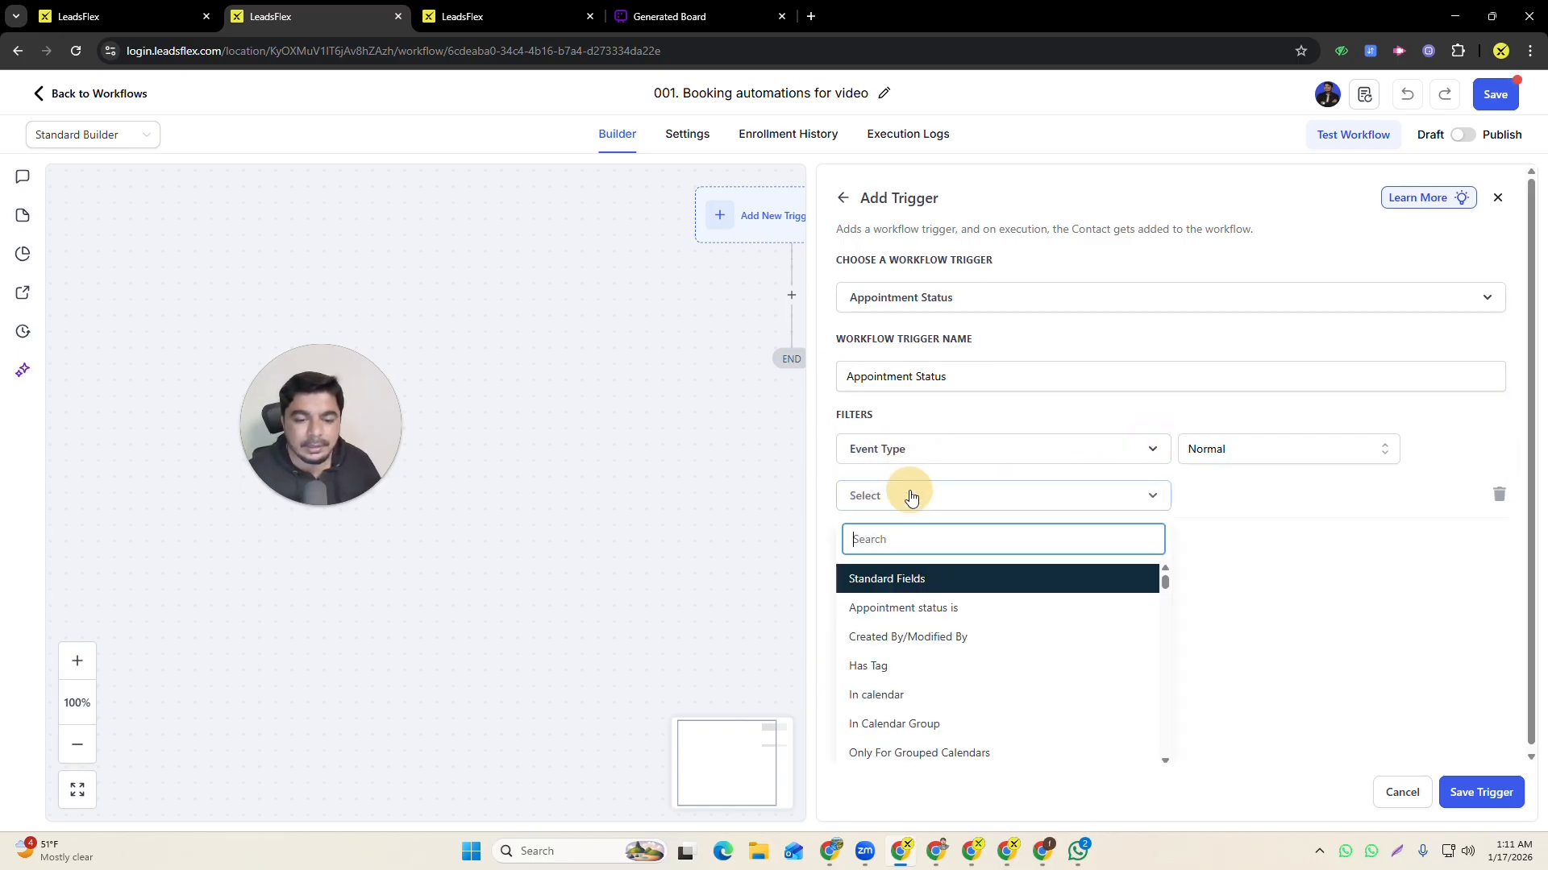
pyautogui.click(874, 693)
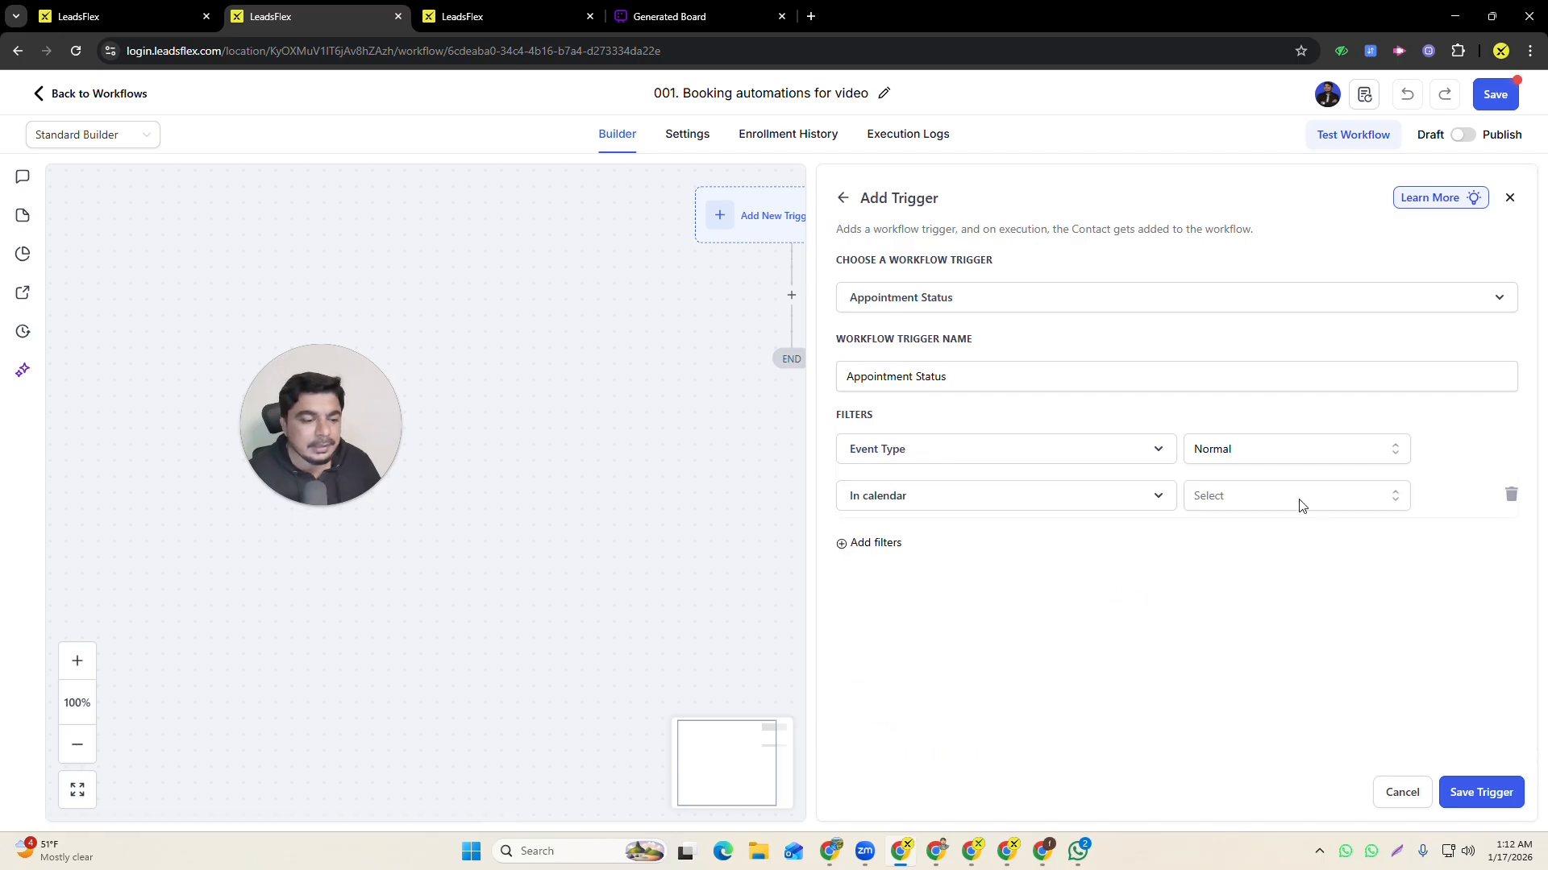
pyautogui.click(1294, 498)
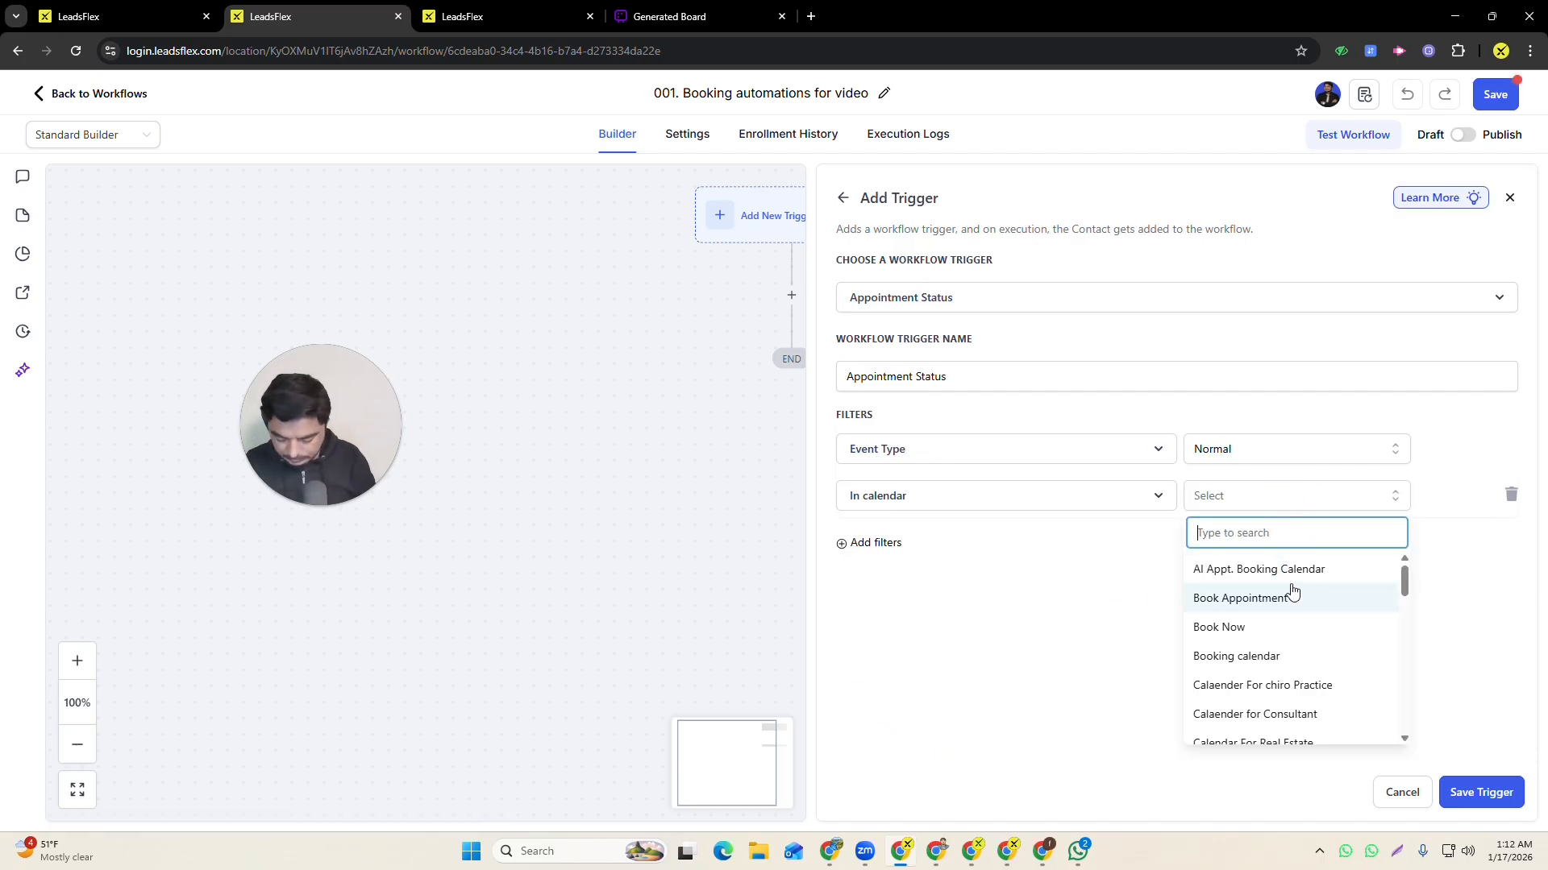
pyautogui.write('test')
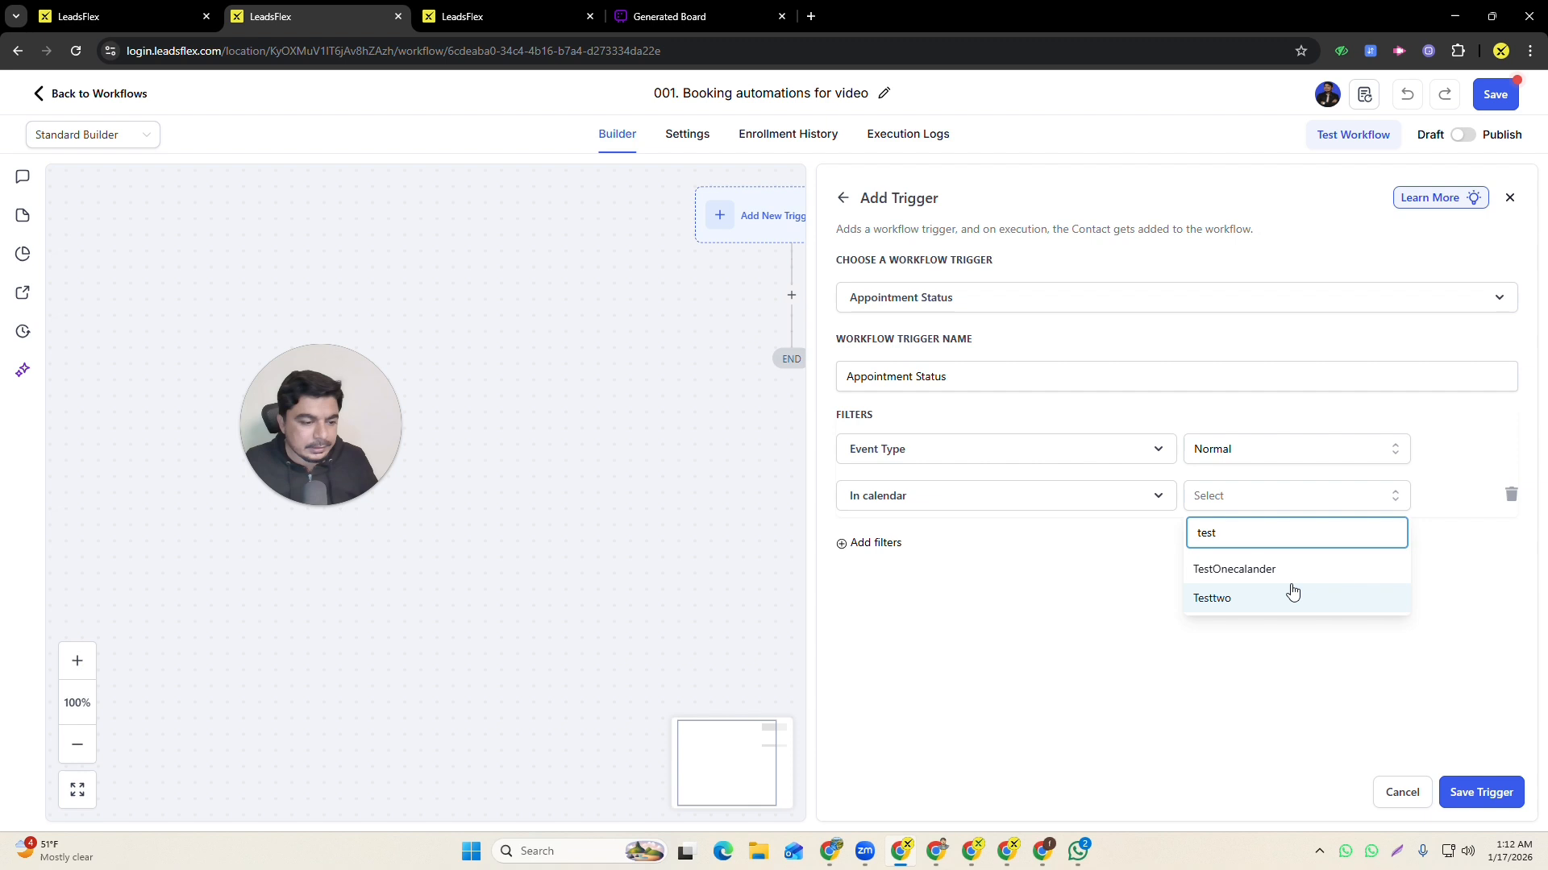
pyautogui.click(1254, 566)
pyautogui.click(1480, 791)
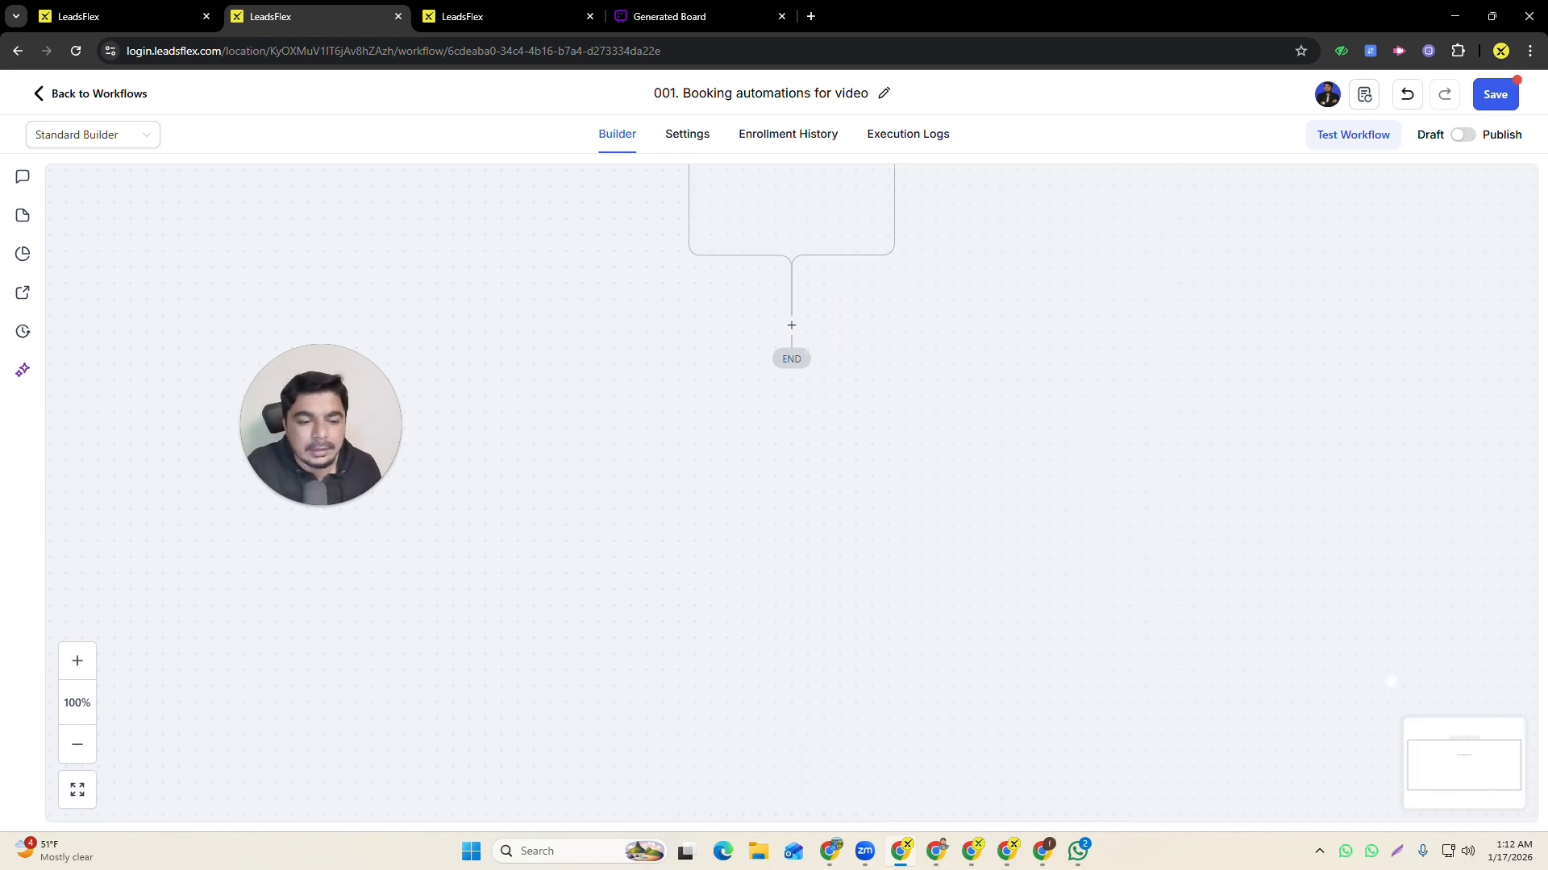
# - Reopen the settings of the existing Appointment Status trigger
pyautogui.moveTo(947, 276)
pyautogui.mouseDown()
pyautogui.moveTo(805, 375)
pyautogui.moveTo(830, 403)
pyautogui.mouseUp()
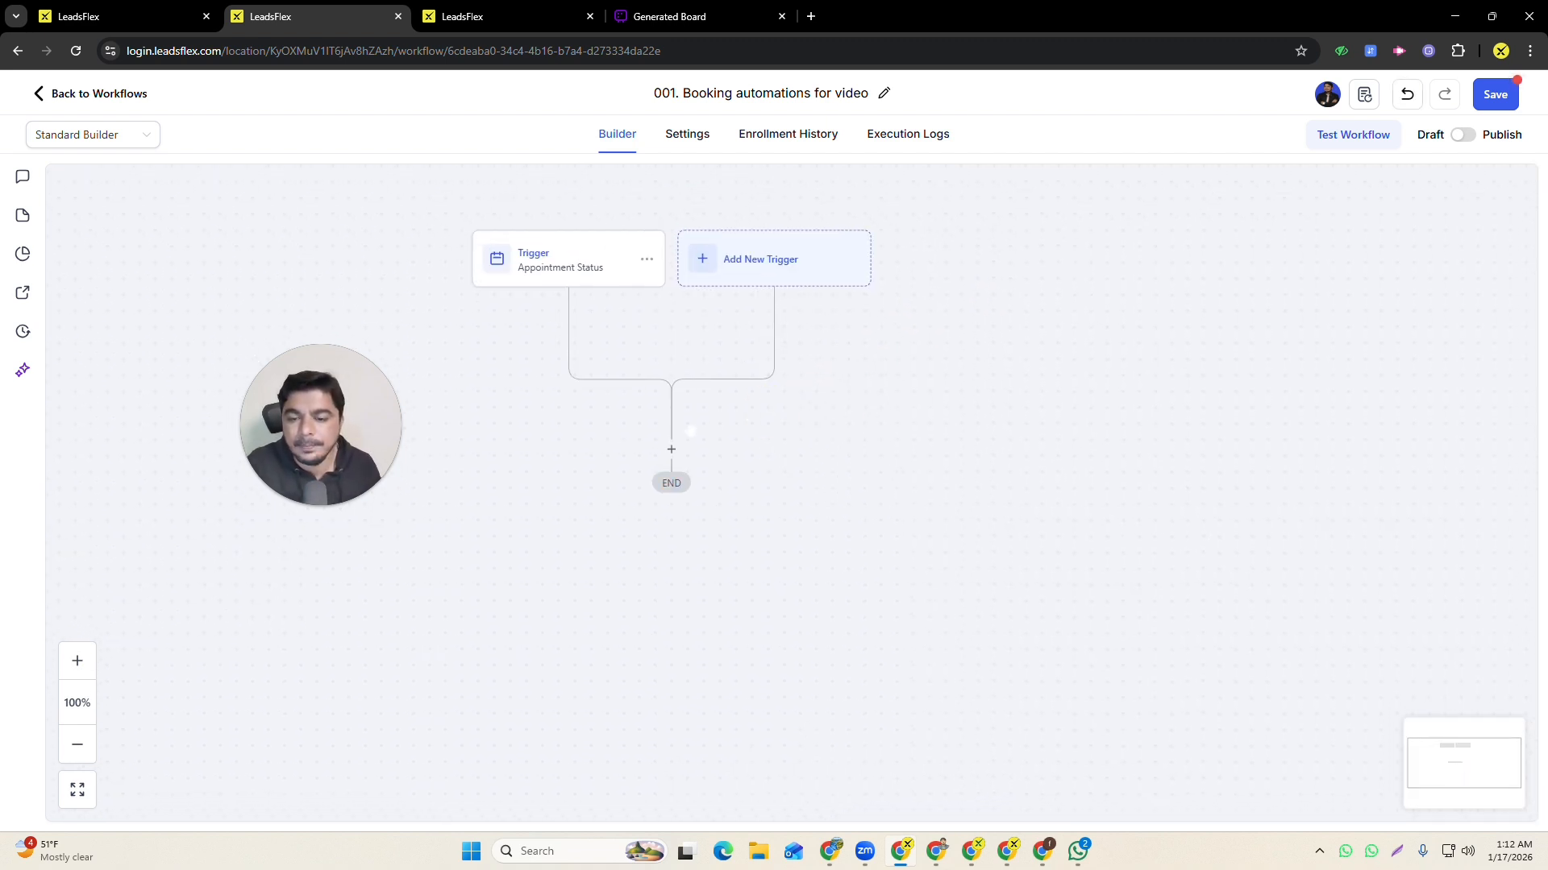
pyautogui.click(672, 457)
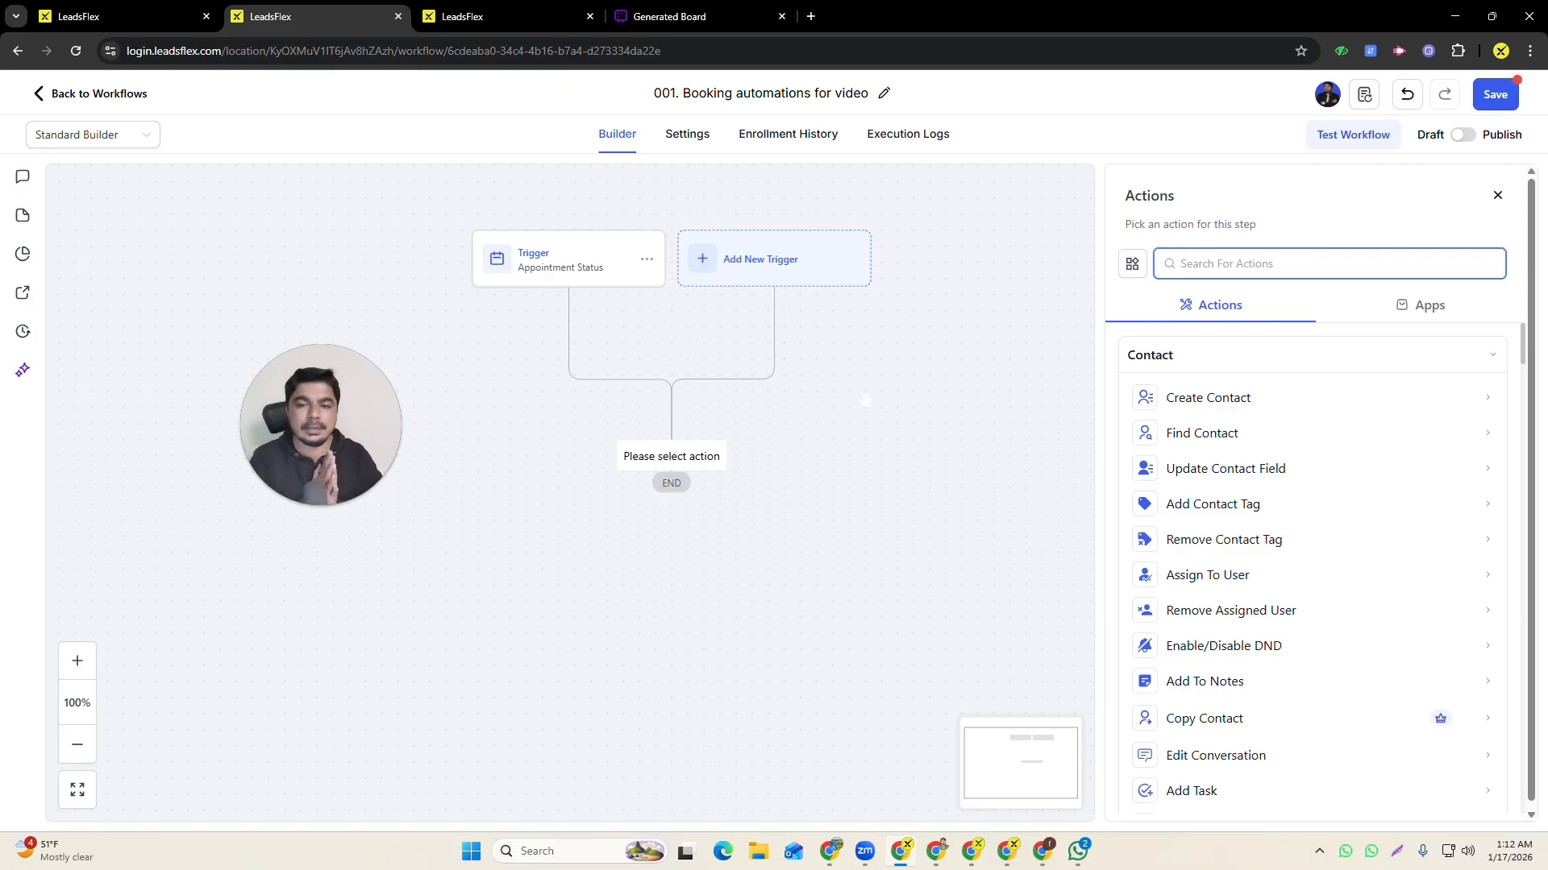
pyautogui.click(590, 264)
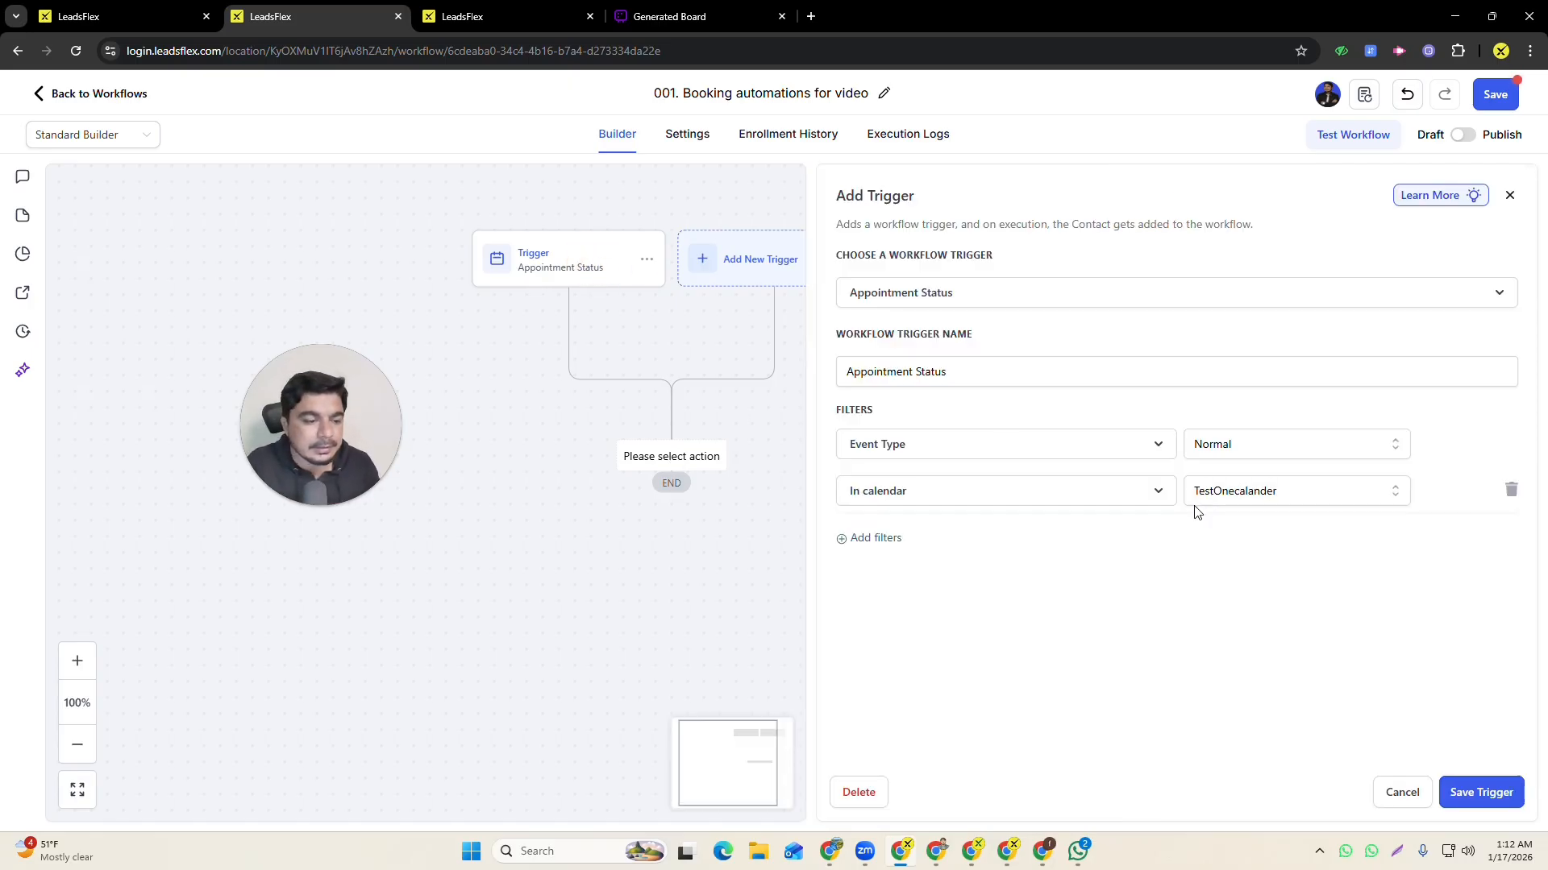
pyautogui.click(878, 538)
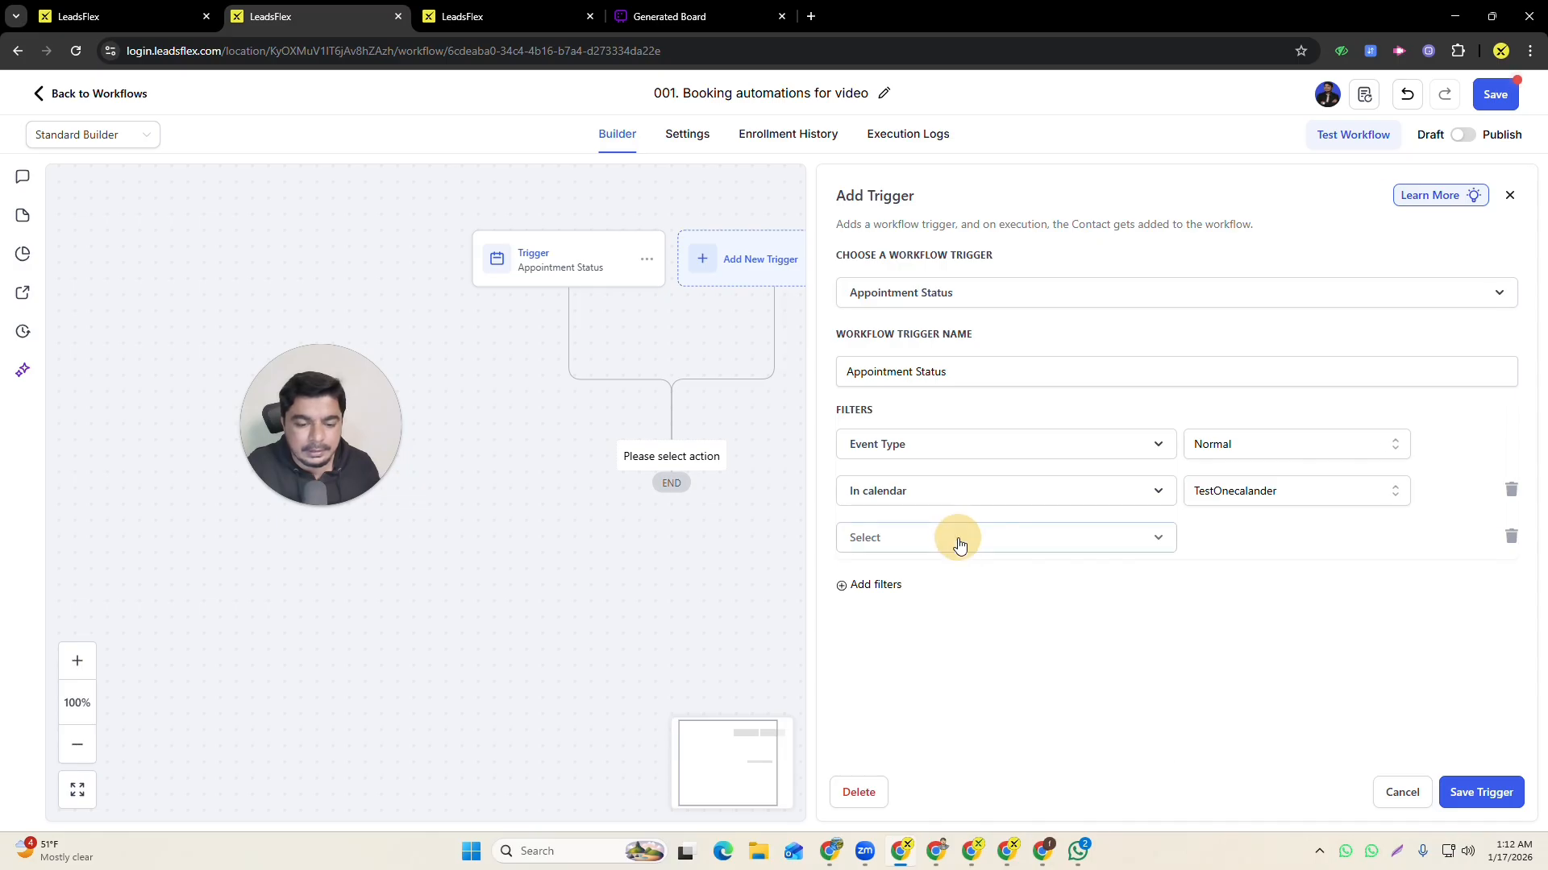
pyautogui.click(953, 538)
pyautogui.scroll(-6, 948, 637)
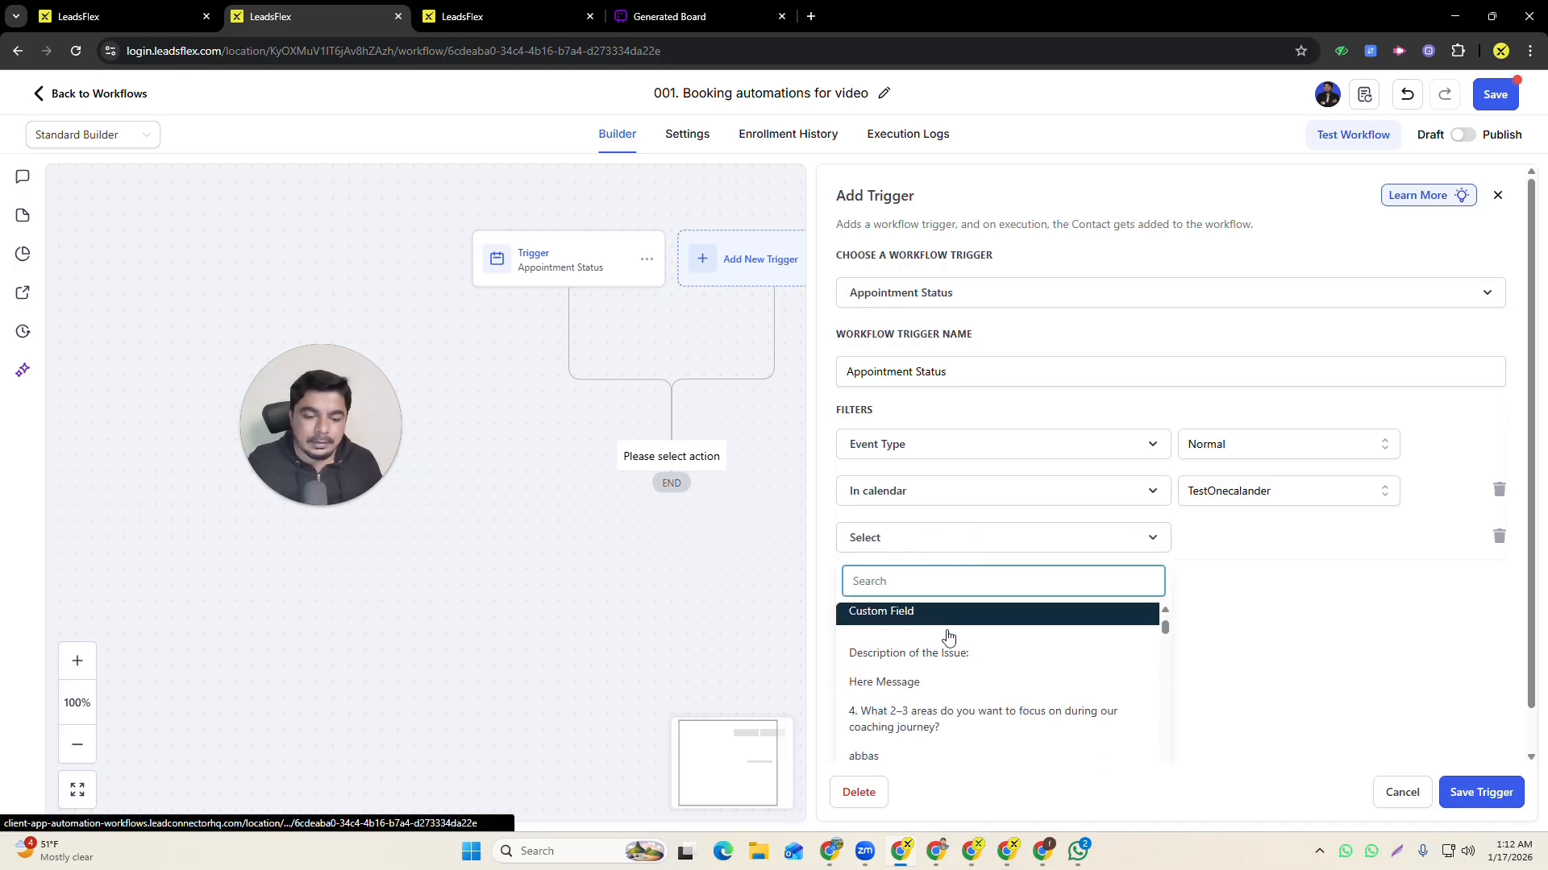
pyautogui.scroll(6, 951, 628)
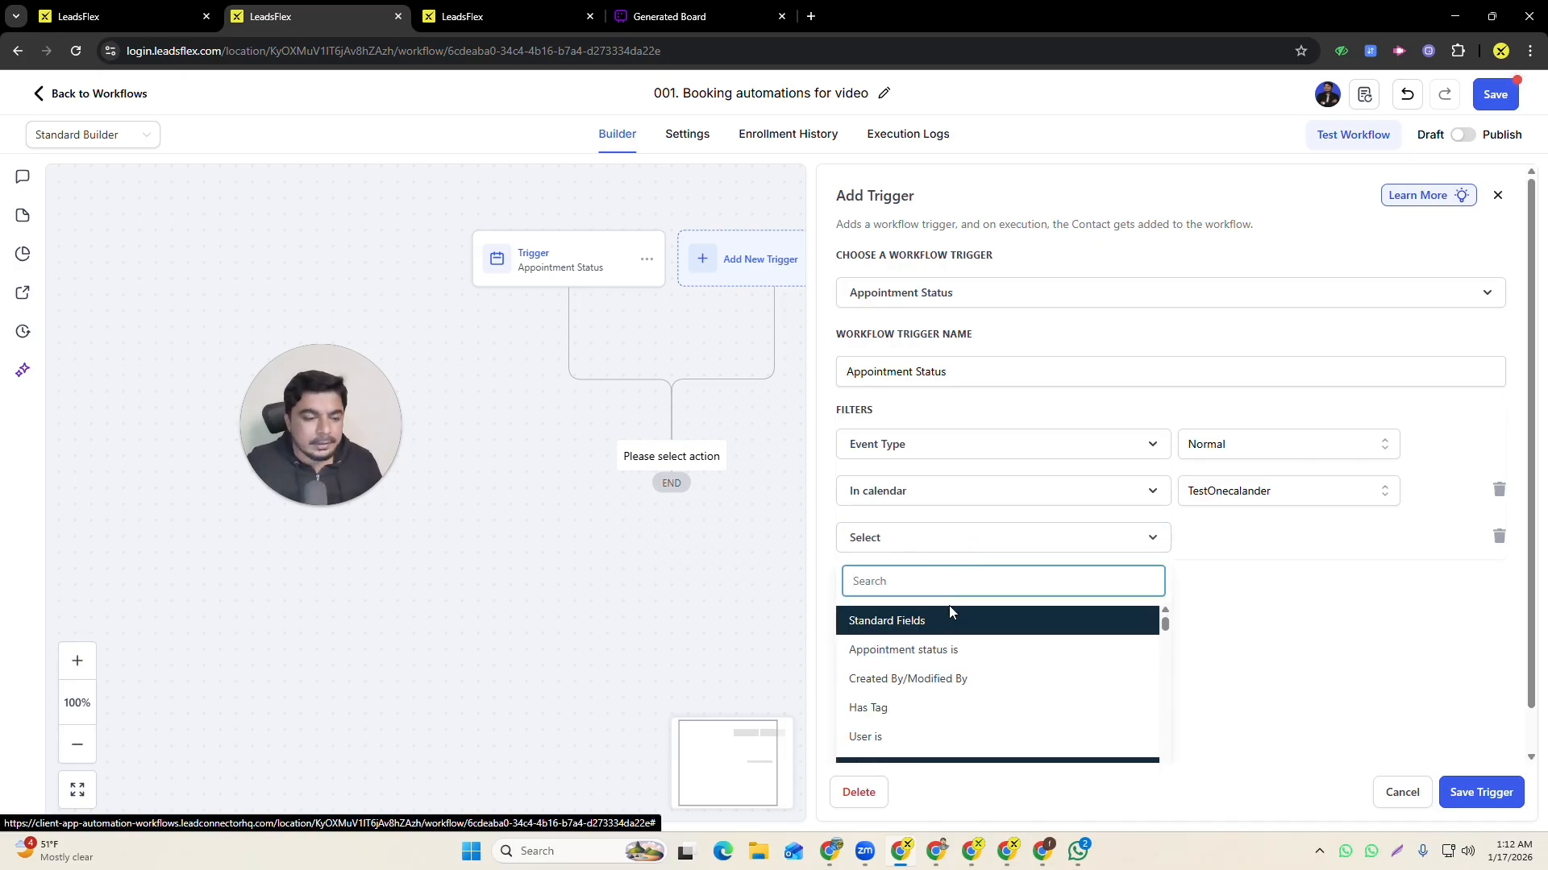
pyautogui.write('sa')
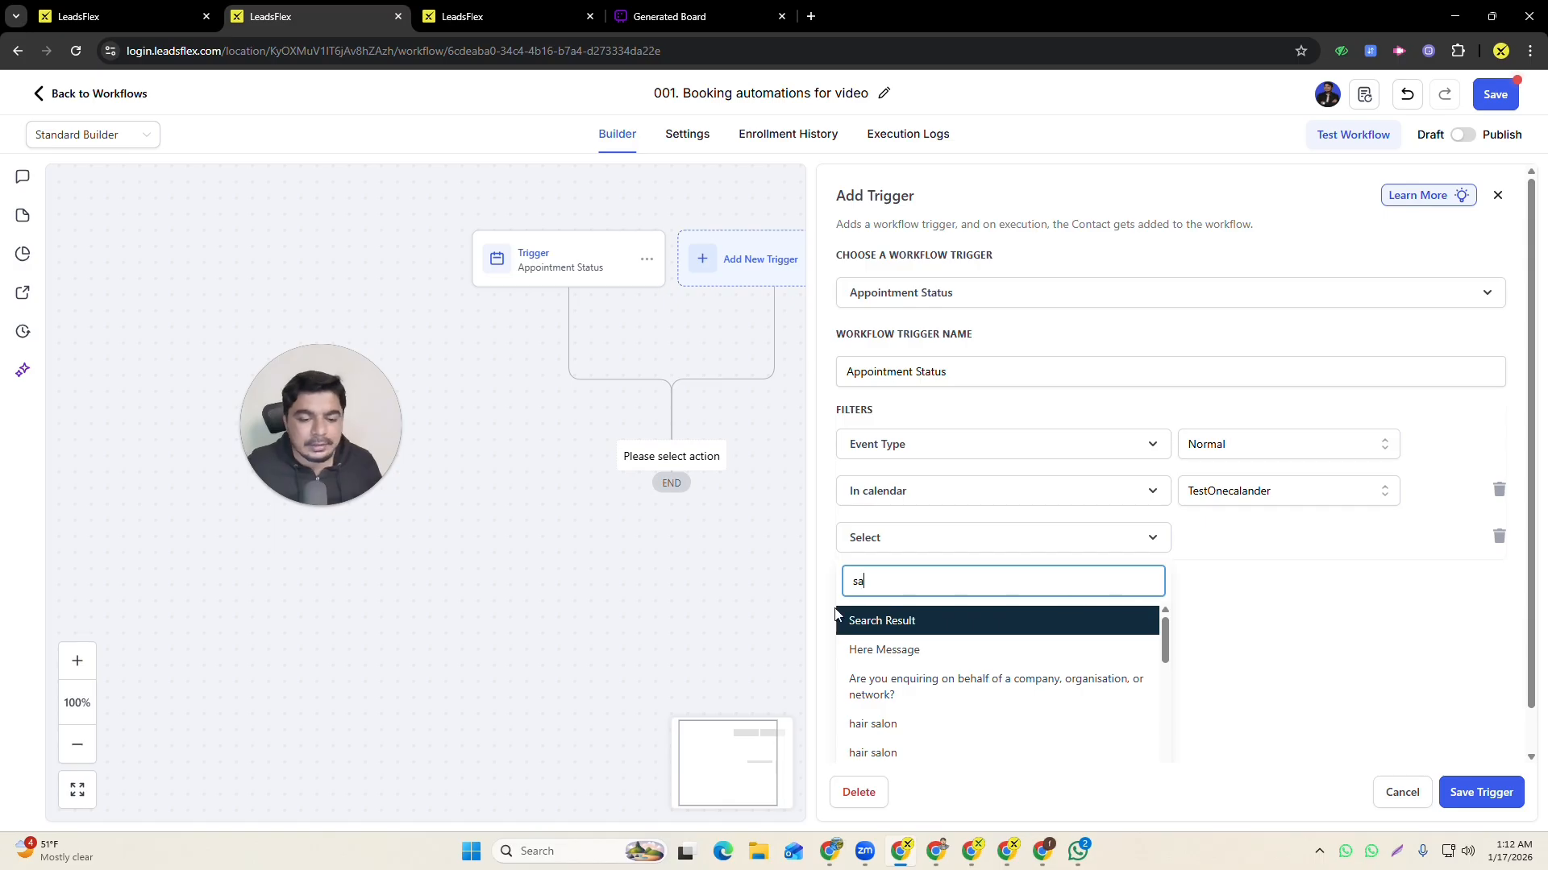
pyautogui.click(780, 588)
pyautogui.click(1511, 538)
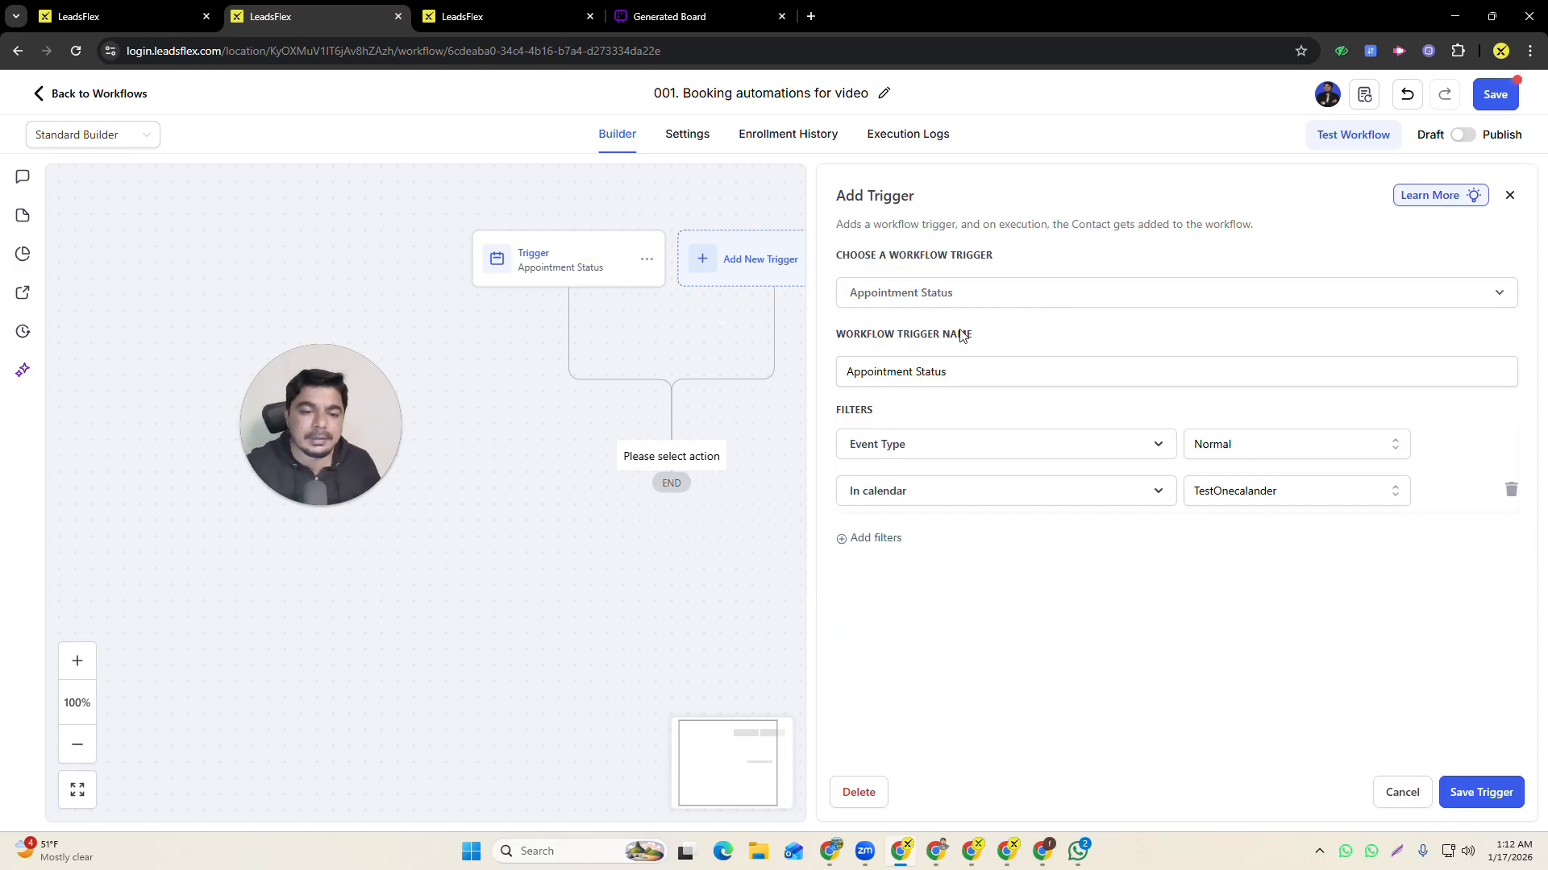
# - Add an "Appointment status is" filter set to confirmed and save the Appointment Status trigger
pyautogui.click(1240, 450)
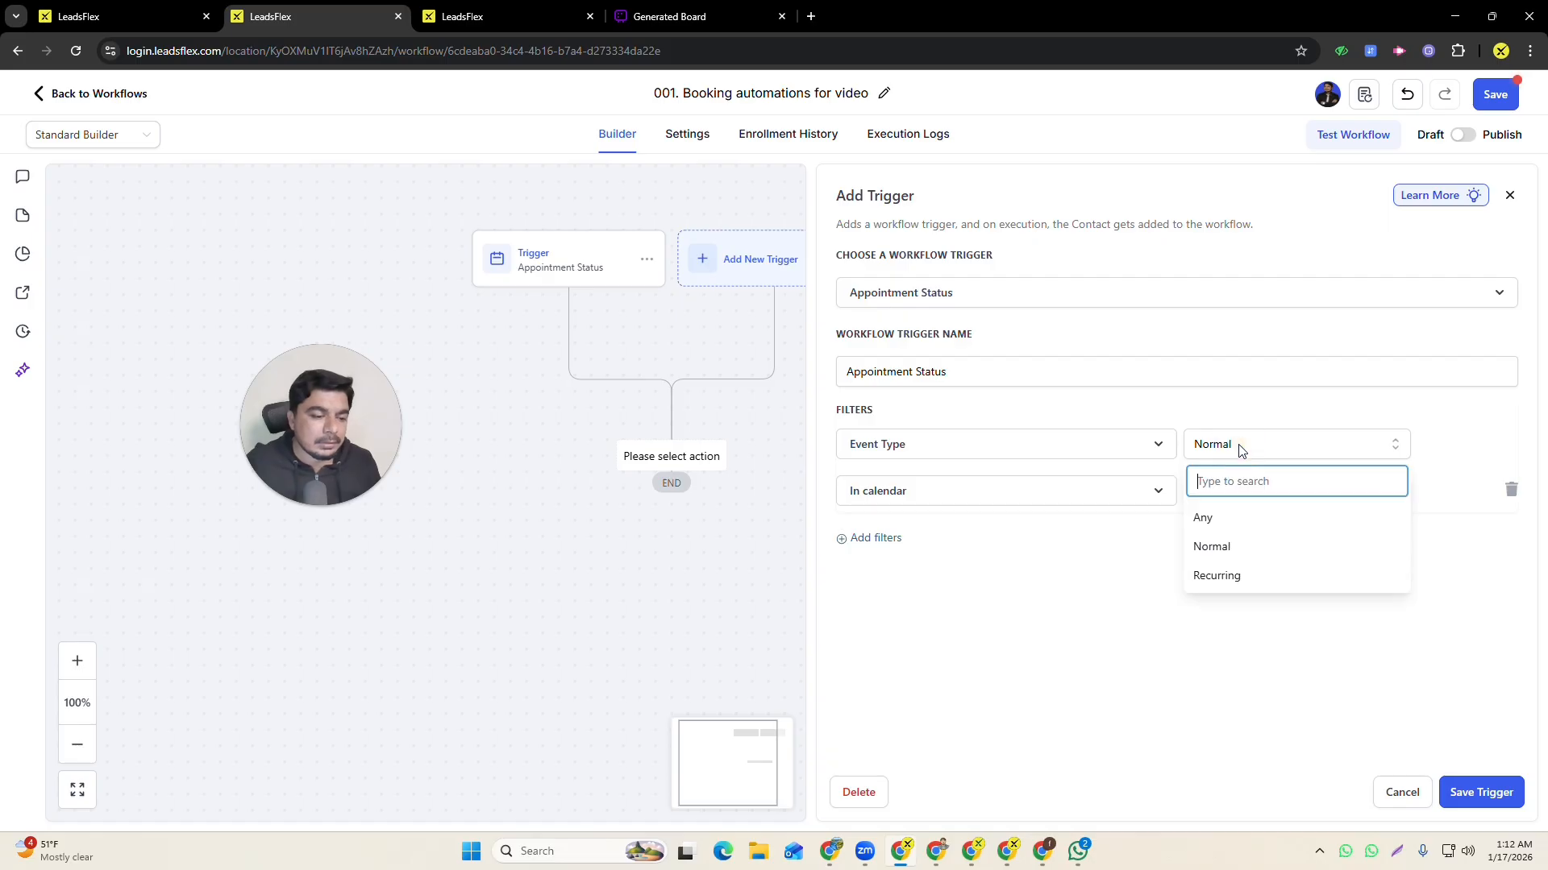
pyautogui.click(1011, 581)
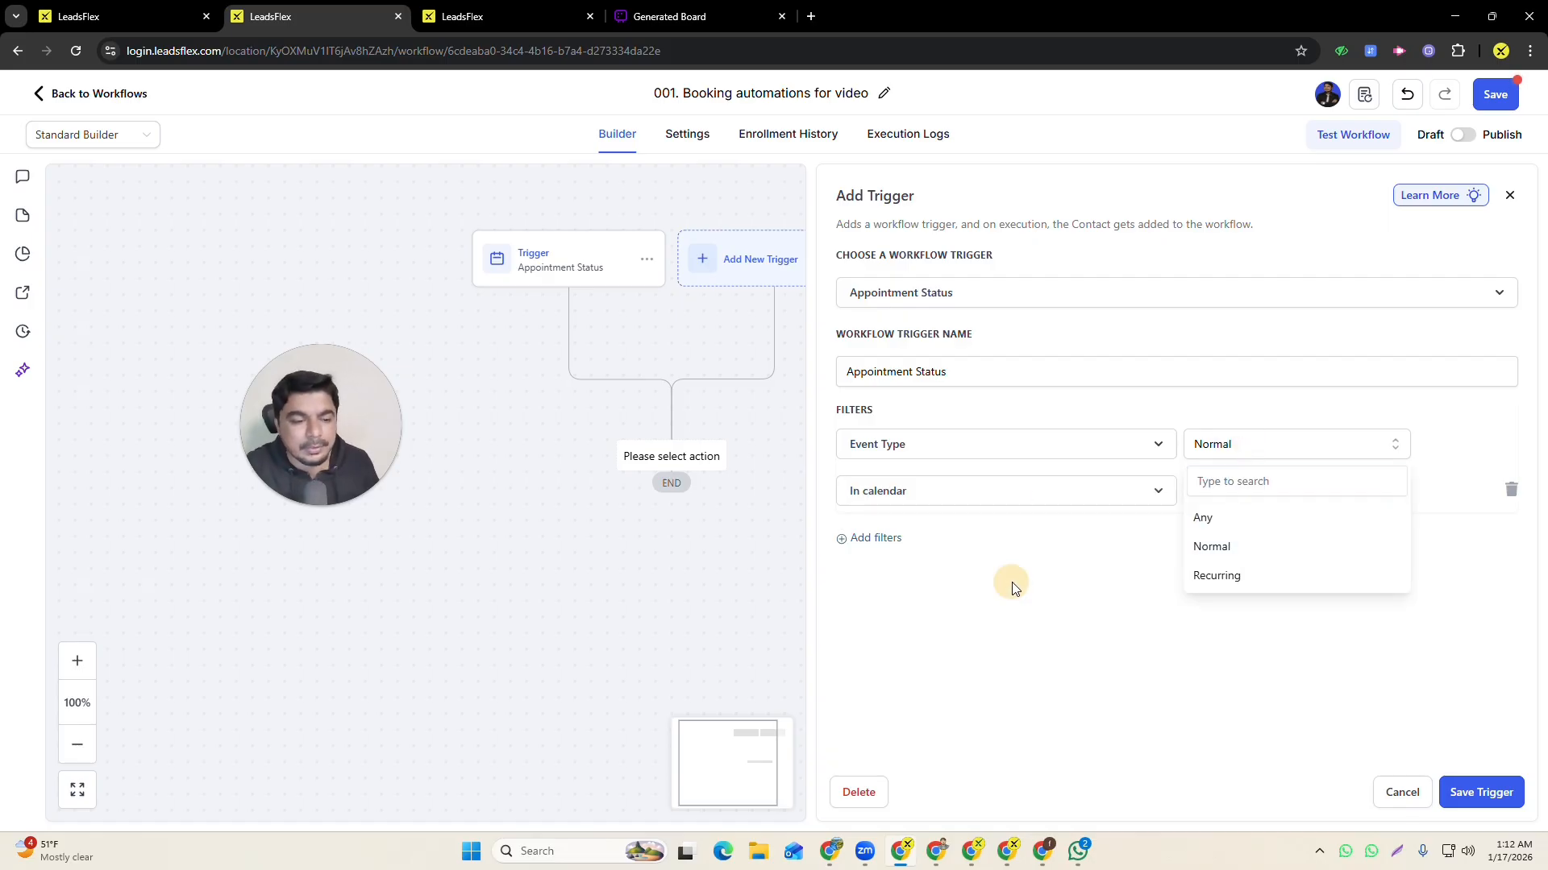
pyautogui.click(877, 539)
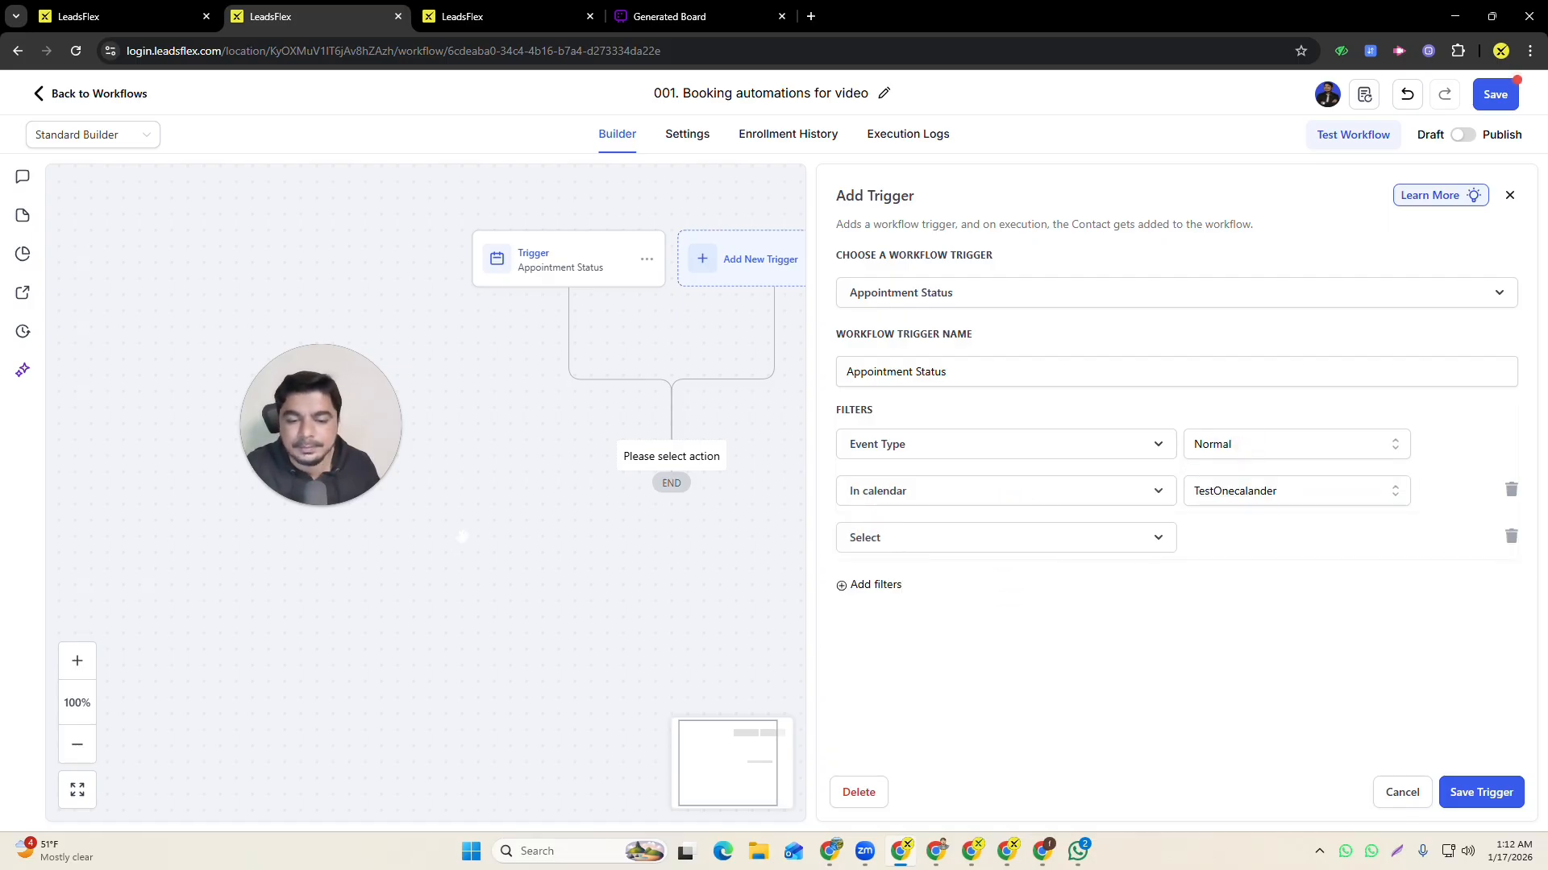
pyautogui.click(1006, 537)
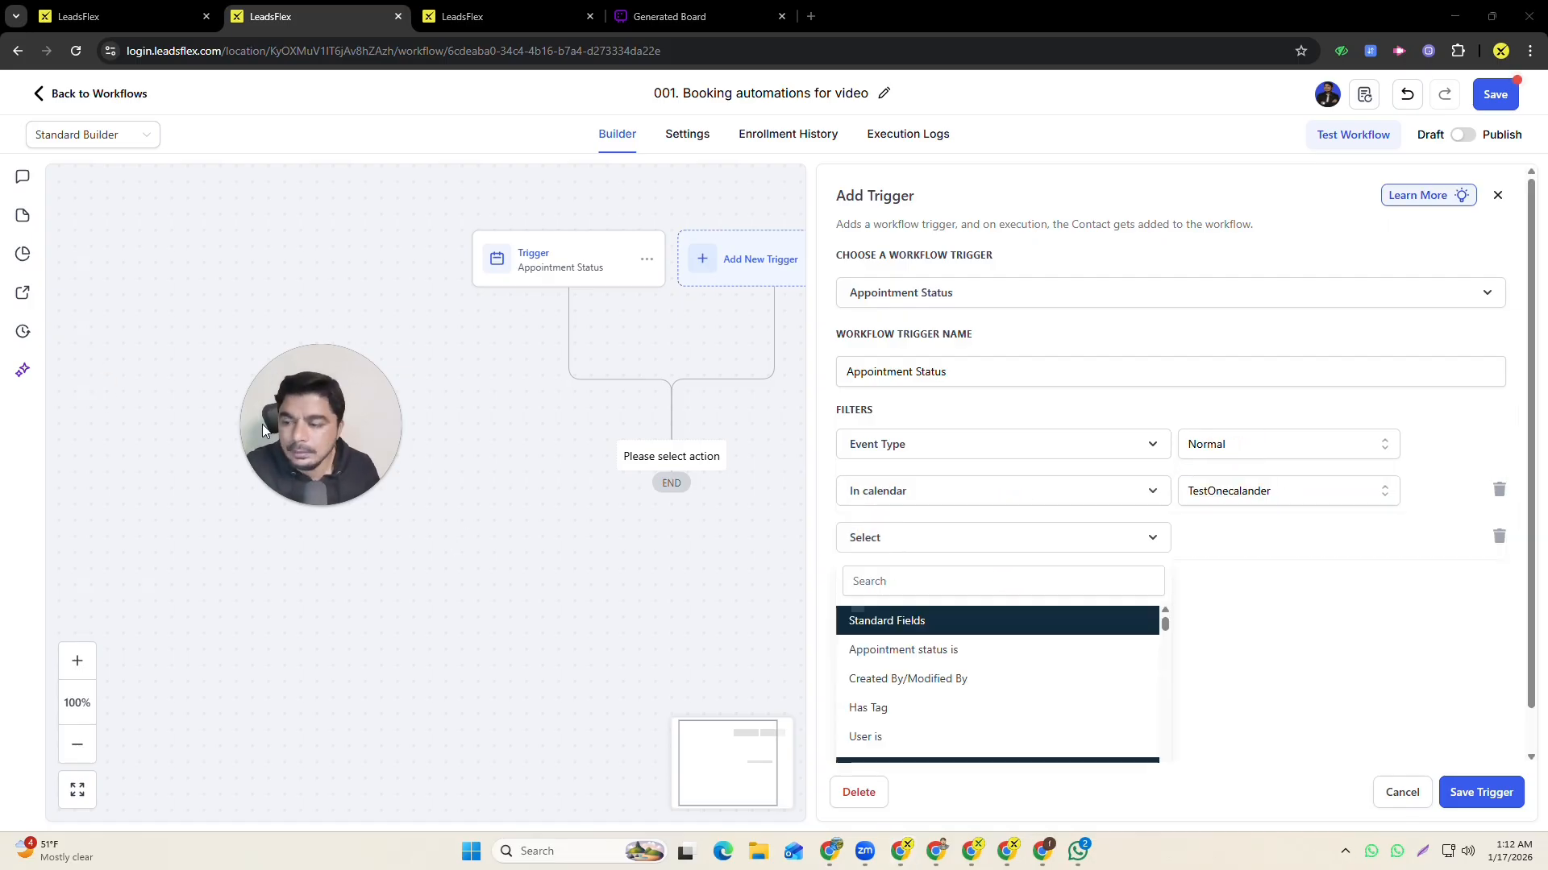
pyautogui.click(899, 649)
pyautogui.click(1271, 540)
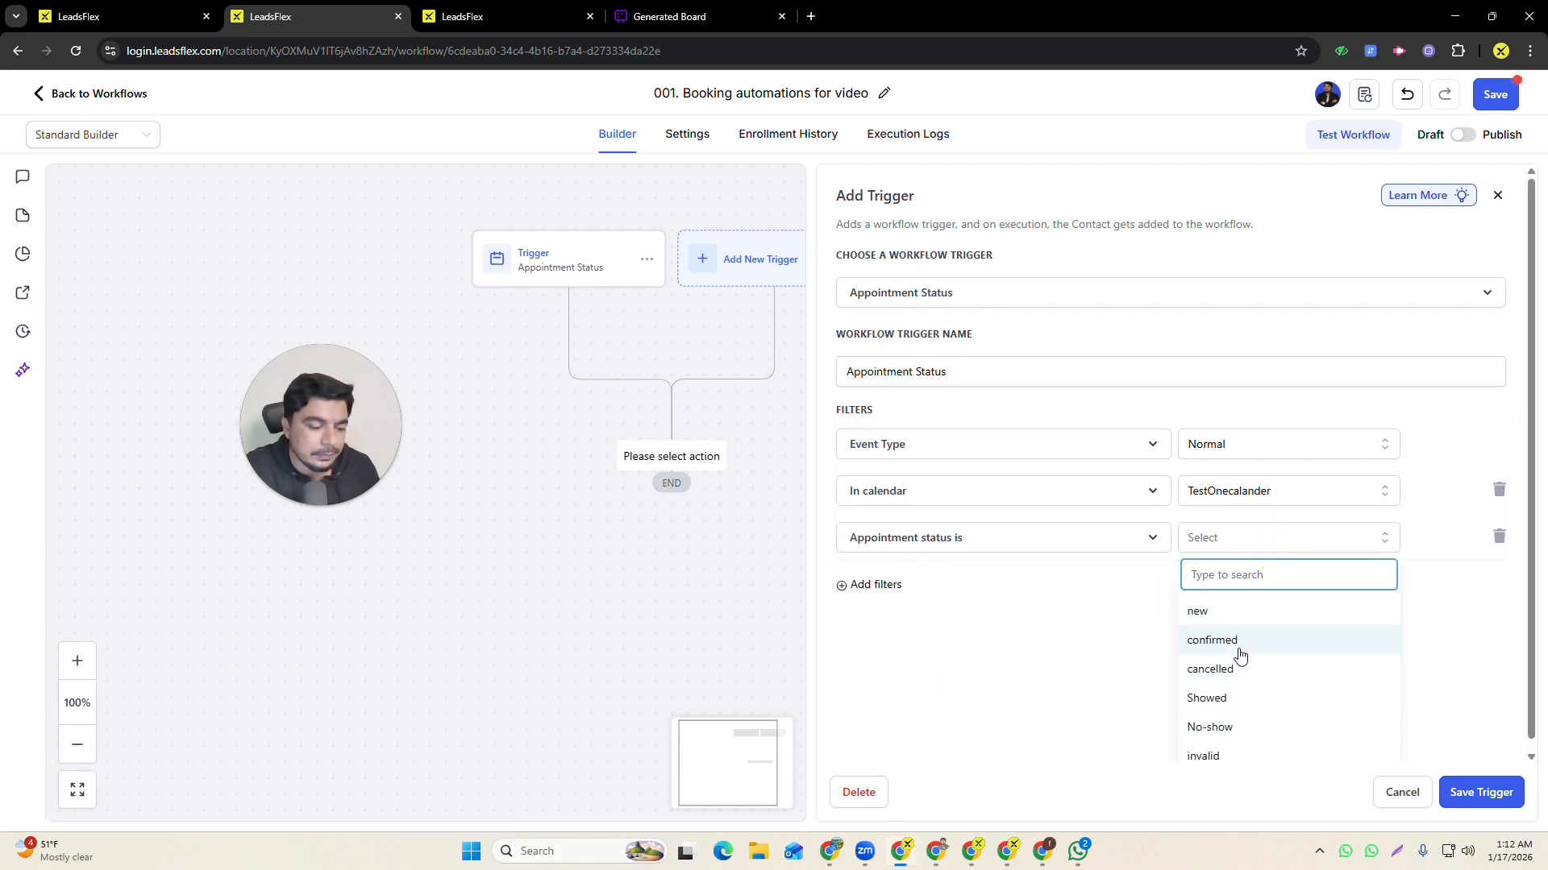
pyautogui.click(1233, 646)
pyautogui.click(1457, 792)
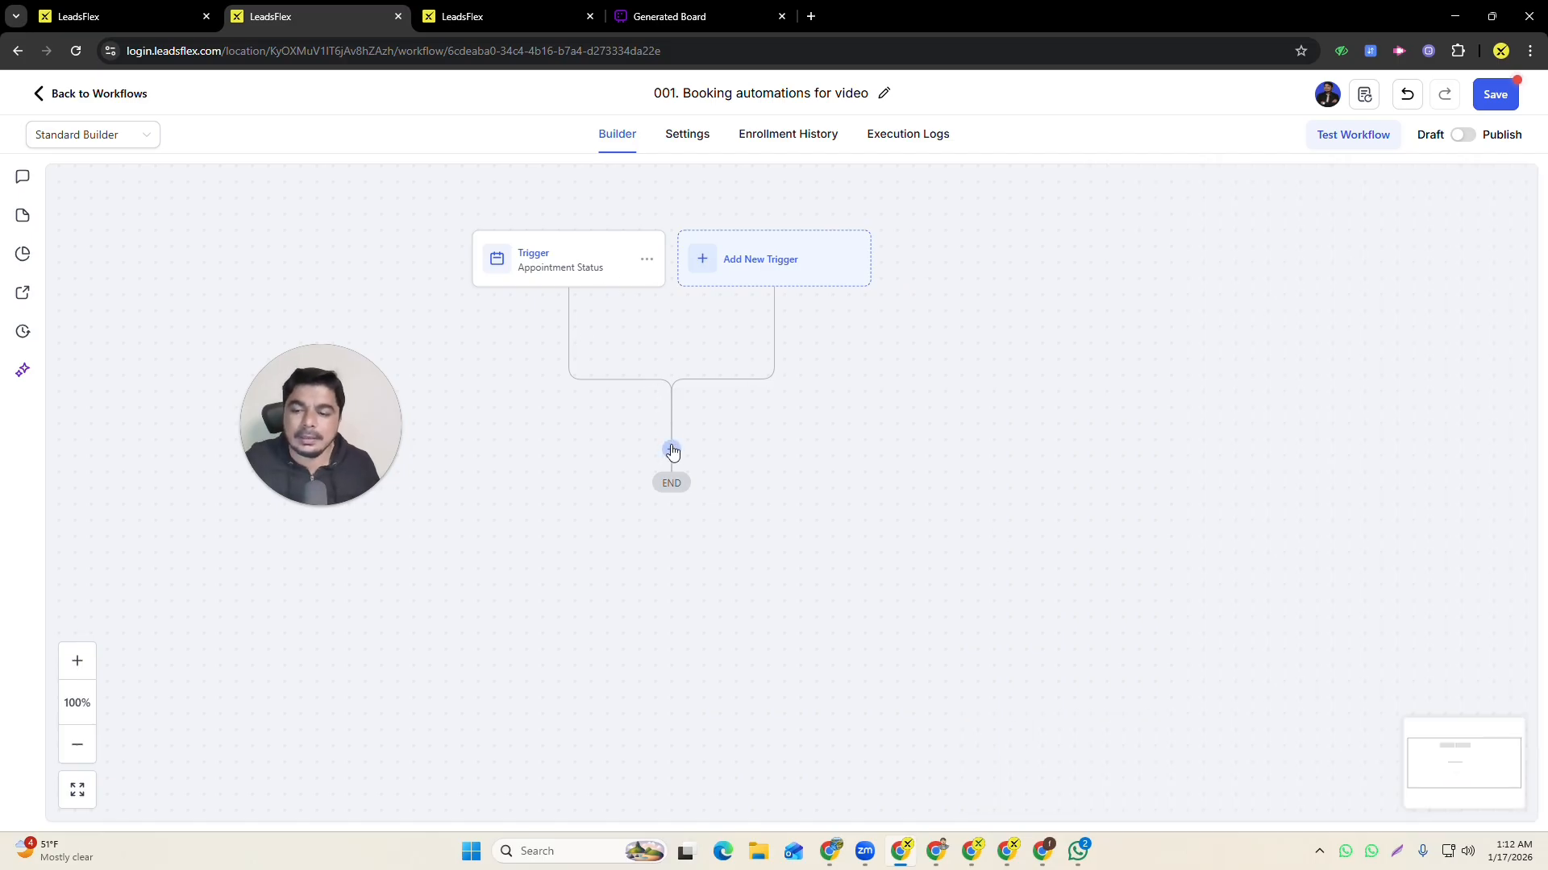
# - Add an Add Contact Tag action below the trigger with the tag "appointment confirmed" and save the action
pyautogui.click(672, 450)
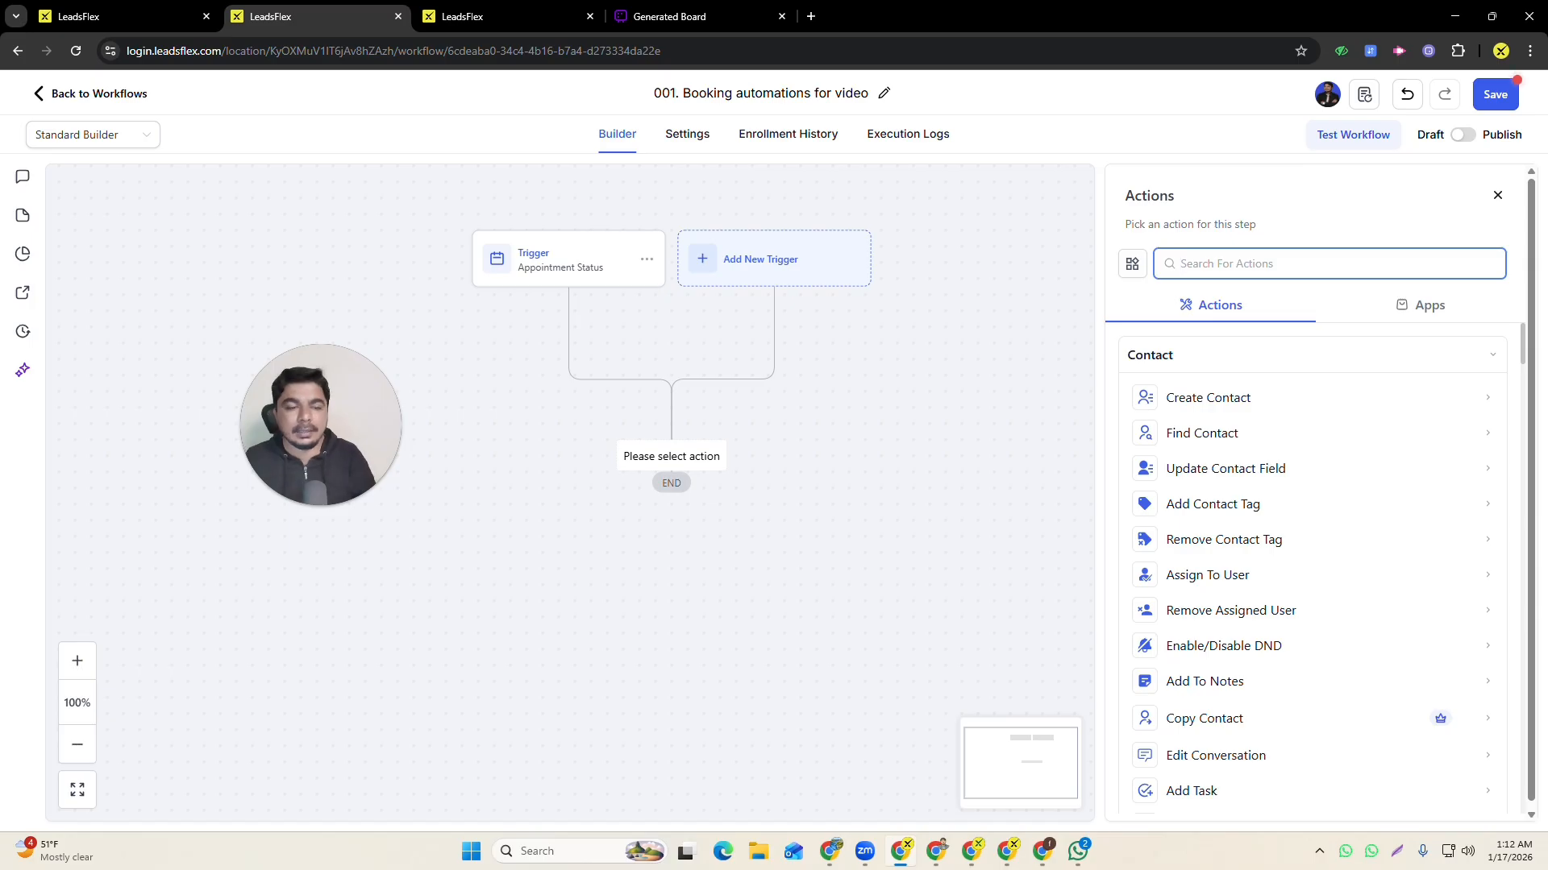
pyautogui.write('add a')
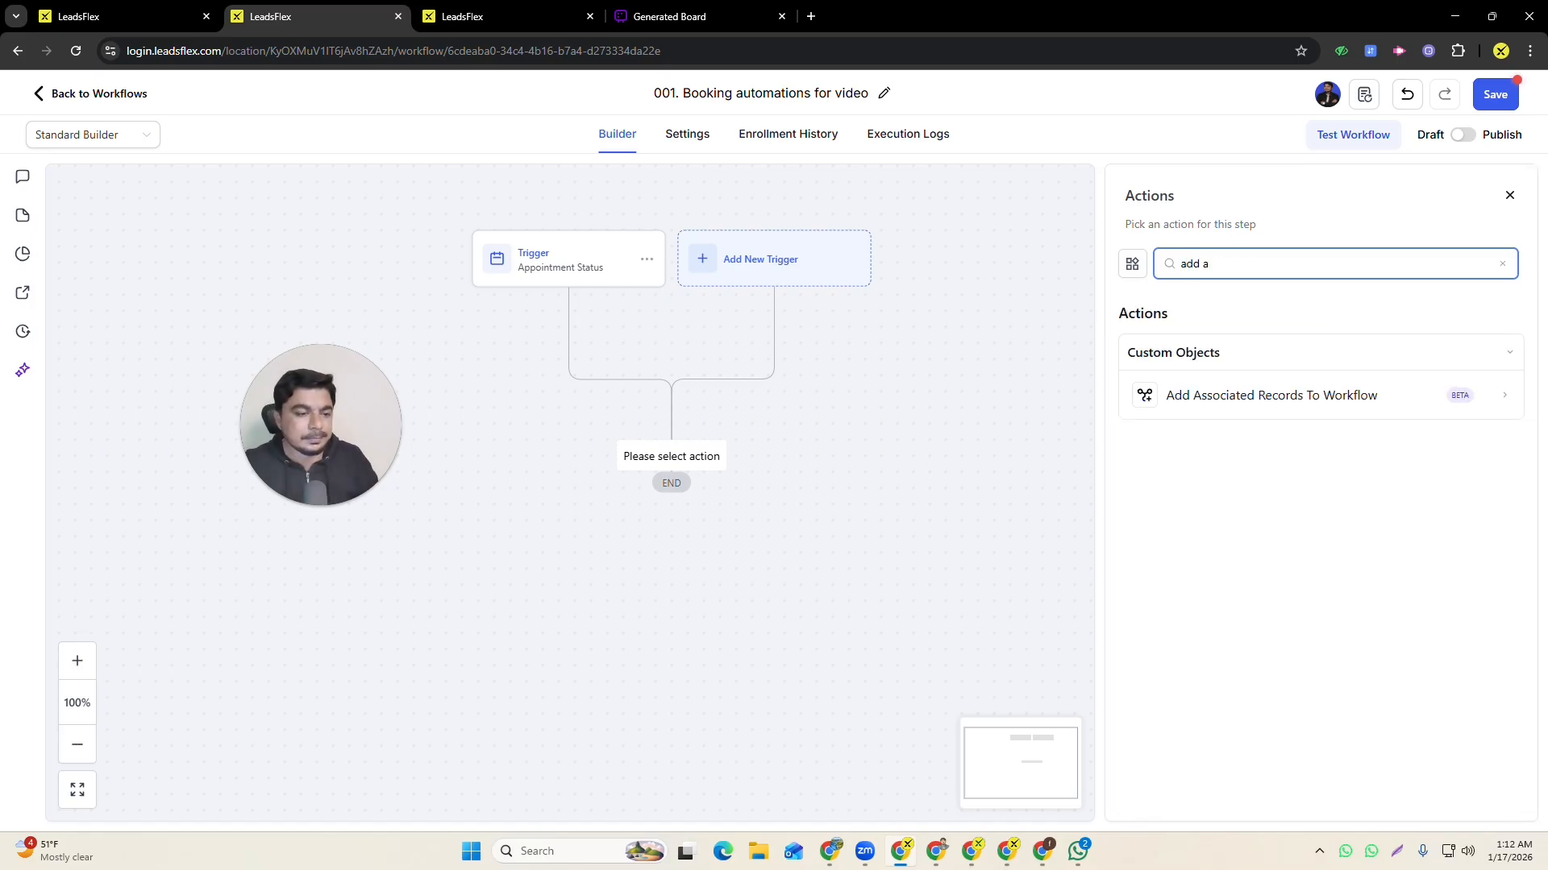
pyautogui.press('BackSpace')
pyautogui.press('BackSpace')
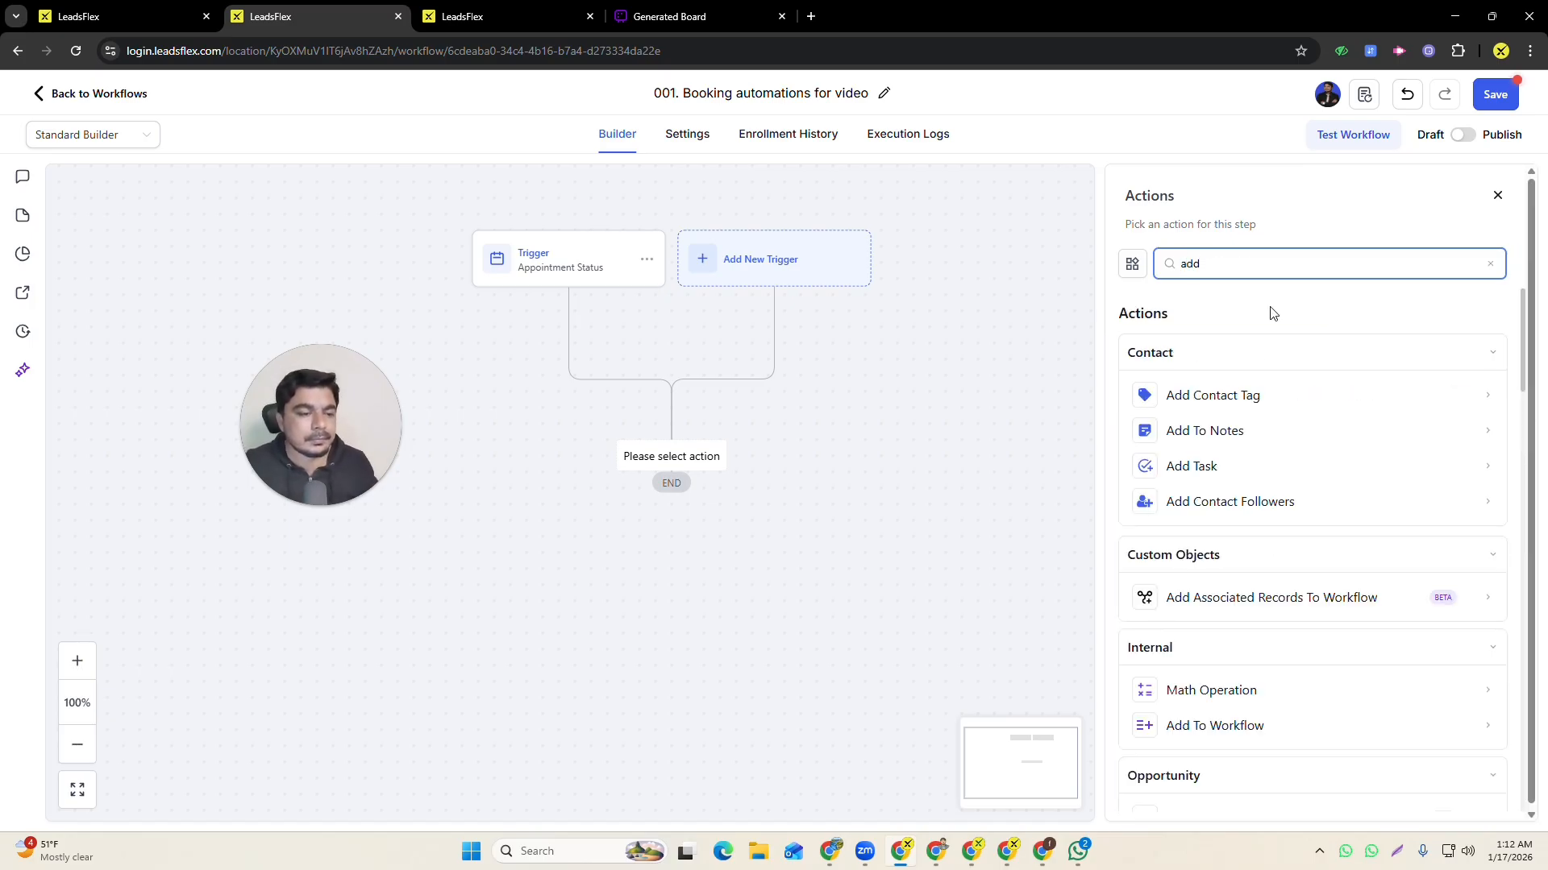
pyautogui.click(1202, 395)
pyautogui.click(1229, 371)
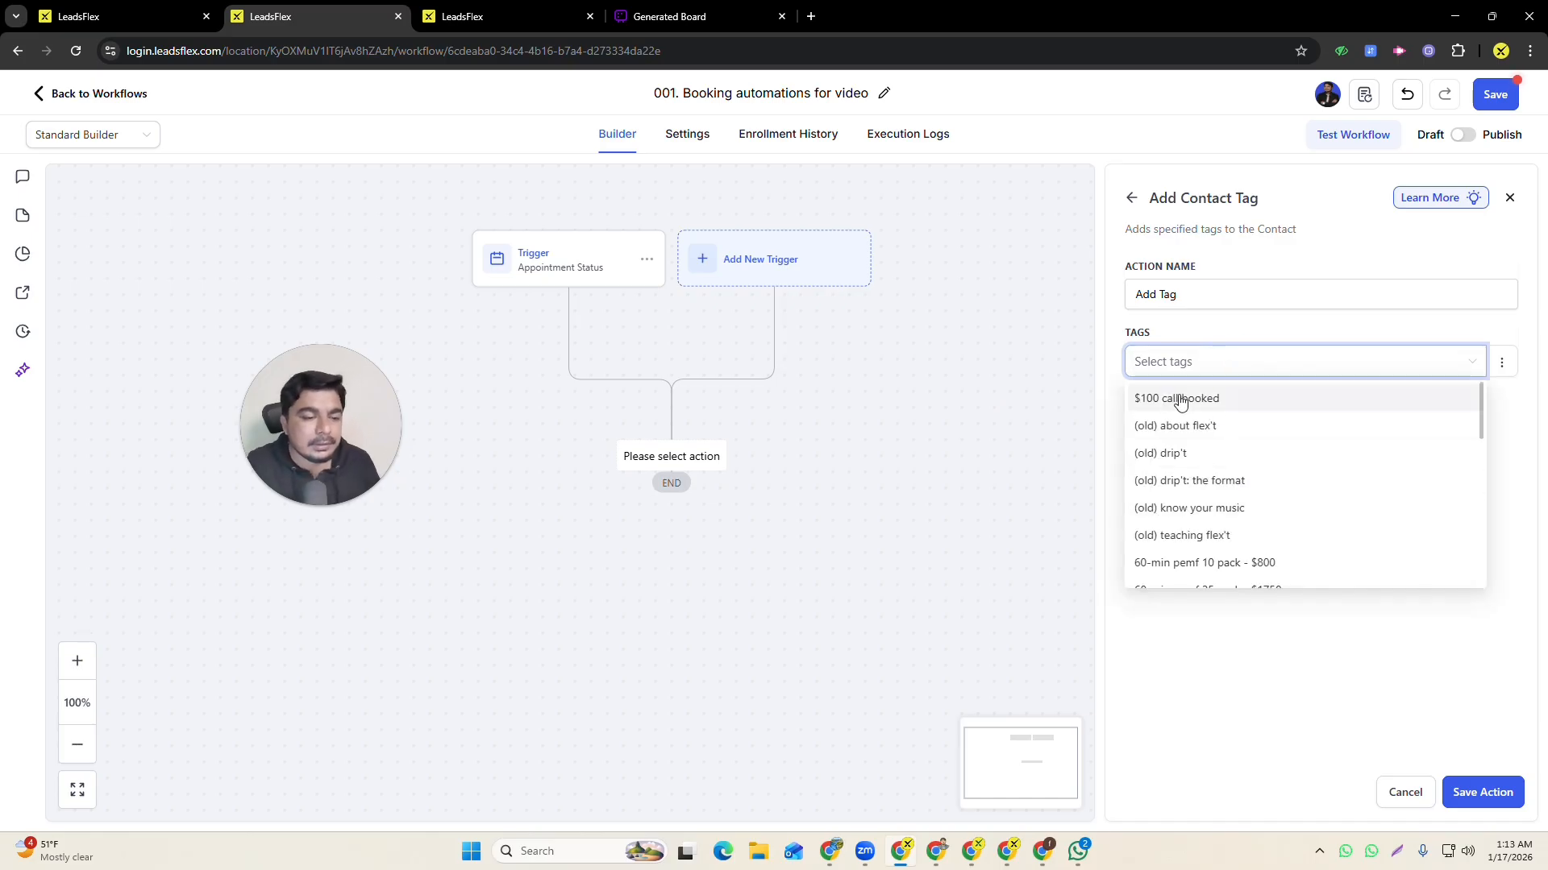
pyautogui.scroll(-5, 1213, 418)
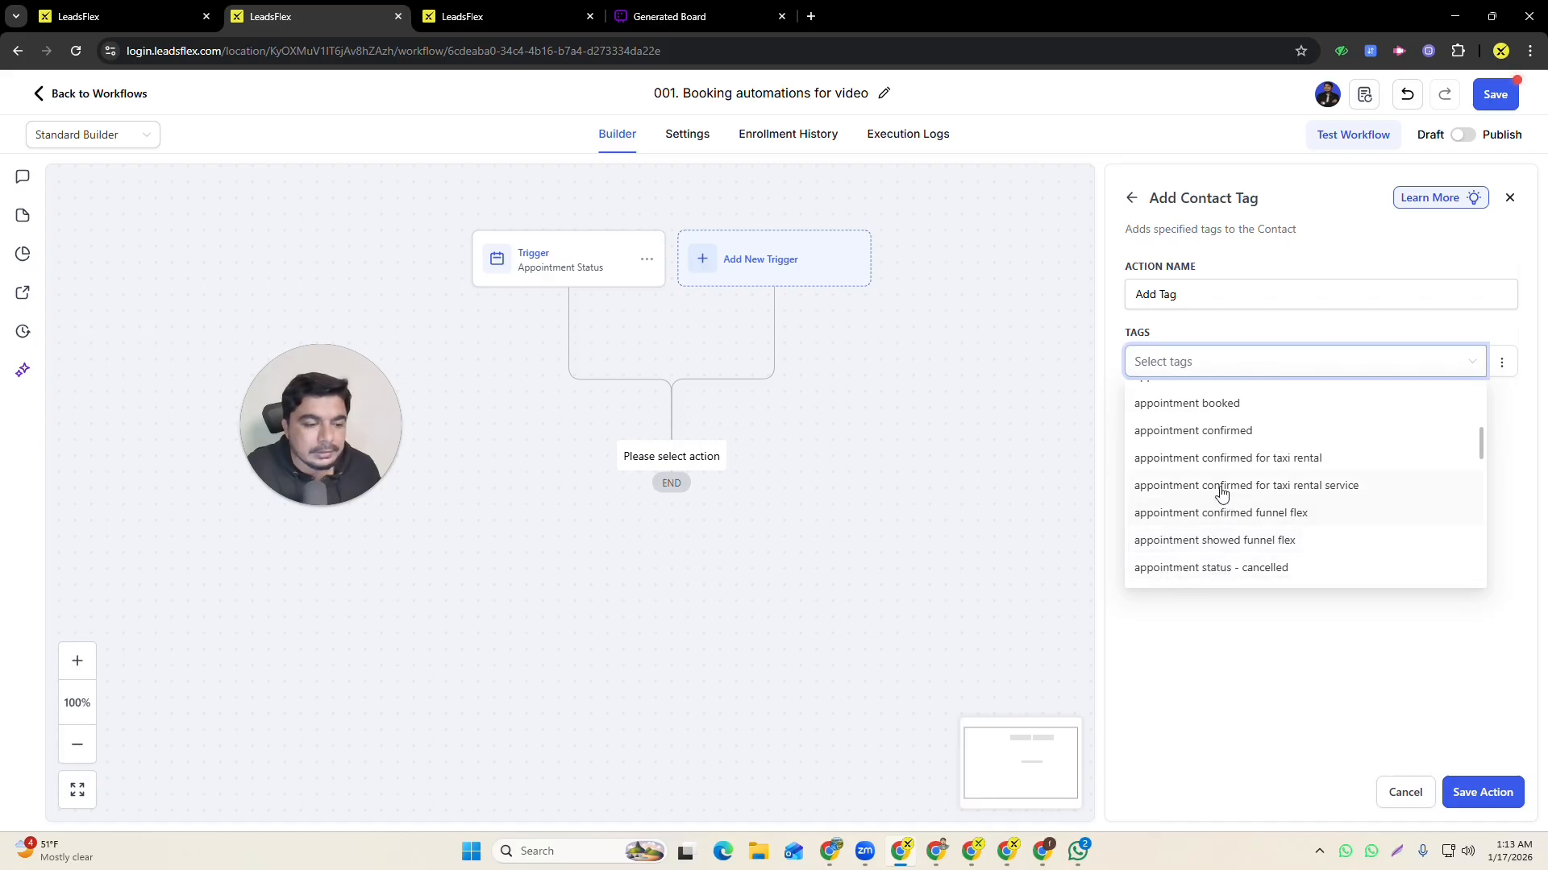
pyautogui.click(1204, 440)
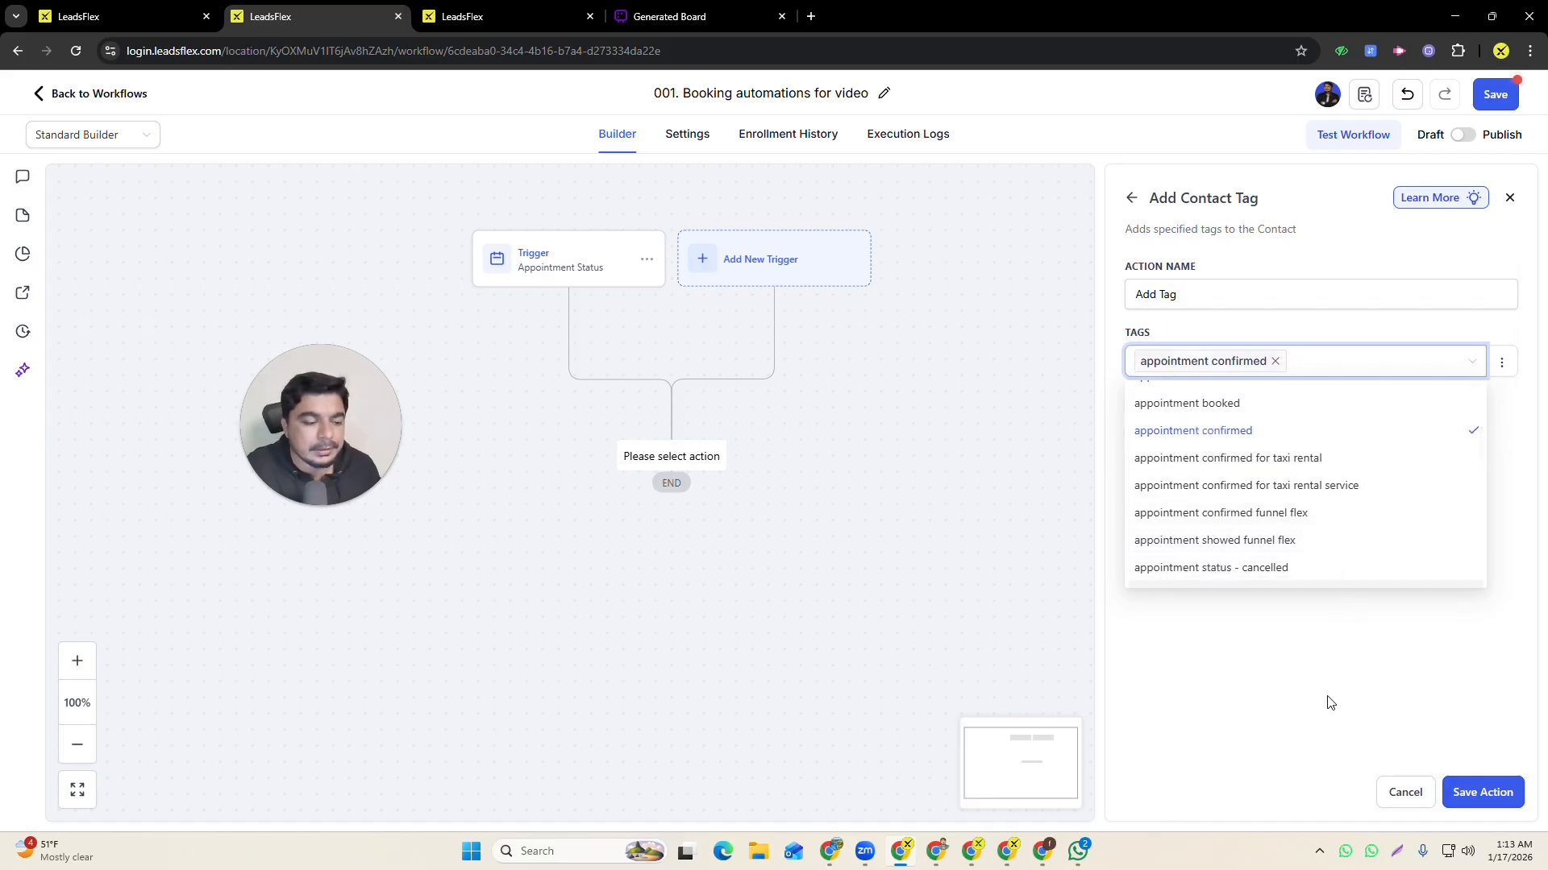
pyautogui.scroll(-10, 1249, 548)
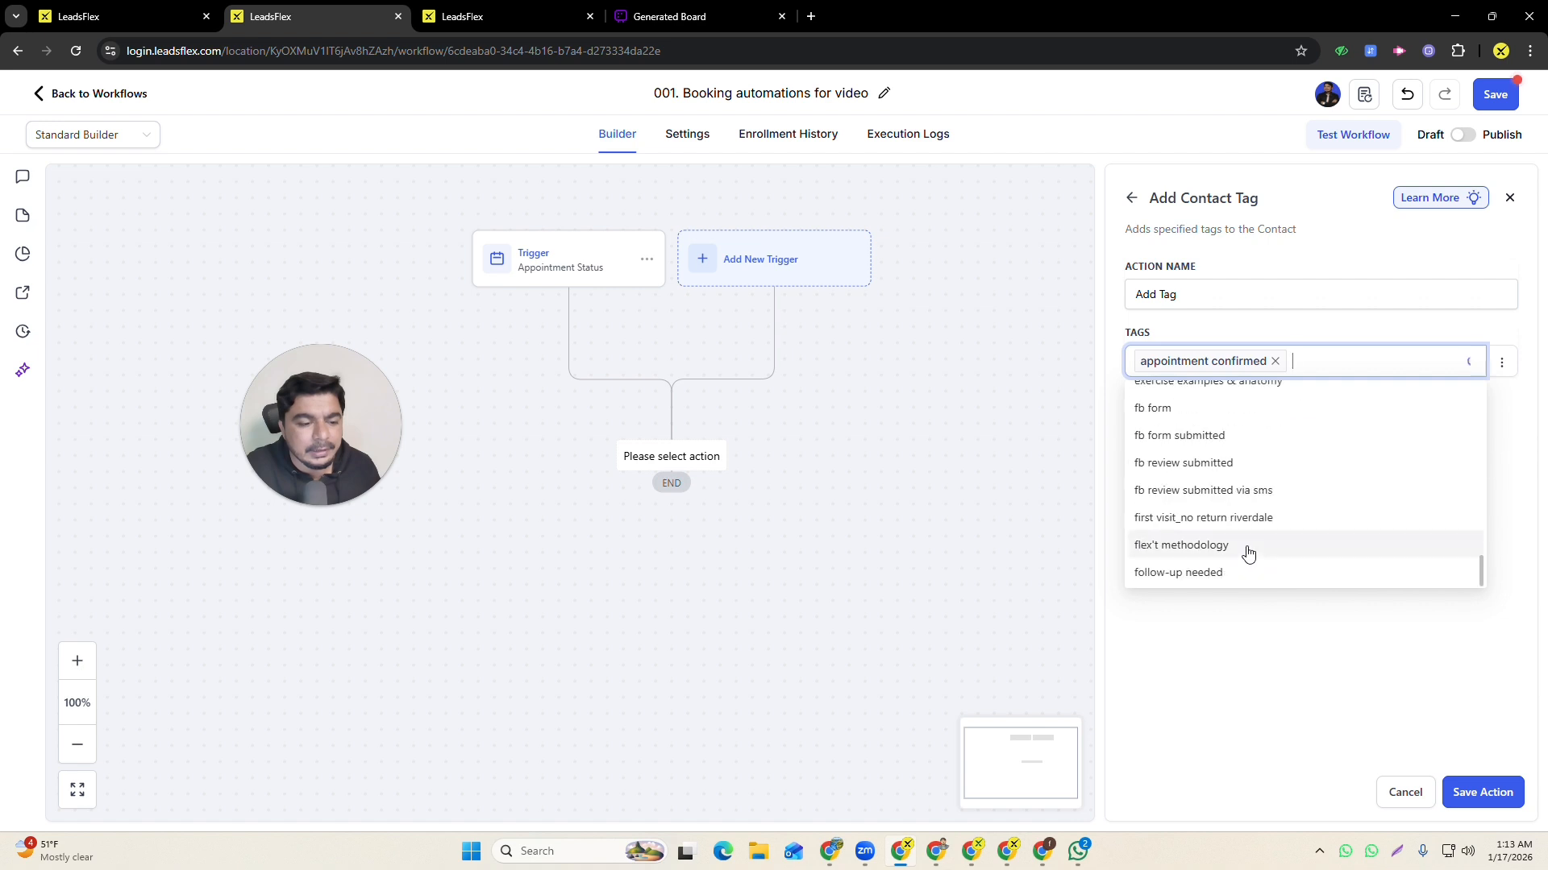
pyautogui.scroll(15, 1249, 545)
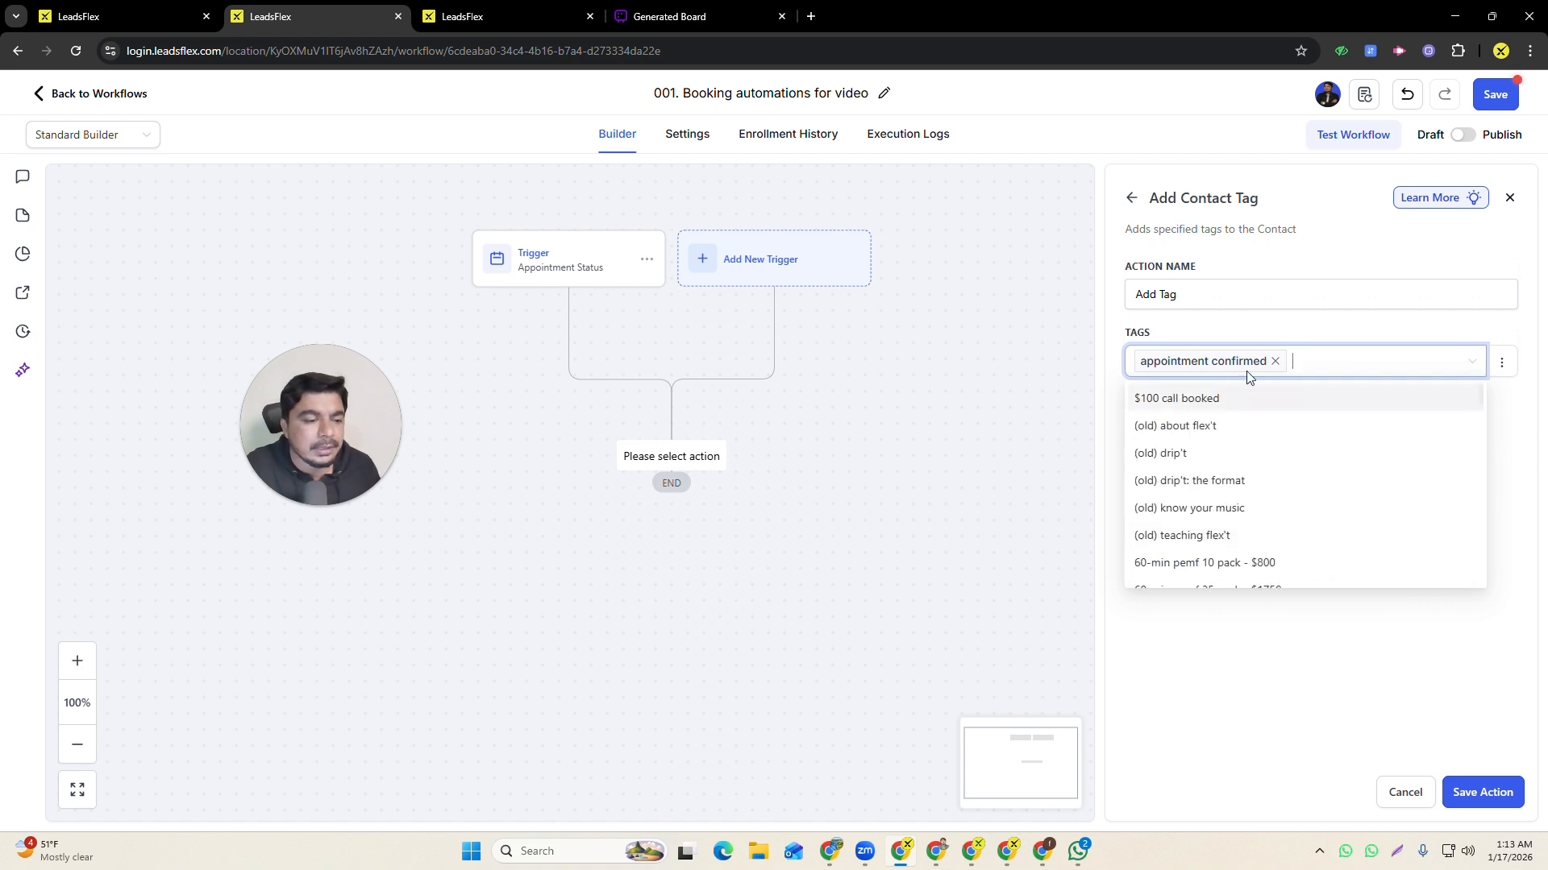
pyautogui.click(1281, 690)
pyautogui.click(1481, 793)
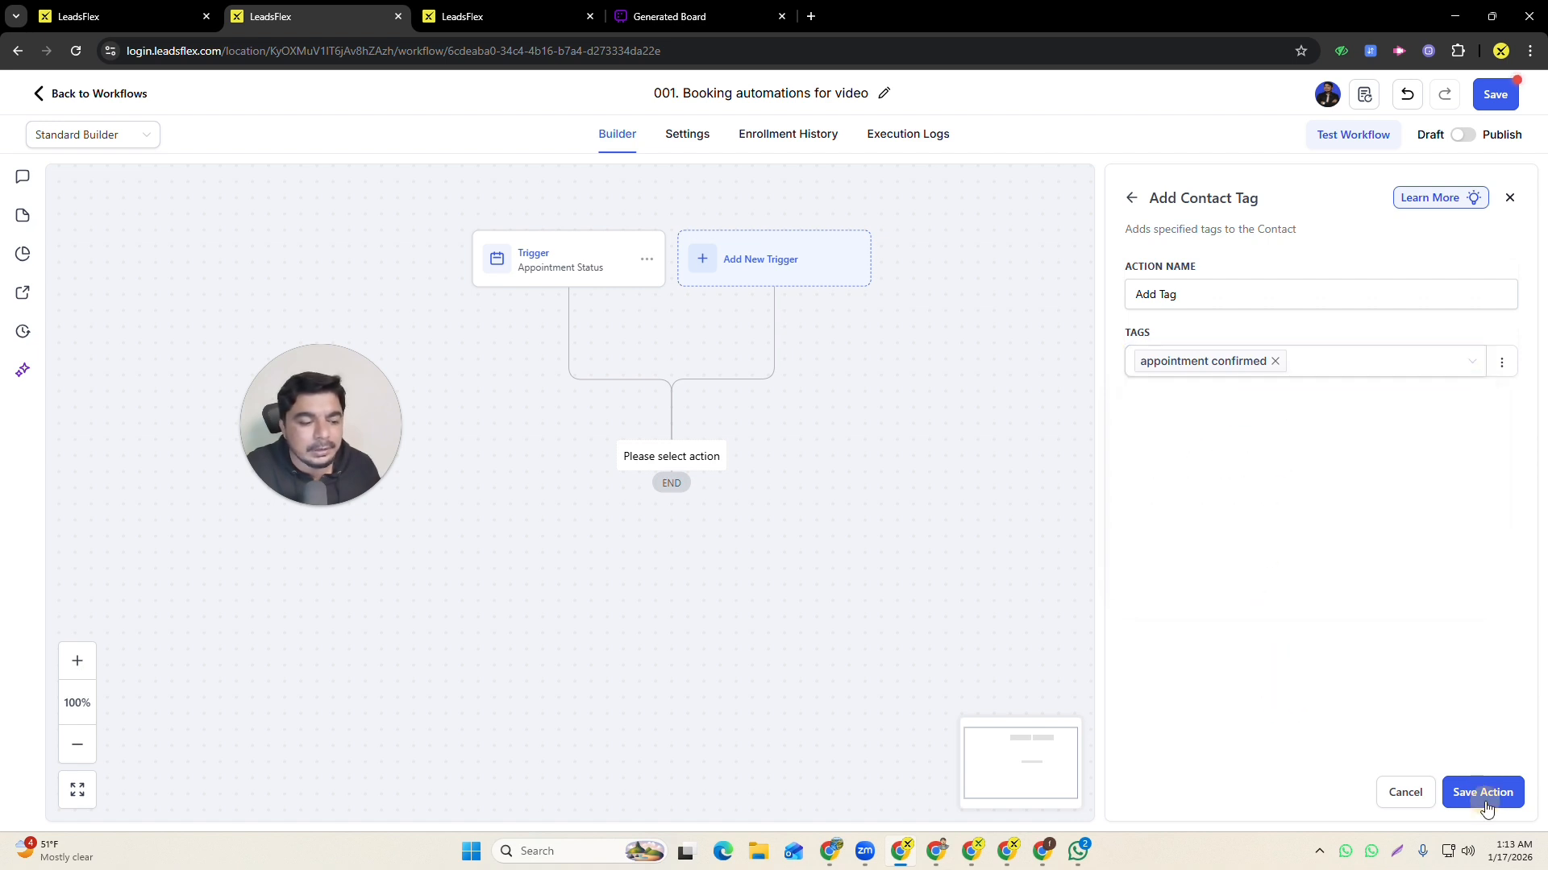
# - Rename the Add Tag action as "Tag is added app. confrim" and save it
pyautogui.click(695, 528)
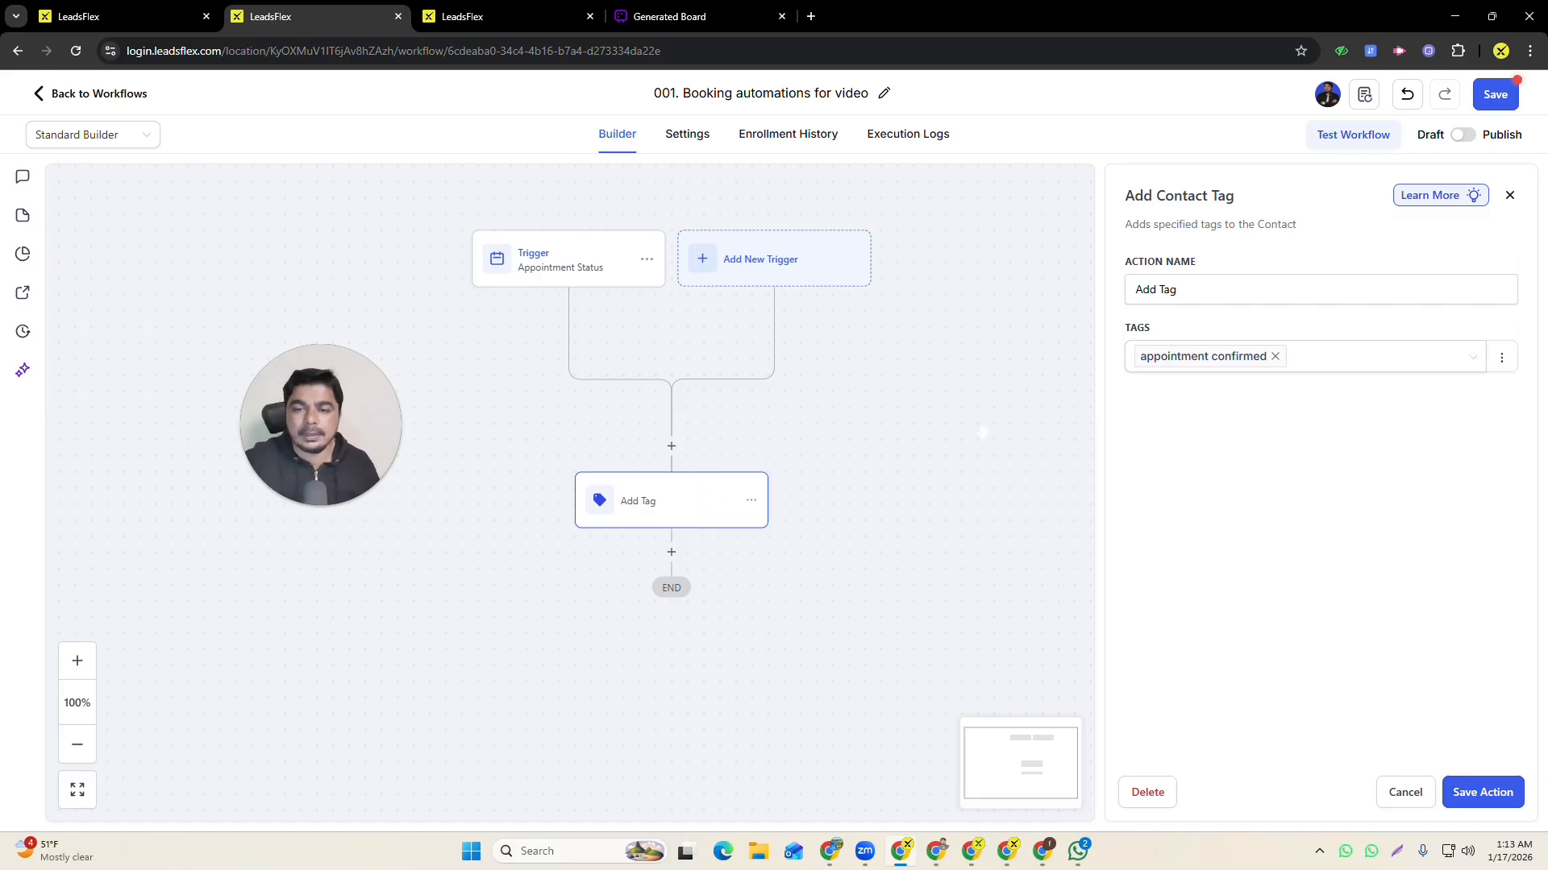
pyautogui.click(1221, 286)
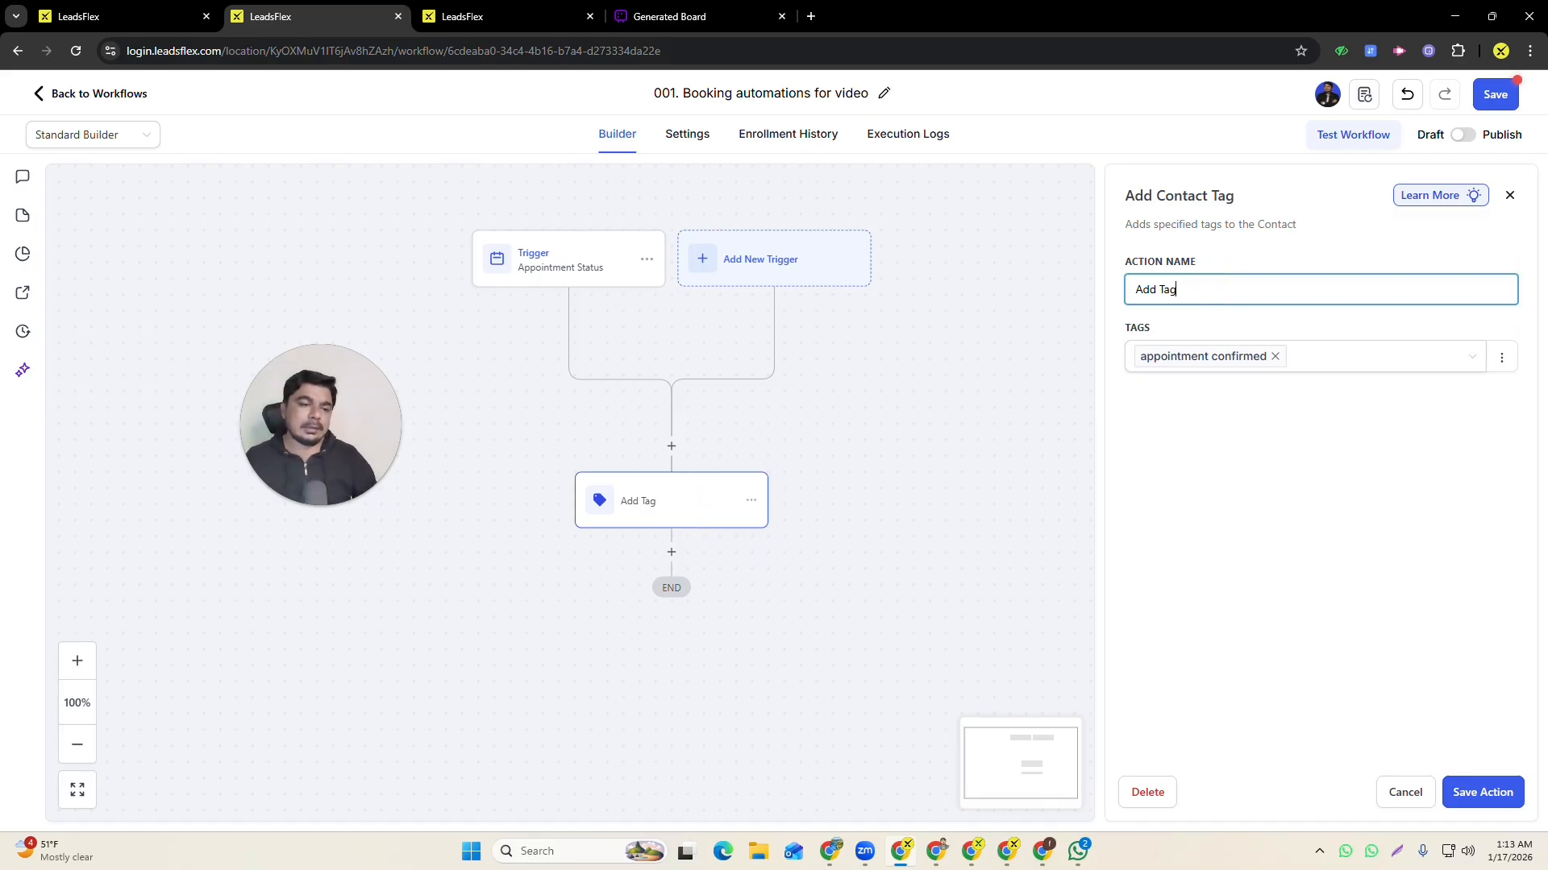
pyautogui.hotkey('ctrl', 'a')
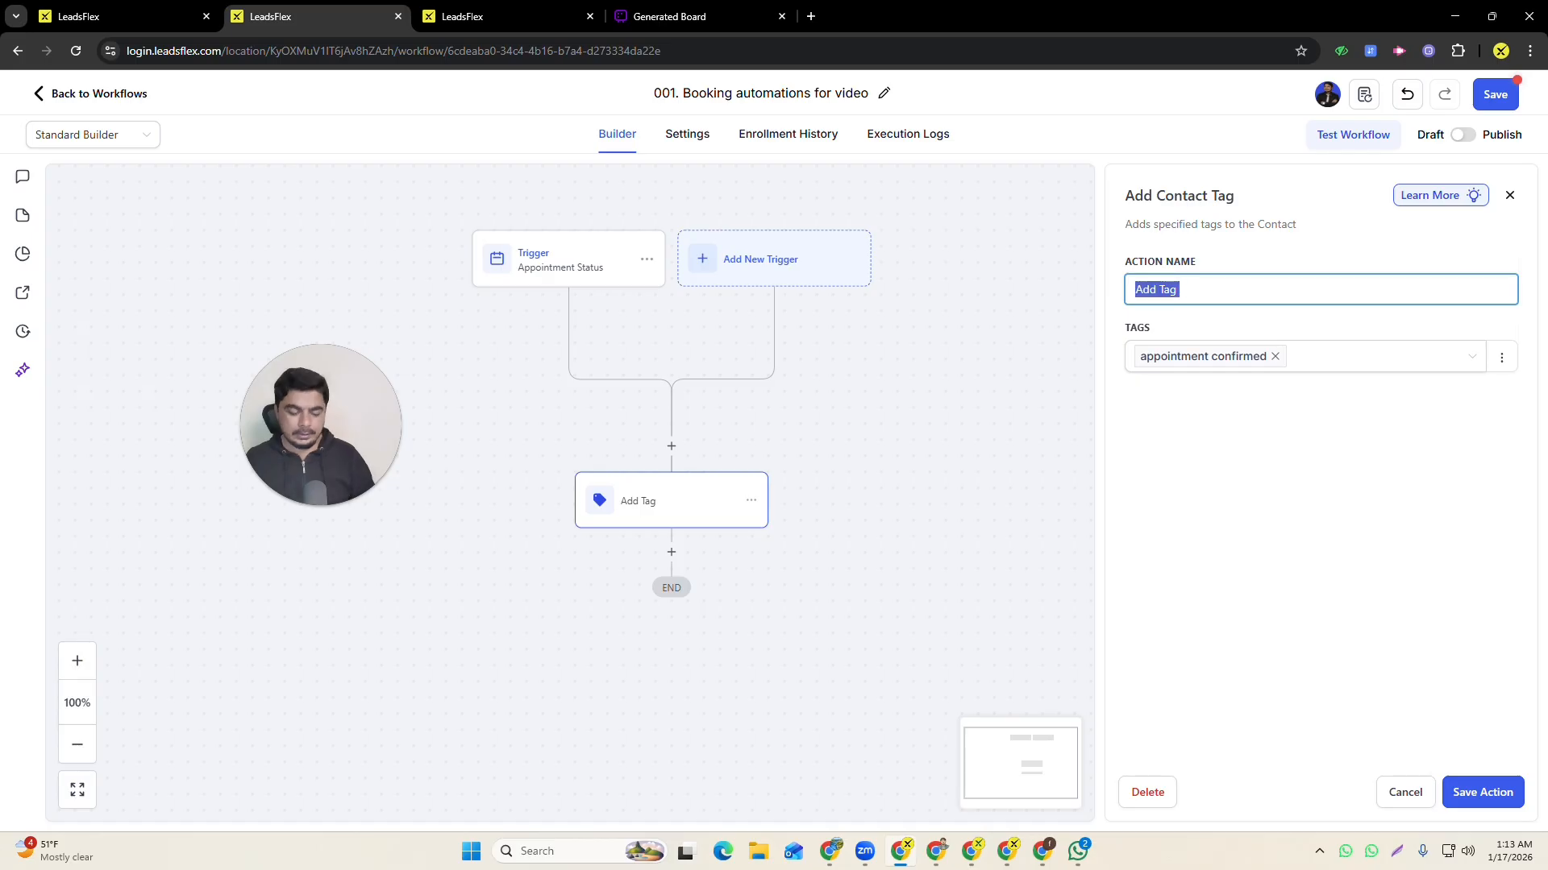
pyautogui.press('BackSpace')
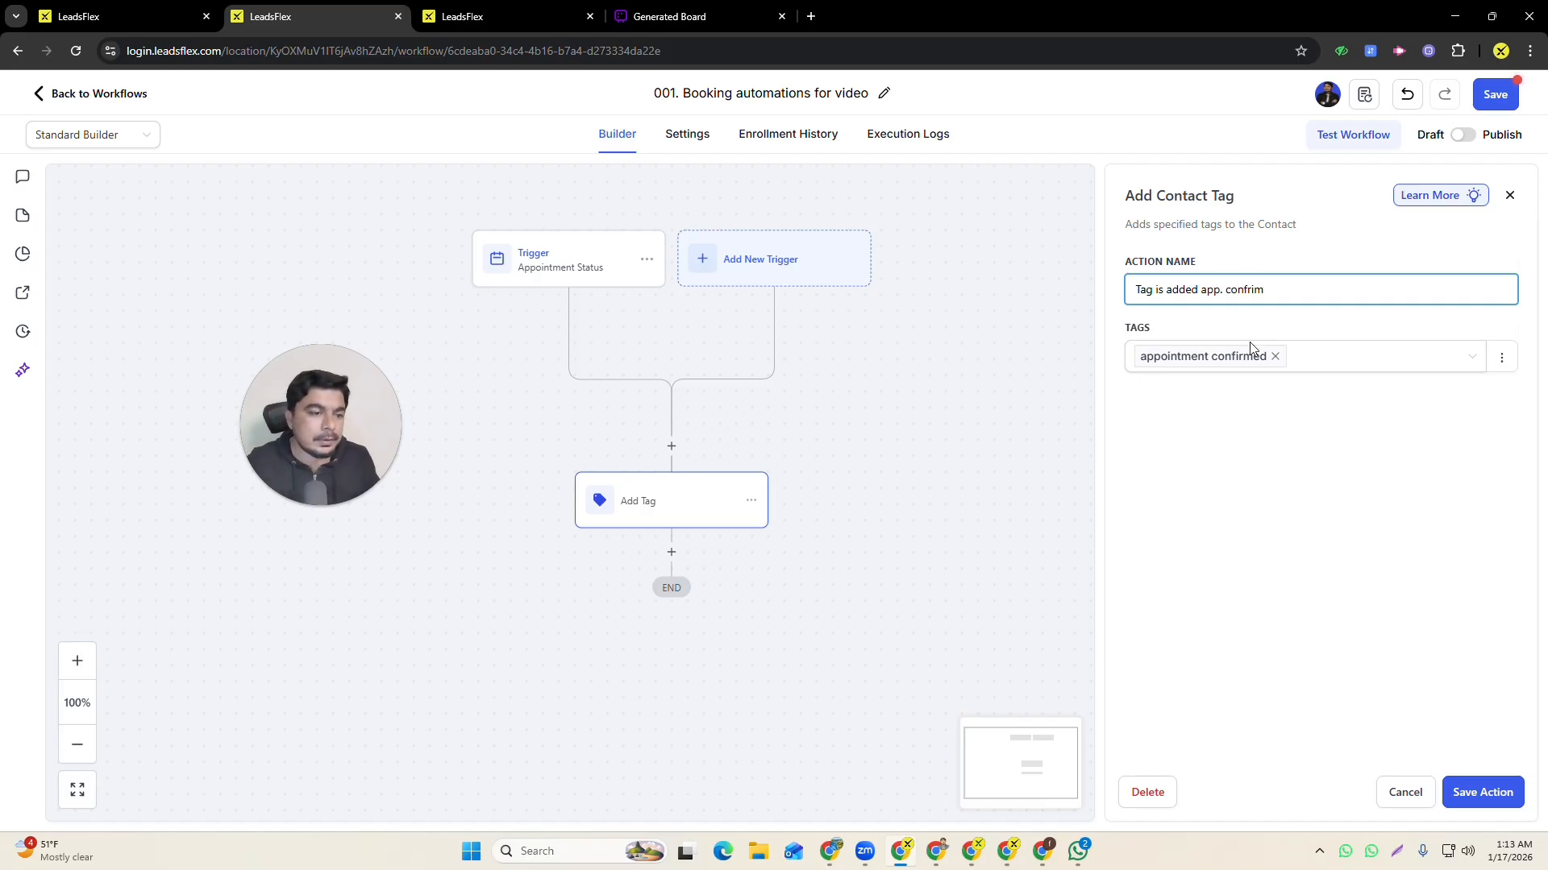
pyautogui.click(1482, 790)
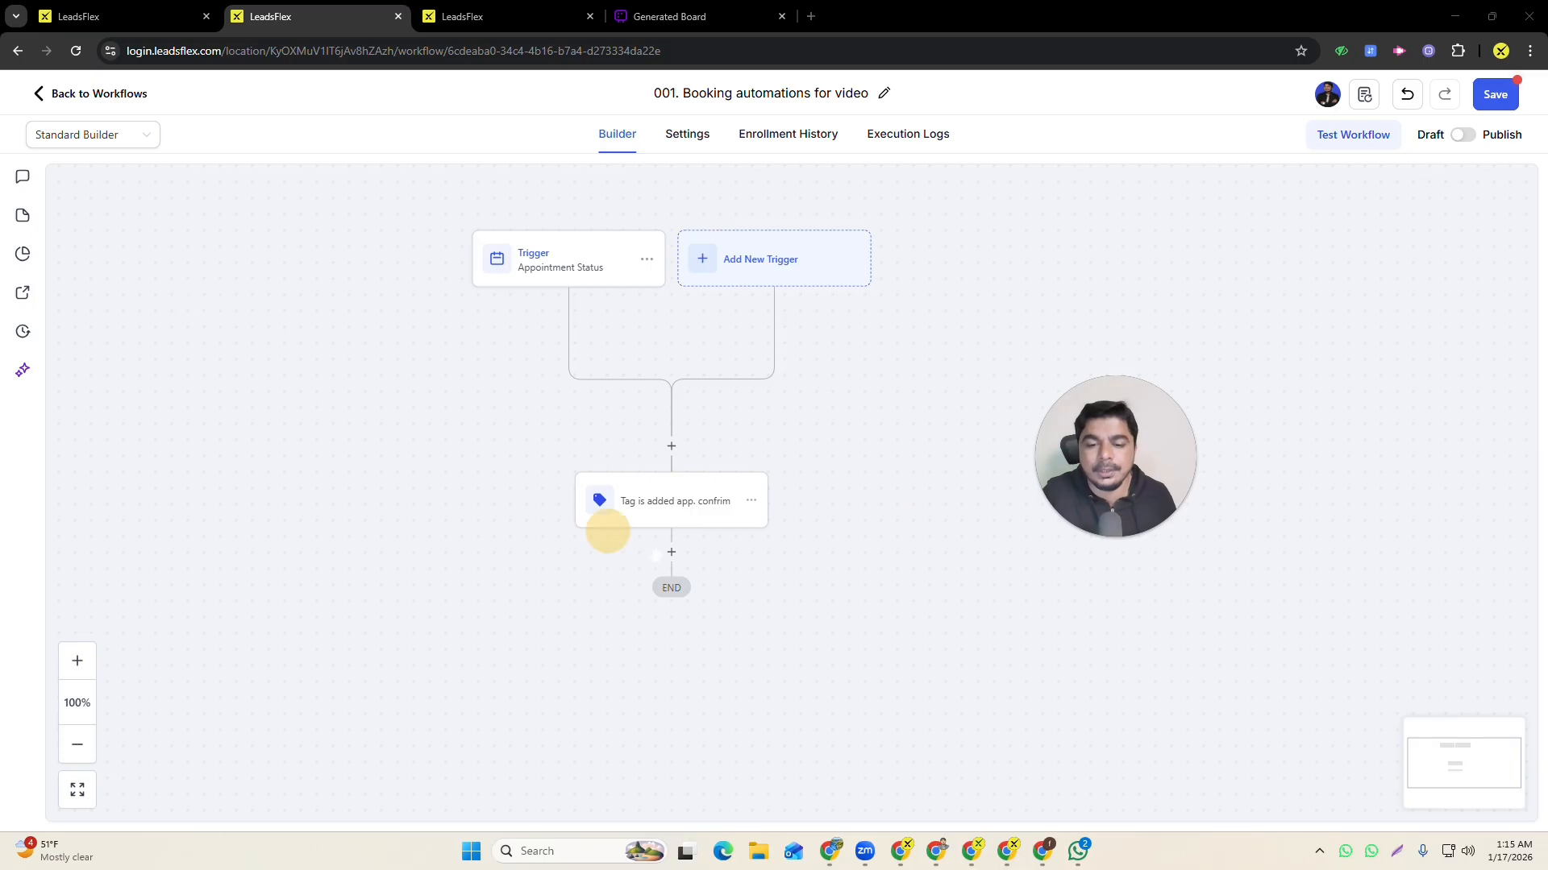
# - Add an Assign To User action after the tag action for the second listed user, append the user's shortened name to the action name, and save
pyautogui.click(672, 553)
pyautogui.moveTo(1113, 451); pyautogui.dragTo(307, 233)
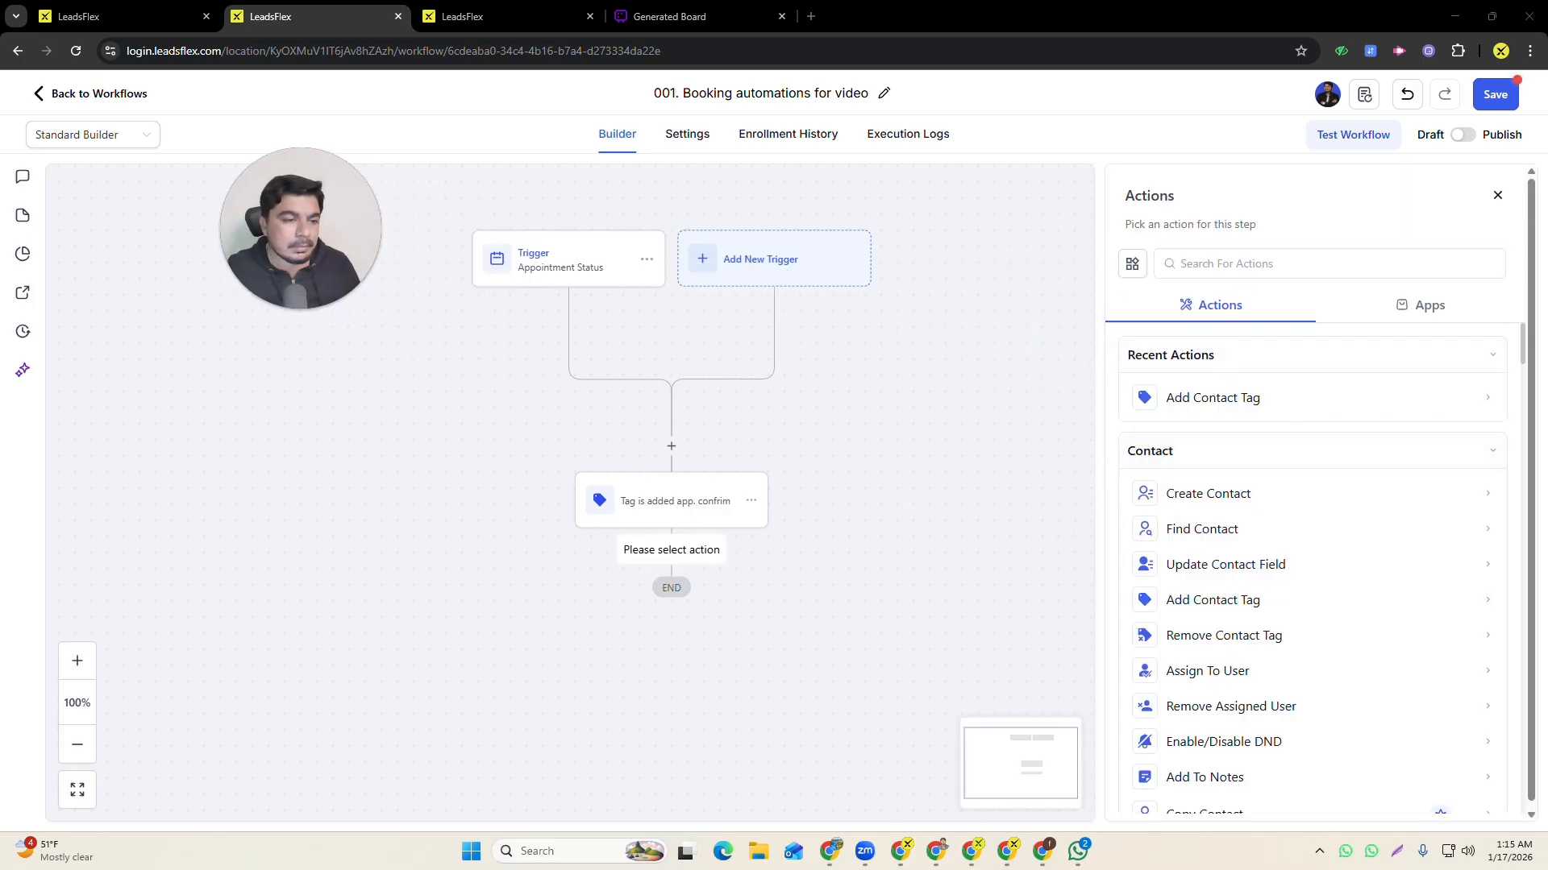
pyautogui.click(1236, 259)
pyautogui.write('ass')
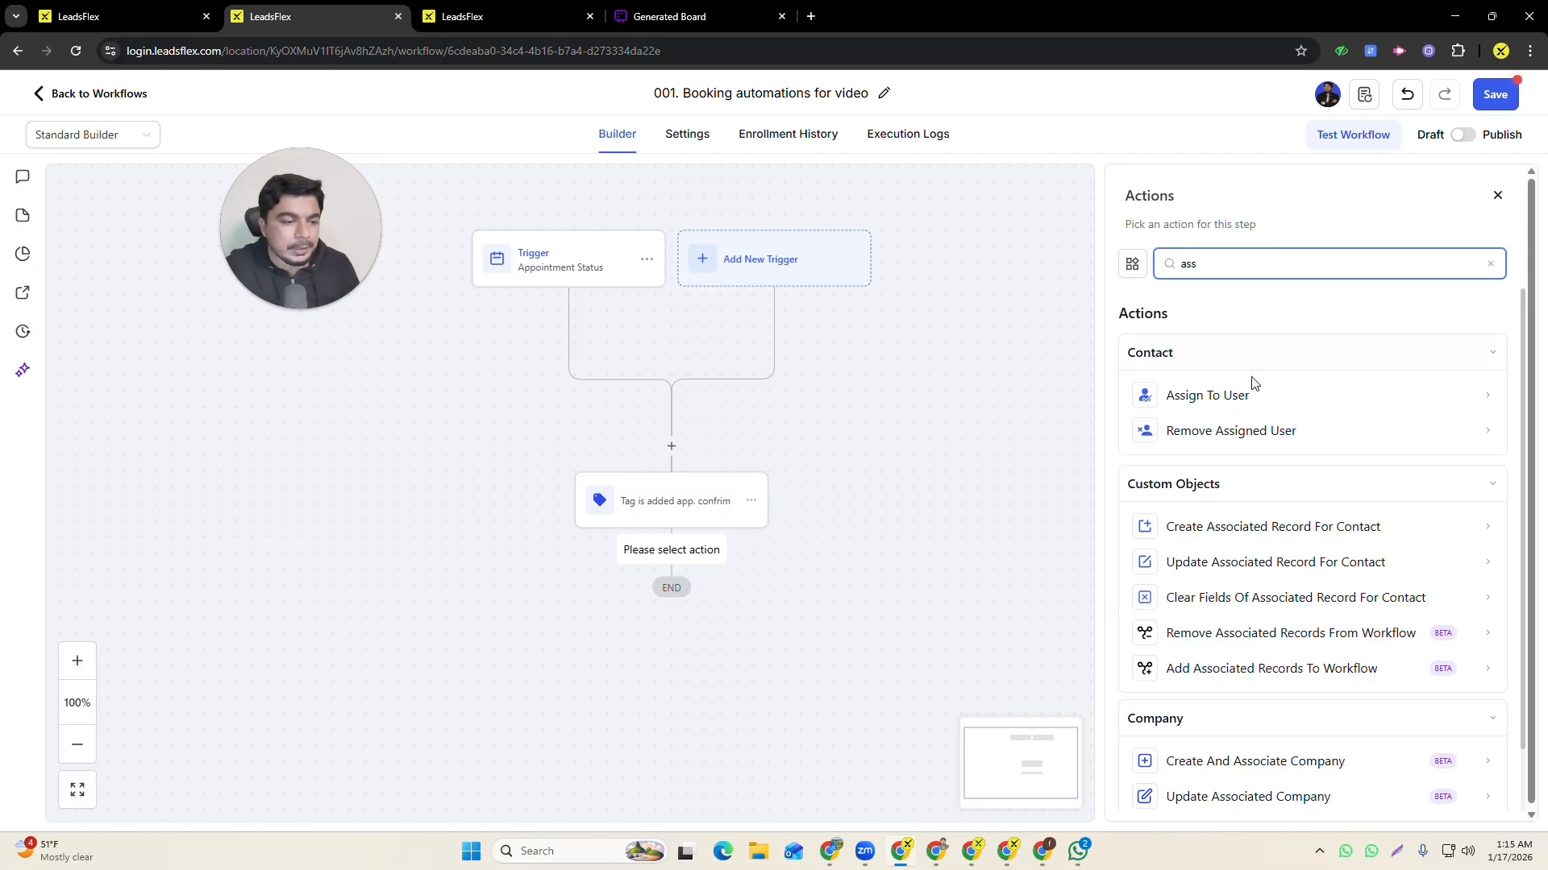
pyautogui.click(1254, 385)
pyautogui.click(1198, 390)
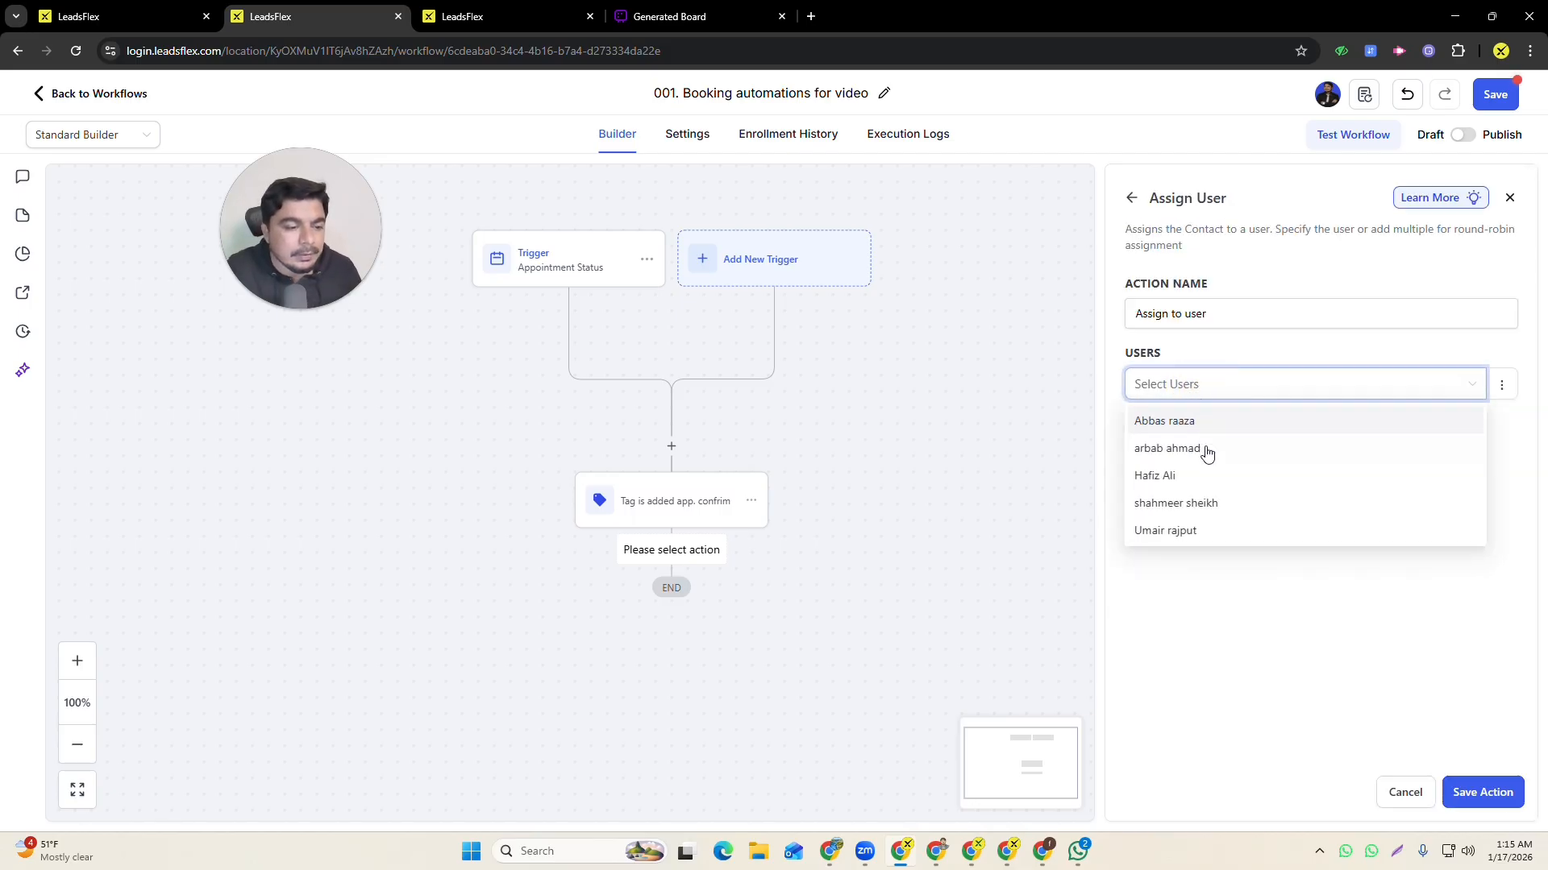
pyautogui.click(1133, 449)
pyautogui.click(1209, 636)
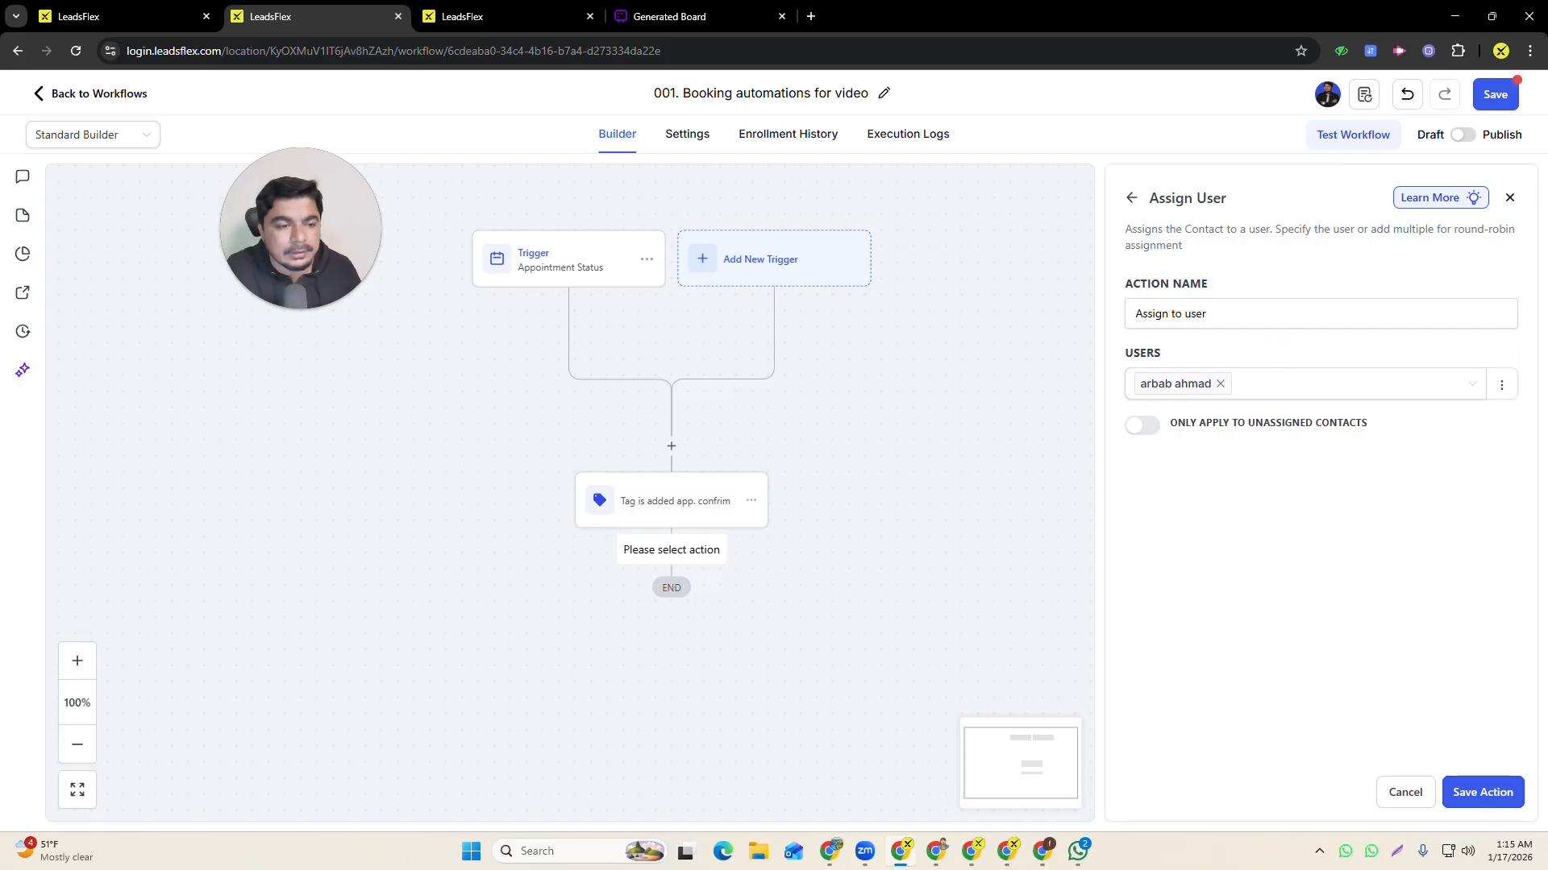
pyautogui.click(1245, 321)
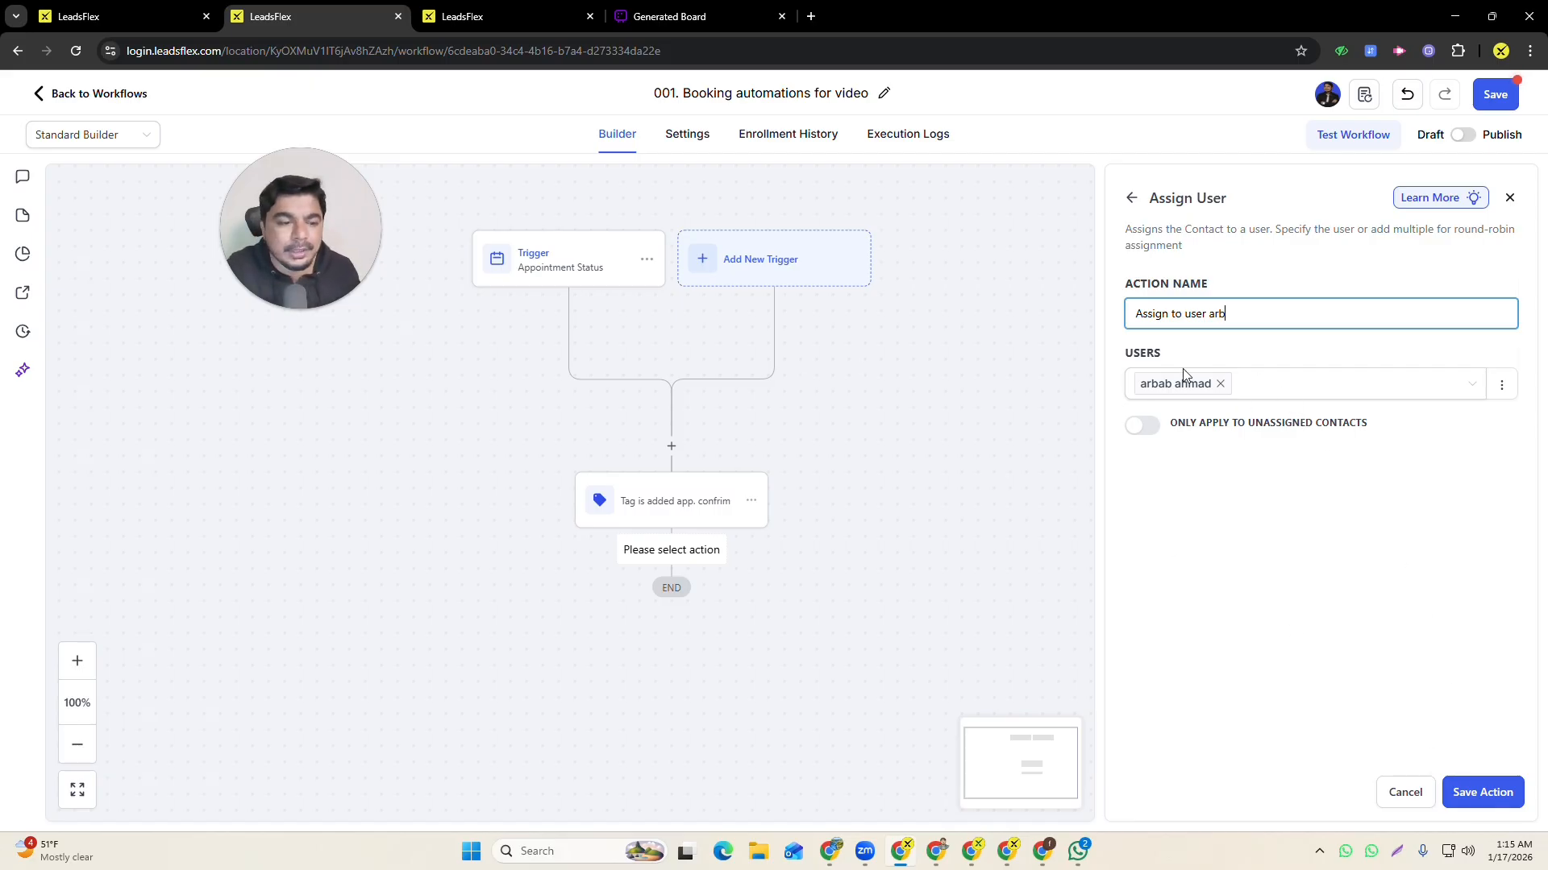
pyautogui.click(1486, 794)
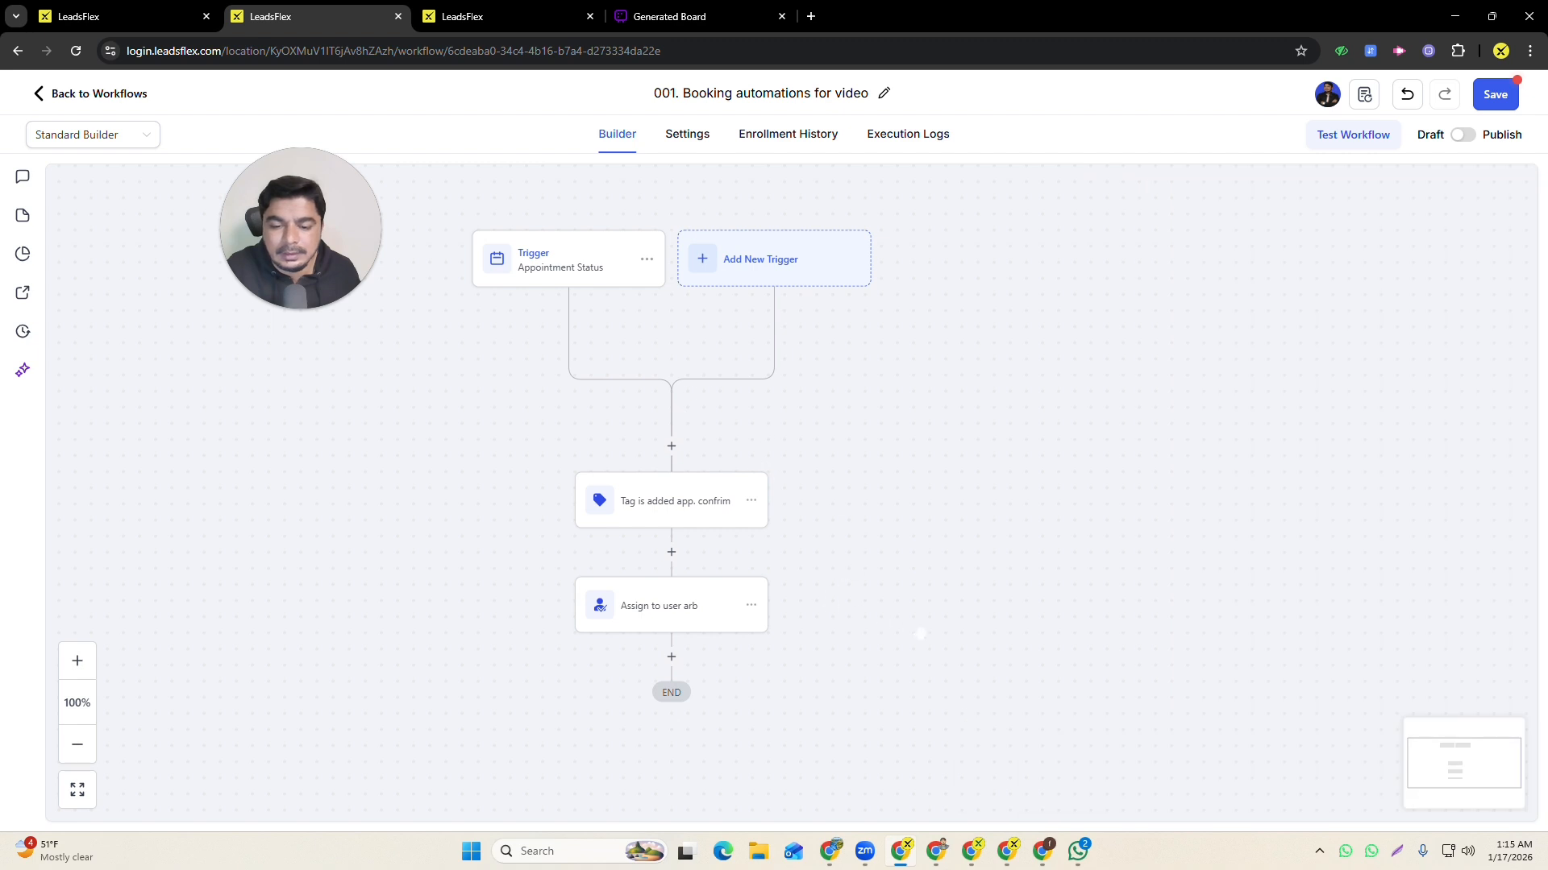
# - Add a Send Internal Notification action after the Assign To User action and set its notification type to SMS
pyautogui.moveTo(689, 642); pyautogui.dragTo(672, 496)
pyautogui.click(655, 495)
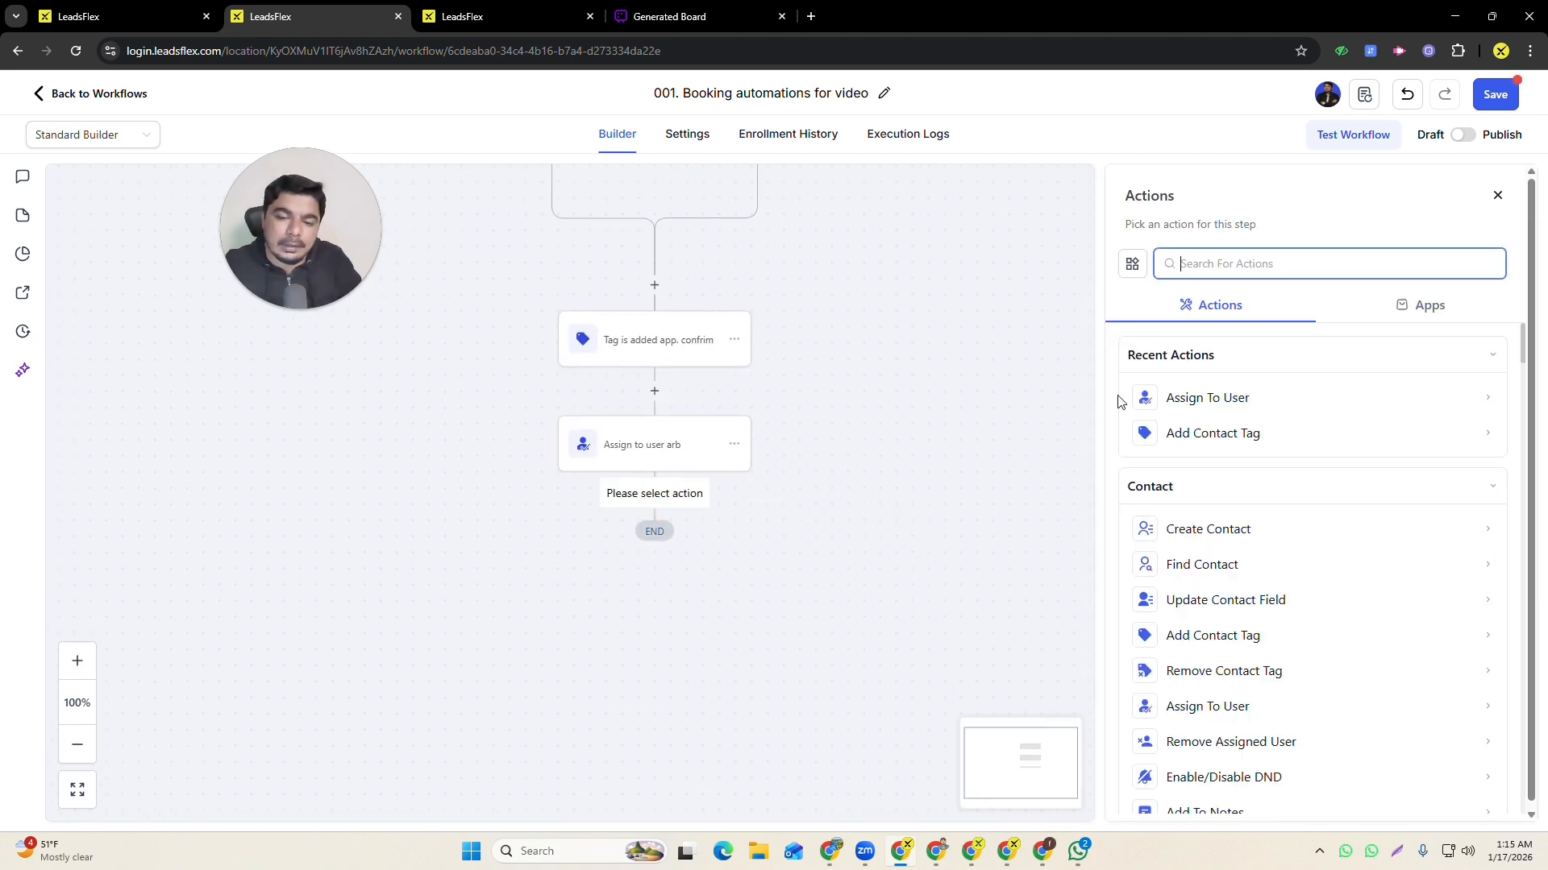
pyautogui.write('in')
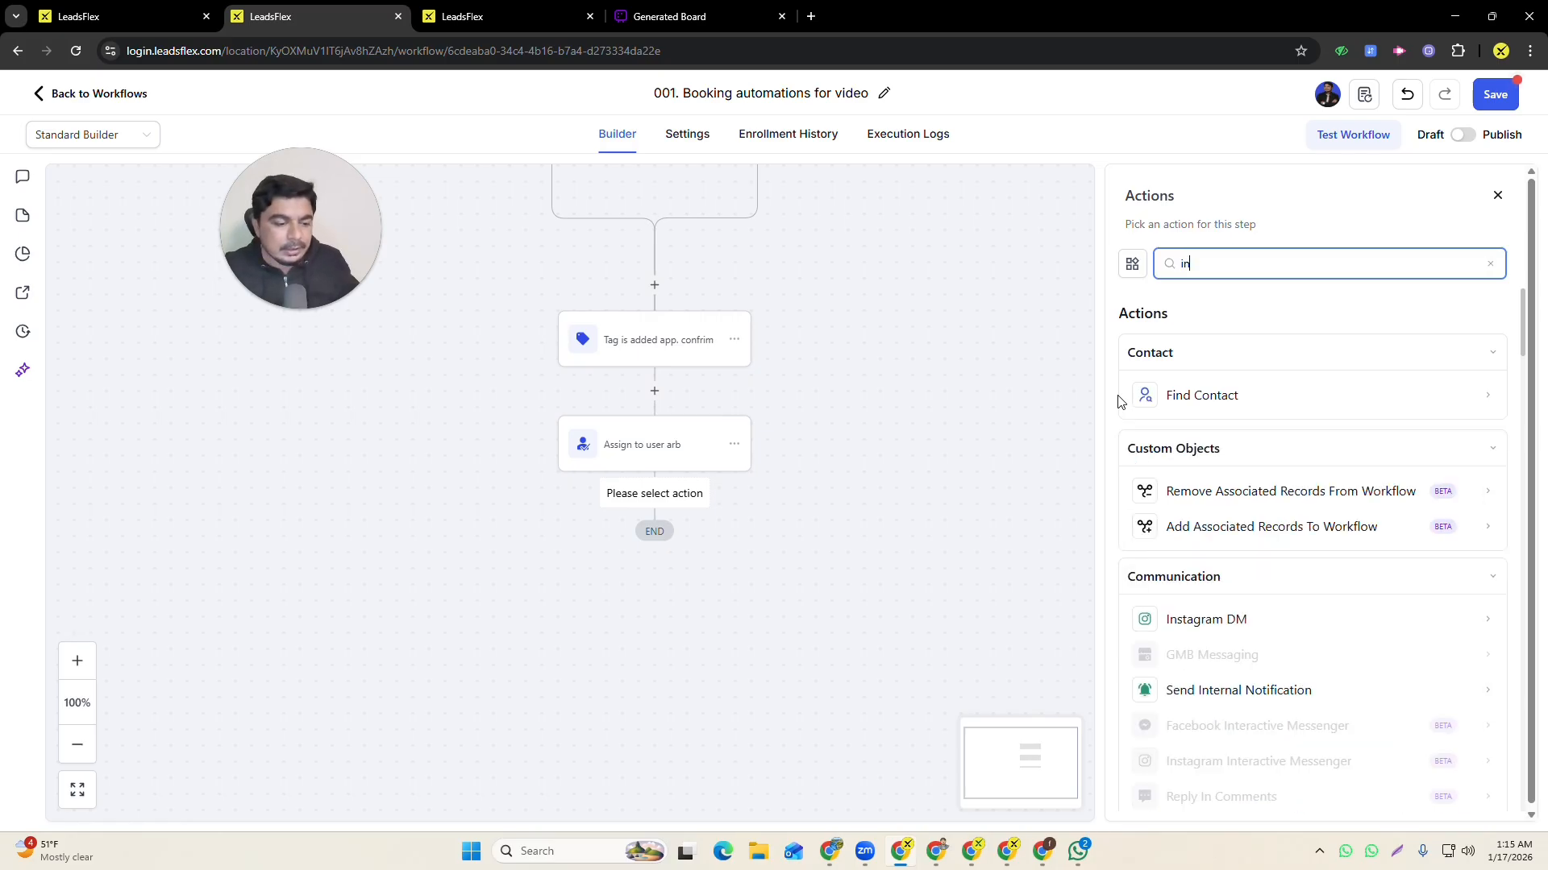
pyautogui.click(1272, 690)
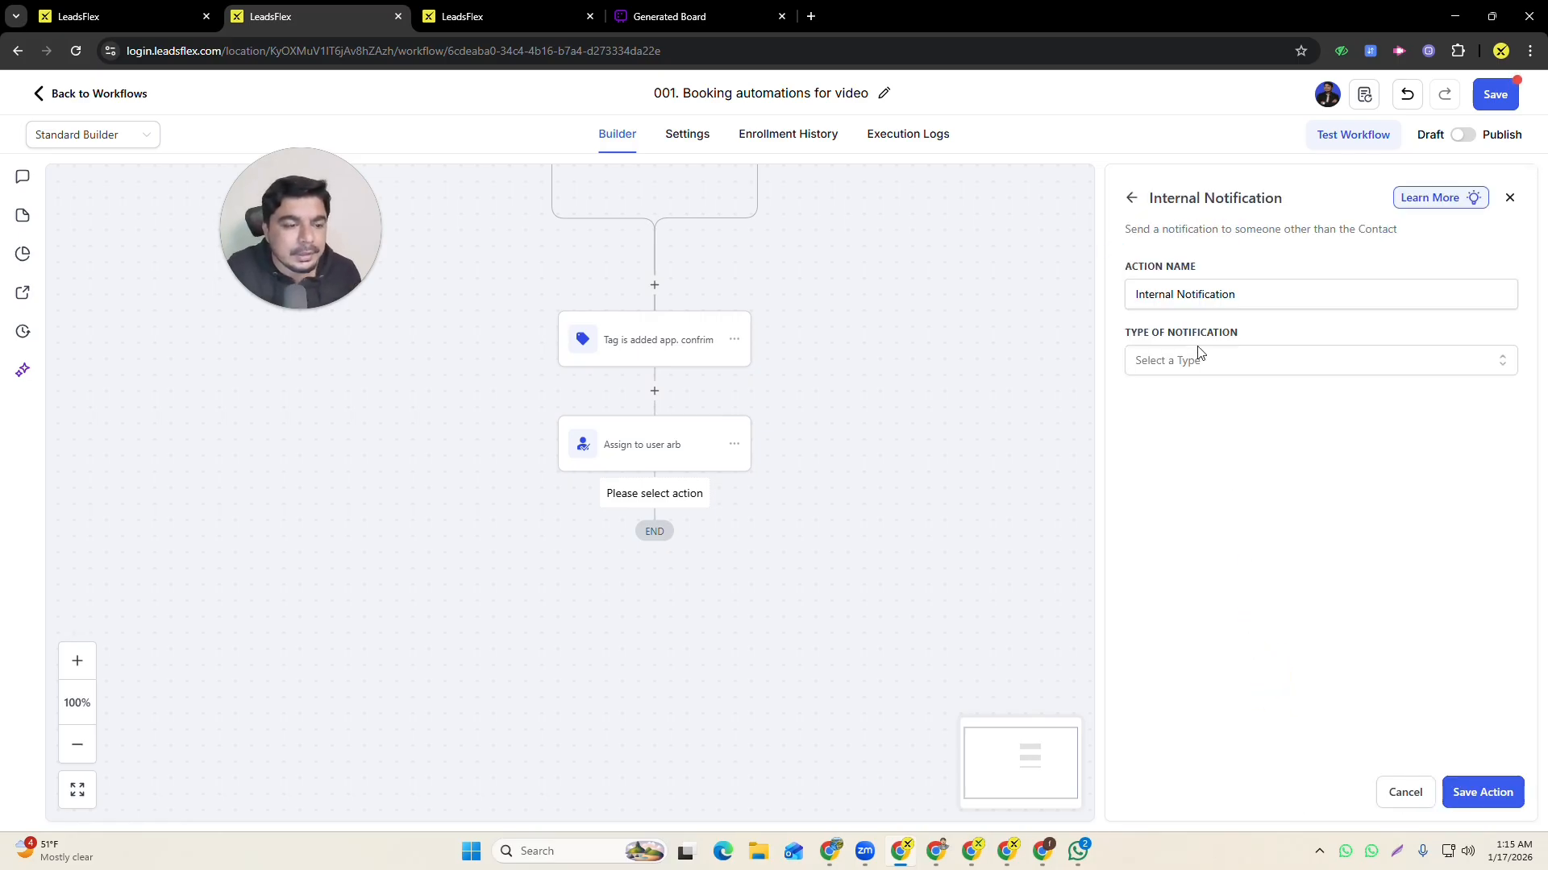
pyautogui.click(1183, 359)
pyautogui.click(1155, 456)
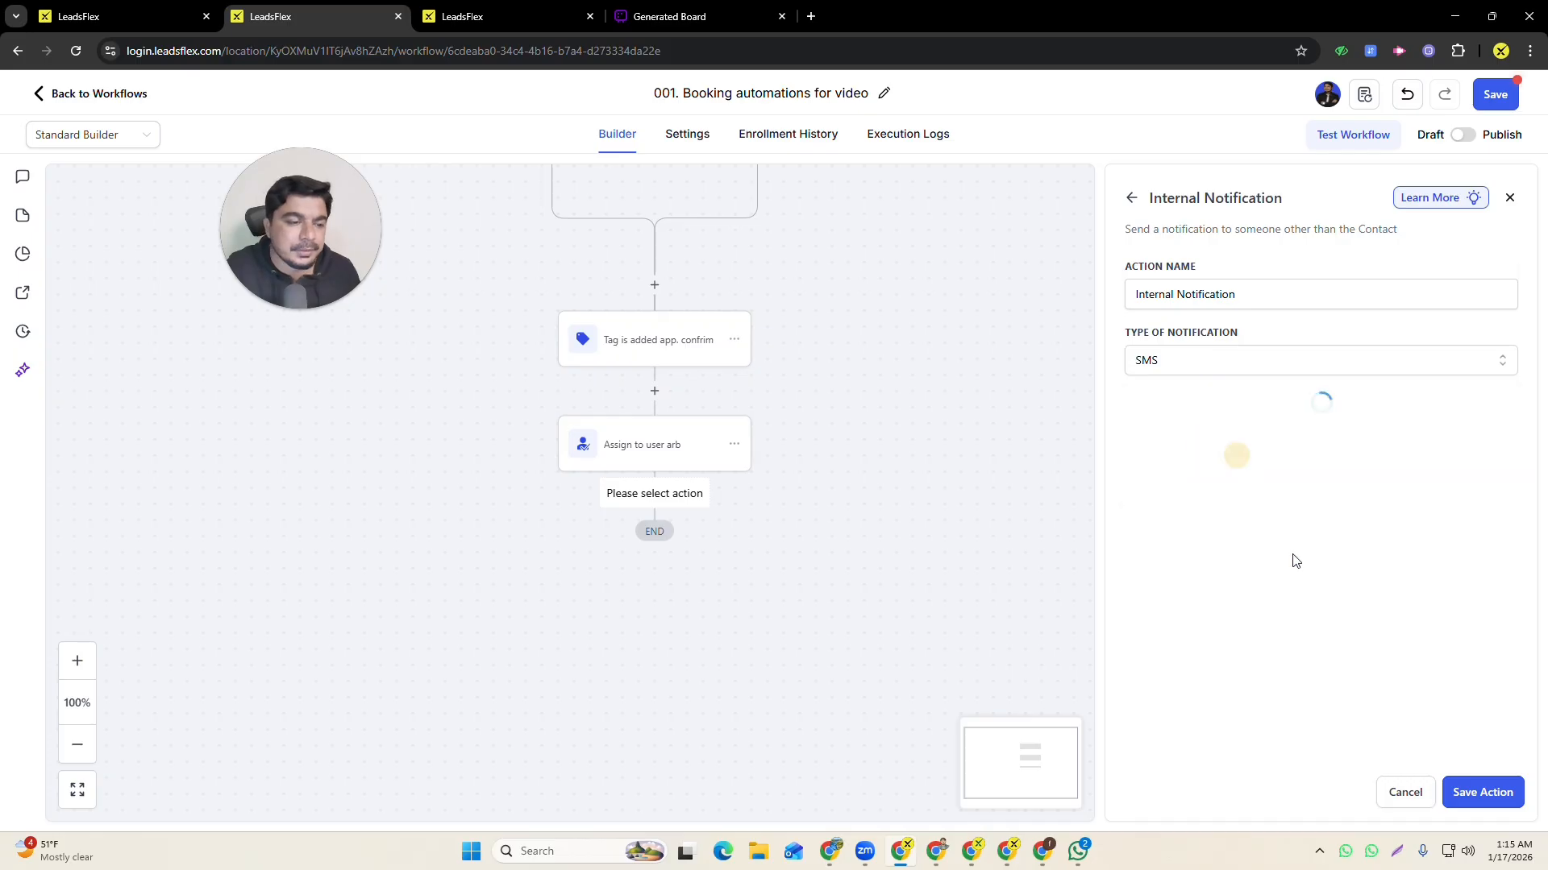
# - Set the notification's recipient type to Particular User and choose the first listed user
pyautogui.click(1177, 438)
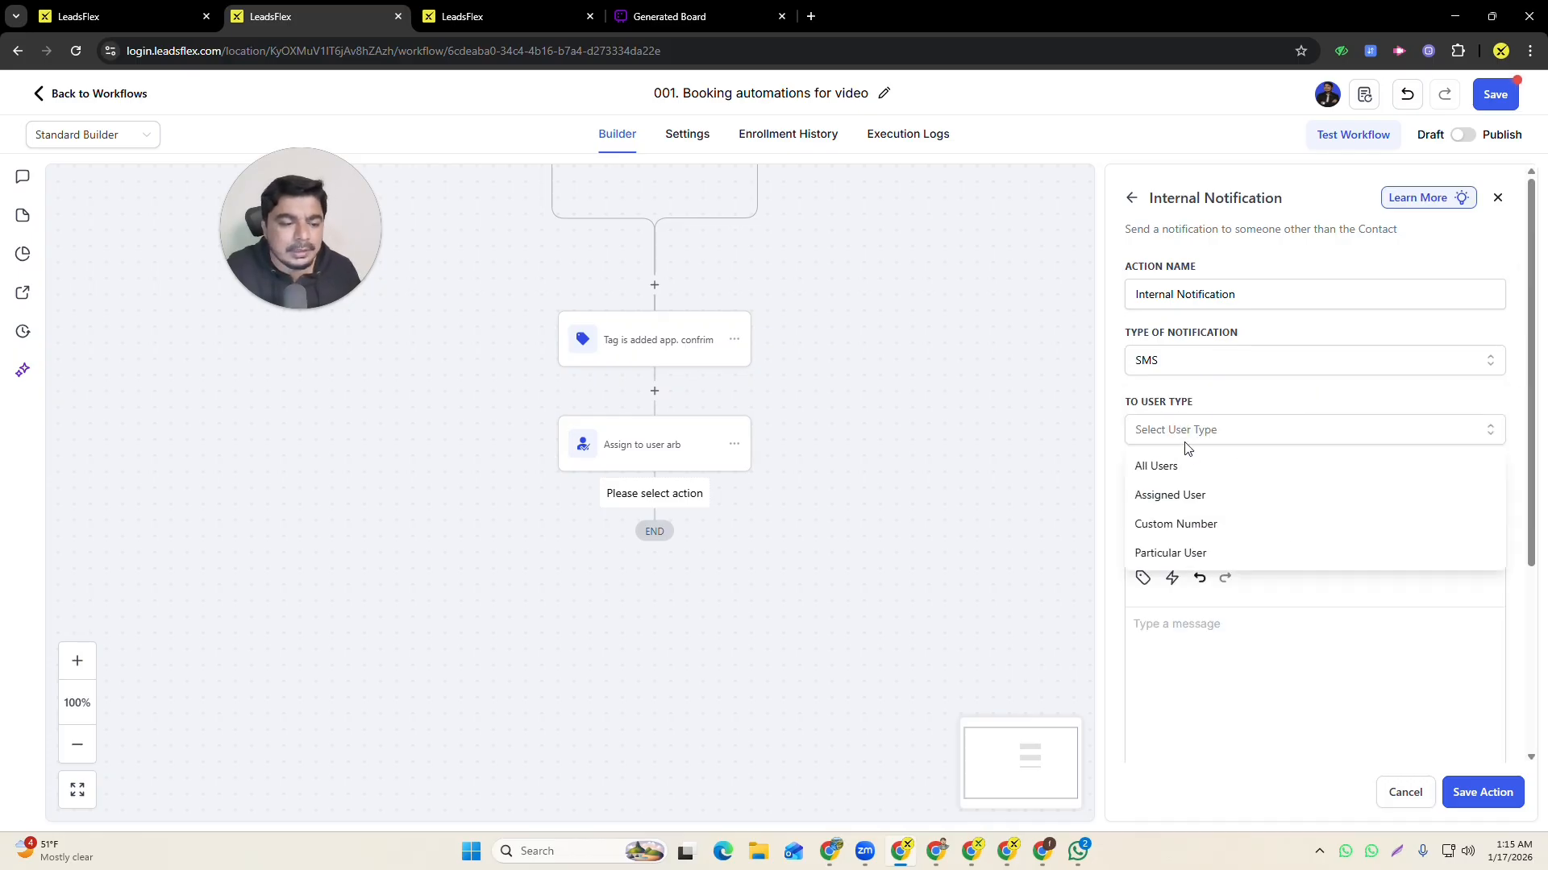
pyautogui.click(1168, 466)
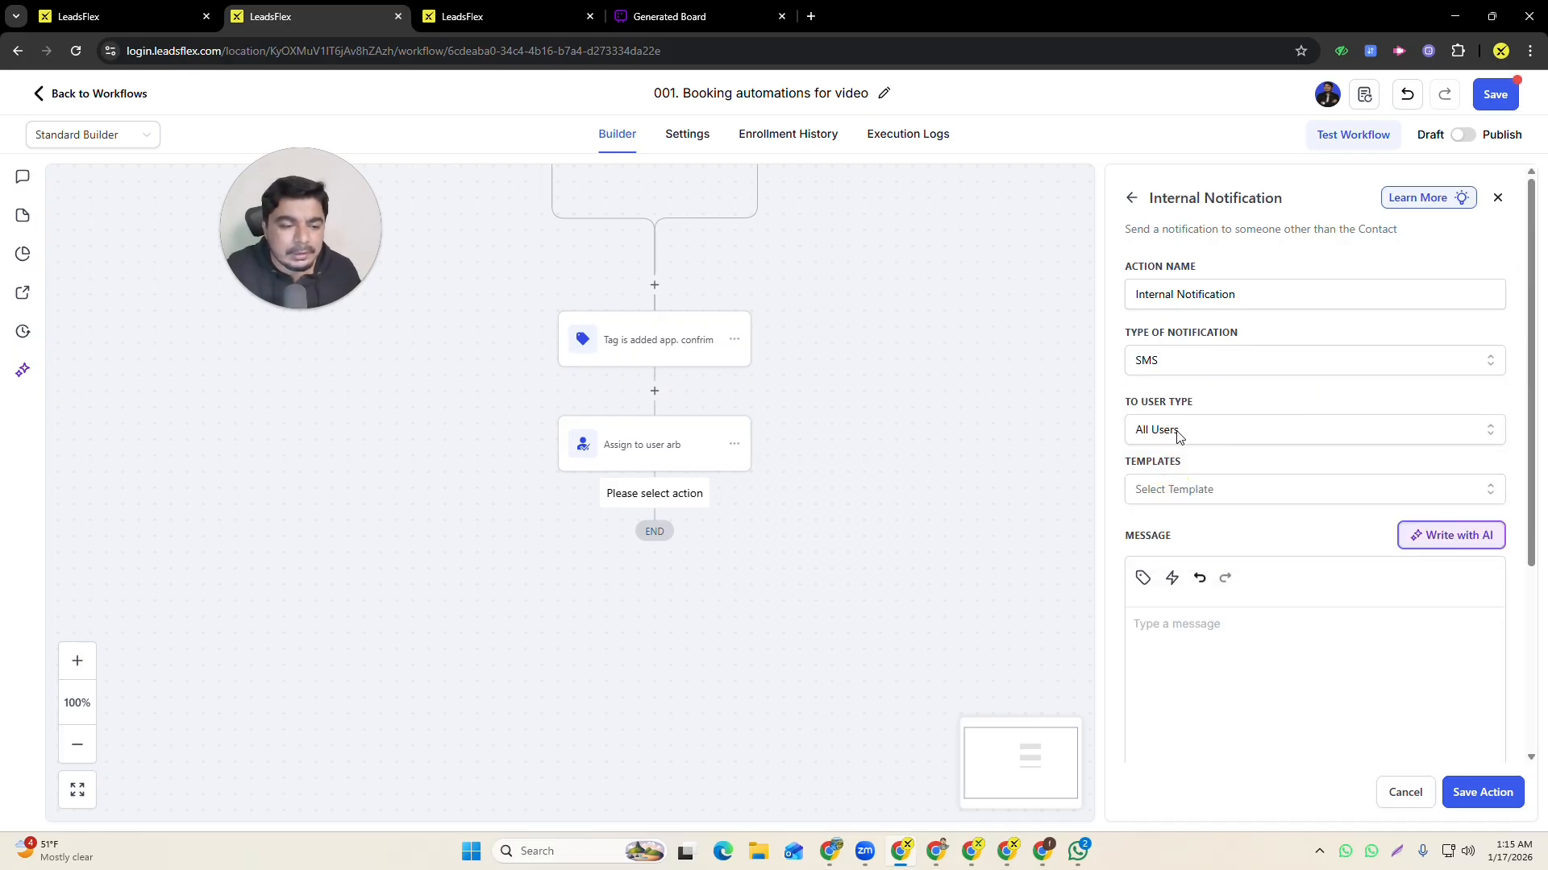
pyautogui.click(1180, 434)
pyautogui.click(1173, 553)
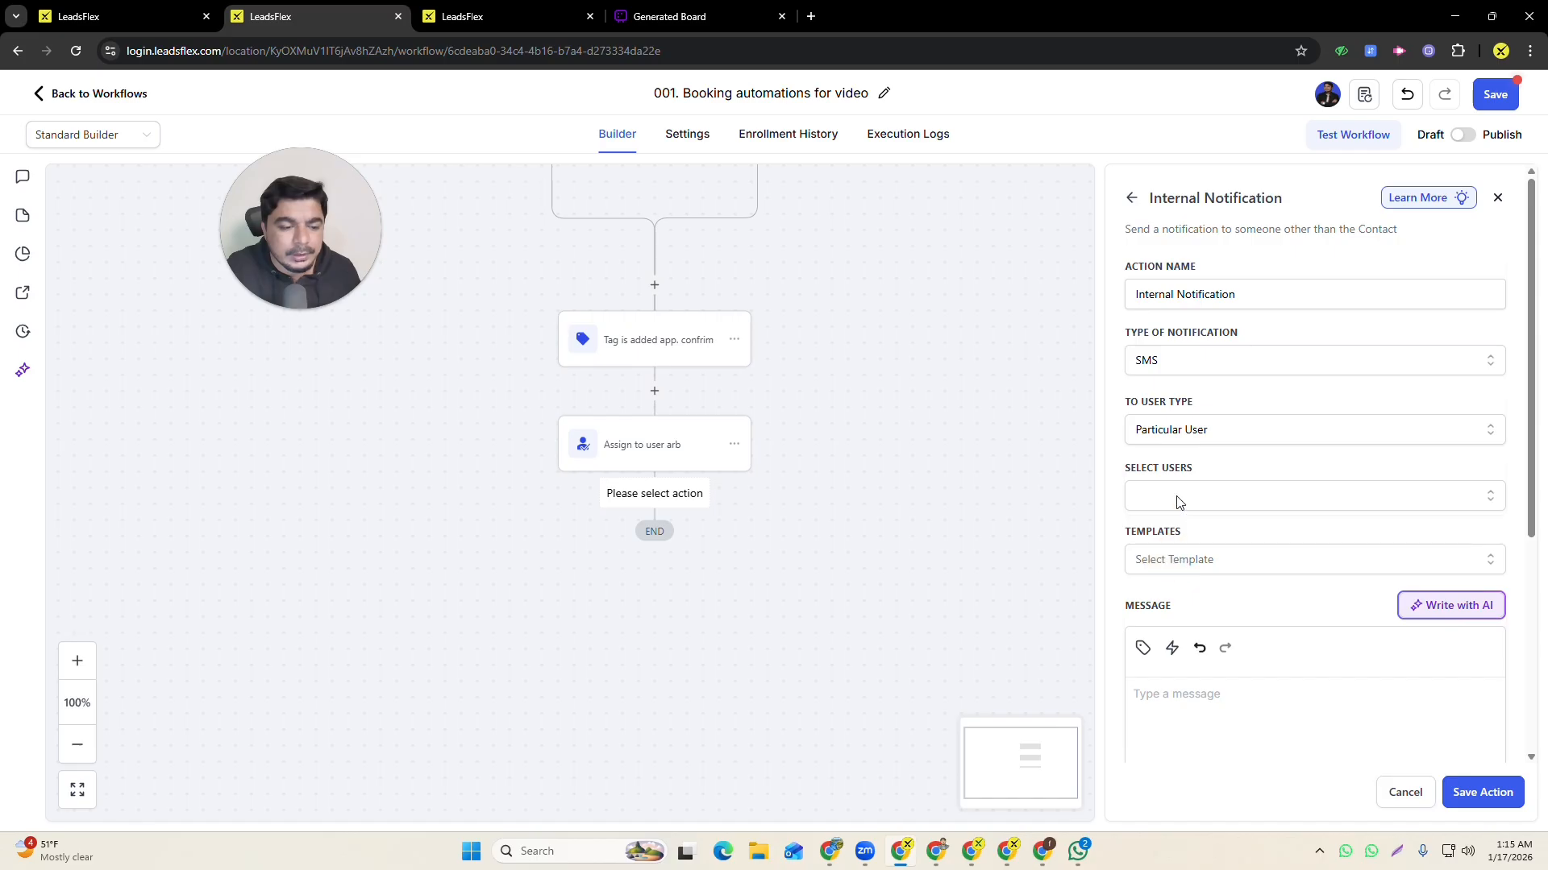
pyautogui.click(1177, 497)
pyautogui.click(1173, 569)
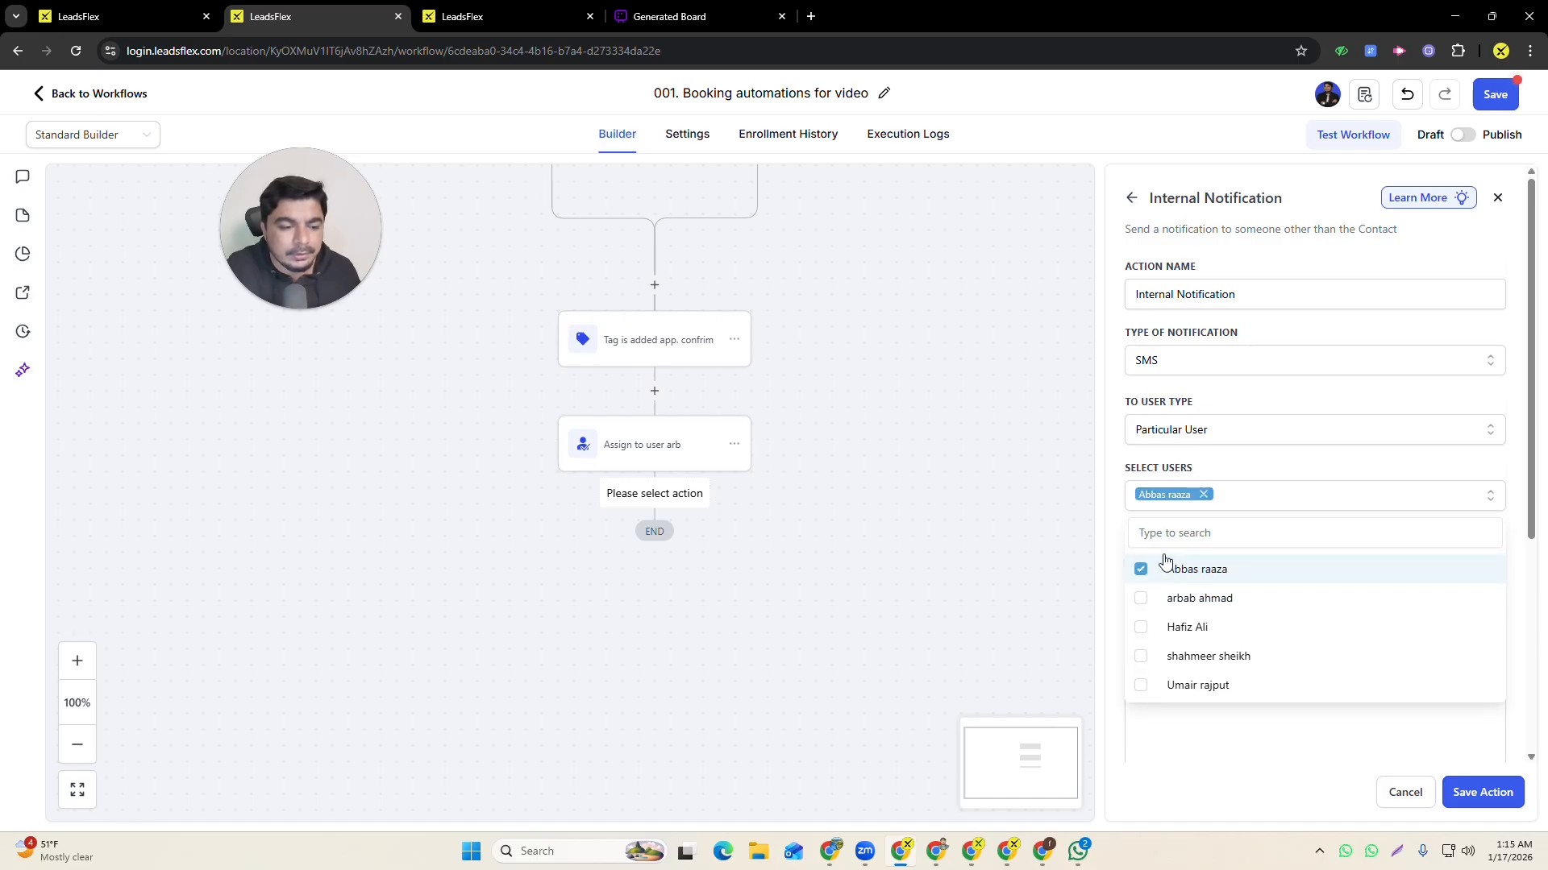
pyautogui.click(1141, 532)
pyautogui.click(1121, 516)
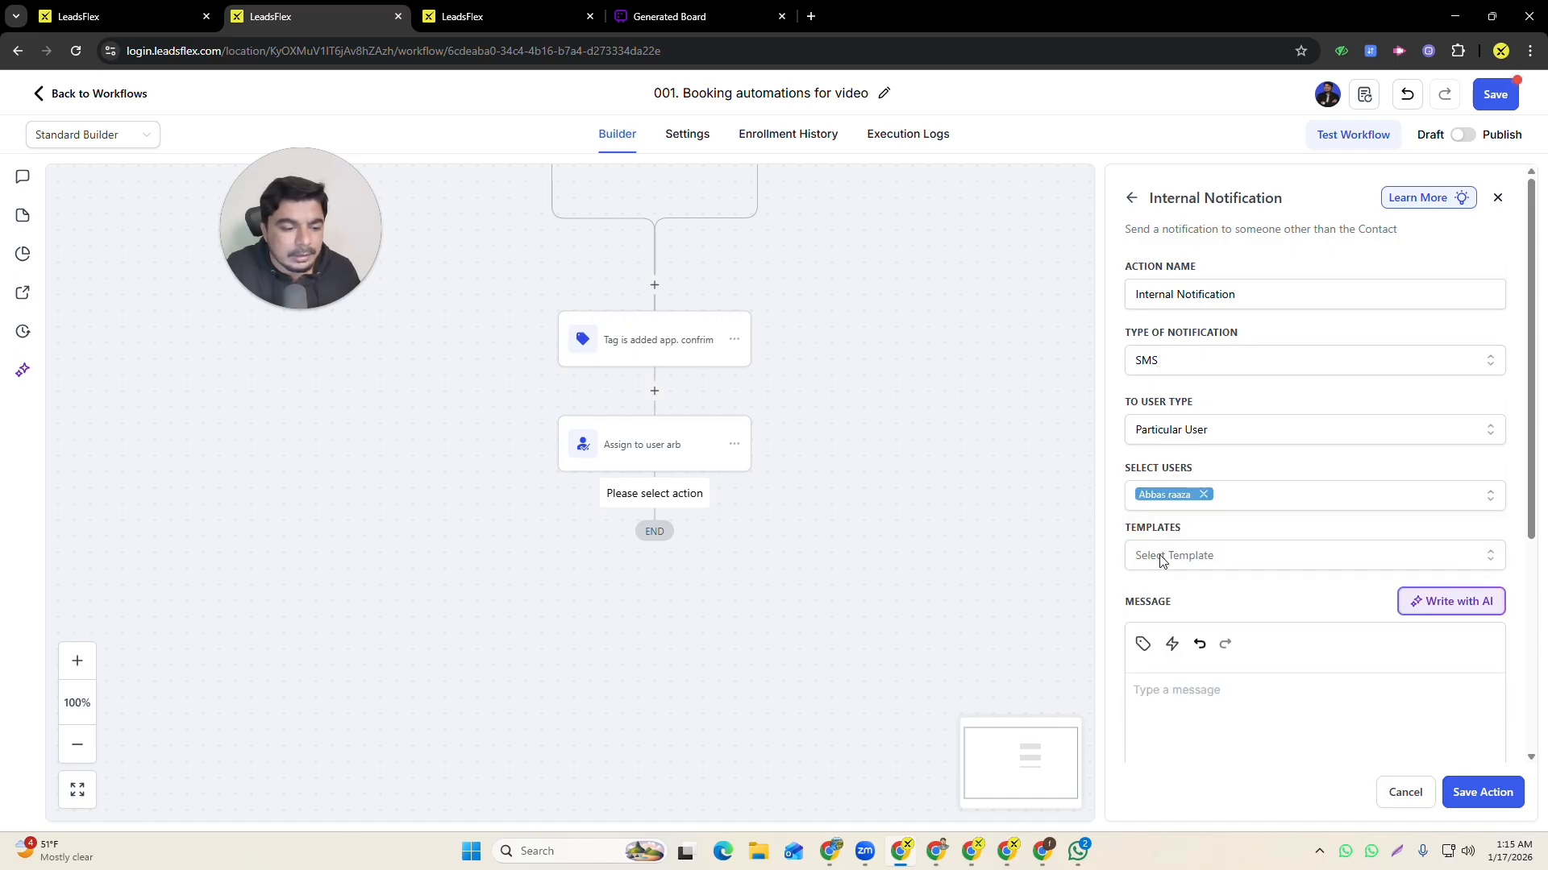
# - Set the notification's template to None, enter the message "test", and save the action
pyautogui.click(1160, 558)
pyautogui.click(1159, 635)
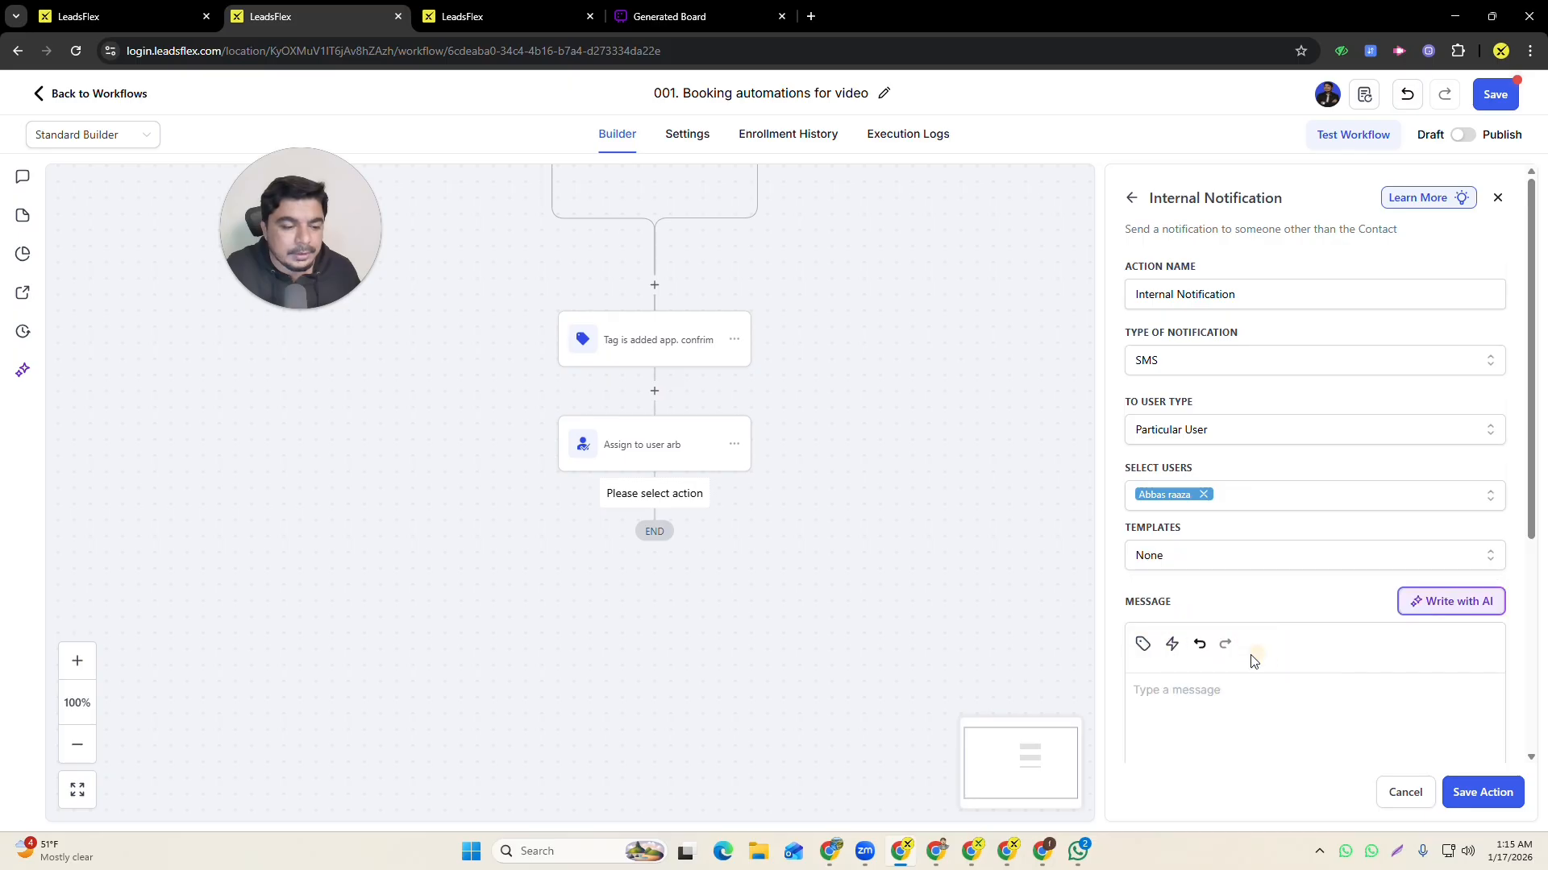
pyautogui.click(1187, 709)
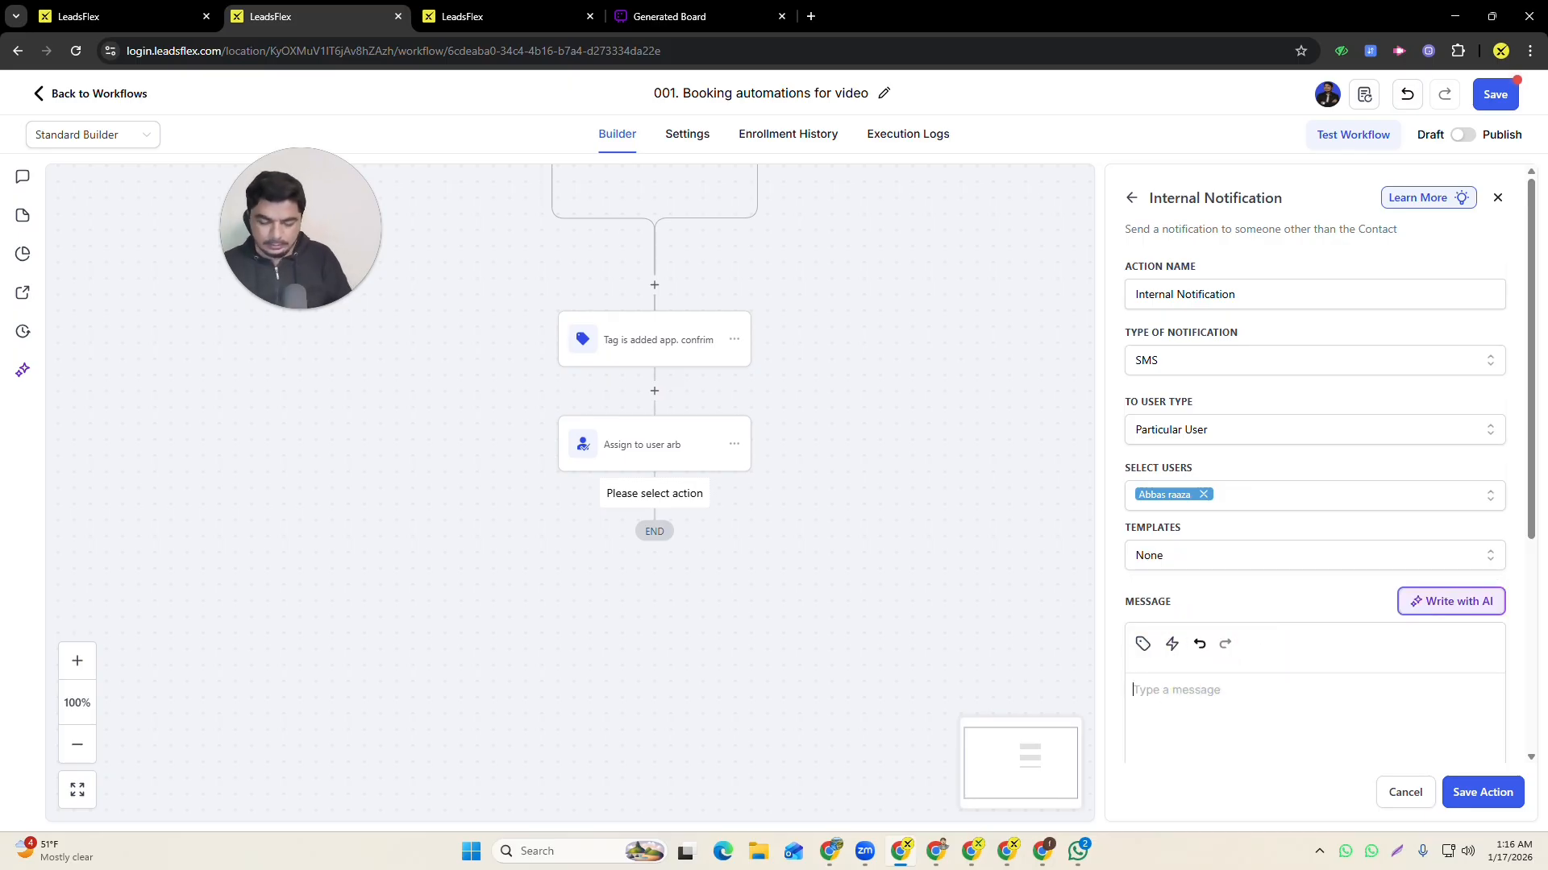
pyautogui.write('test')
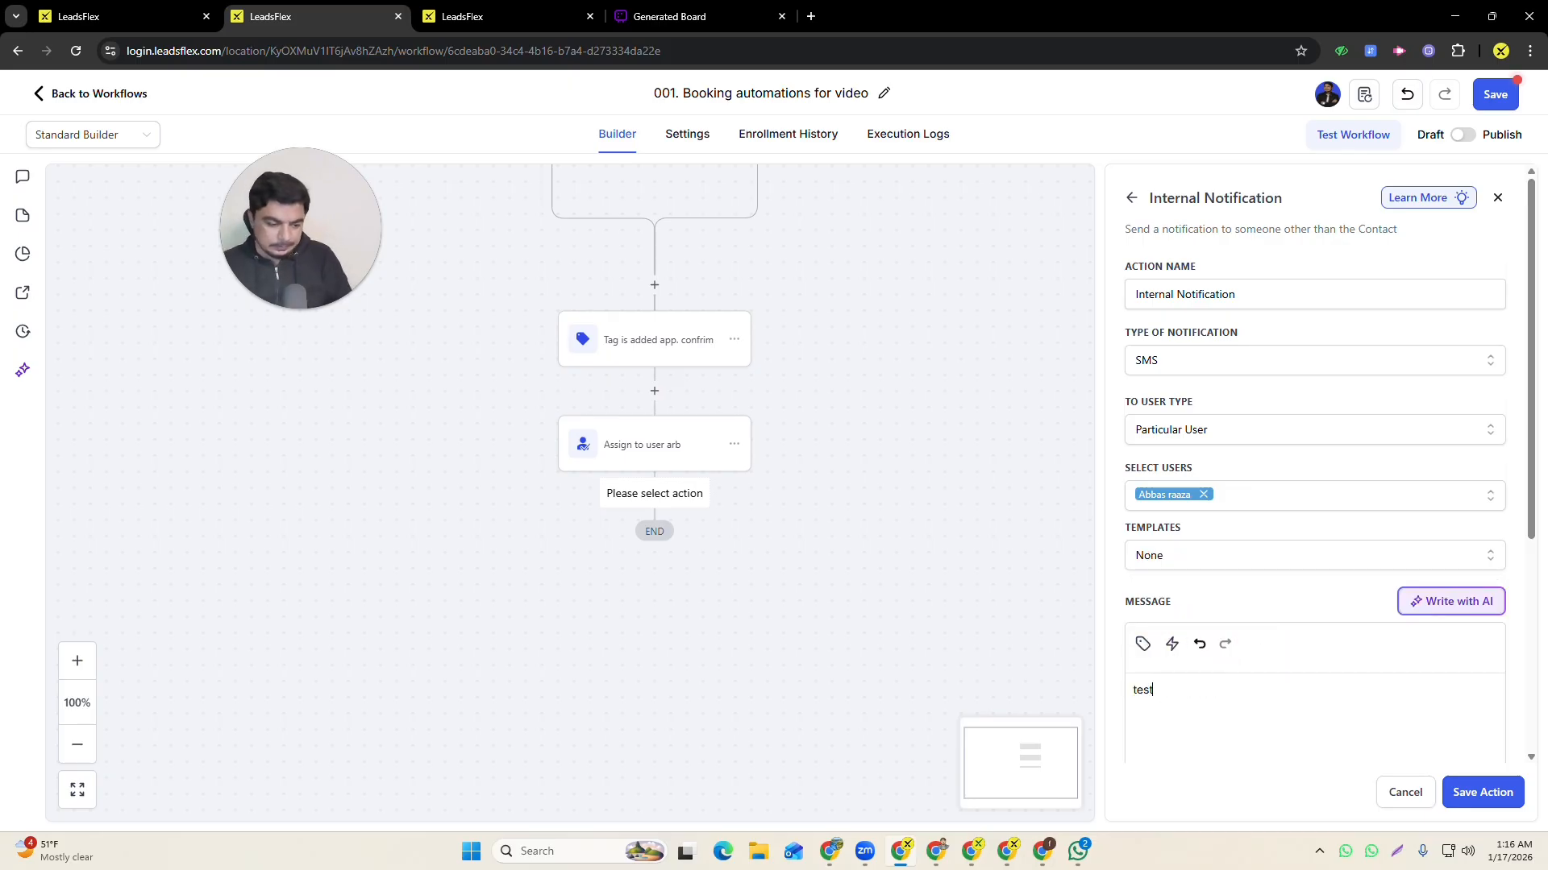
pyautogui.click(1481, 792)
# - Append "to" and the user's shortened name to the Internal Notification action's name and save it
pyautogui.click(675, 555)
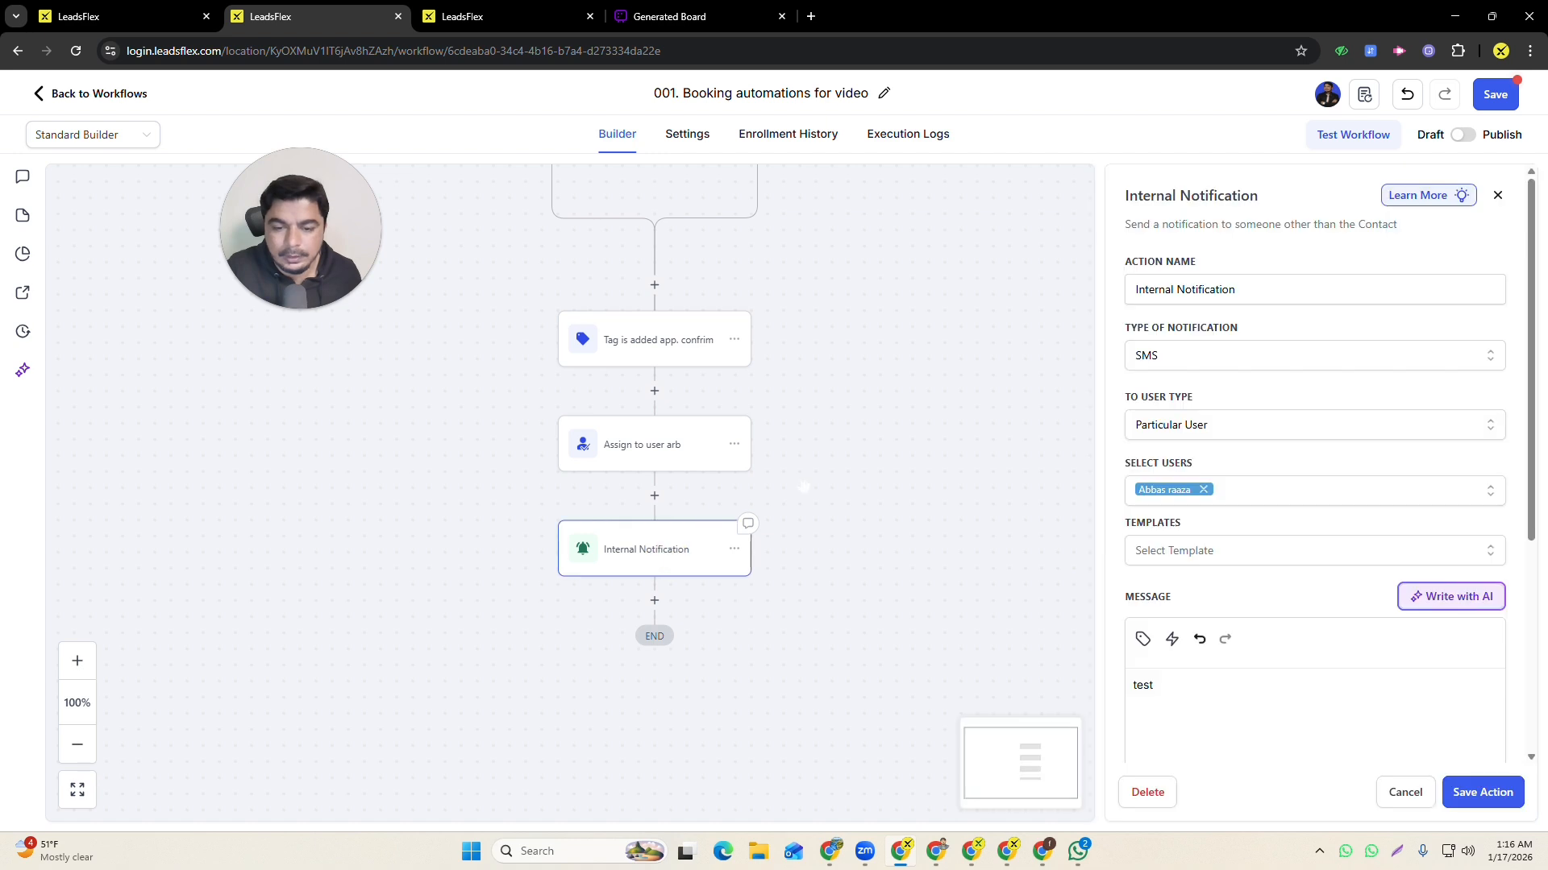
pyautogui.click(1259, 282)
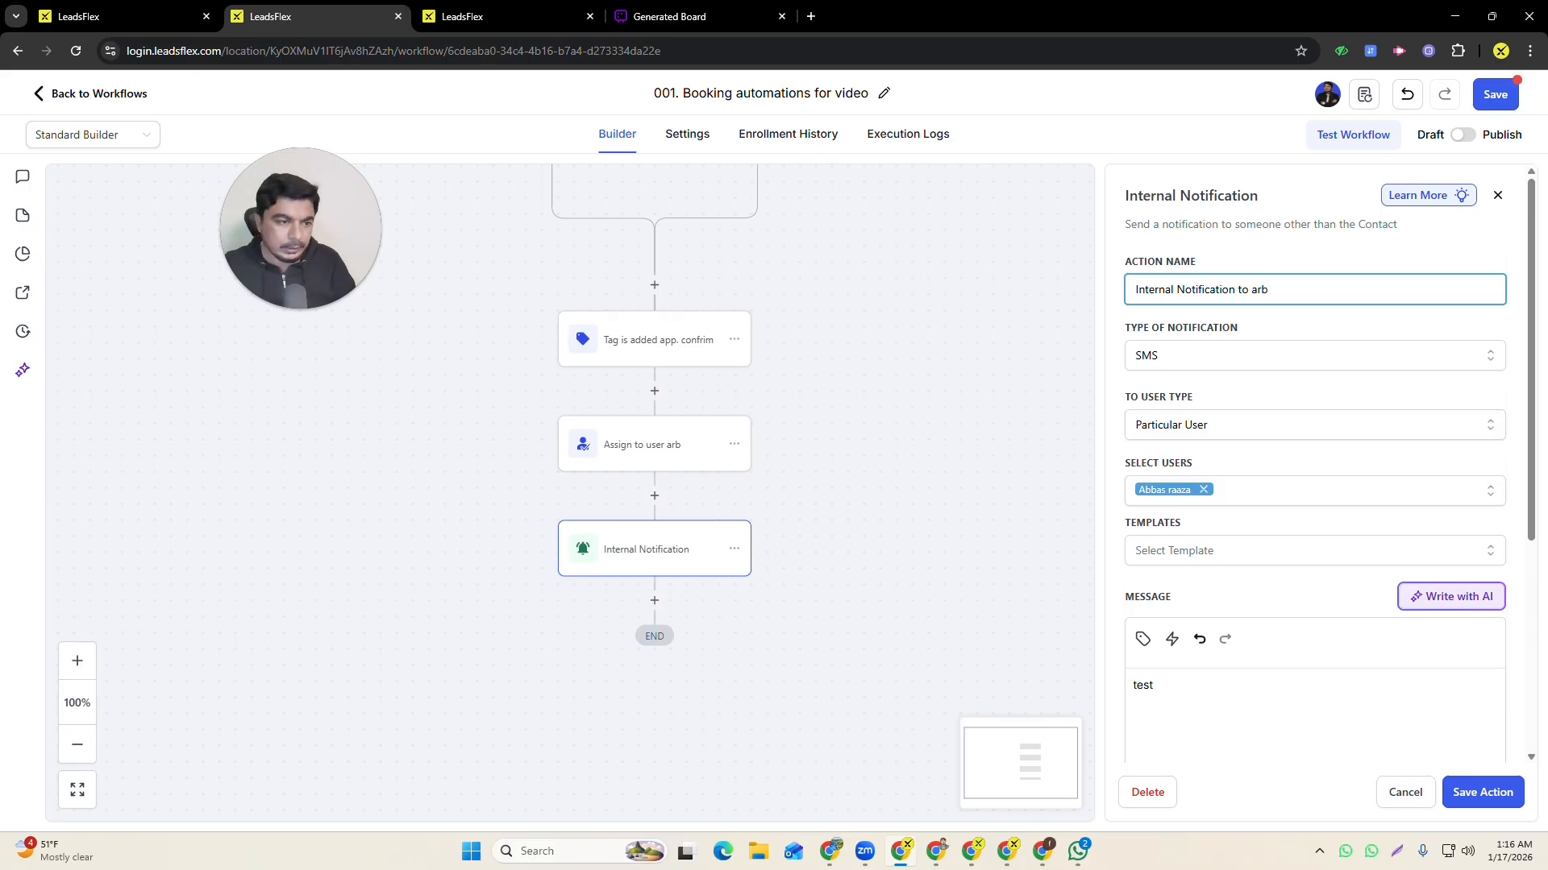
pyautogui.click(1479, 791)
# - Append ": way sms" to the Internal Notification action's name and save the action
pyautogui.moveTo(711, 583); pyautogui.dragTo(690, 473)
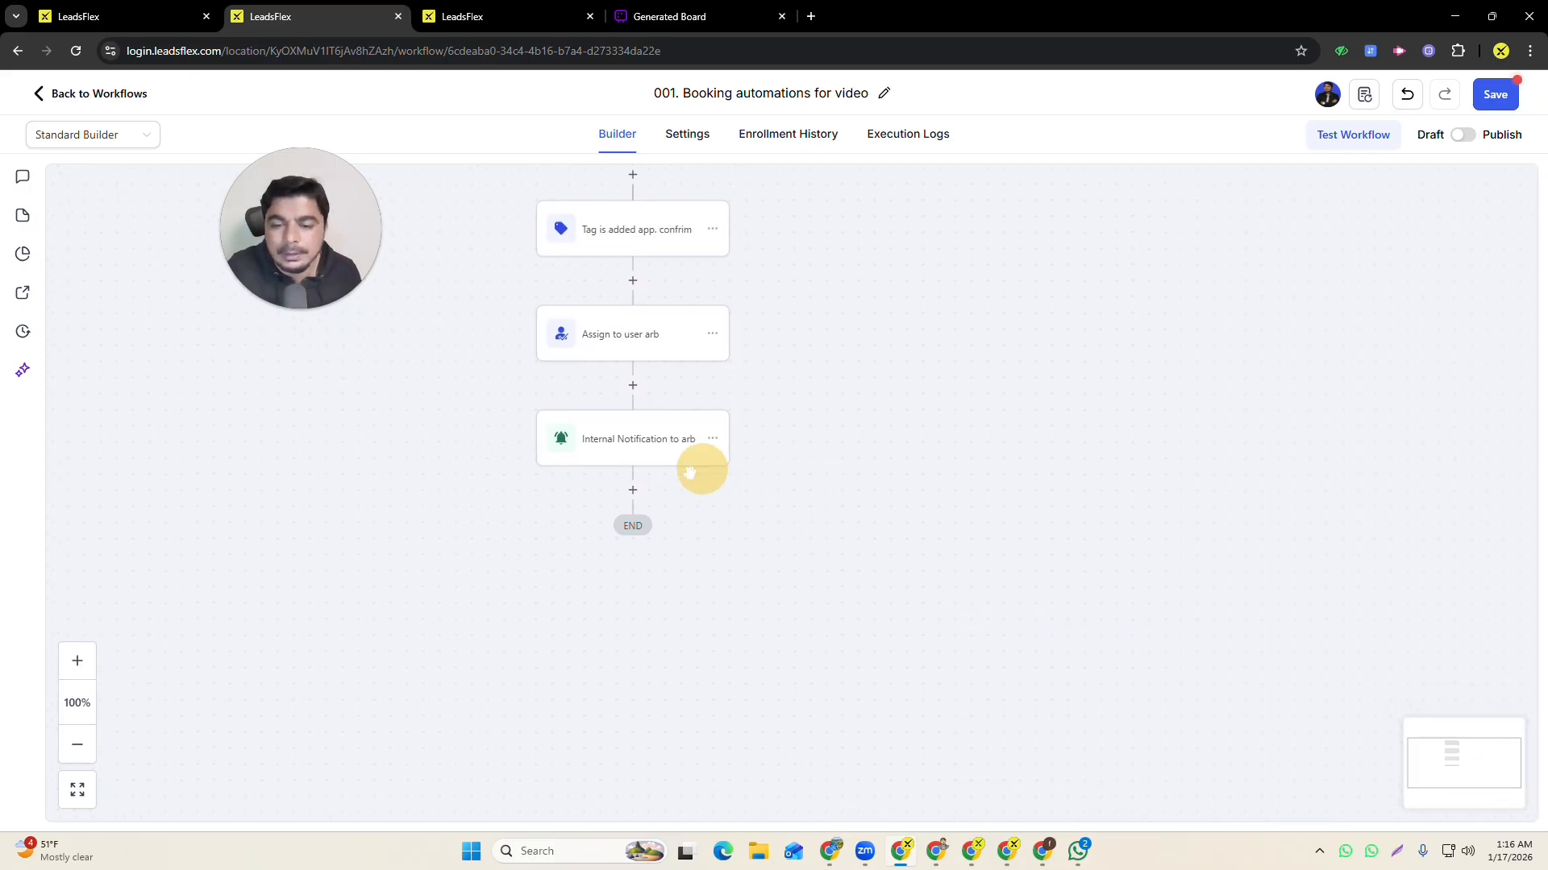
pyautogui.click(645, 454)
pyautogui.click(1283, 298)
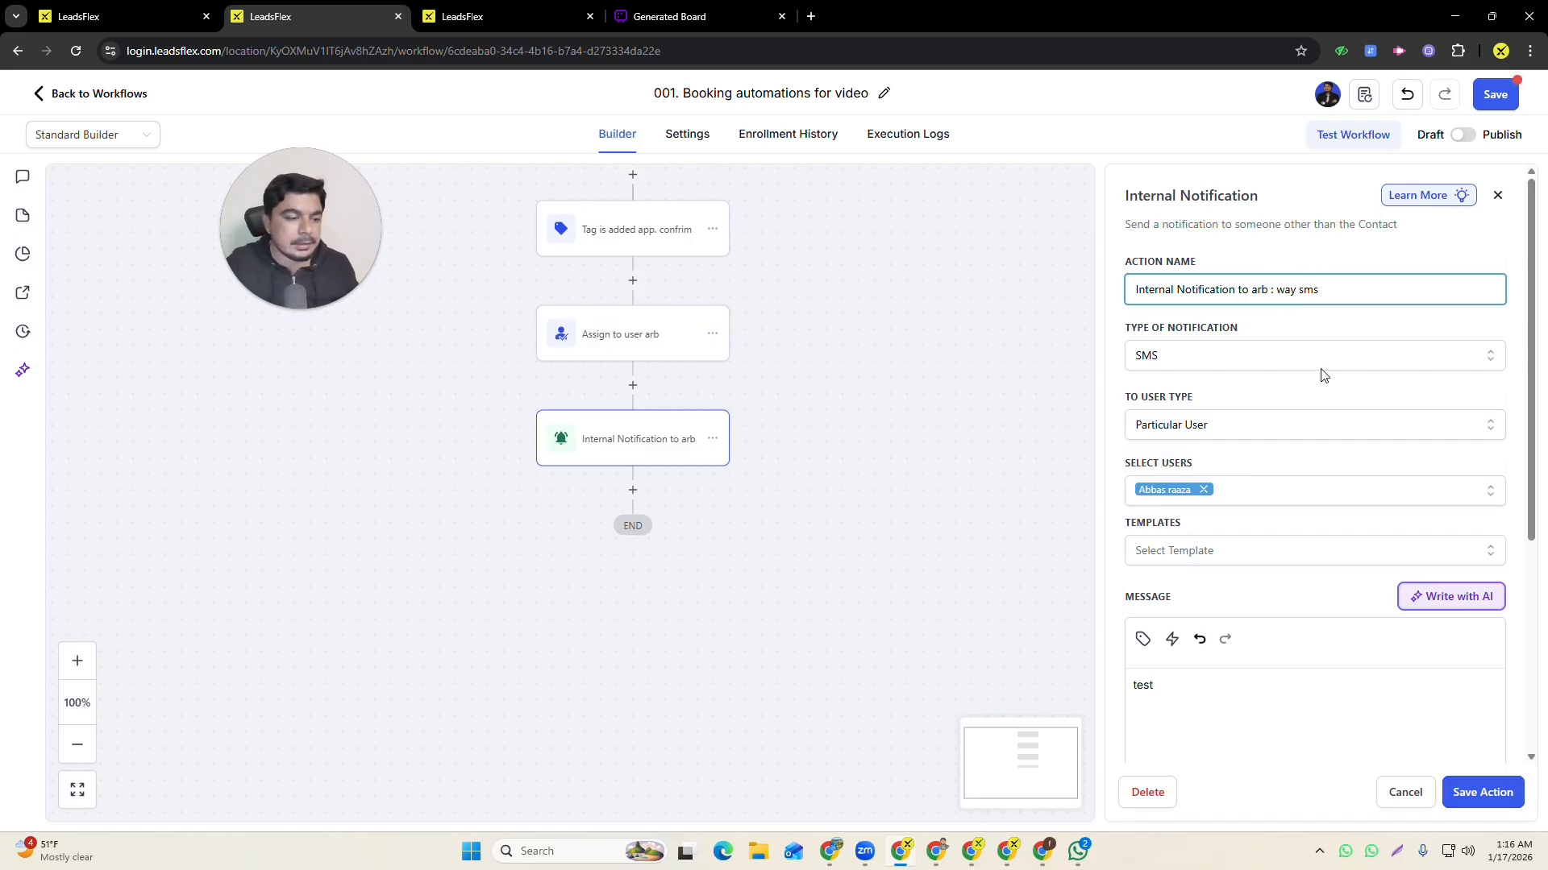
pyautogui.write(': way sms')
pyautogui.click(1464, 793)
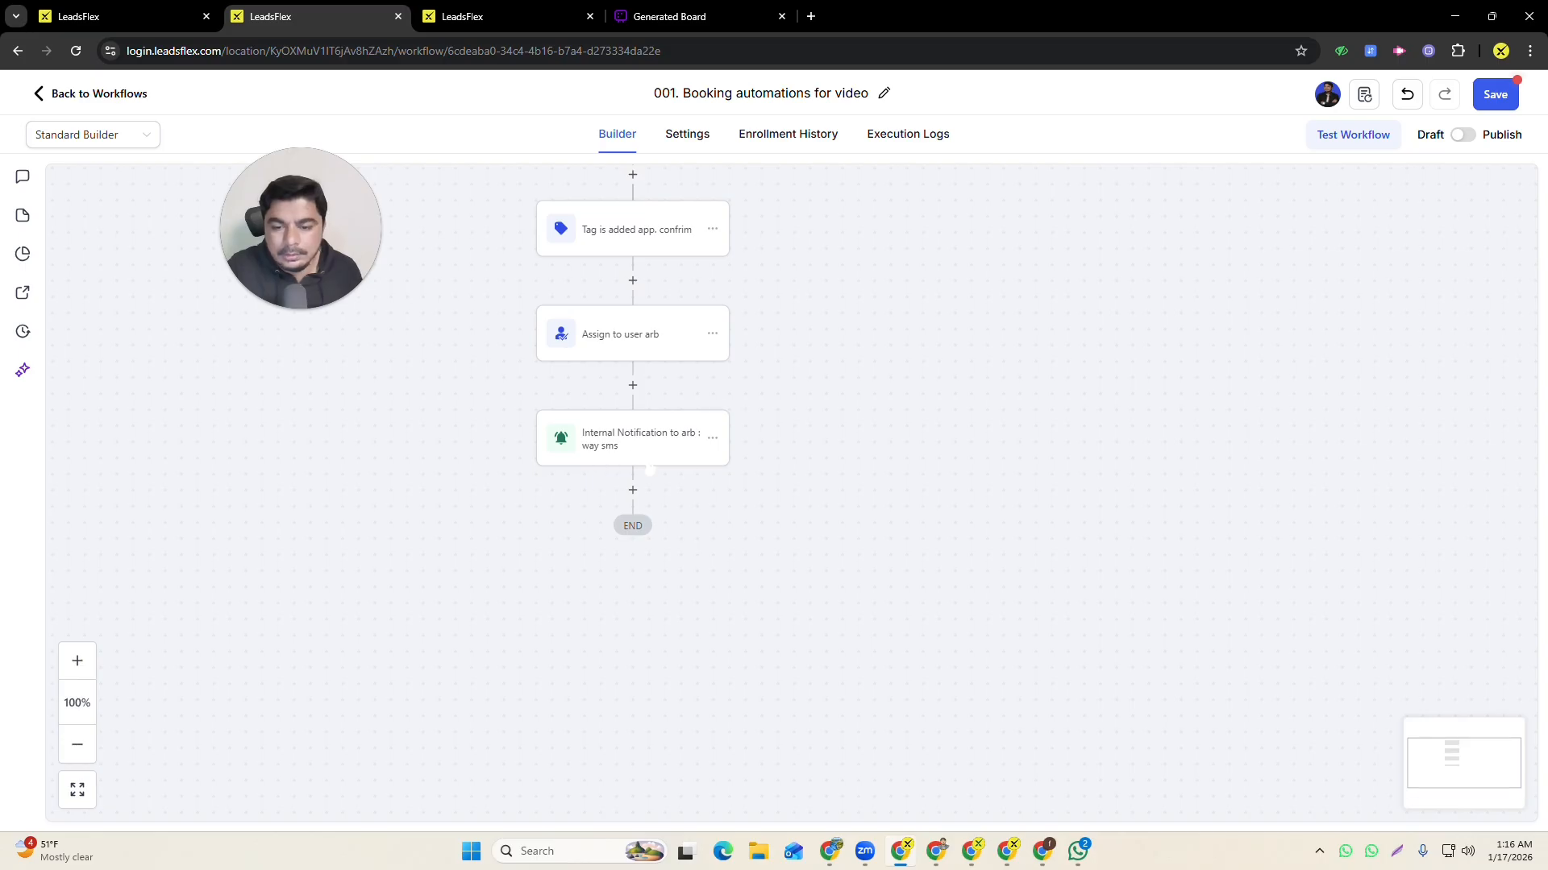
# - Add a Wait action after the internal notification with a time delay of 1 minute
pyautogui.click(632, 491)
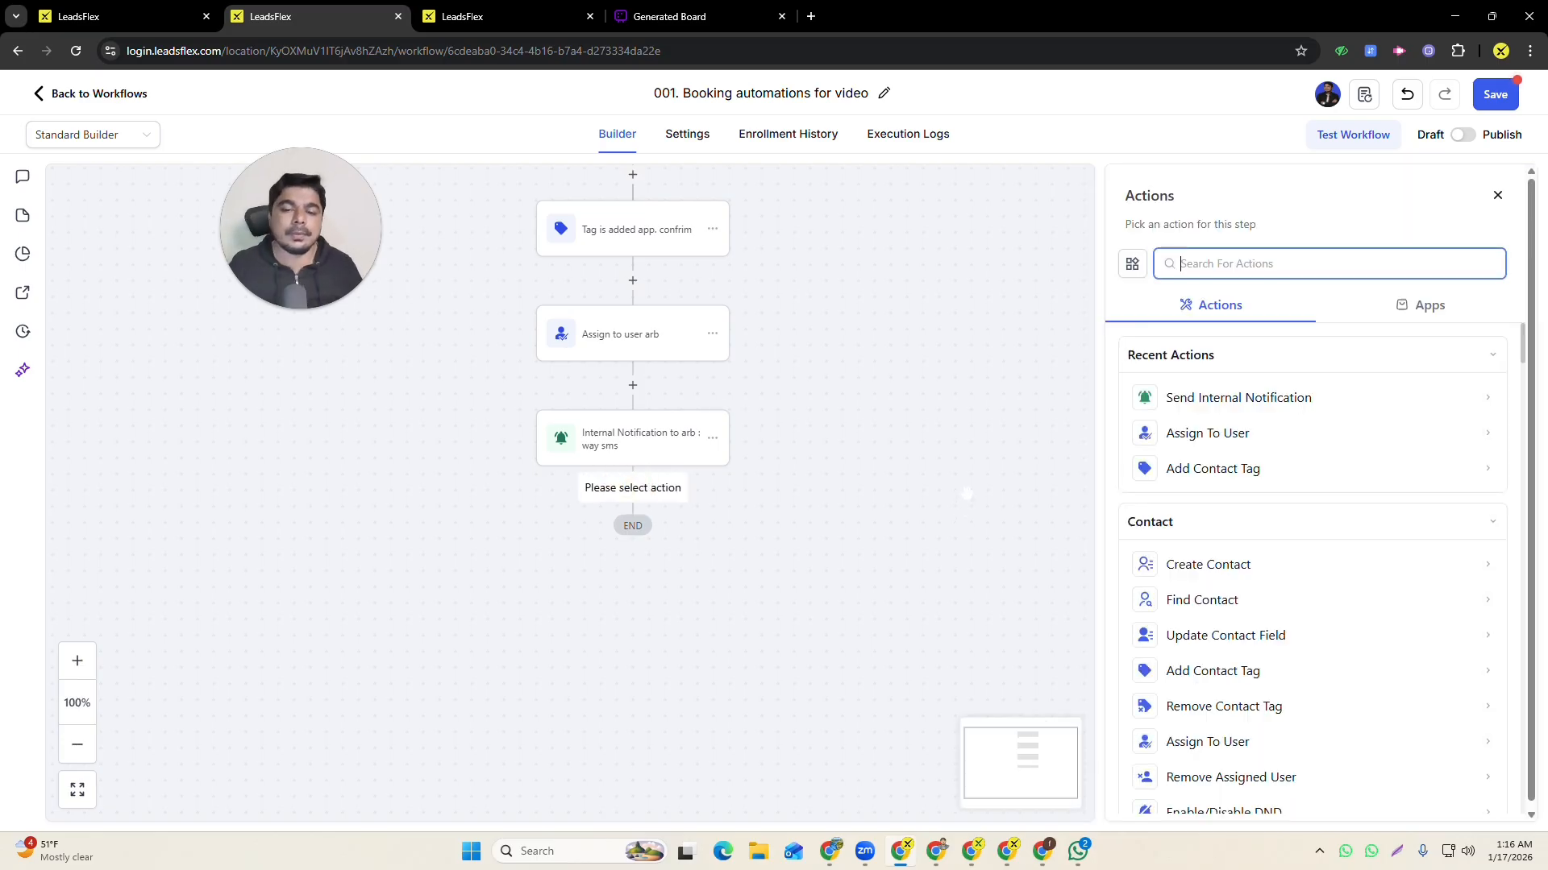
pyautogui.write('wai')
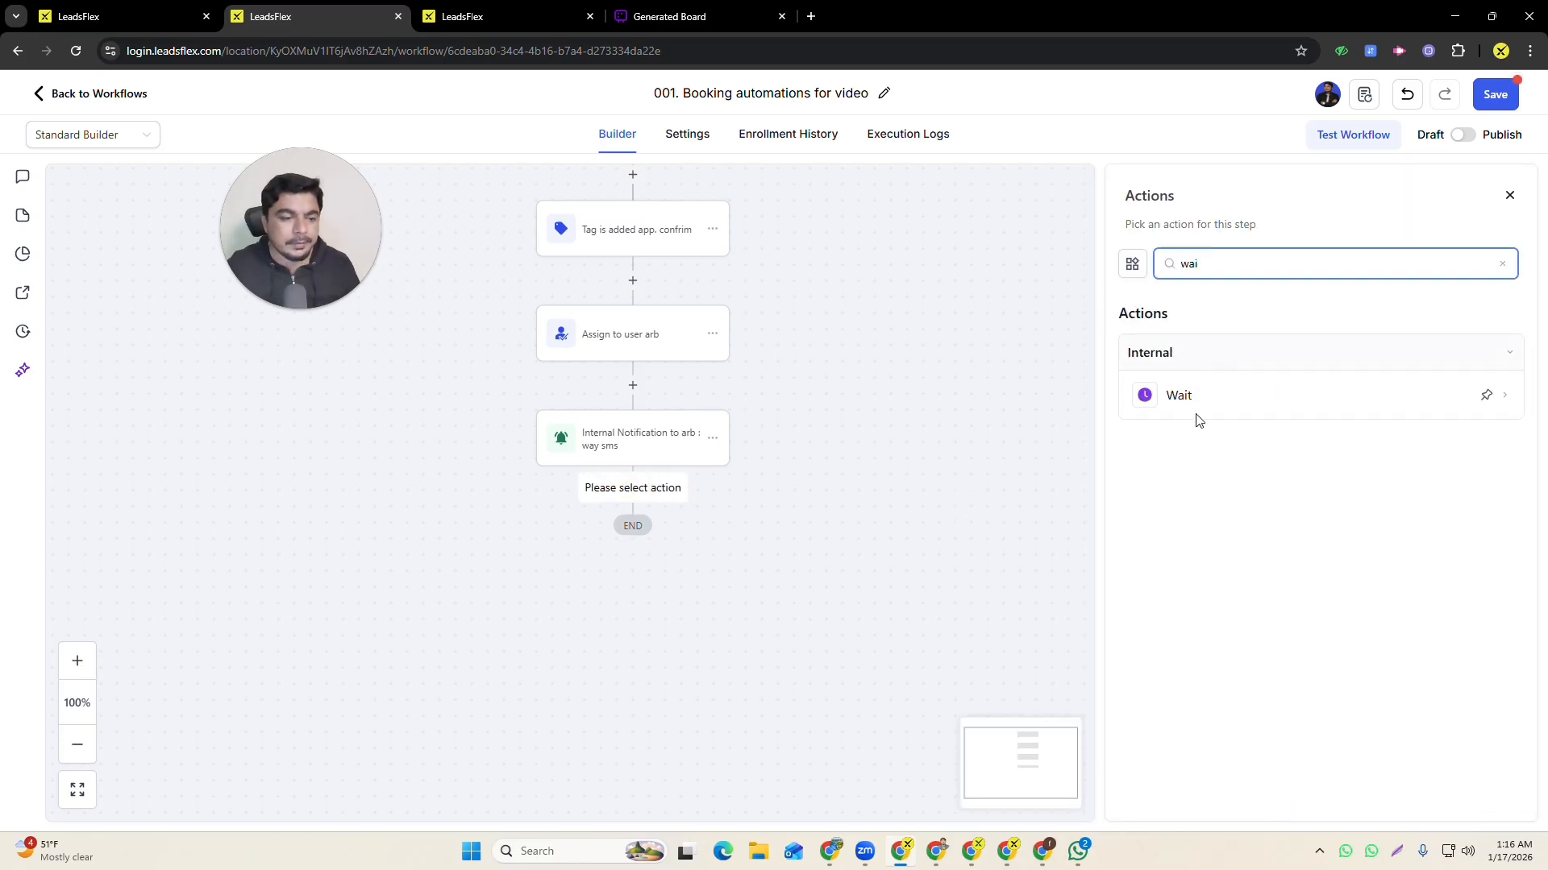
pyautogui.click(1197, 416)
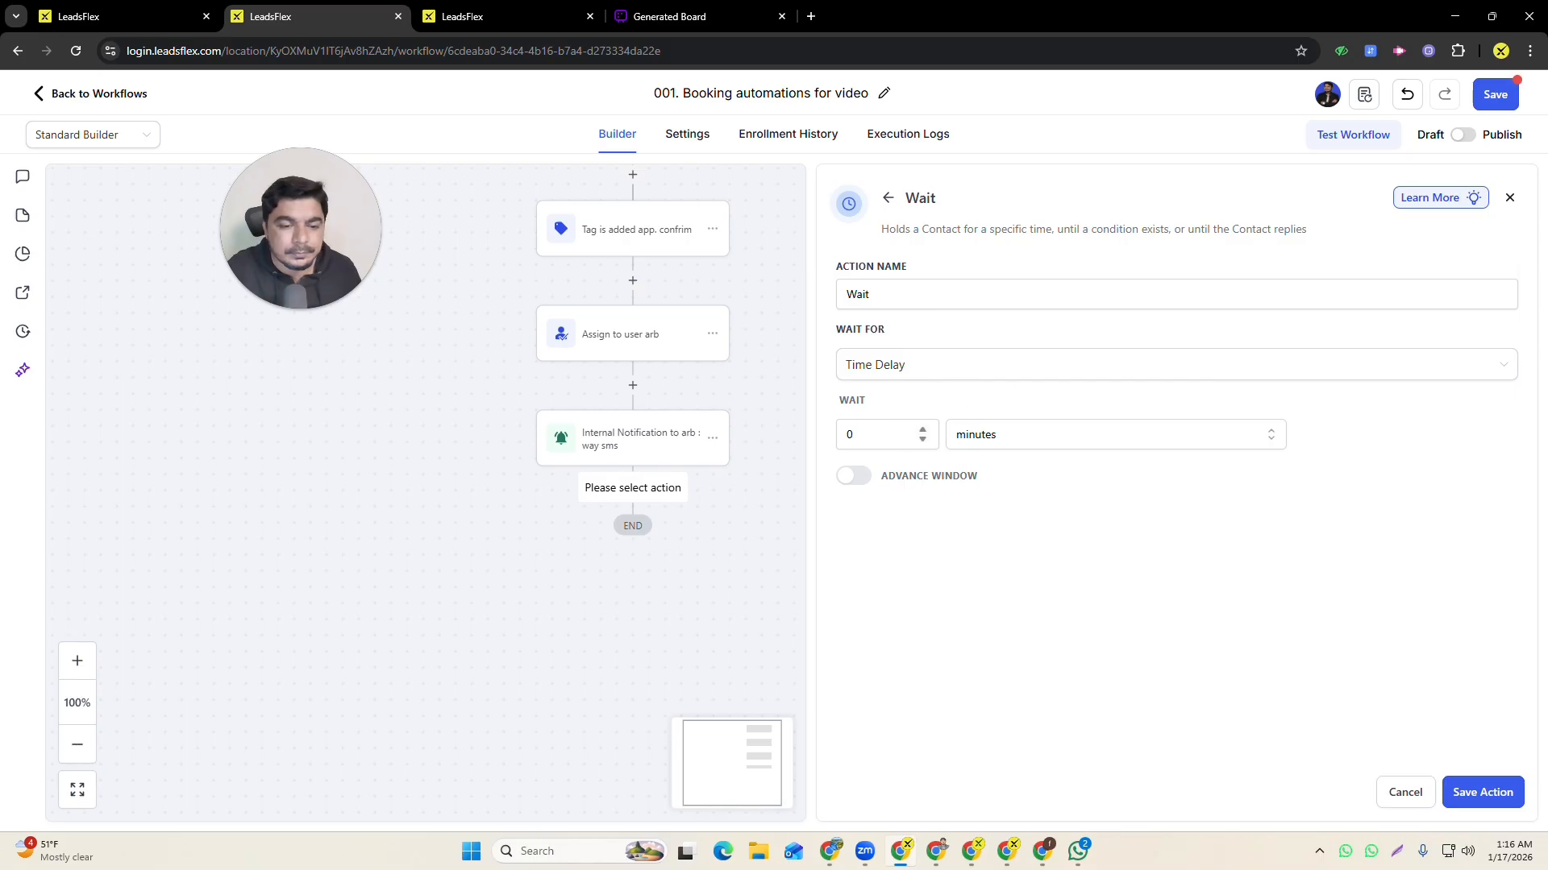
pyautogui.click(903, 445)
pyautogui.moveTo(893, 435); pyautogui.dragTo(783, 431)
pyautogui.write('12')
pyautogui.write('1')
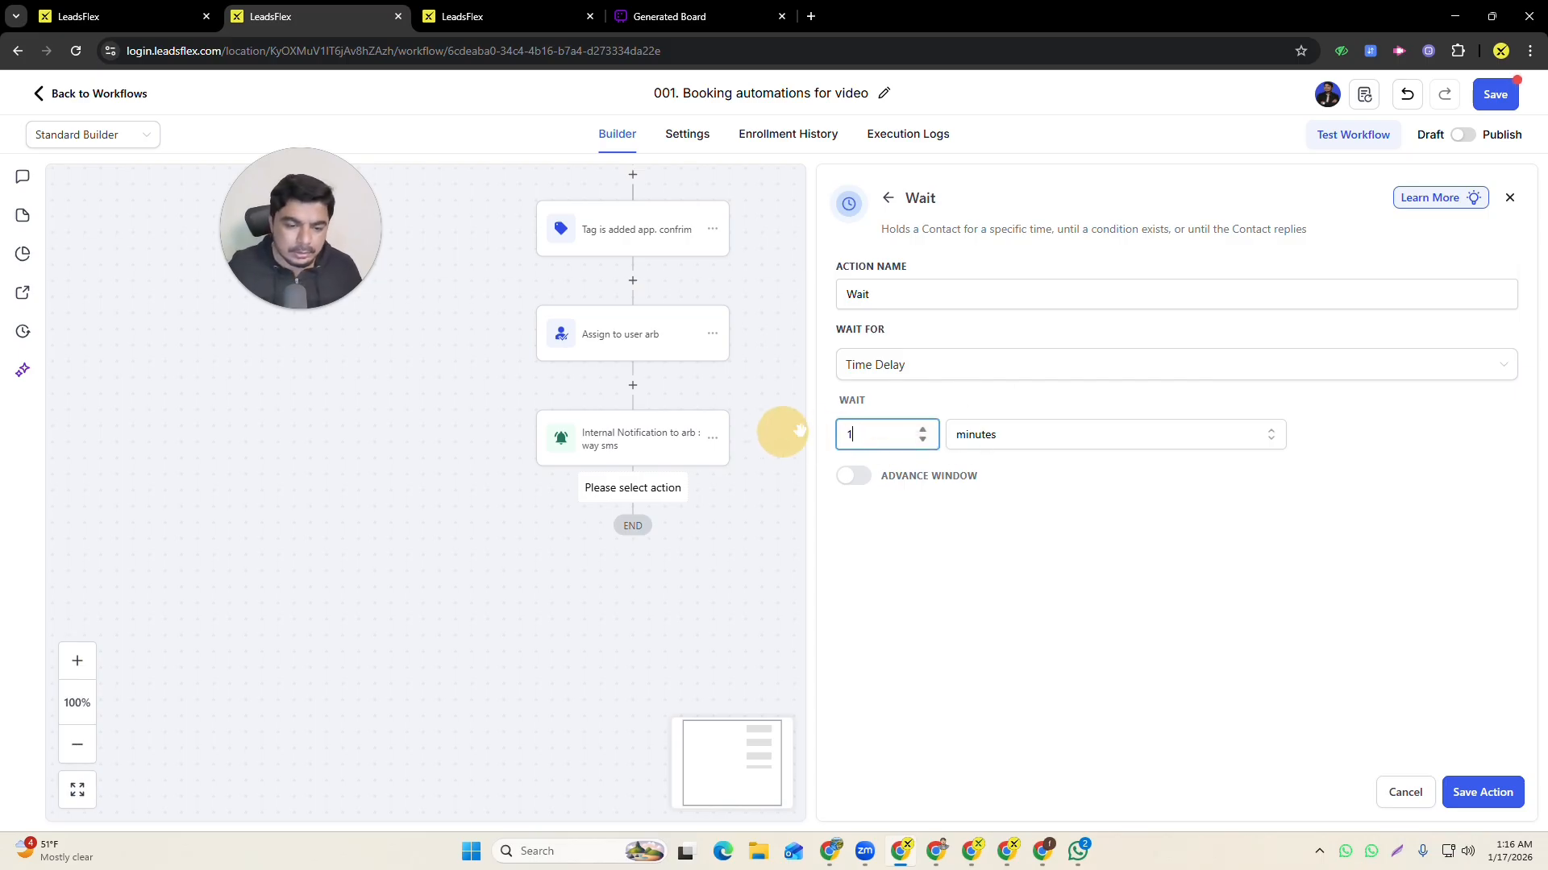
pyautogui.click(1008, 446)
pyautogui.click(1182, 601)
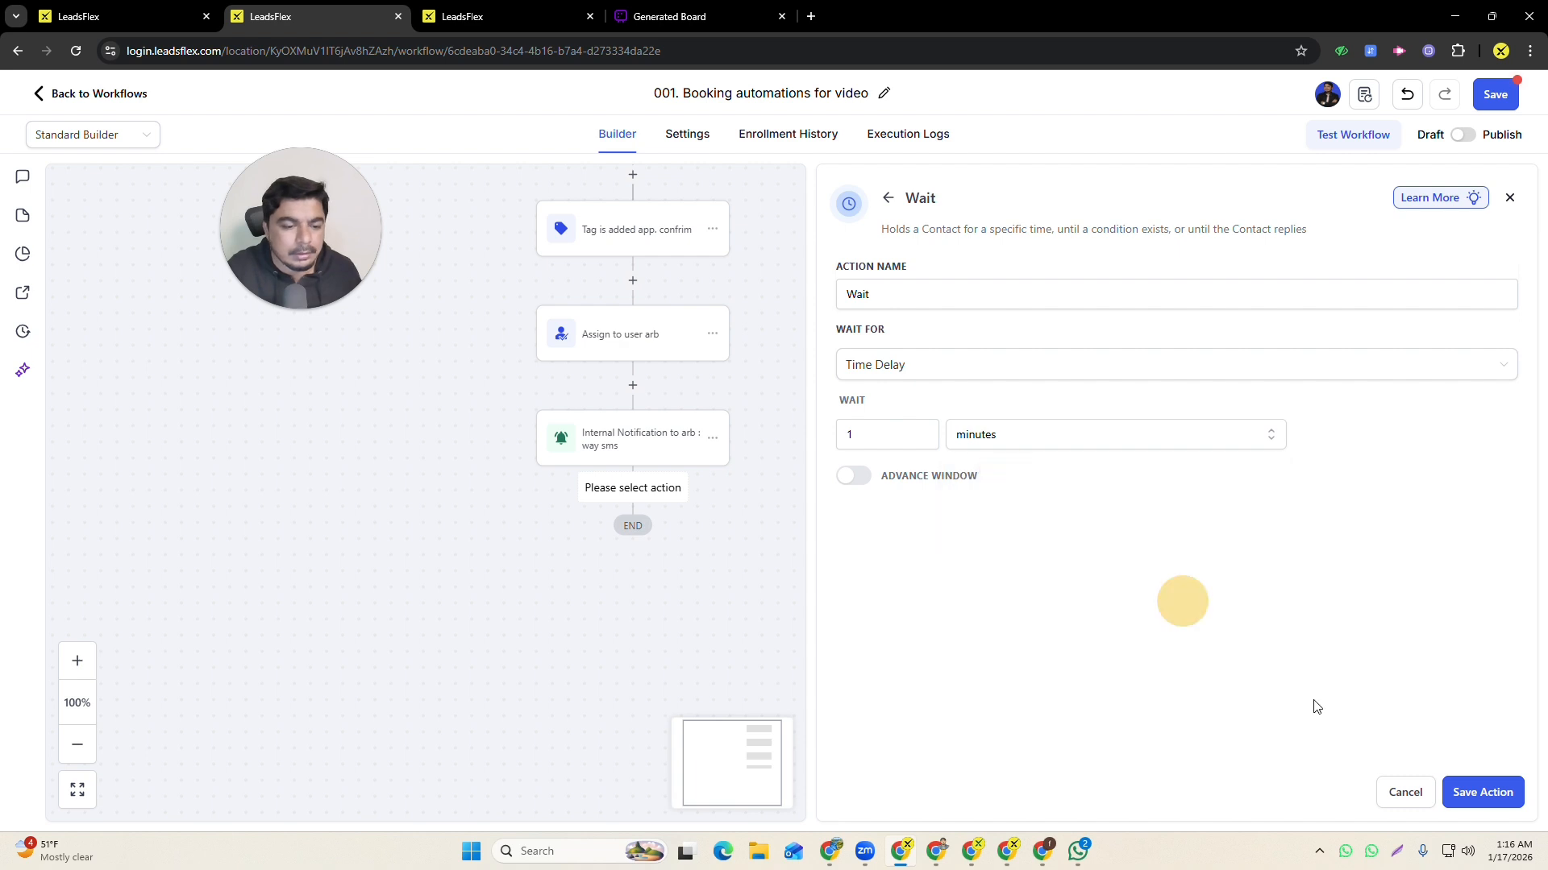
# - Rename the Wait action as "add a Wait 1 mintus" and save it
pyautogui.click(943, 295)
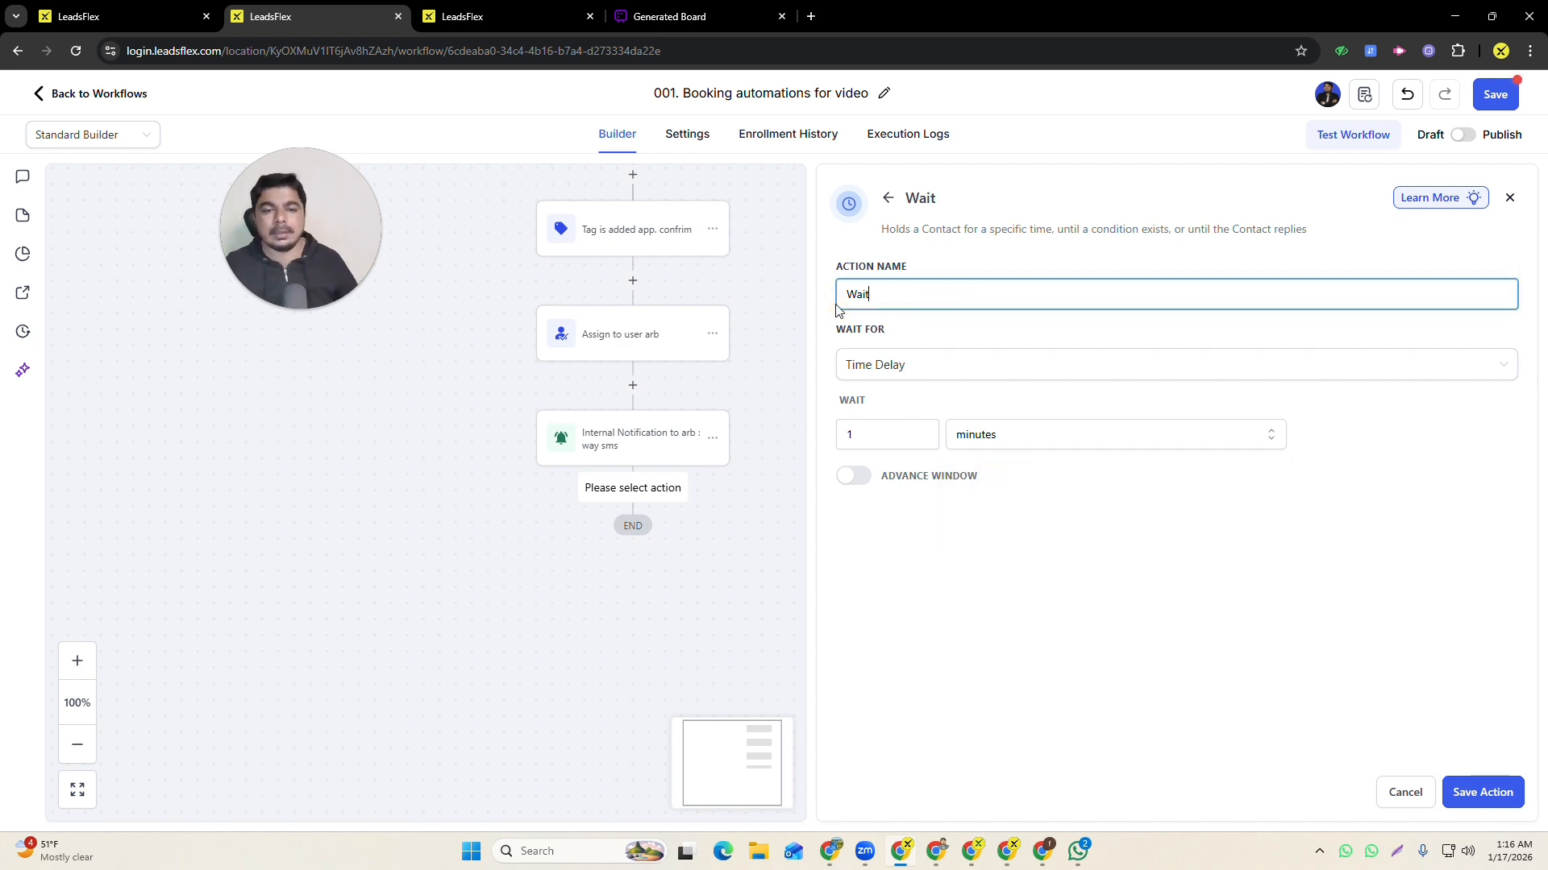
pyautogui.click(846, 296)
pyautogui.write('add a')
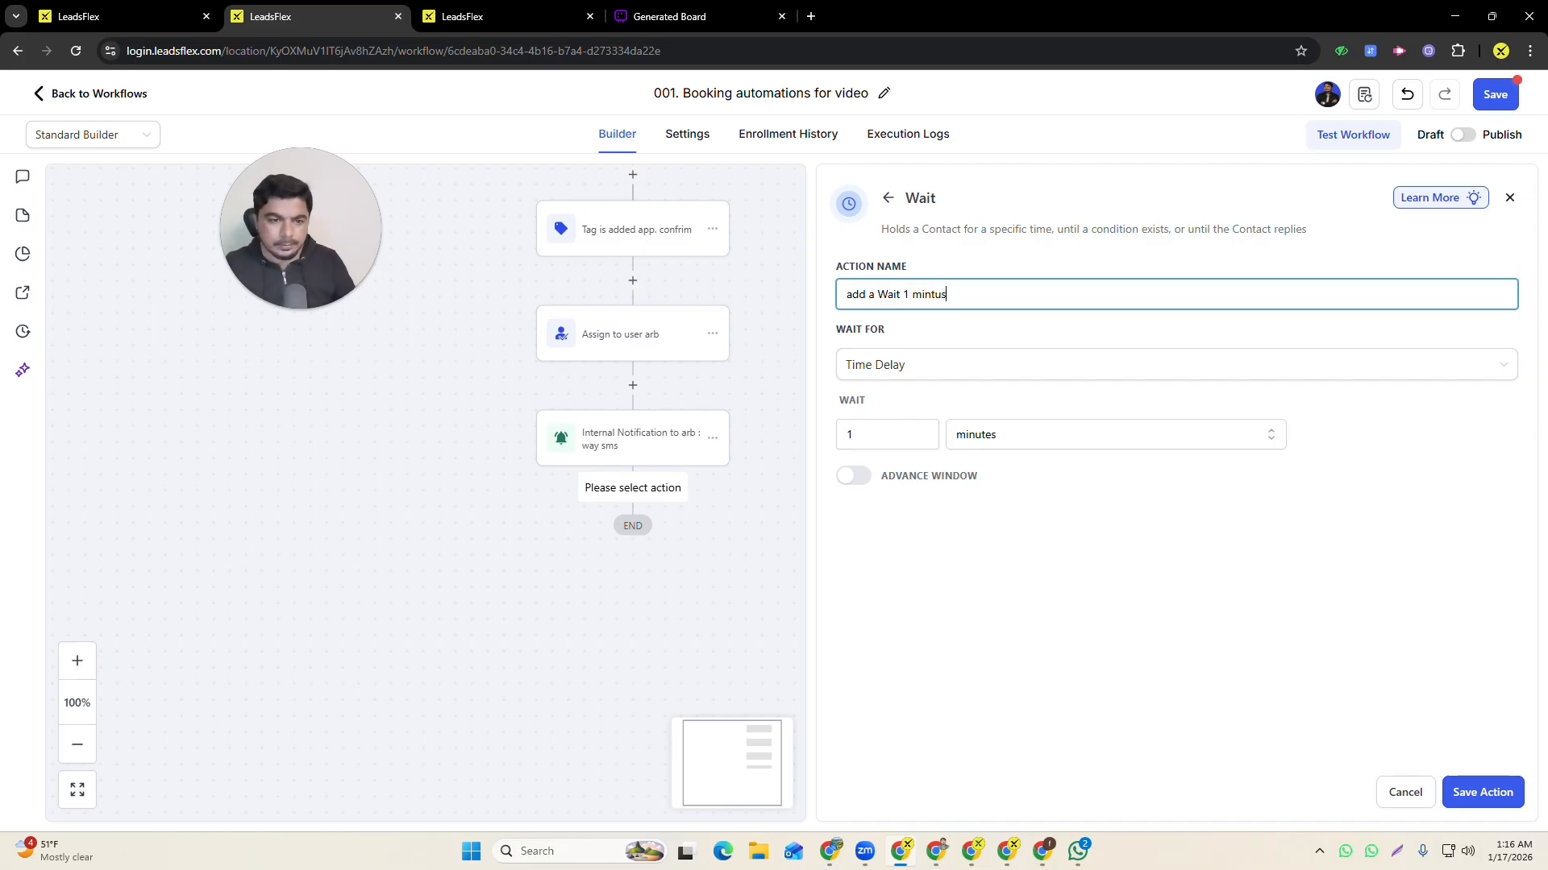
pyautogui.click(1491, 792)
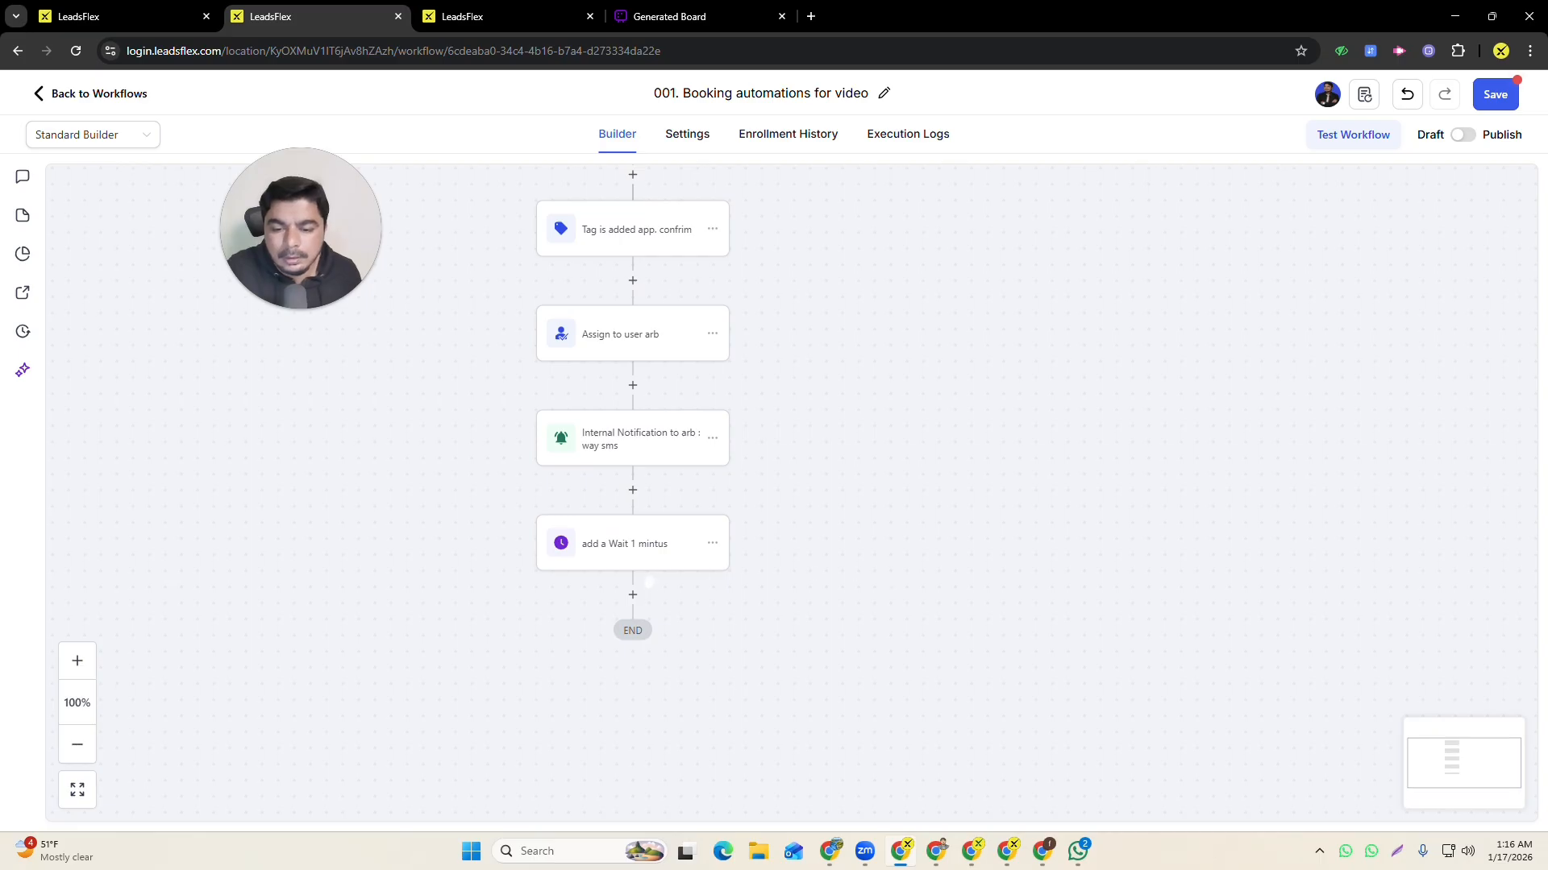
# - Add an Email action to the contact after the wait step
pyautogui.click(633, 597)
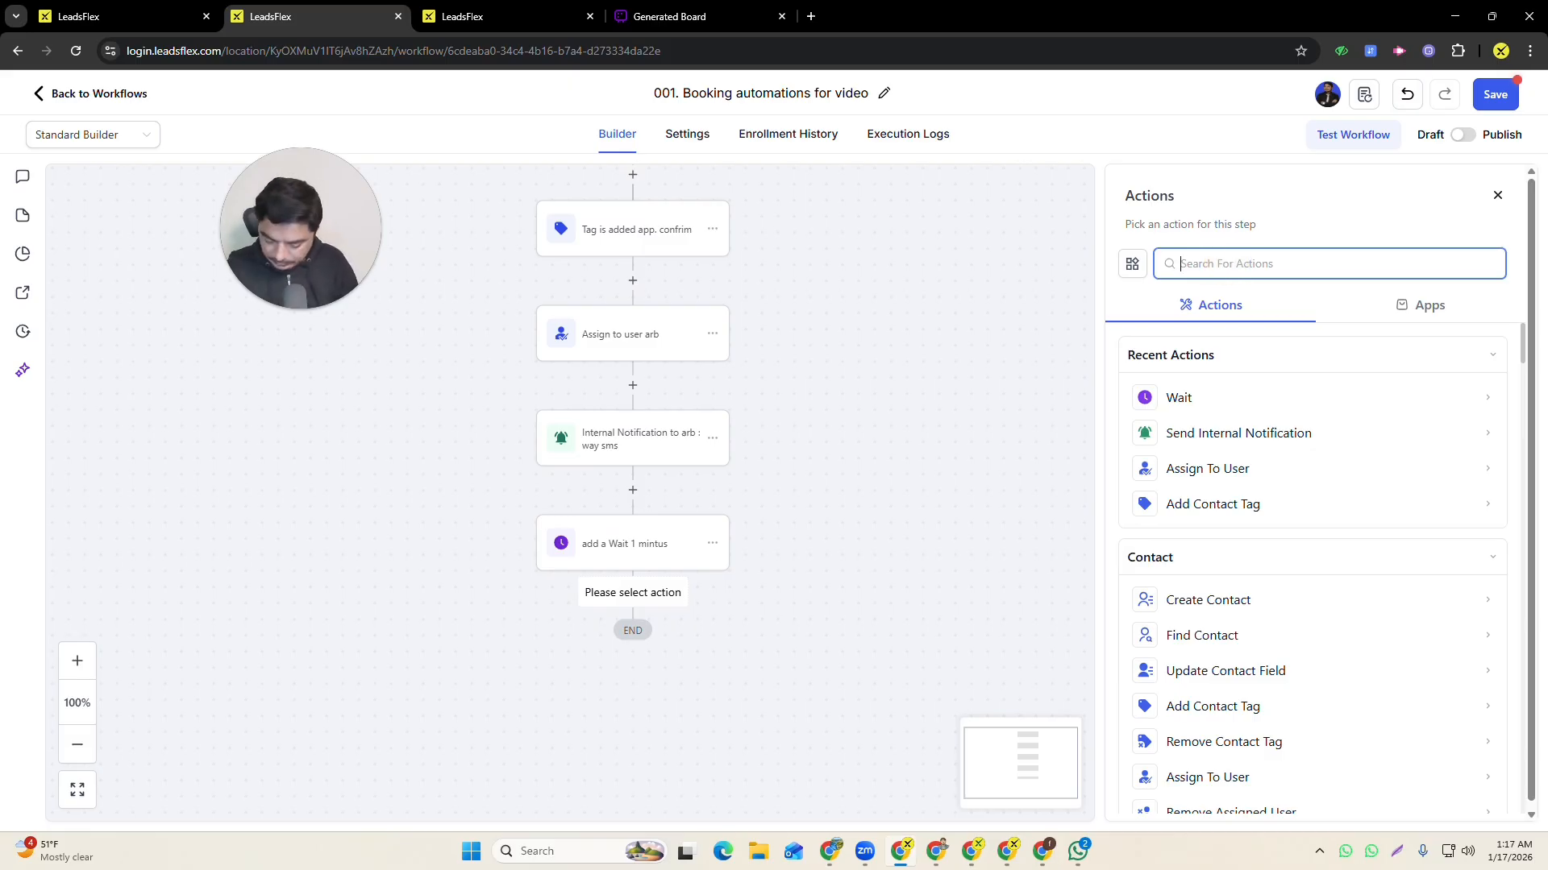
pyautogui.write('sen')
pyautogui.click(1197, 487)
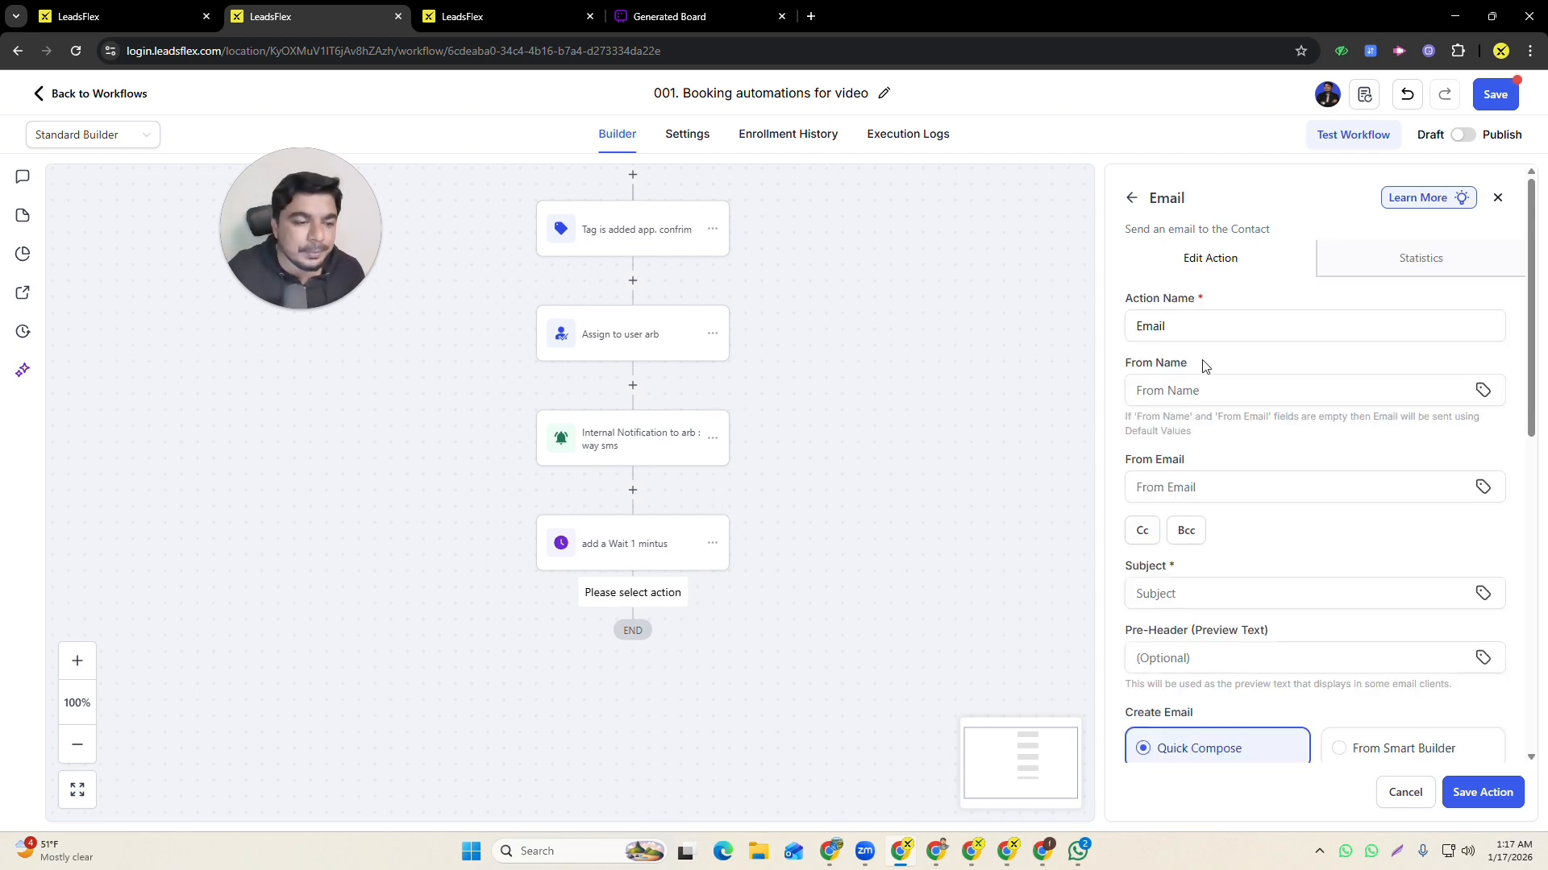
# - Fill the email's From Name with the {{user.name}} custom value and From Email with {{user.email}}
pyautogui.click(1209, 390)
pyautogui.click(1177, 390)
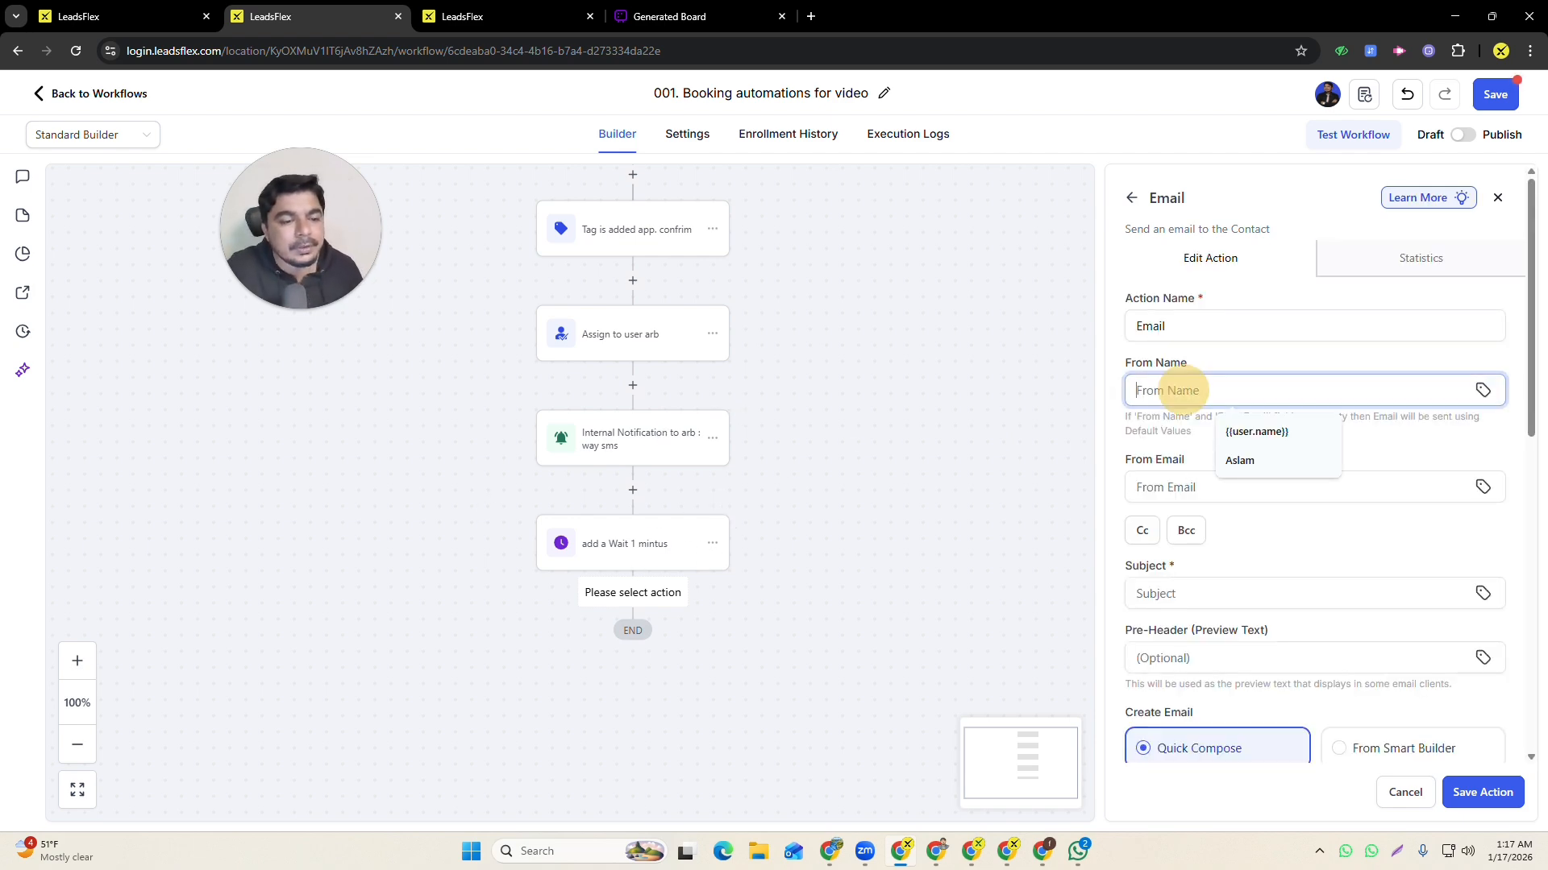
pyautogui.click(1483, 391)
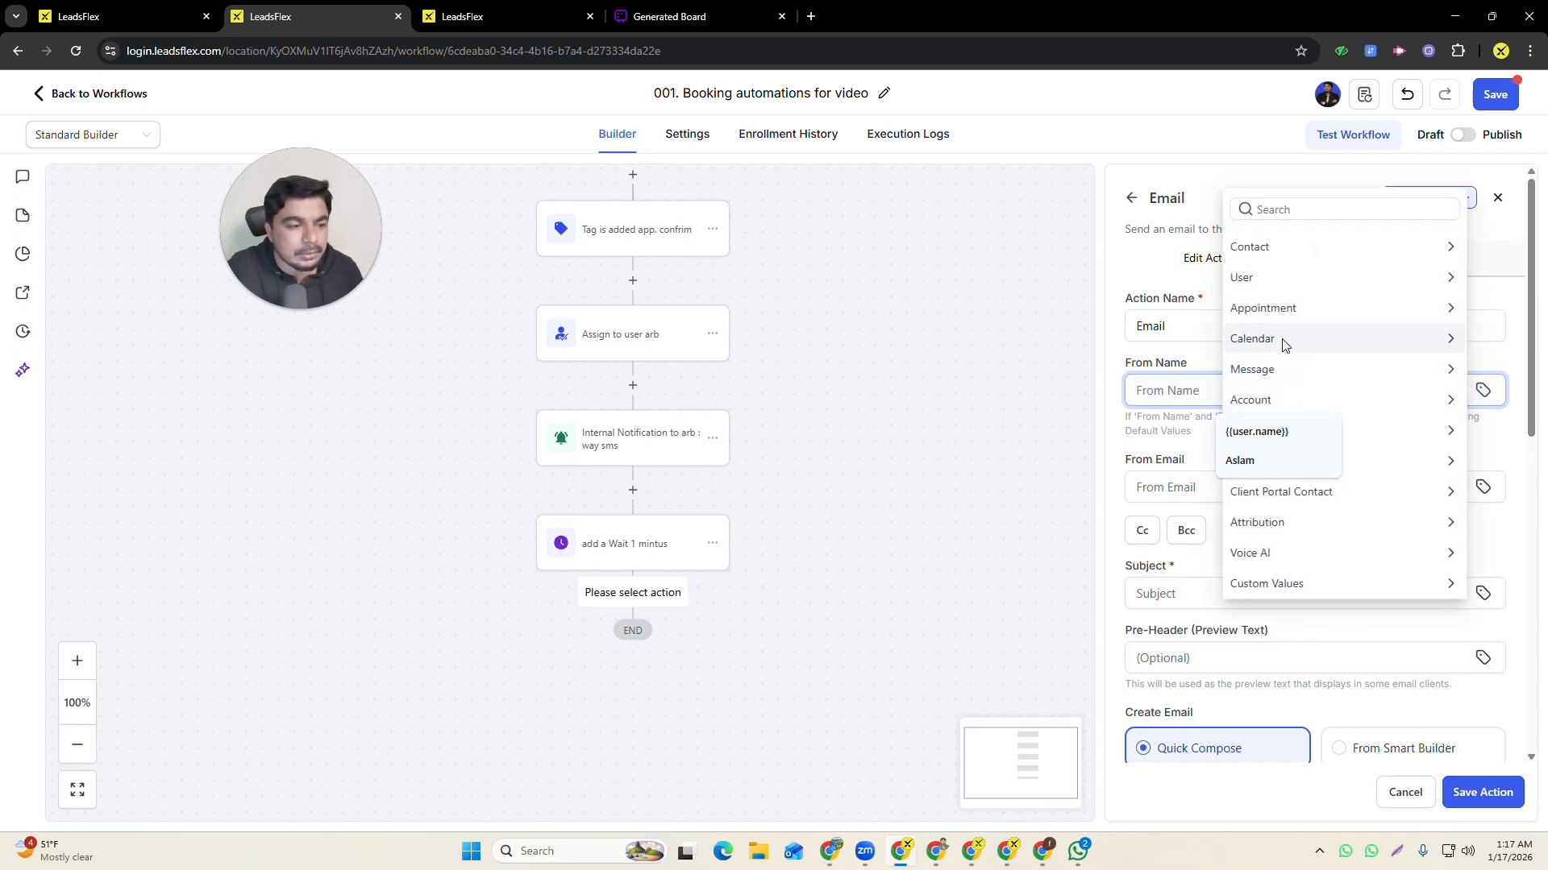
pyautogui.click(1245, 277)
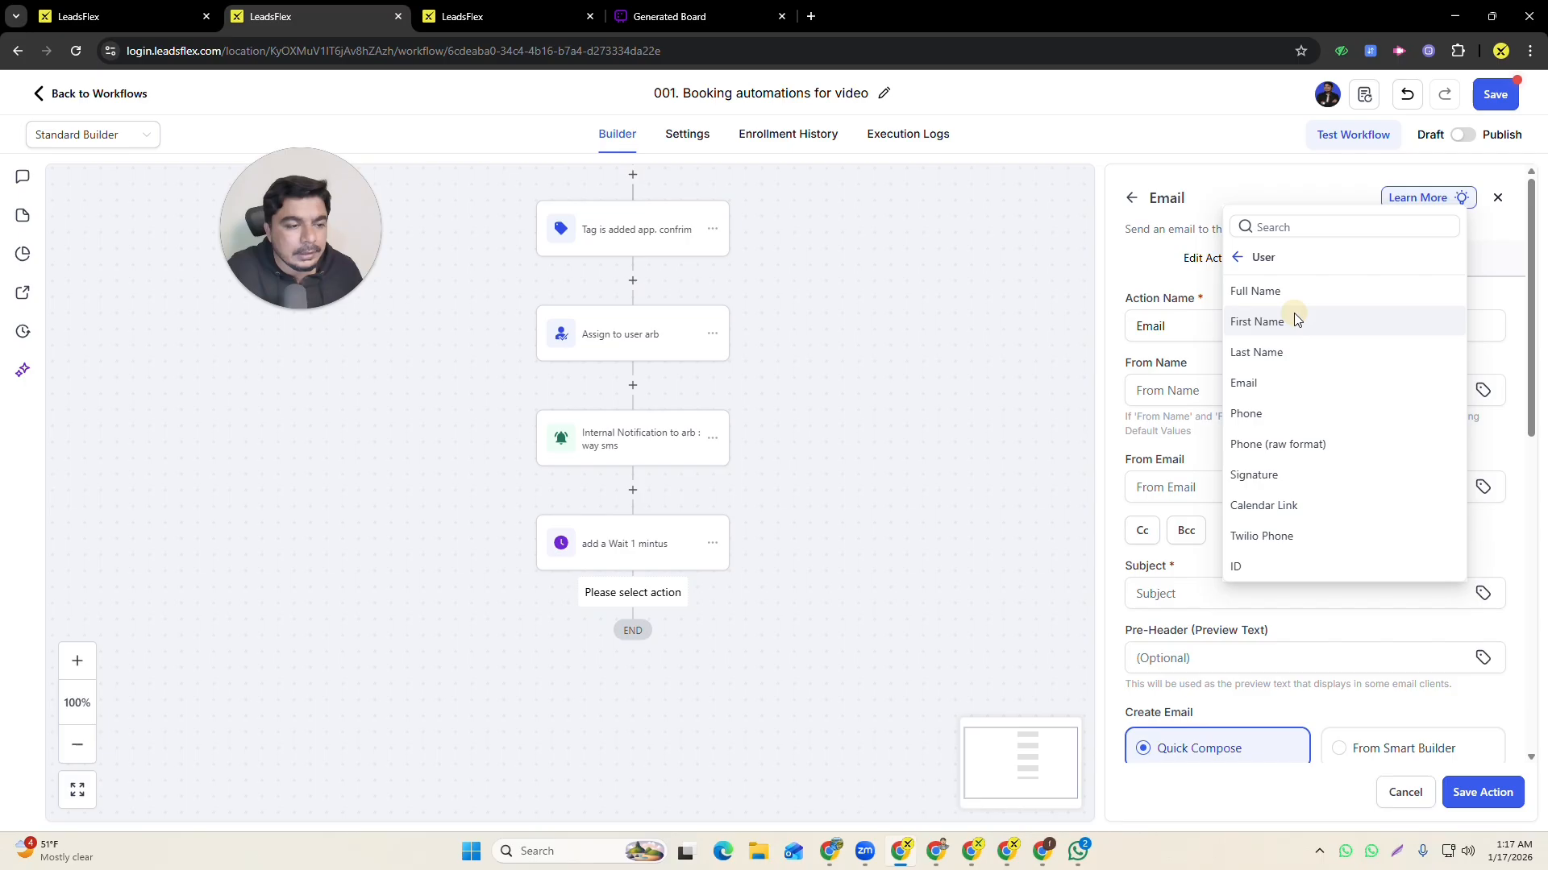
pyautogui.click(1255, 292)
pyautogui.click(1483, 487)
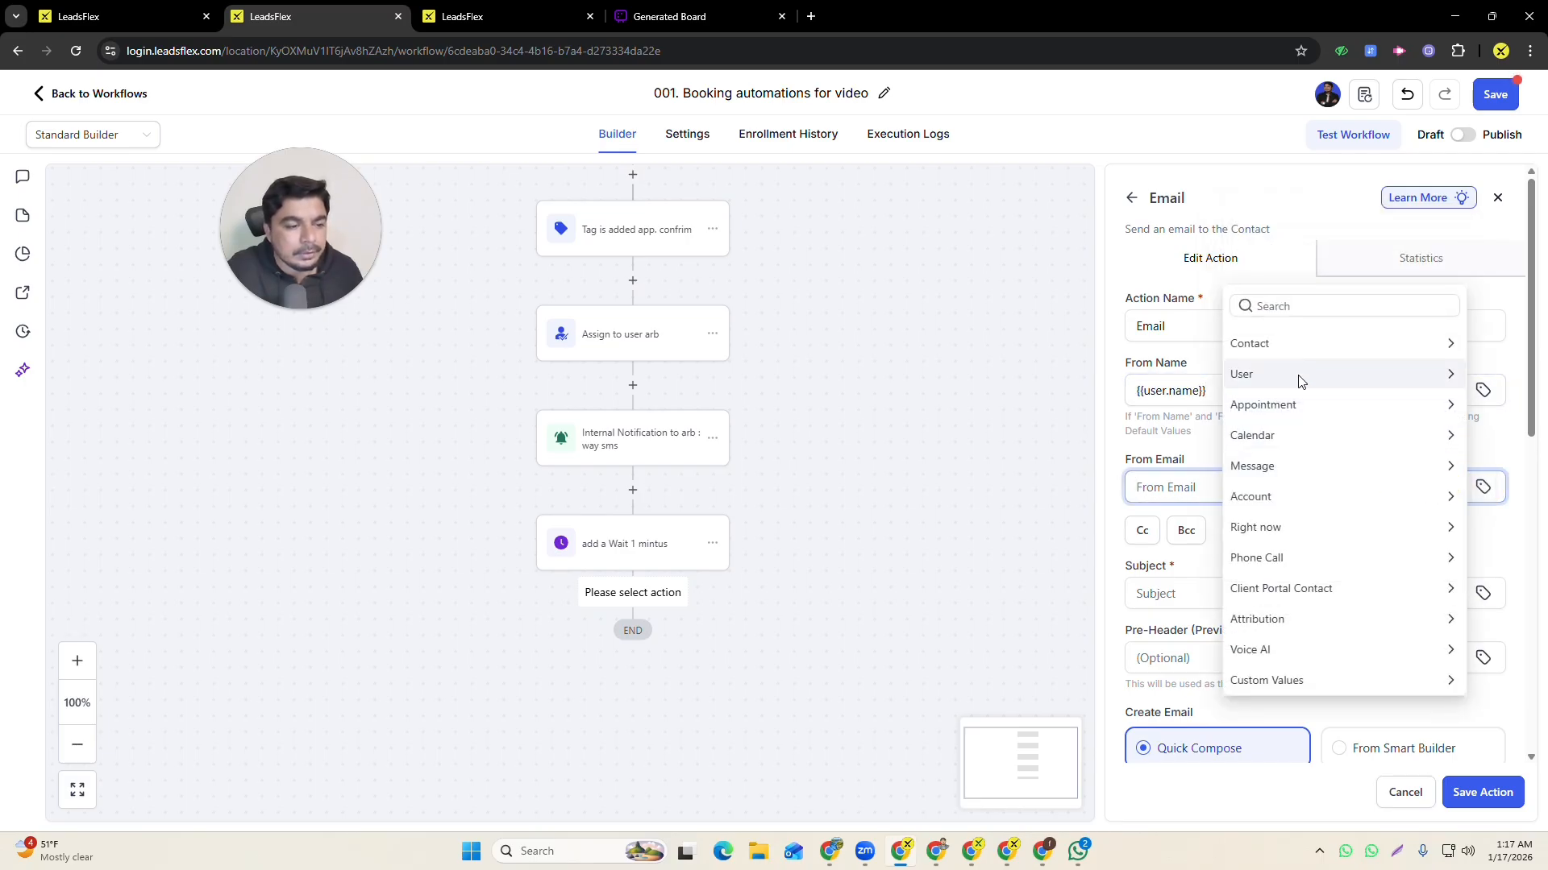
pyautogui.click(1259, 376)
pyautogui.click(1259, 478)
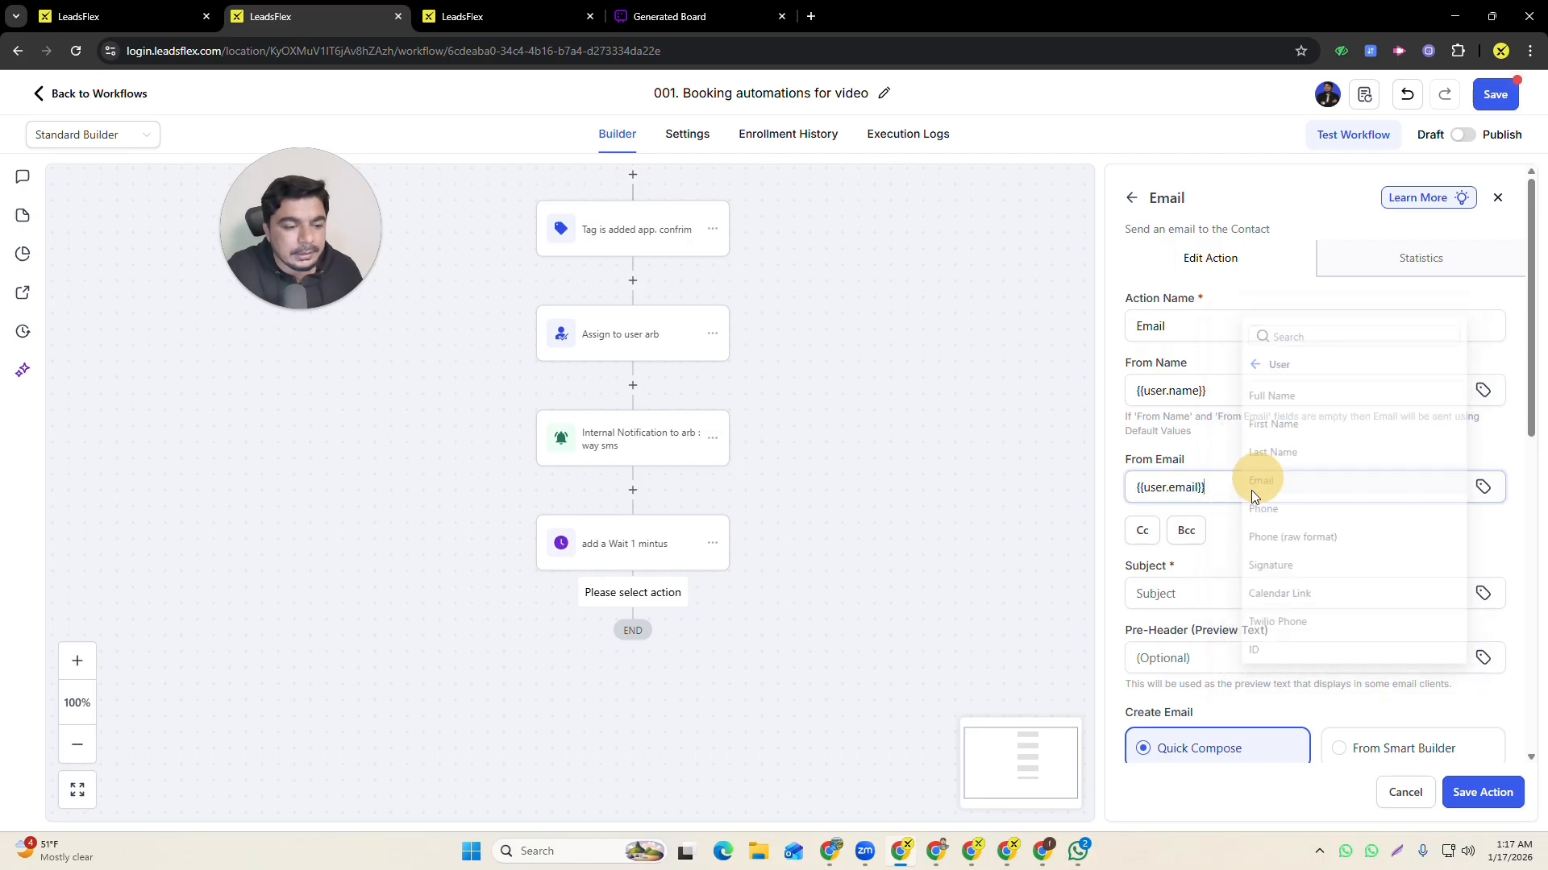
# - Set the email's subject to "Test for now"
pyautogui.scroll(-2, 1216, 524)
pyautogui.click(1188, 432)
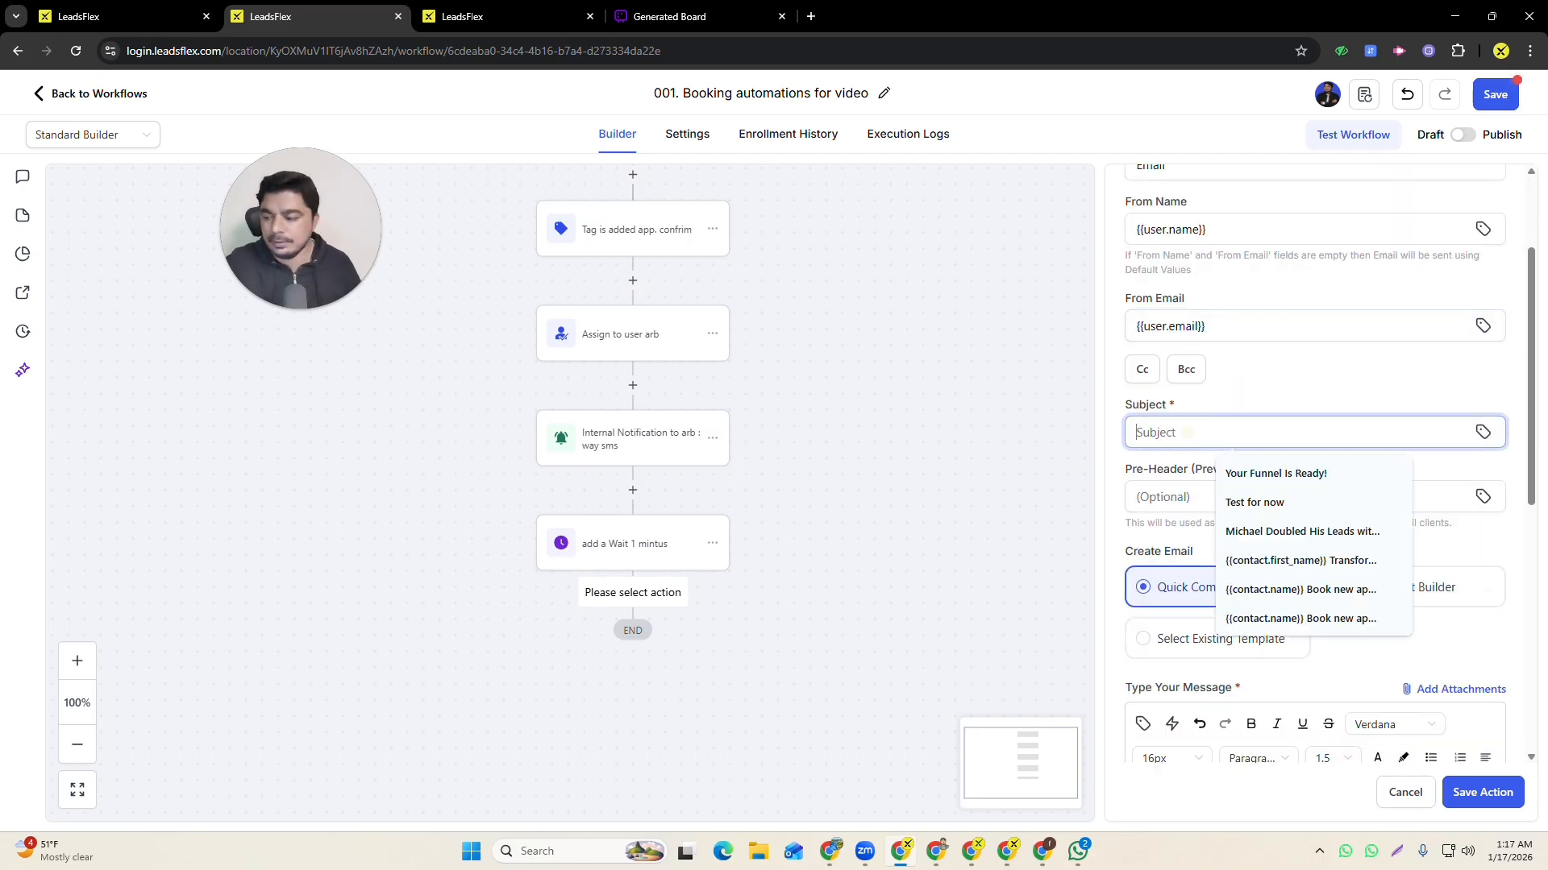
pyautogui.write('Test')
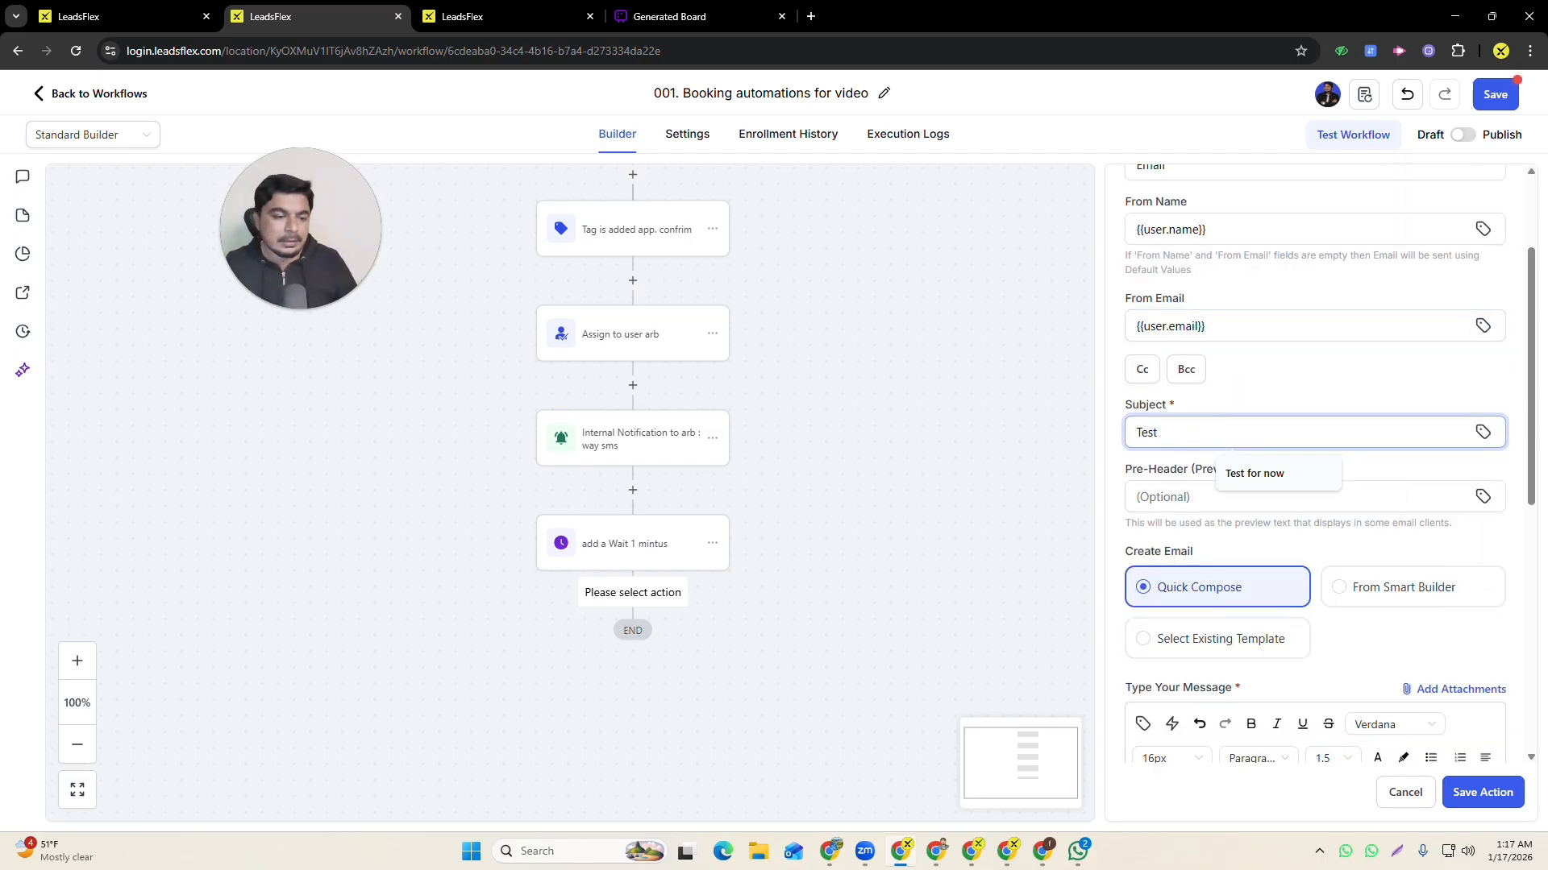
pyautogui.click(1268, 474)
pyautogui.scroll(-3, 1271, 482)
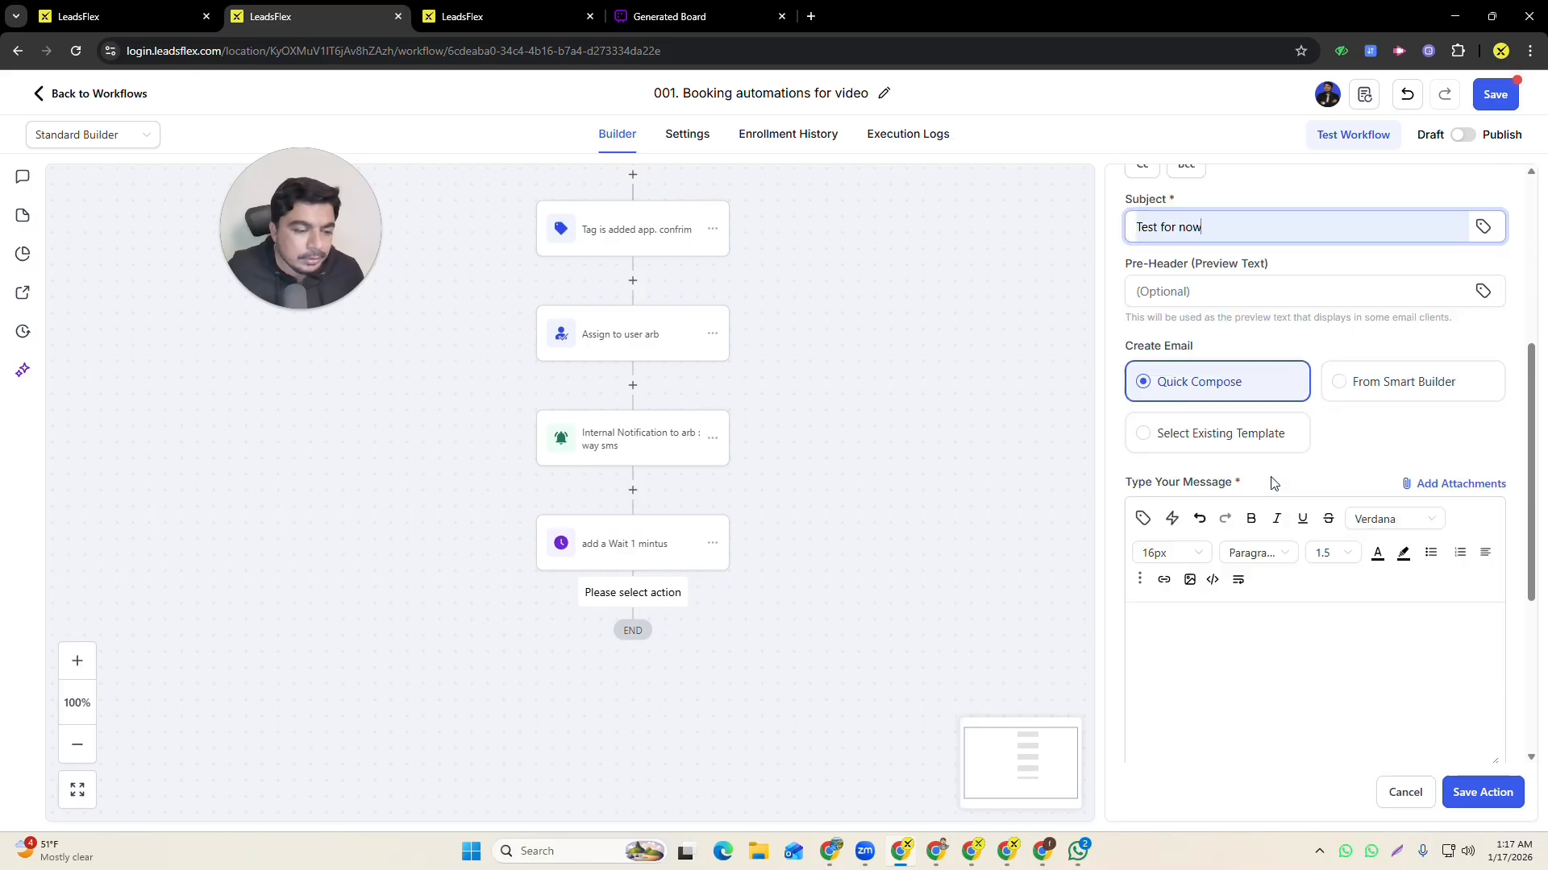
# - Enter "test" as the email's message body and save the action
pyautogui.click(1259, 597)
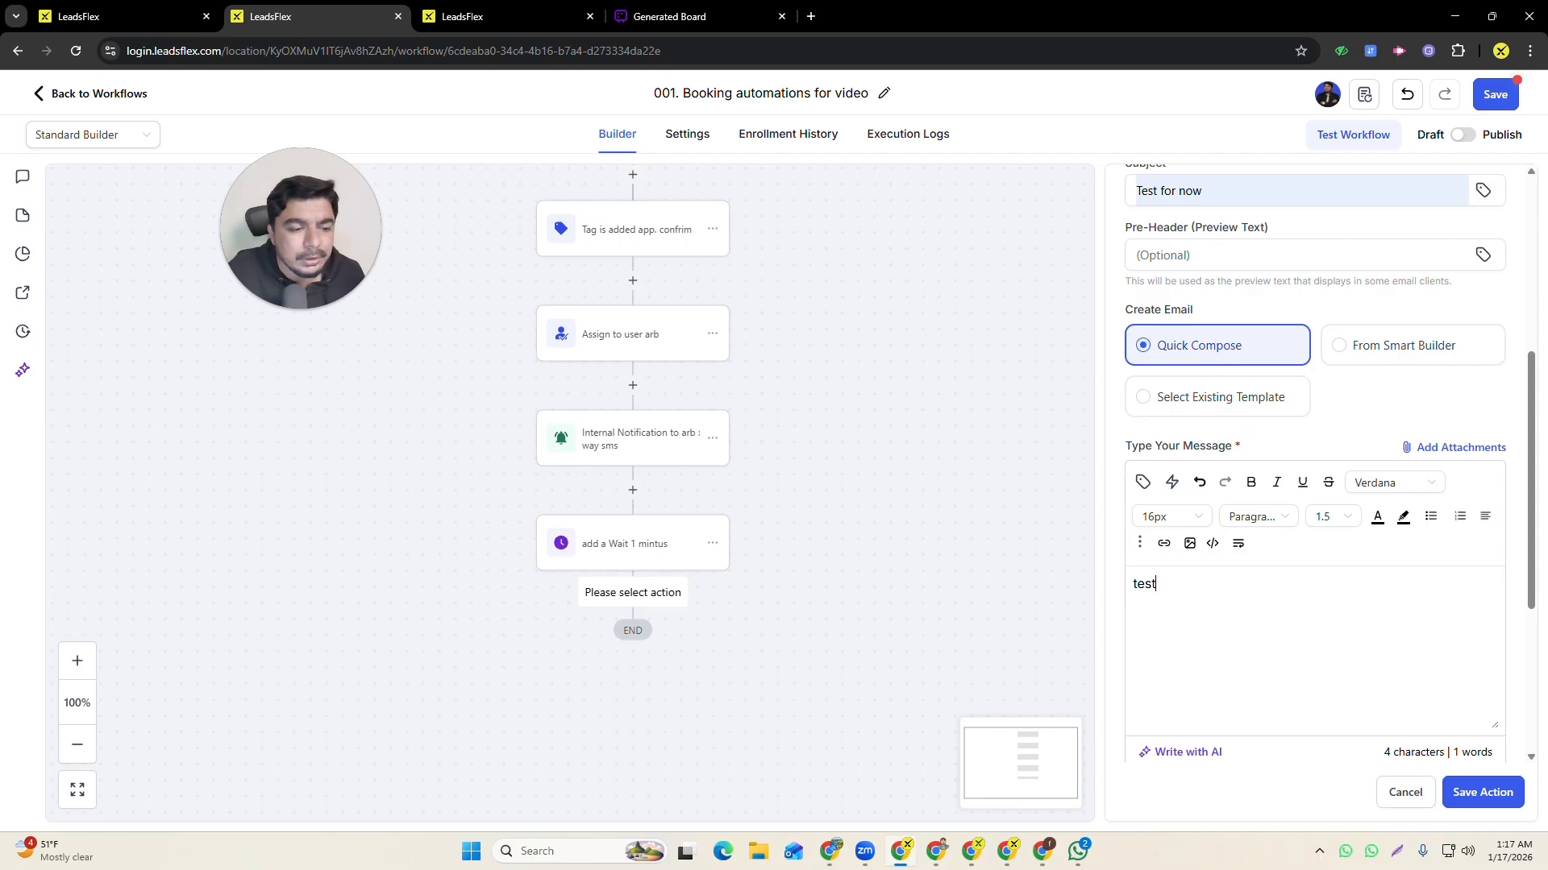
pyautogui.scroll(-4, 1314, 459)
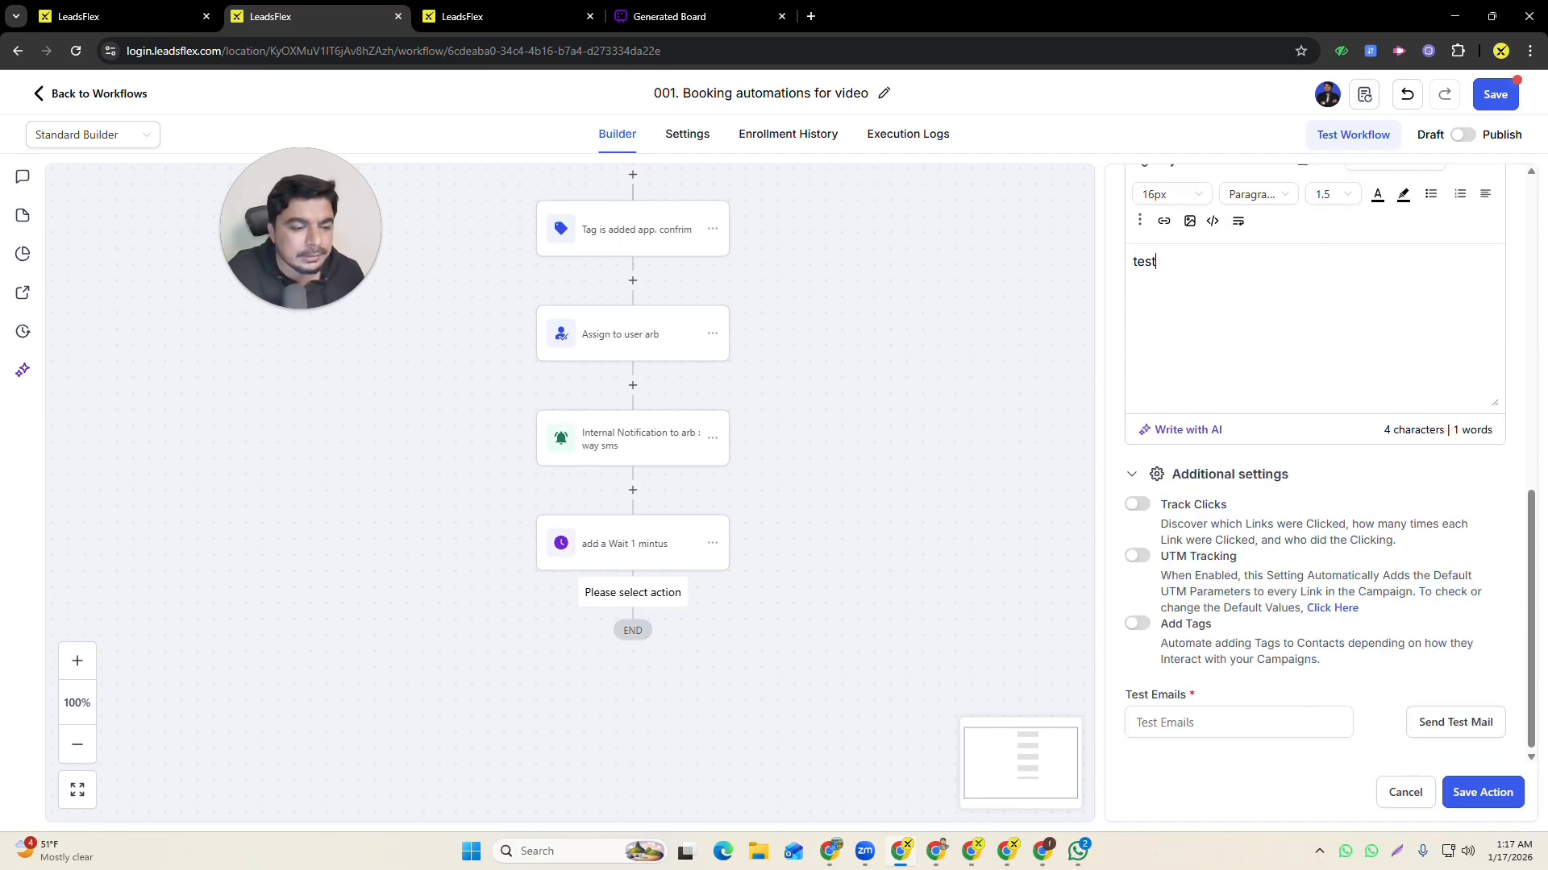
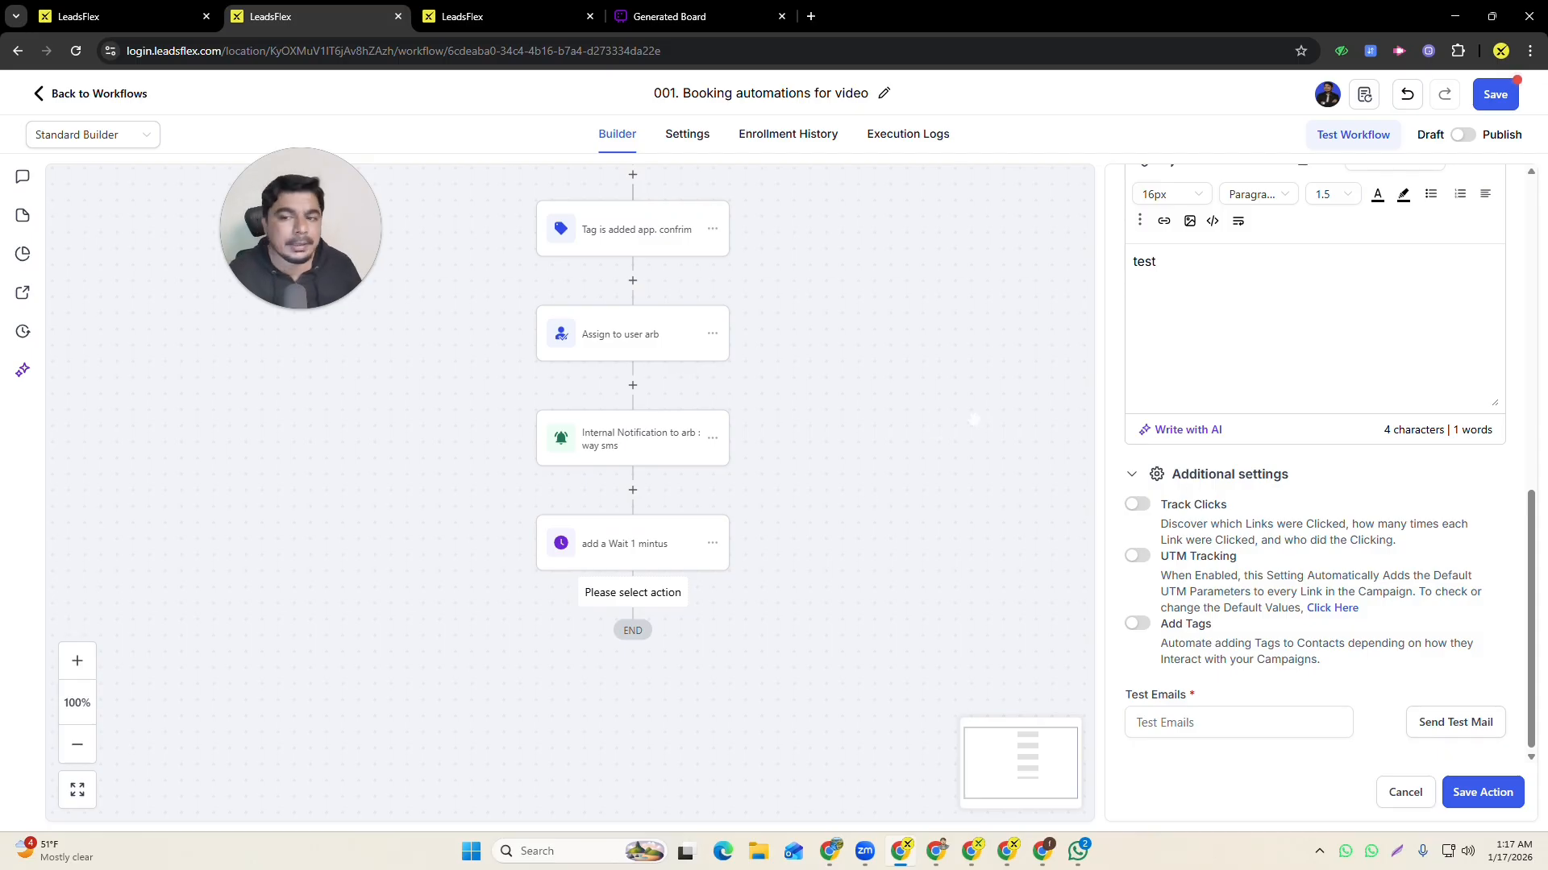
pyautogui.click(1474, 804)
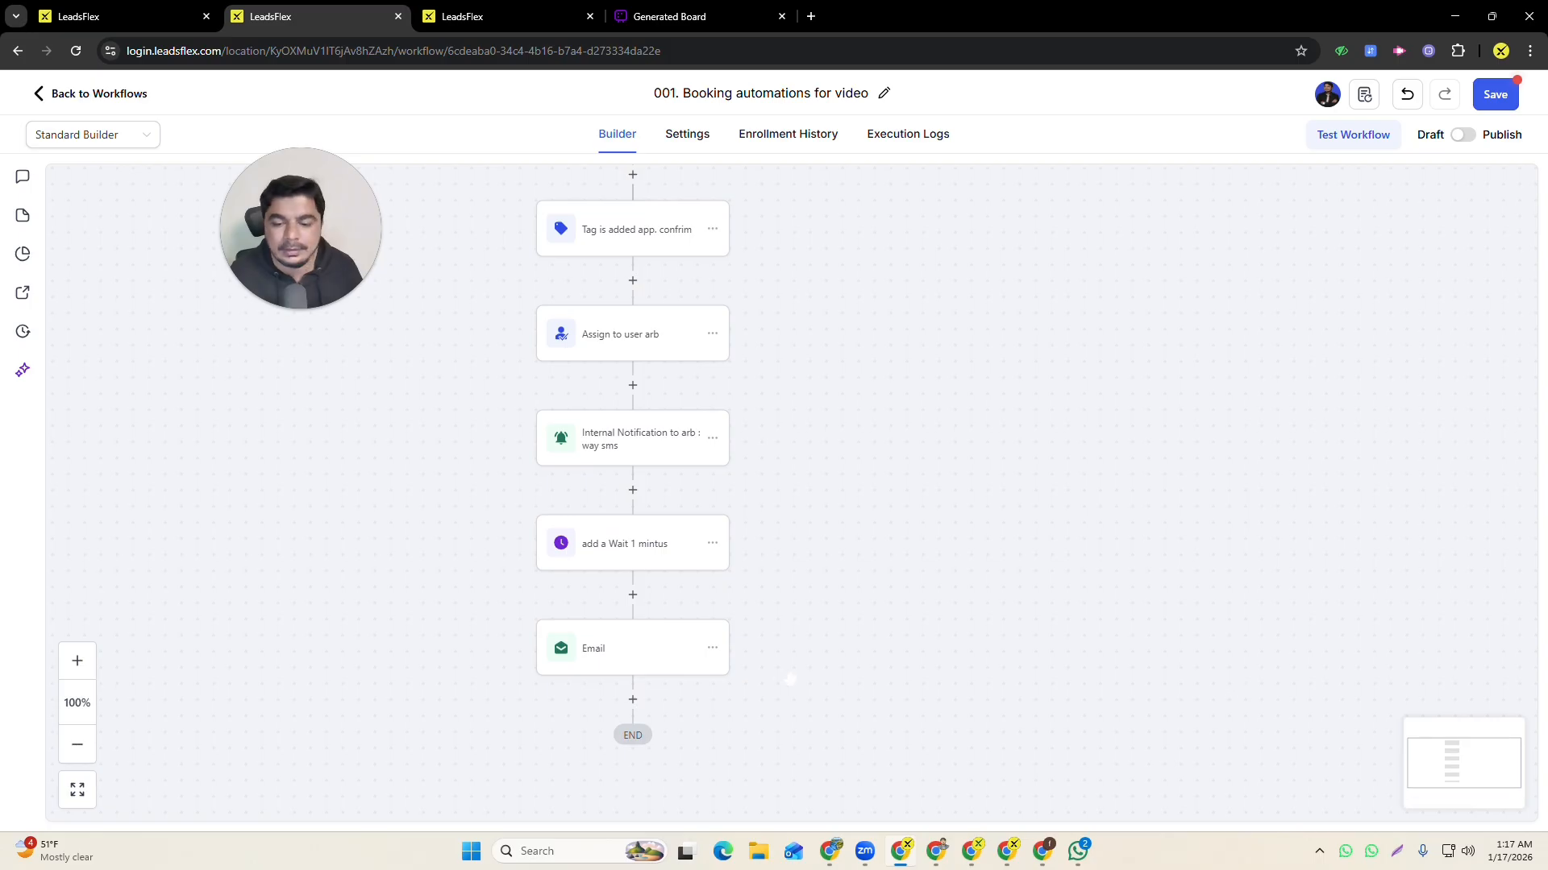
# - Rename the Email action as "conformation Email" and save it
pyautogui.click(628, 667)
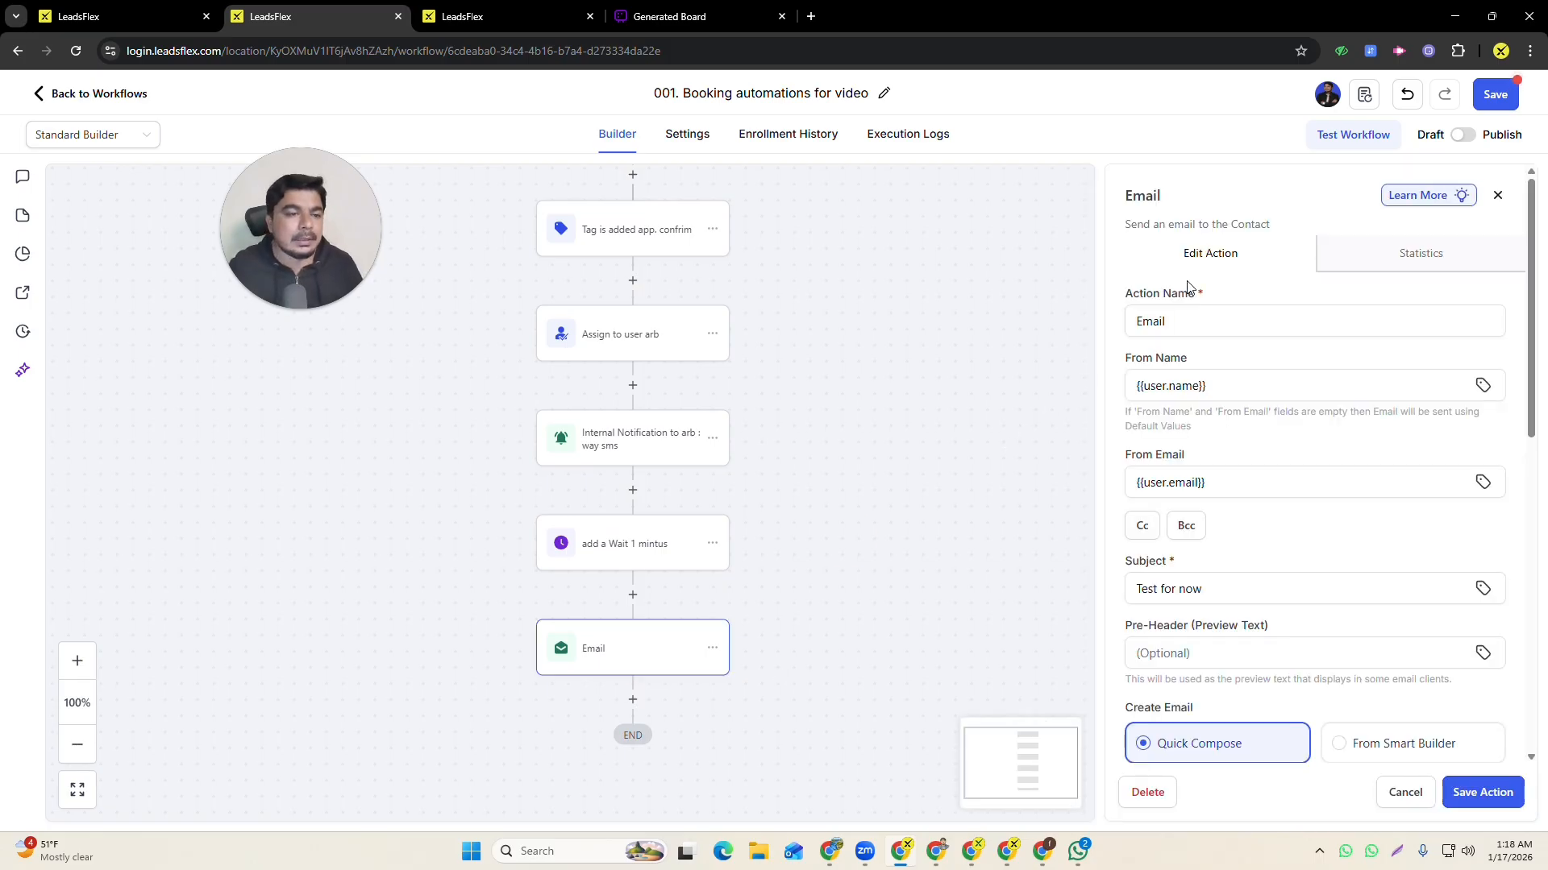
pyautogui.click(1135, 322)
pyautogui.write('confo')
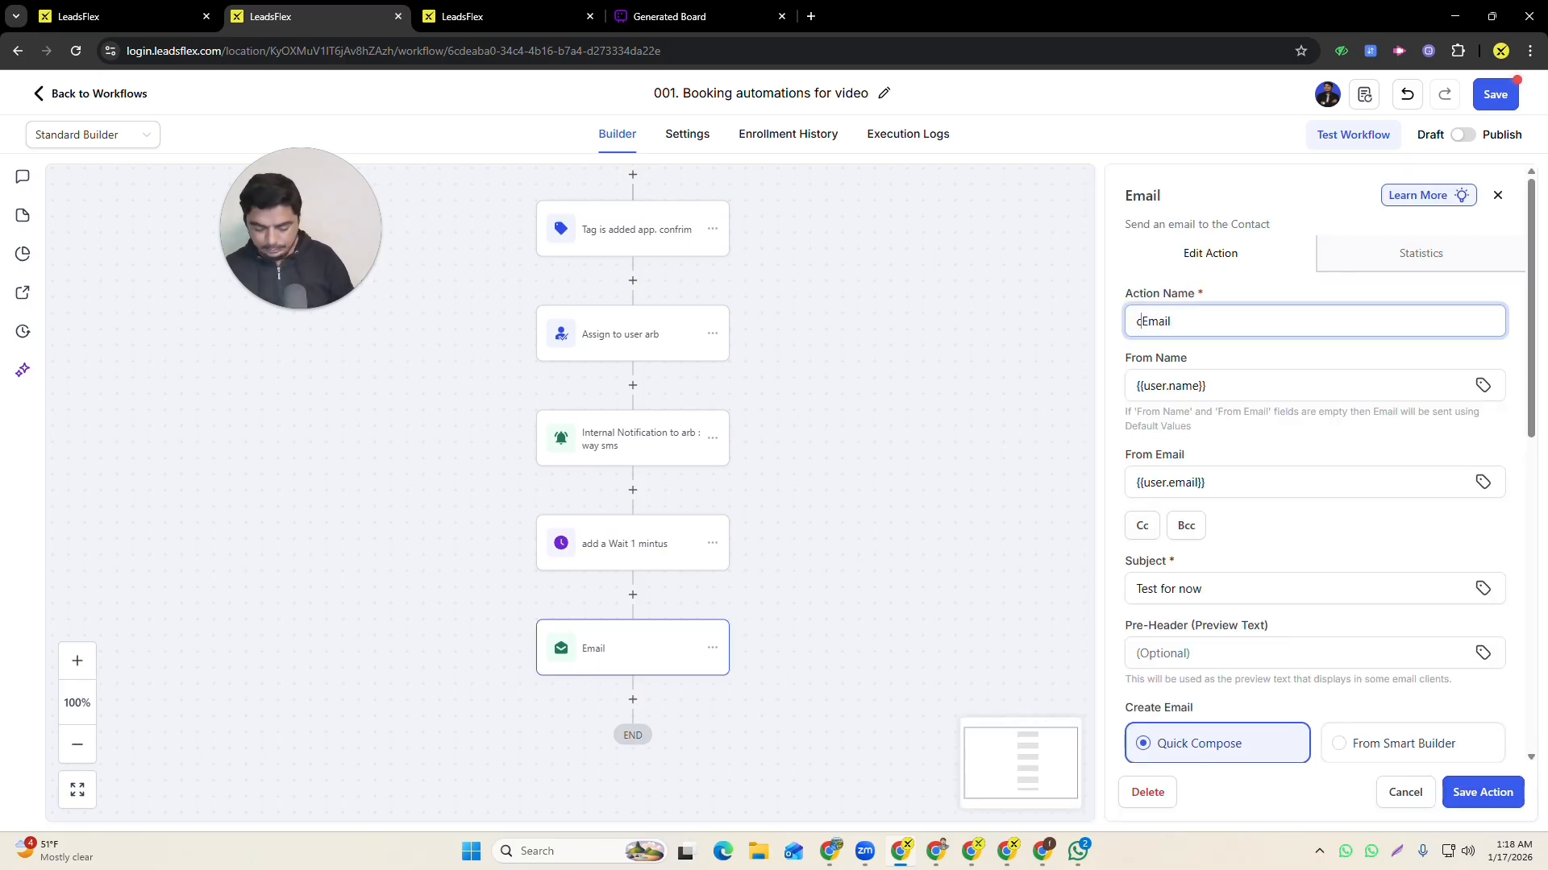
pyautogui.write('rmation')
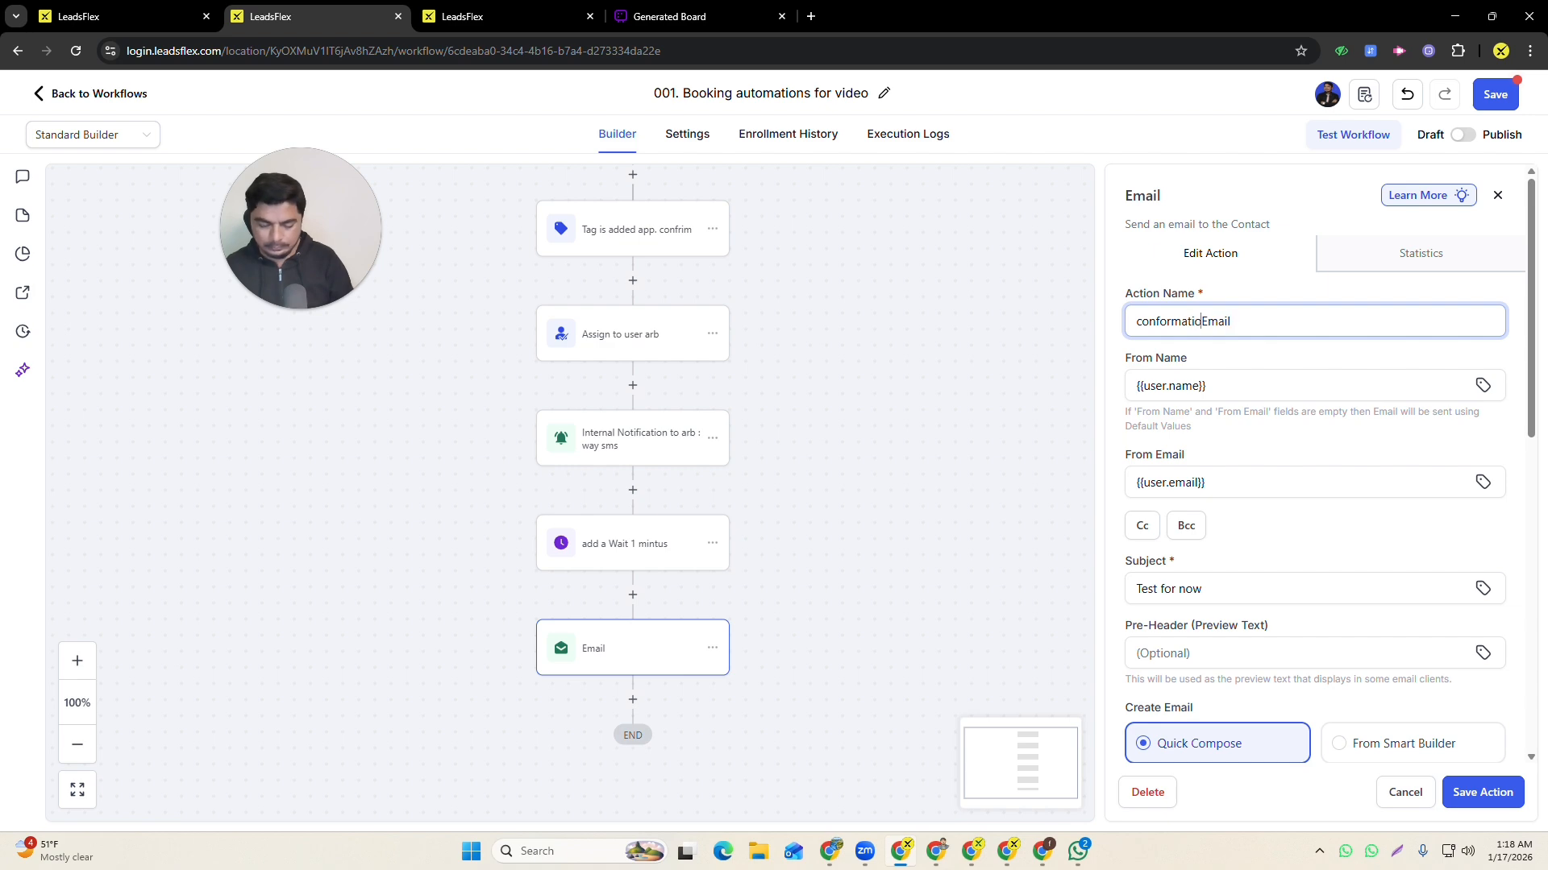
pyautogui.click(1473, 792)
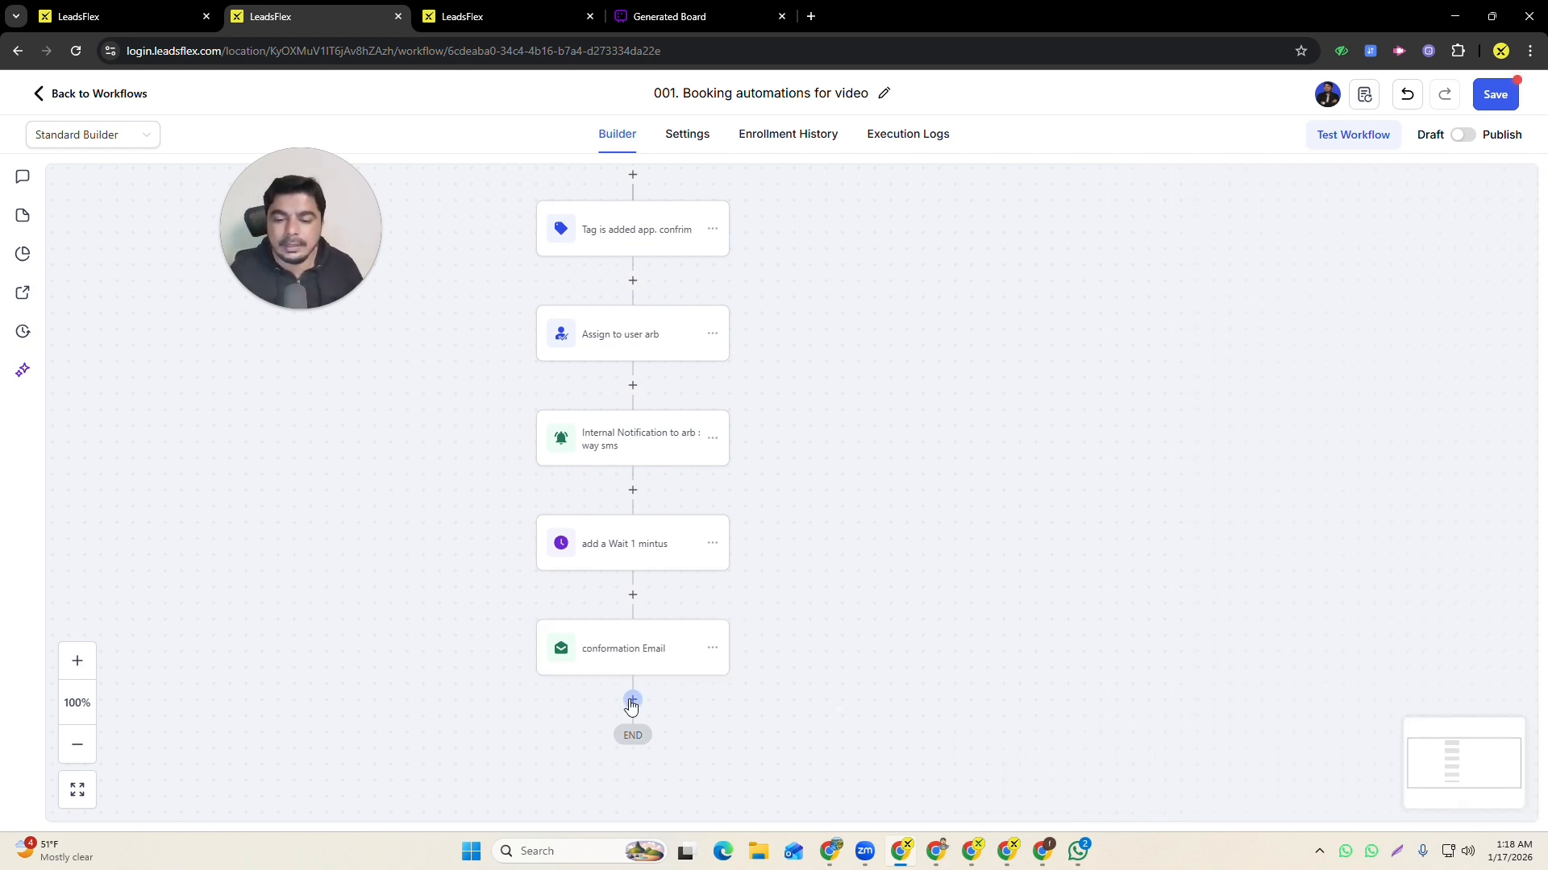
# - Save the booking automation workflow
pyautogui.click(632, 700)
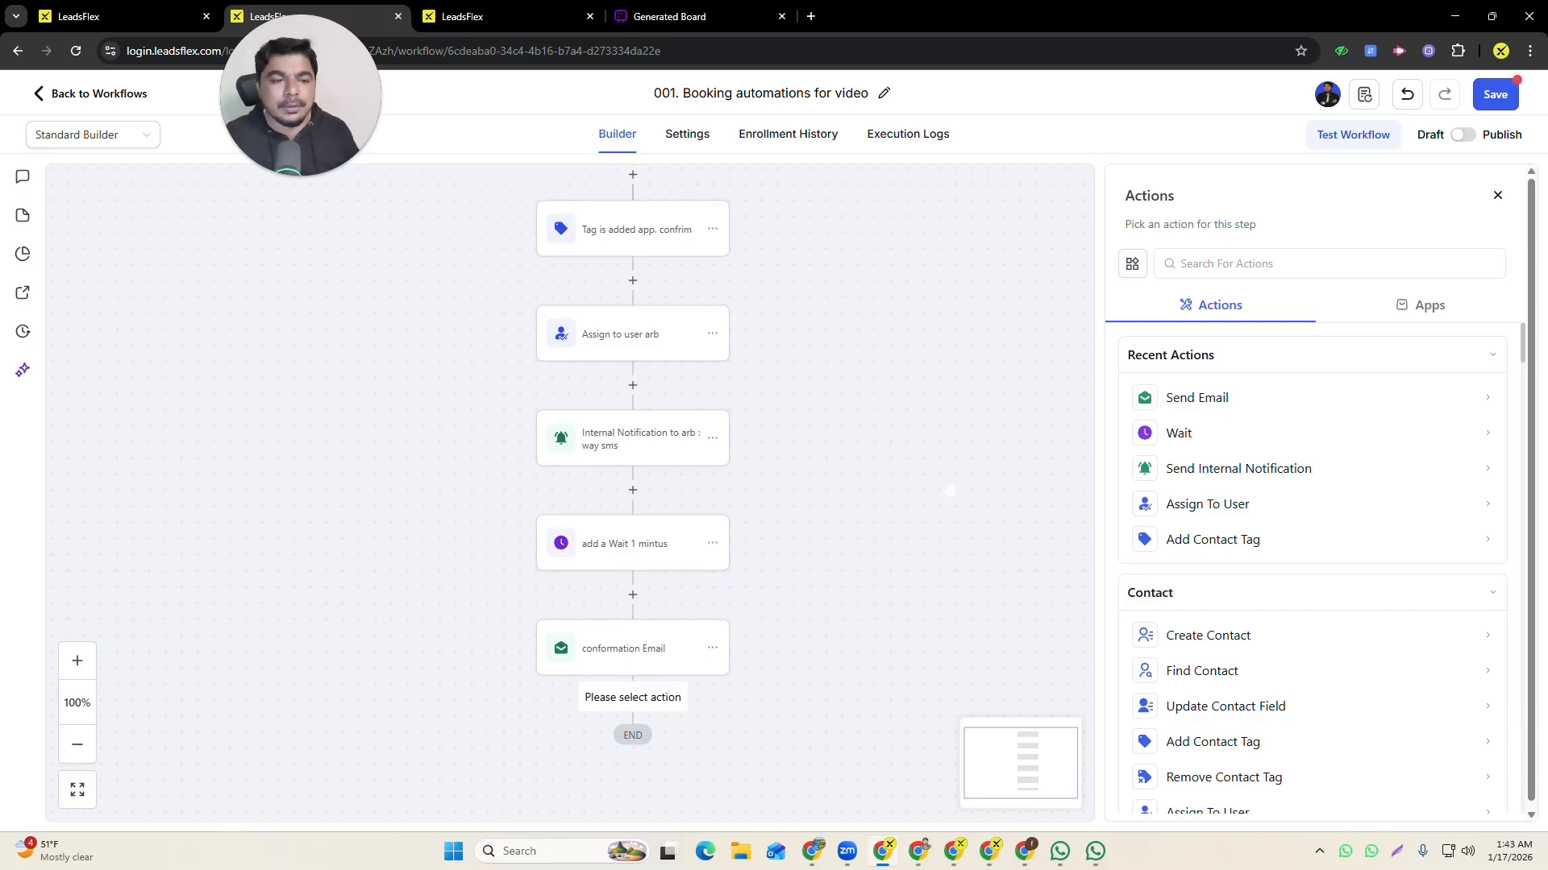
pyautogui.click(1495, 94)
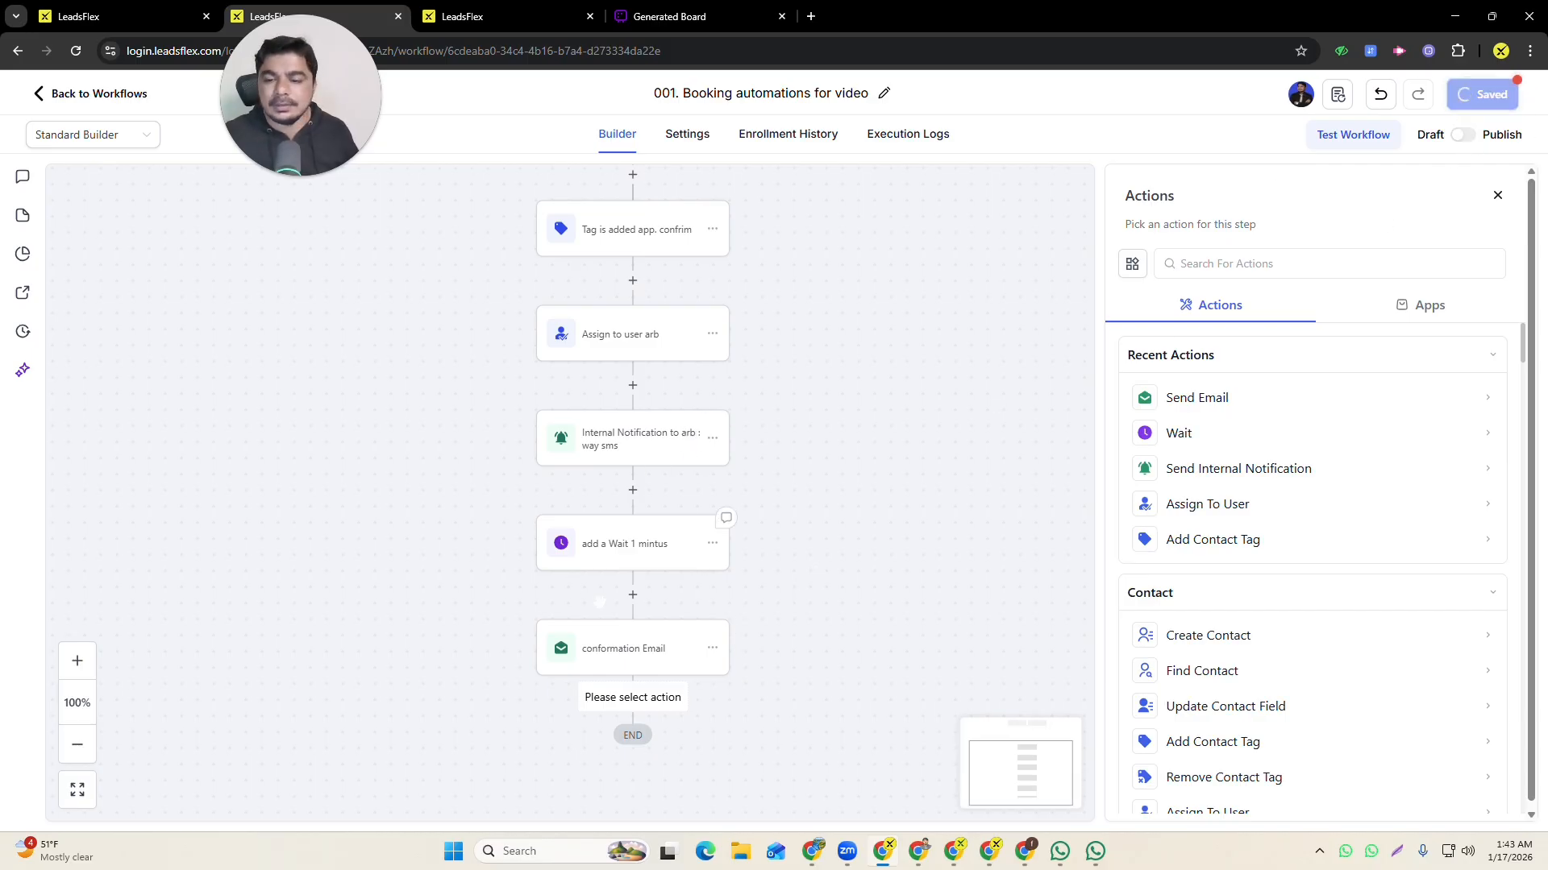
pyautogui.moveTo(320, 157); pyautogui.dragTo(377, 476)
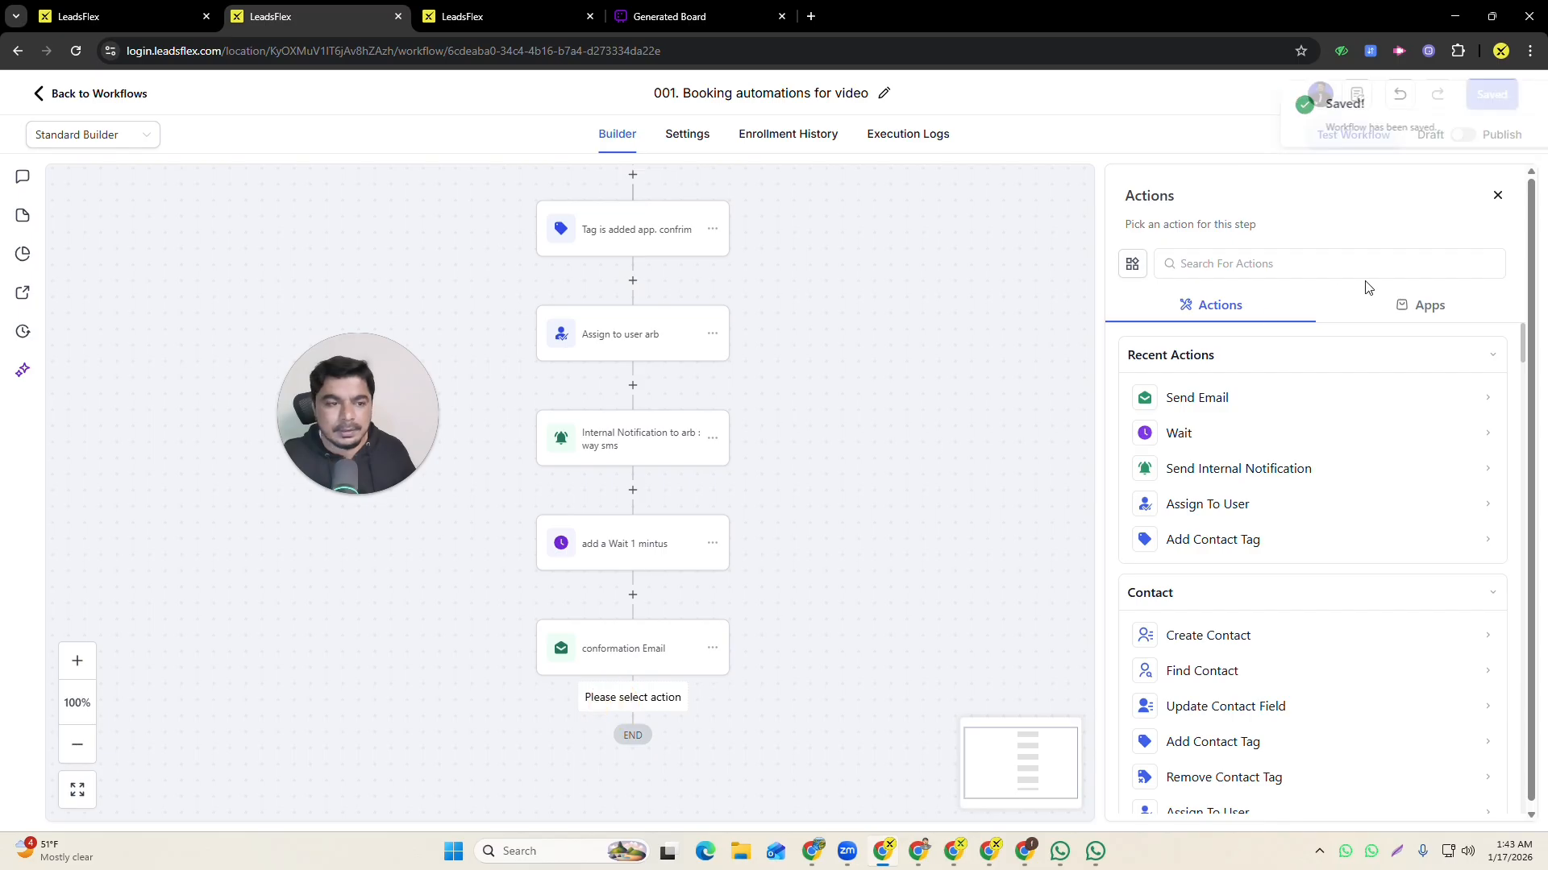
pyautogui.click(1498, 198)
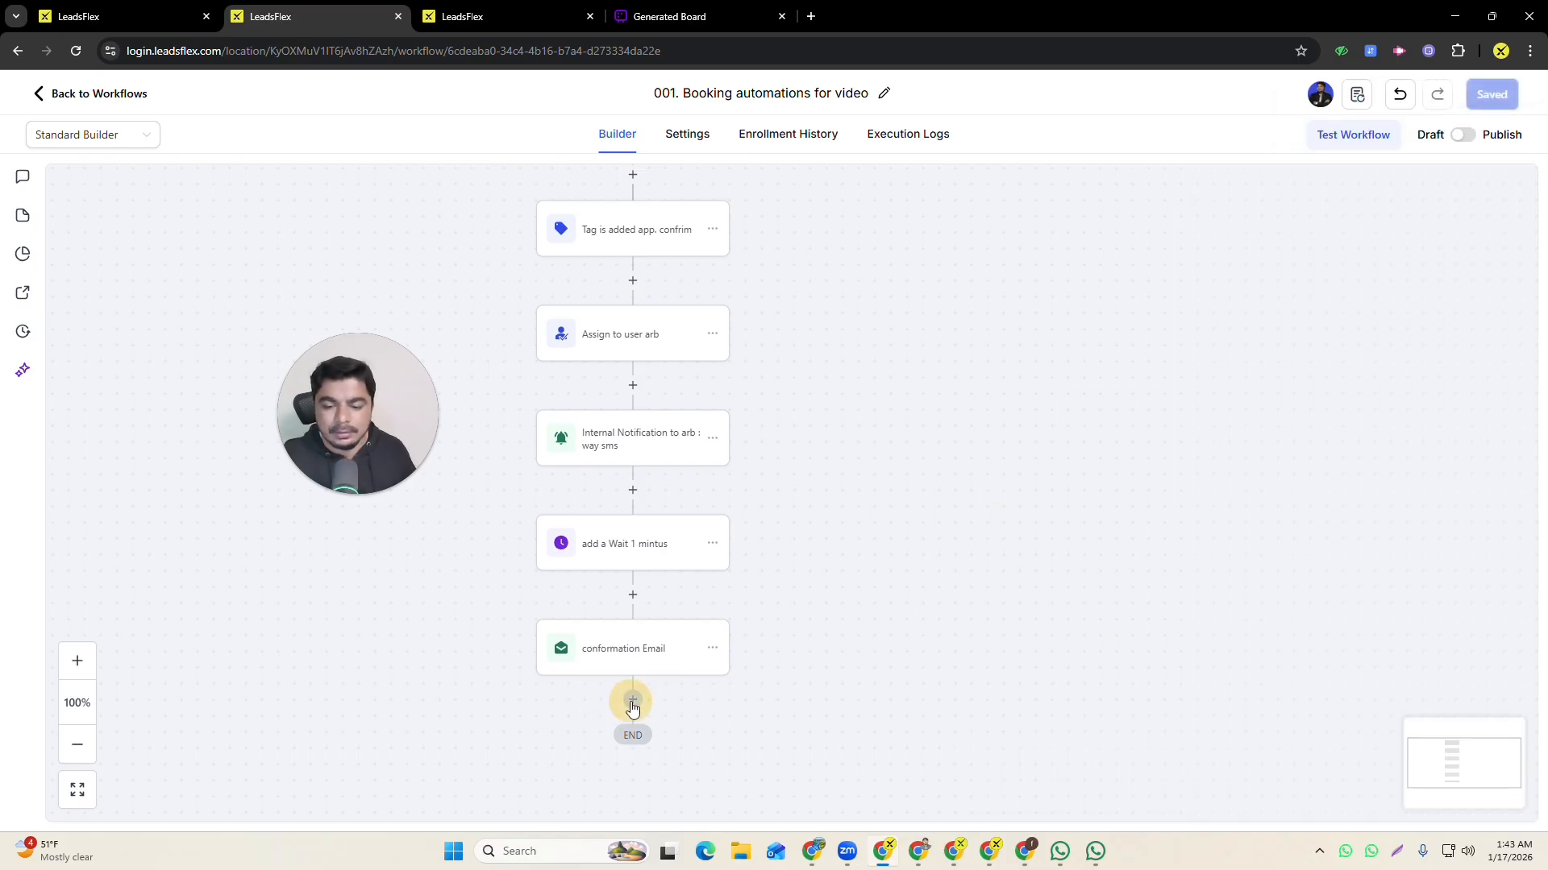
# - Add a Wait action after the conformation Email step and name it "Wait for 1 mintus"
pyautogui.click(630, 700)
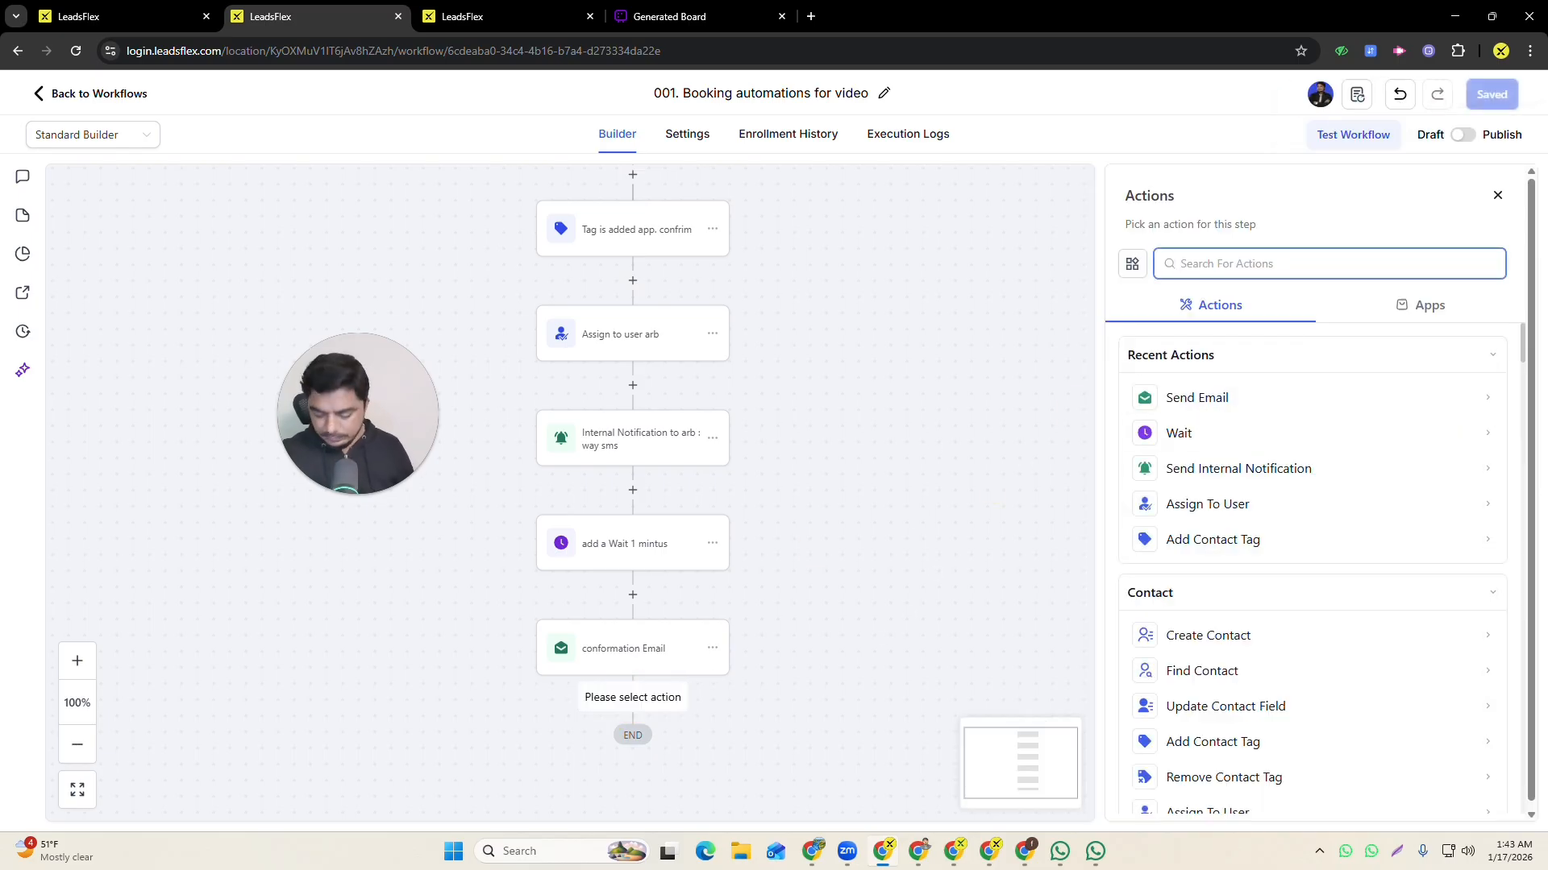
pyautogui.write('wai')
pyautogui.click(1231, 392)
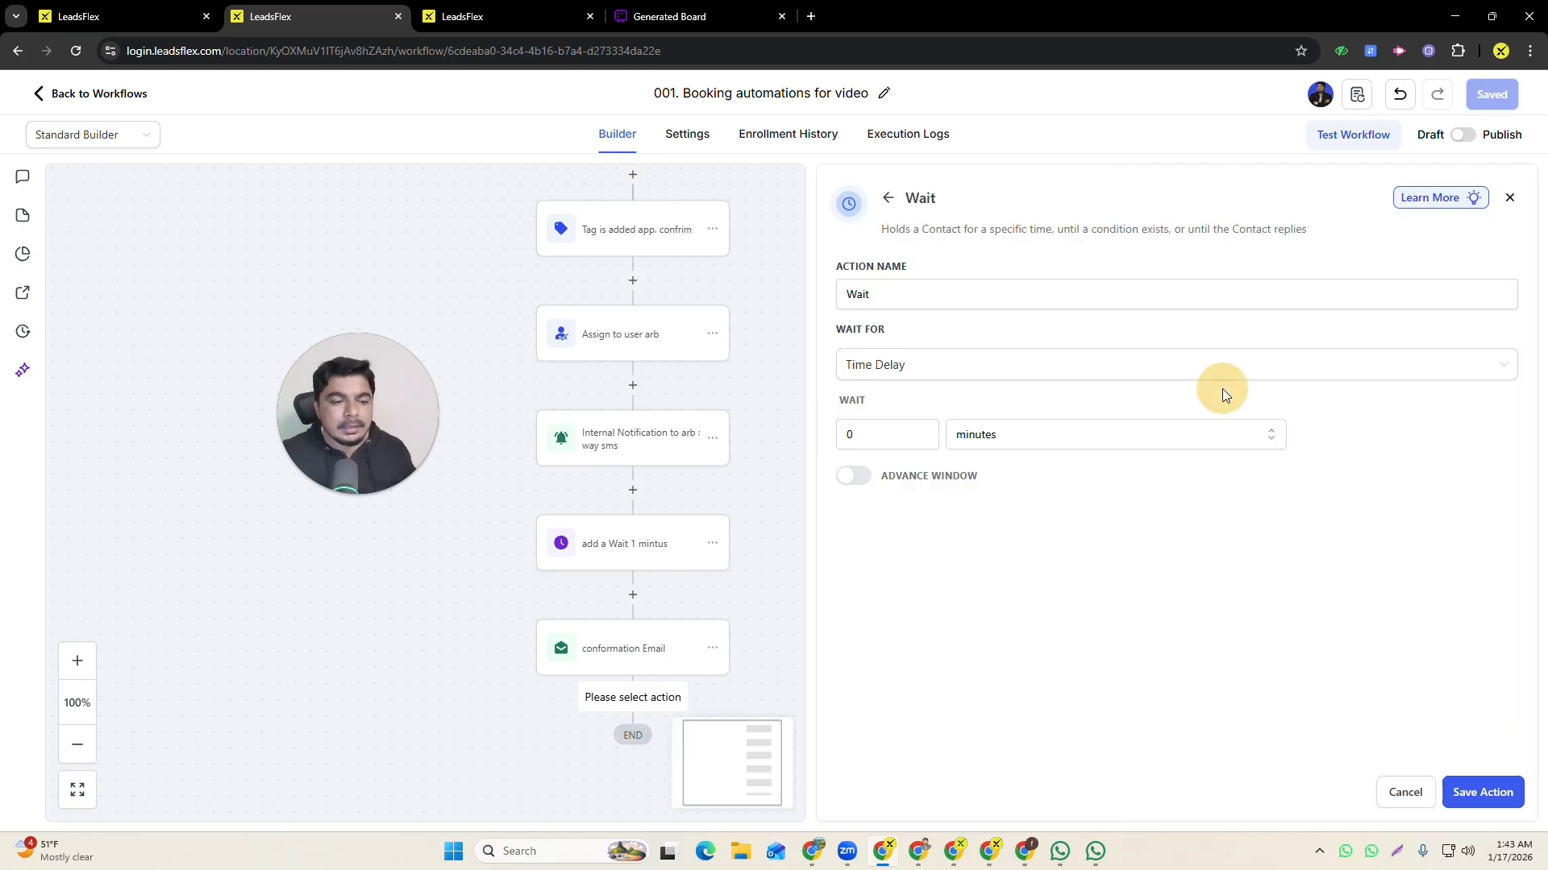
pyautogui.click(873, 294)
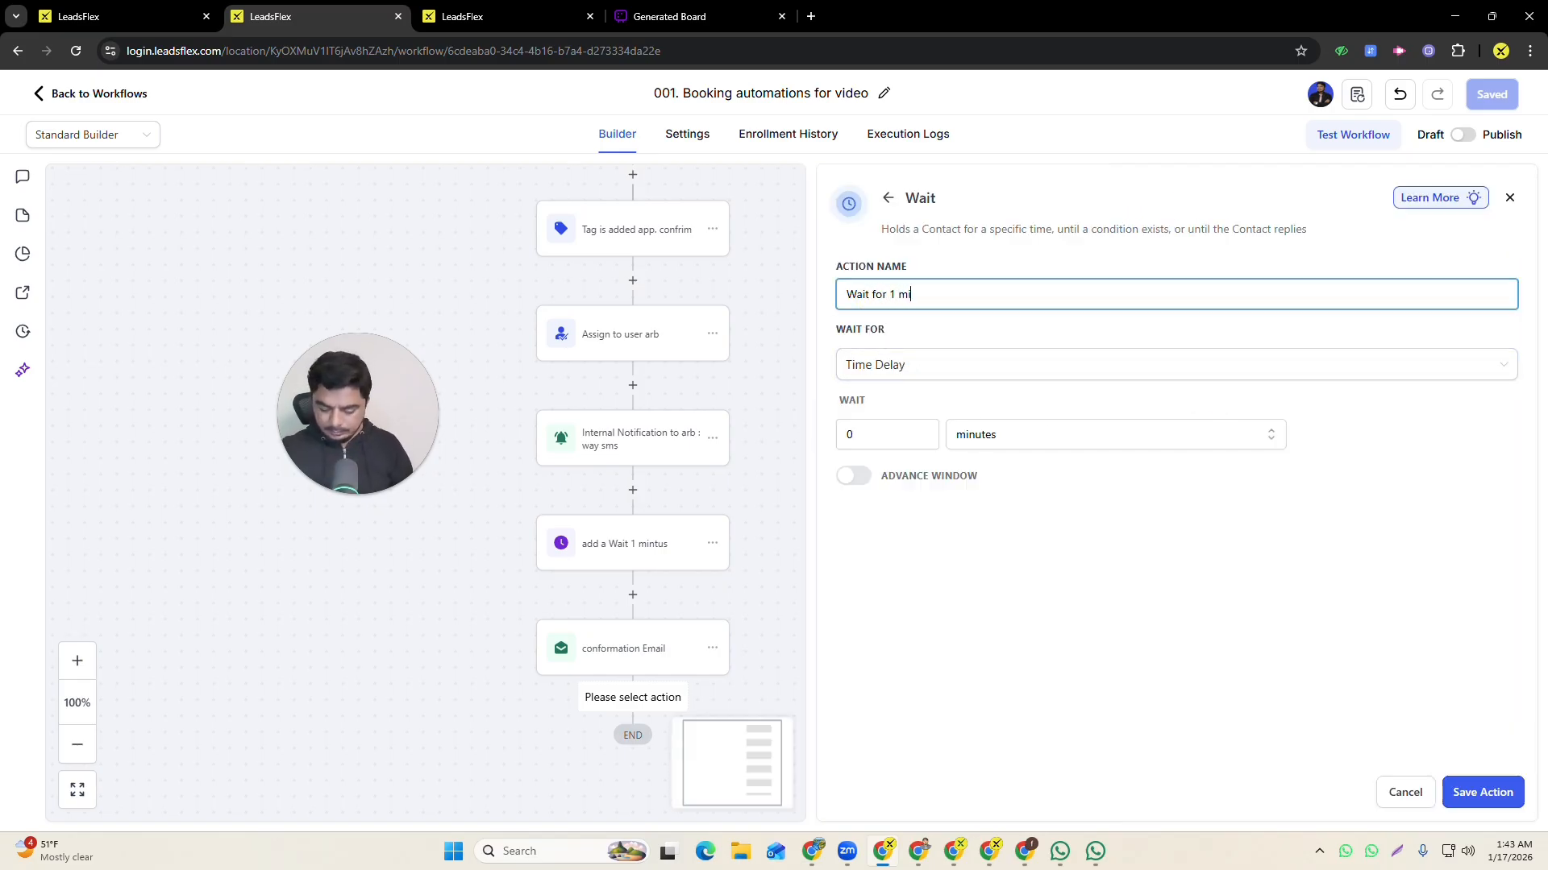
# - Set the new Wait action's time delay to 1 minute and save the action
pyautogui.click(1482, 792)
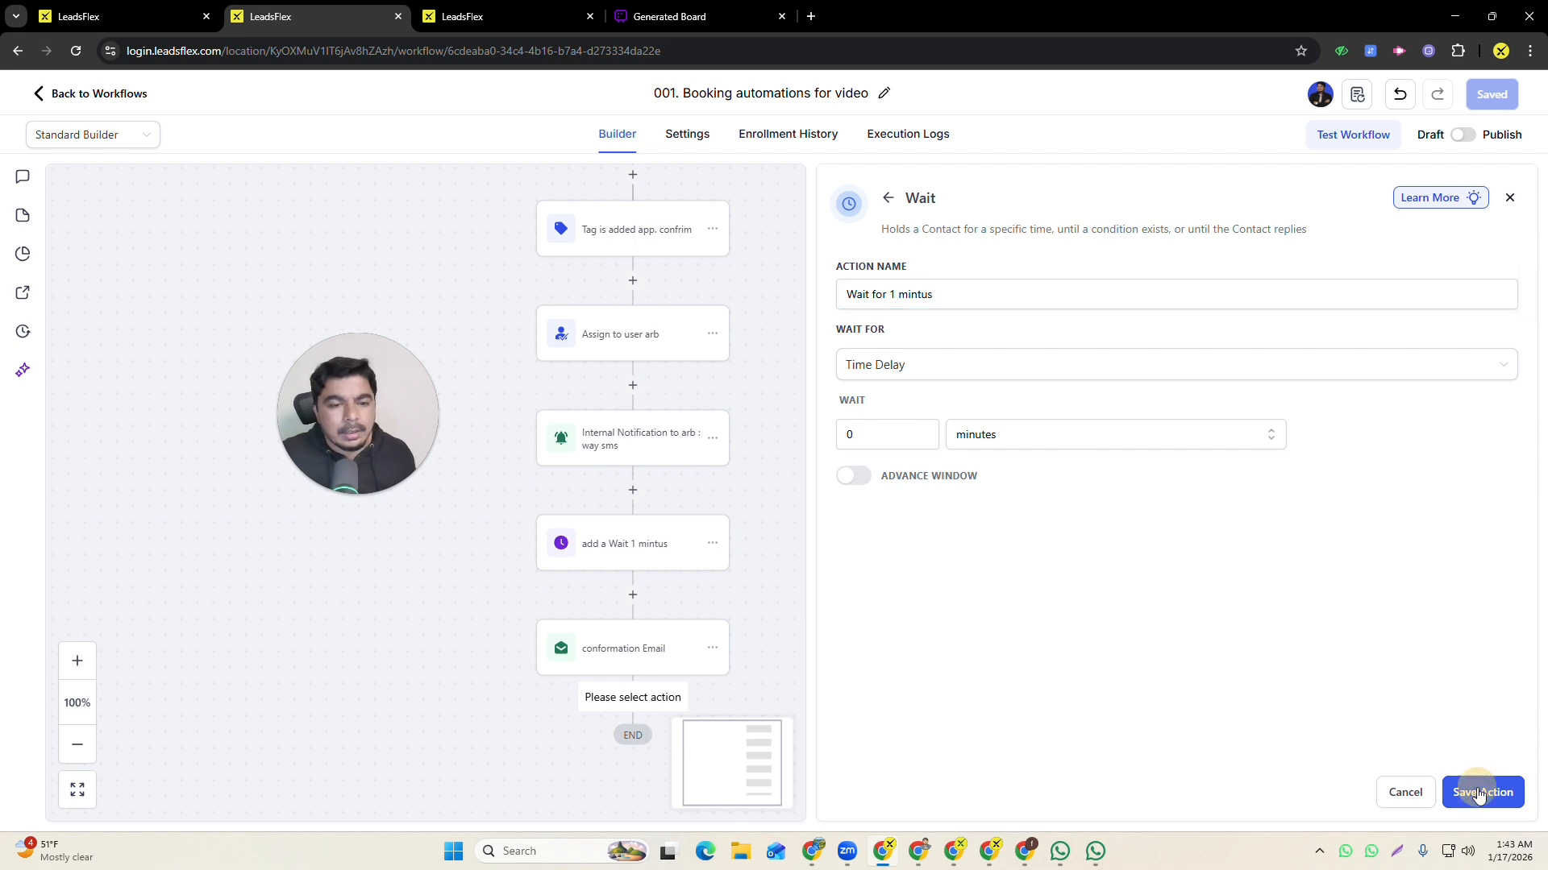
pyautogui.moveTo(887, 470); pyautogui.dragTo(799, 475)
pyautogui.write('1')
pyautogui.click(1483, 792)
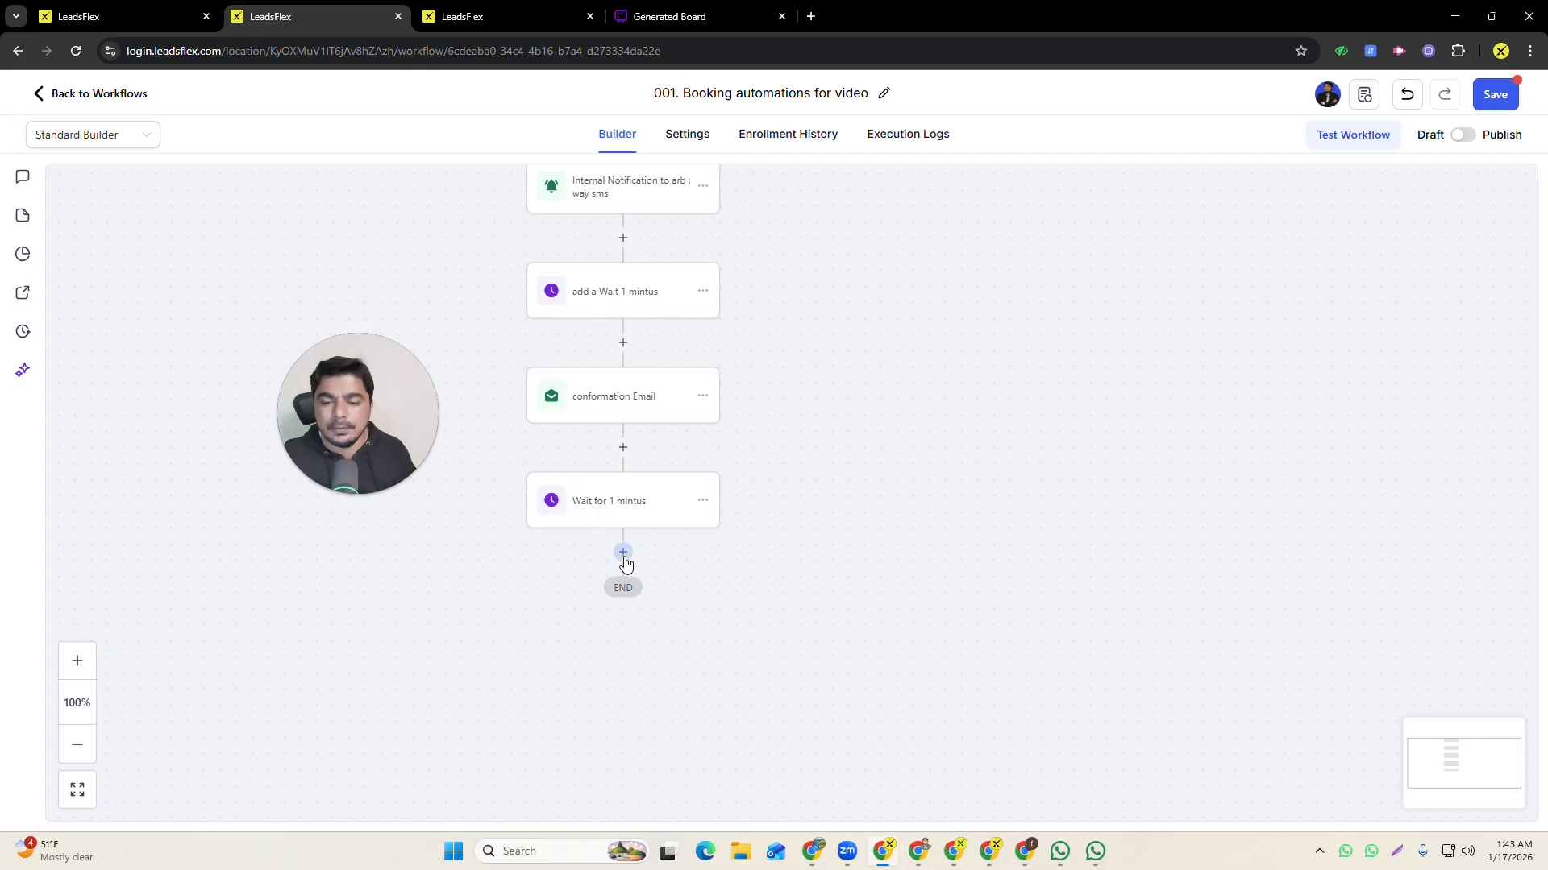
# - Add a Send SMS action after the second wait, with the message "Test"
pyautogui.click(623, 552)
pyautogui.write('send')
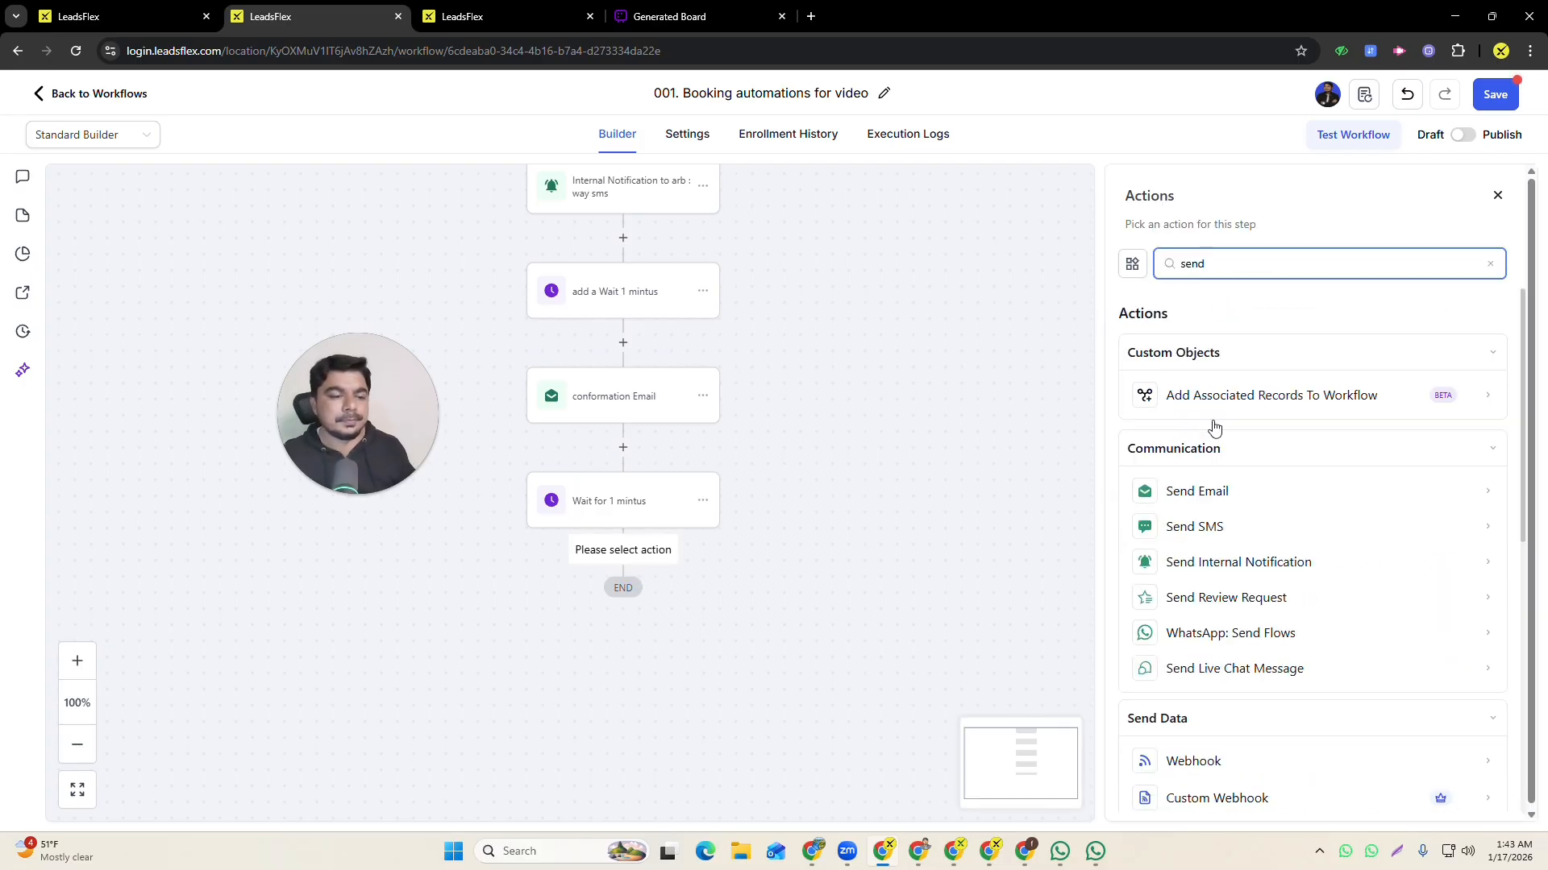
pyautogui.click(1194, 526)
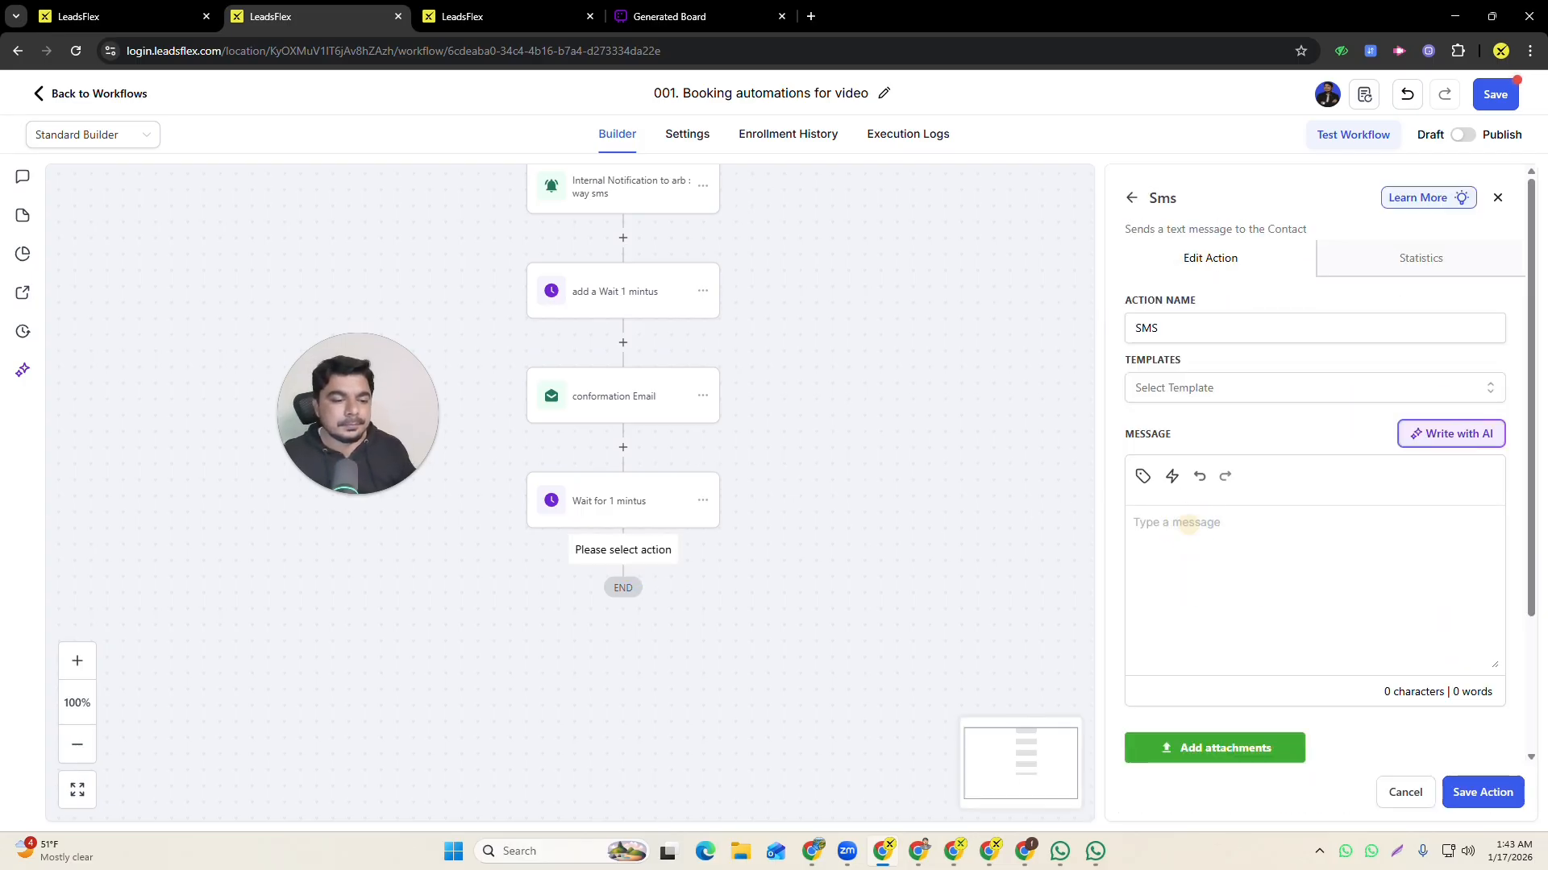
pyautogui.click(1193, 528)
pyautogui.write('Test')
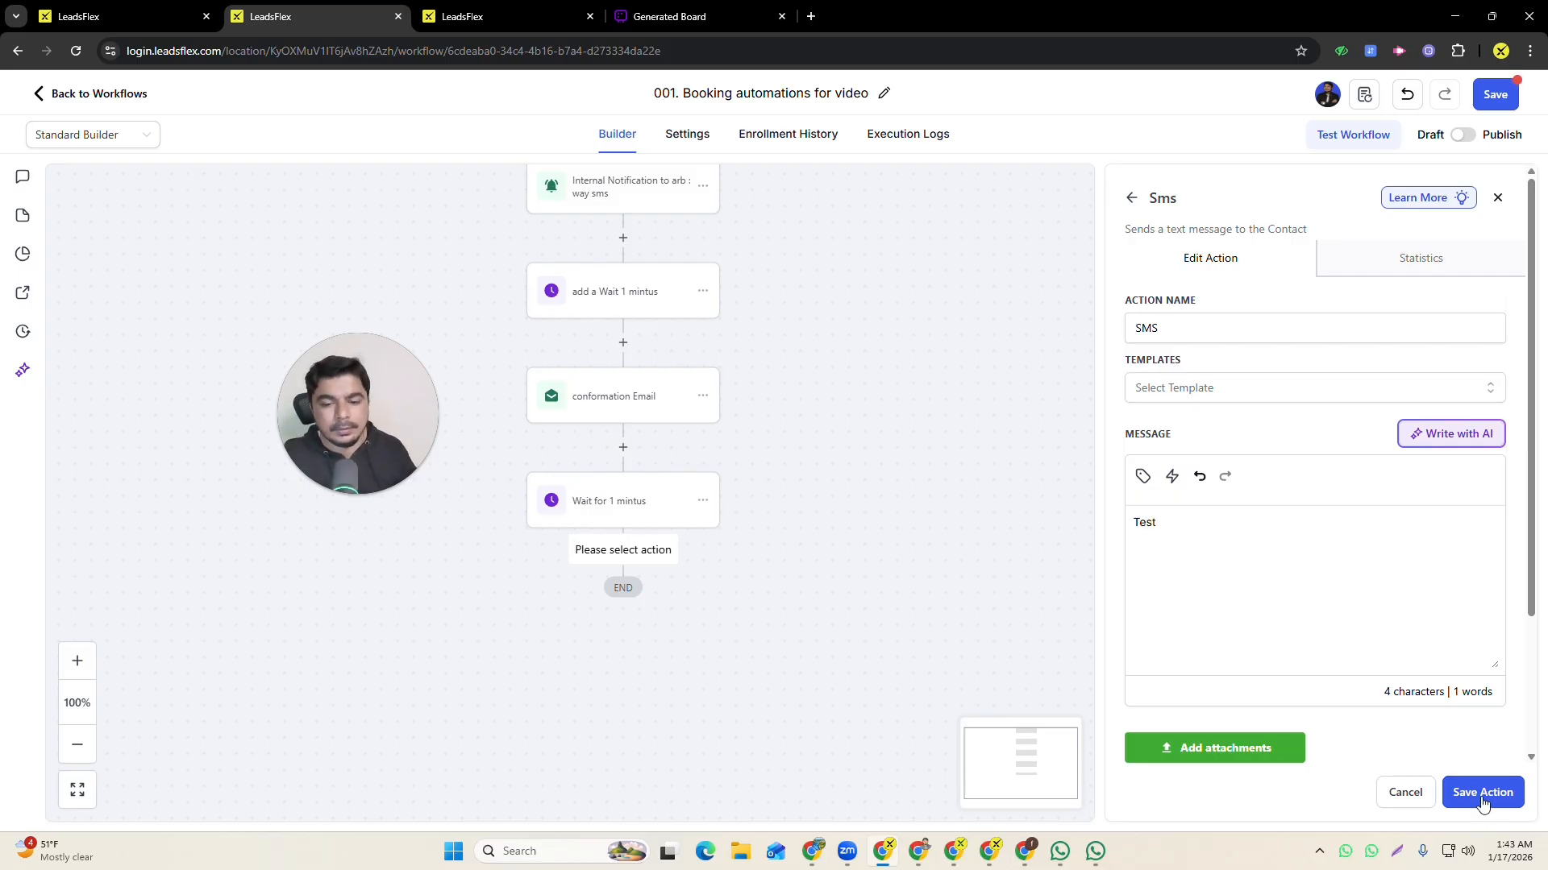
# - Name the SMS action "Conformation SMS" and save it
pyautogui.click(1179, 323)
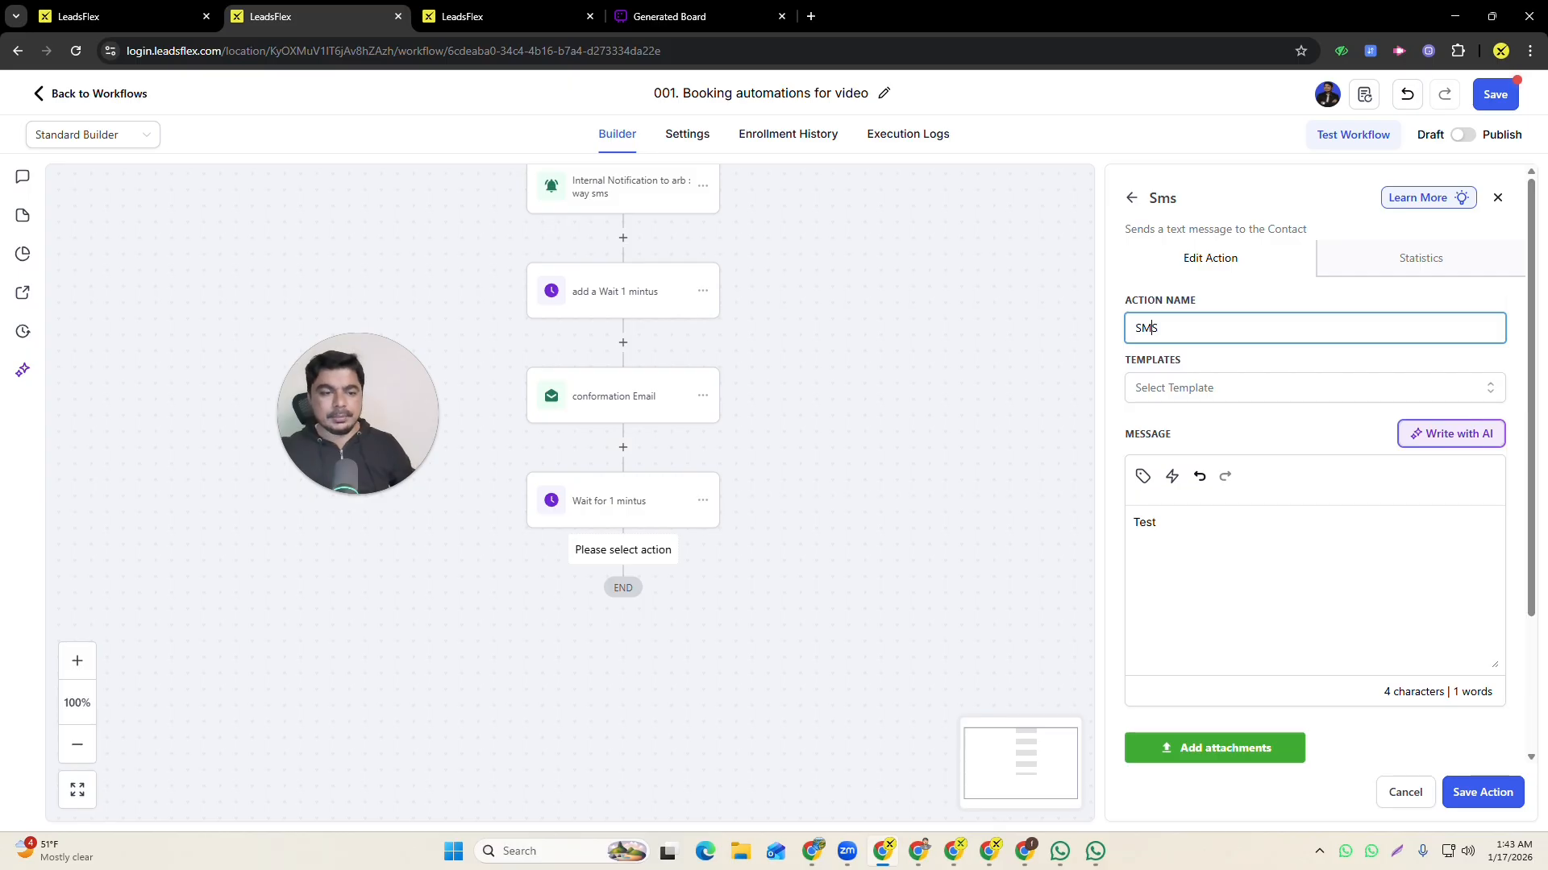
pyautogui.write('Conformation')
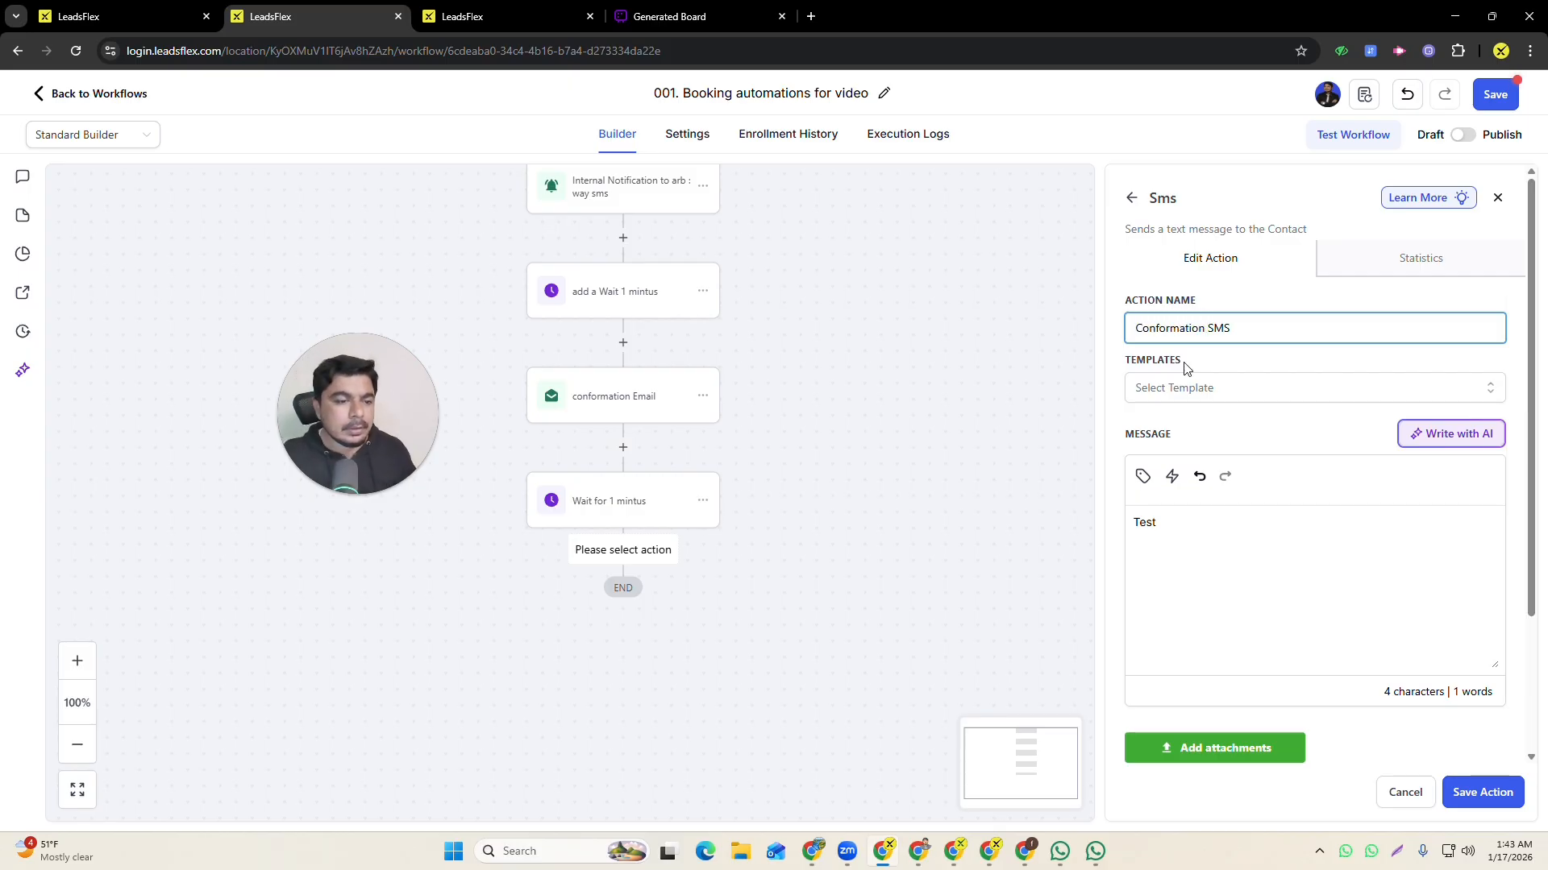
pyautogui.click(1471, 791)
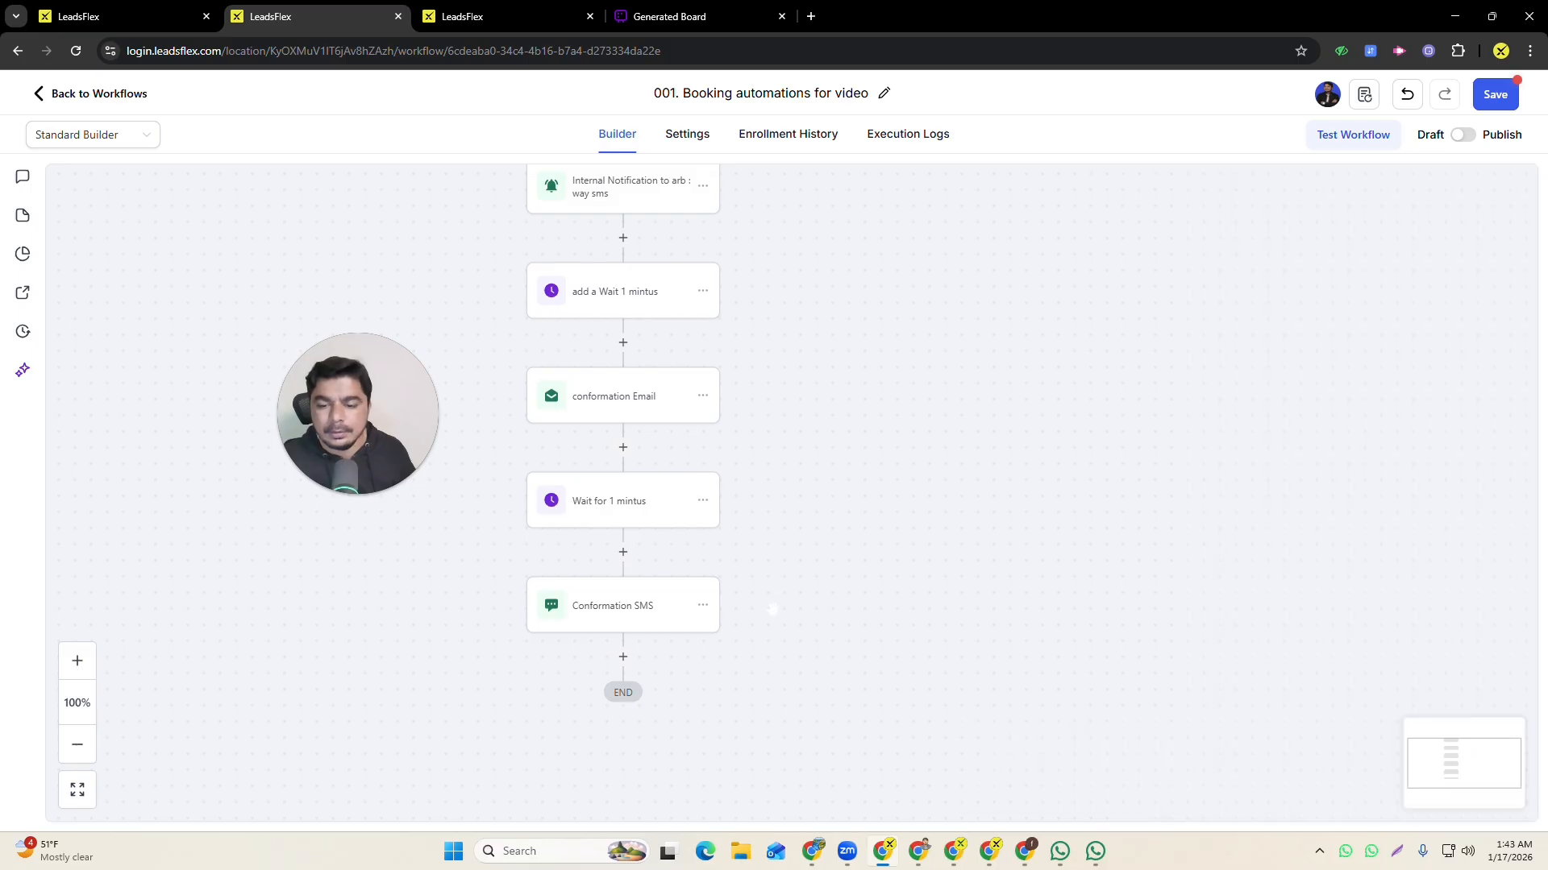
# - Add a Wait action after the Conformation SMS step
pyautogui.moveTo(828, 389); pyautogui.dragTo(815, 428)
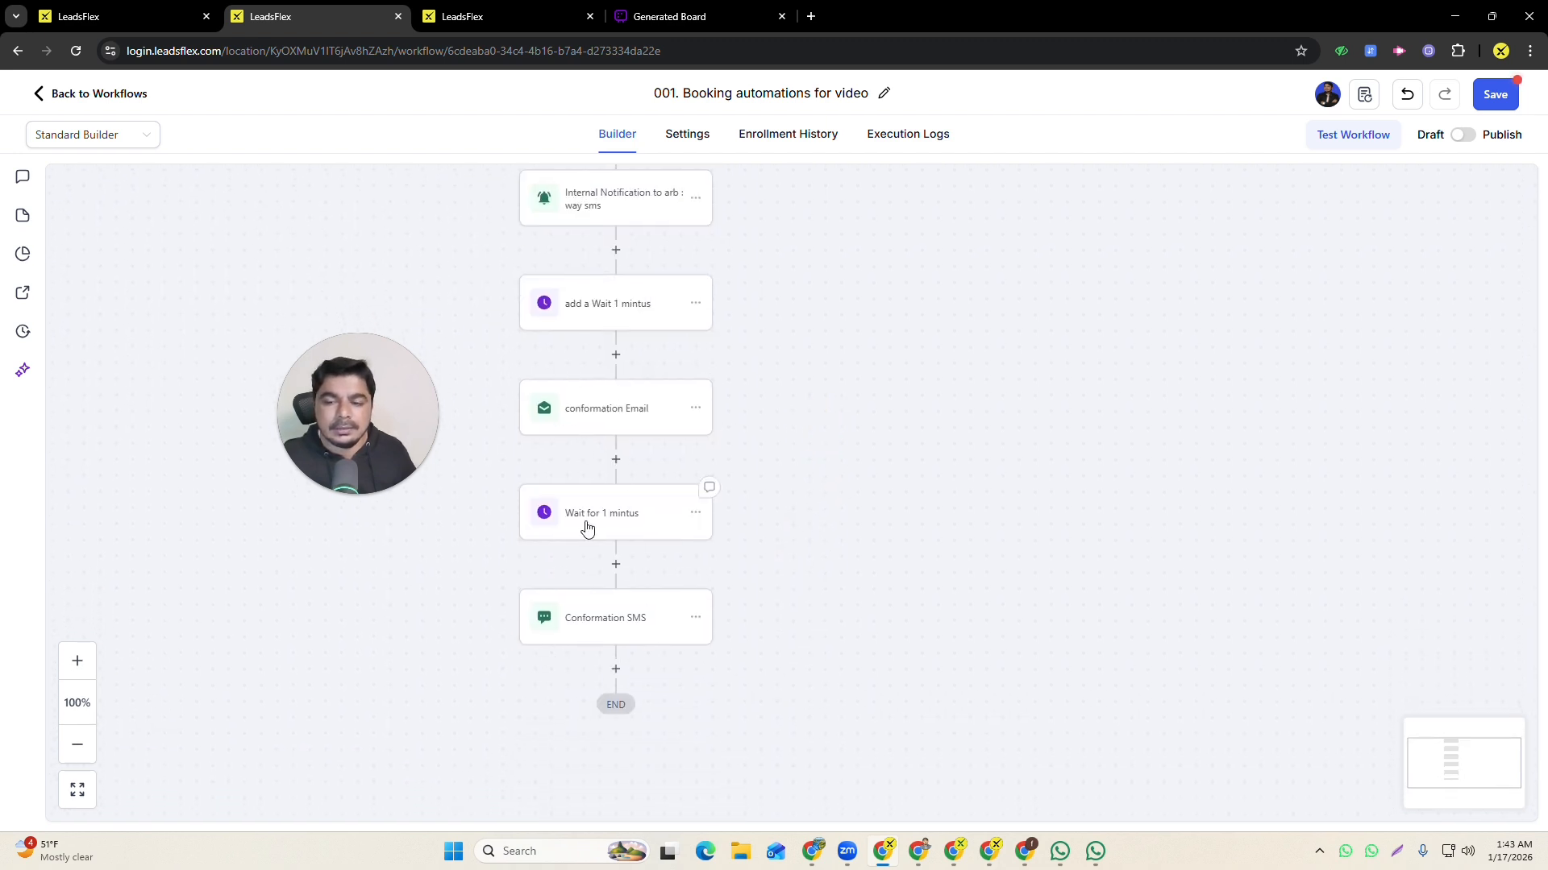
pyautogui.click(616, 672)
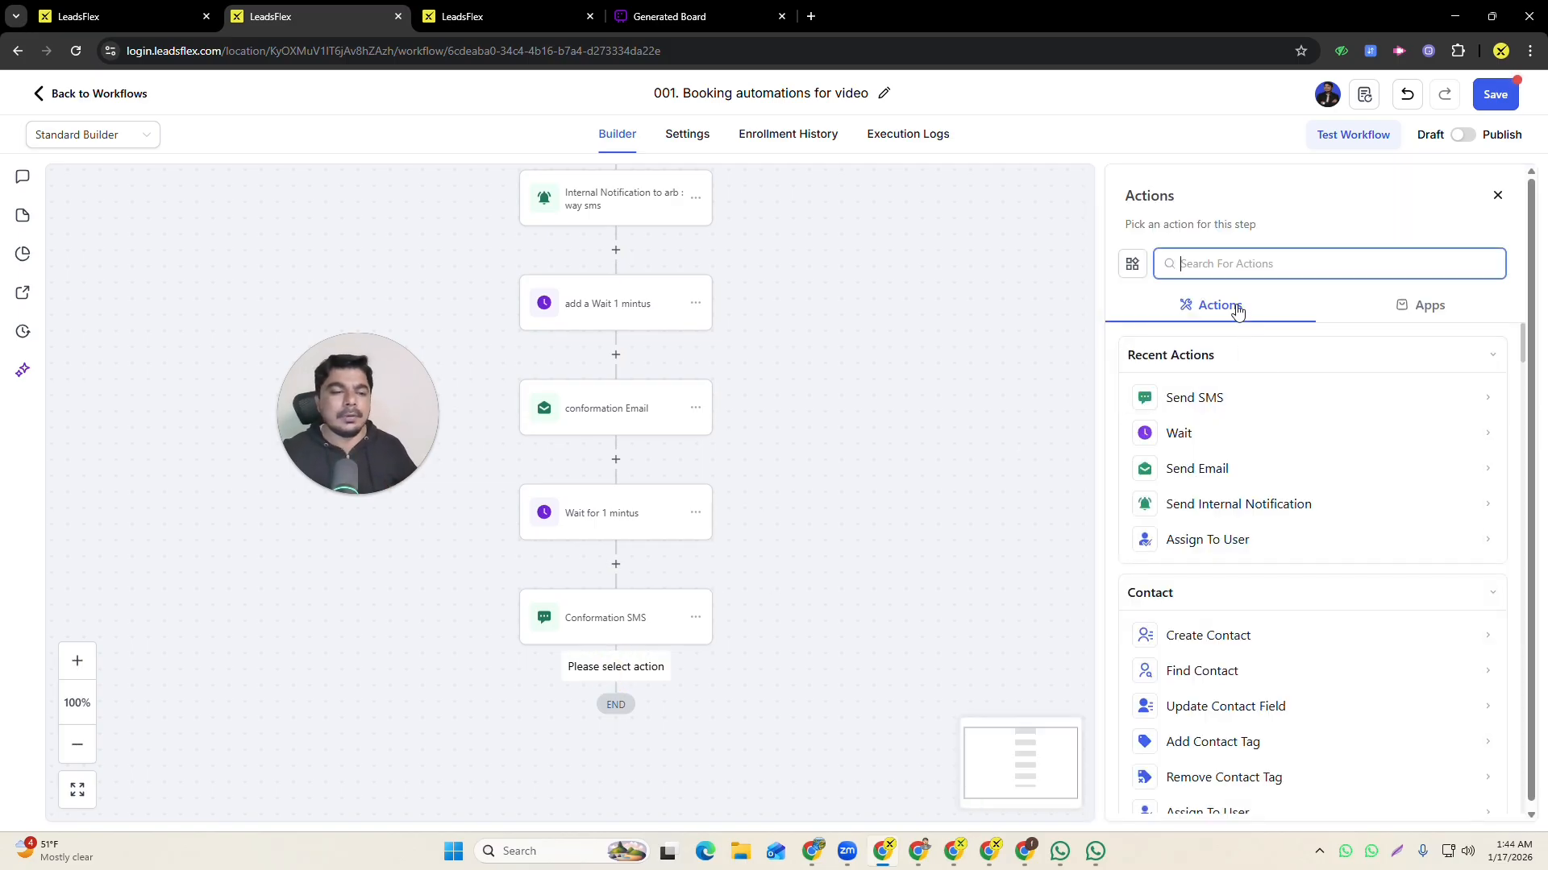
pyautogui.write('wait')
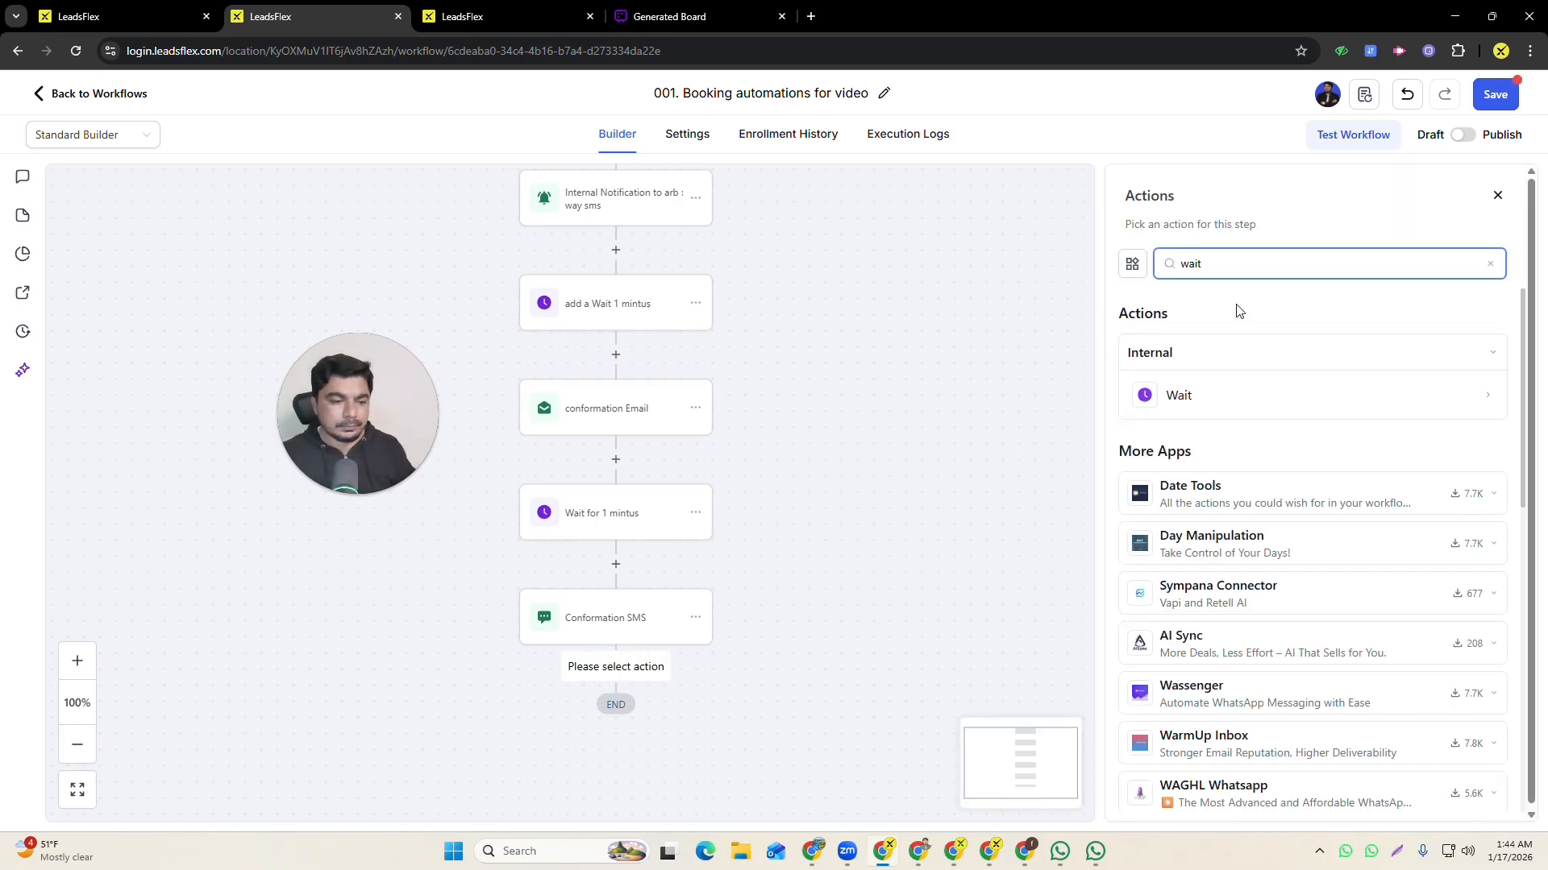
pyautogui.click(1191, 397)
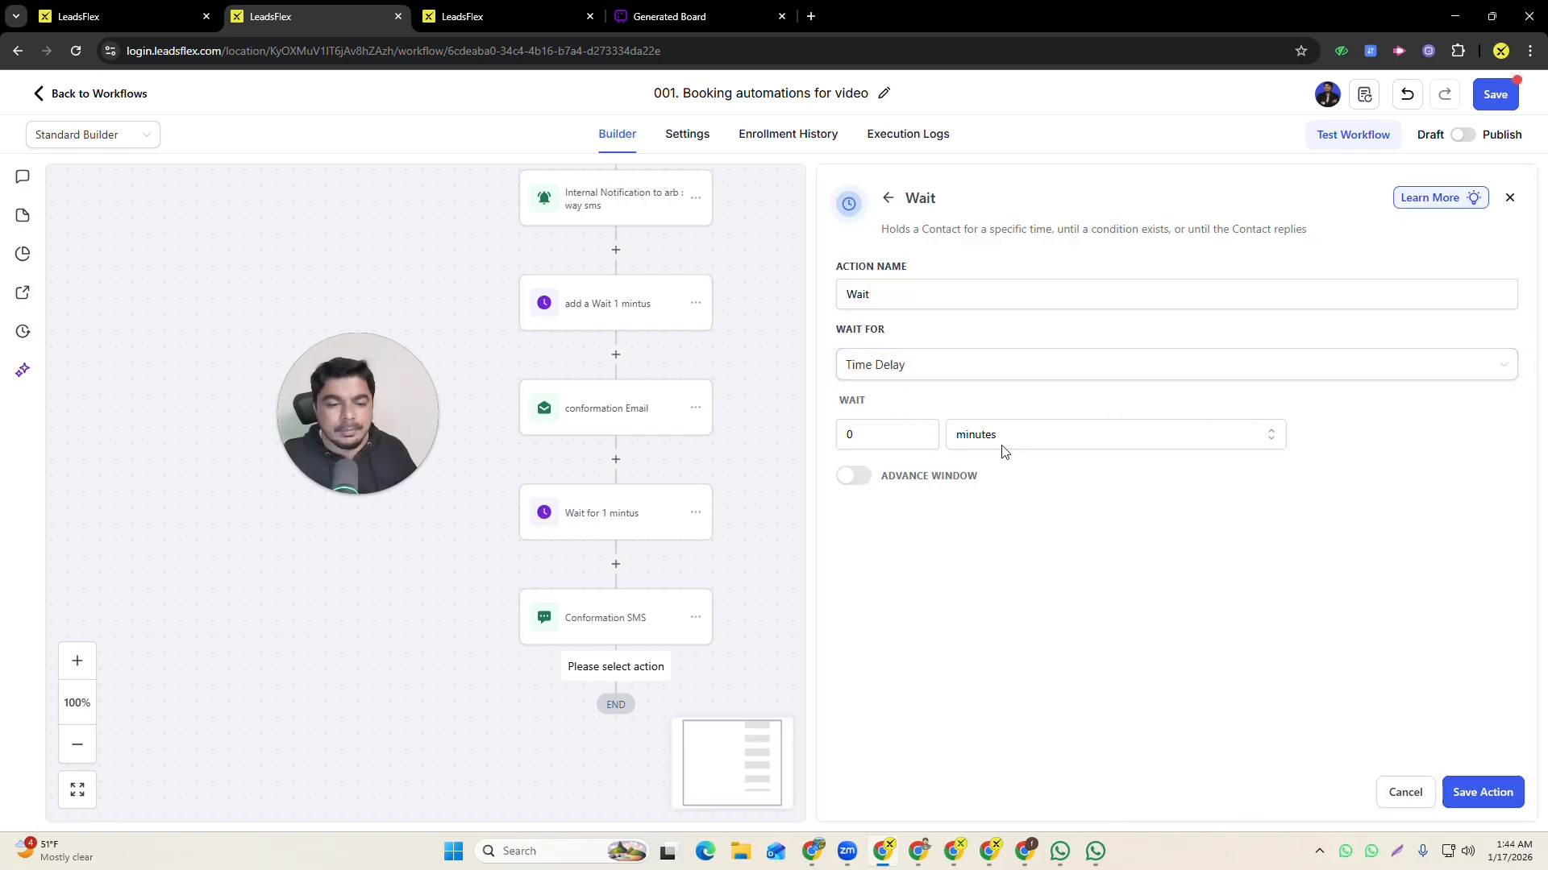
# - Make the new Wait action wait for Event / Appointment time
pyautogui.click(930, 361)
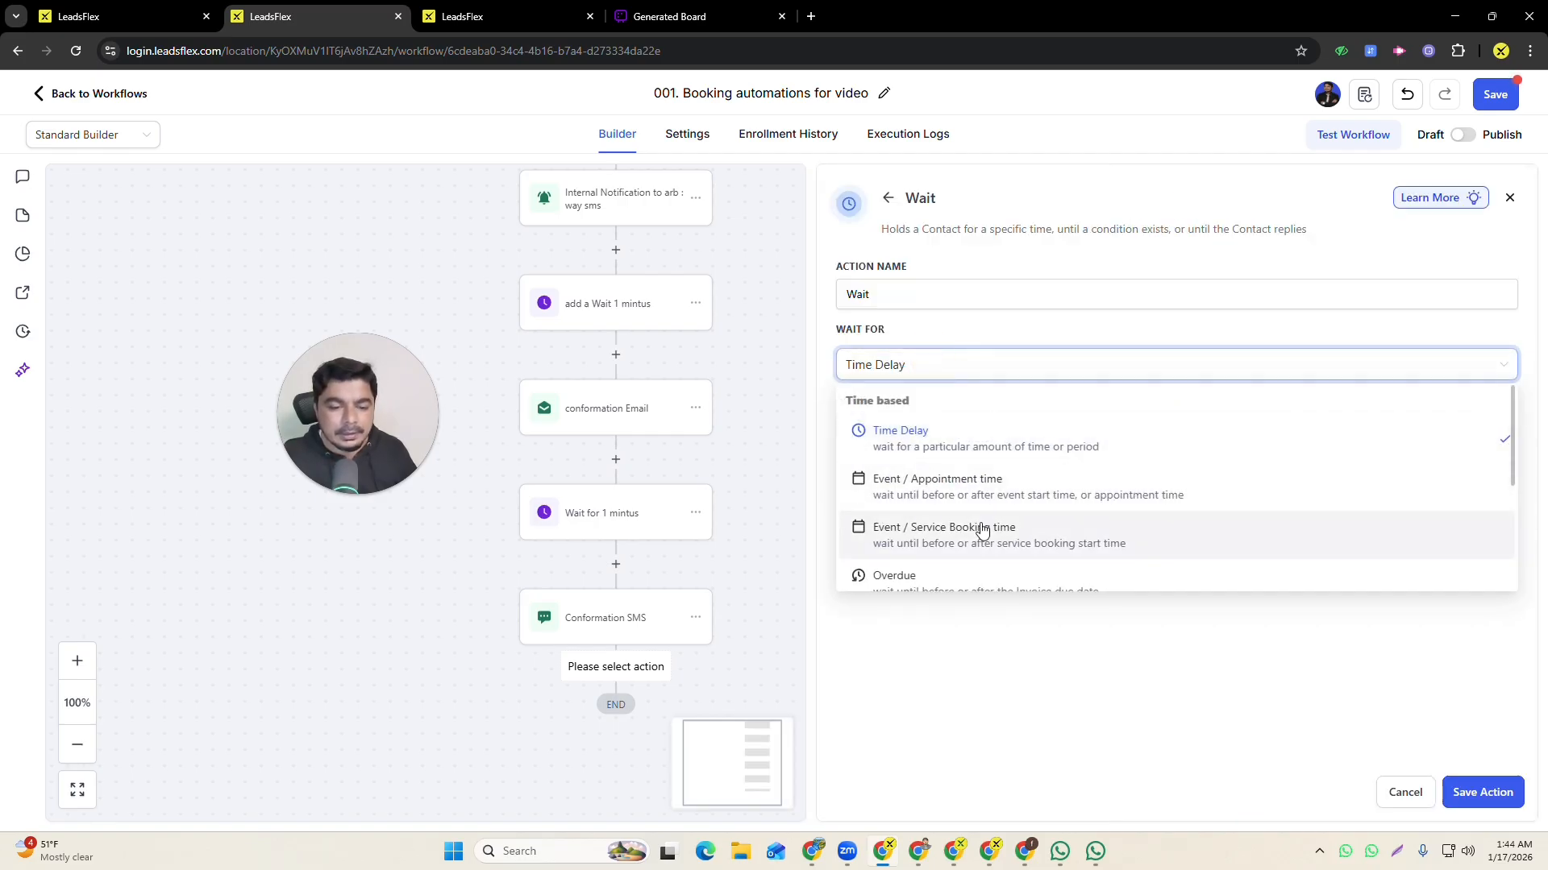
pyautogui.scroll(-2, 983, 534)
pyautogui.scroll(-3, 898, 570)
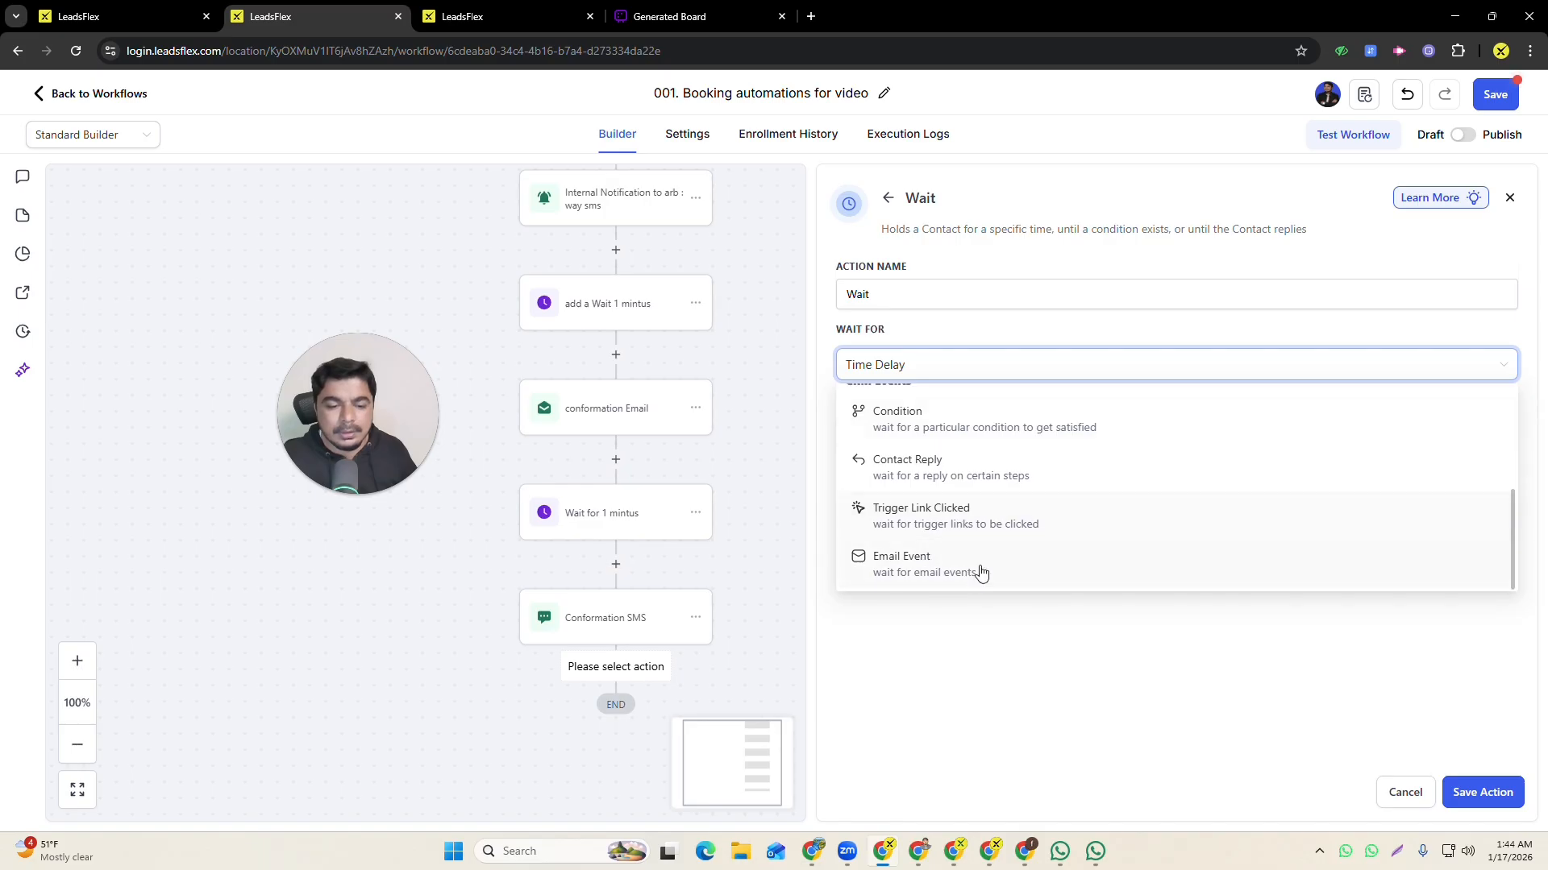
pyautogui.scroll(5, 1007, 549)
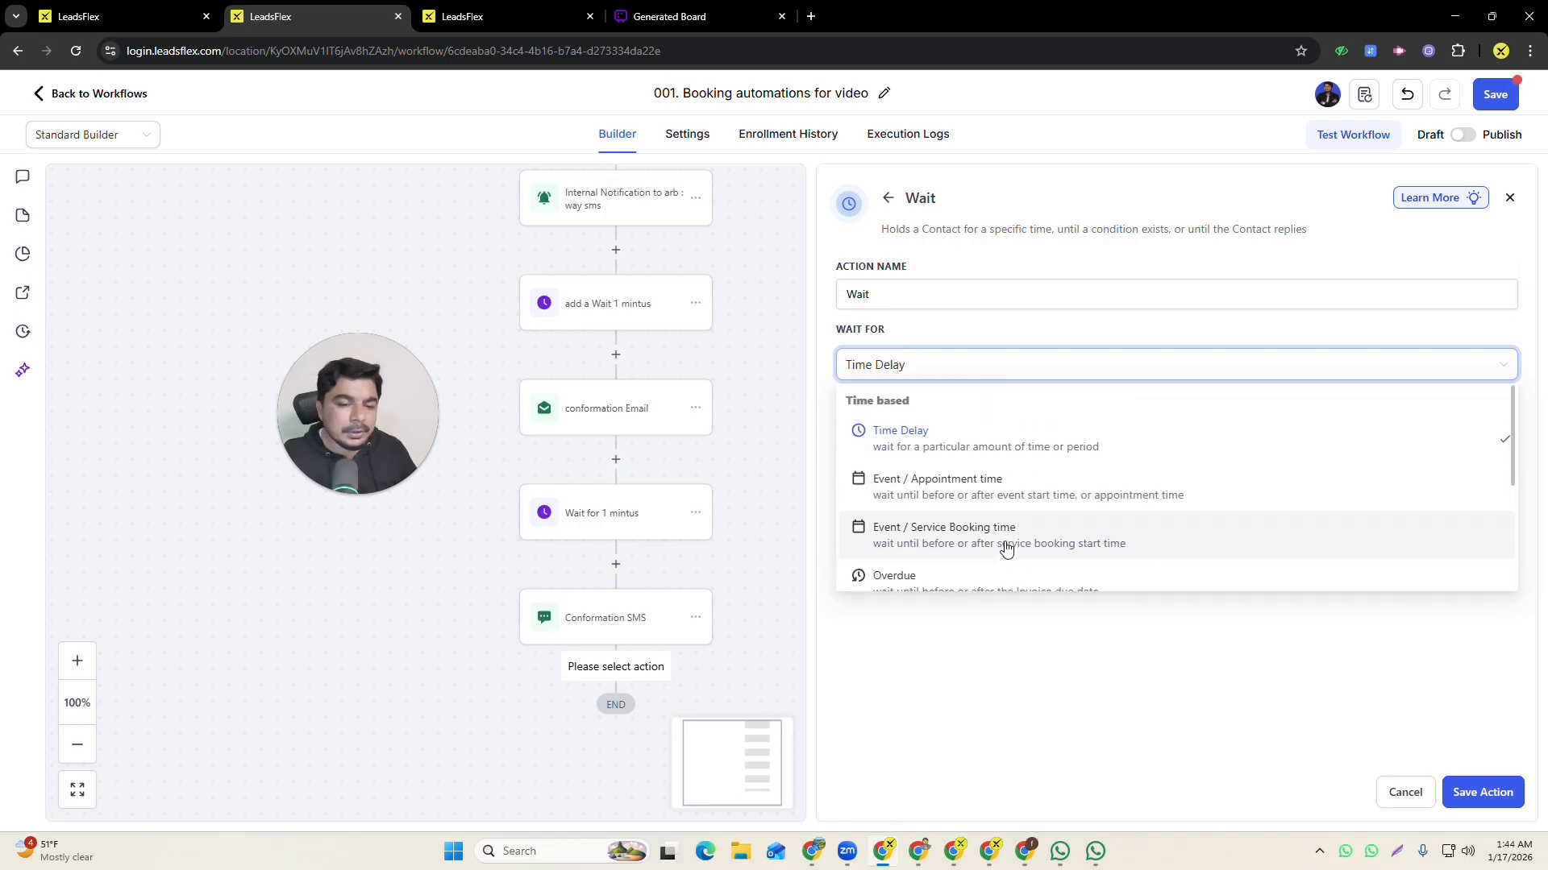
pyautogui.click(981, 495)
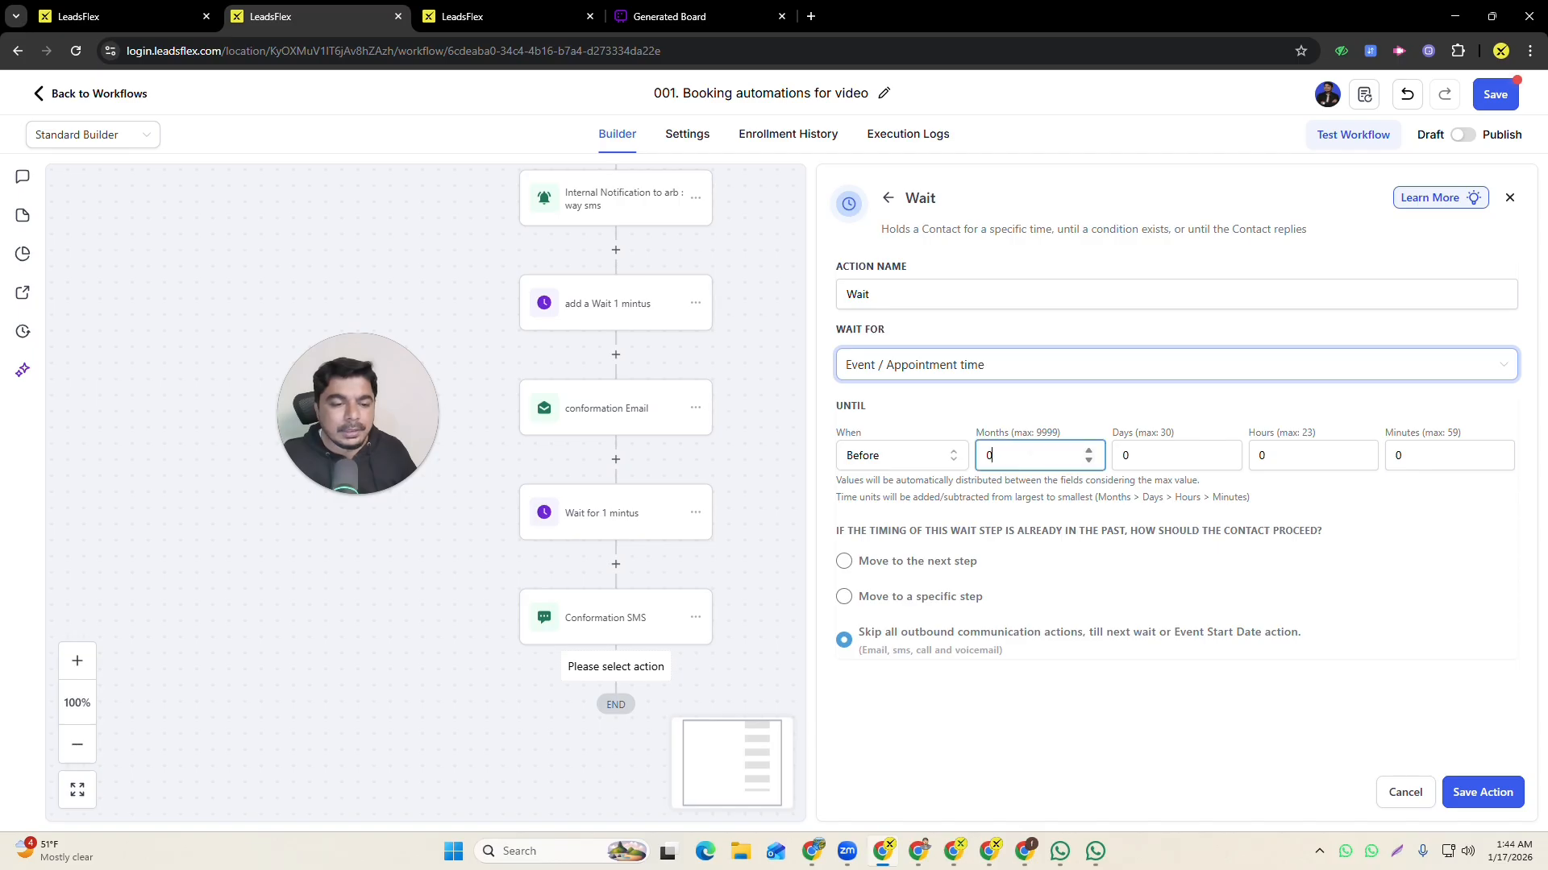
# - Try a wait offset of 1 month and 1 day before the appointment time
pyautogui.doubleClick(1000, 455)
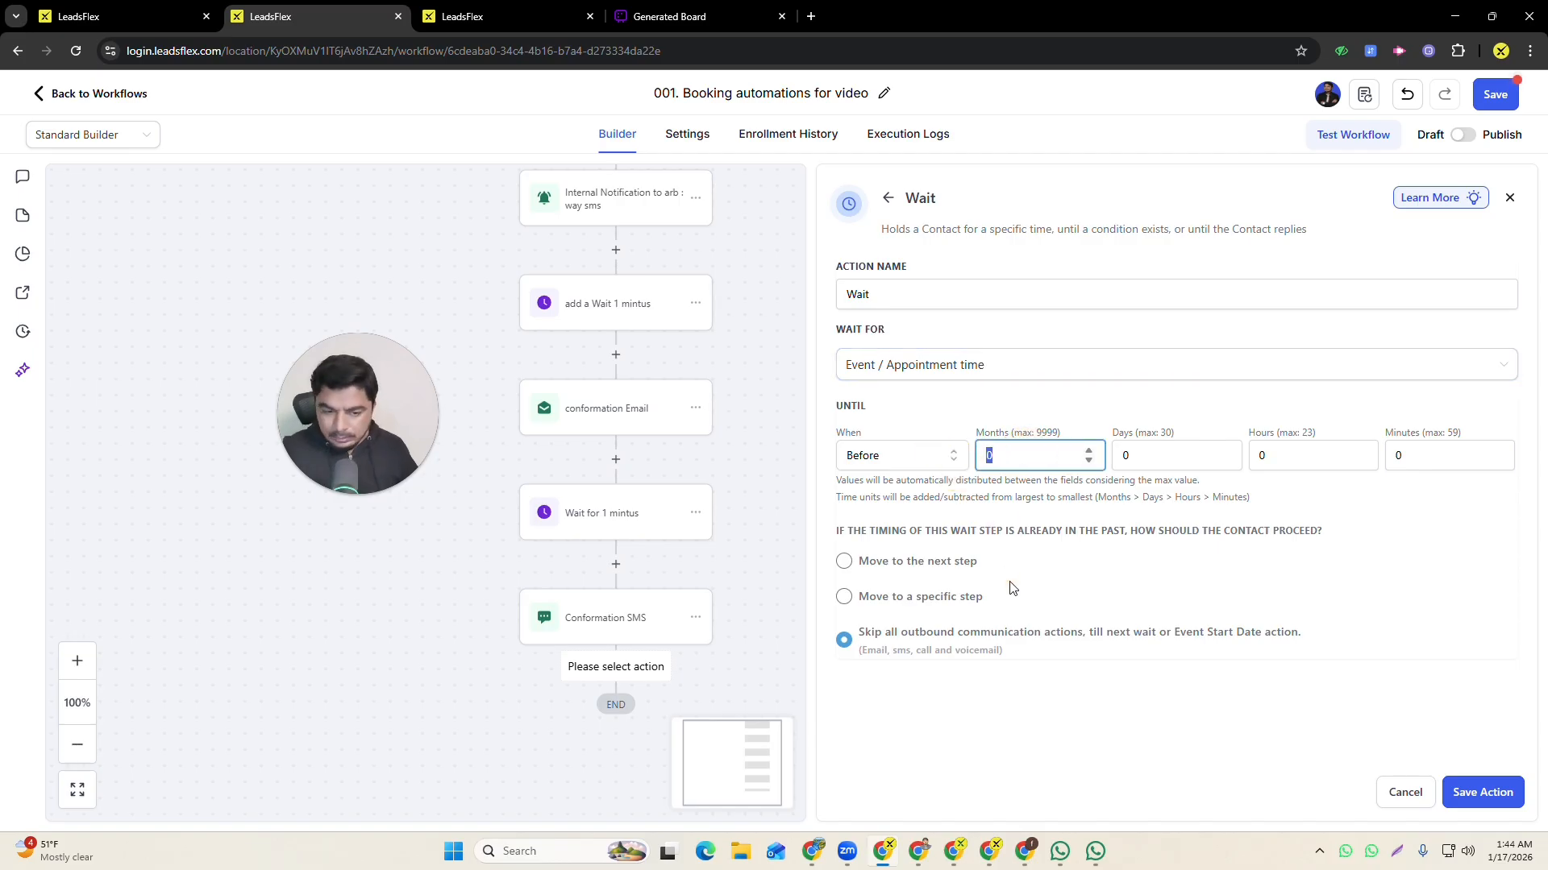
pyautogui.click(891, 445)
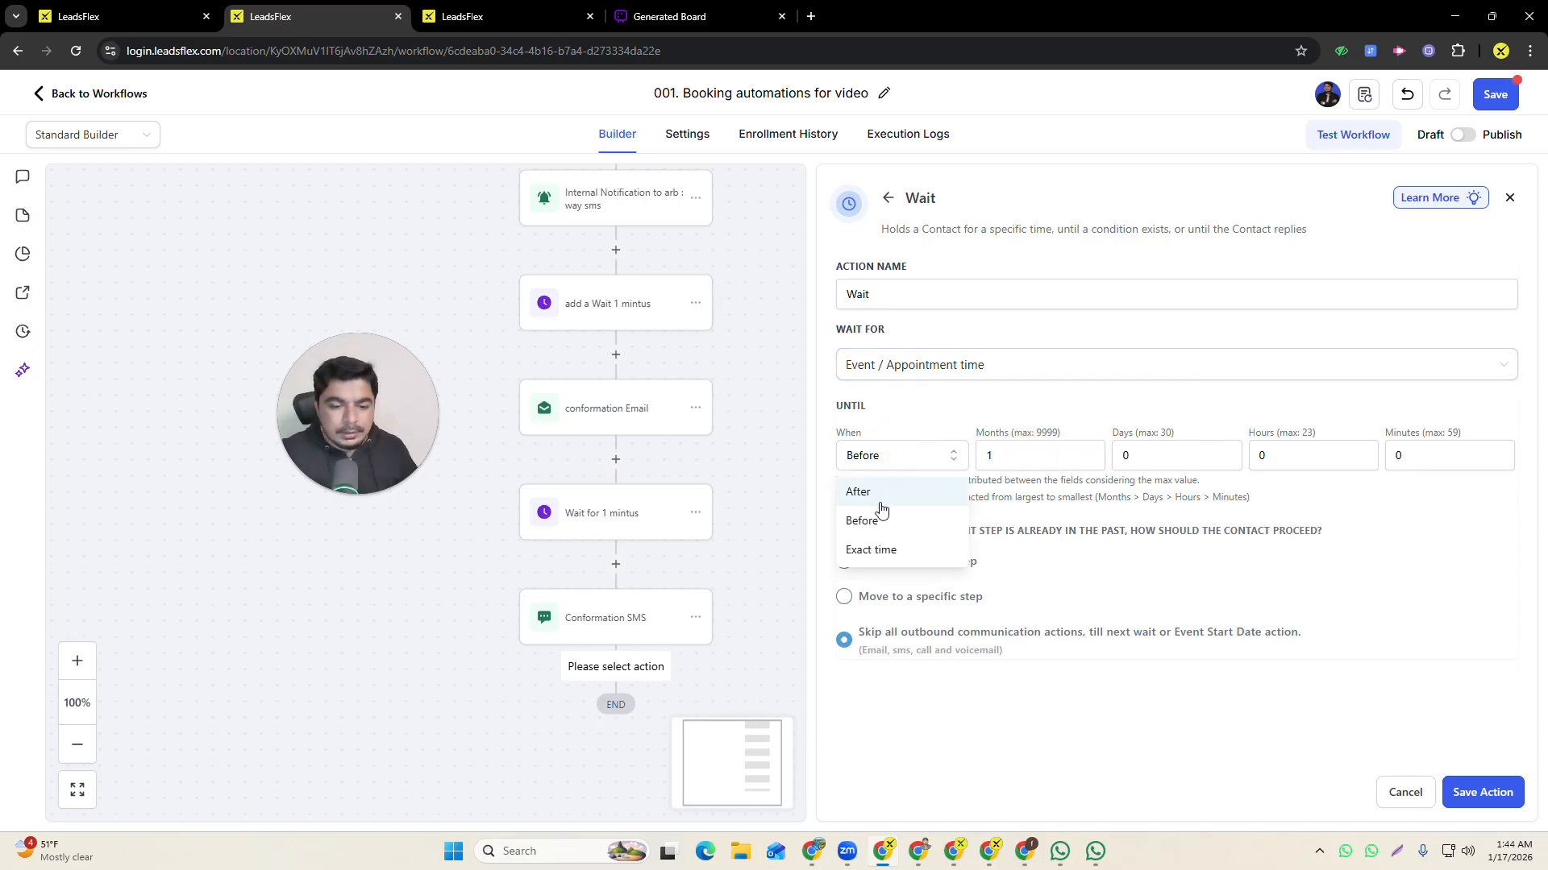
pyautogui.click(865, 521)
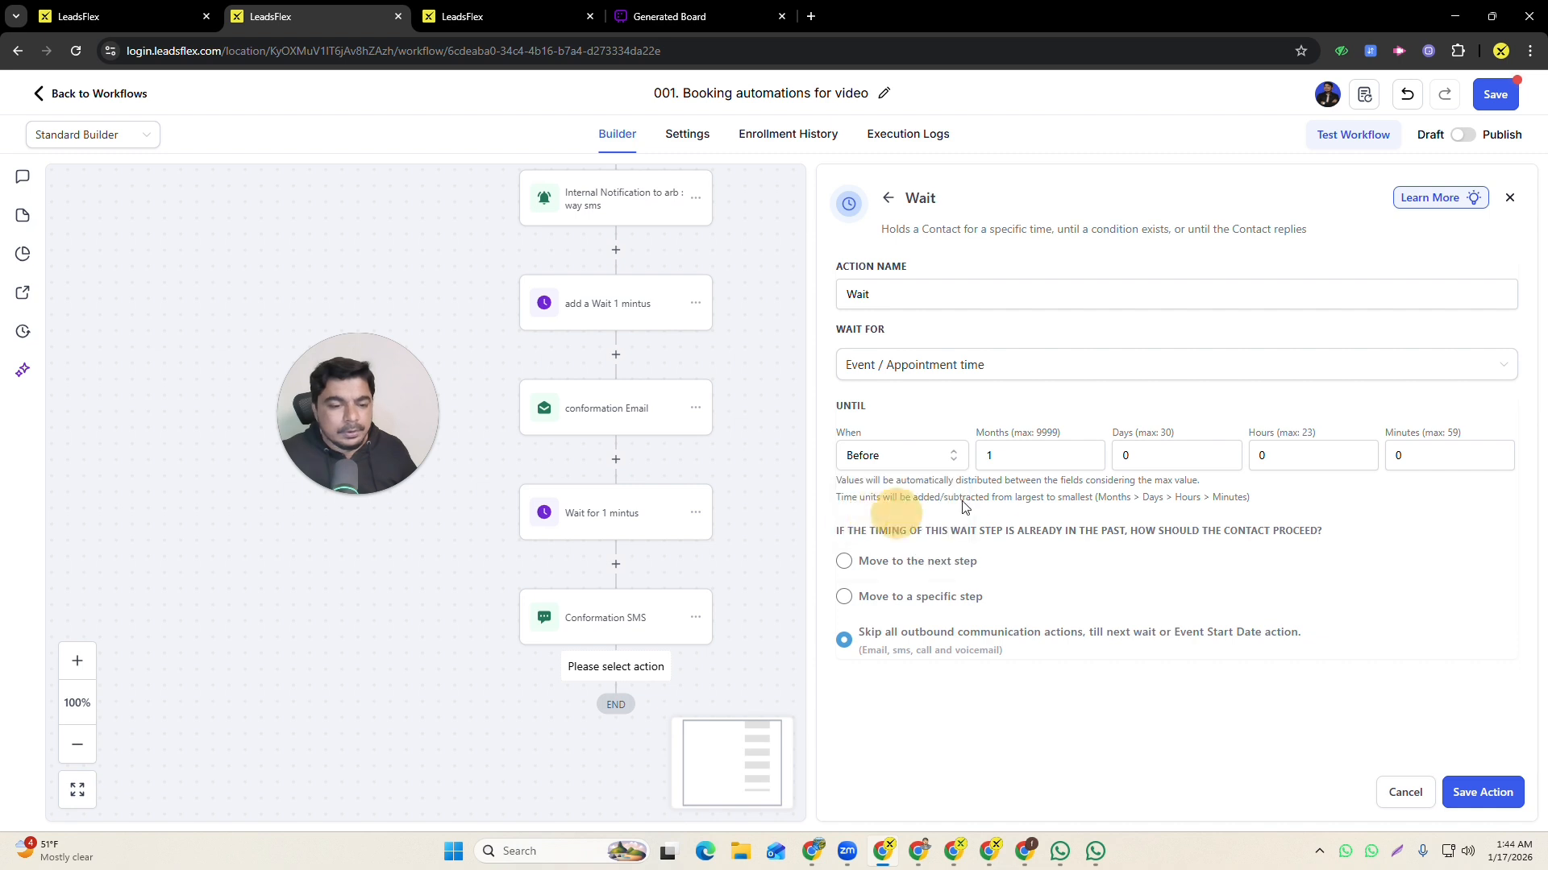
pyautogui.click(988, 456)
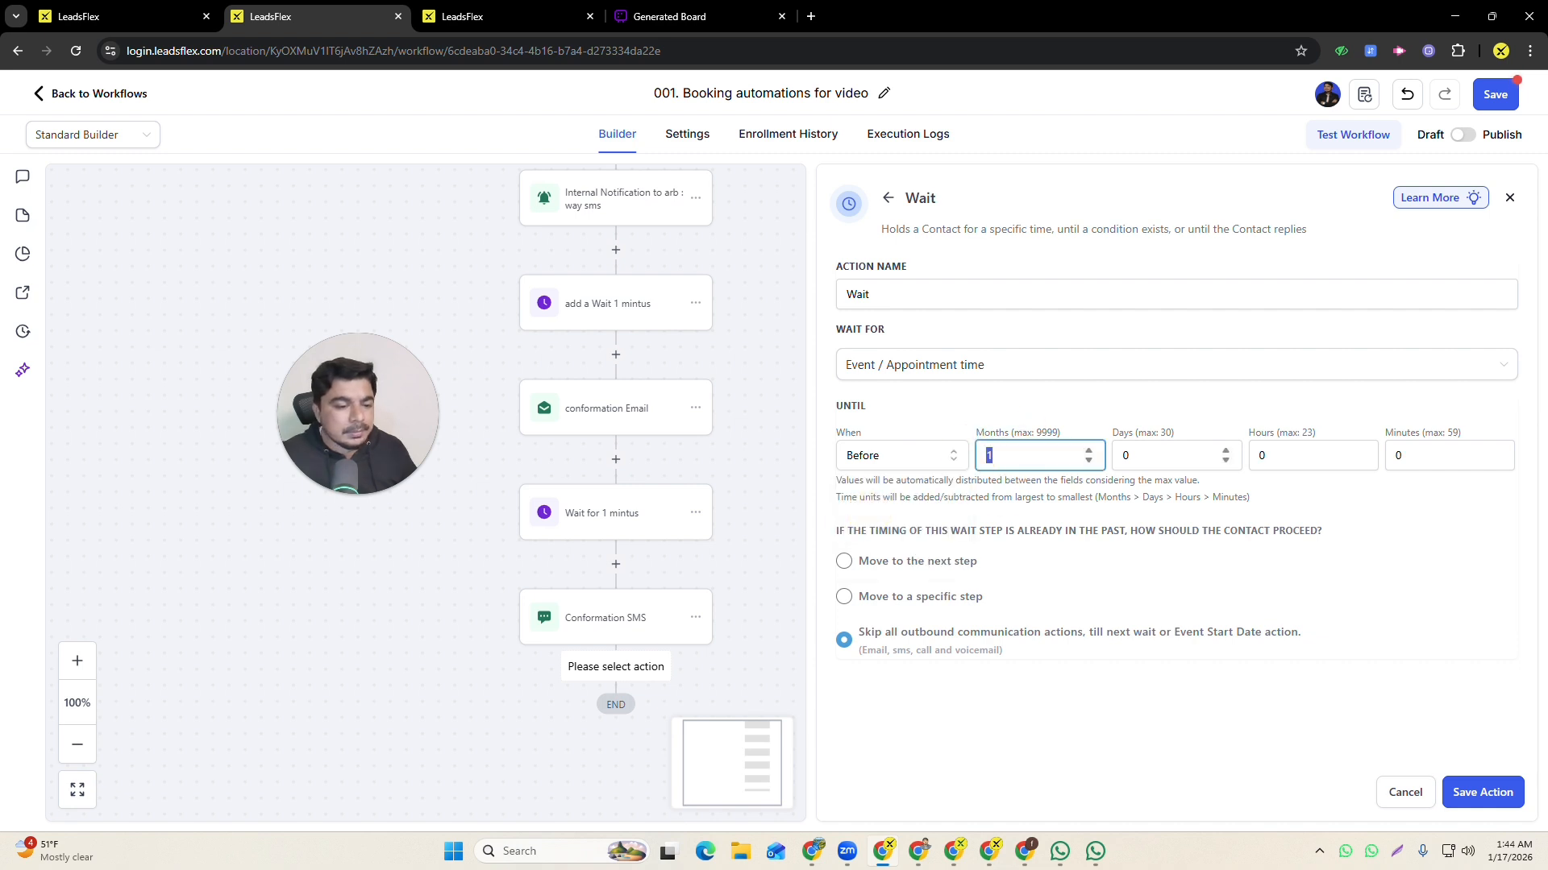
pyautogui.press('Tab')
pyautogui.hotkey('shift', 'Tab')
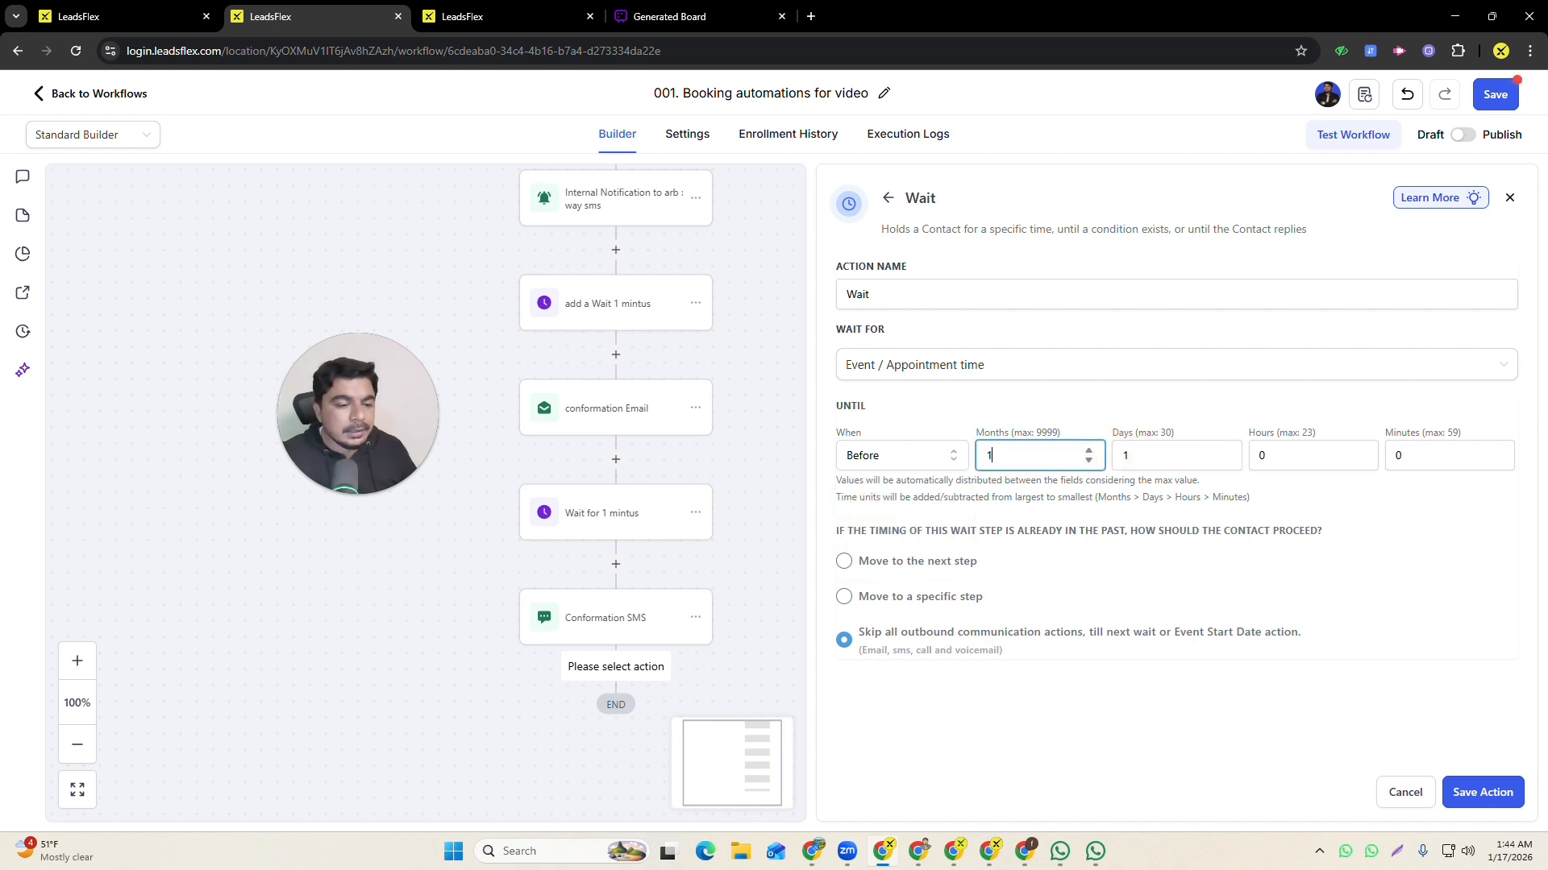
# - Clear the months and days values and try a wait offset of 24 hours before the appointment time
pyautogui.press('BackSpace')
pyautogui.press('Tab')
pyautogui.press('Tab')
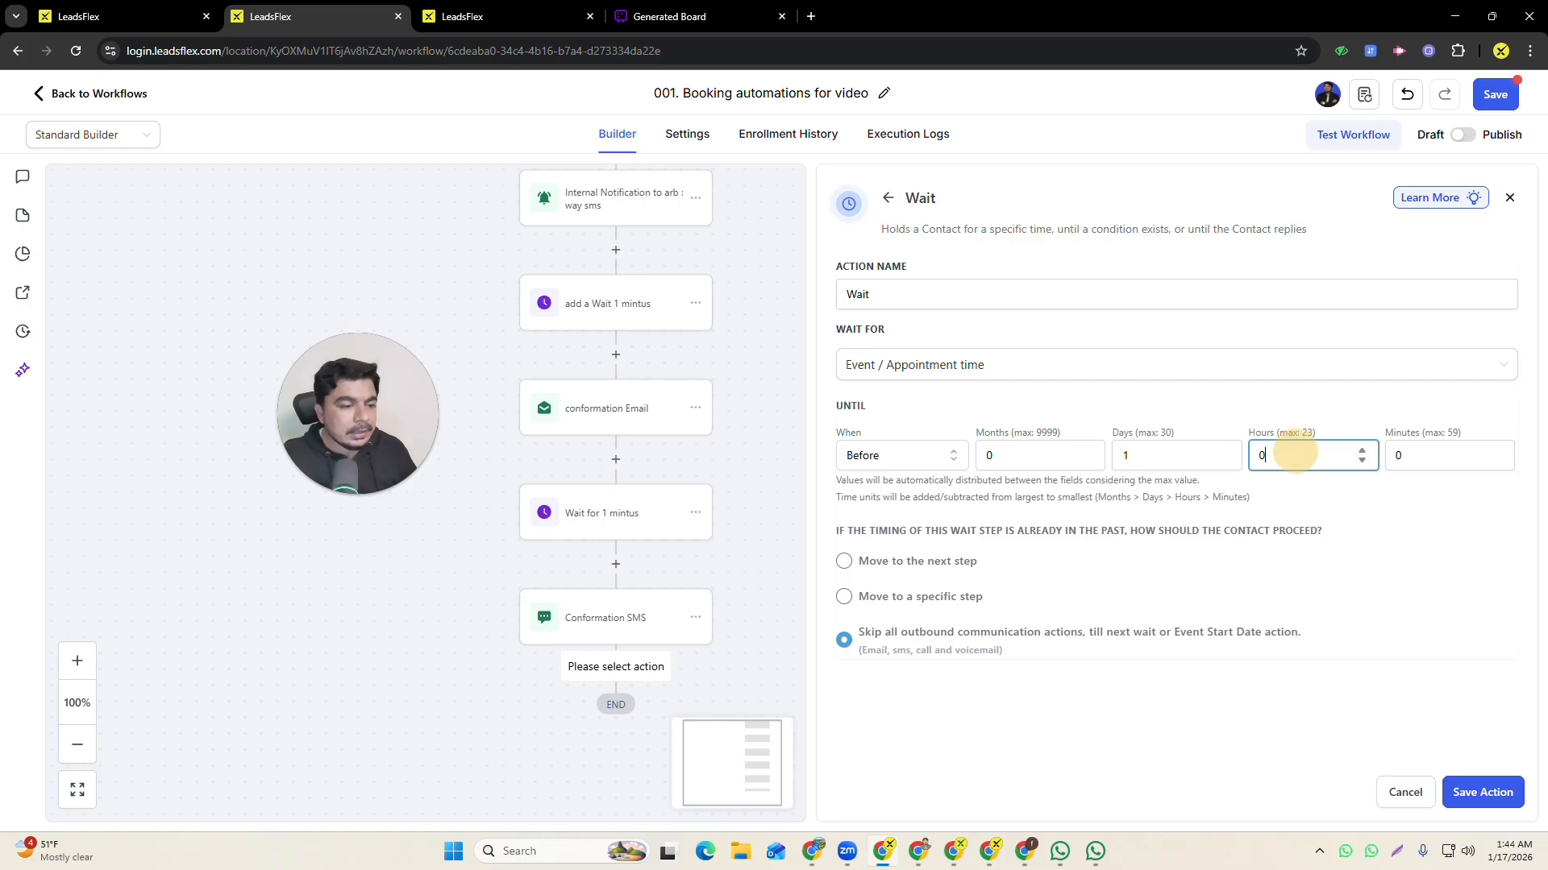
pyautogui.hotkey('shift', 'Tab')
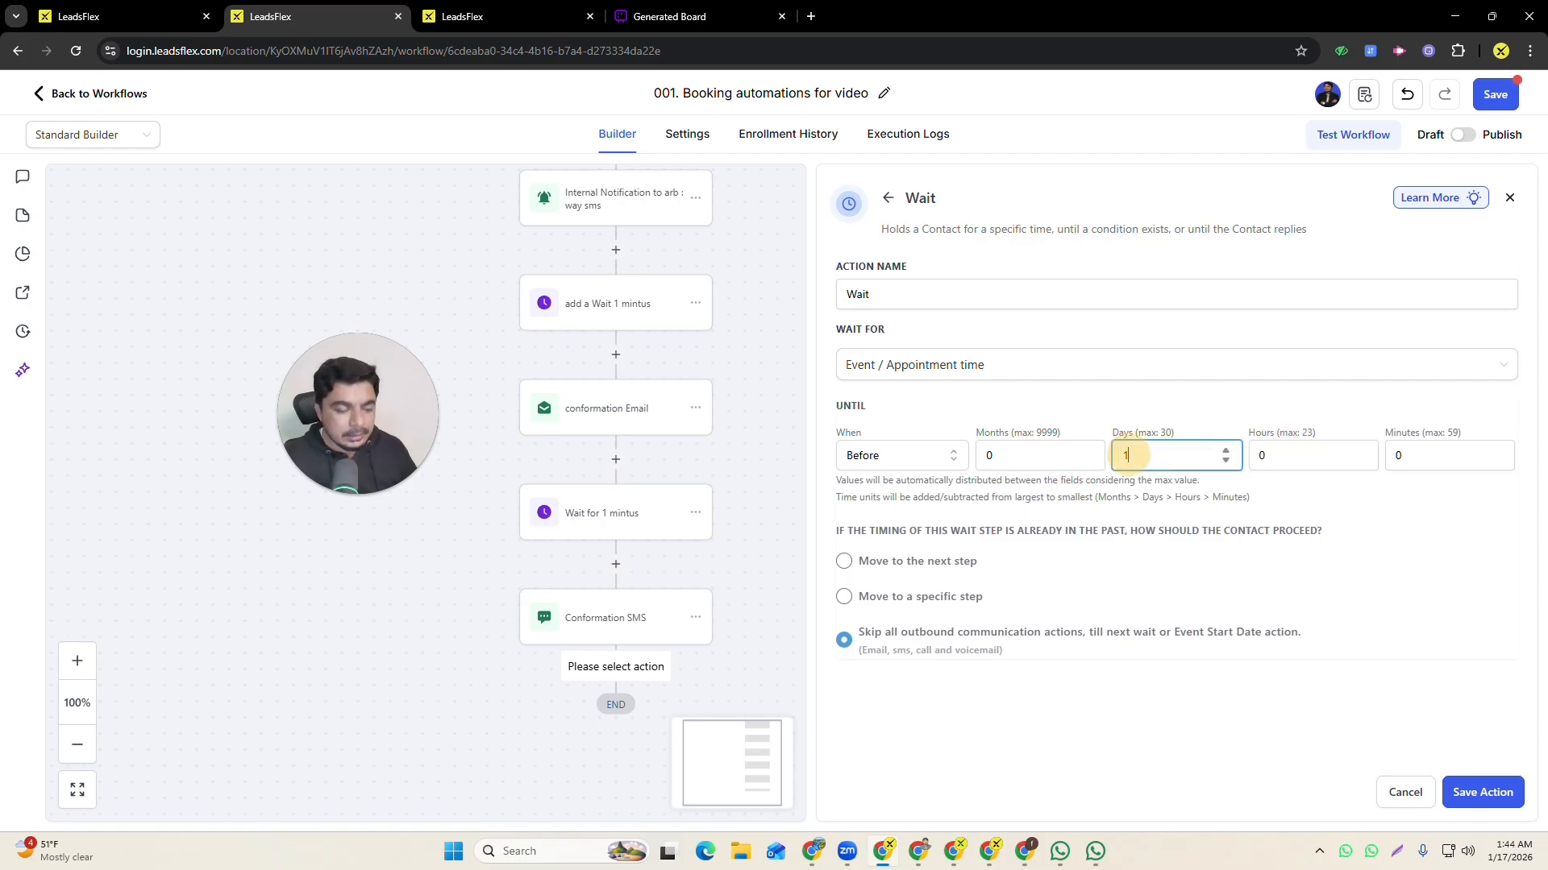
pyautogui.press('BackSpace')
pyautogui.click(1320, 454)
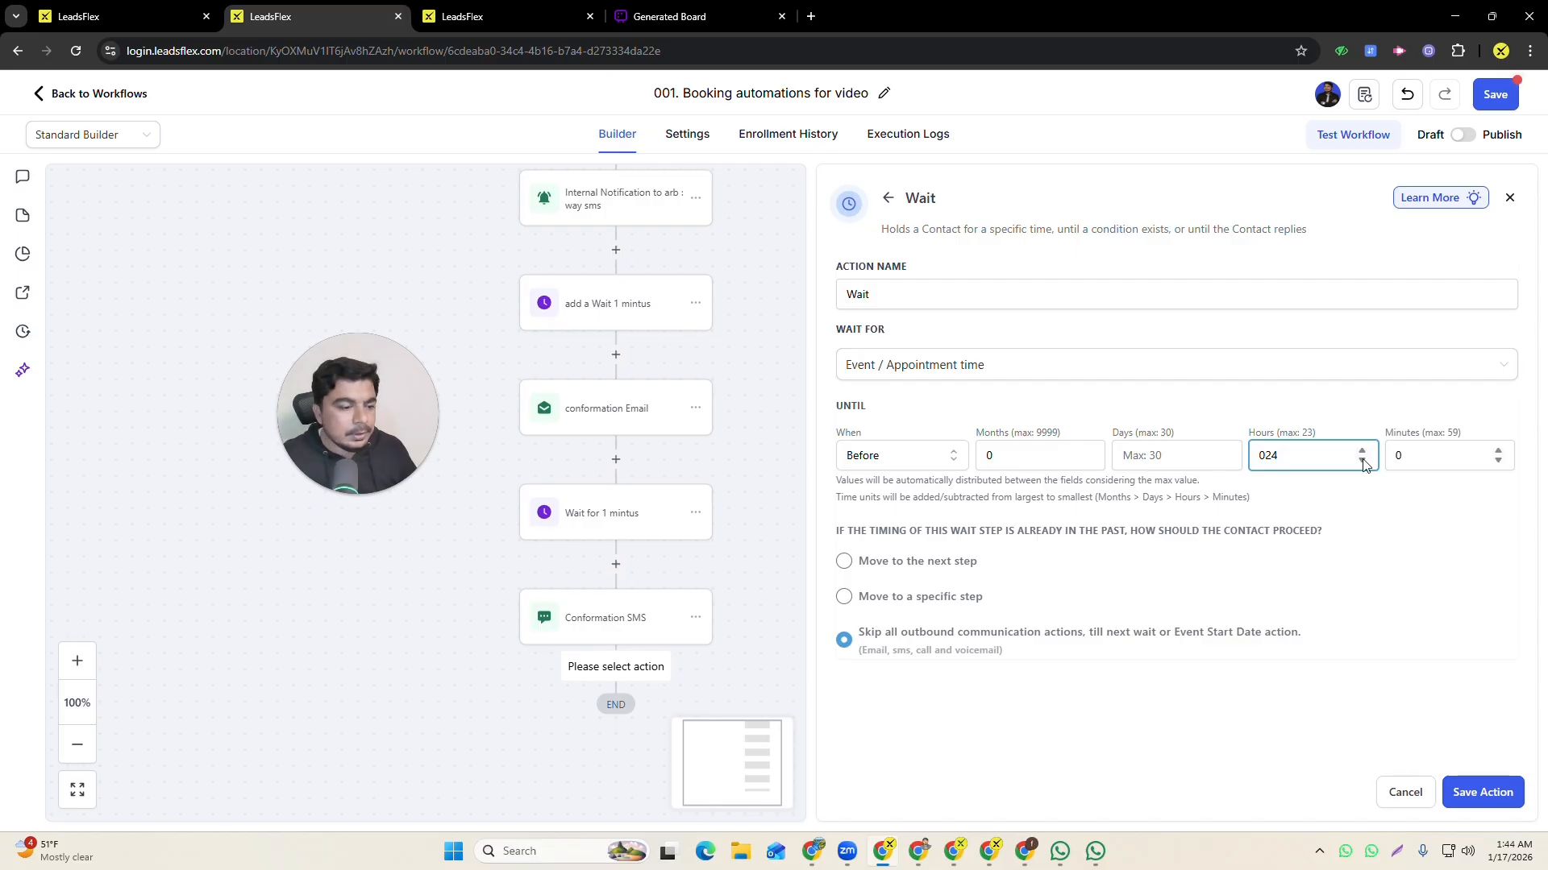
pyautogui.press('Tab')
# - Set the wait to 0 days, 23 hours and 59 minutes before the appointment time and save the action
pyautogui.hotkey('shift', 'Tab')
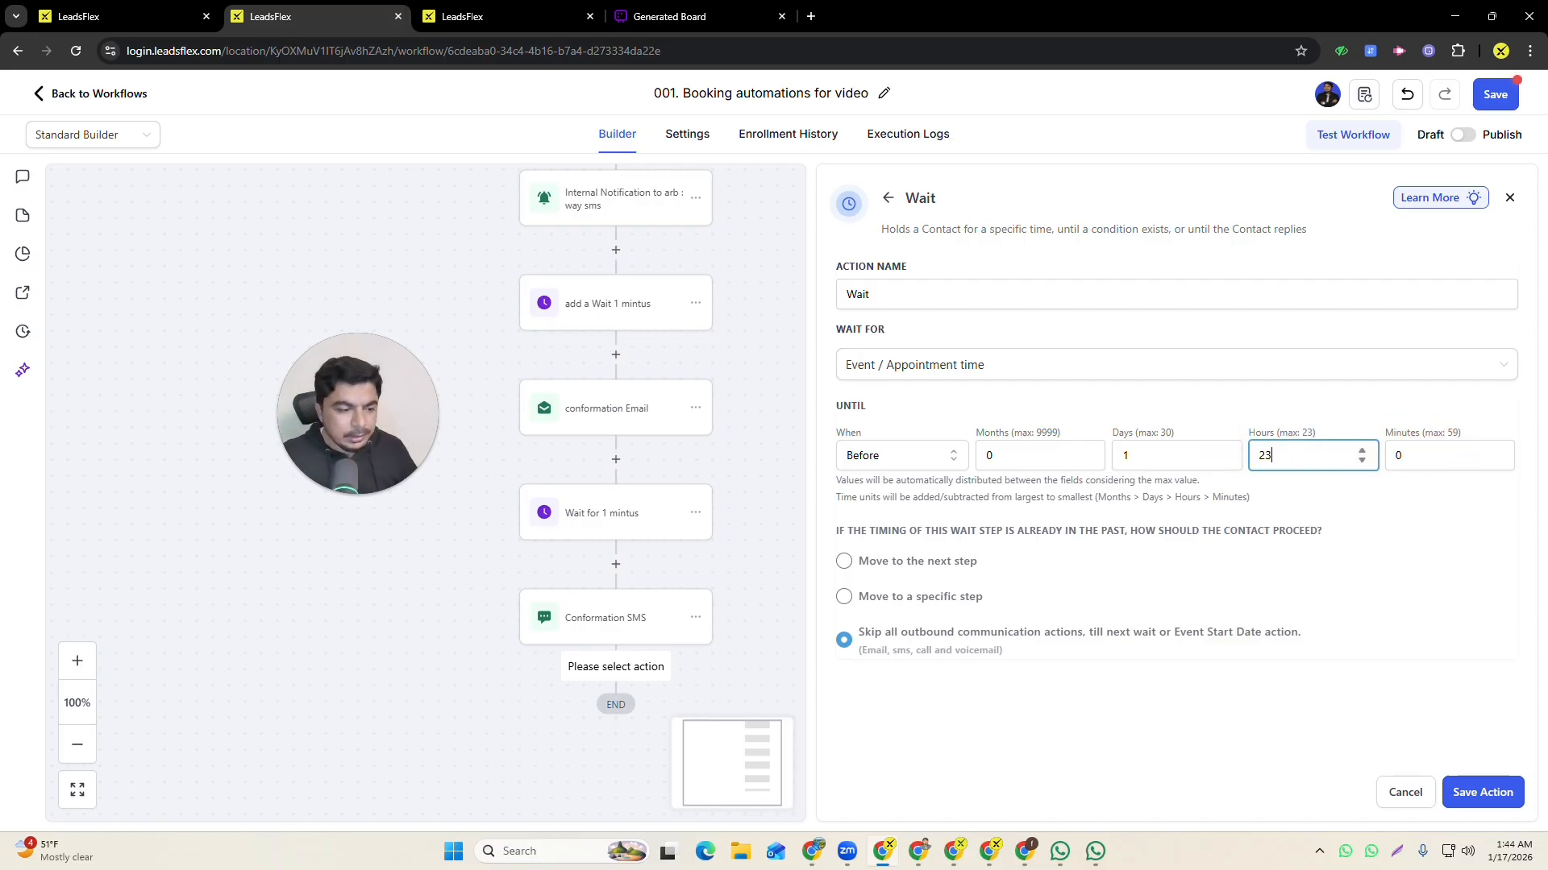
pyautogui.press('Tab')
pyautogui.hotkey('shift', 'Tab')
pyautogui.hotkey('shift', 'Tab')
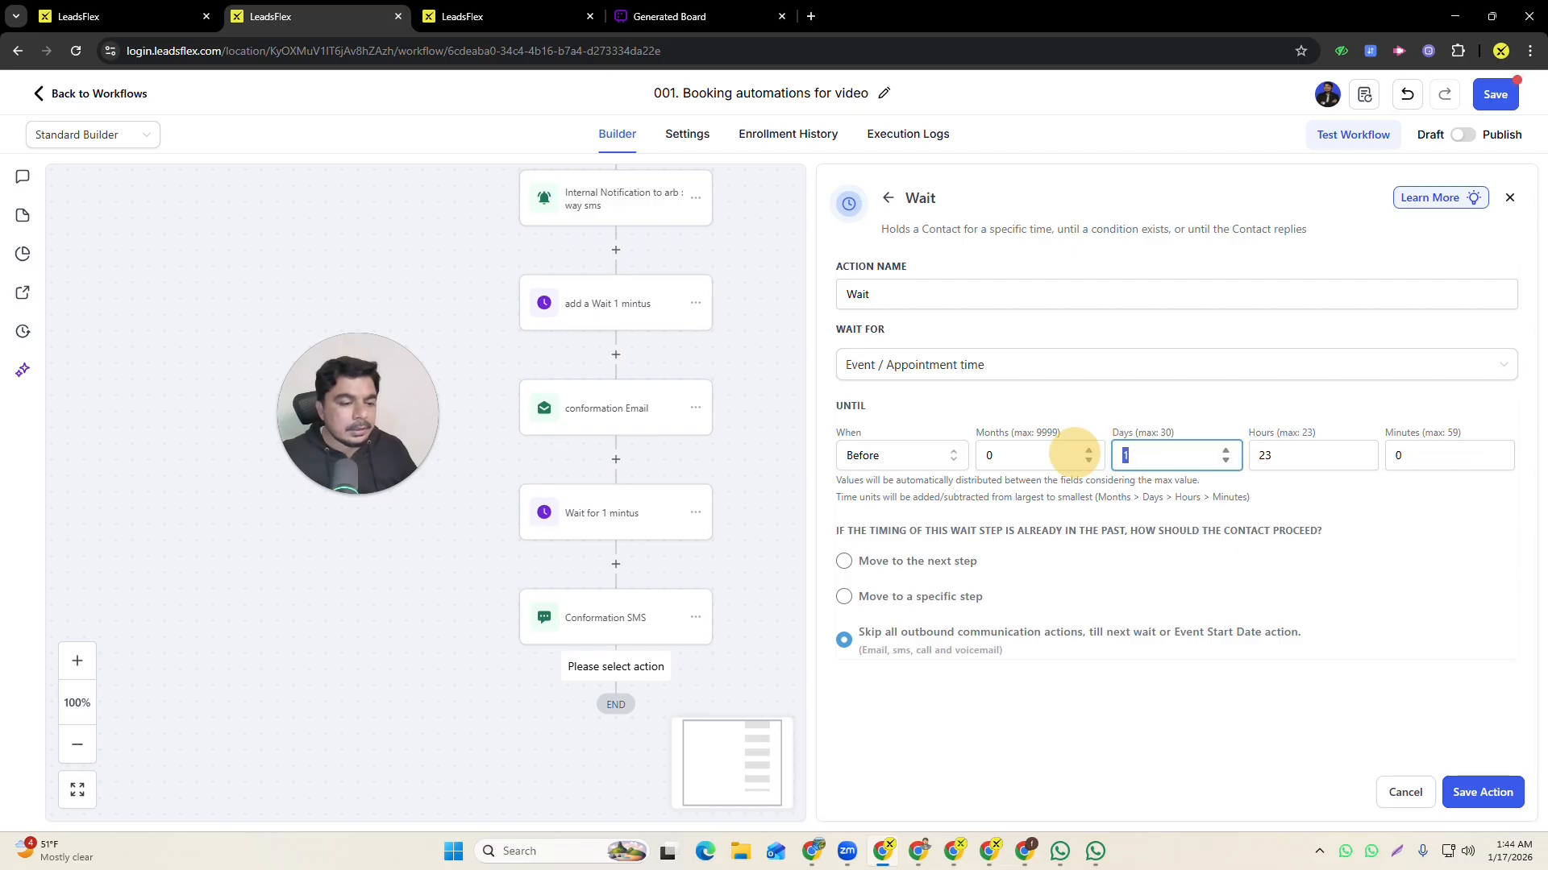
pyautogui.click(1430, 453)
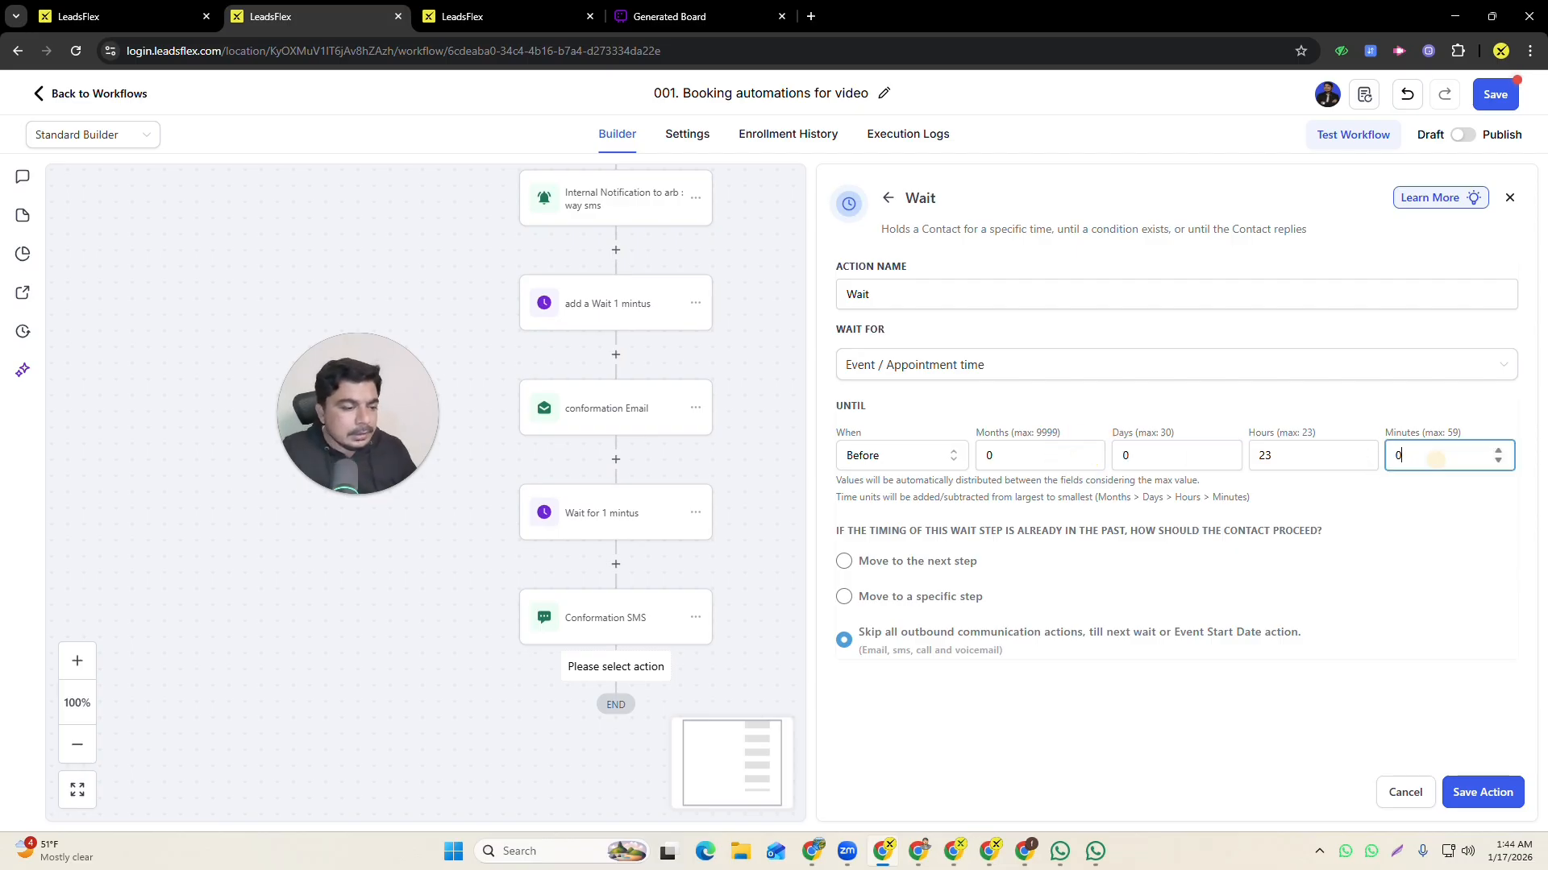
pyautogui.doubleClick(1396, 454)
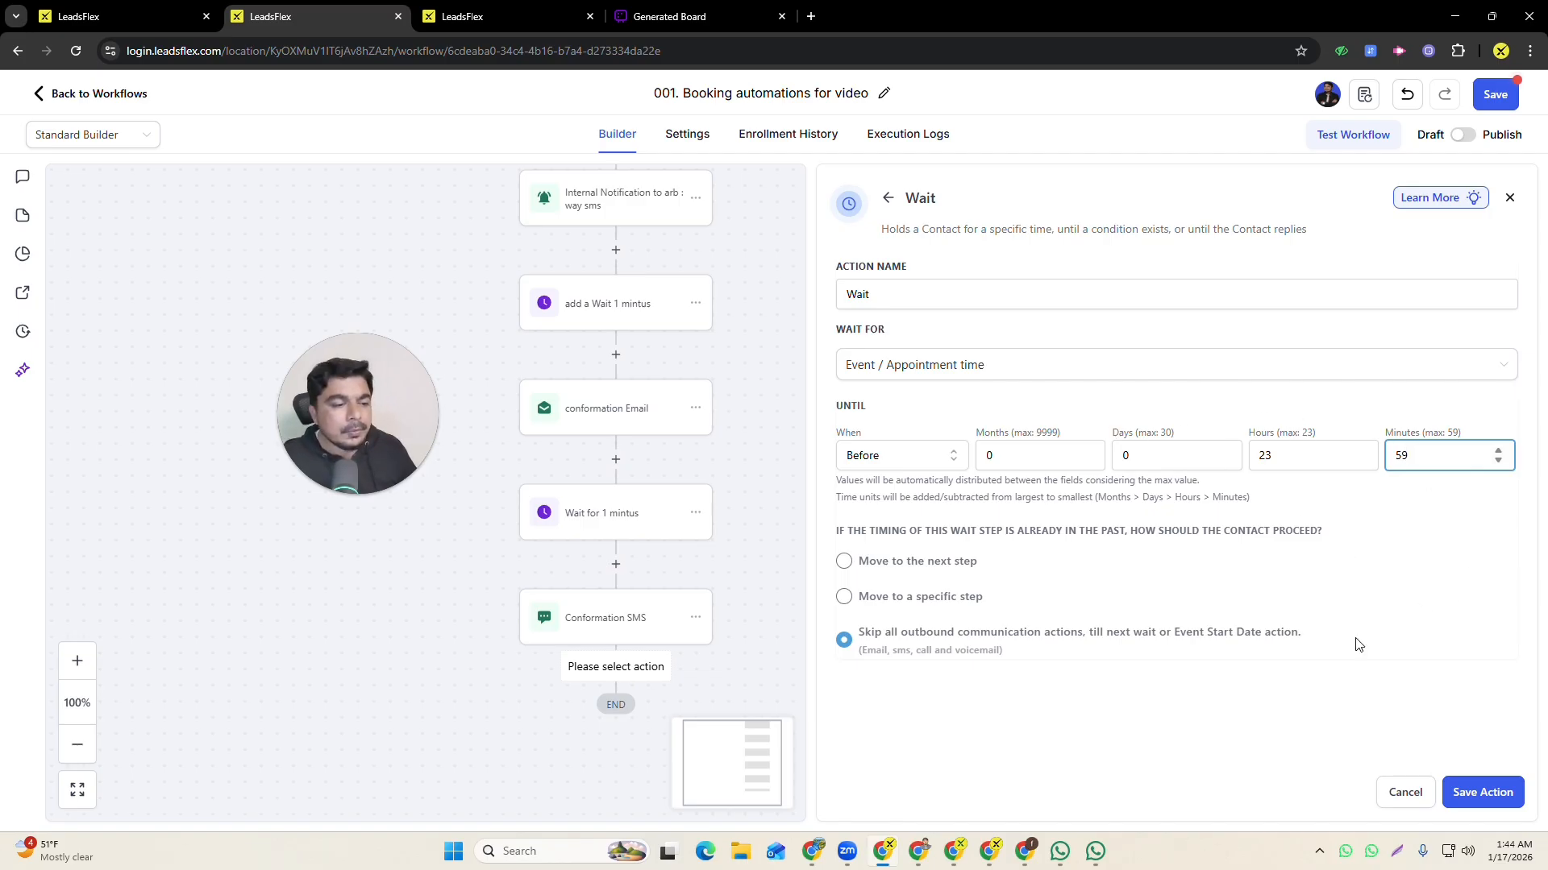
pyautogui.click(1479, 790)
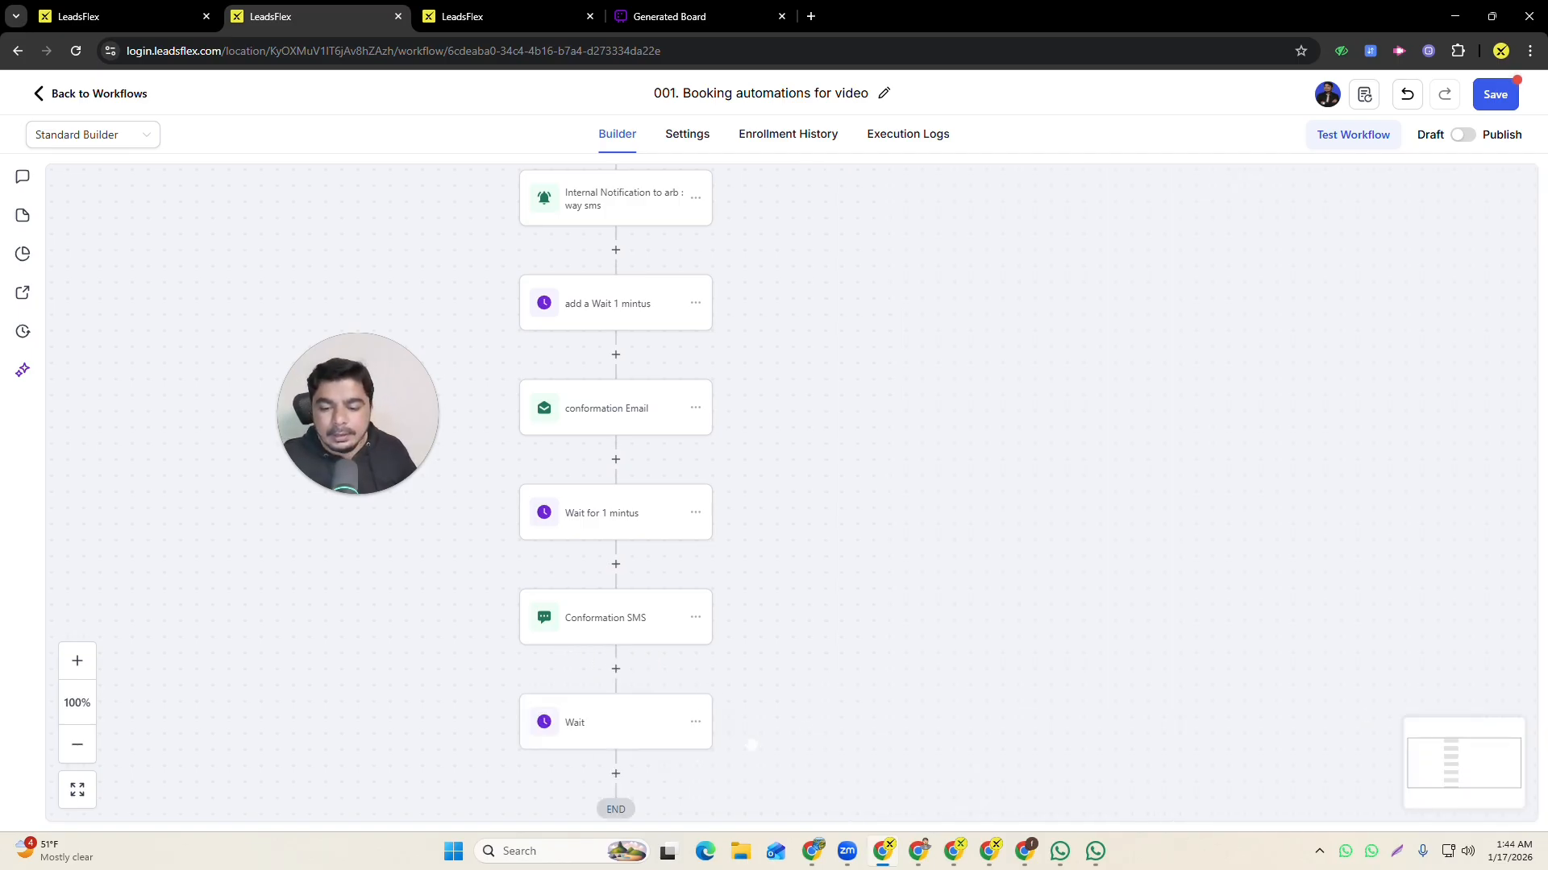
# - Rename the new appointment-time wait as "Wait 24 hours" and save it
pyautogui.moveTo(817, 734); pyautogui.dragTo(798, 529)
pyautogui.click(581, 528)
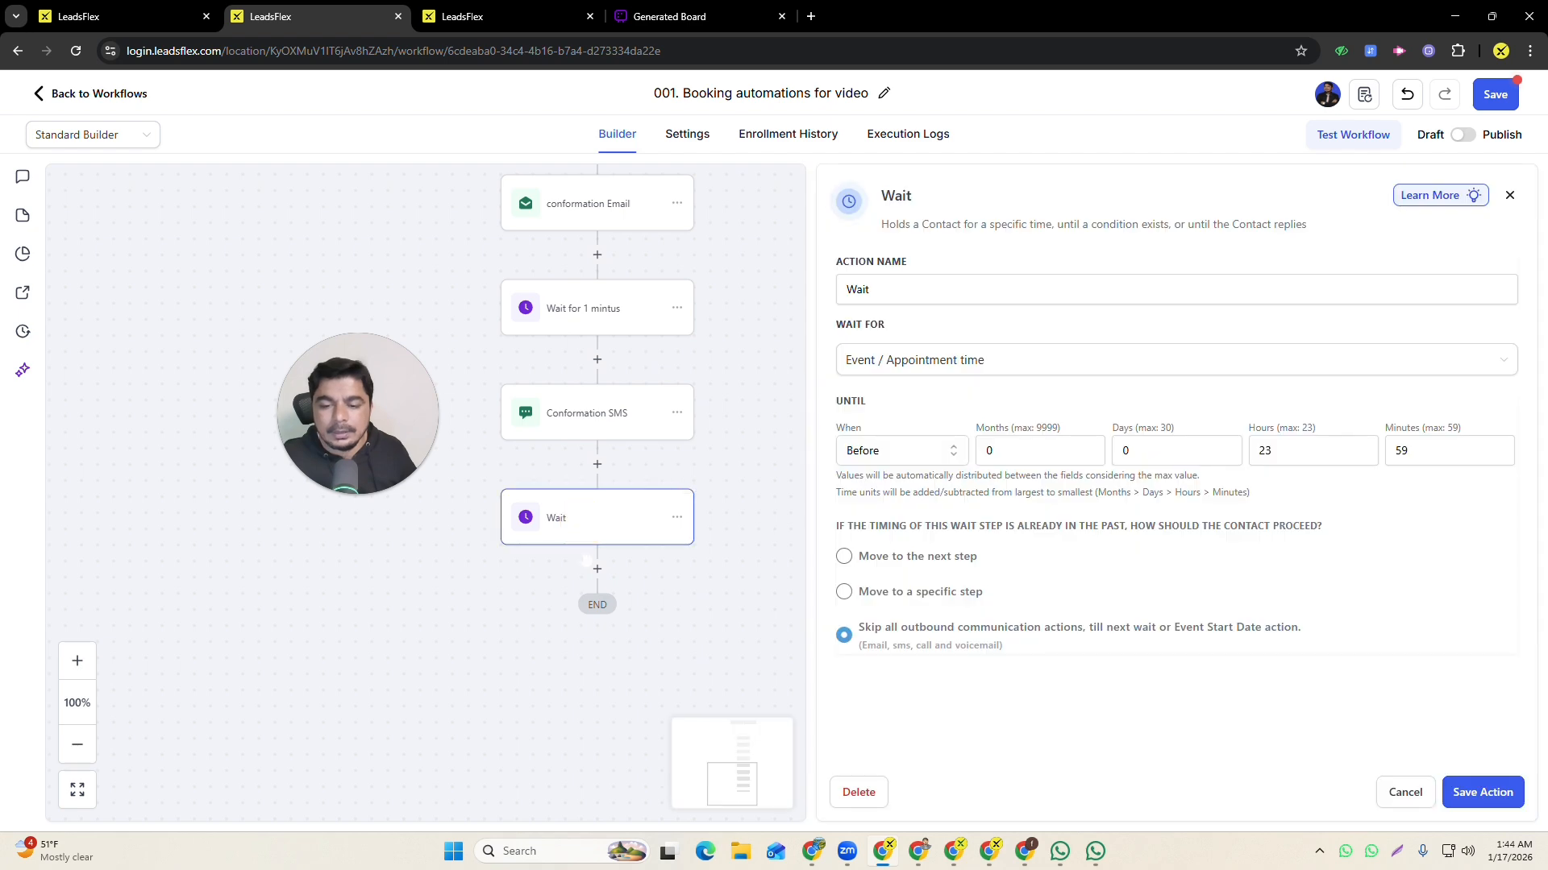
pyautogui.click(905, 290)
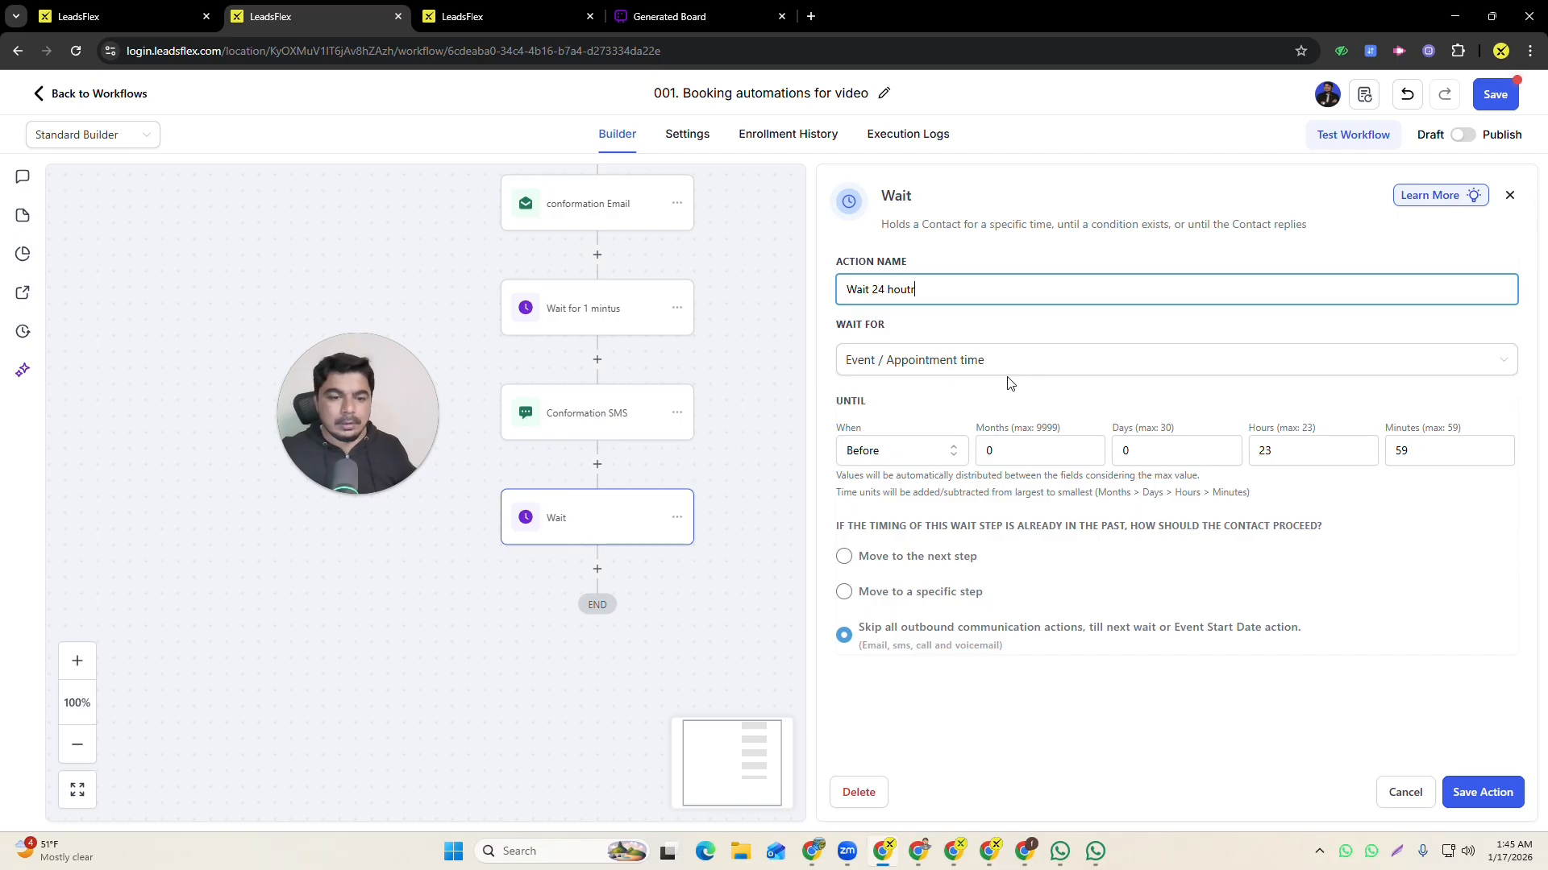
pyautogui.click(1480, 791)
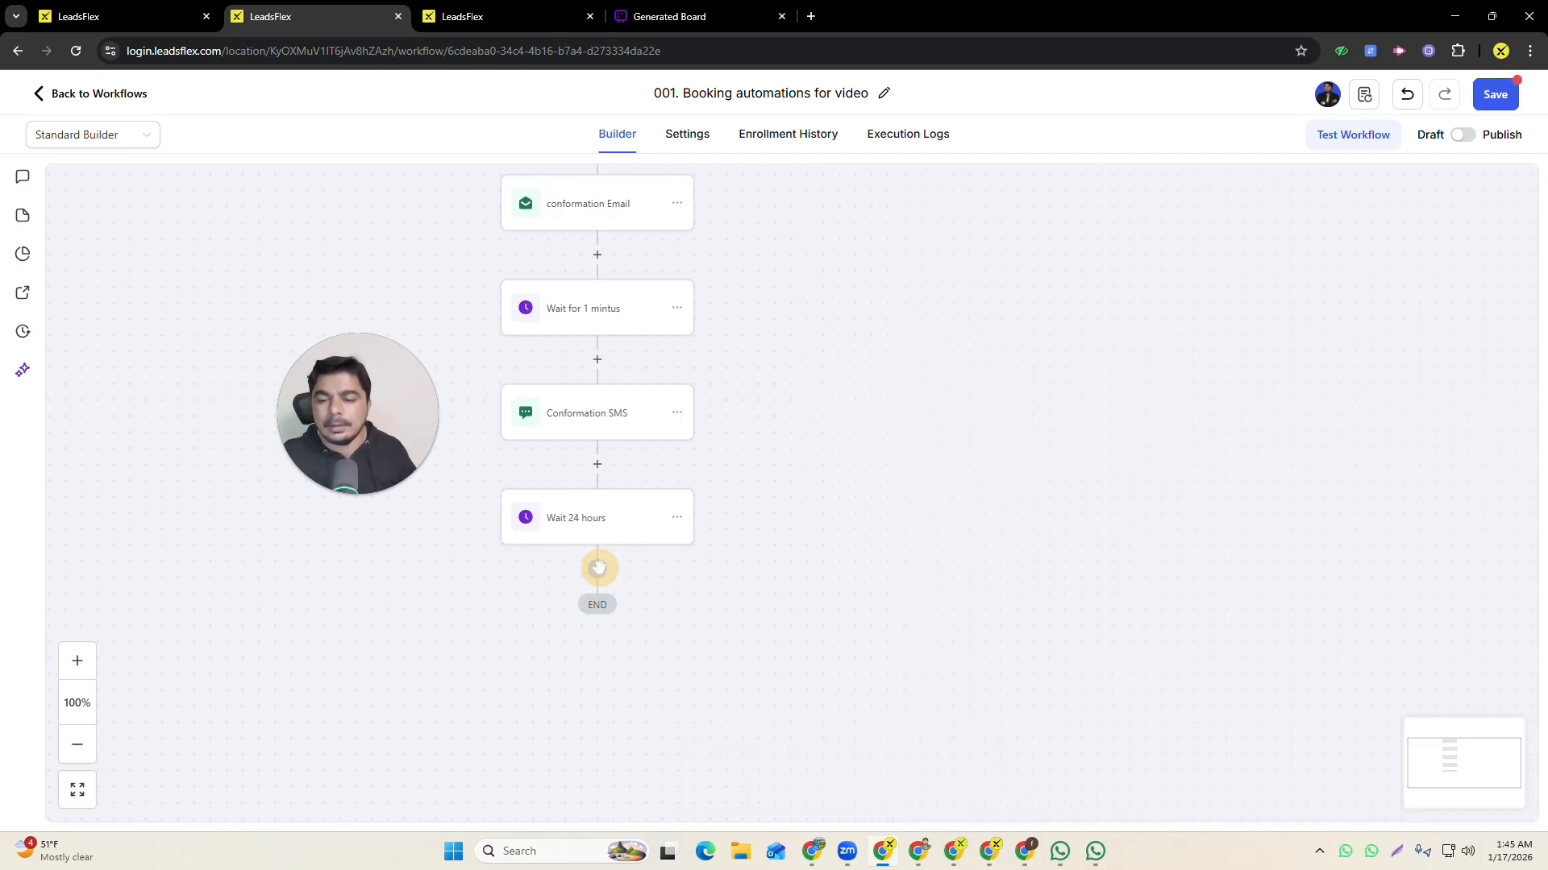
# - Add a Send Email action after the Wait 24 hours step
pyautogui.click(599, 567)
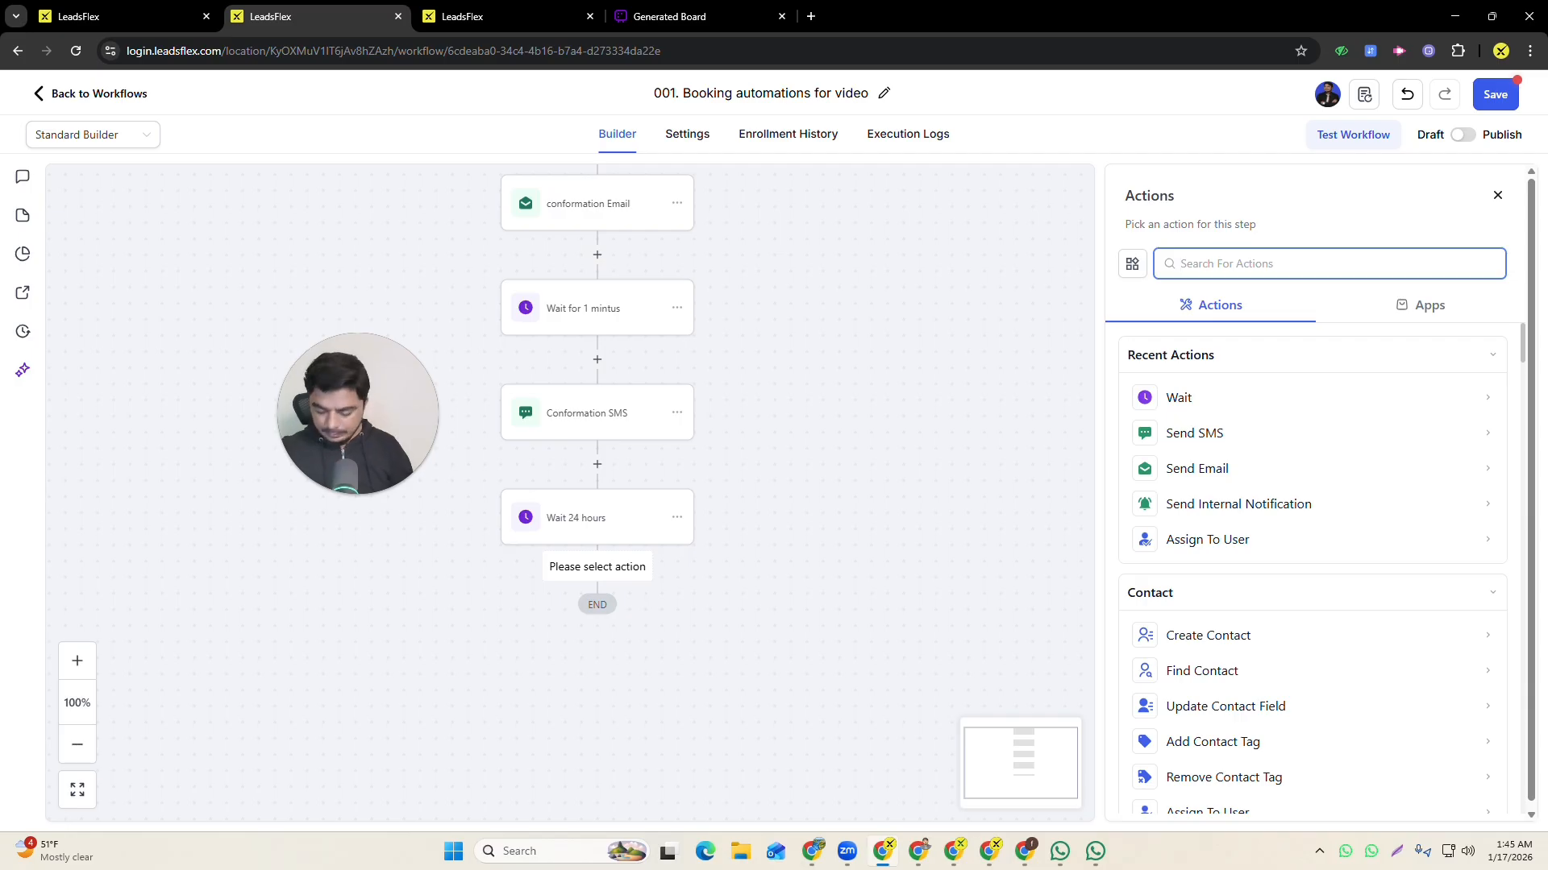
pyautogui.write('sen')
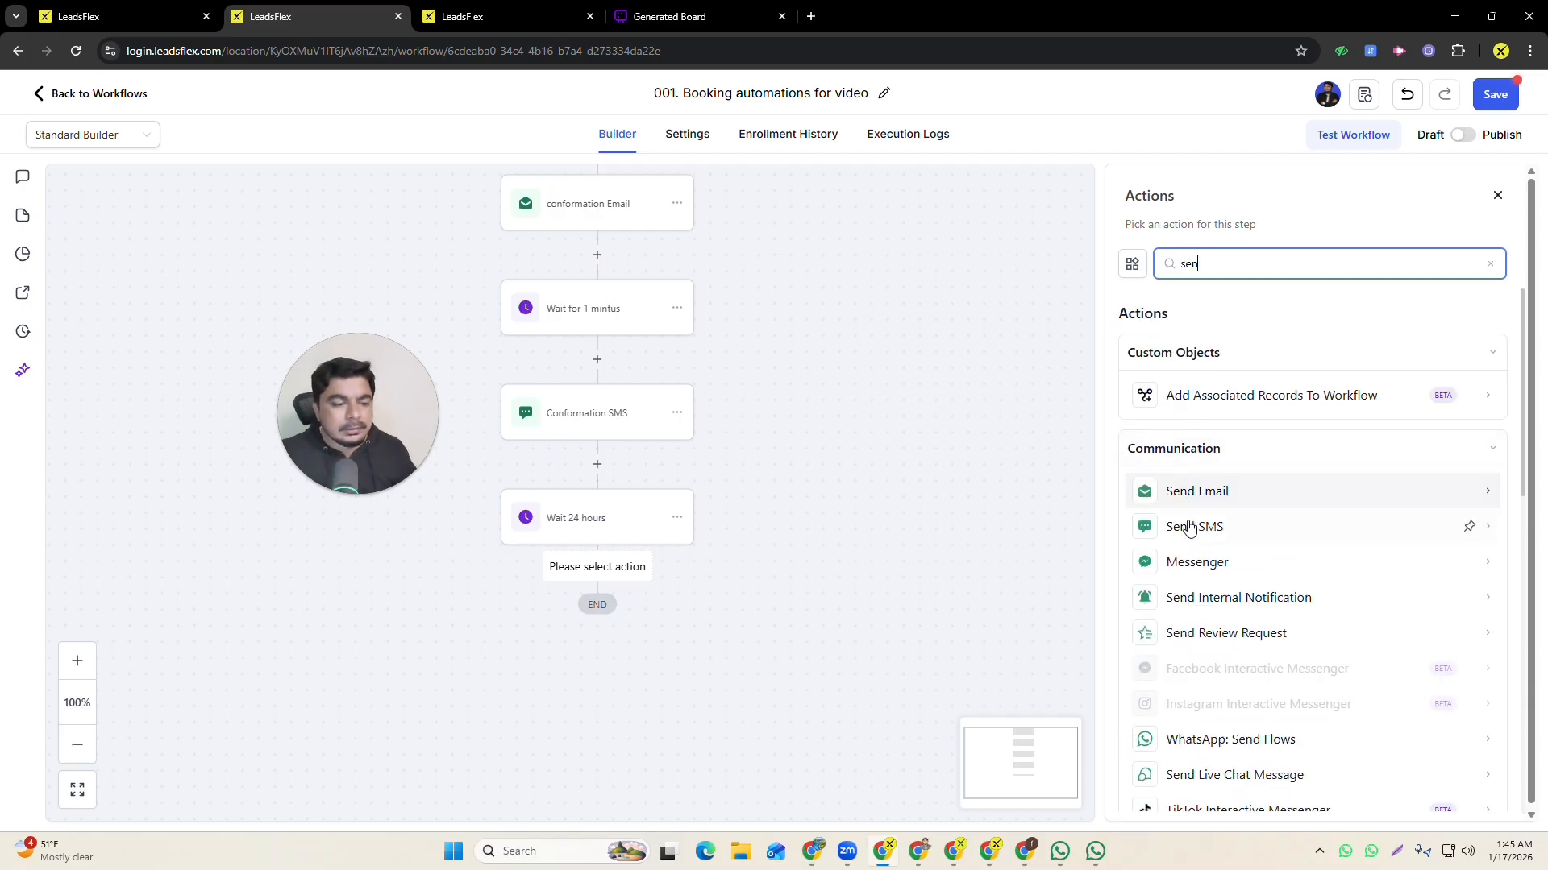
pyautogui.click(1179, 493)
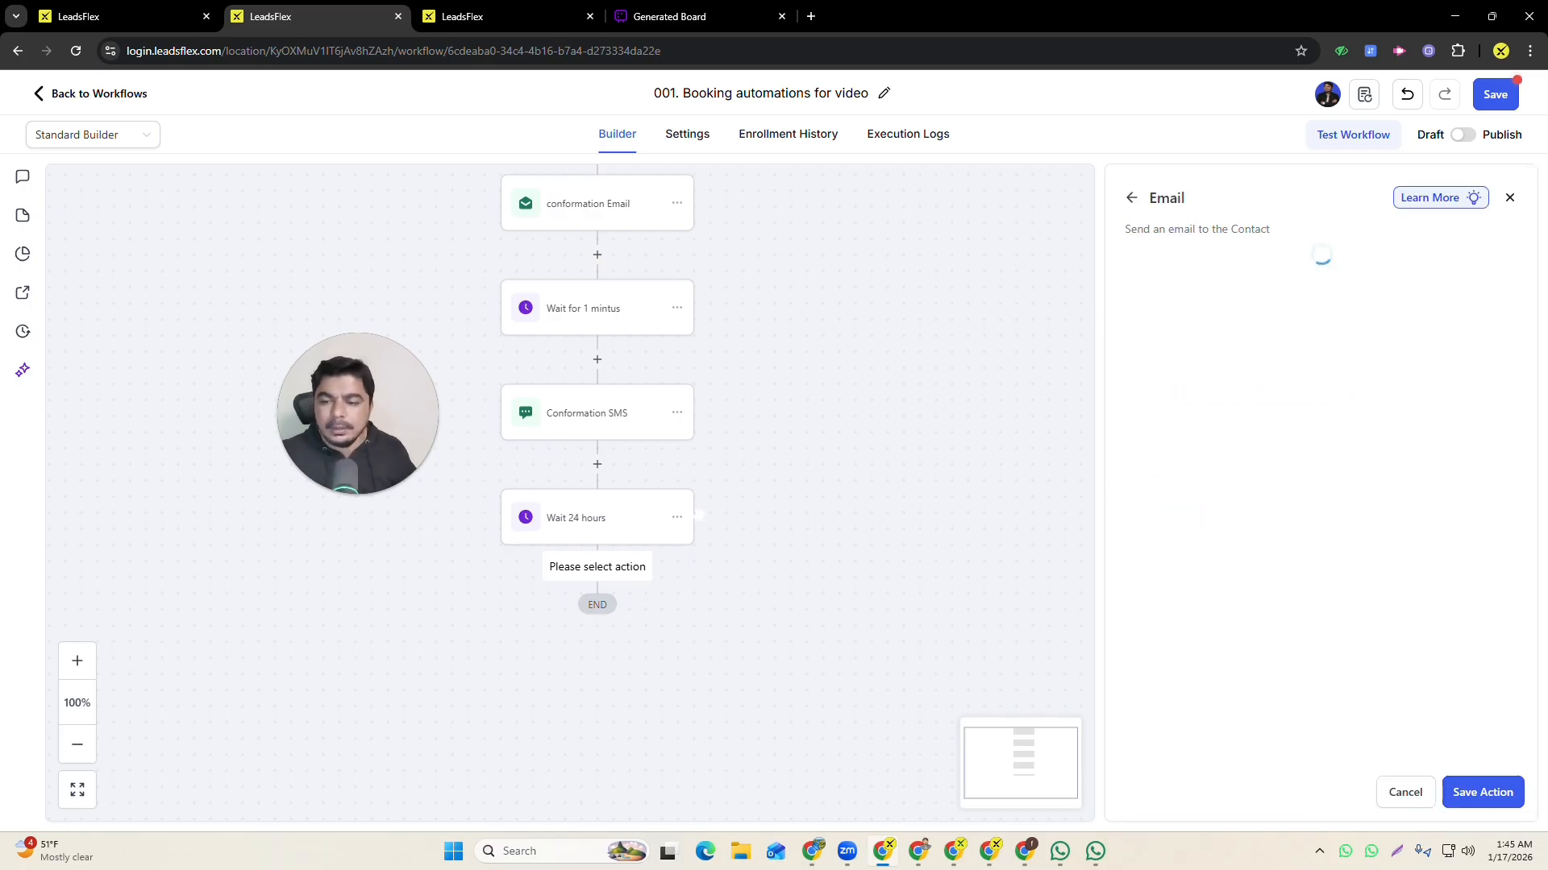
# - Set the email's From Name to {{user.name}} and fill in the company's info address as From Email
pyautogui.click(1226, 391)
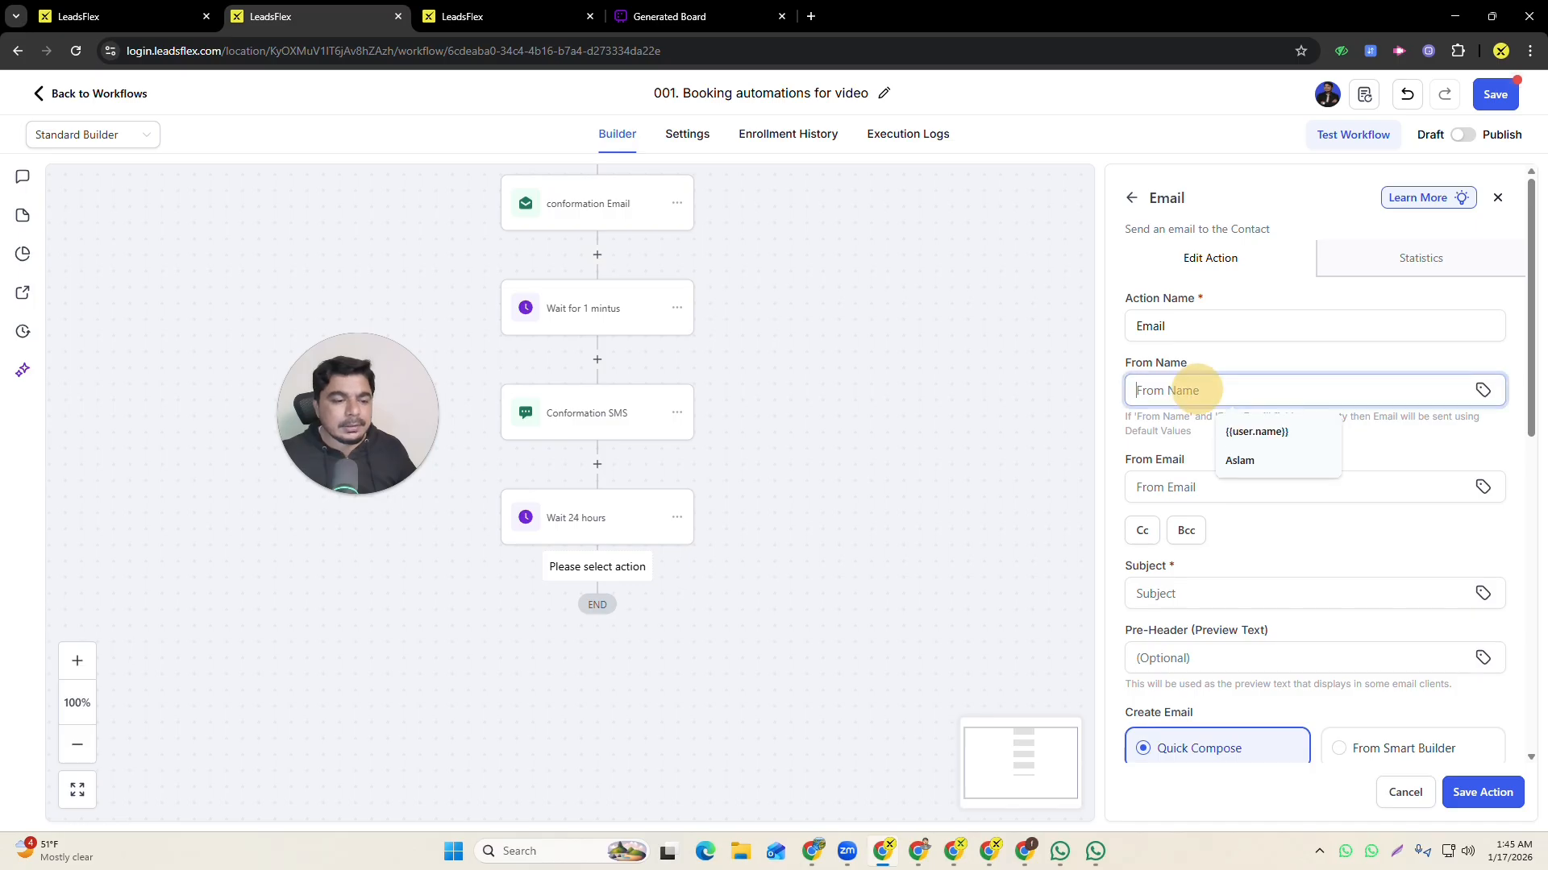
pyautogui.click(1245, 435)
pyautogui.click(1165, 487)
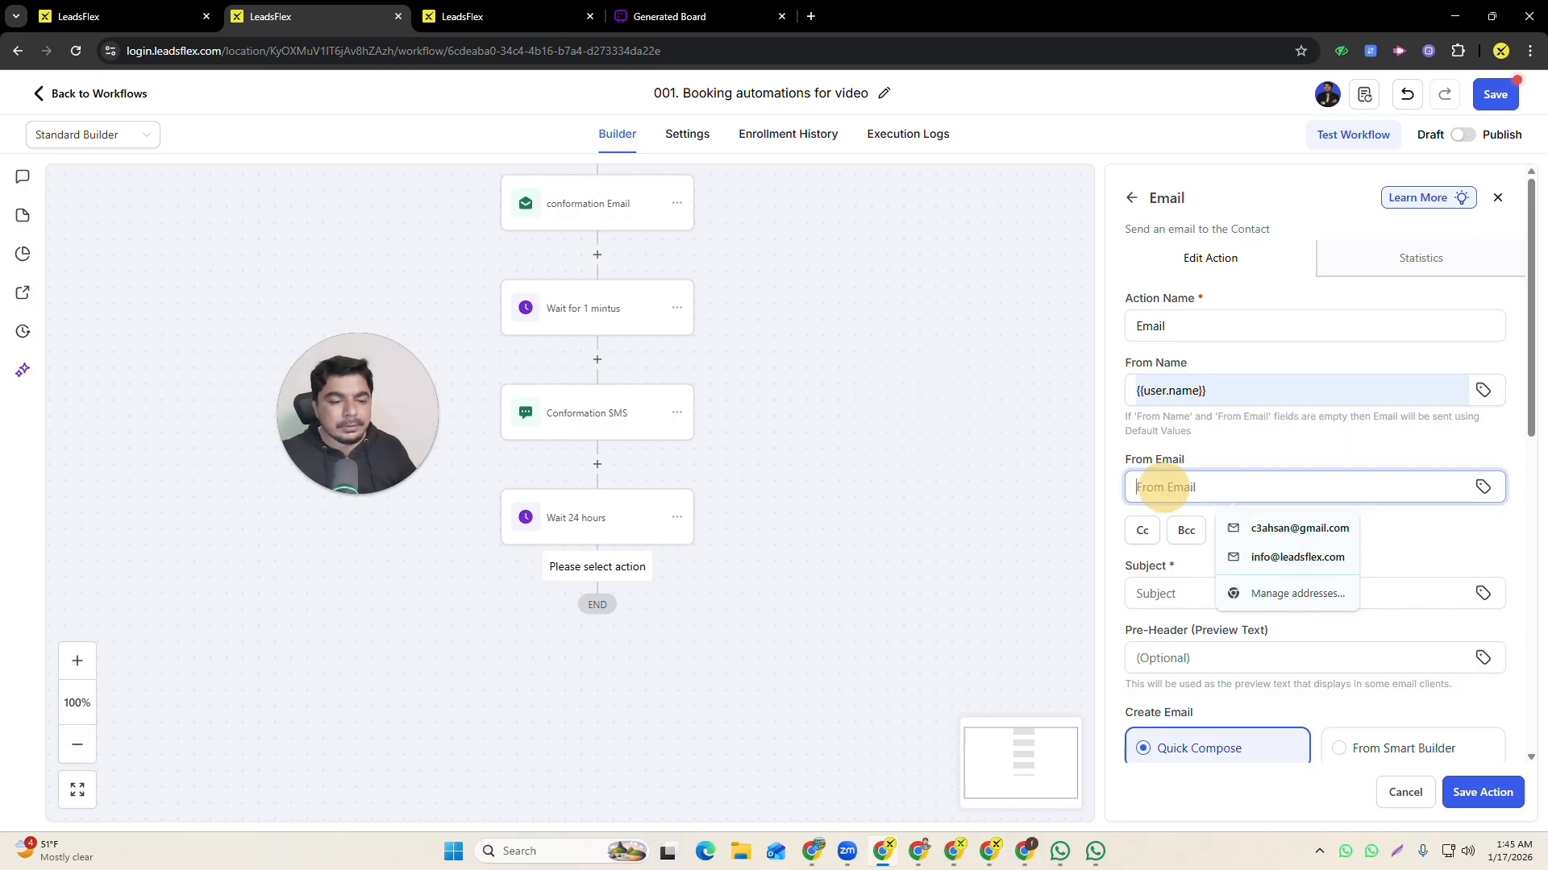
pyautogui.click(1271, 534)
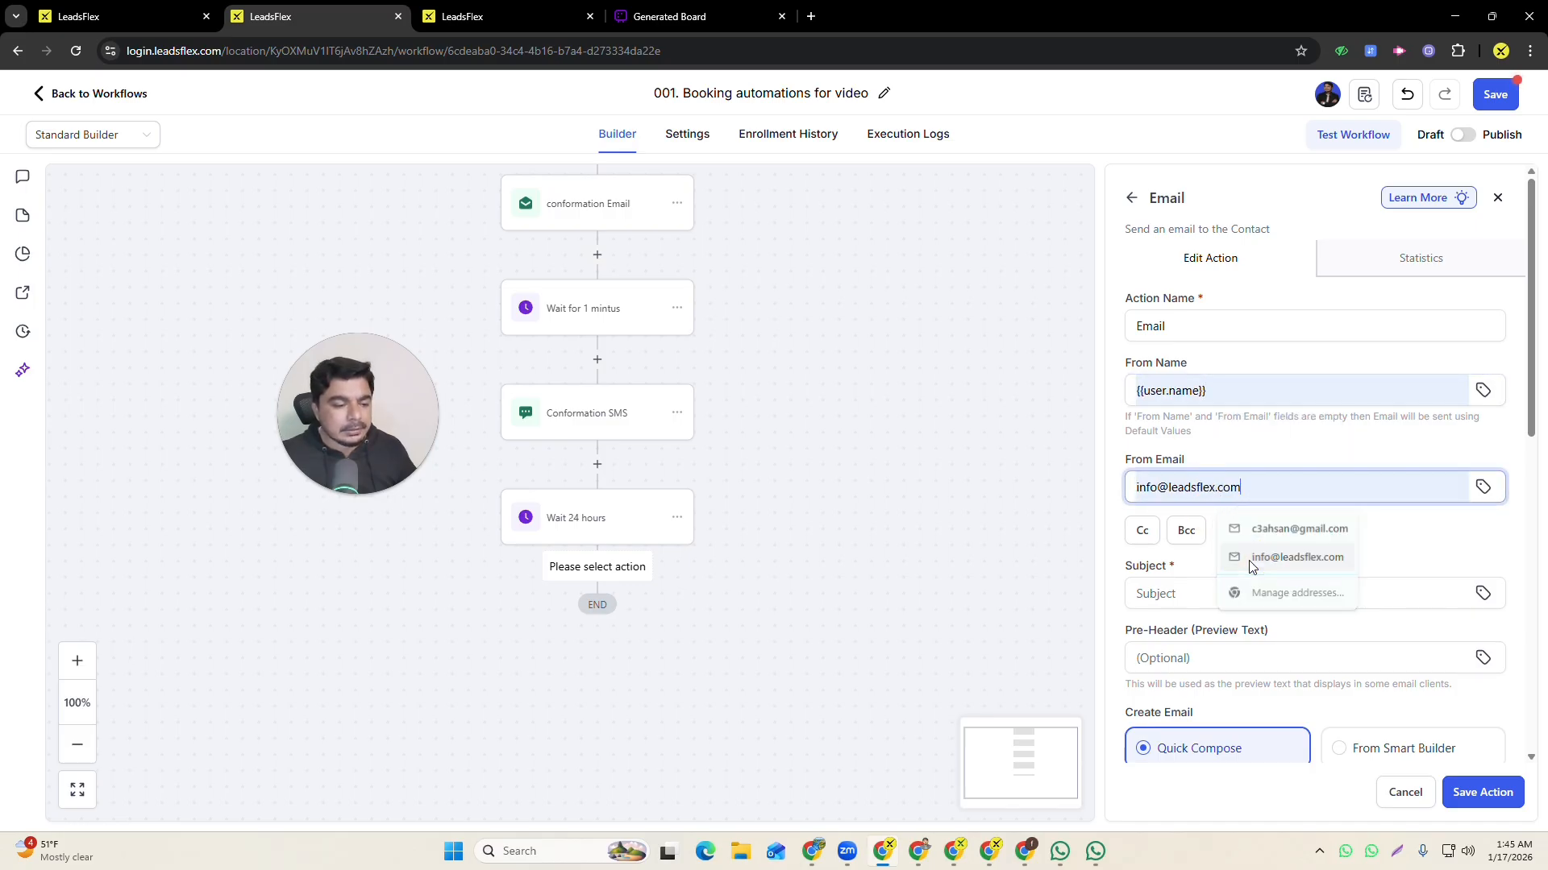
pyautogui.click(1250, 559)
# - Give the email the subject "Test for now" and the message "test", and save the action
pyautogui.scroll(-2, 1221, 541)
pyautogui.click(1209, 432)
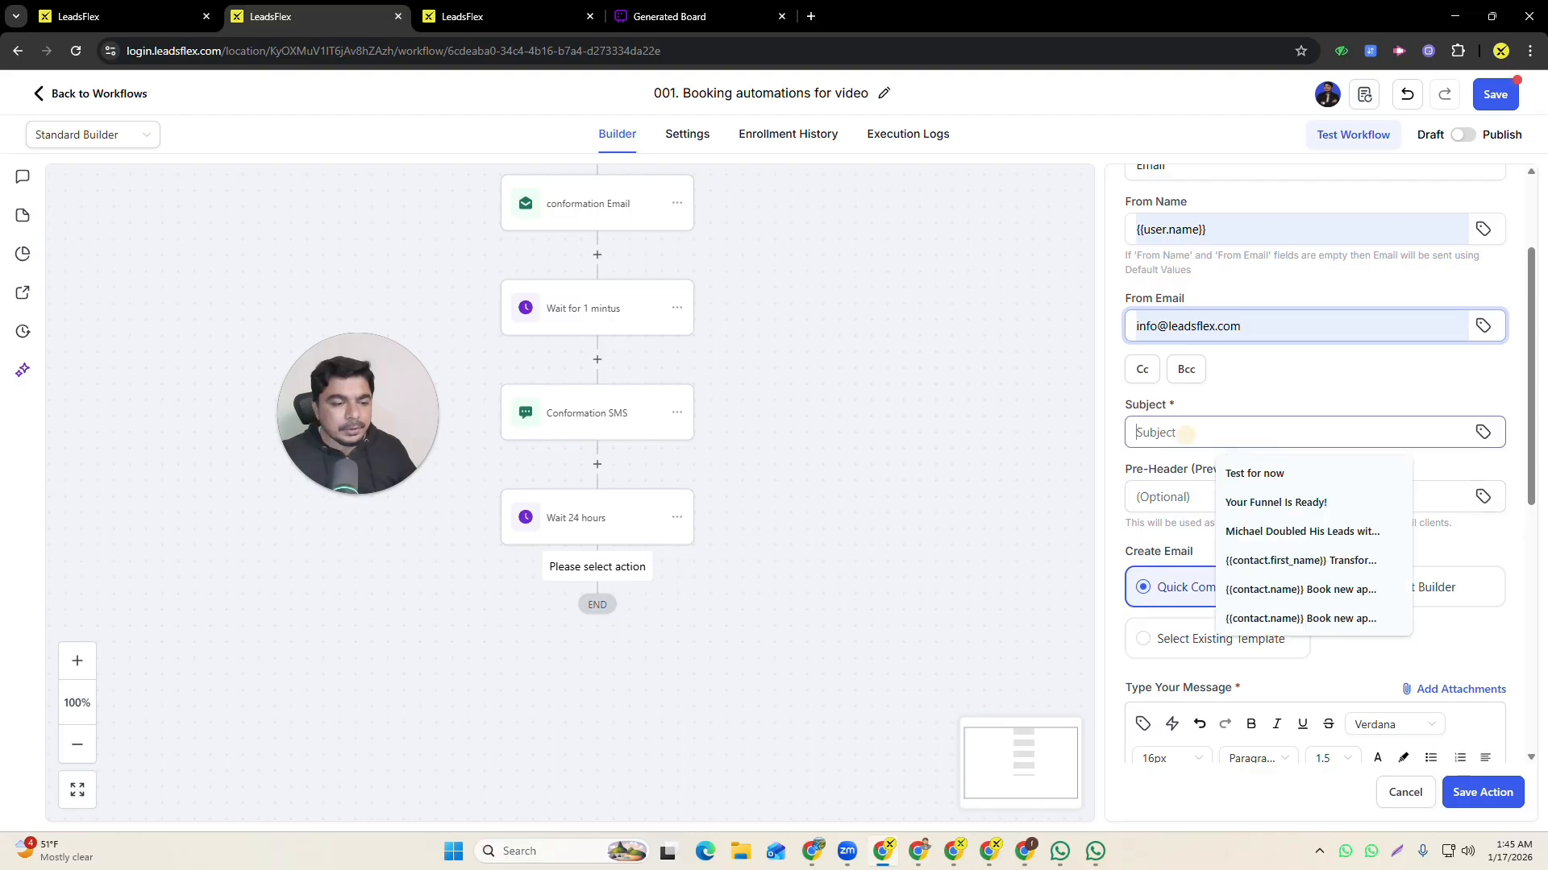
pyautogui.click(1188, 470)
pyautogui.scroll(-4, 1289, 483)
pyautogui.click(1209, 564)
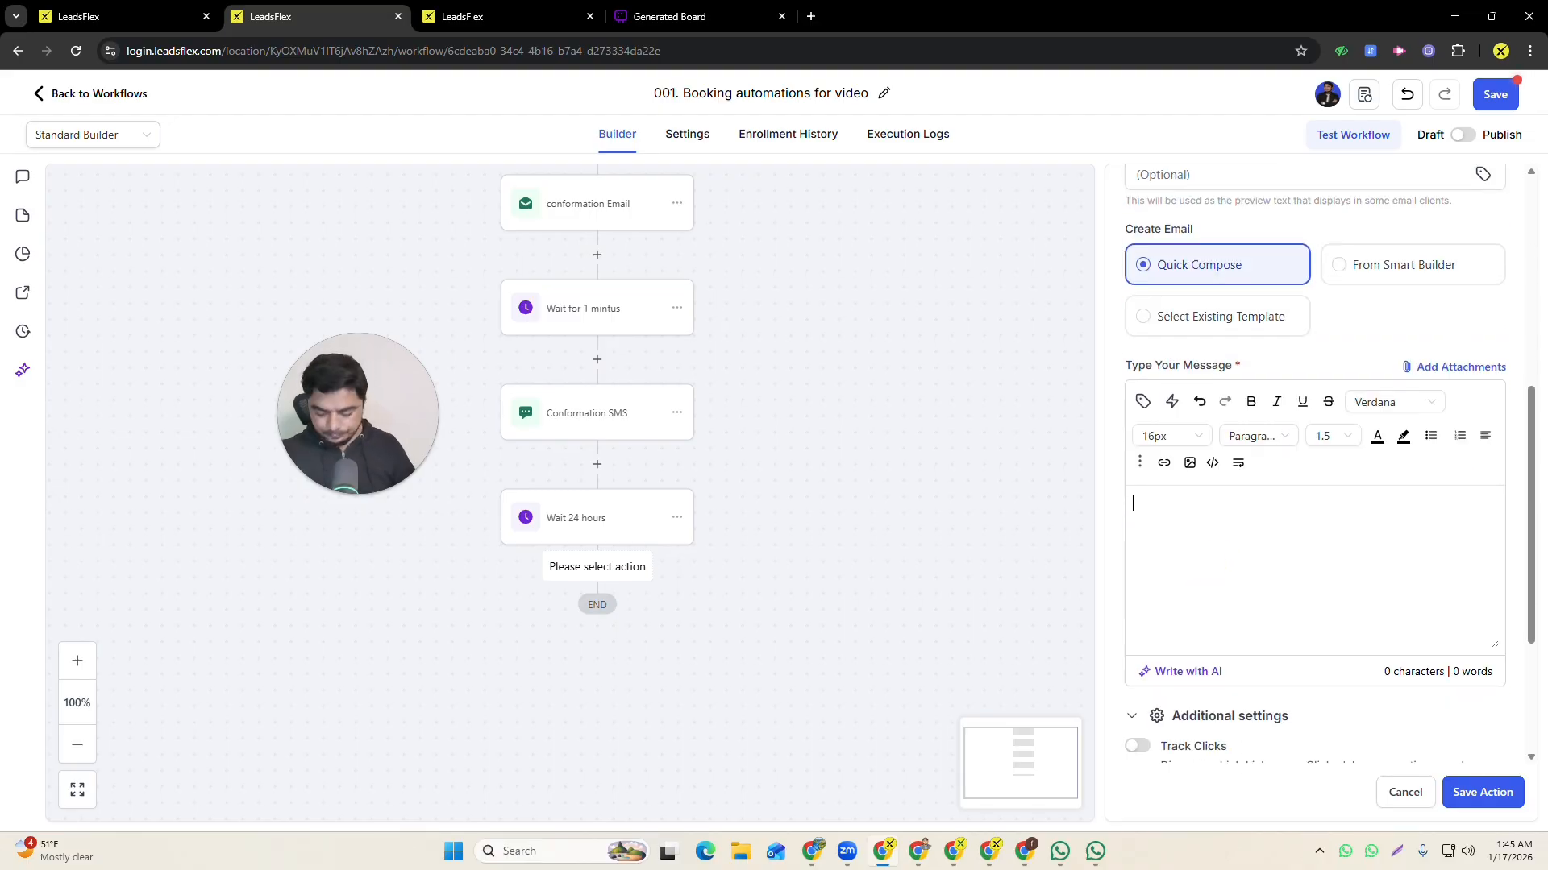
pyautogui.write('test')
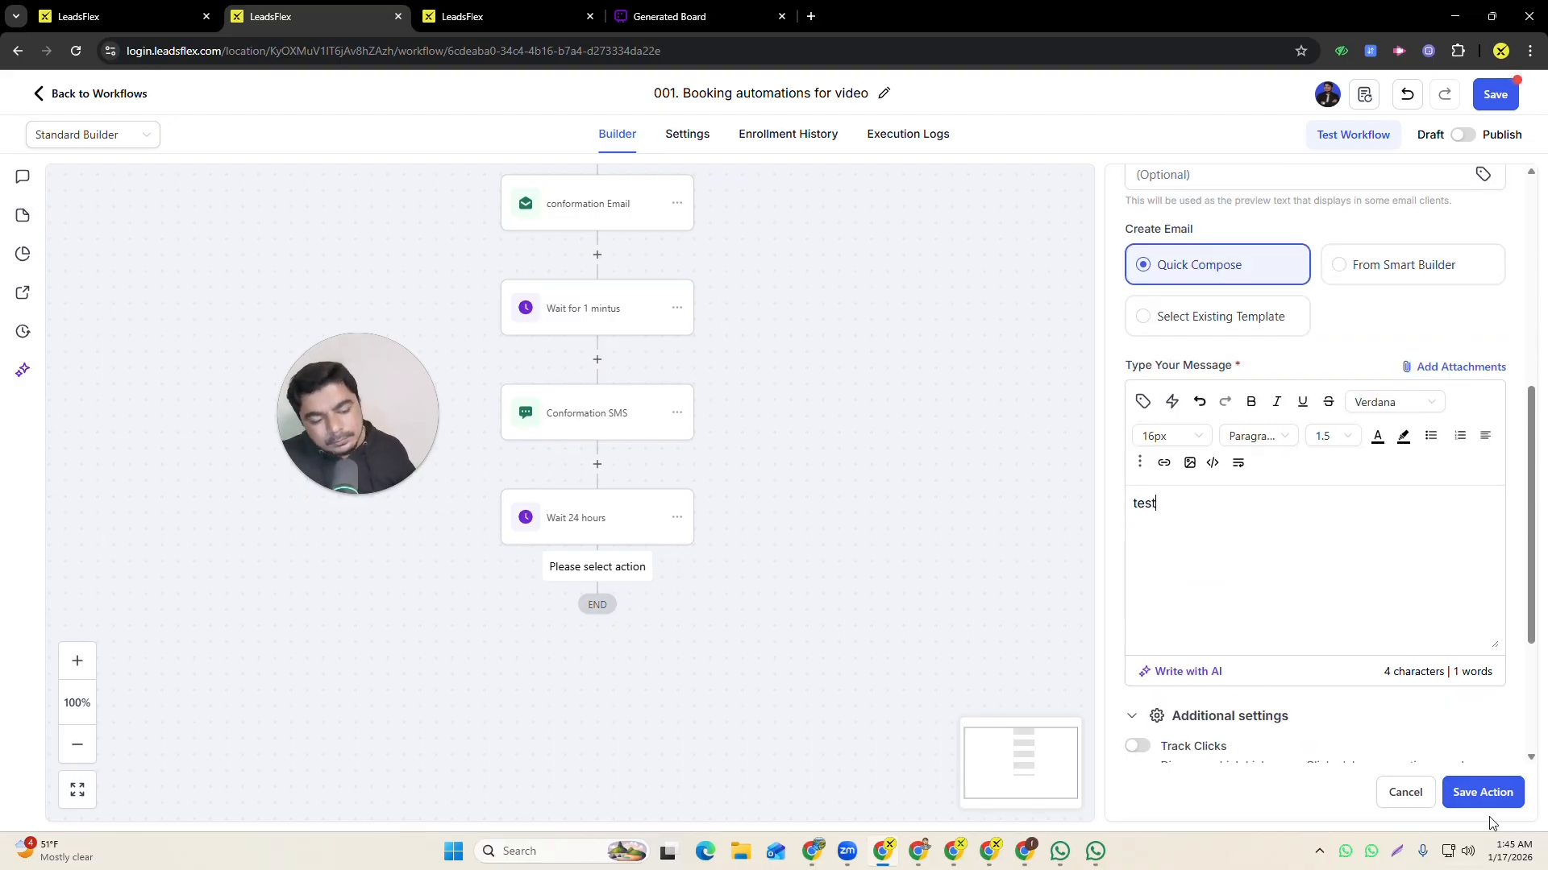
pyautogui.click(1482, 792)
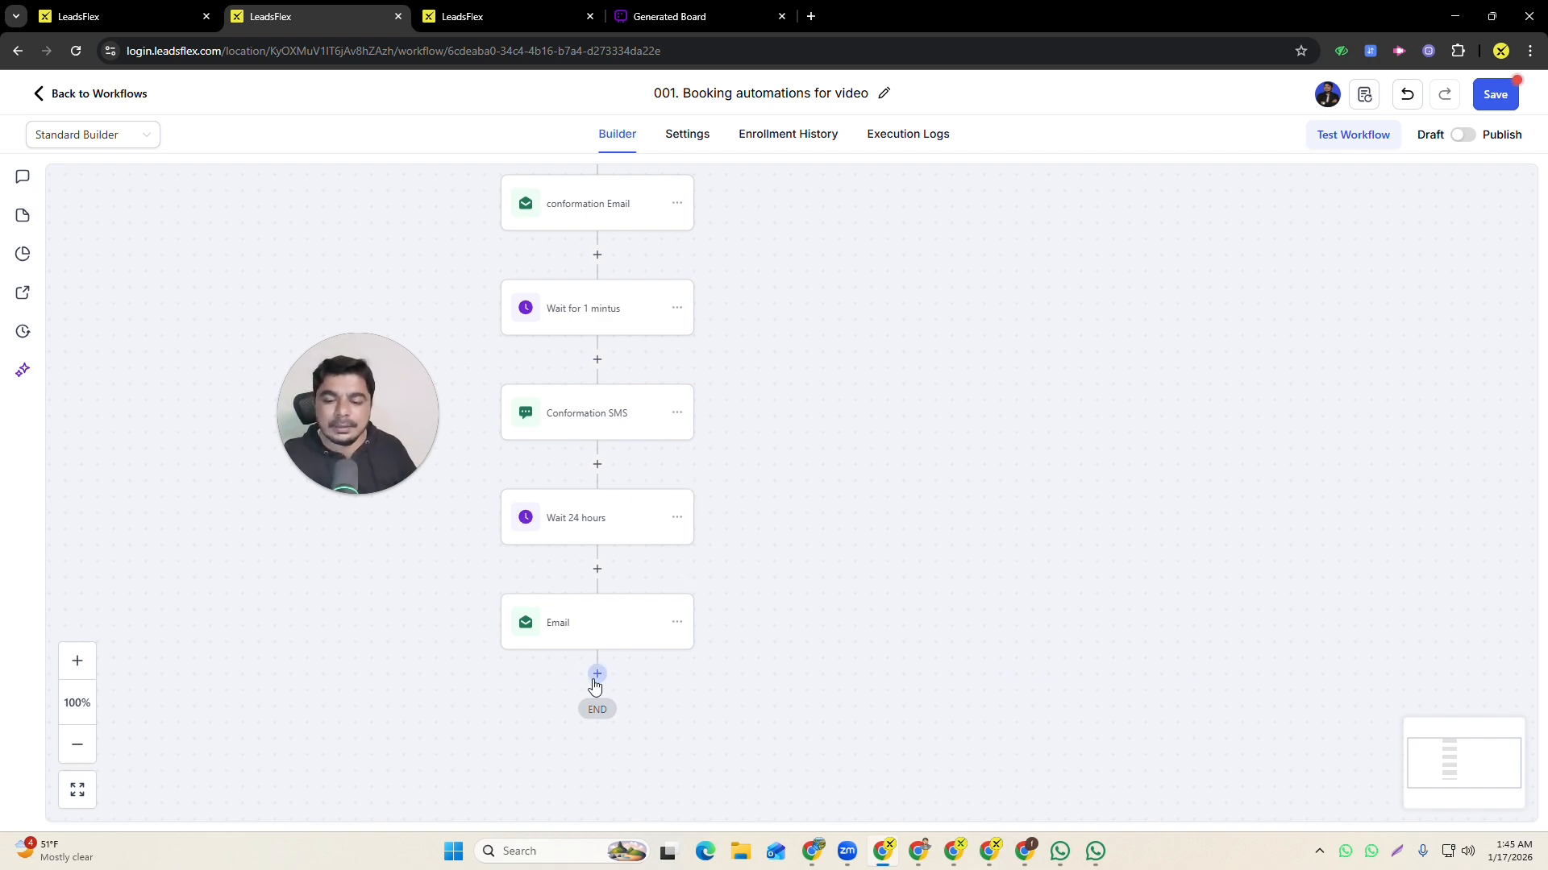
# - Save the booking workflow and return to the workflow list
pyautogui.click(1491, 97)
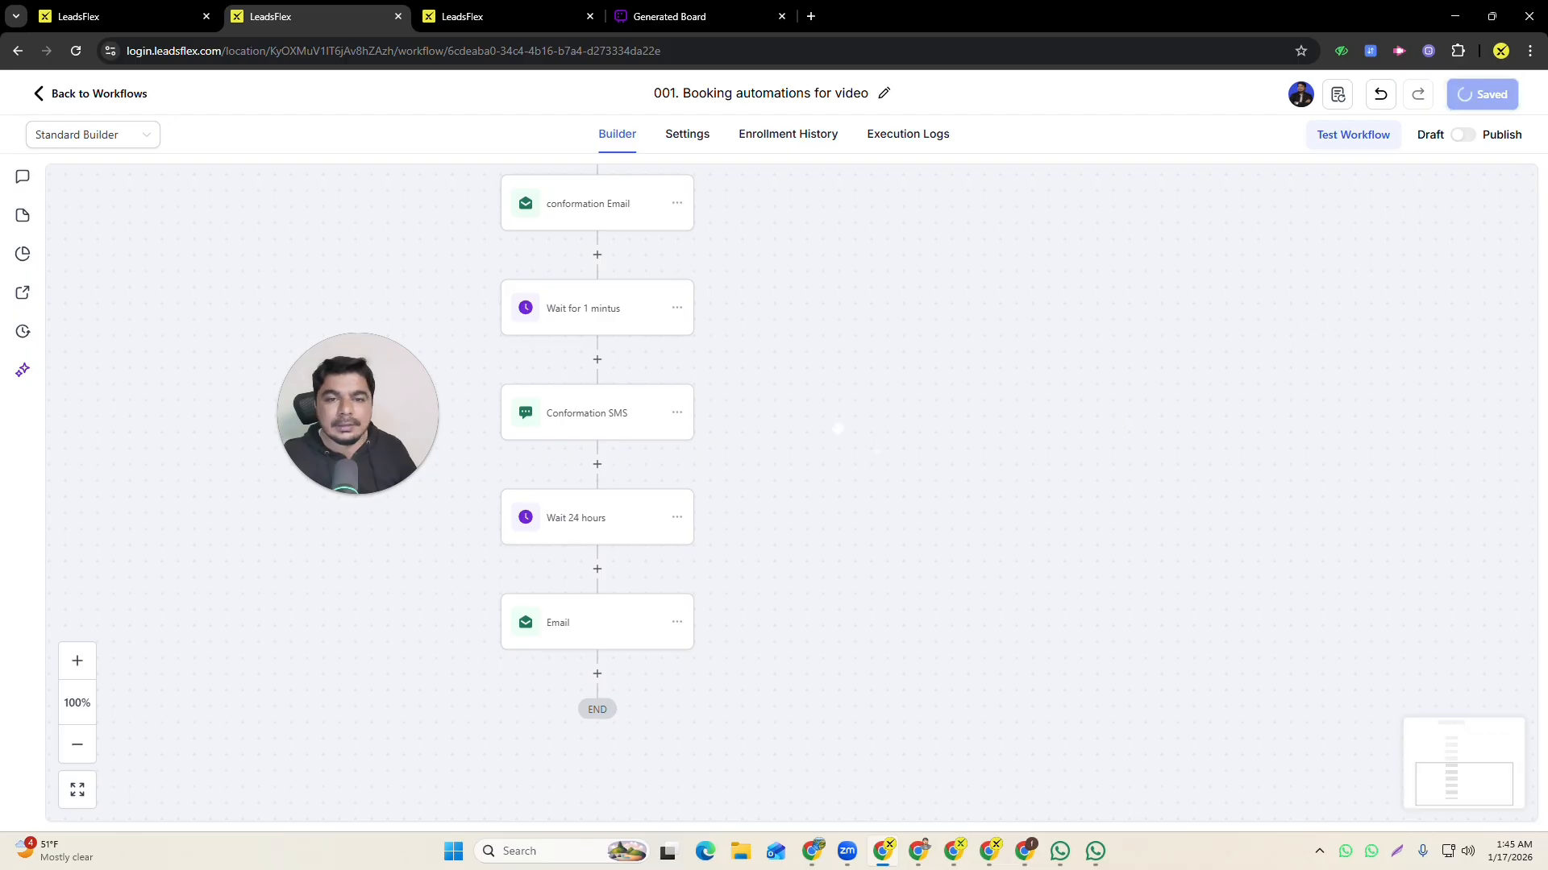
pyautogui.scroll(6, 838, 431)
pyautogui.scroll(2, 818, 411)
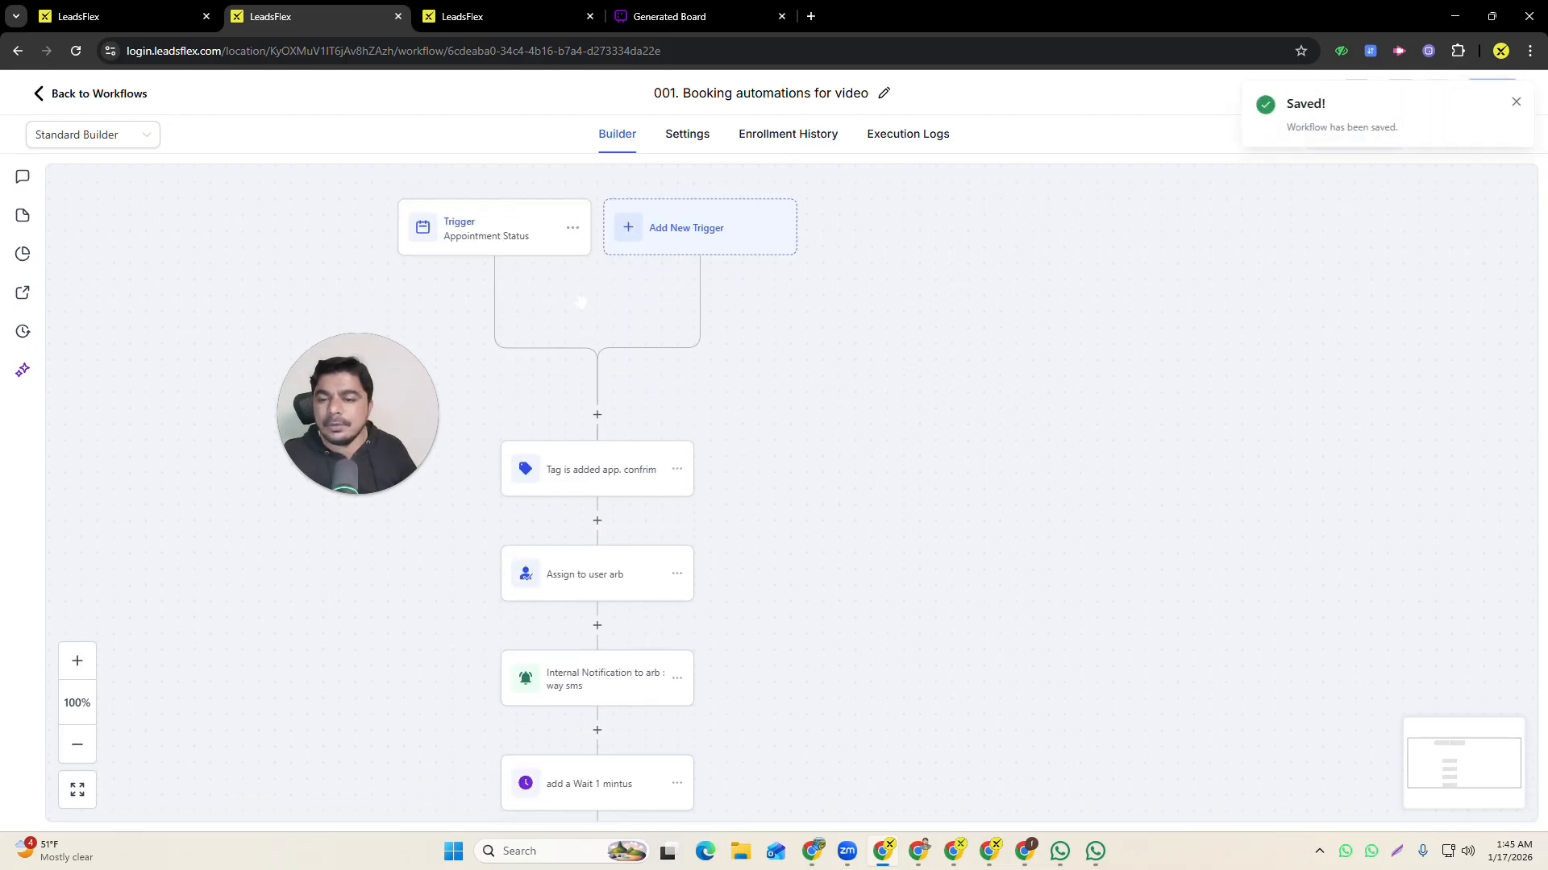
pyautogui.click(44, 97)
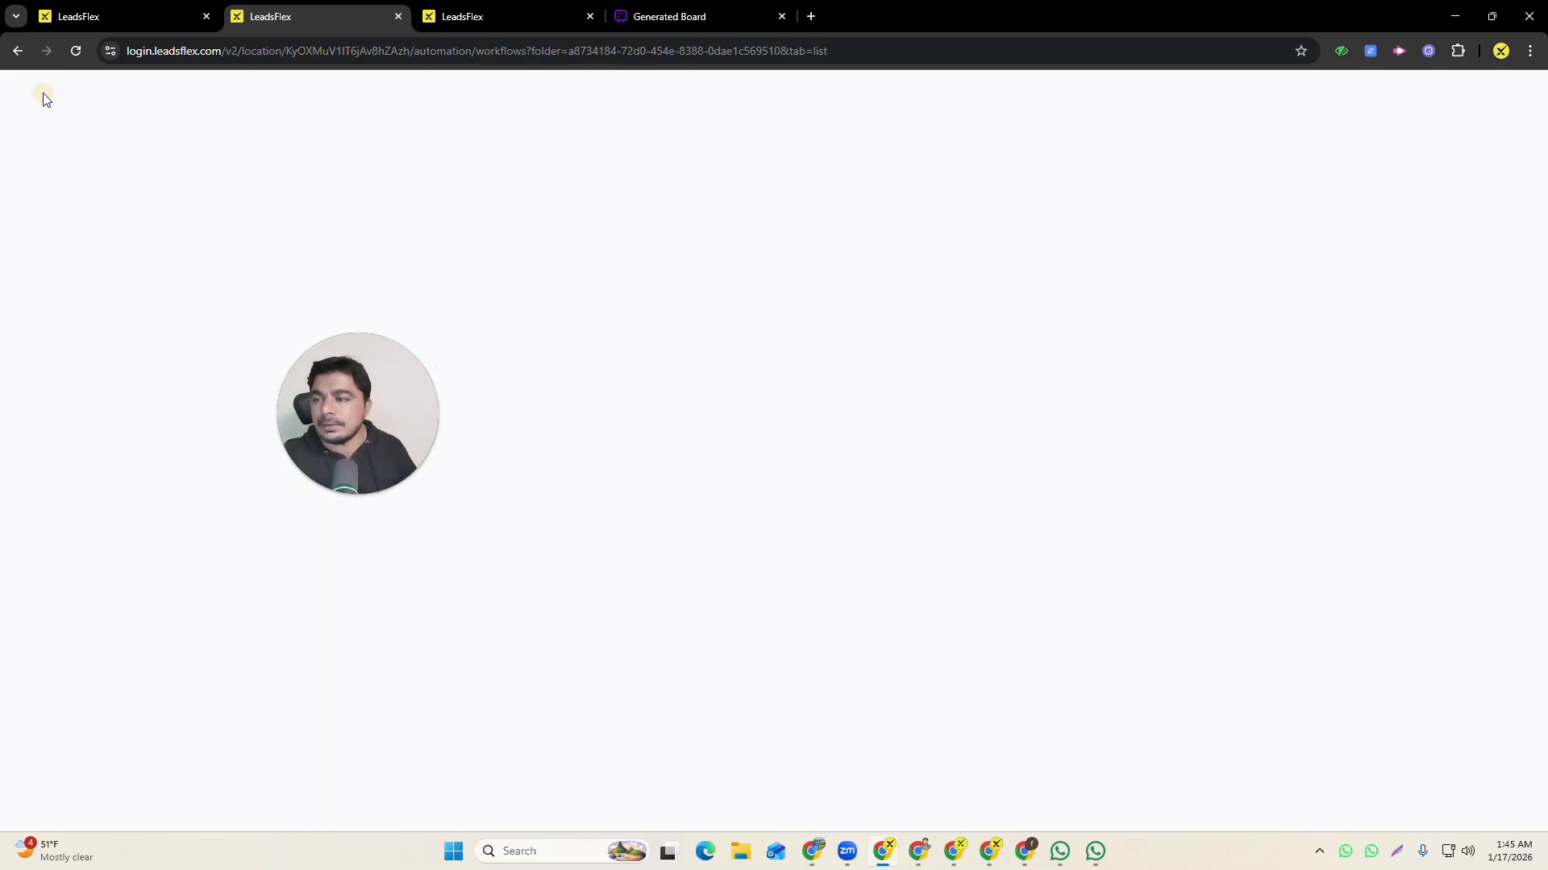
pyautogui.moveTo(367, 389); pyautogui.dragTo(269, 295)
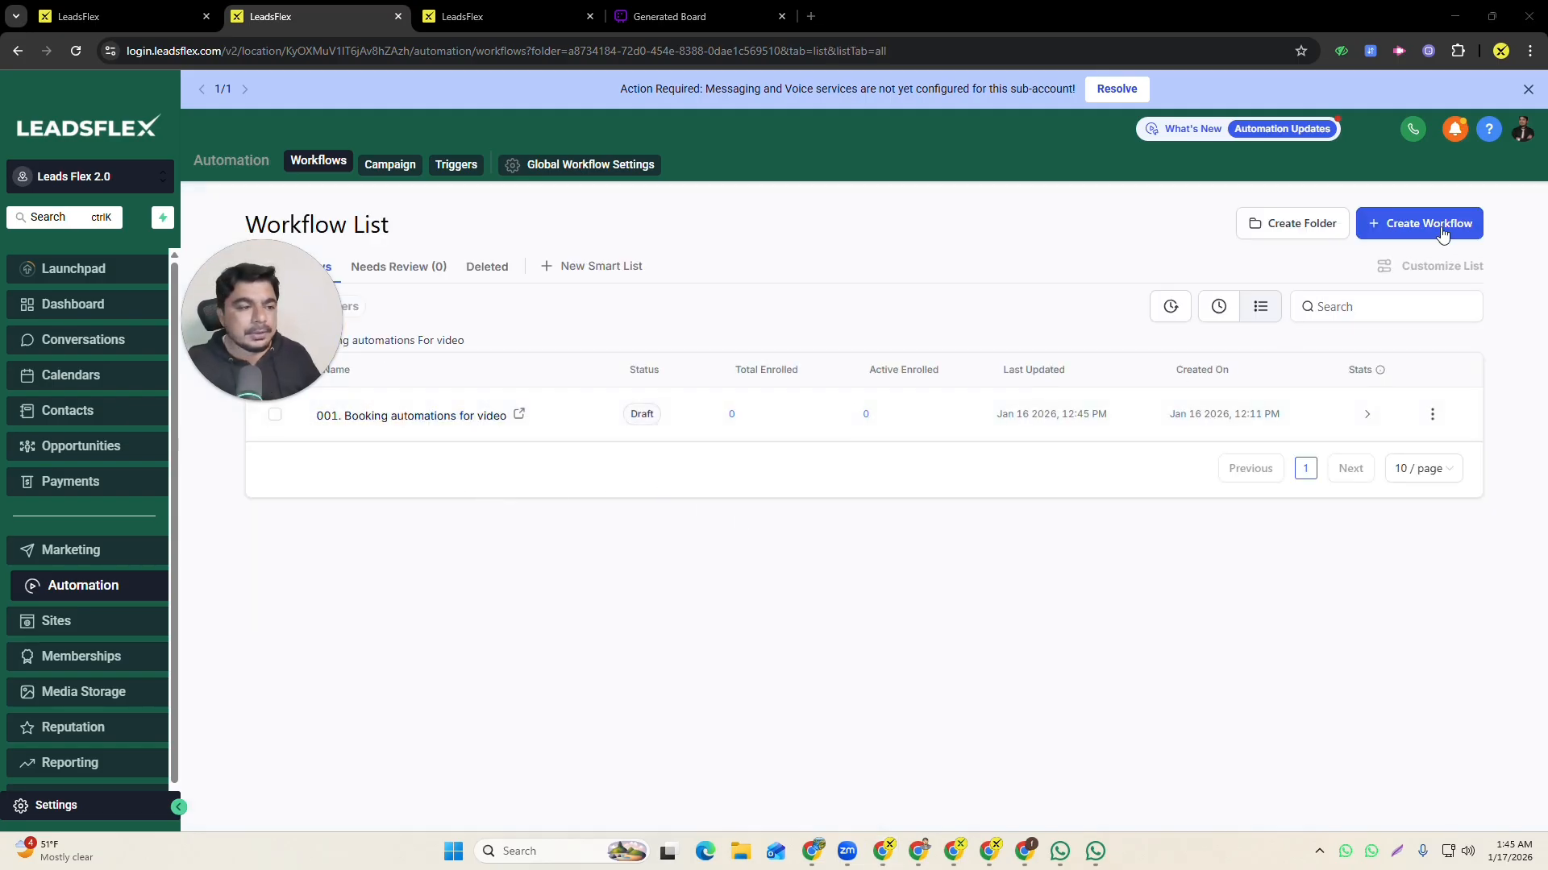
# - Create a new workflow and name it "002. Cancel or noshow"
pyautogui.click(1394, 224)
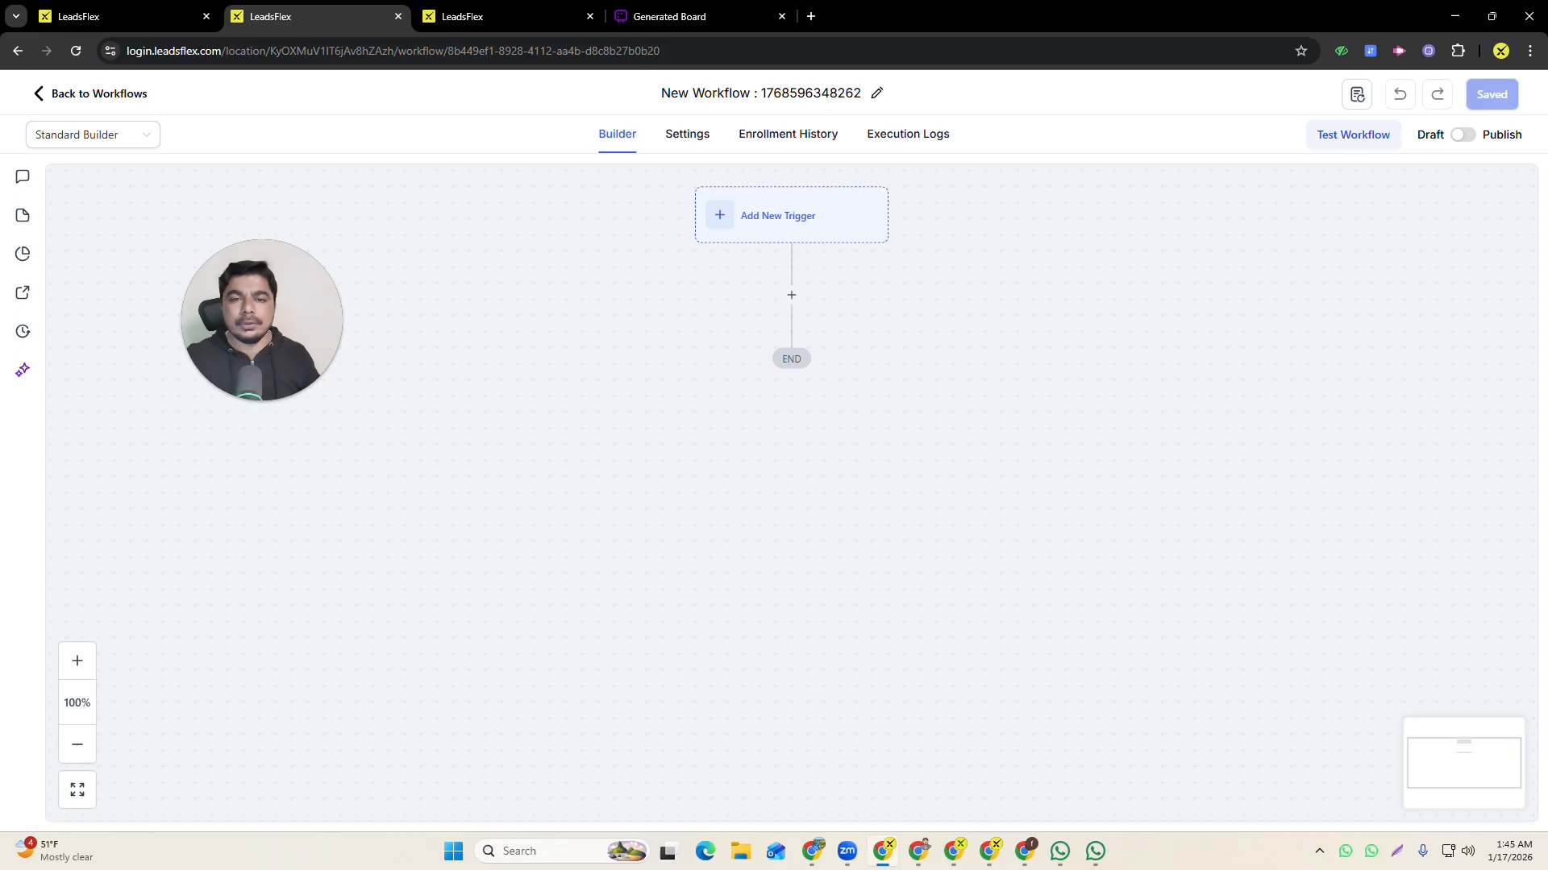
pyautogui.click(748, 94)
pyautogui.write('00')
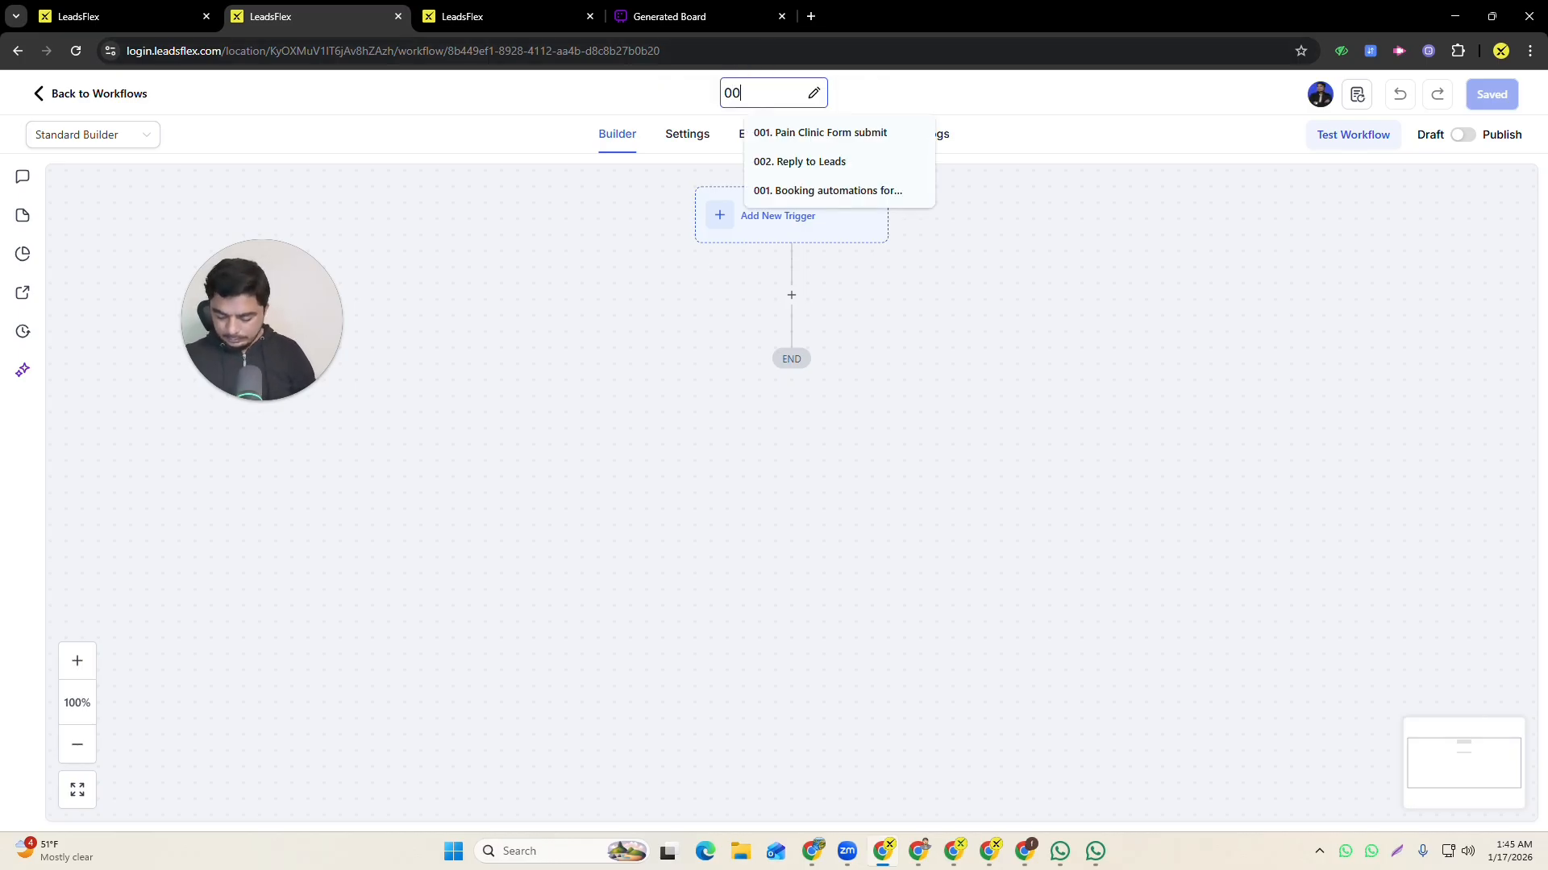
pyautogui.write('2. Can')
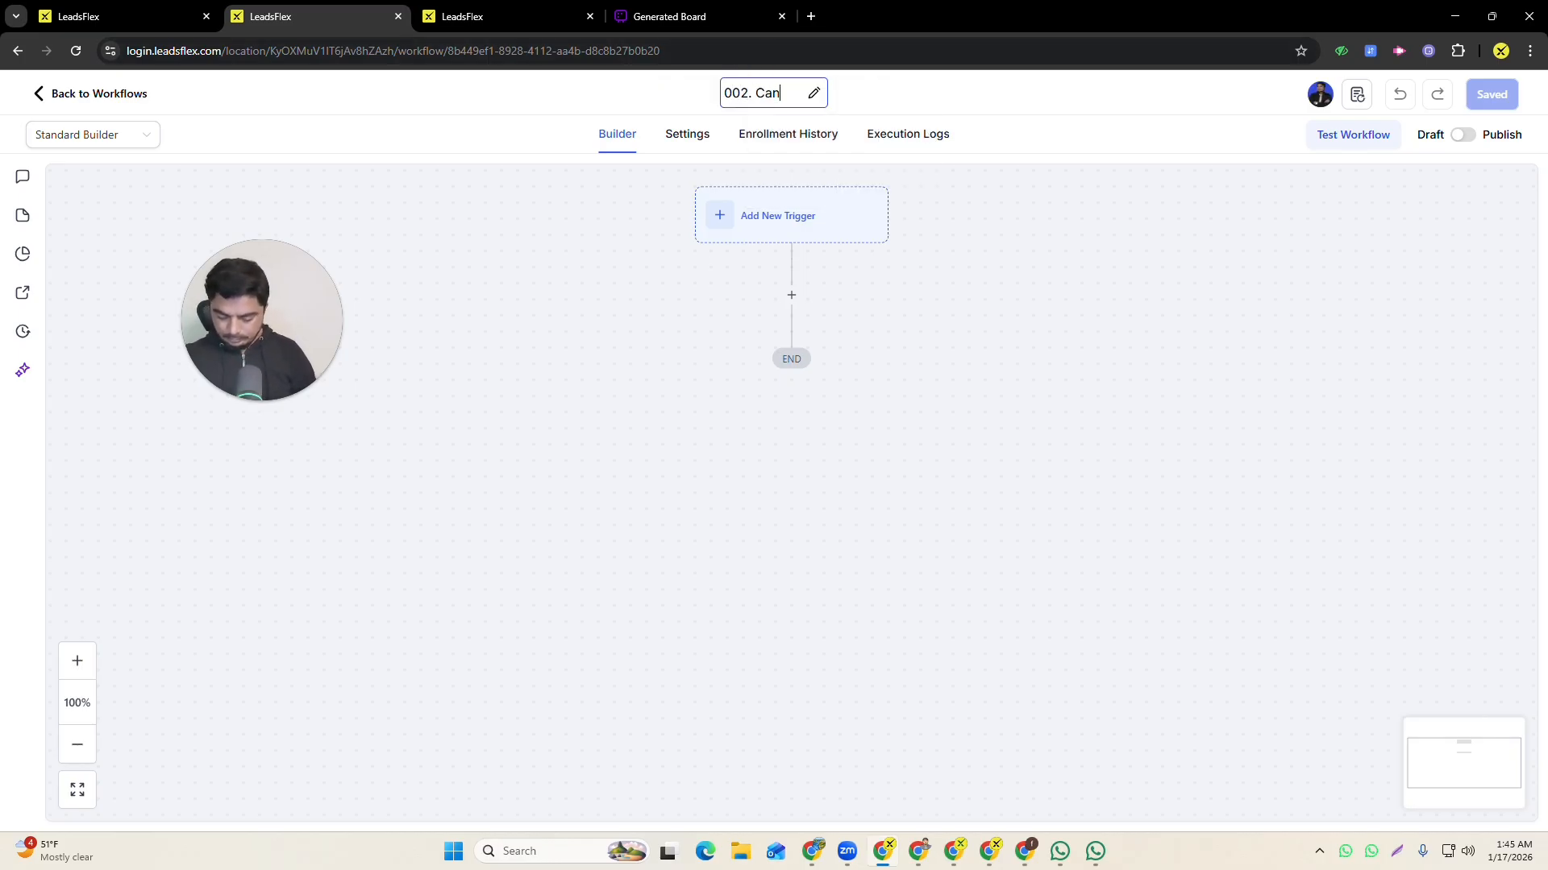
pyautogui.write('cel a')
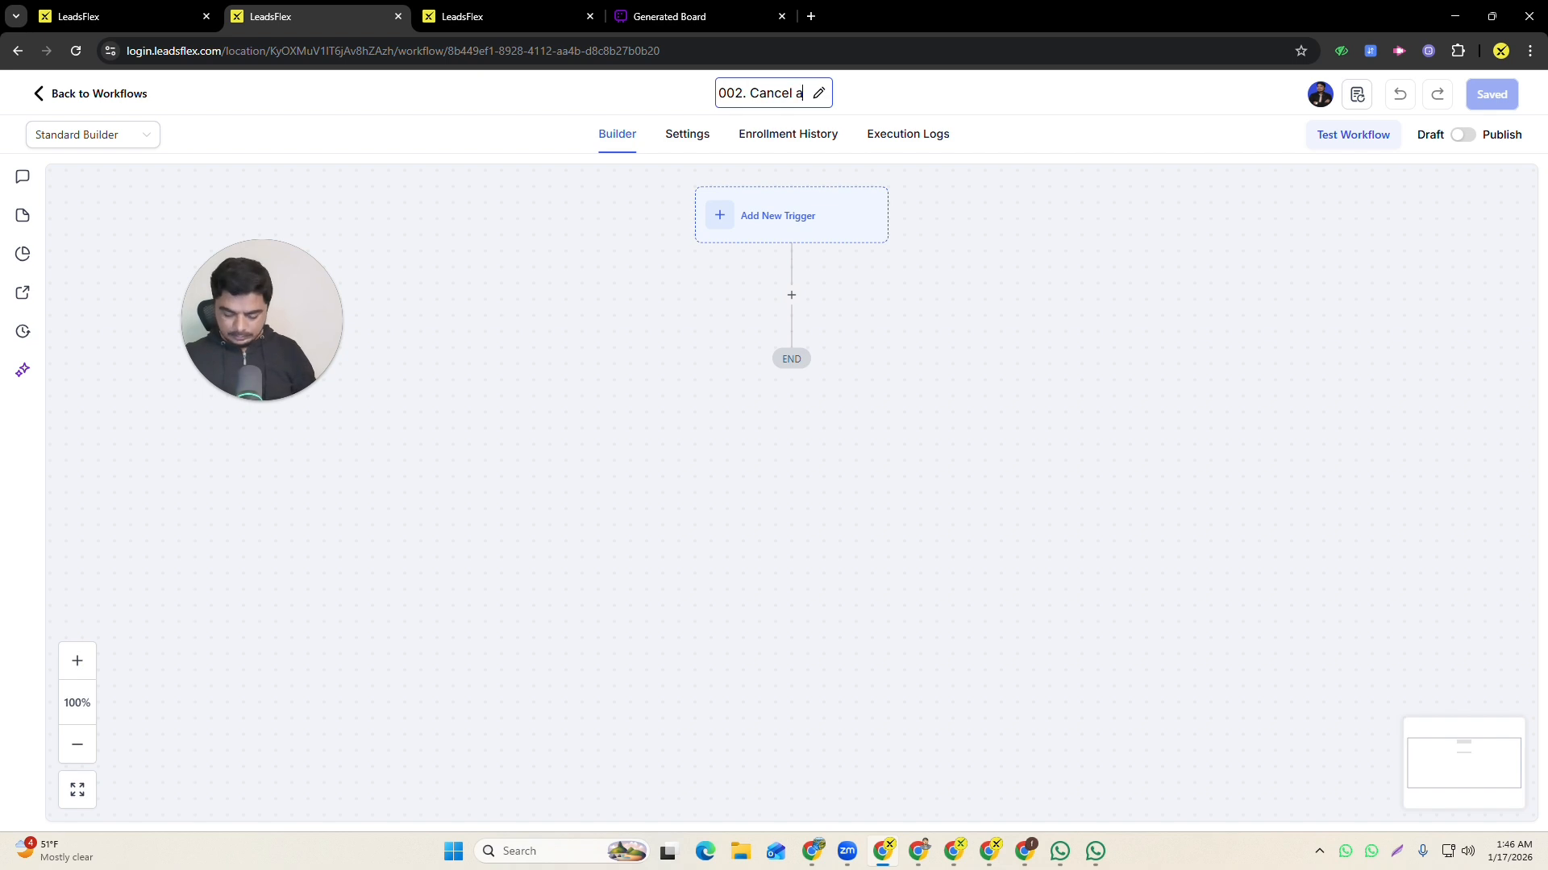
pyautogui.press('BackSpace')
pyautogui.write('or')
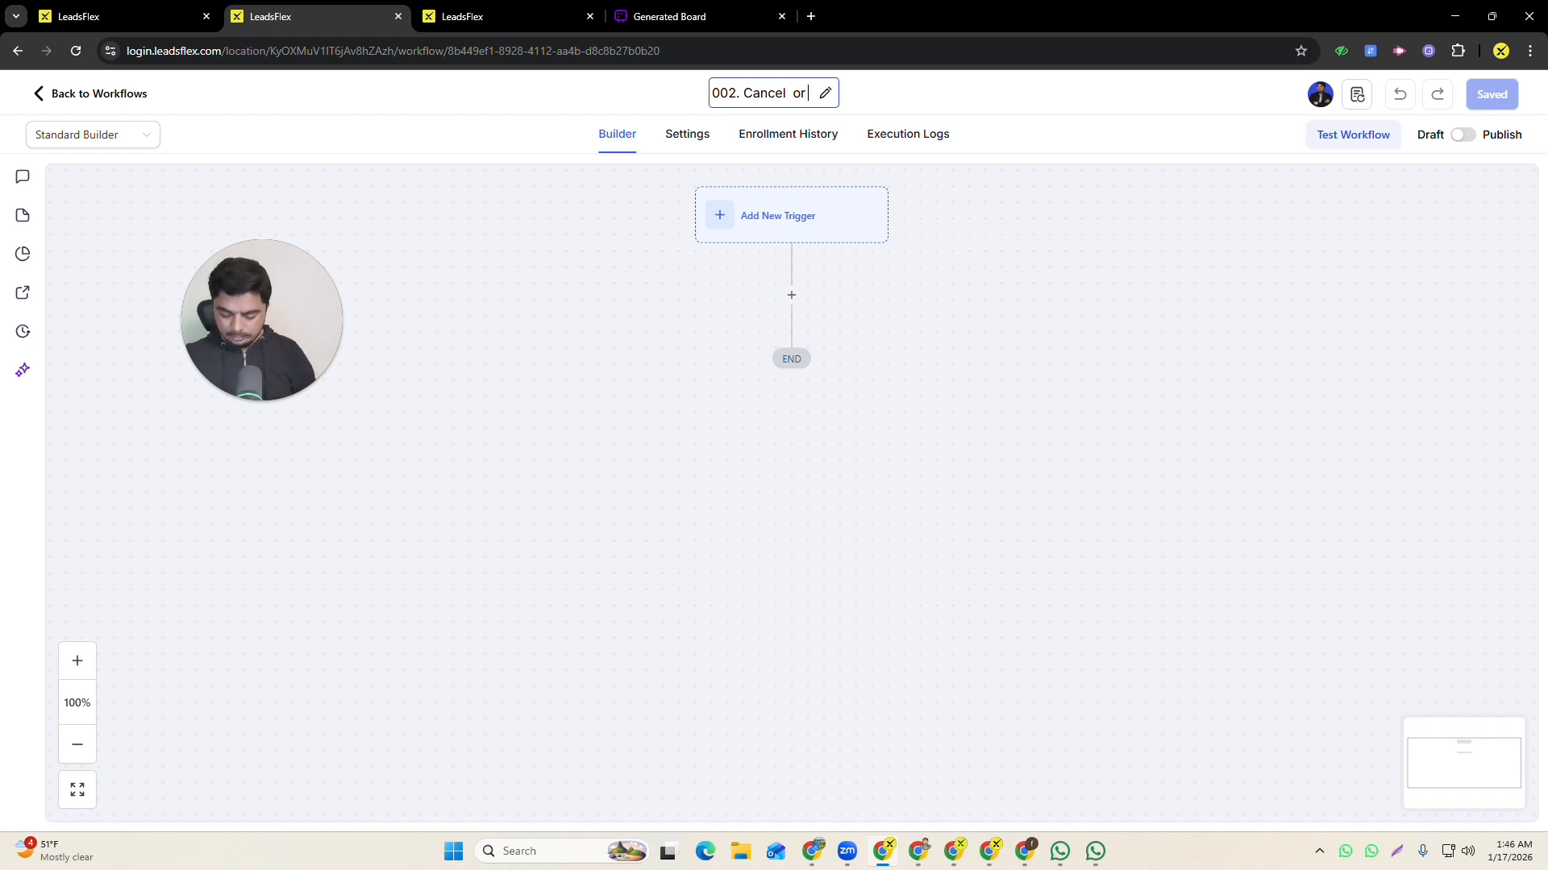
pyautogui.write(' noshow')
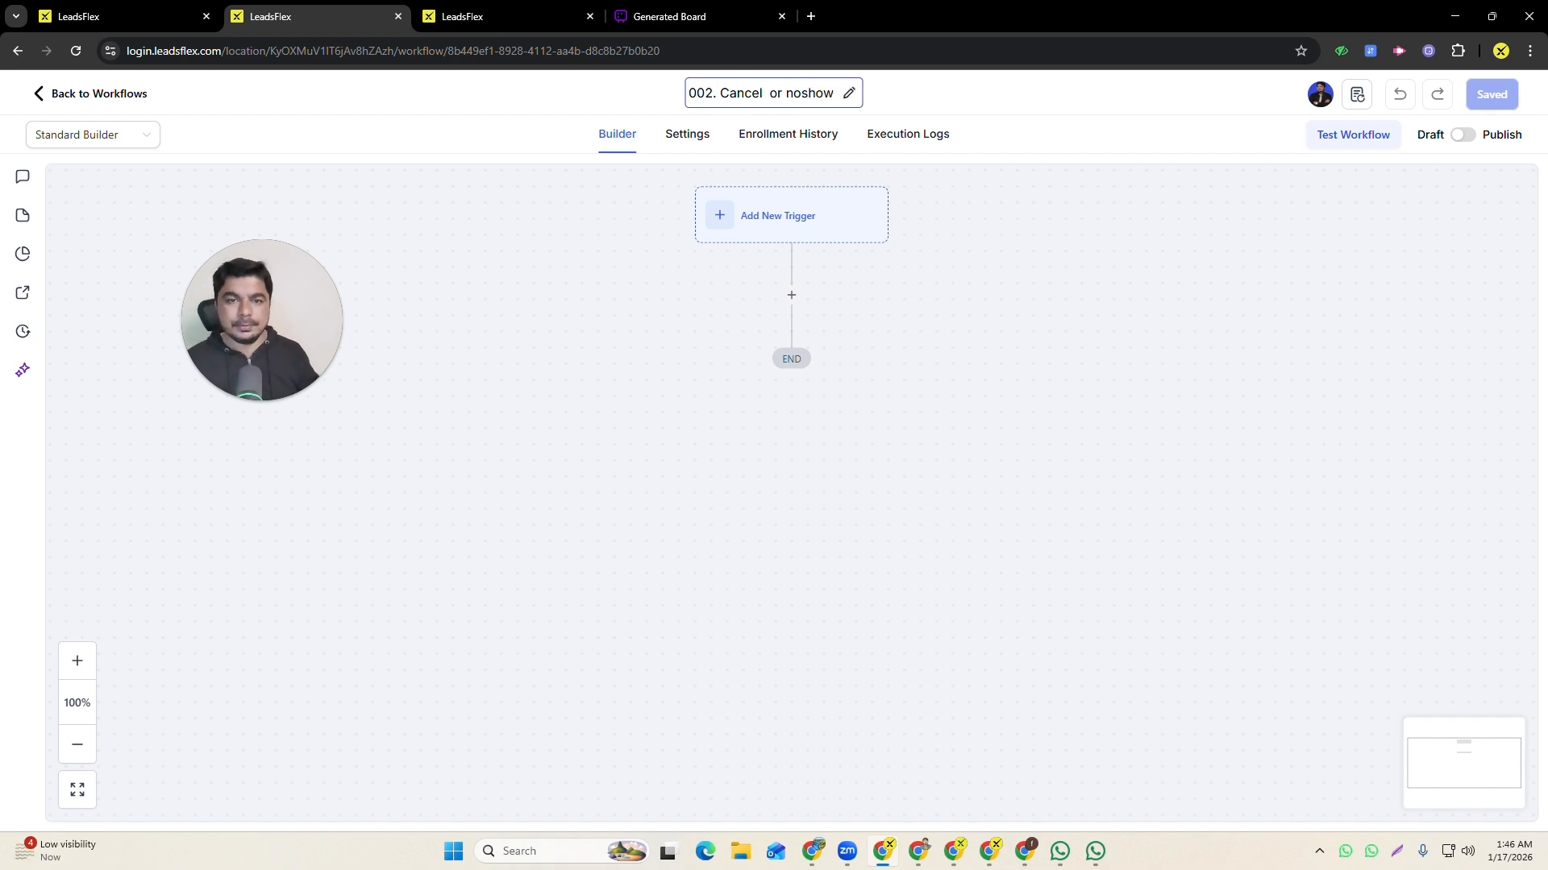
pyautogui.click(815, 225)
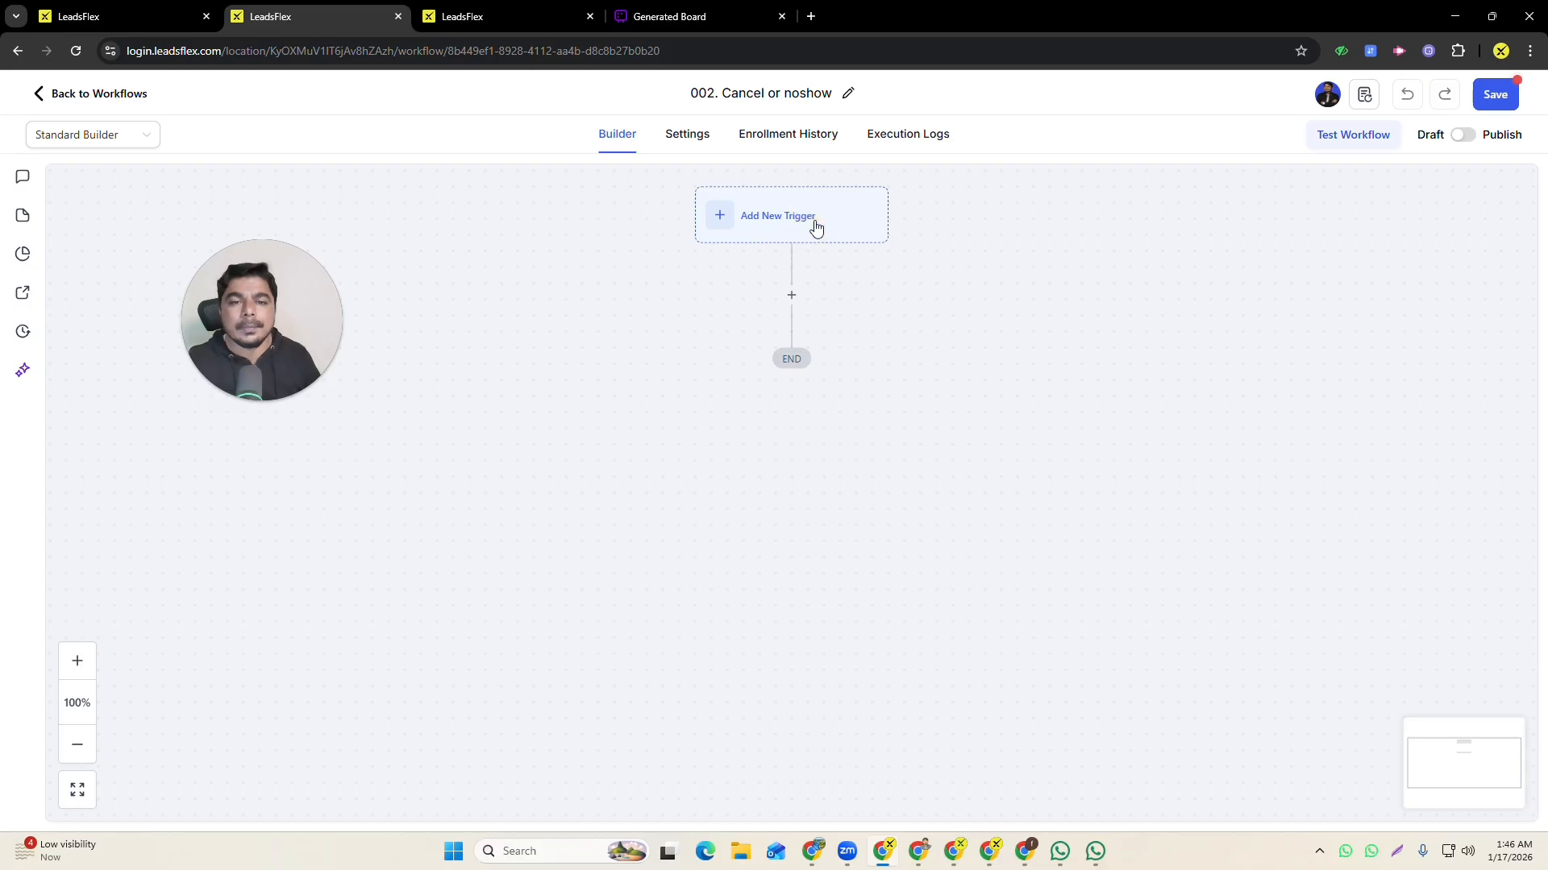
# - Add an Appointment Status trigger to the workflow
pyautogui.click(814, 225)
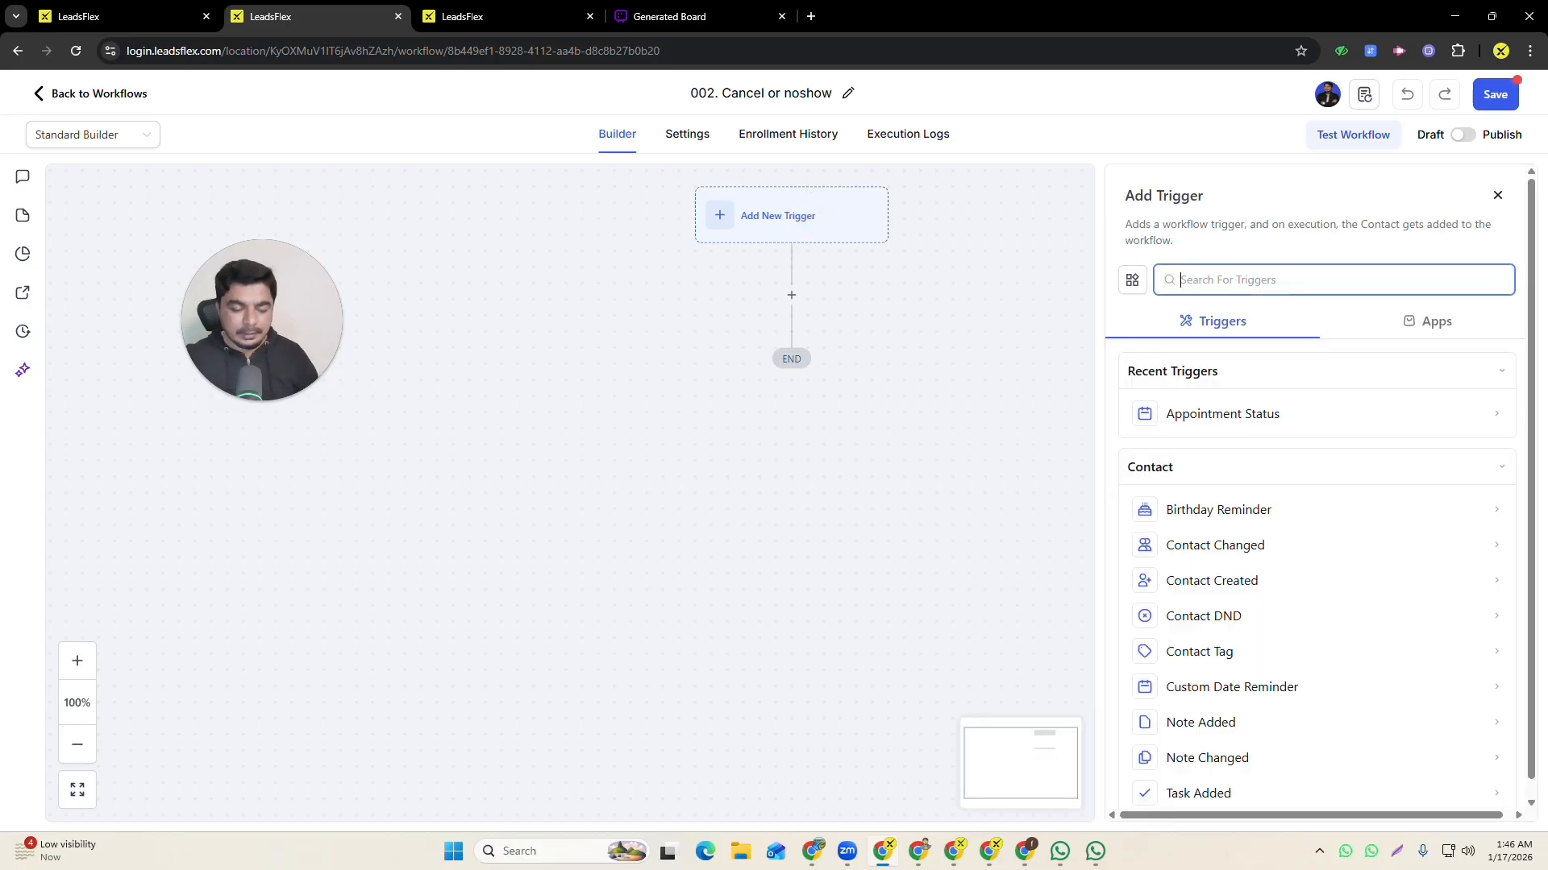
pyautogui.write('app')
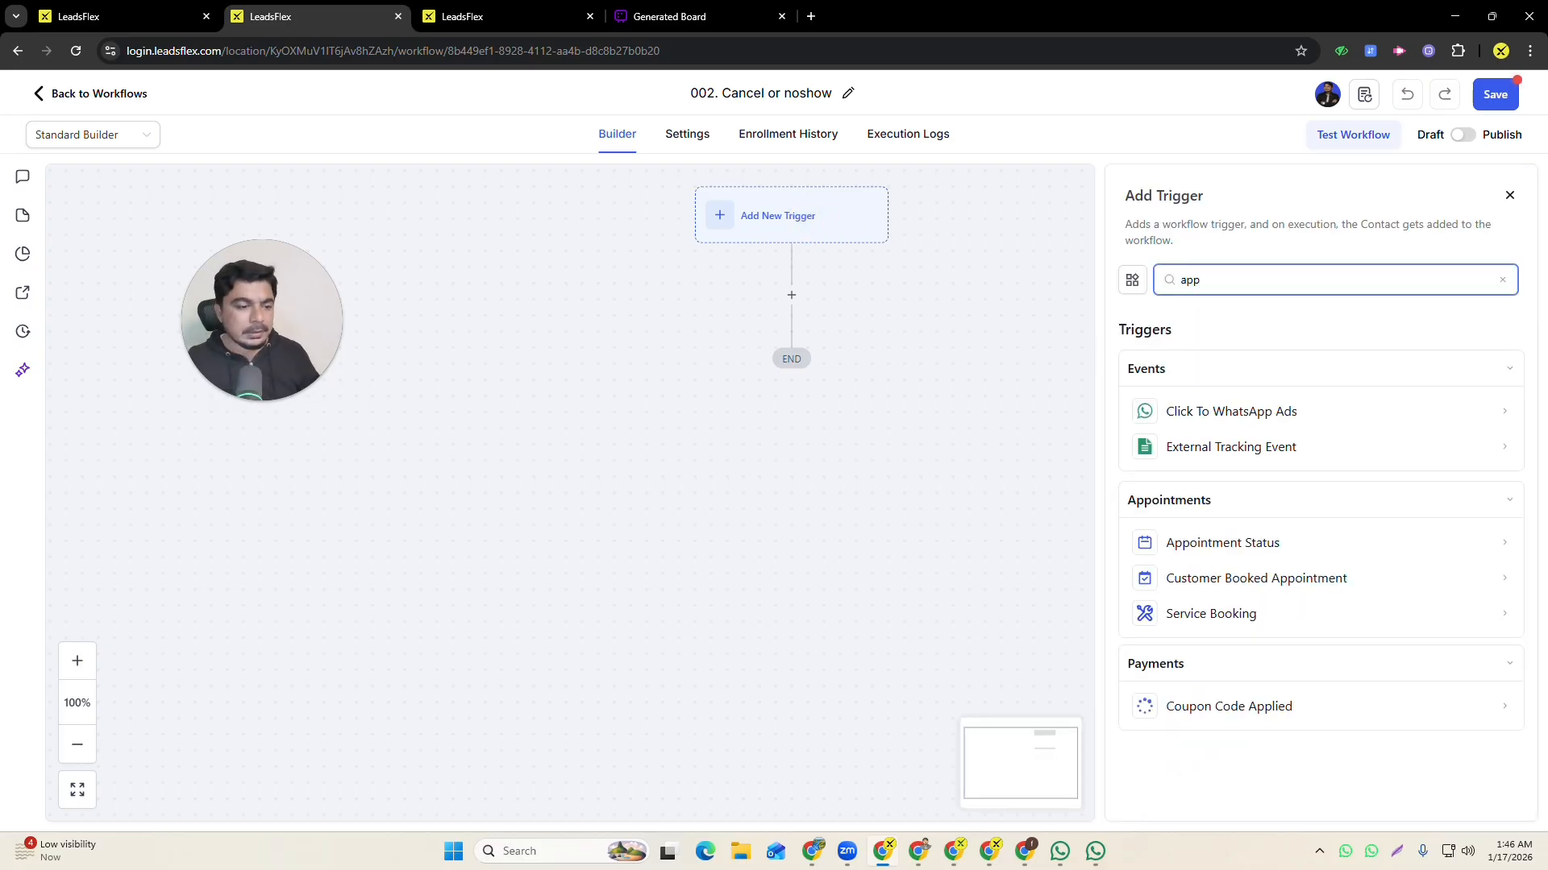
pyautogui.click(1226, 541)
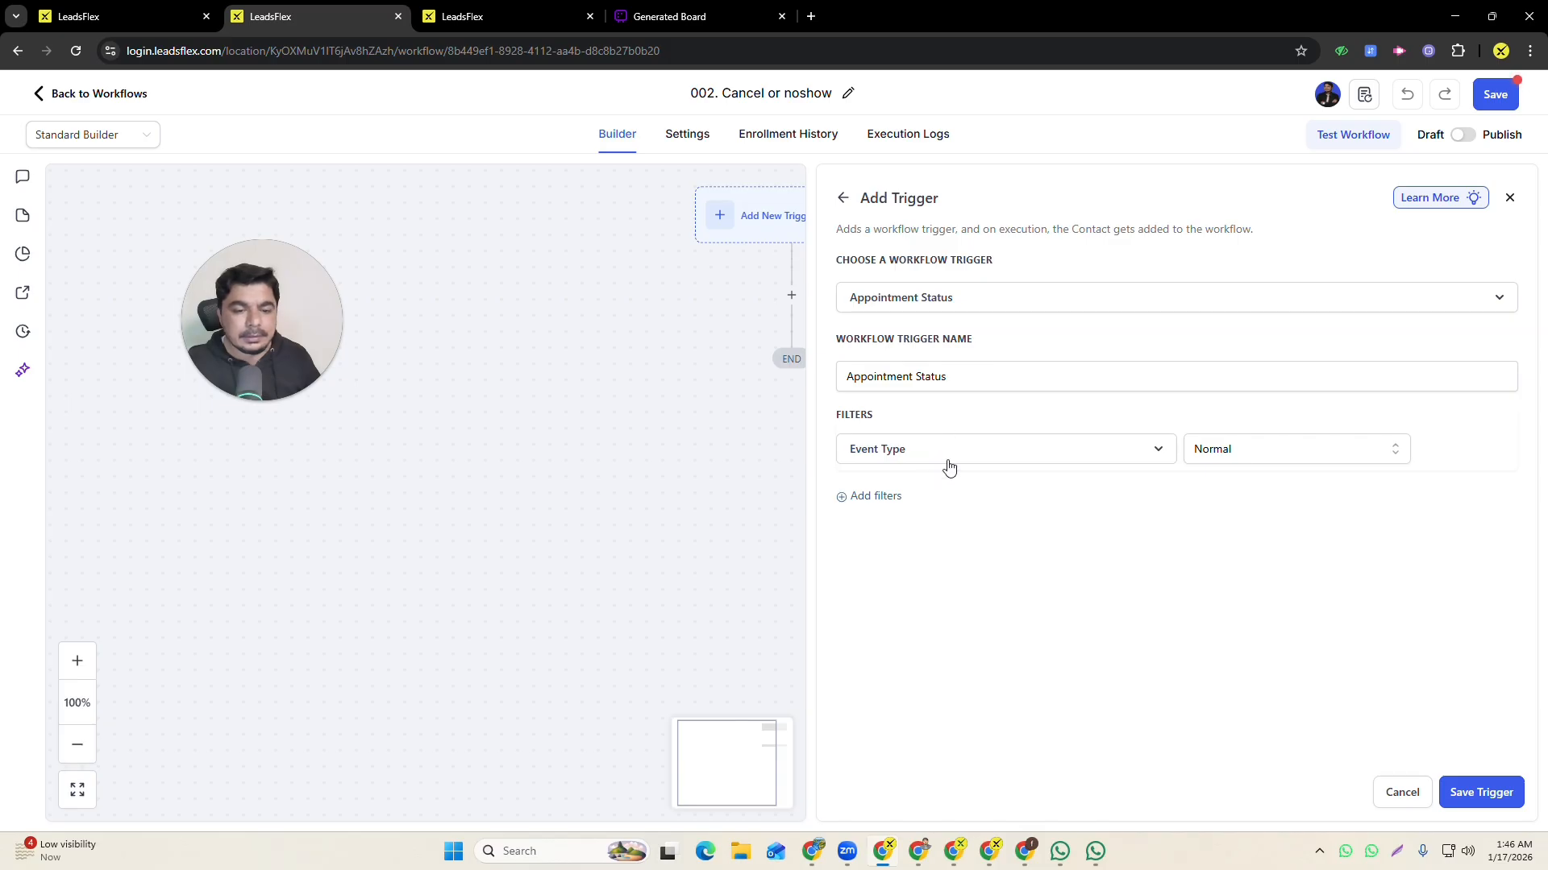
# - Add an In calendar filter to the trigger, set to the Tetscalforvideo calendar
pyautogui.click(883, 493)
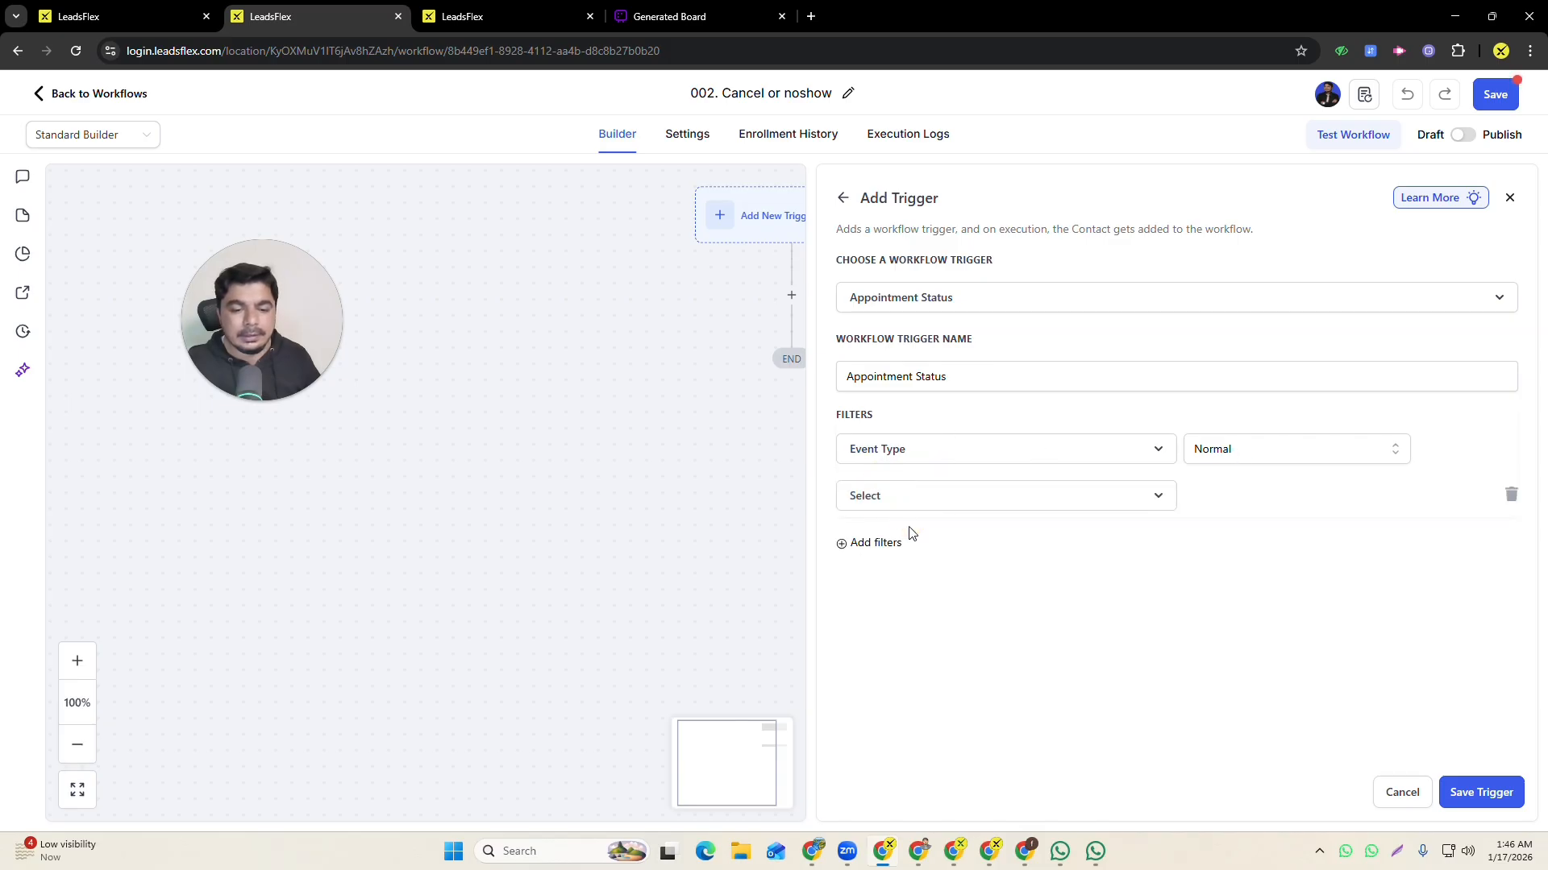
pyautogui.click(901, 509)
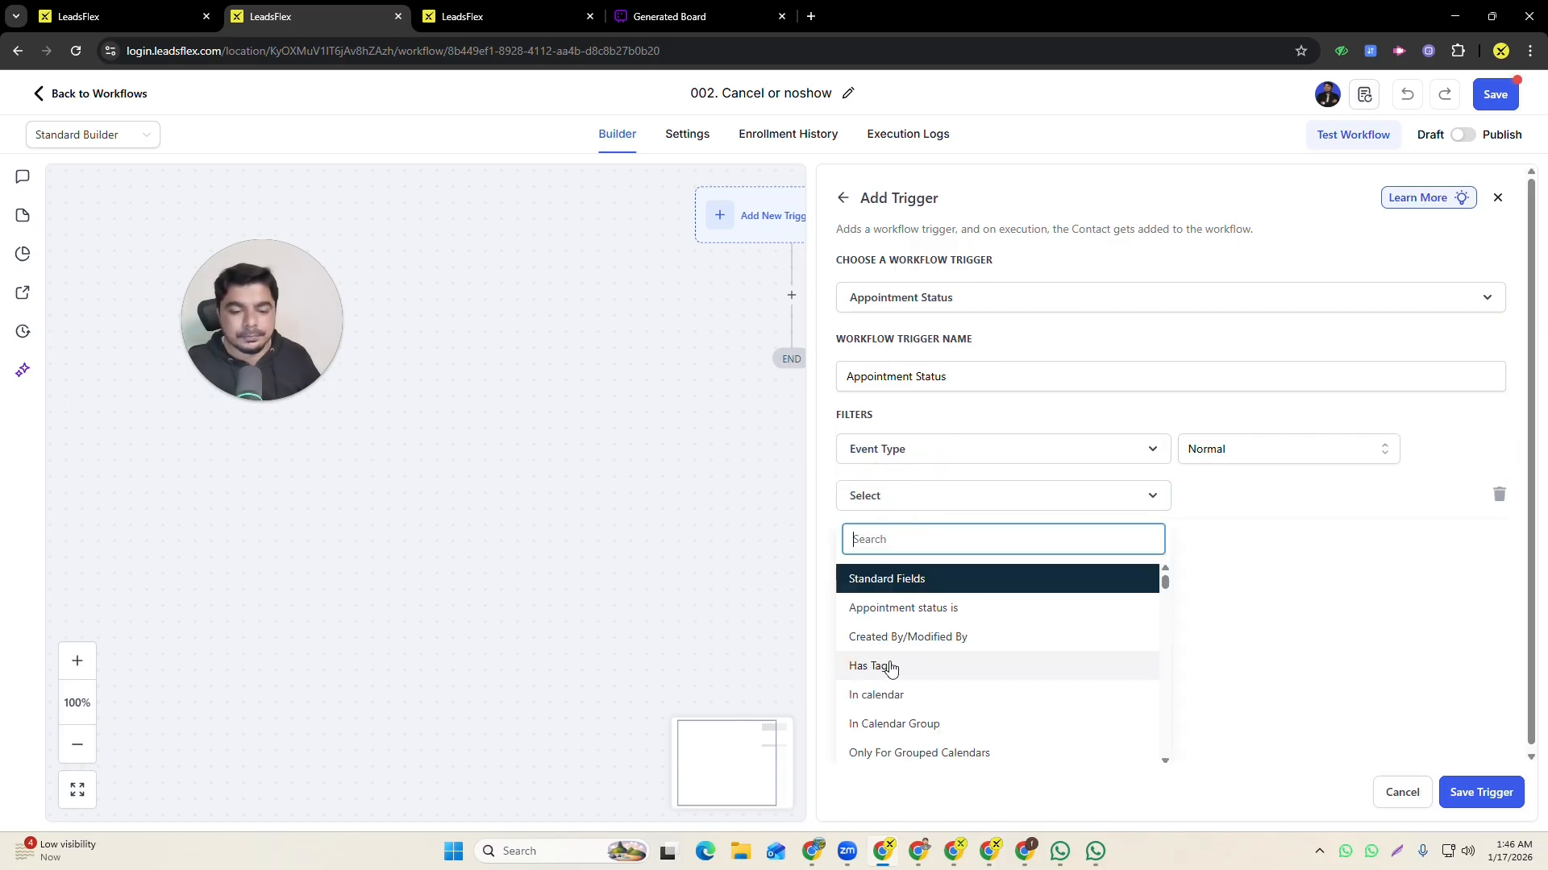
pyautogui.click(865, 698)
pyautogui.click(1247, 498)
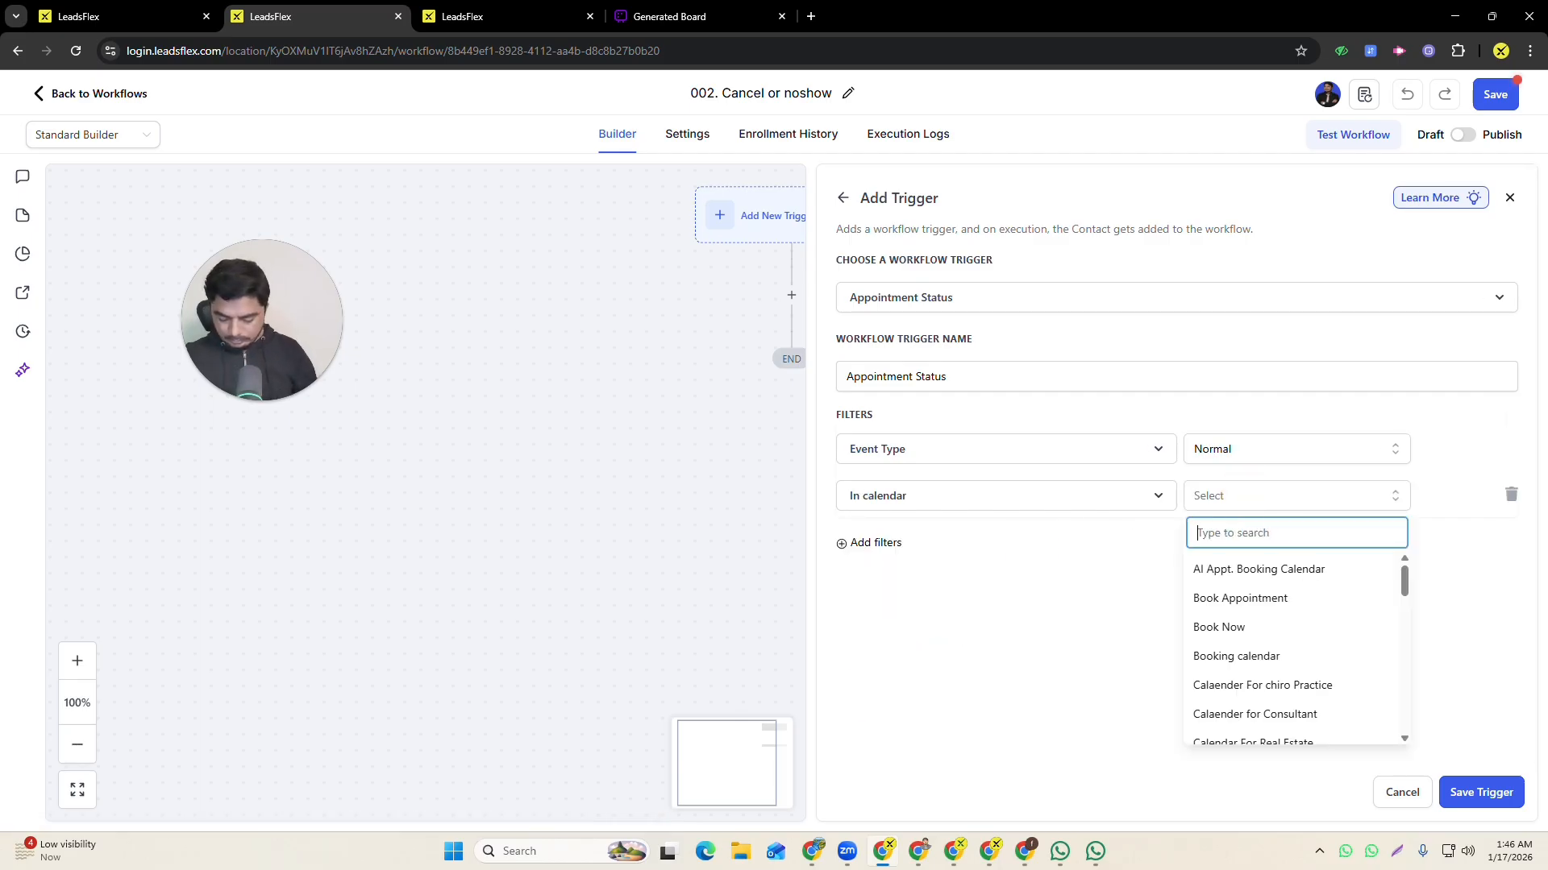
pyautogui.write('tets')
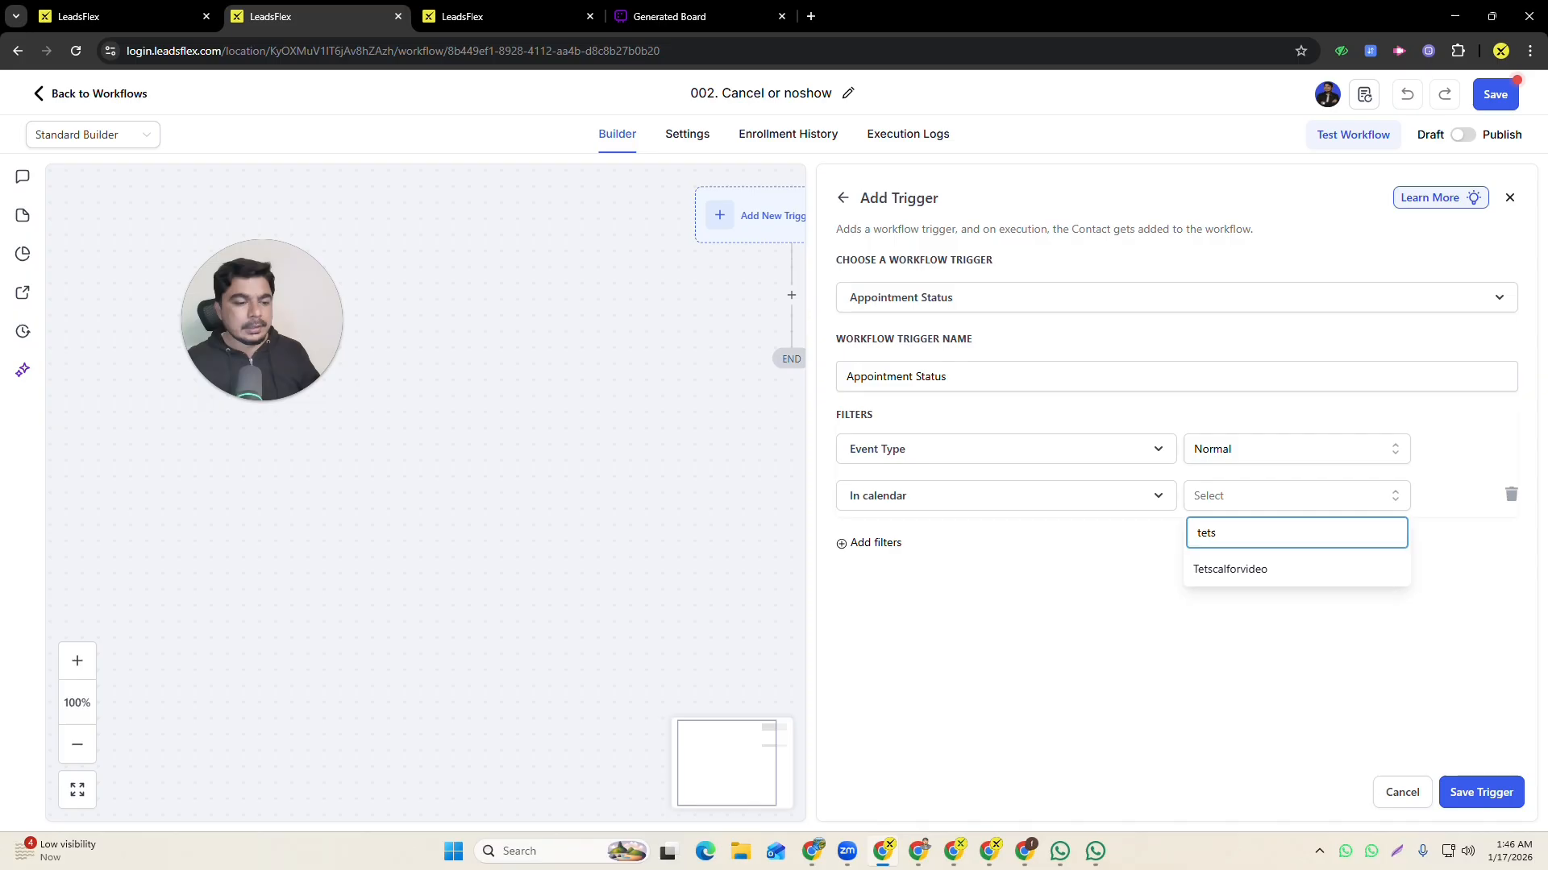
pyautogui.click(1230, 572)
# - Add an Appointment status is filter to the trigger, set to cancelled
pyautogui.click(879, 548)
pyautogui.click(904, 555)
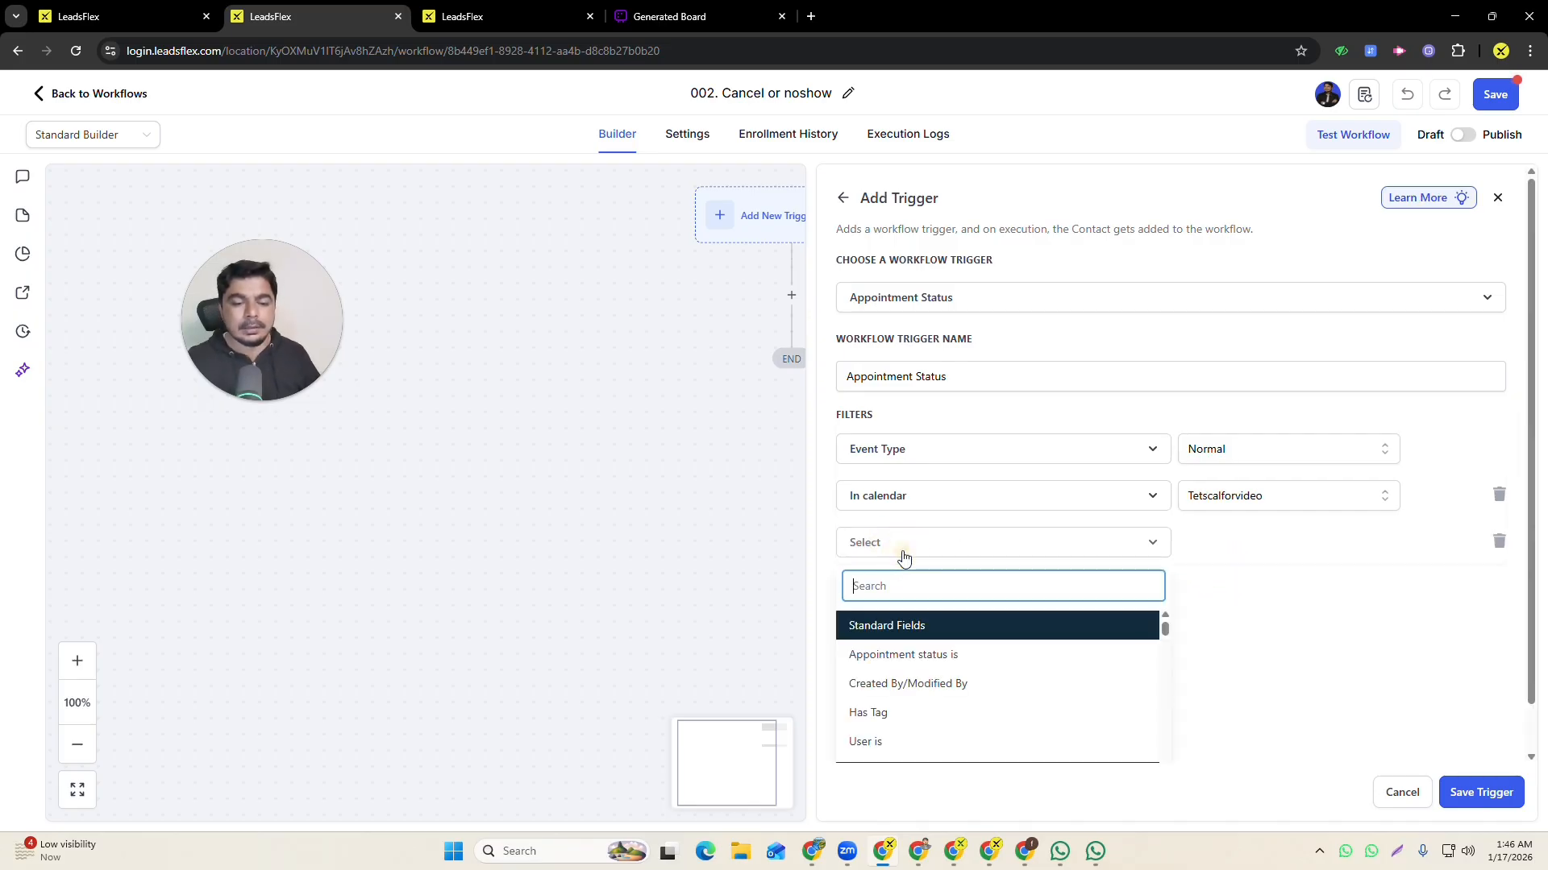
pyautogui.click(926, 654)
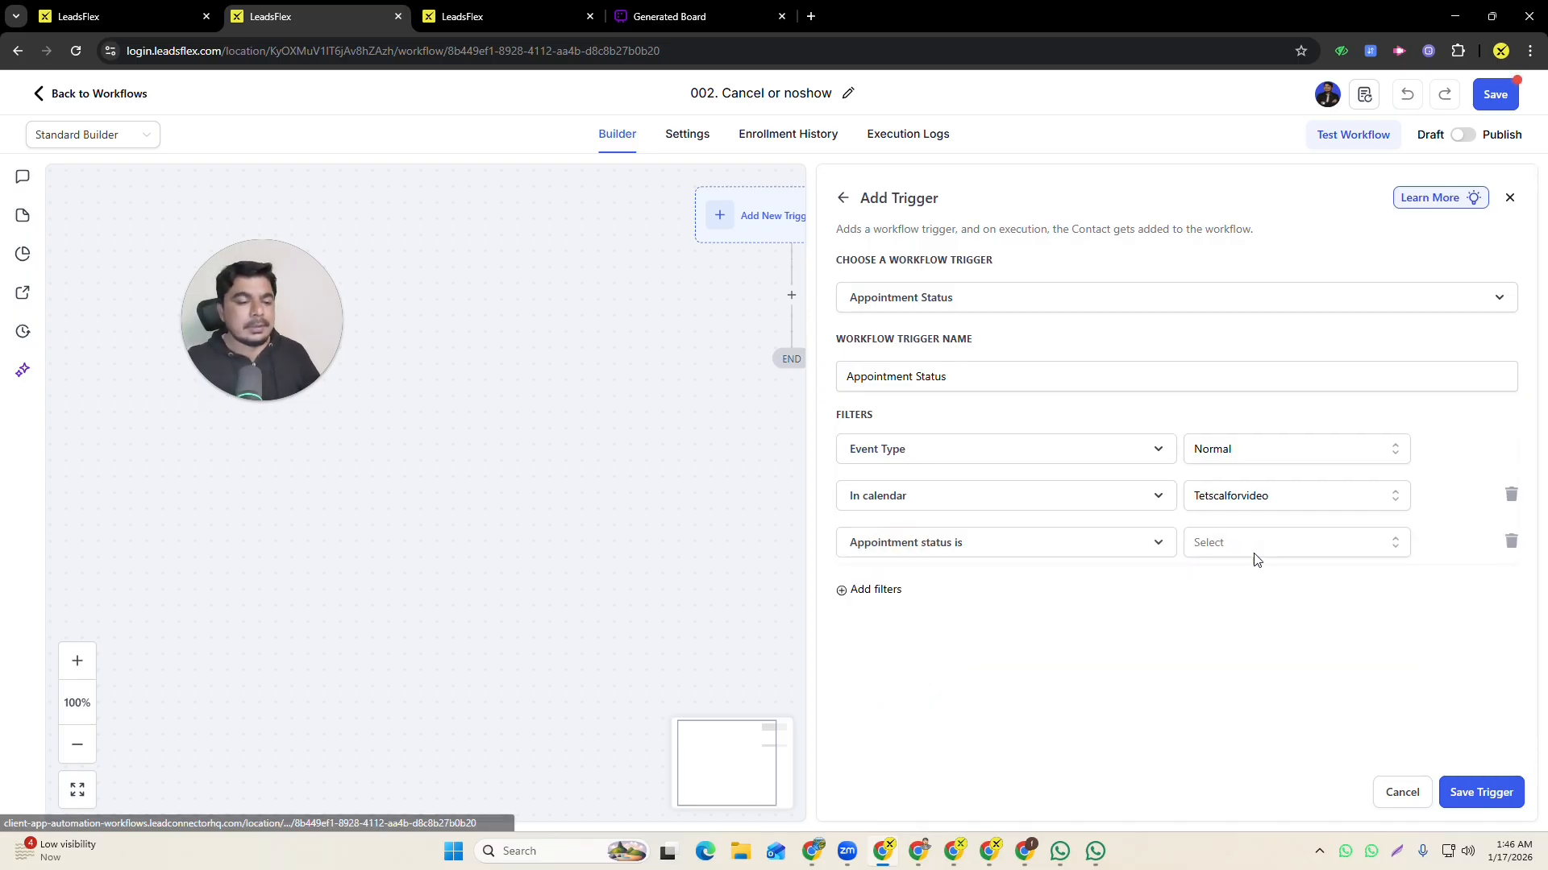
pyautogui.click(1246, 545)
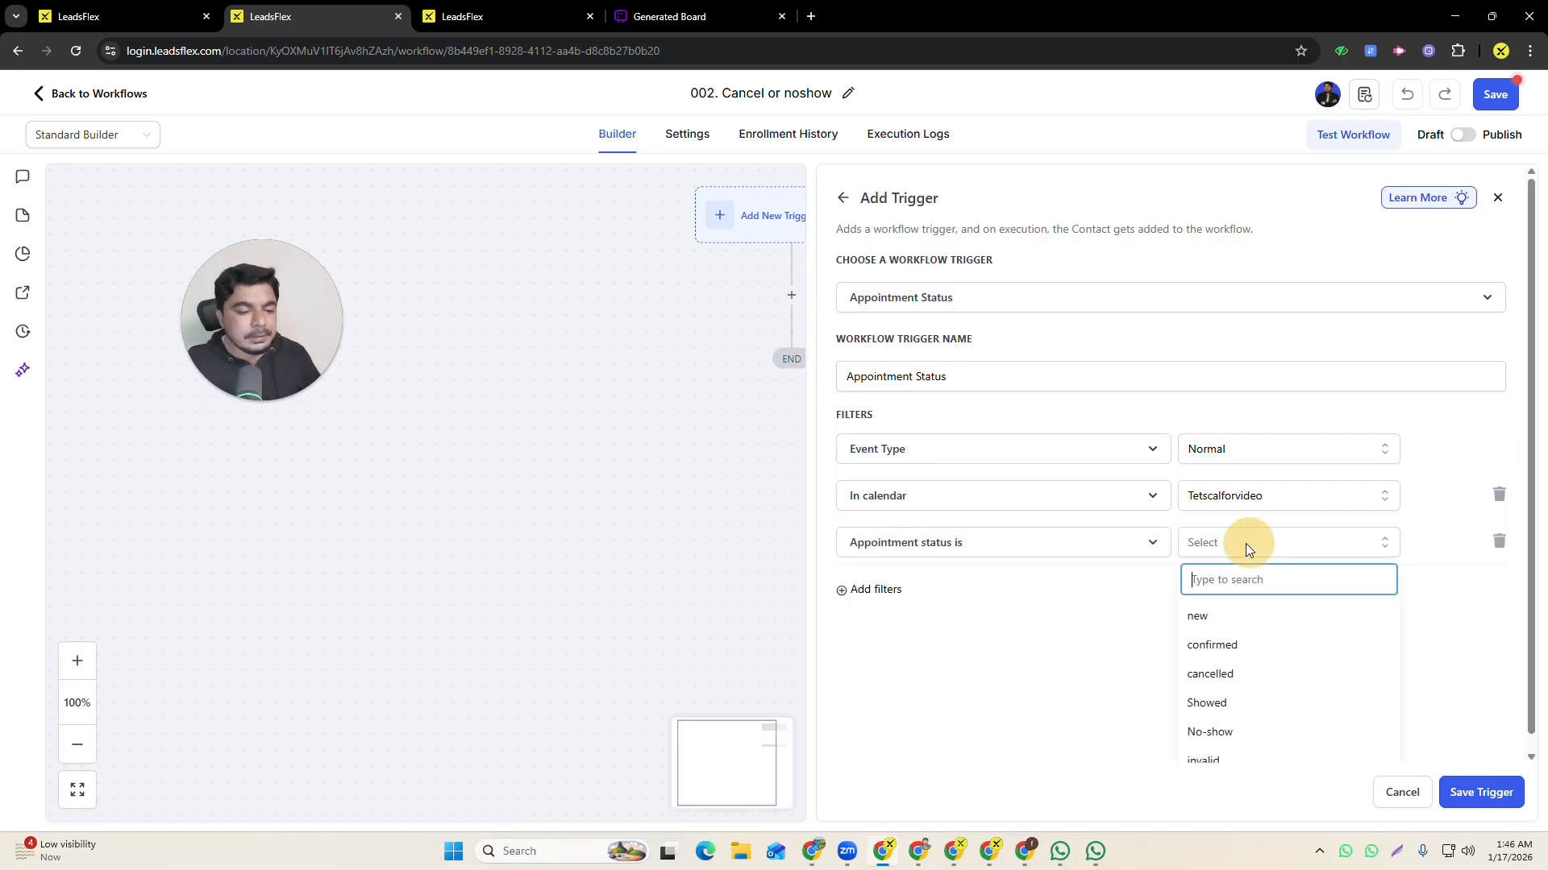
pyautogui.click(1224, 675)
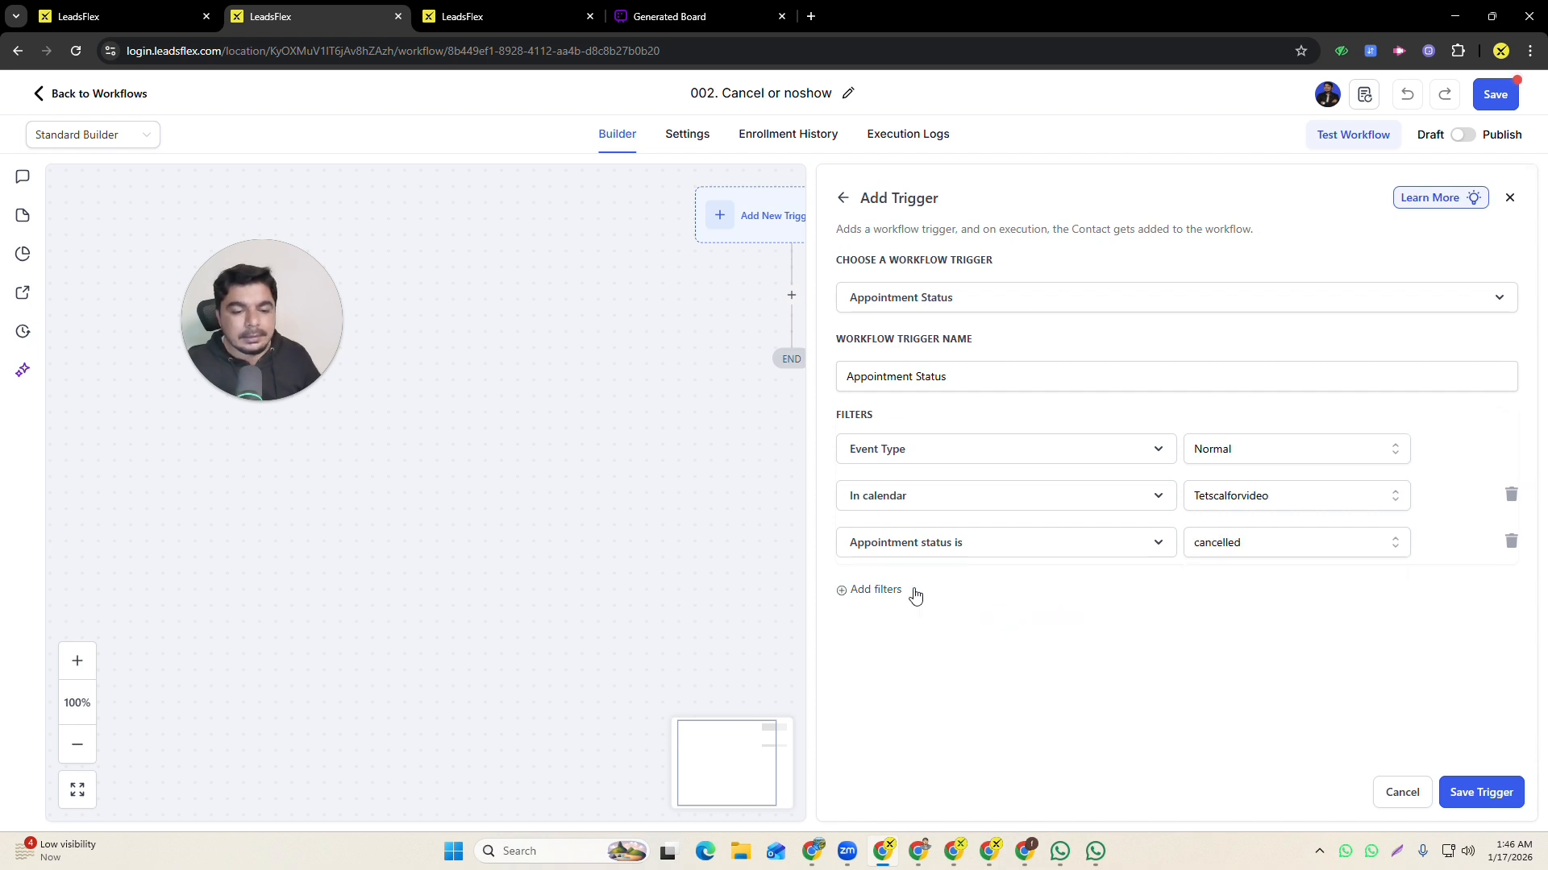
pyautogui.click(869, 589)
pyautogui.click(904, 590)
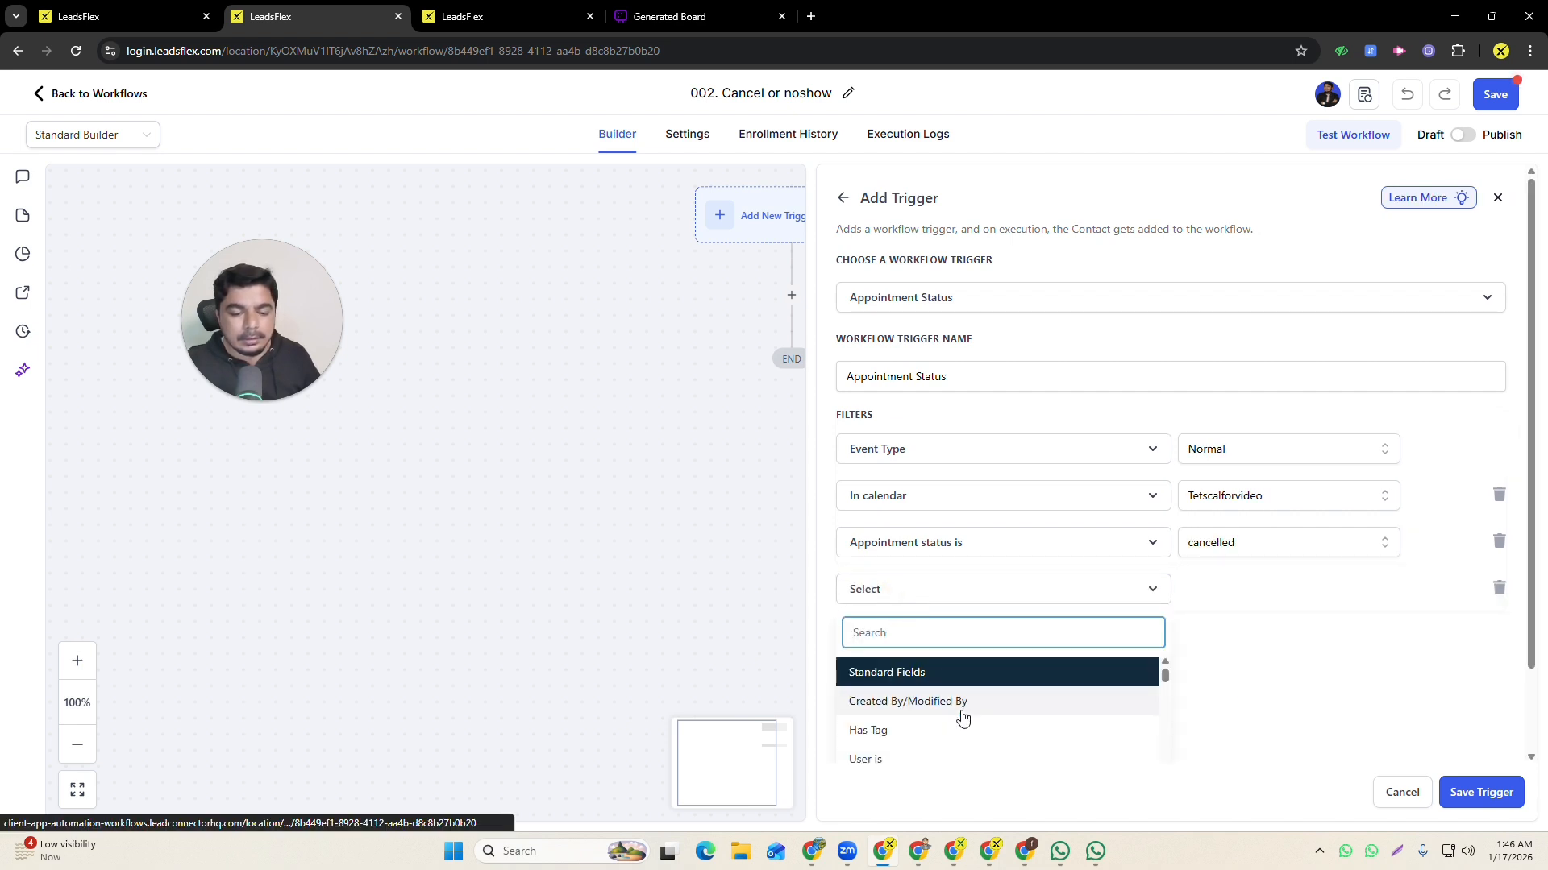
pyautogui.scroll(-3, 960, 716)
pyautogui.scroll(-1, 962, 716)
pyautogui.scroll(1, 962, 716)
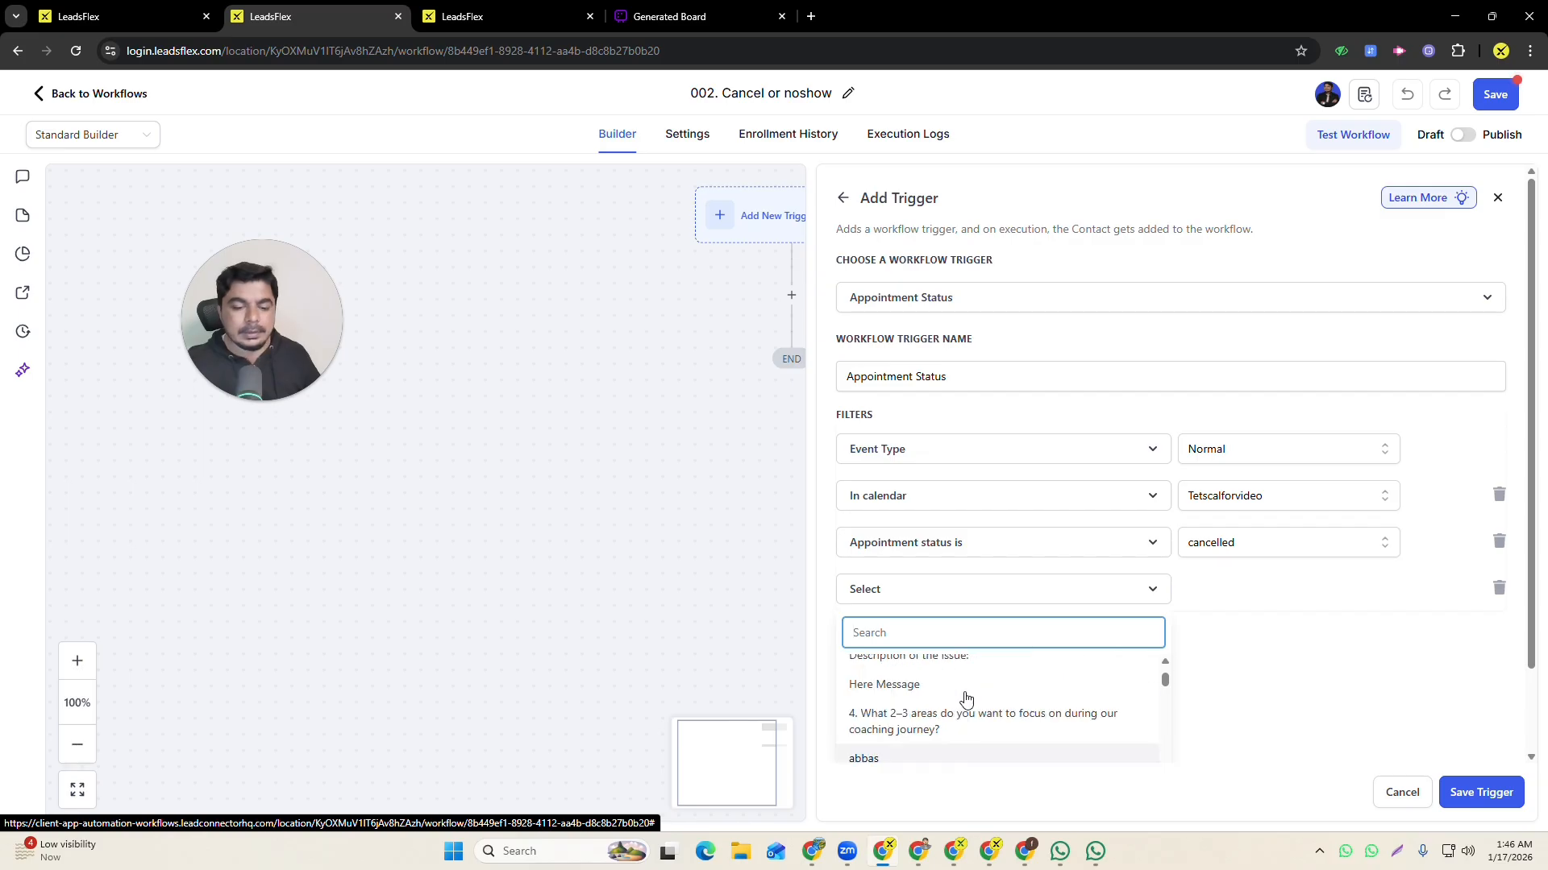
pyautogui.write('app')
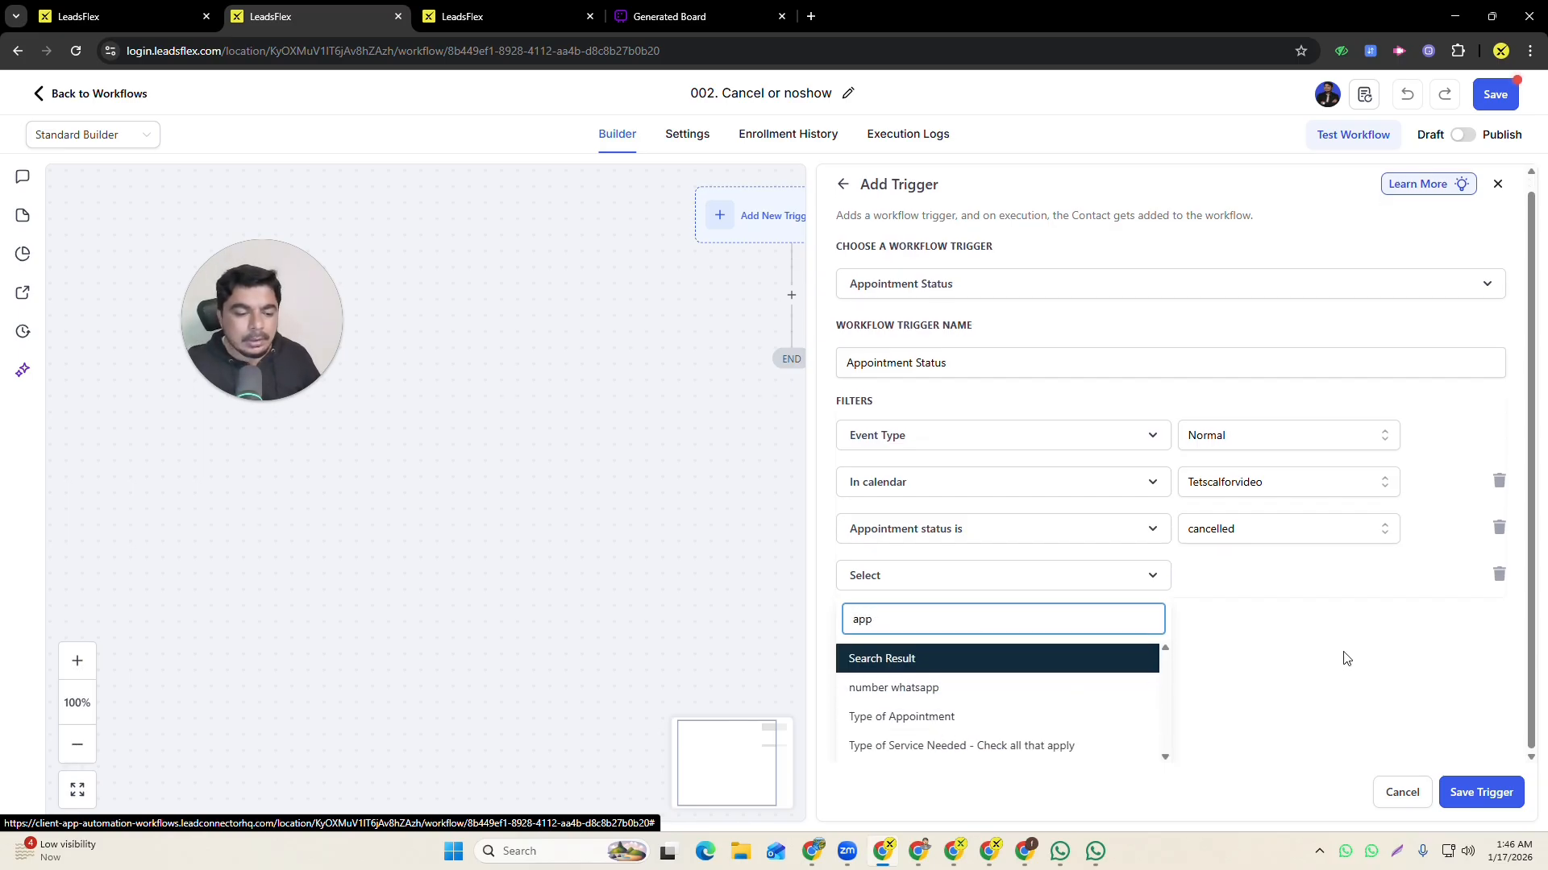
pyautogui.click(1297, 618)
pyautogui.click(1511, 586)
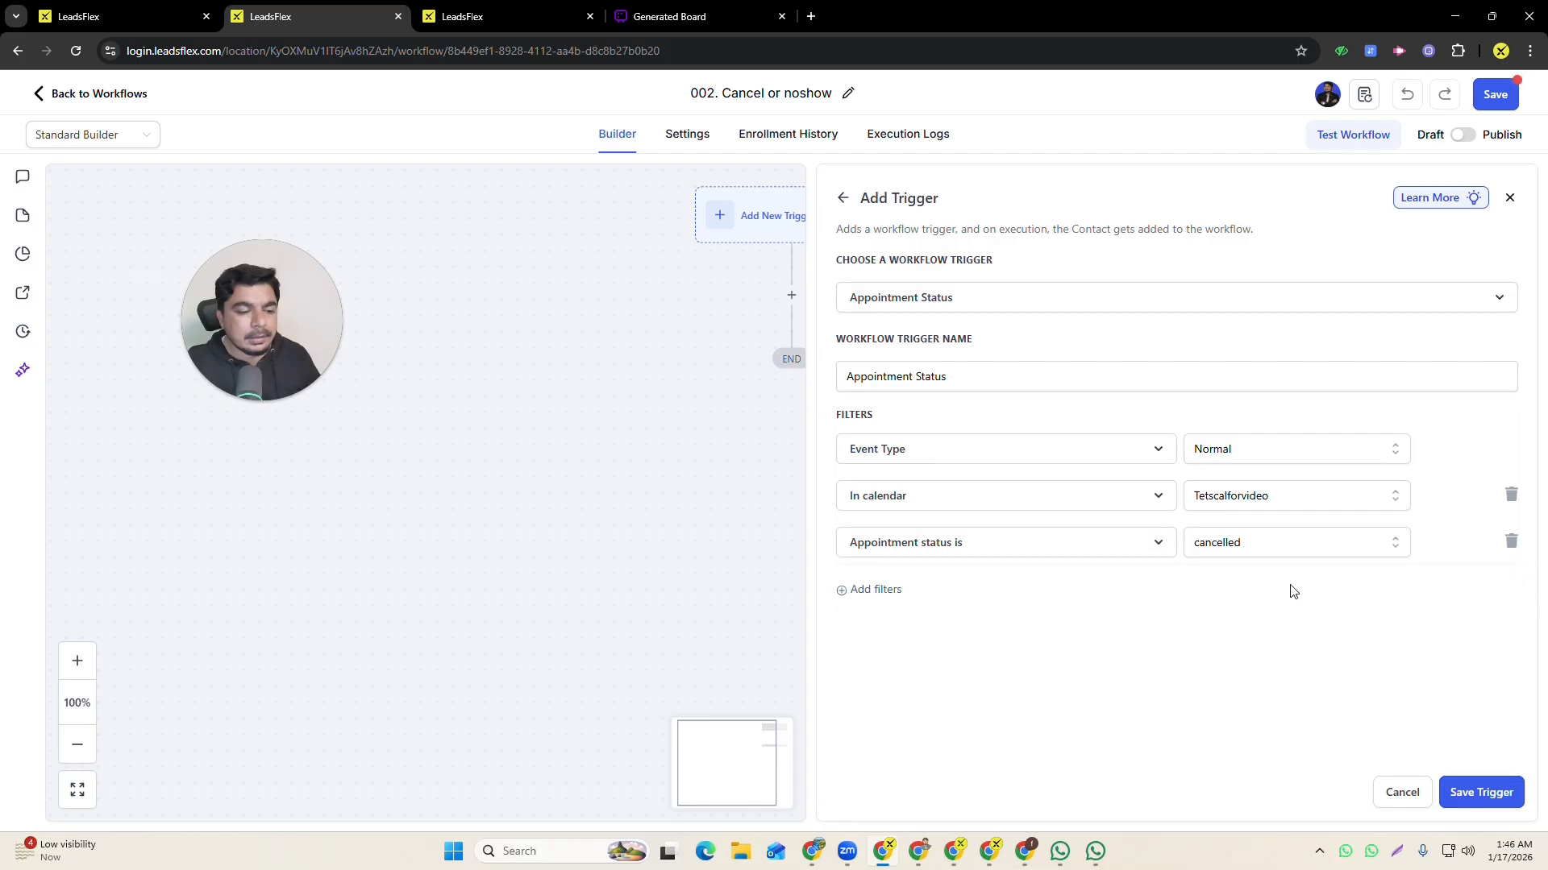
# - Save the cancelled-appointment trigger and add a second Appointment Status trigger
pyautogui.click(1469, 792)
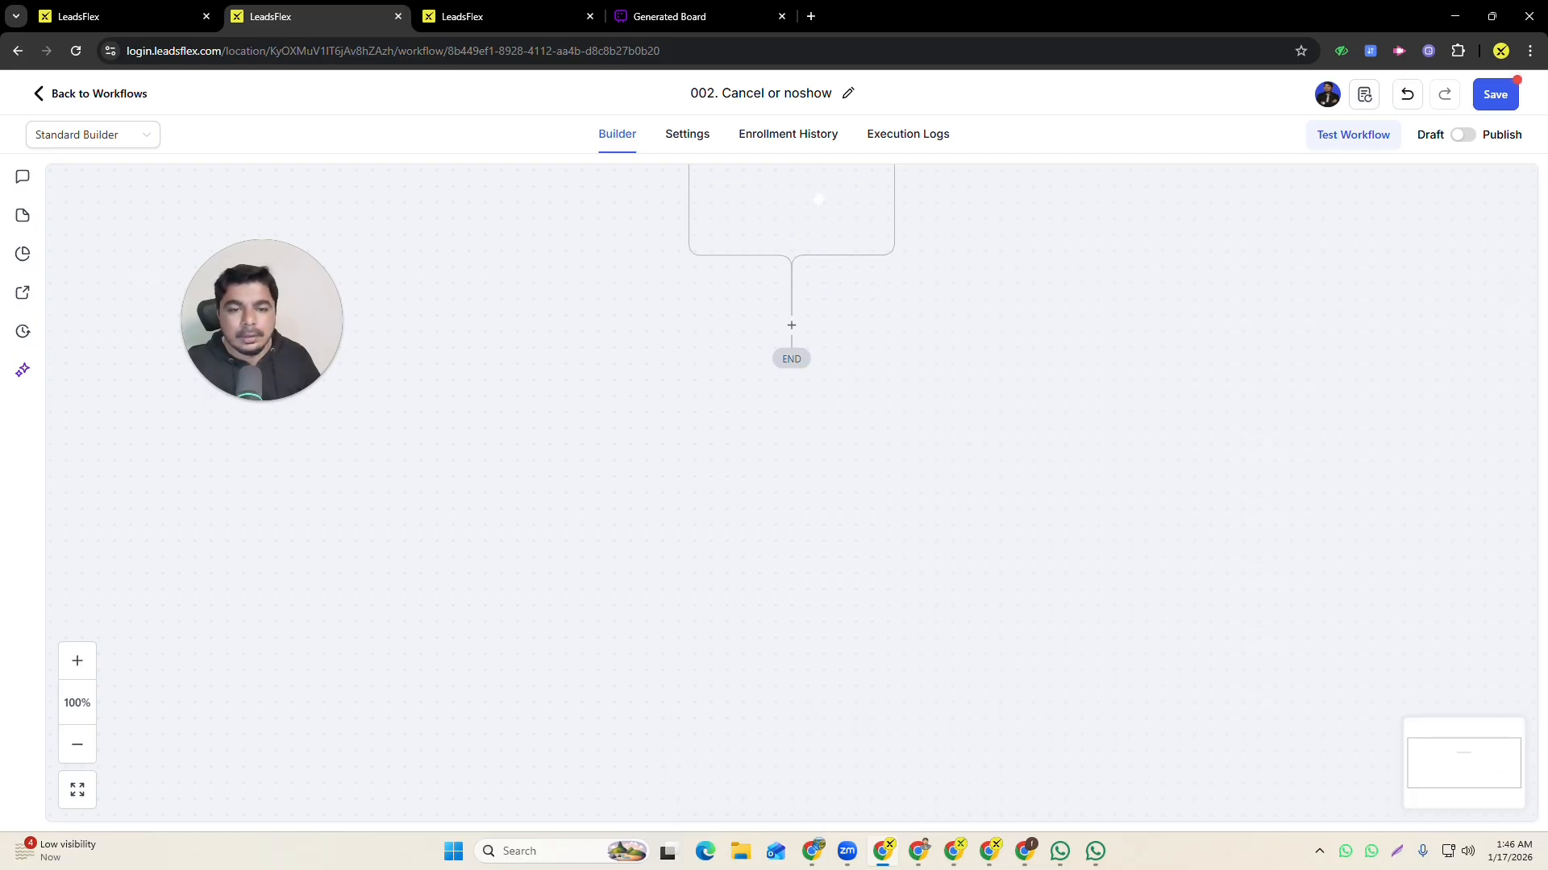
pyautogui.click(767, 238)
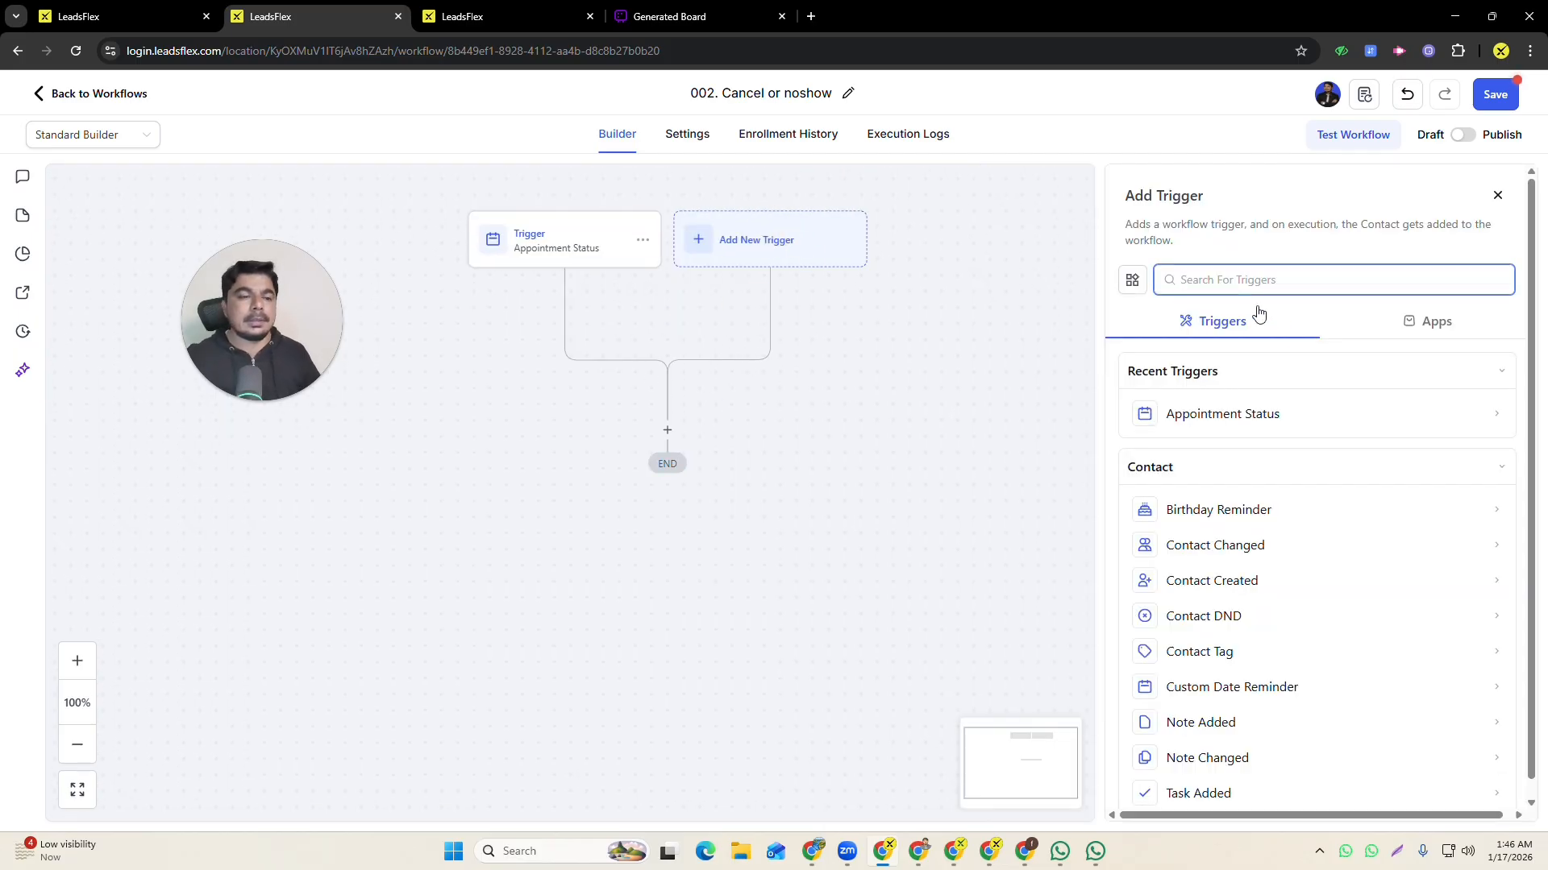
pyautogui.write('app')
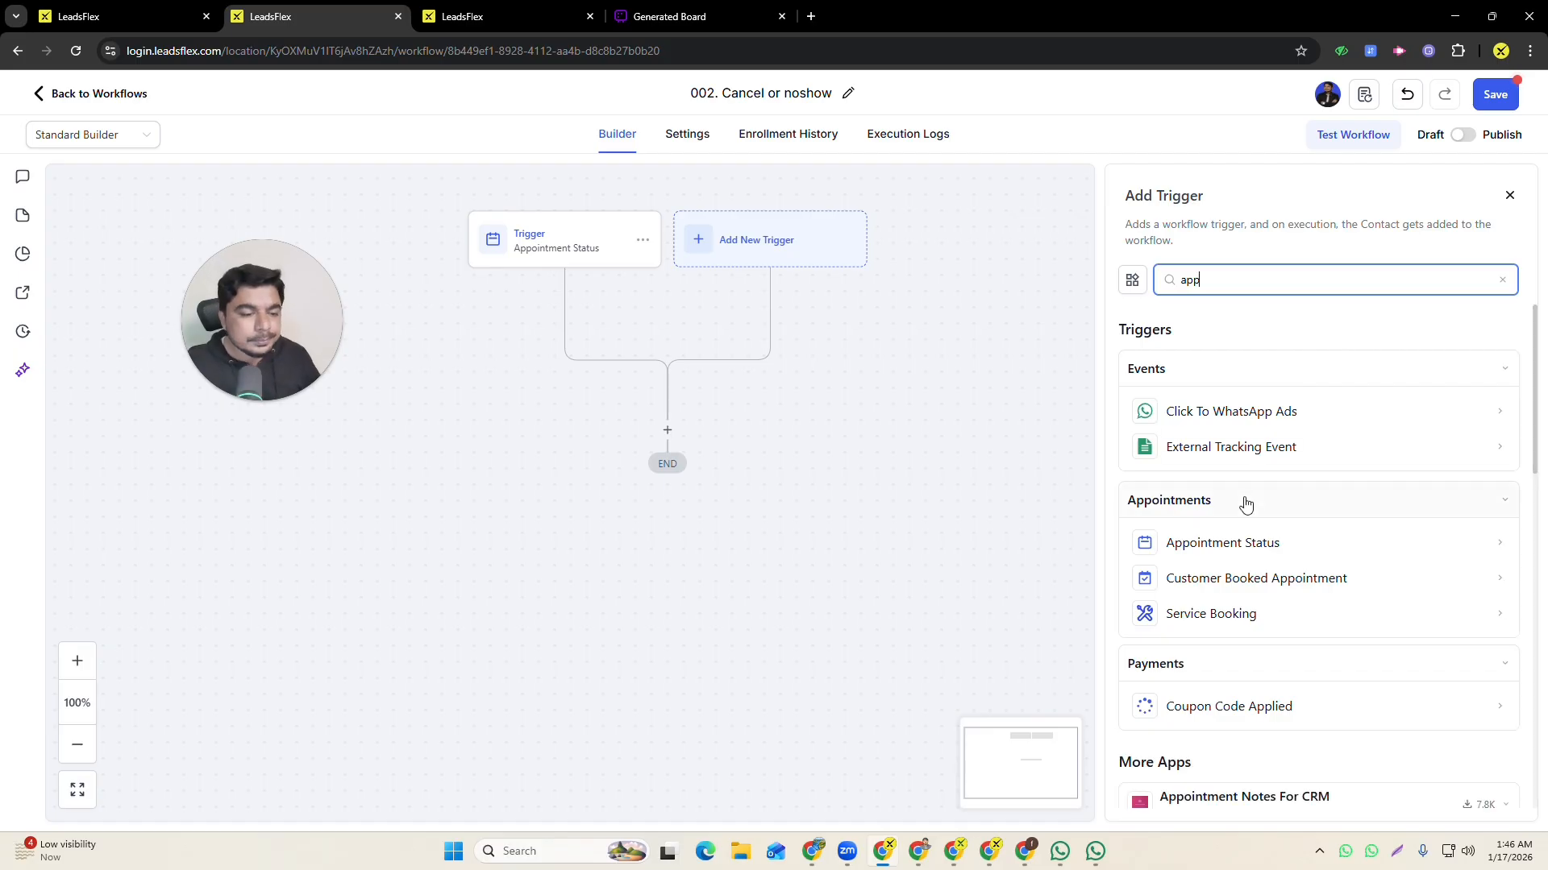
pyautogui.click(1240, 541)
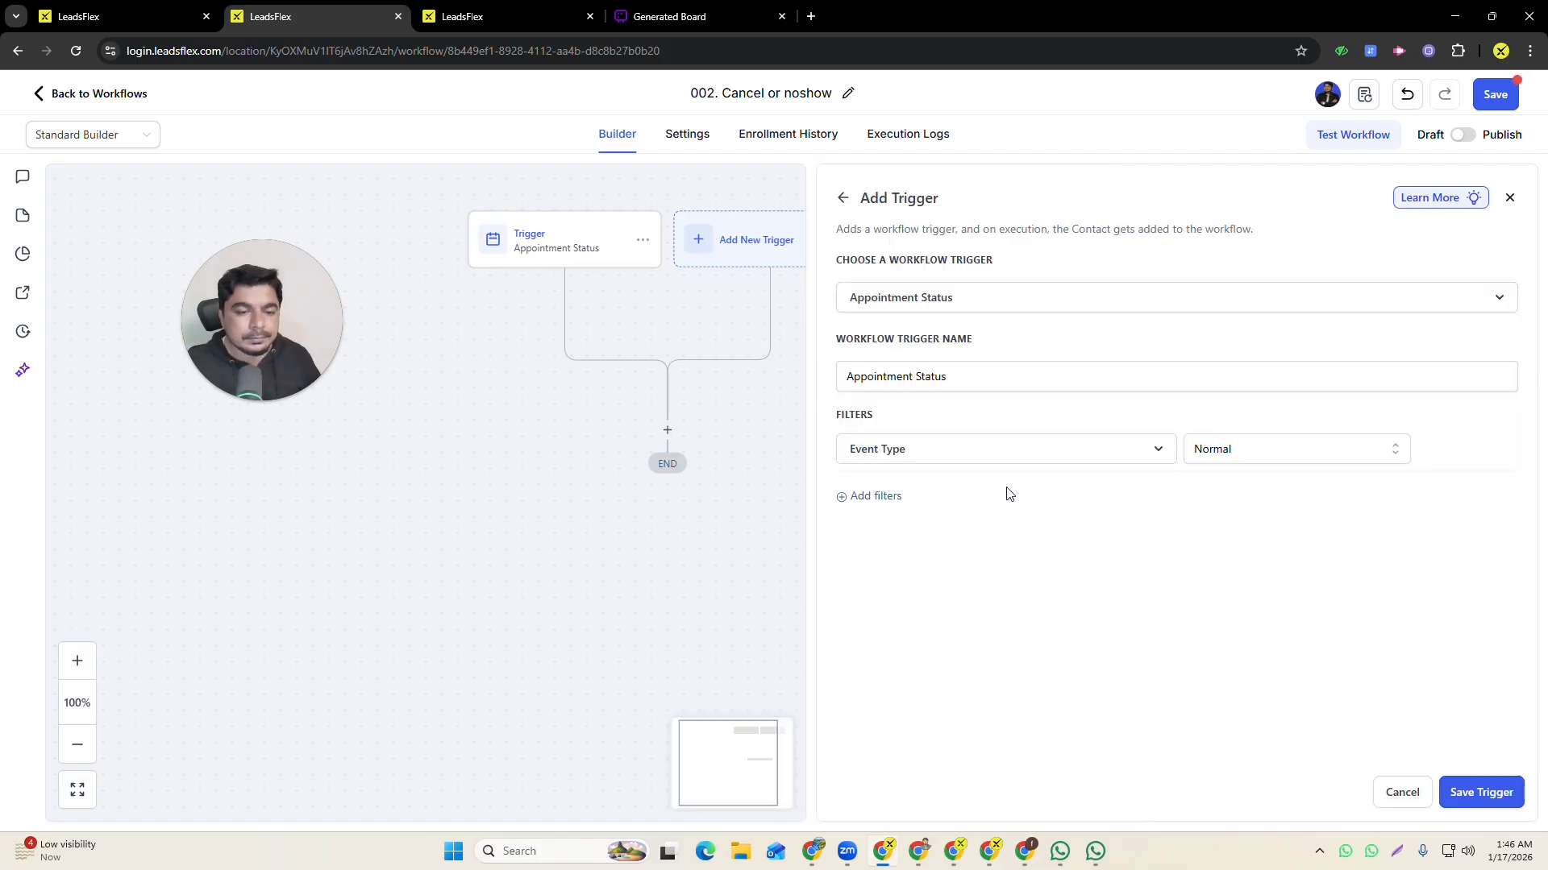
# - Filter the second trigger with In calendar set to Tetscalforvideo
pyautogui.click(893, 496)
pyautogui.click(967, 501)
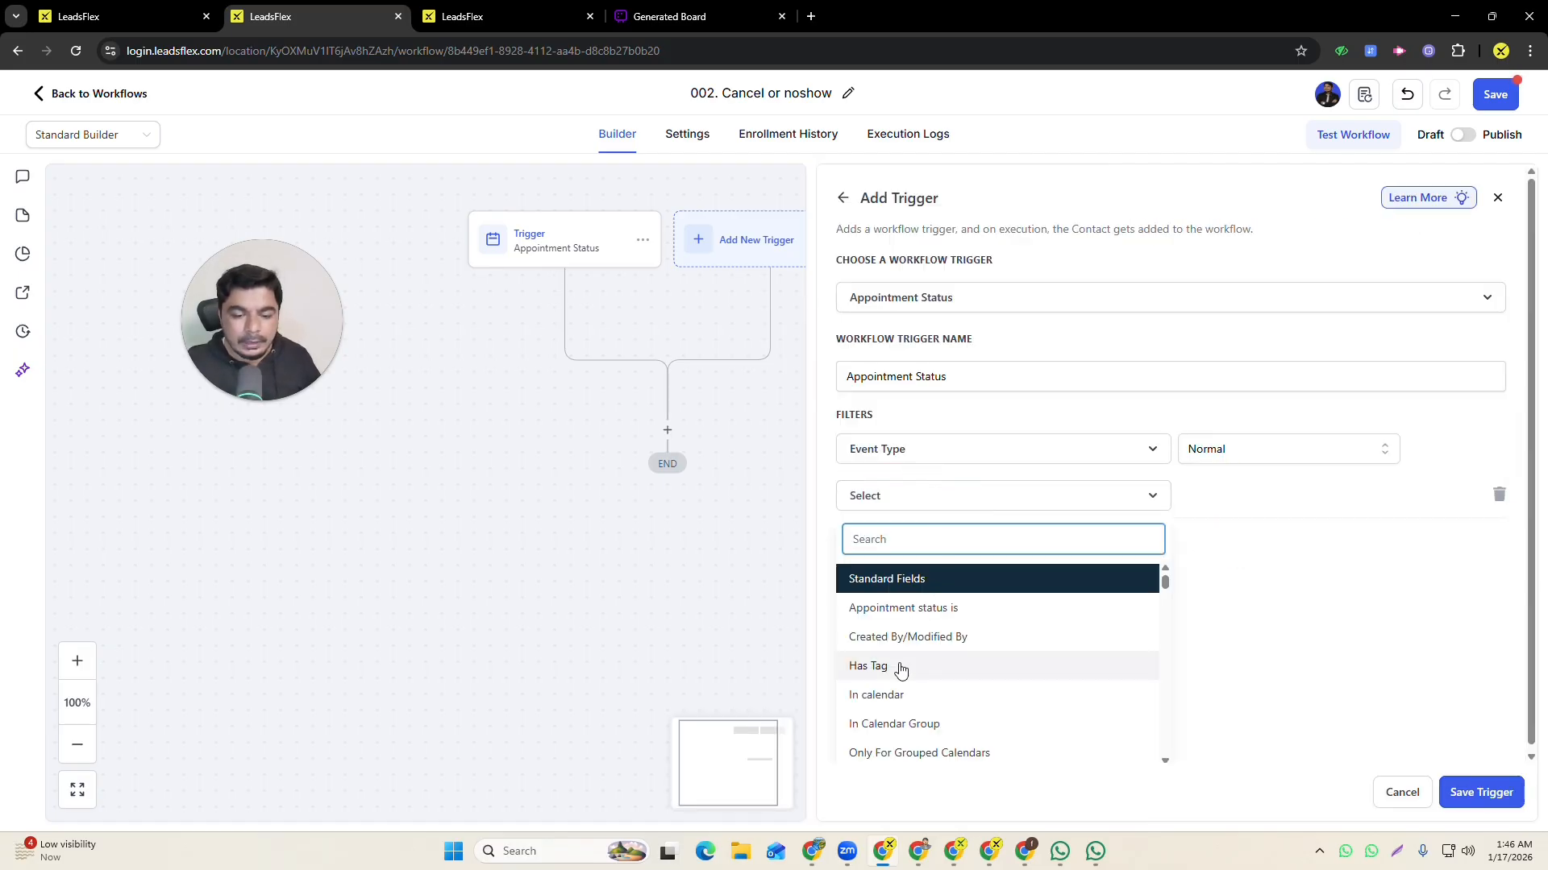
pyautogui.click(879, 697)
pyautogui.click(1299, 500)
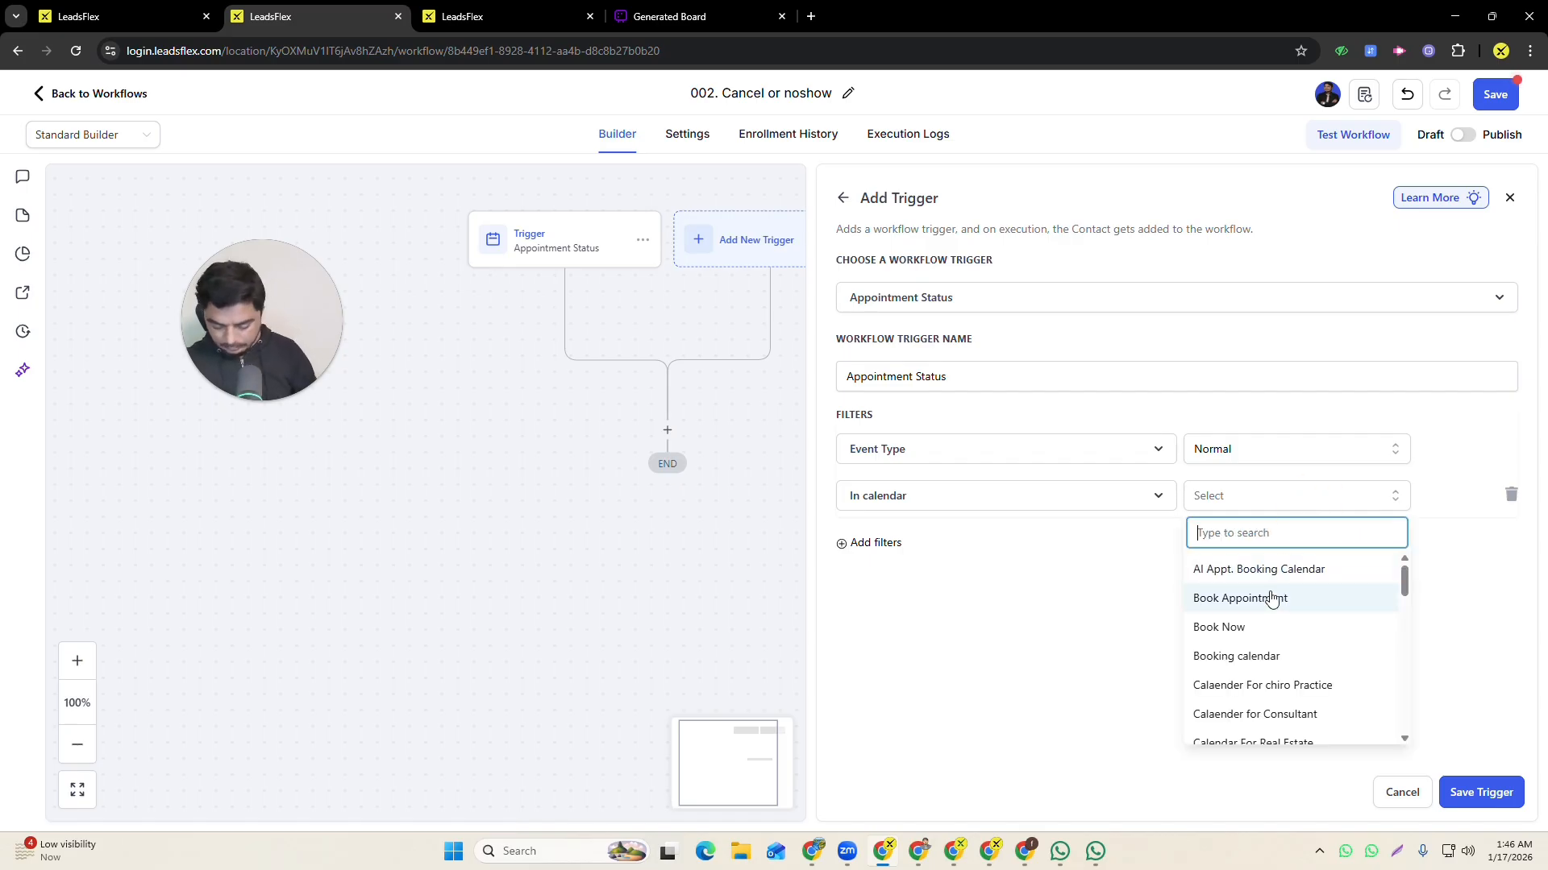
pyautogui.write('tets')
pyautogui.click(1256, 566)
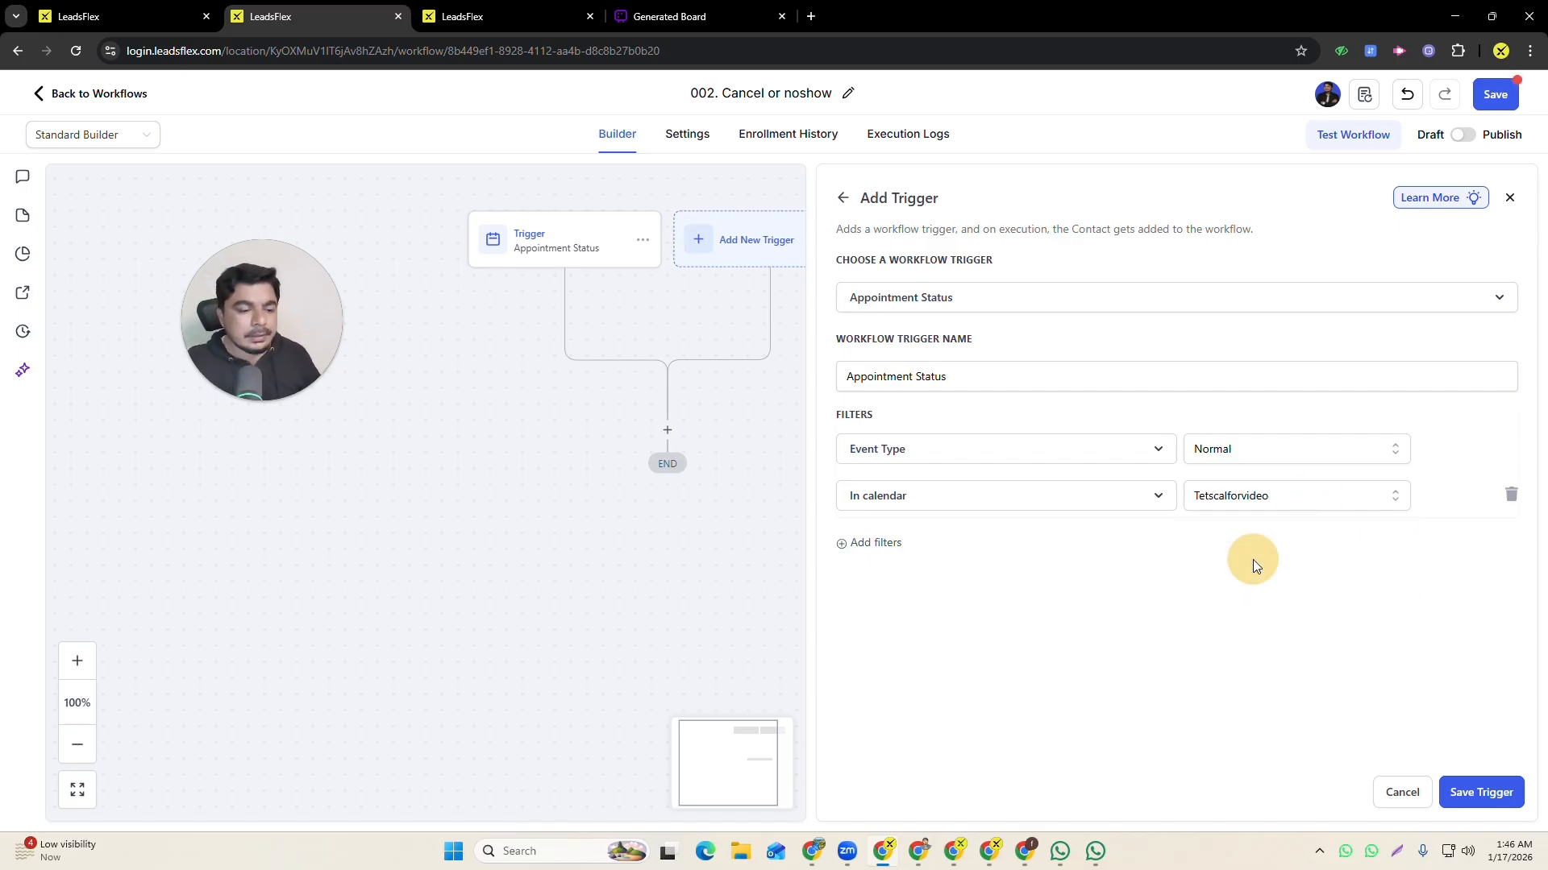
# - Add an Appointment status is filter set to No-show to the second trigger, and save it
pyautogui.click(878, 544)
pyautogui.click(908, 550)
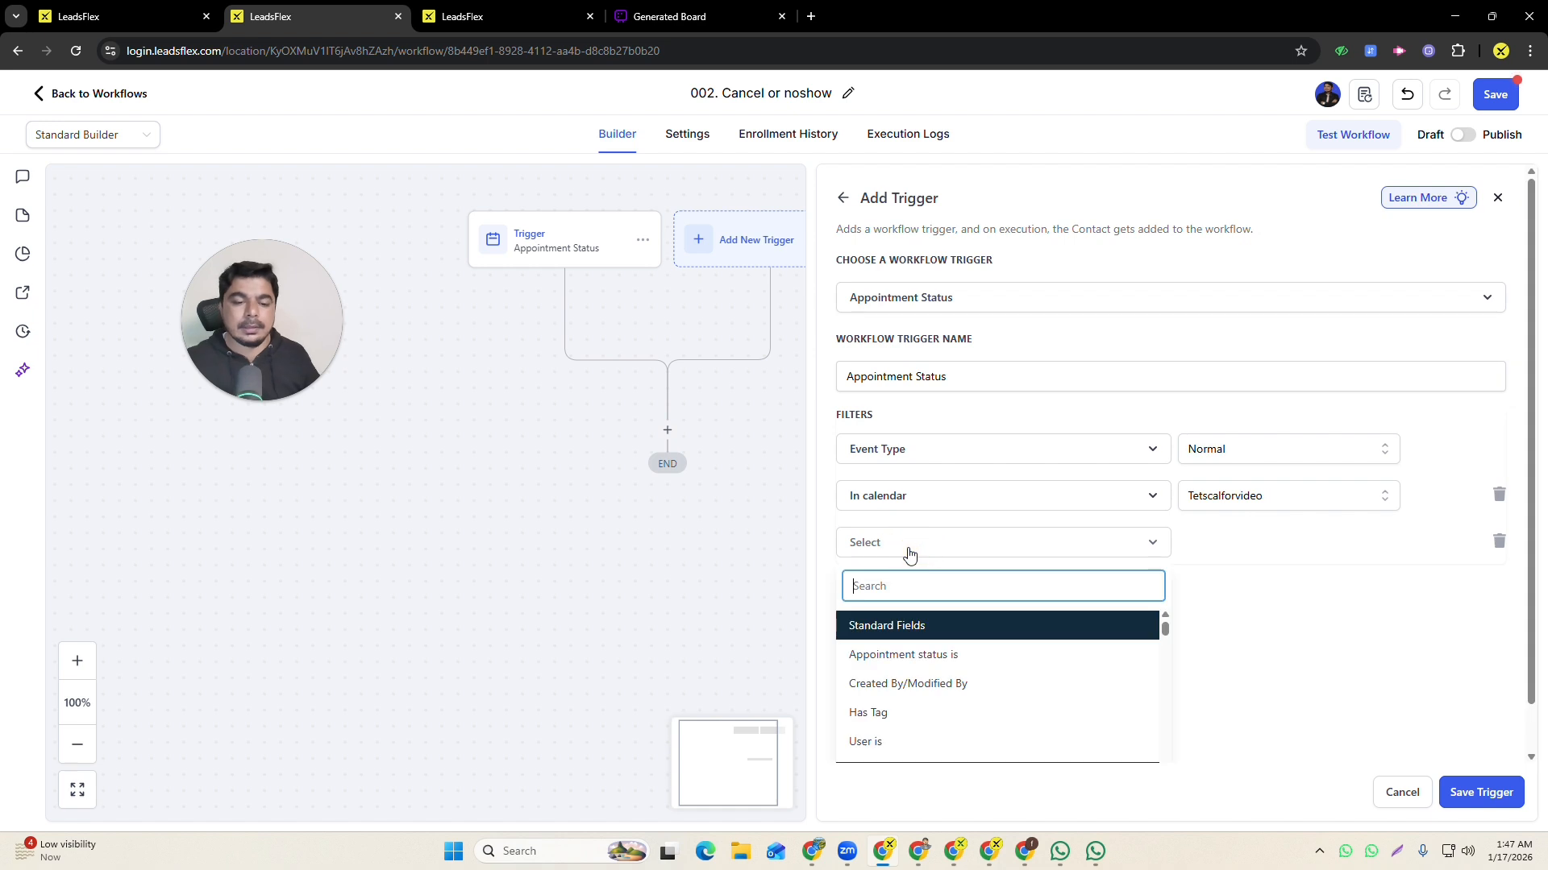
pyautogui.click(885, 654)
pyautogui.click(1262, 546)
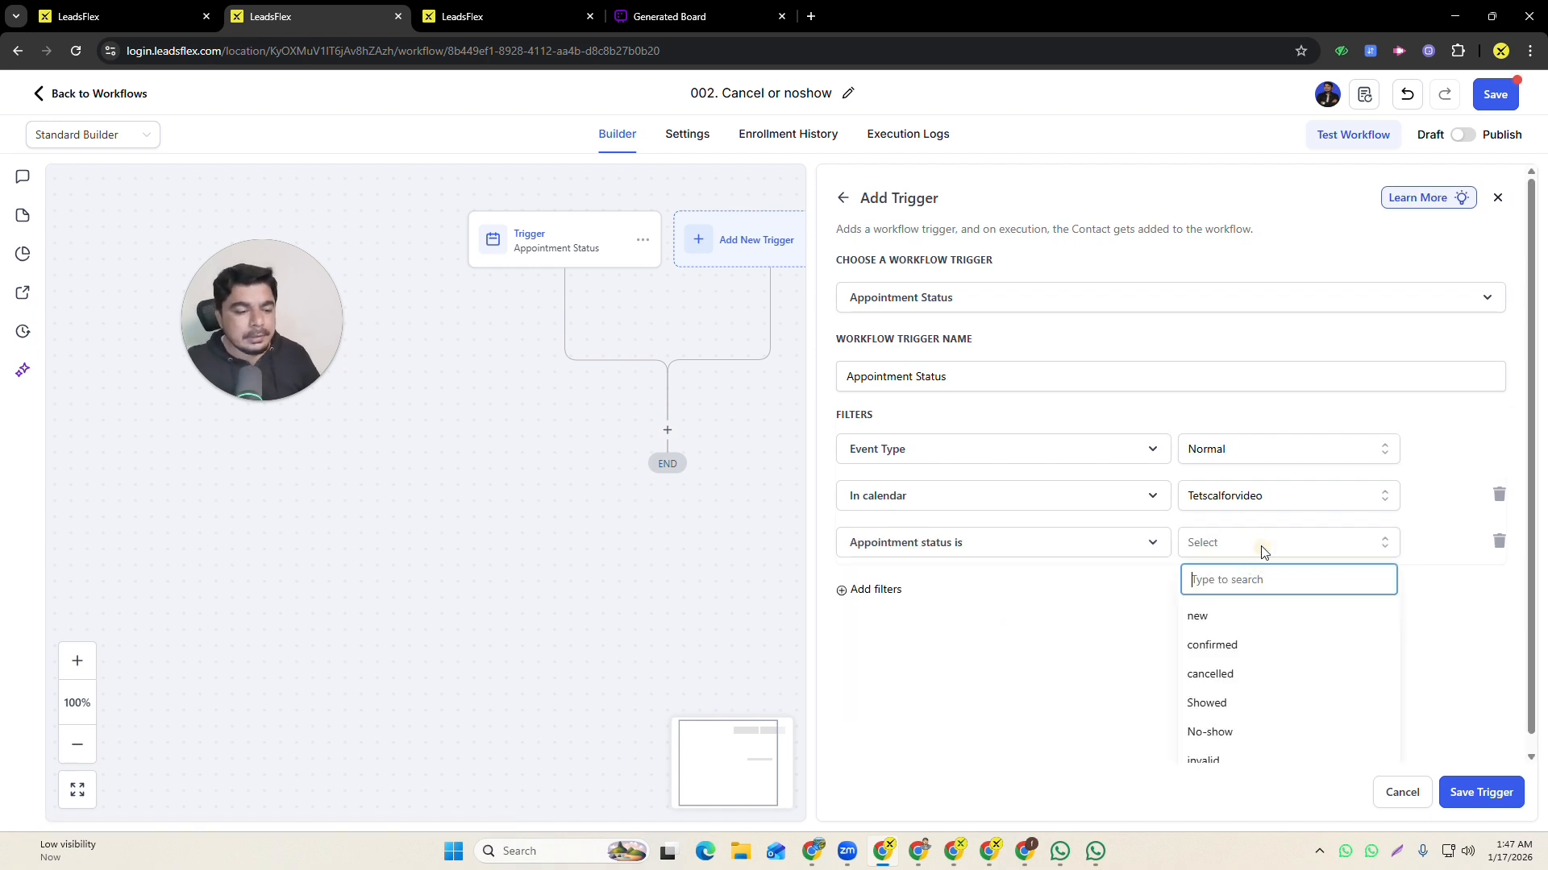
pyautogui.click(1209, 732)
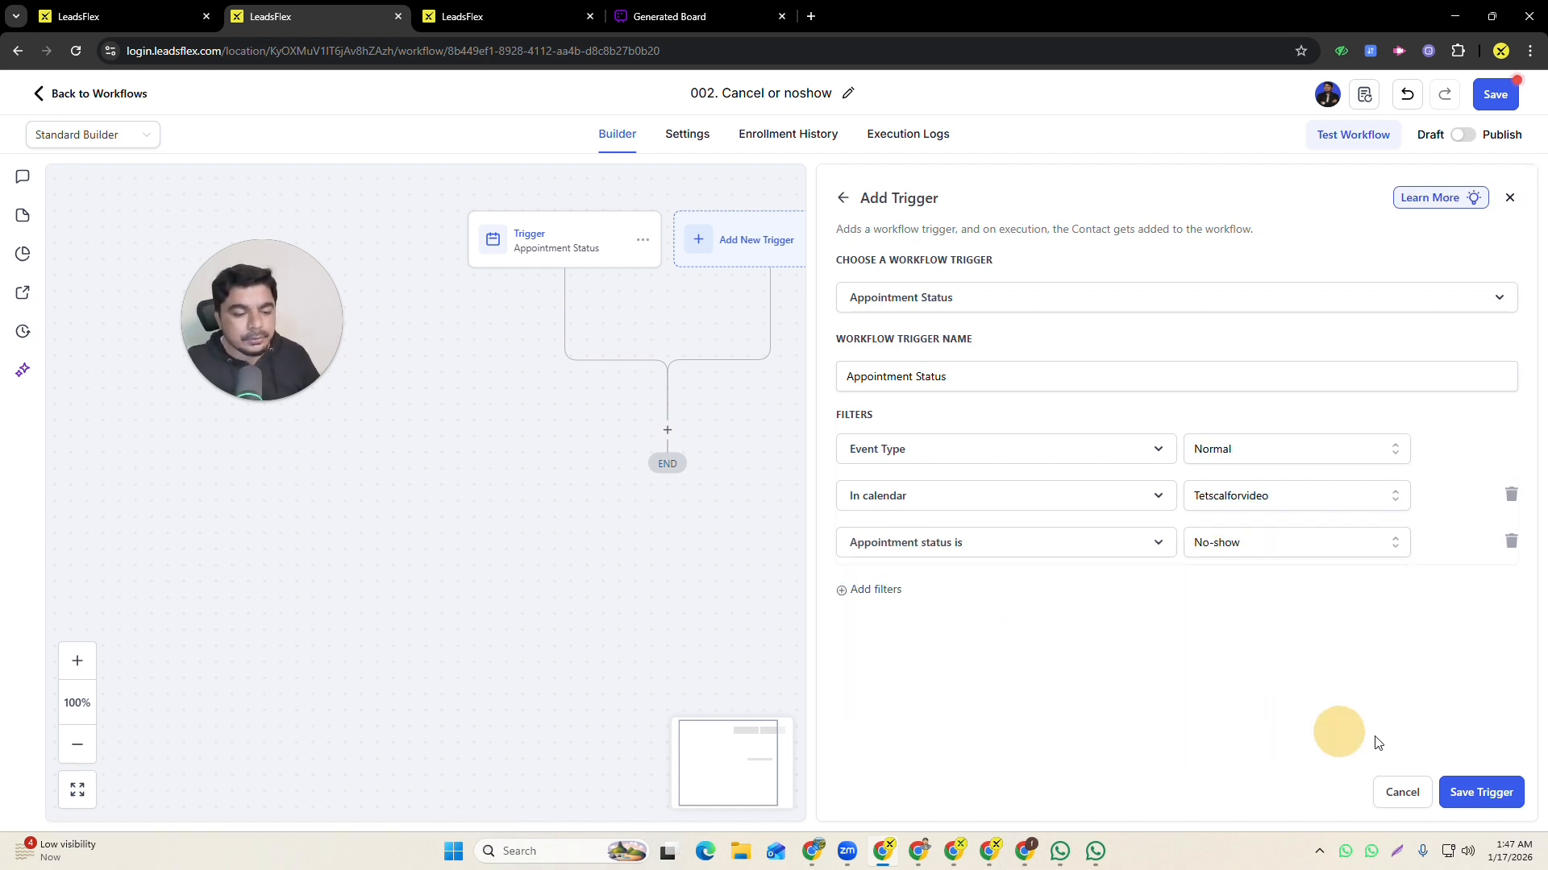
pyautogui.click(1480, 793)
# - Rename the cancelled-appointment trigger to "Appointment Status Is cancel" and save it
pyautogui.click(487, 252)
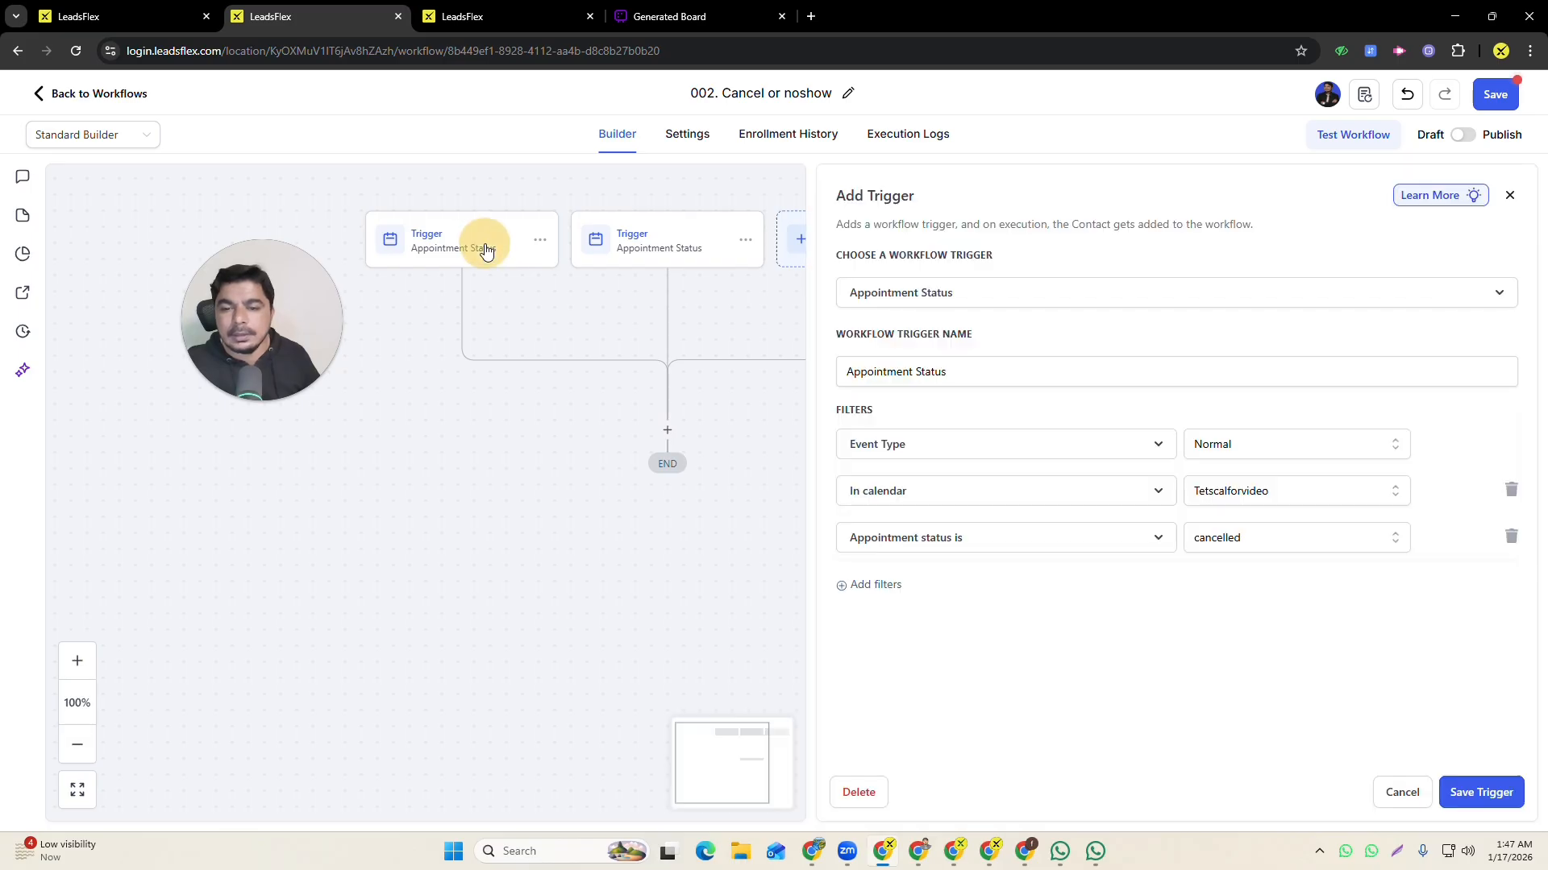
pyautogui.click(997, 294)
pyautogui.click(997, 296)
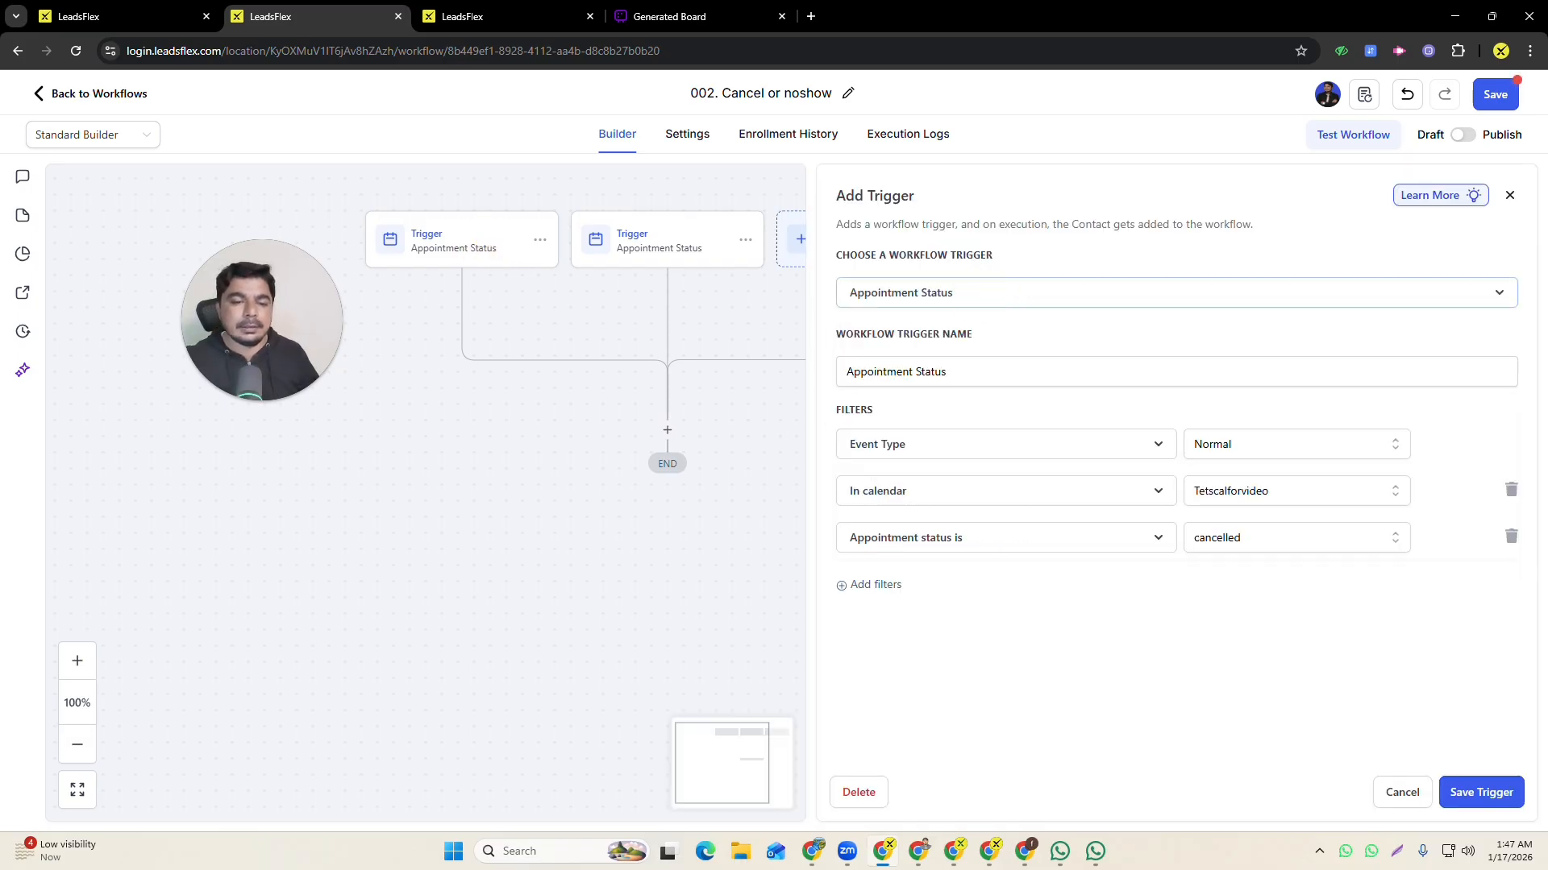
pyautogui.click(967, 370)
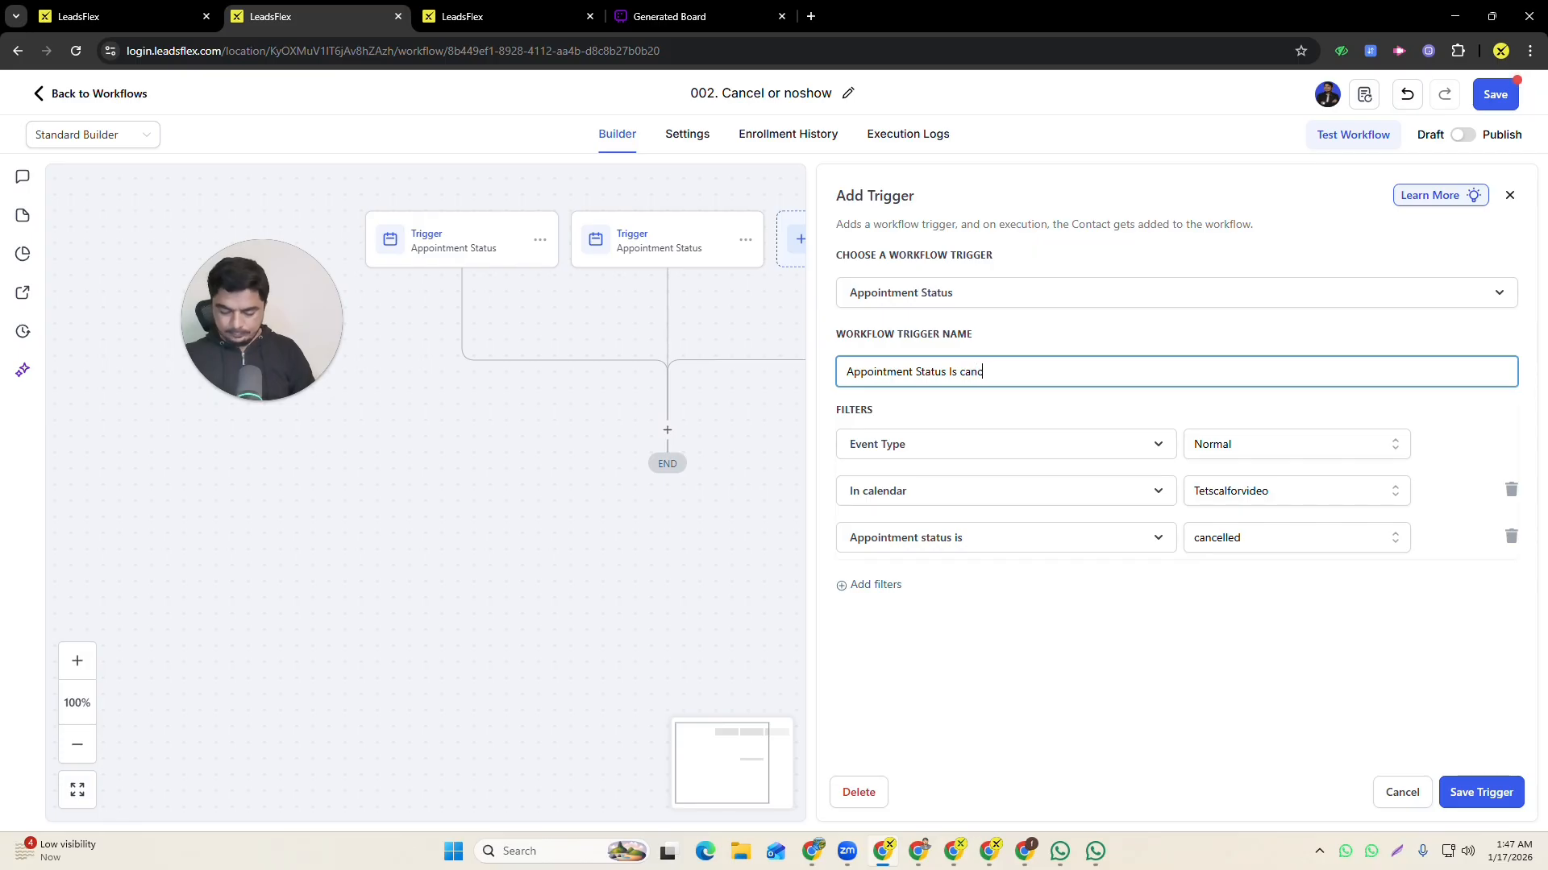
pyautogui.click(1469, 804)
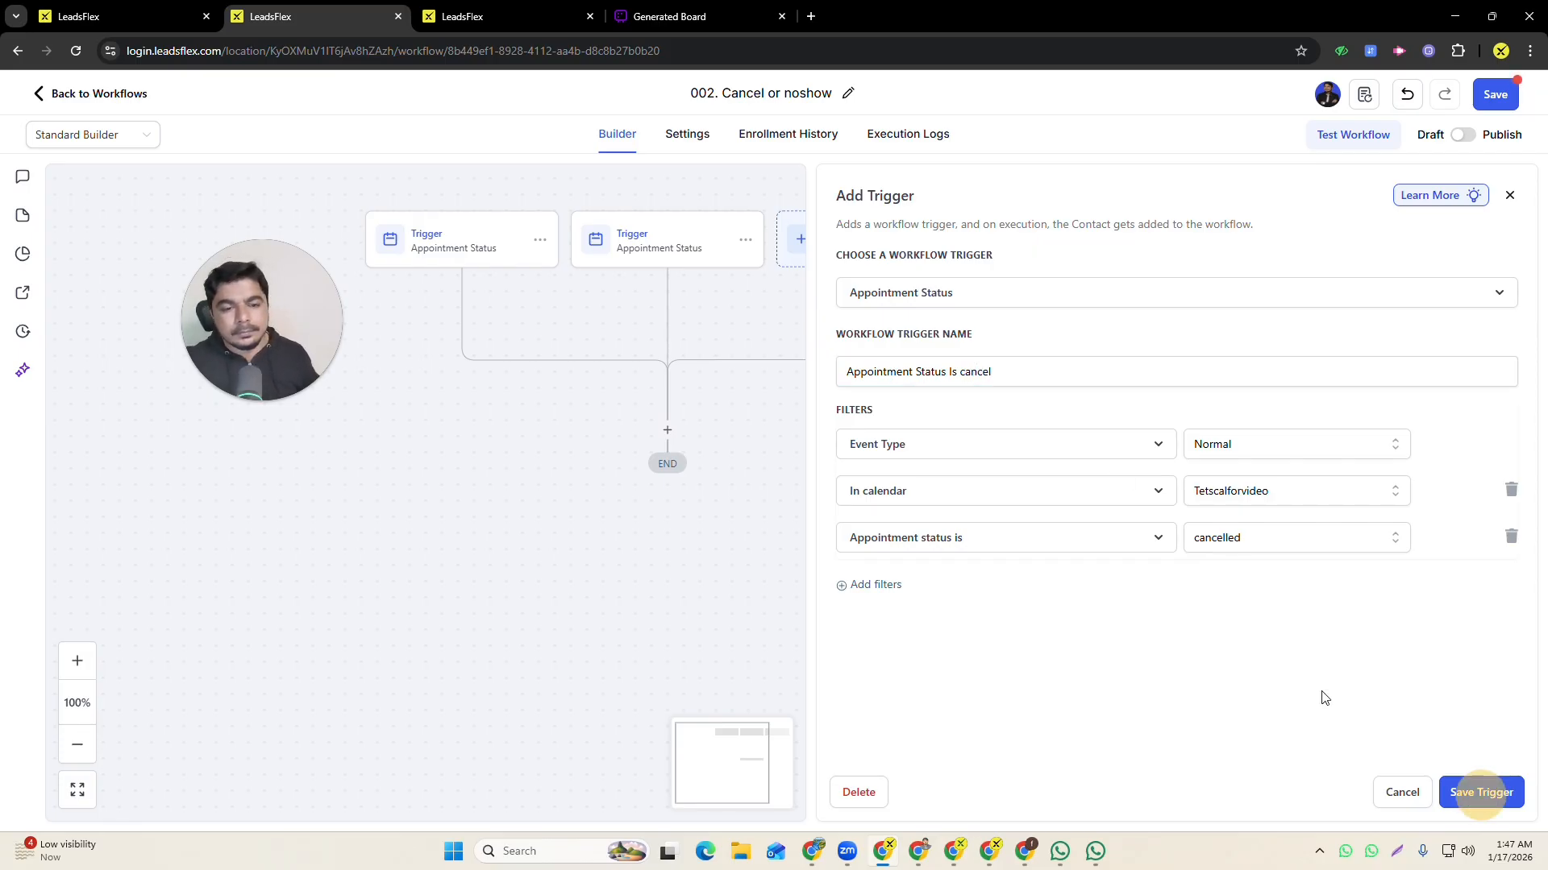
# - Rename the No-show trigger to "Appointment Status is No show" and save it
pyautogui.click(659, 249)
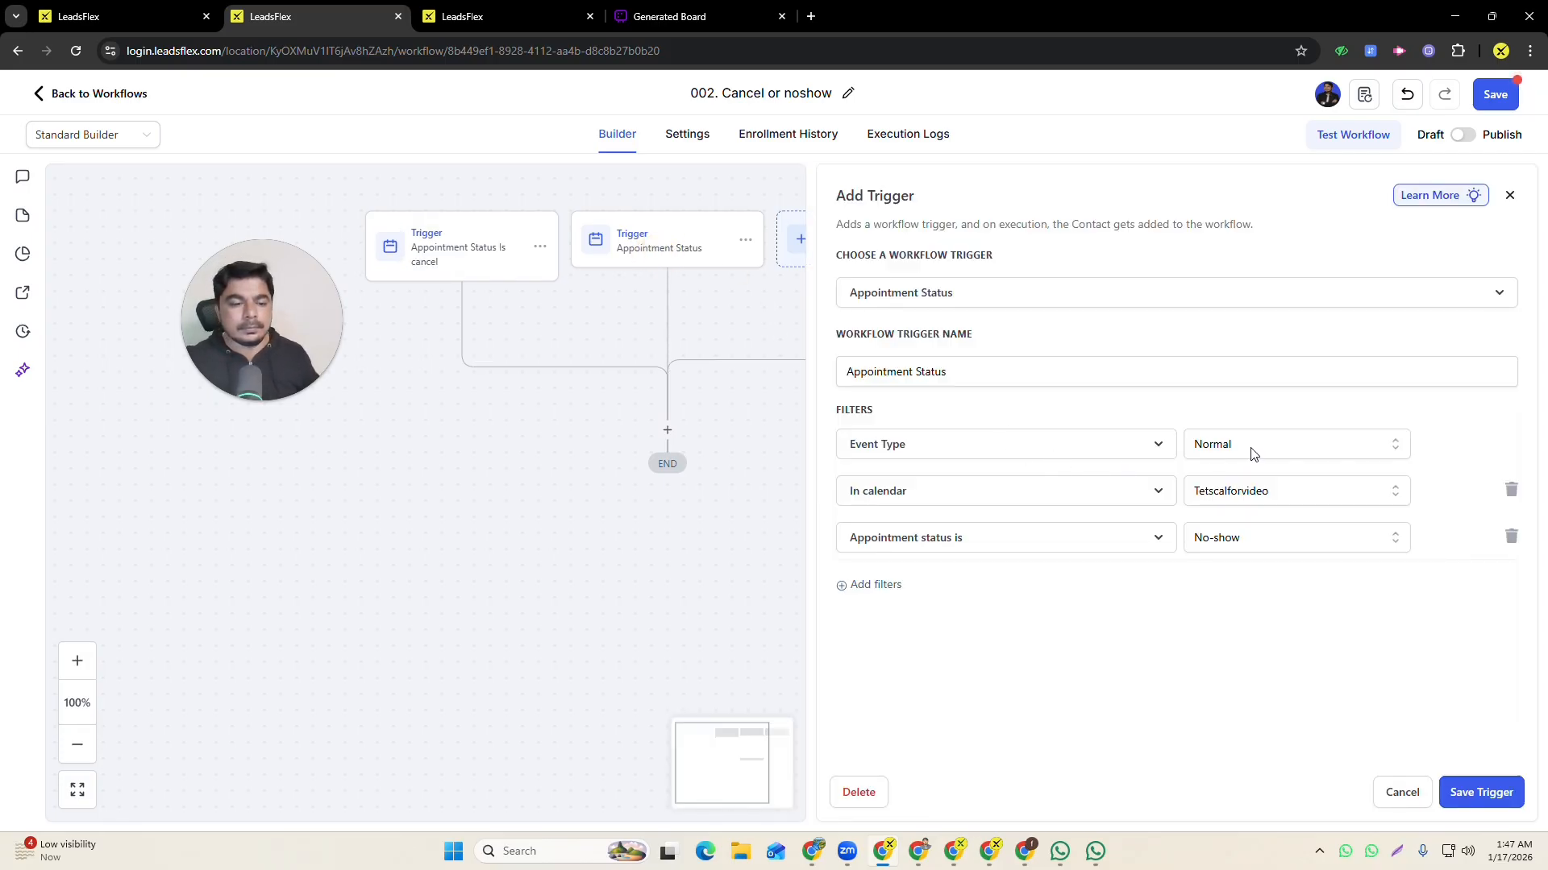
pyautogui.click(1002, 371)
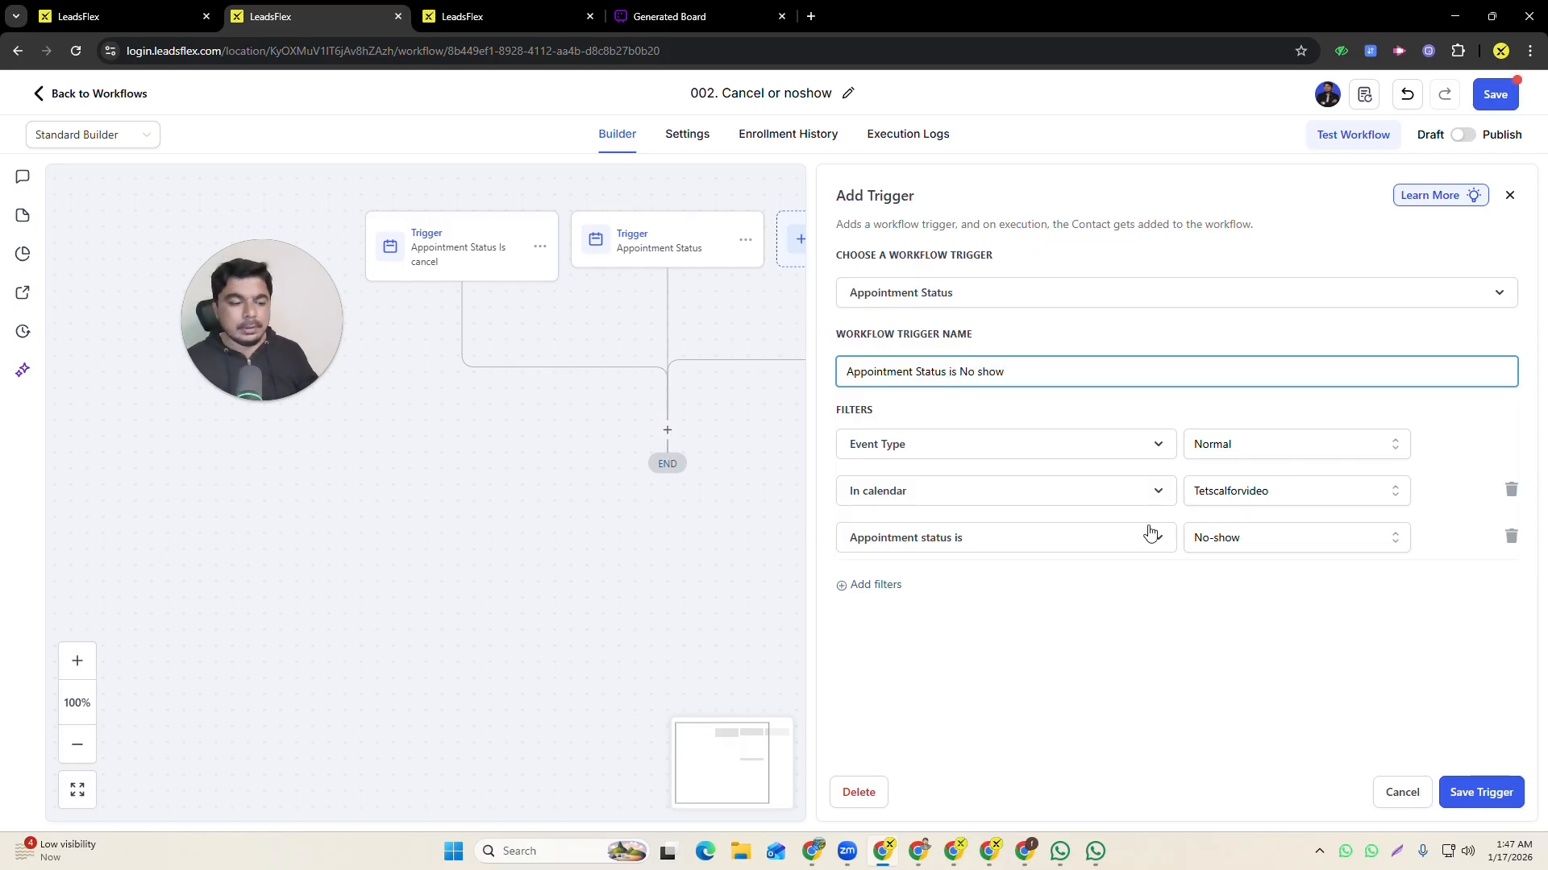
pyautogui.click(1473, 792)
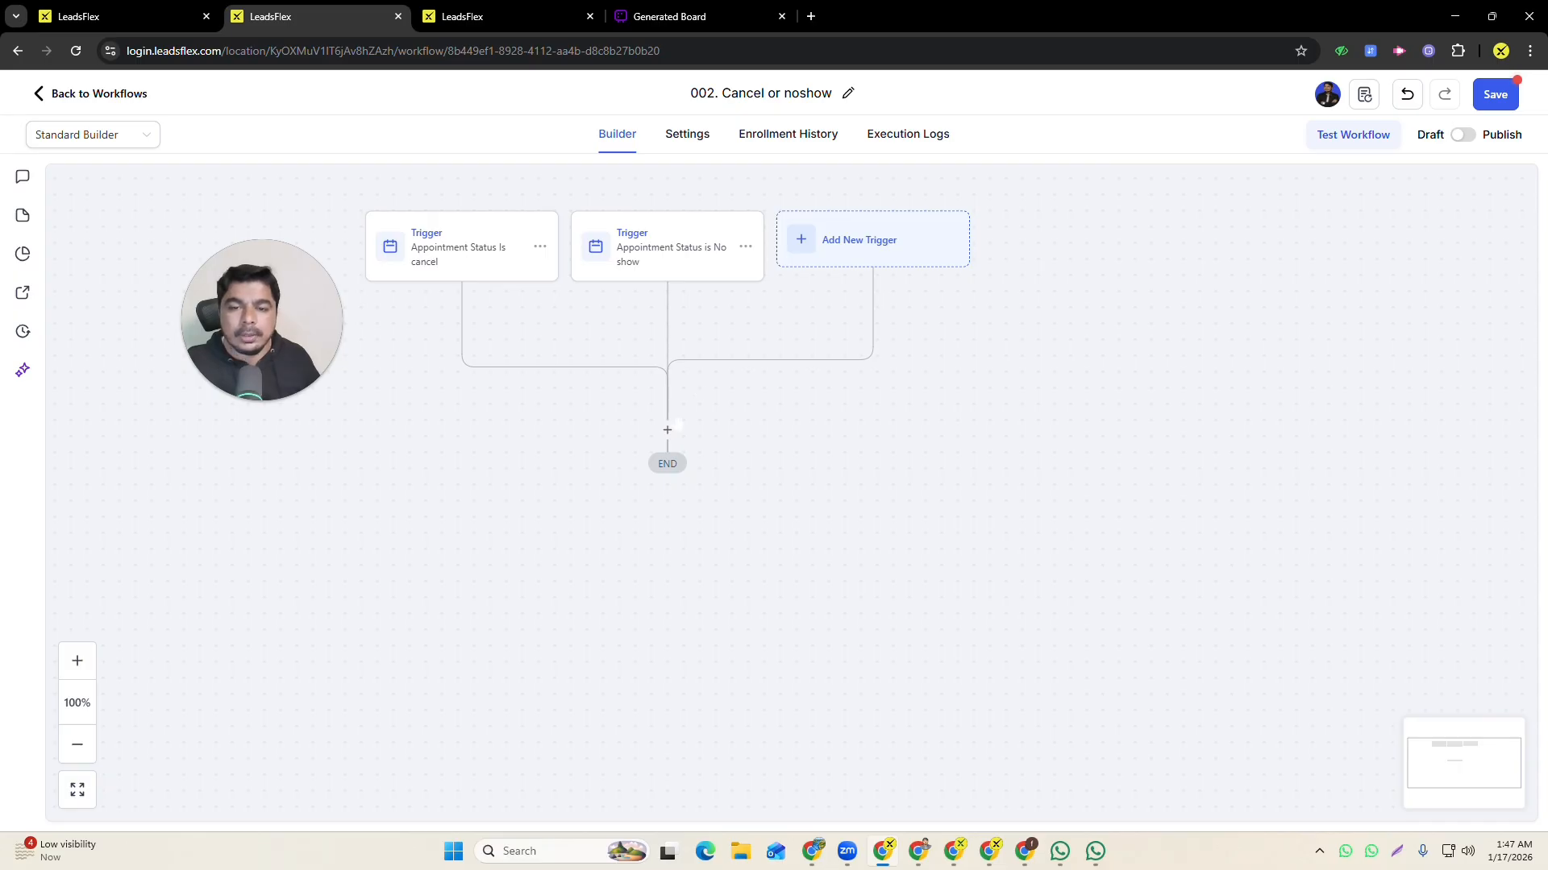
pyautogui.click(668, 431)
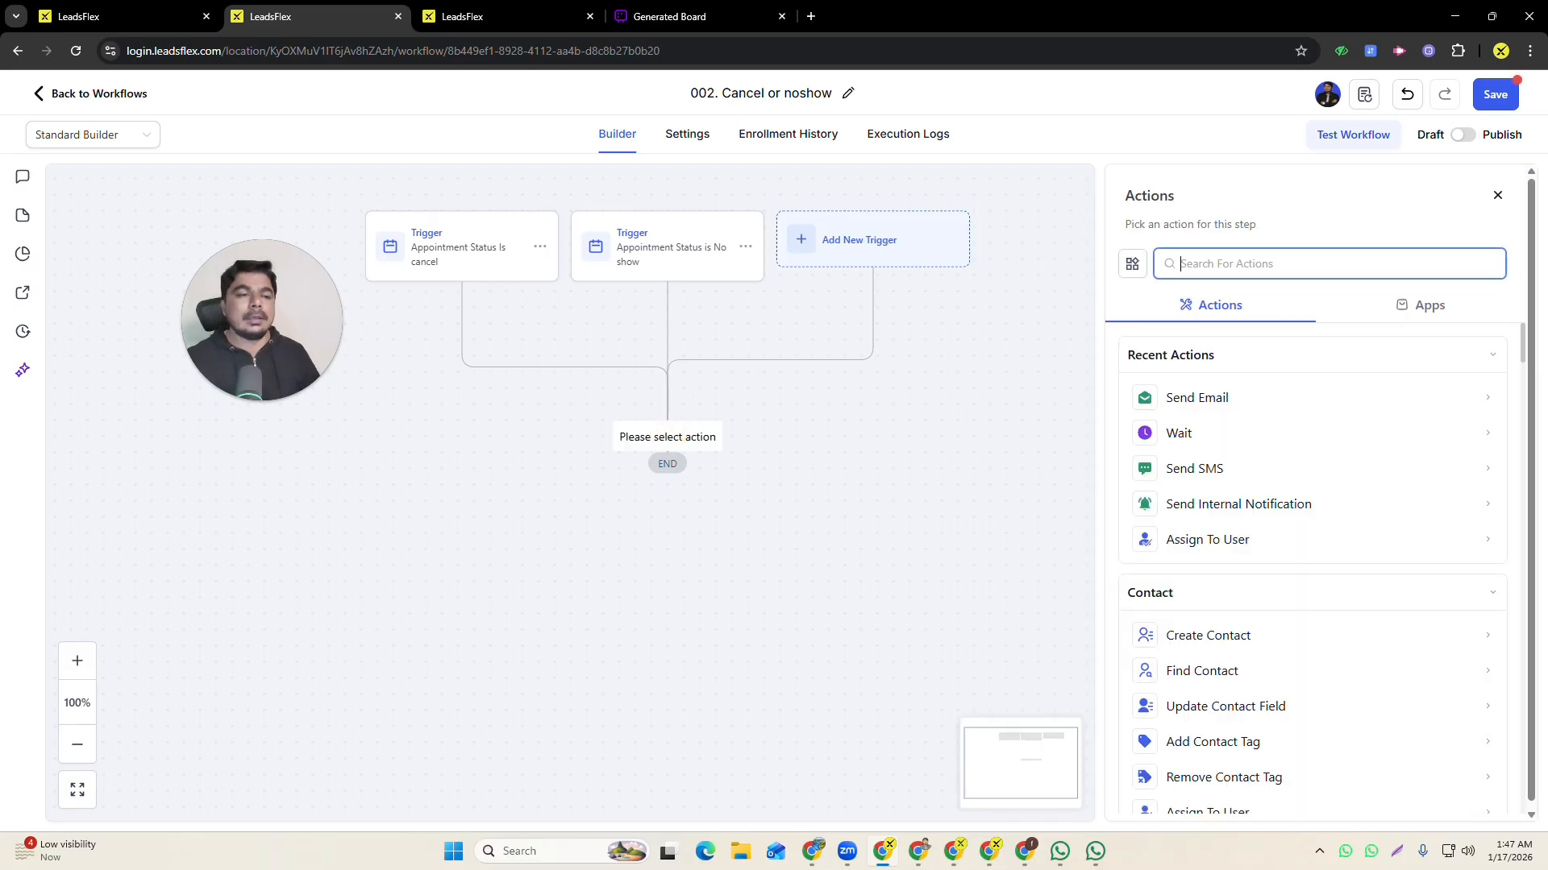
pyautogui.write('ad')
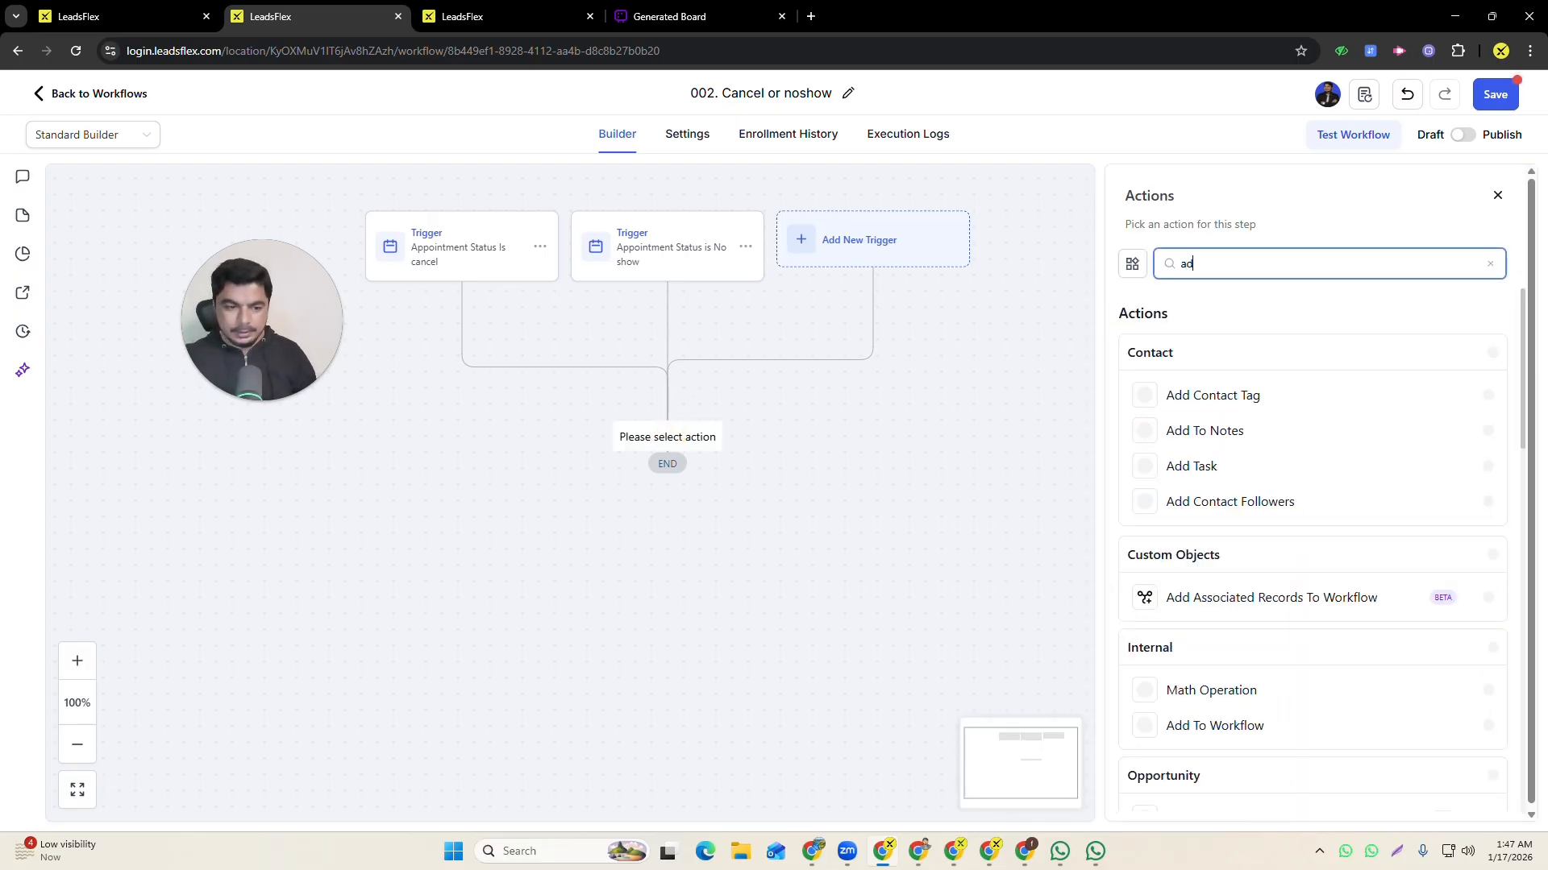
pyautogui.press('BackSpace')
pyautogui.press('BackSpace')
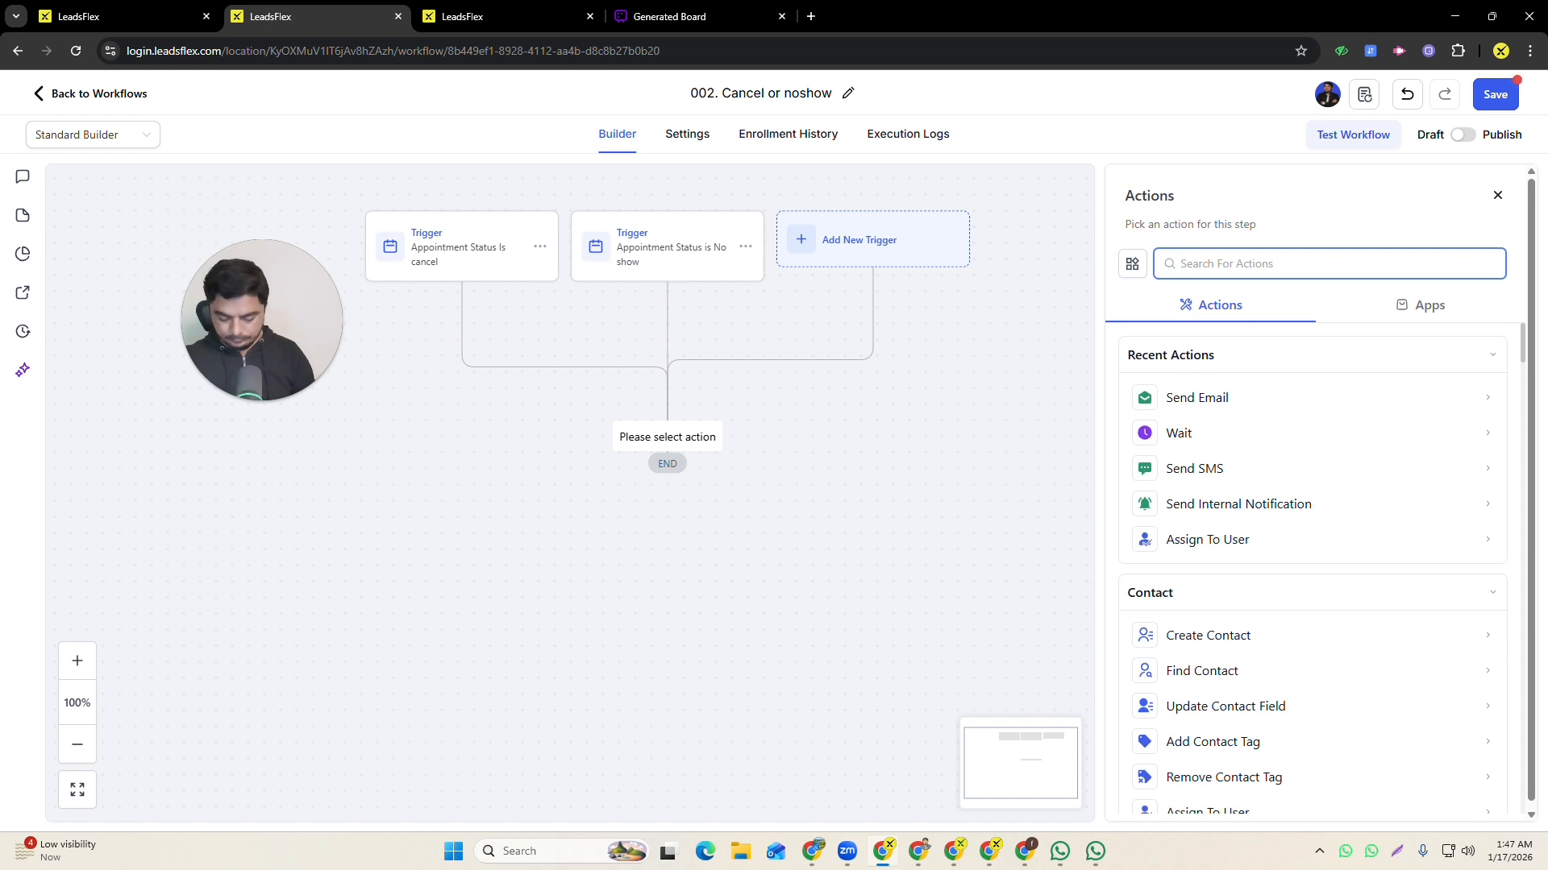
pyautogui.write('if')
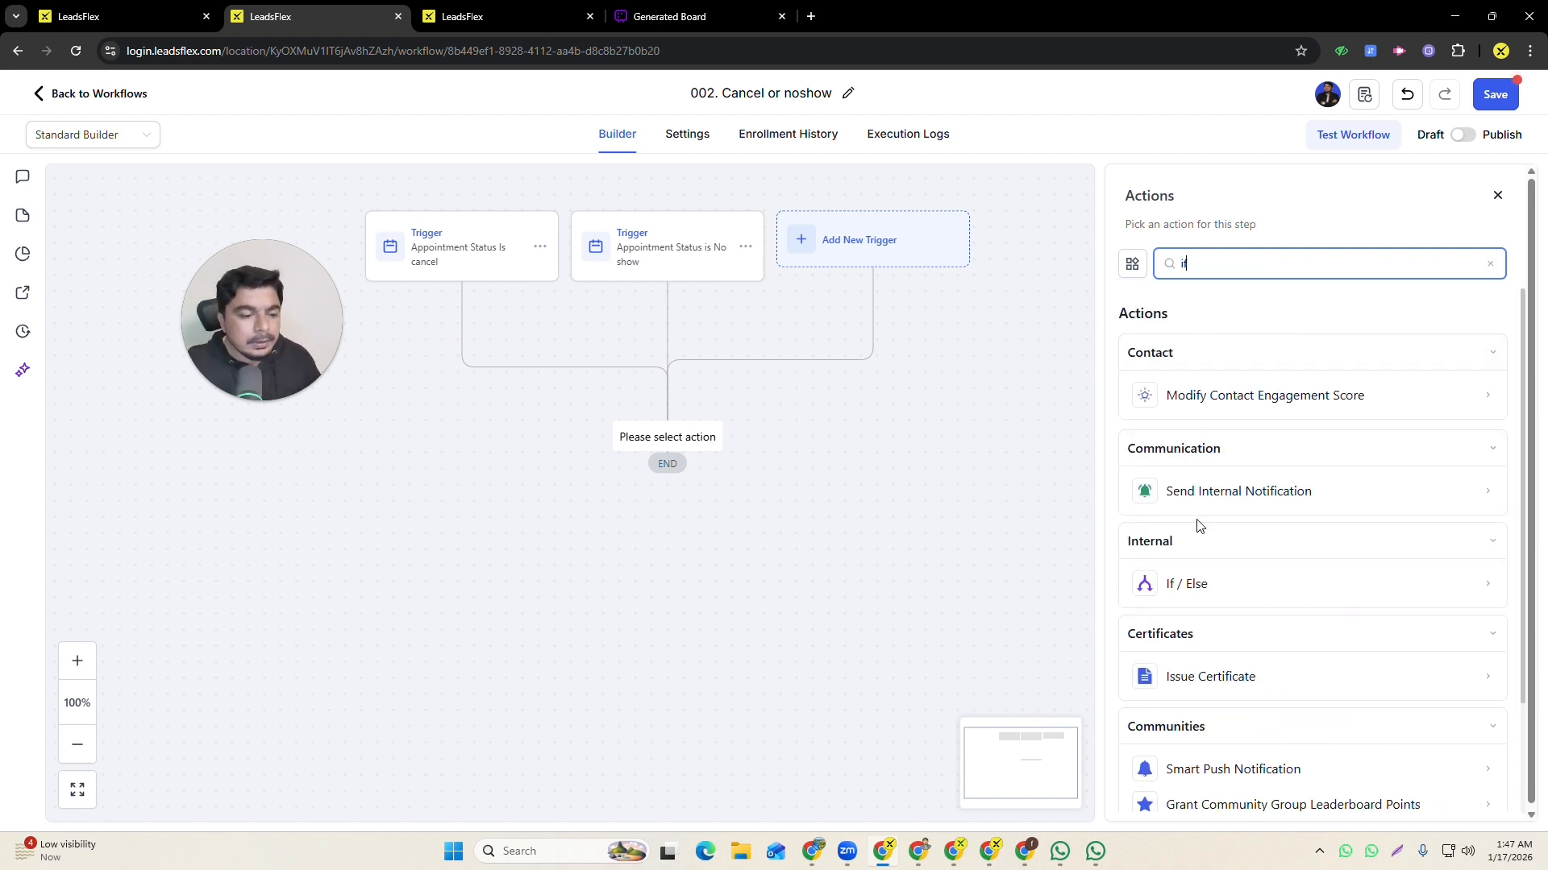
pyautogui.click(1192, 581)
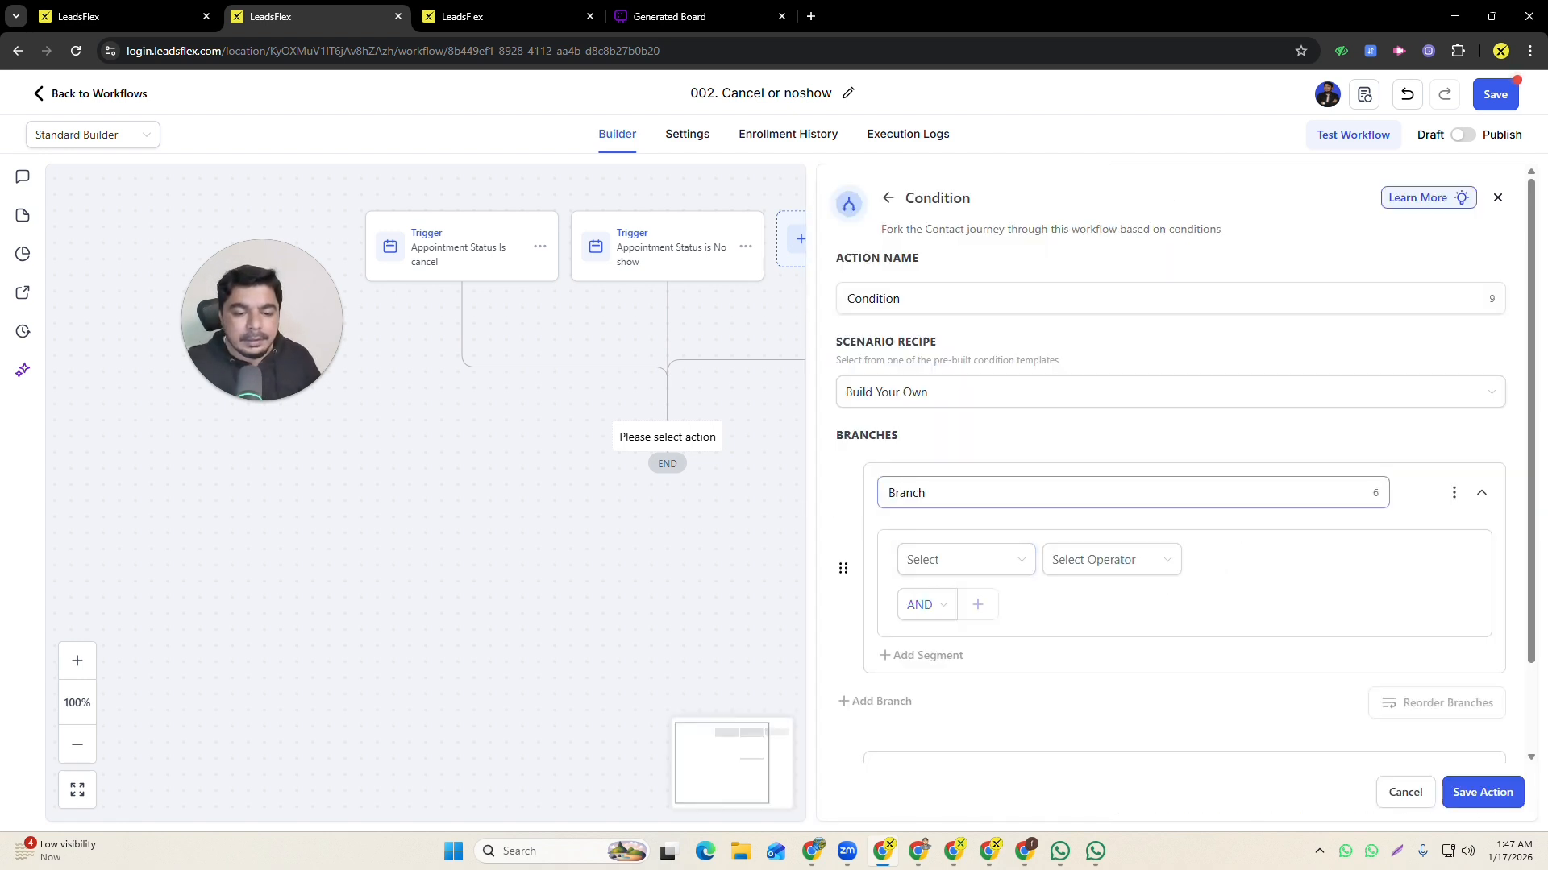
pyautogui.scroll(-1, 1192, 580)
pyautogui.click(964, 461)
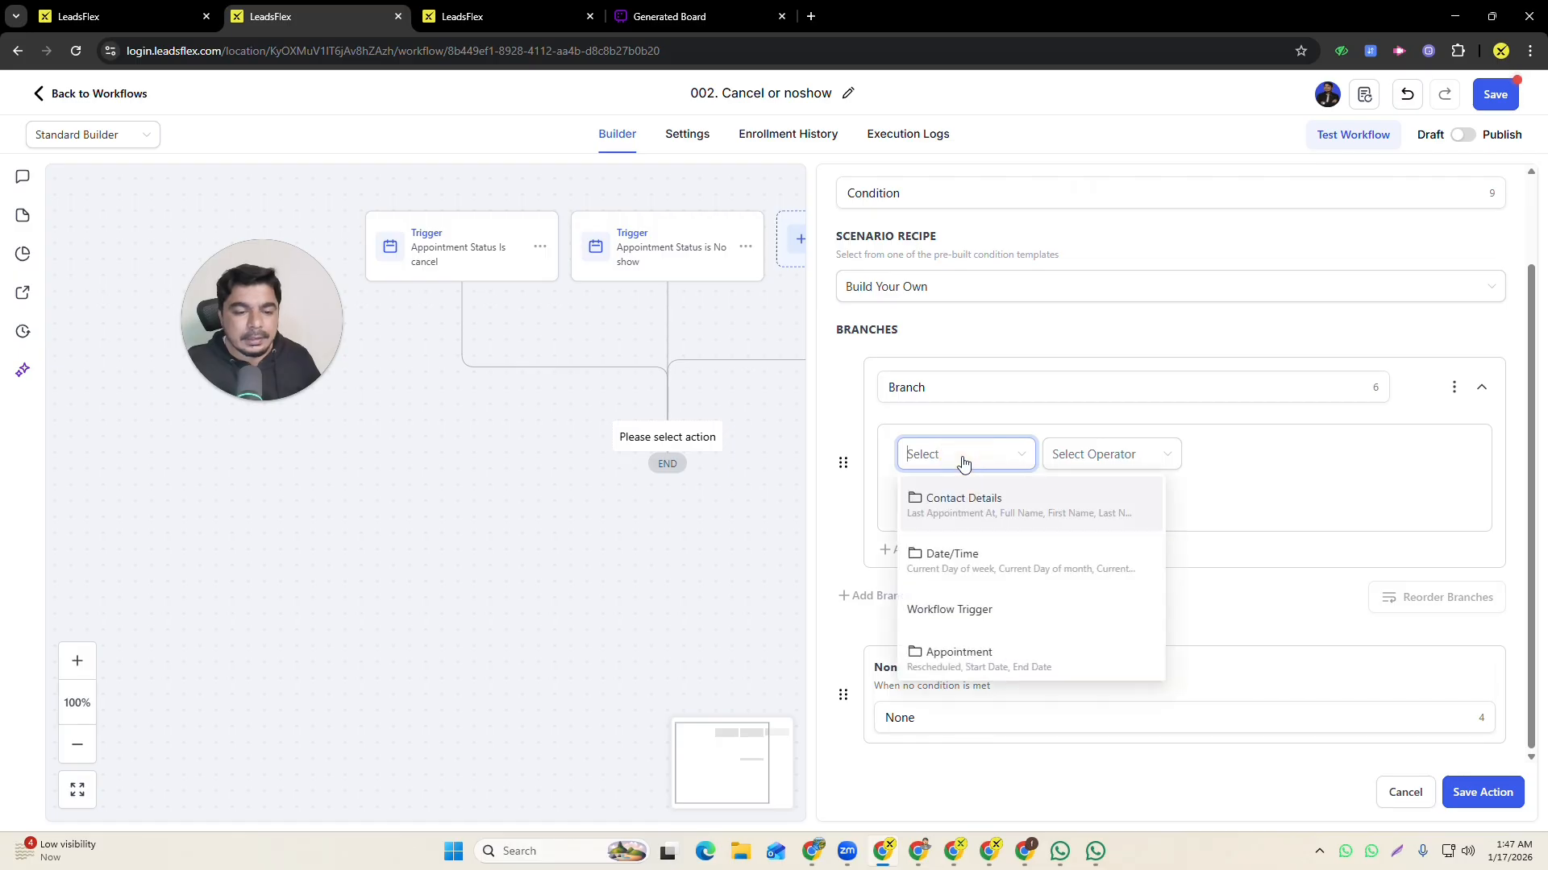
pyautogui.click(980, 611)
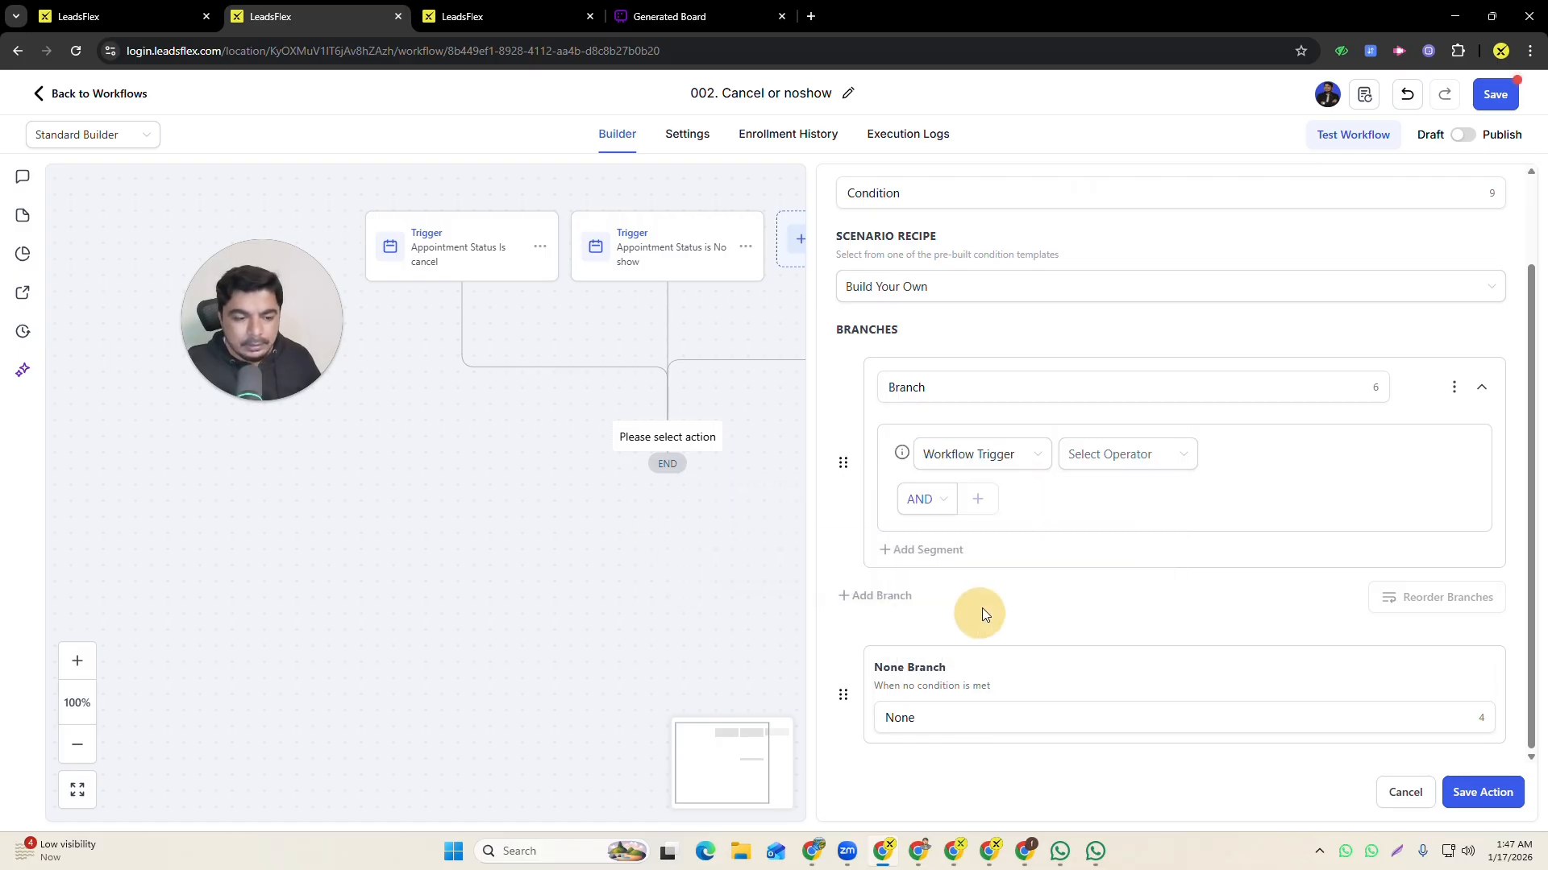
pyautogui.click(1111, 459)
pyautogui.click(1098, 500)
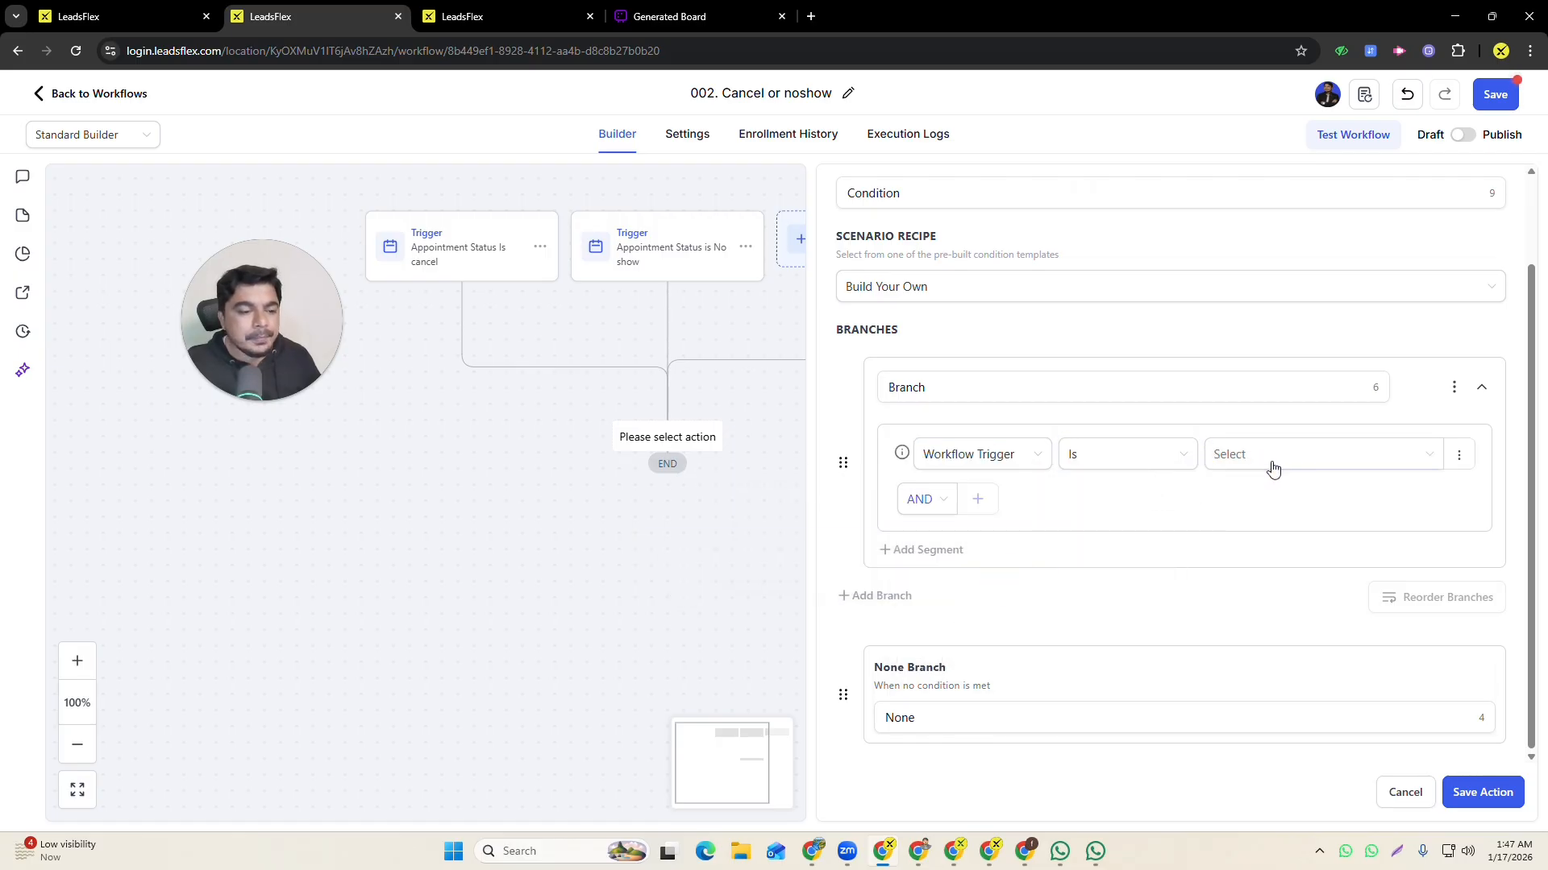
pyautogui.click(1272, 467)
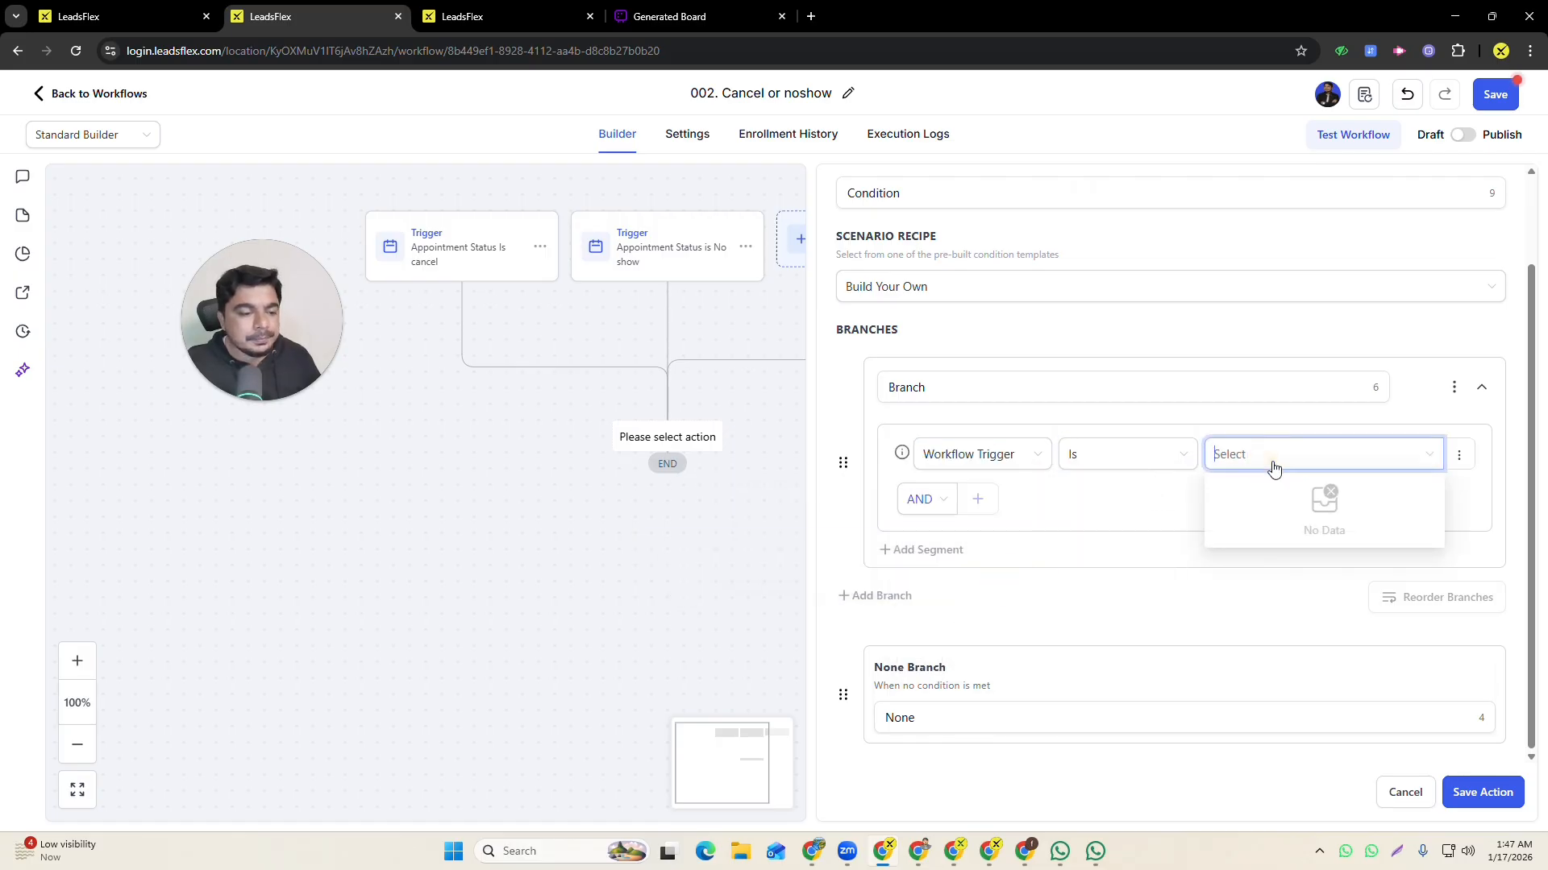
pyautogui.click(977, 453)
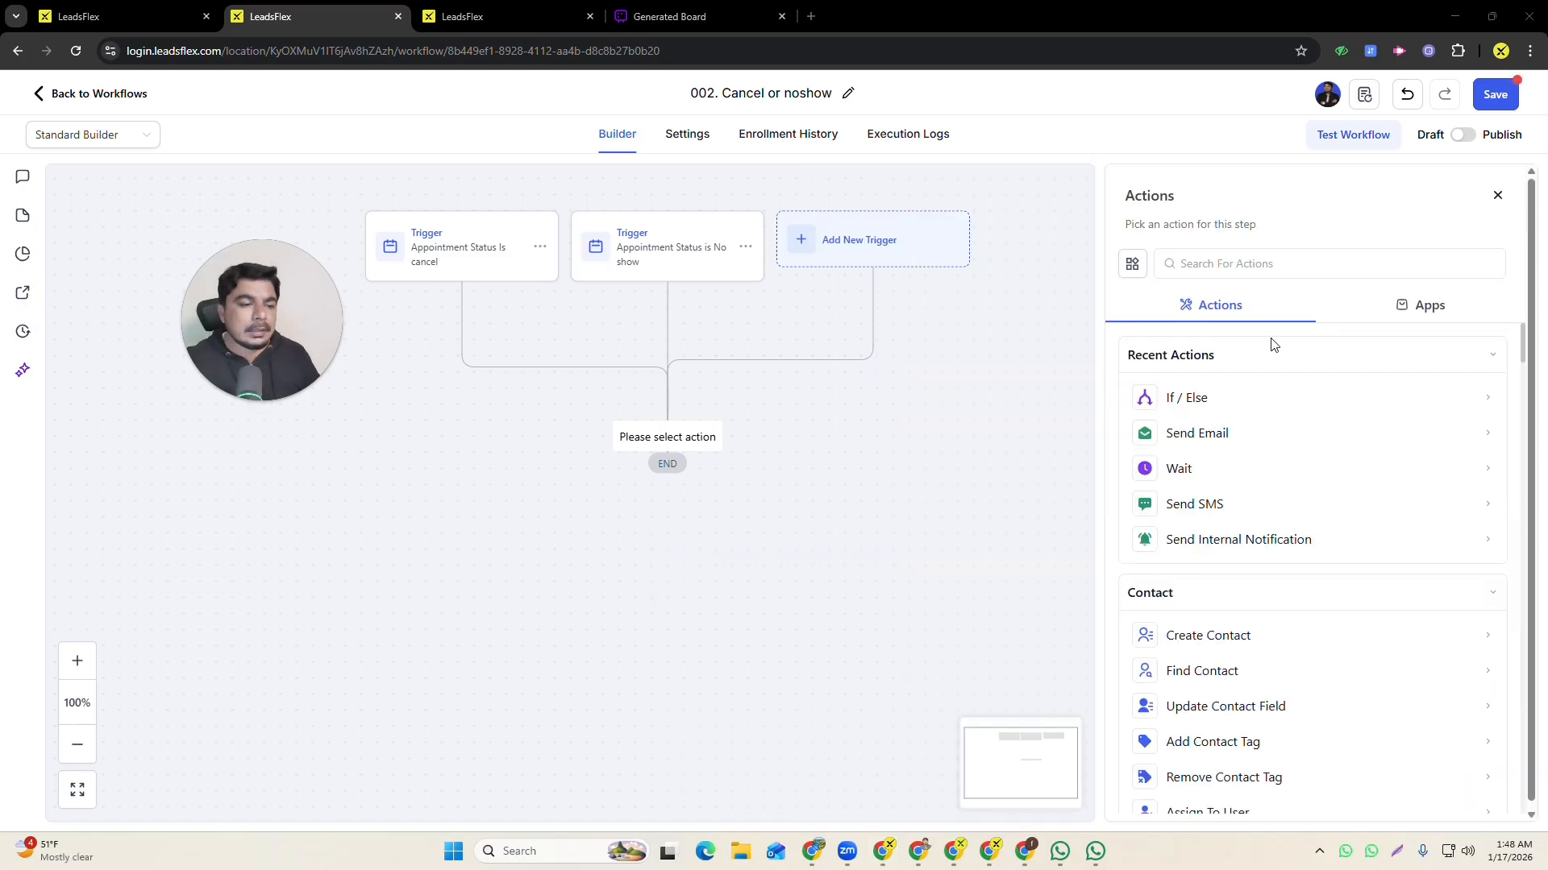
# - Insert an Add Contact Tag action with the tags "app. now-show" and "app. cancelled" below the triggers, and save it
pyautogui.click(1245, 263)
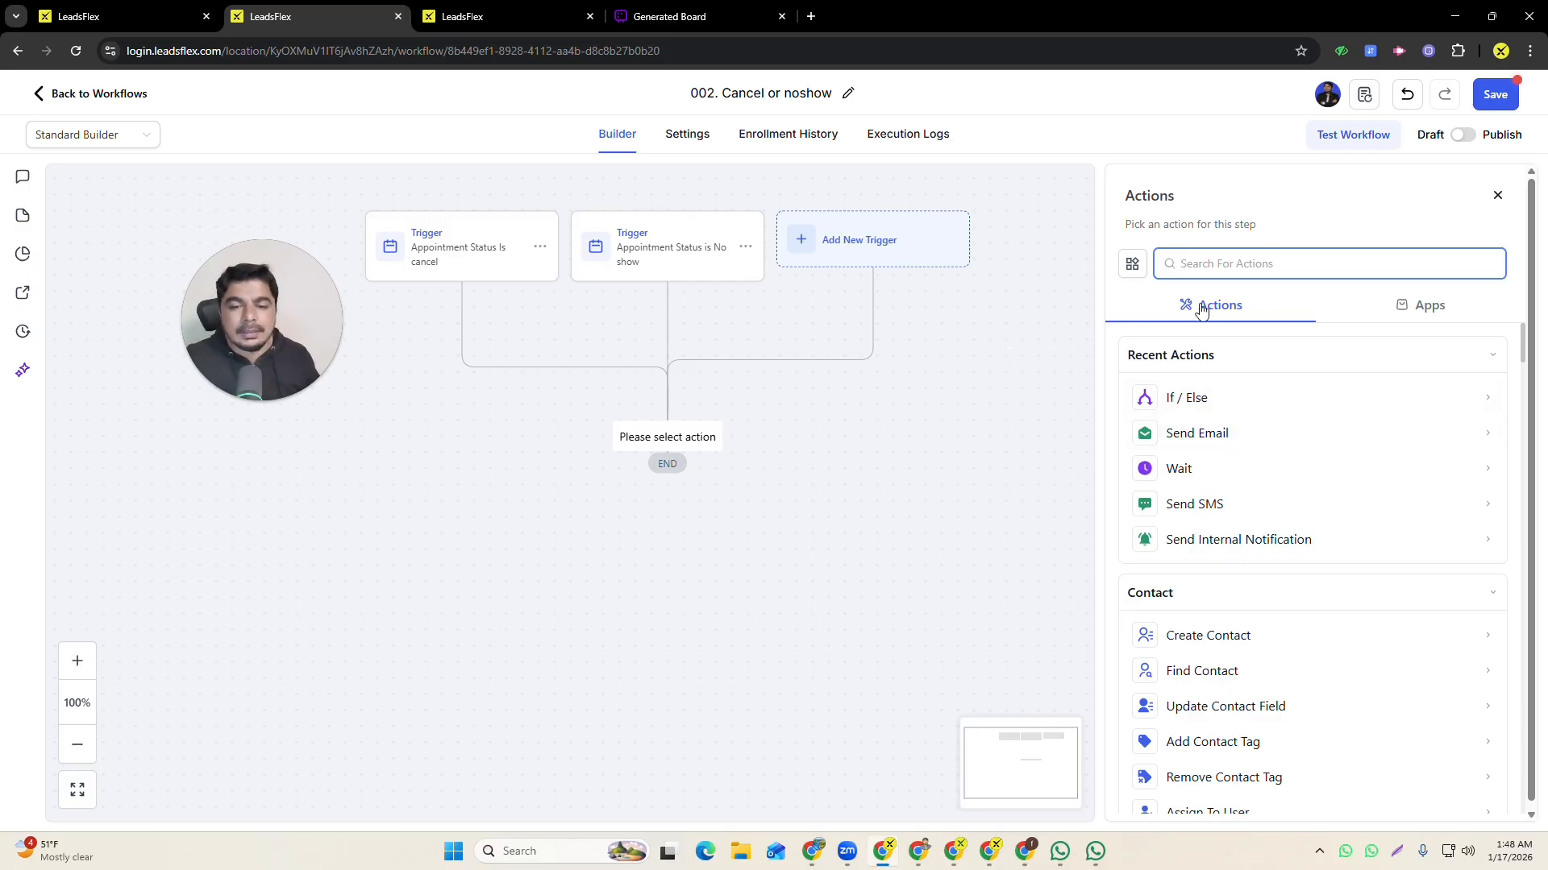
pyautogui.write('add')
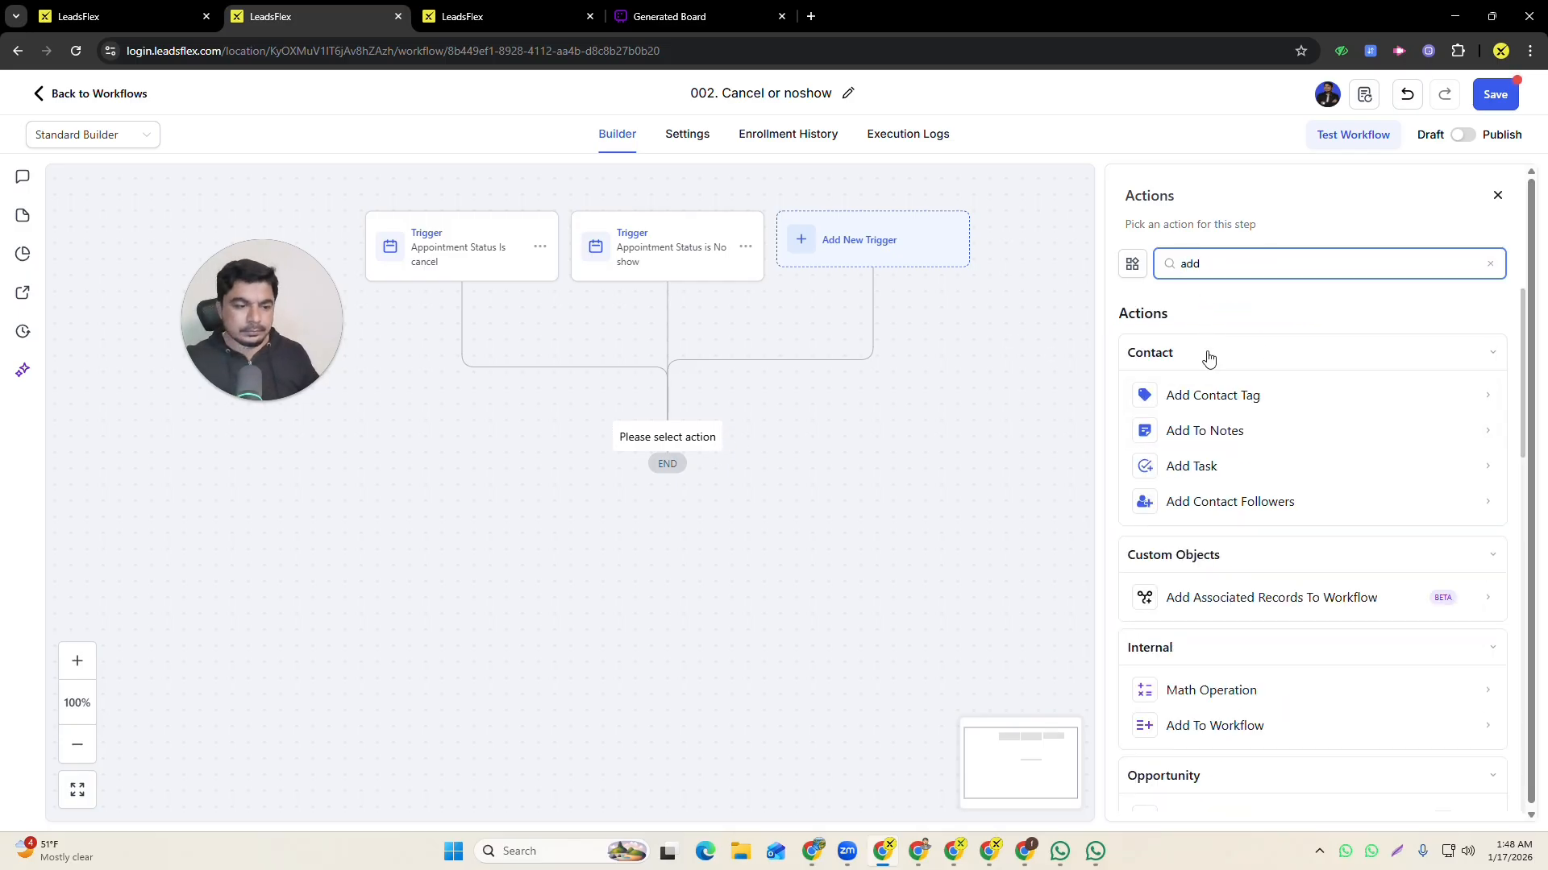
pyautogui.click(1210, 403)
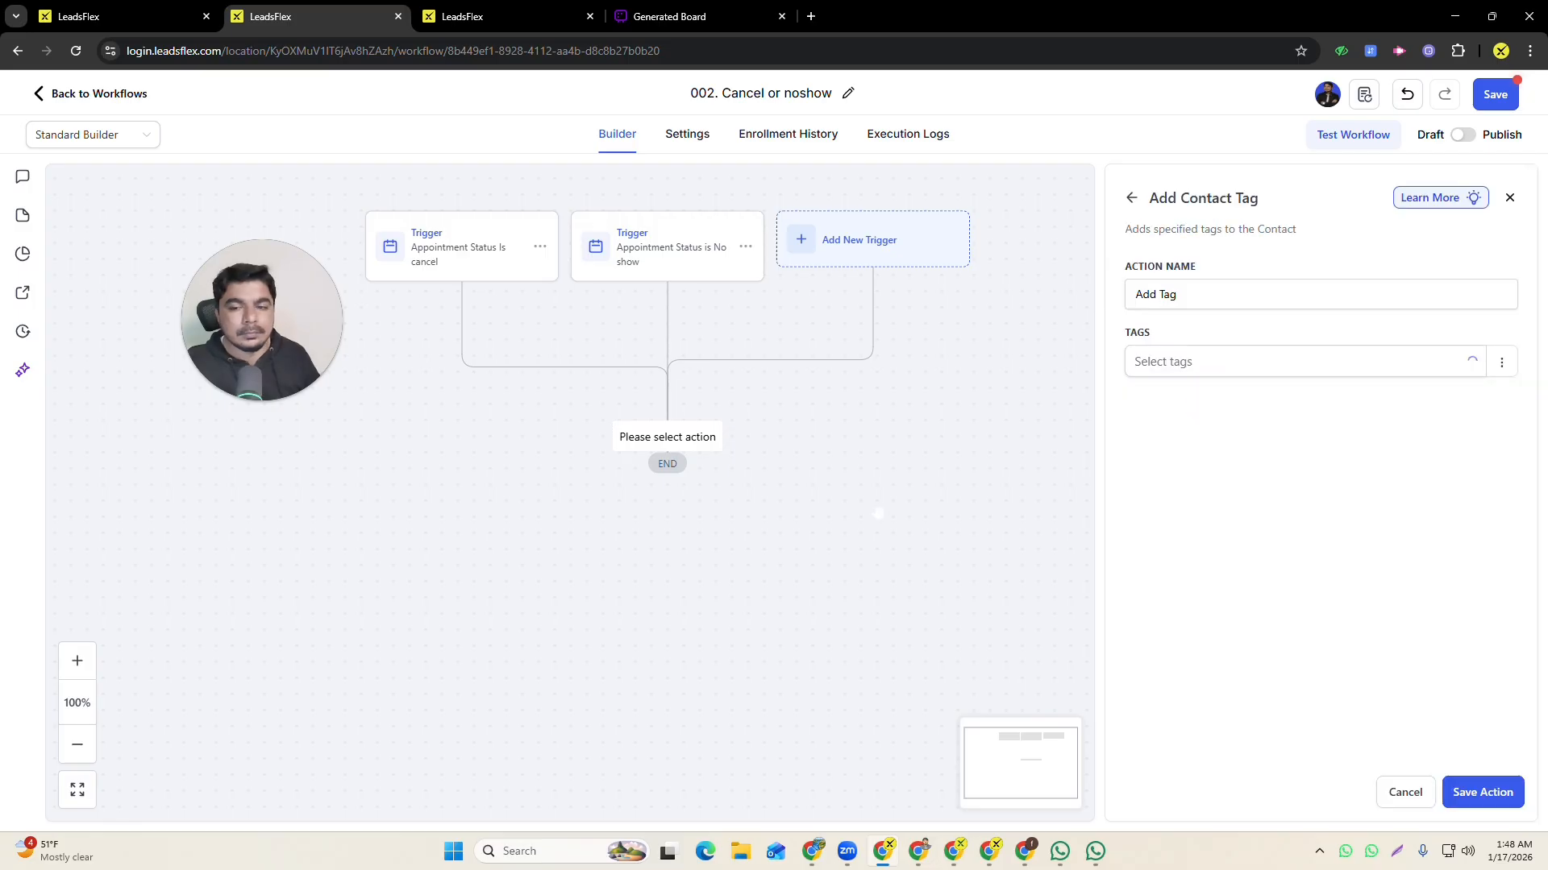
pyautogui.click(1183, 364)
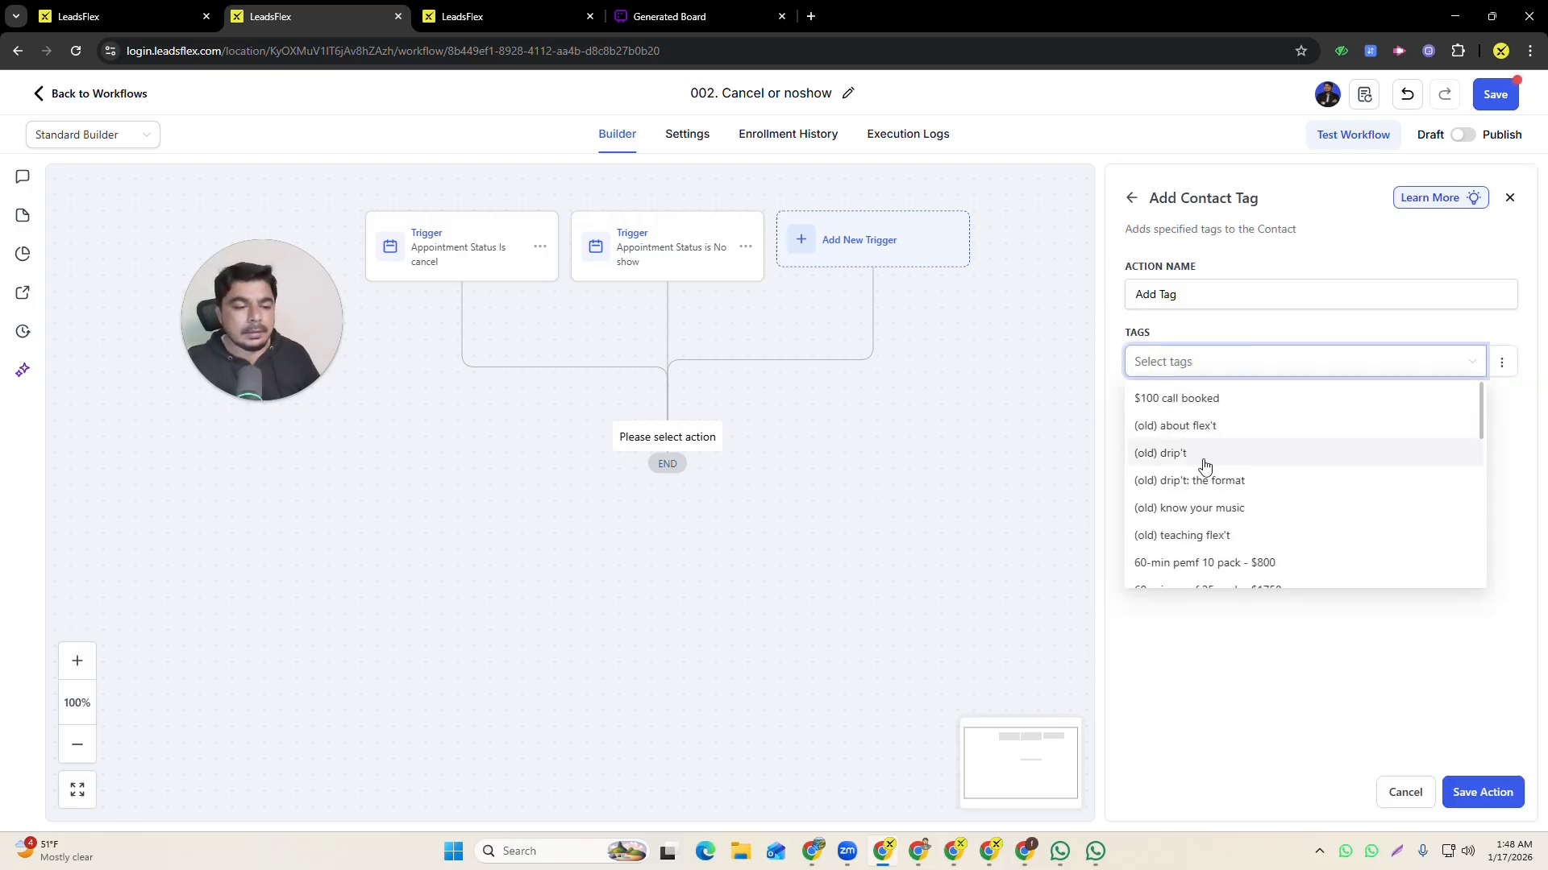
pyautogui.scroll(-4, 1203, 459)
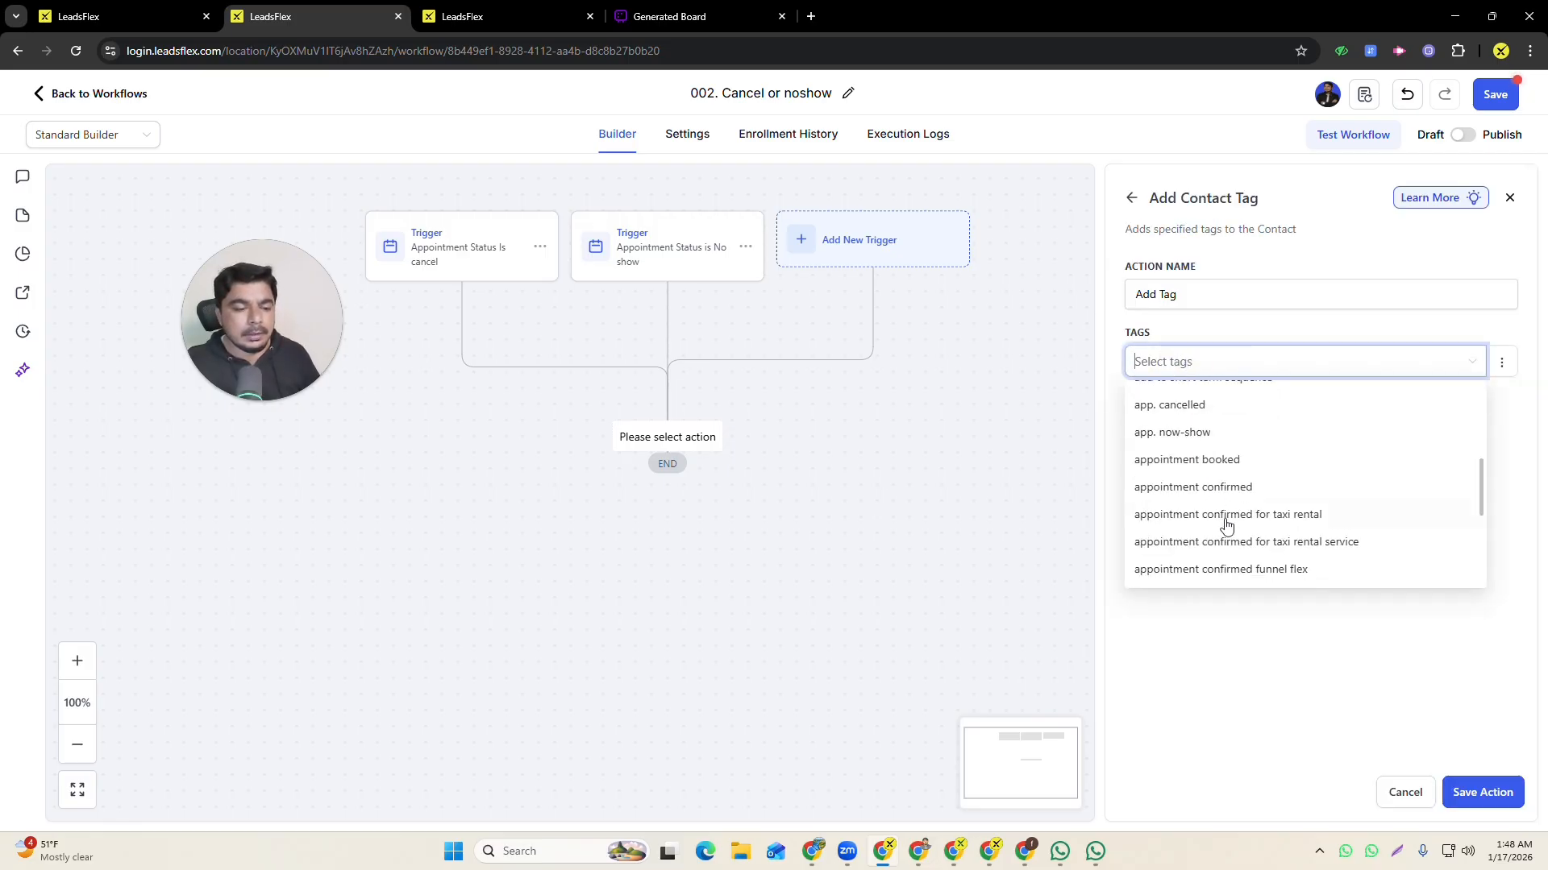
pyautogui.click(1196, 434)
pyautogui.click(1251, 615)
pyautogui.click(1320, 360)
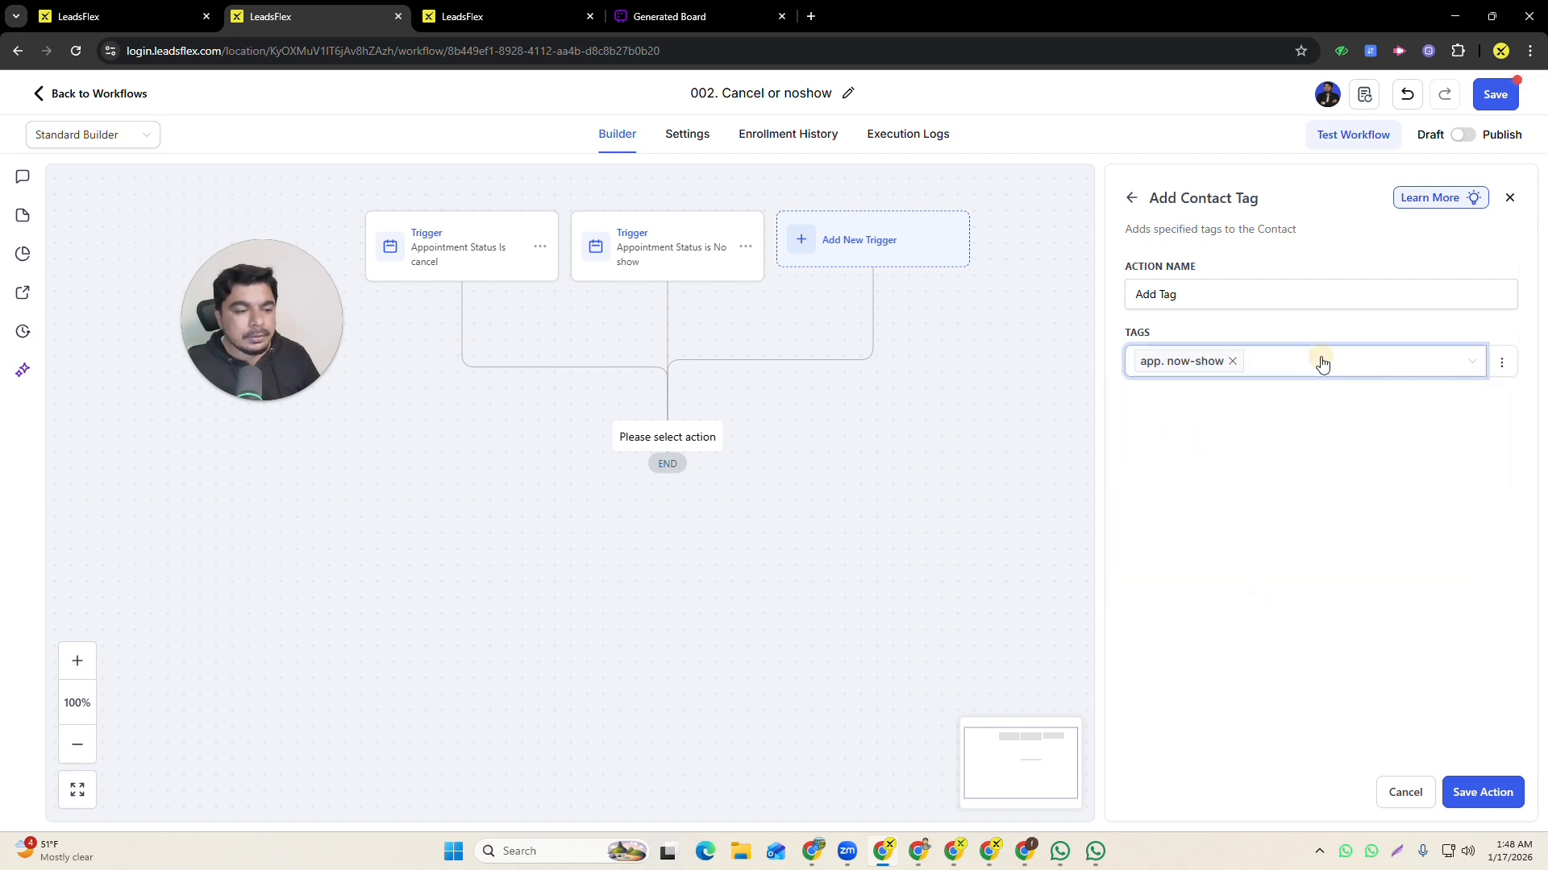
pyautogui.click(1228, 405)
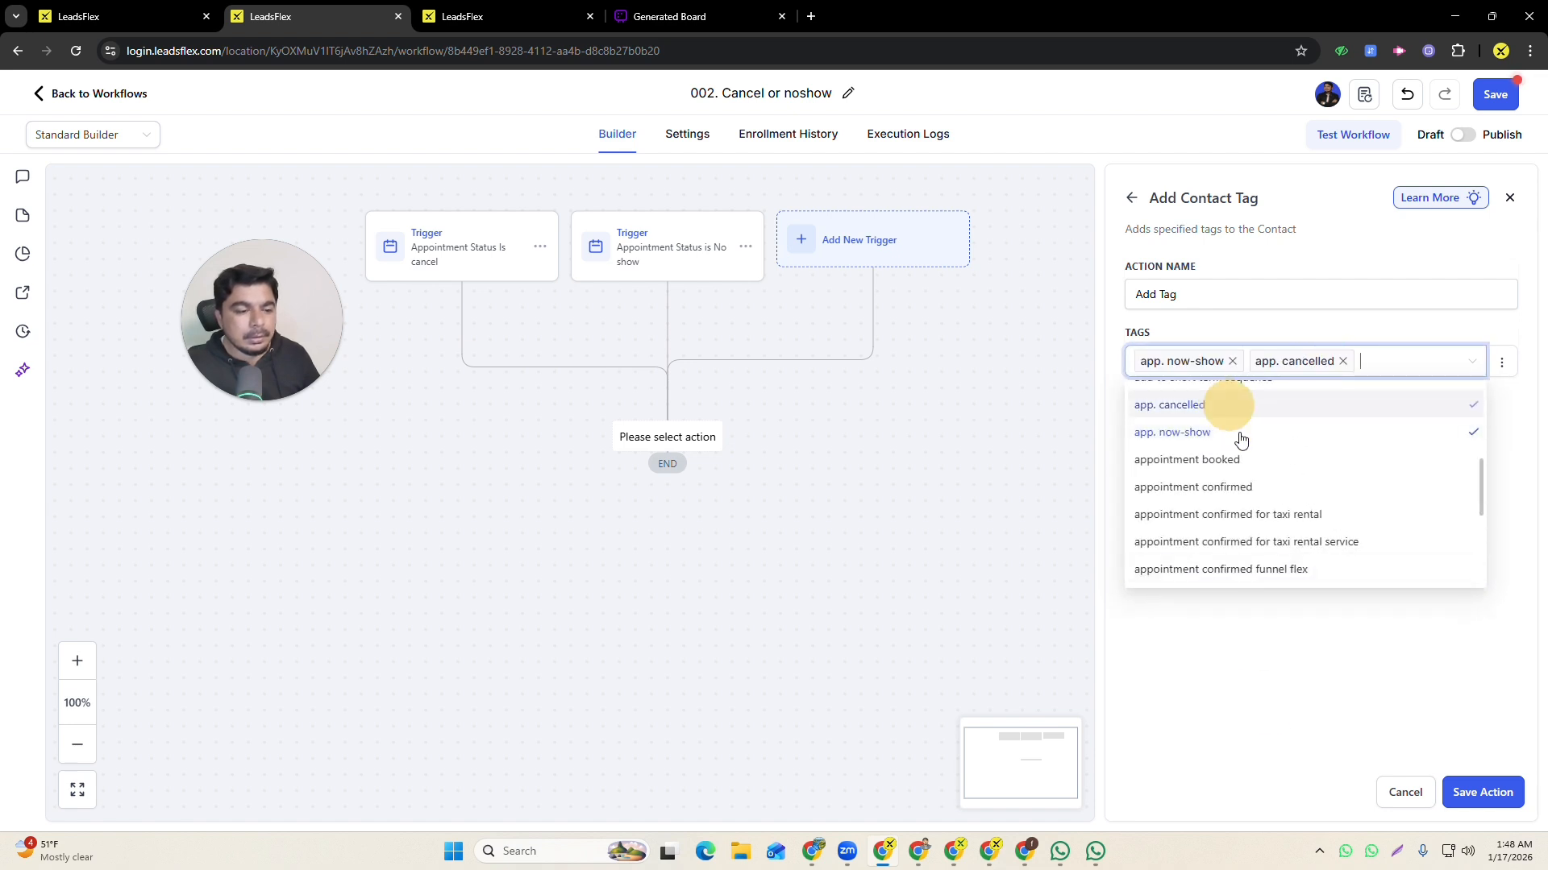
pyautogui.click(1227, 683)
pyautogui.click(1482, 793)
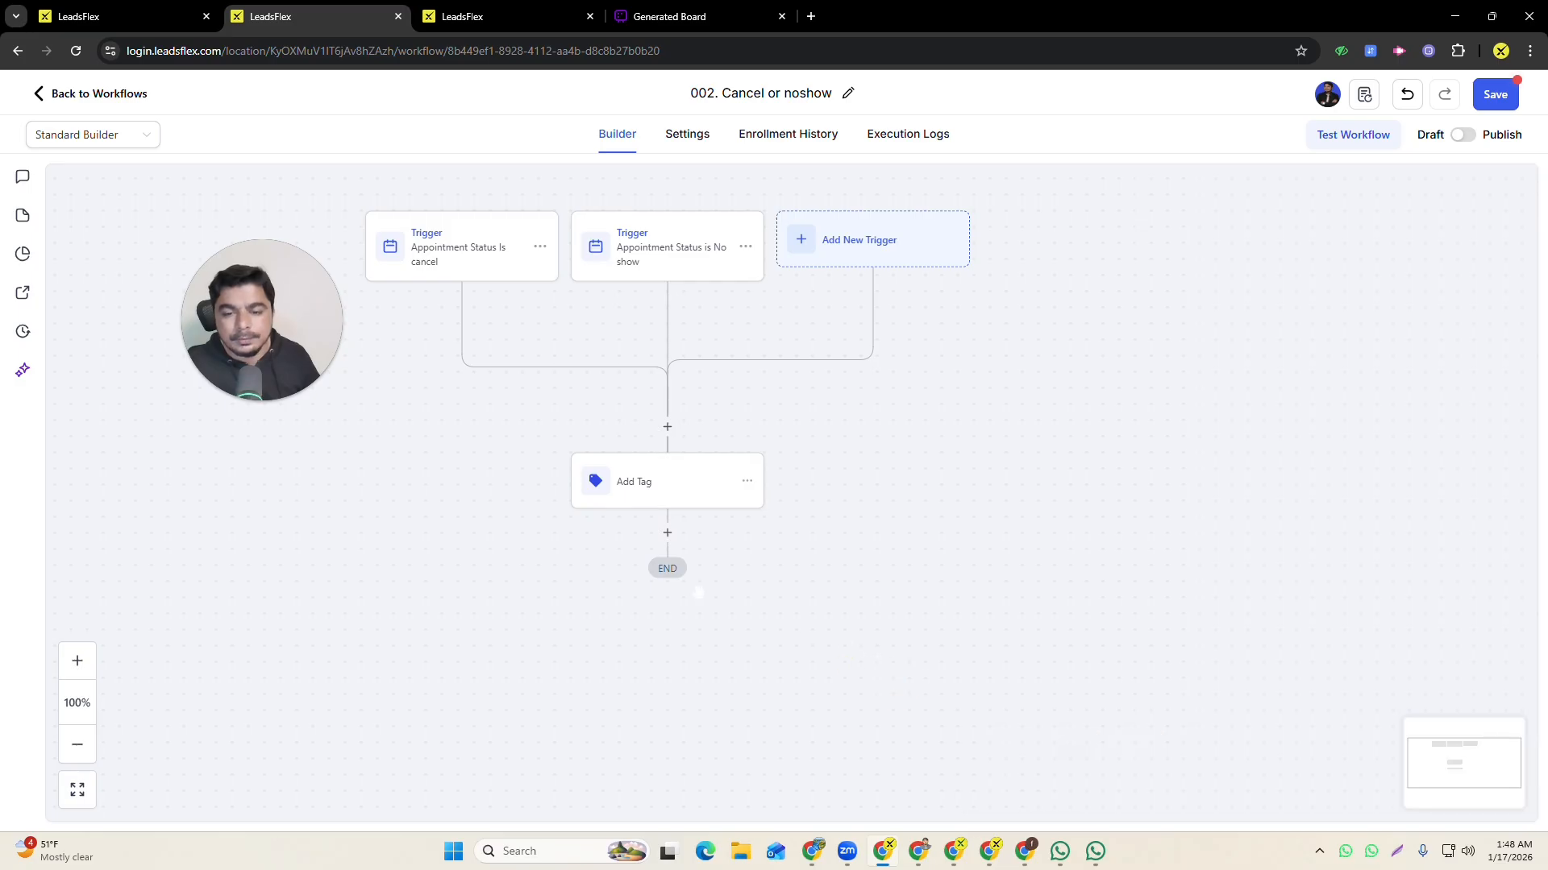
# - Add a Create/Update Opportunity action after the tag action, set to the Appointment pipeline and No show stage, and save it
pyautogui.click(668, 536)
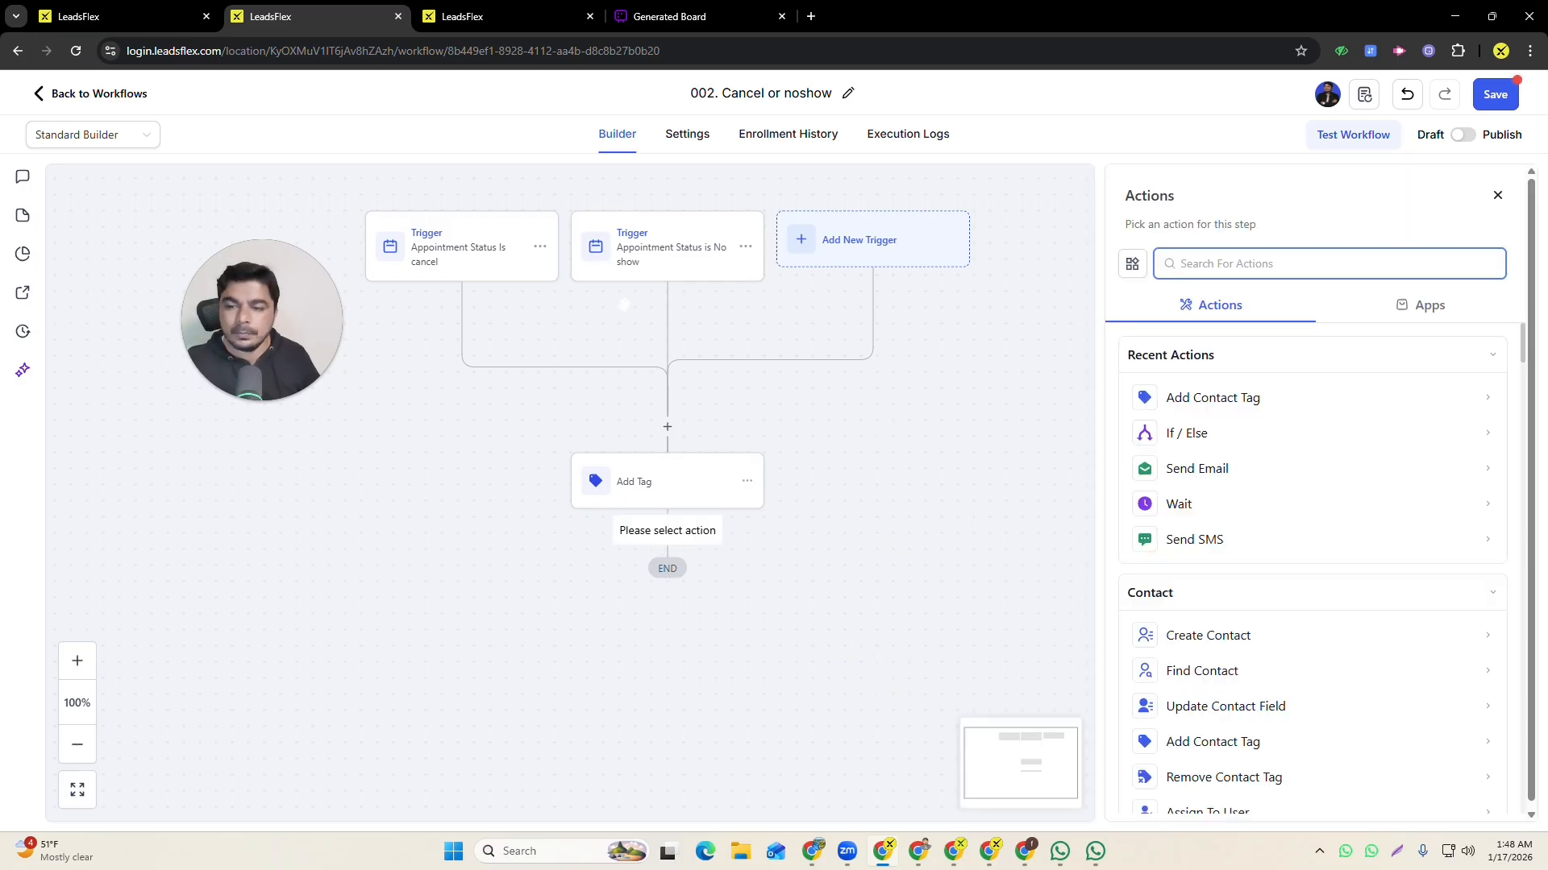
pyautogui.click(1202, 254)
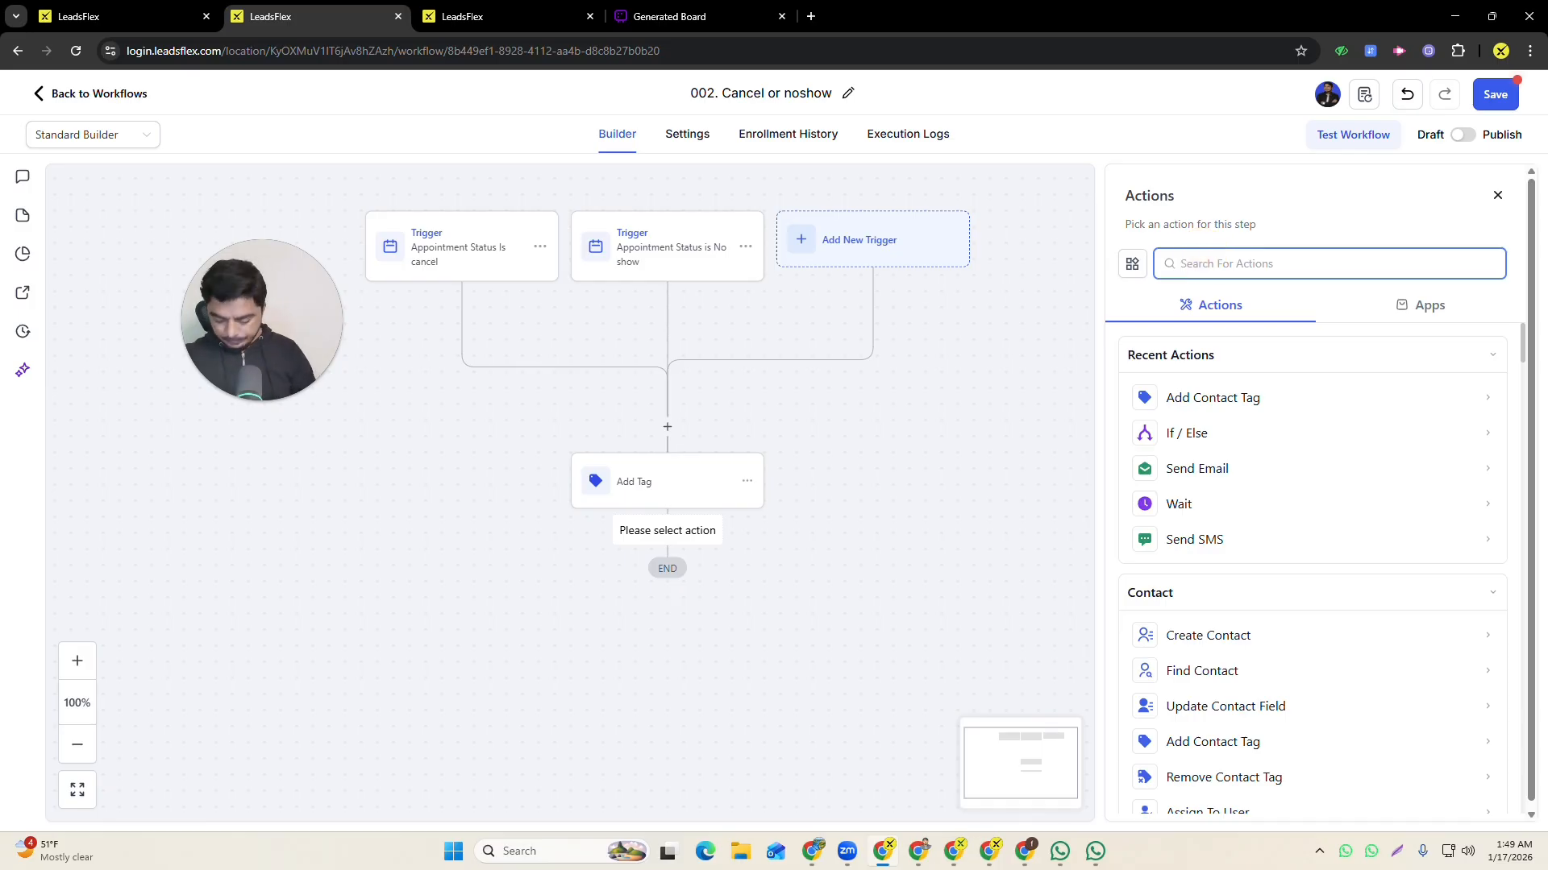
pyautogui.write('crea')
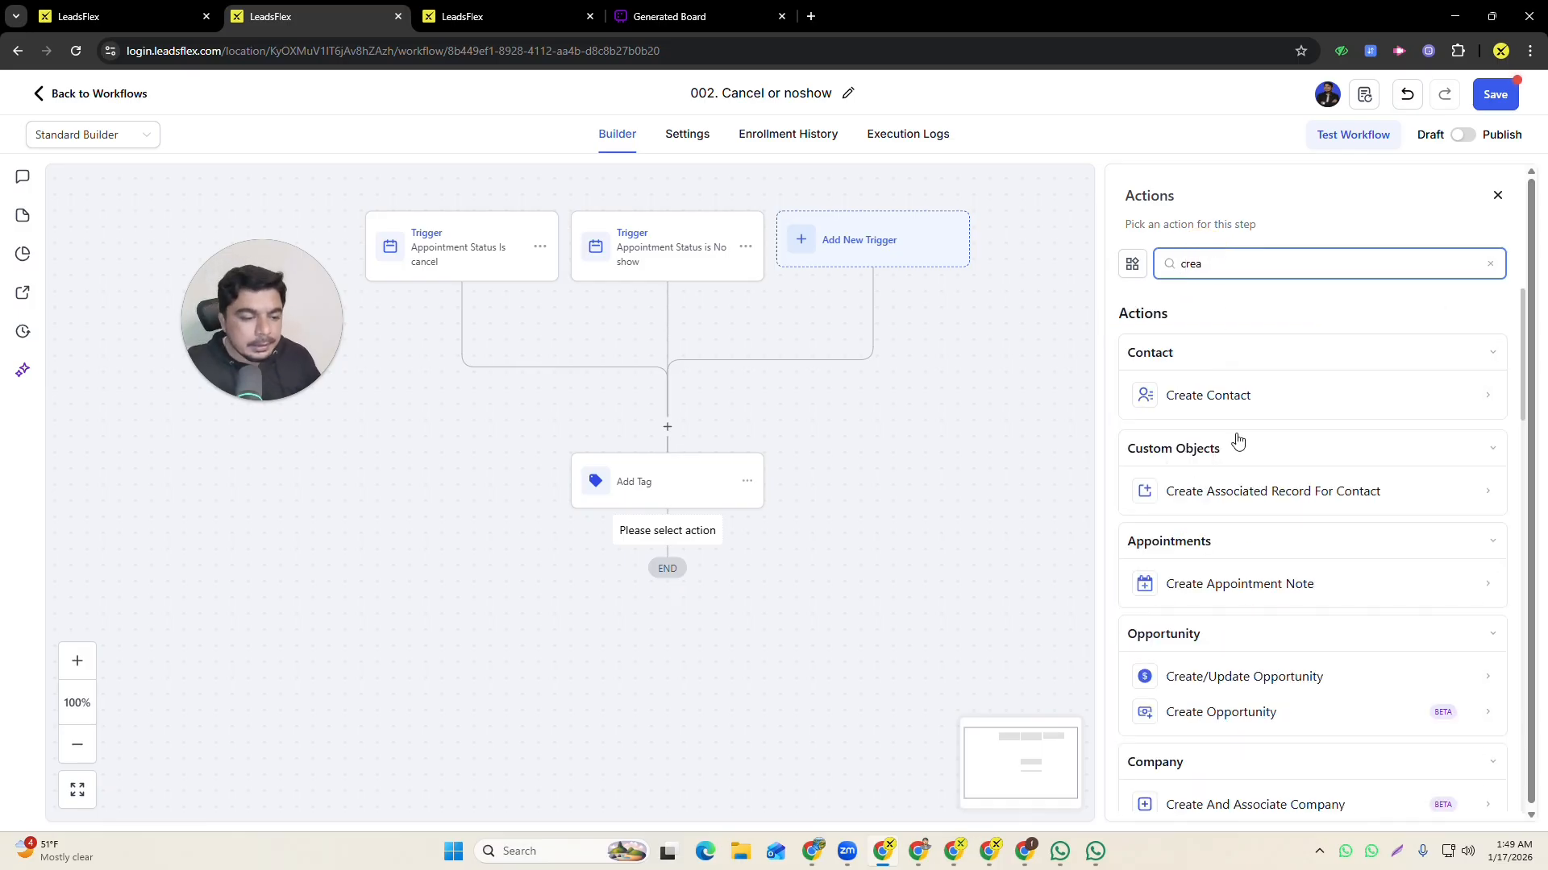
pyautogui.click(1248, 677)
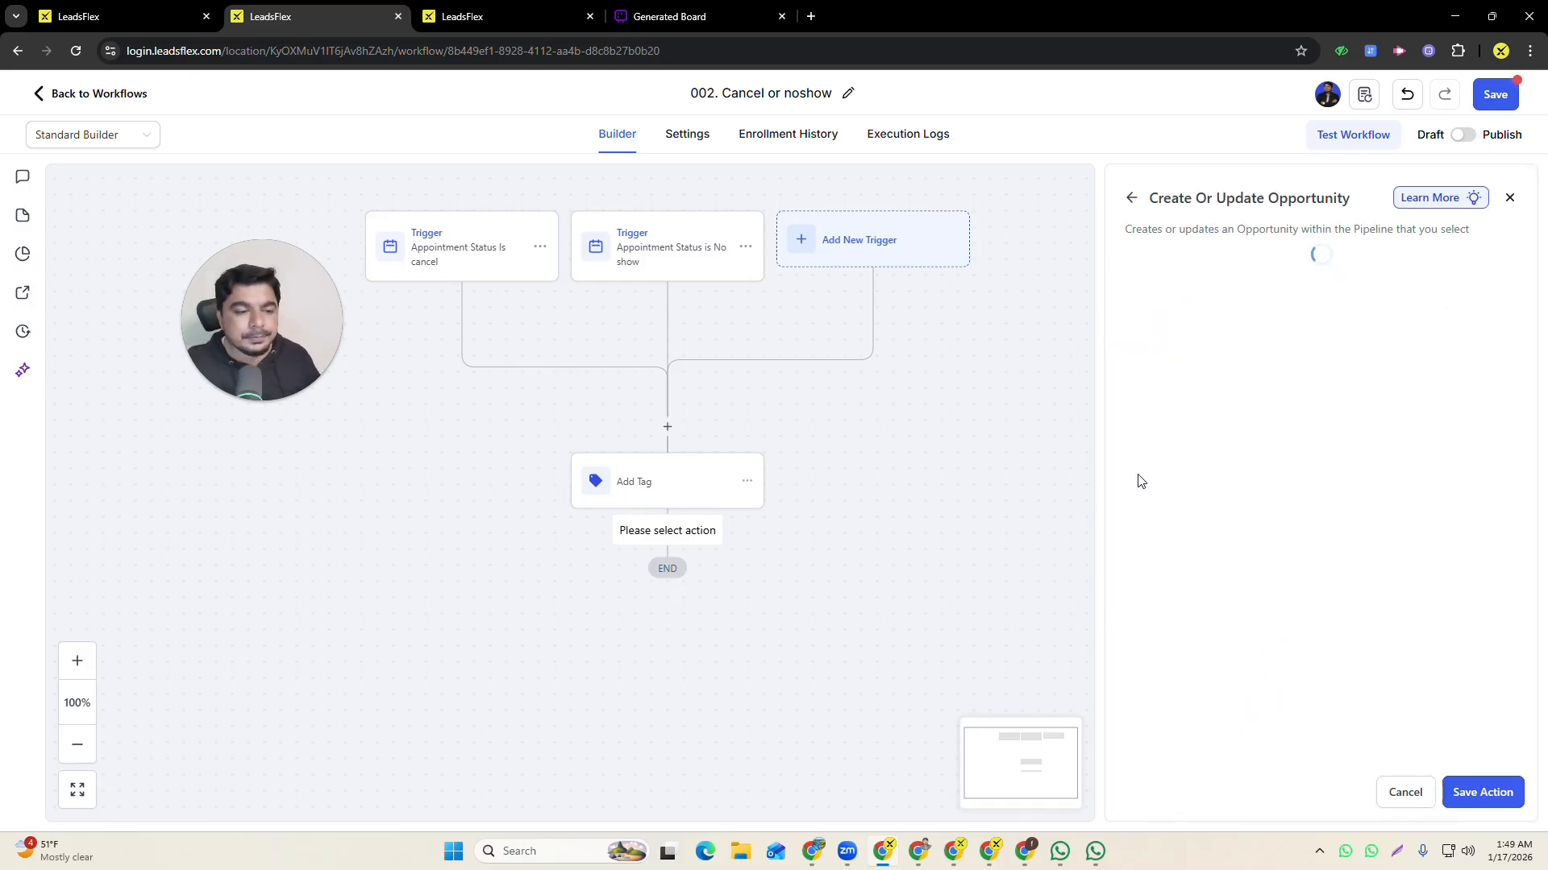
pyautogui.click(1116, 456)
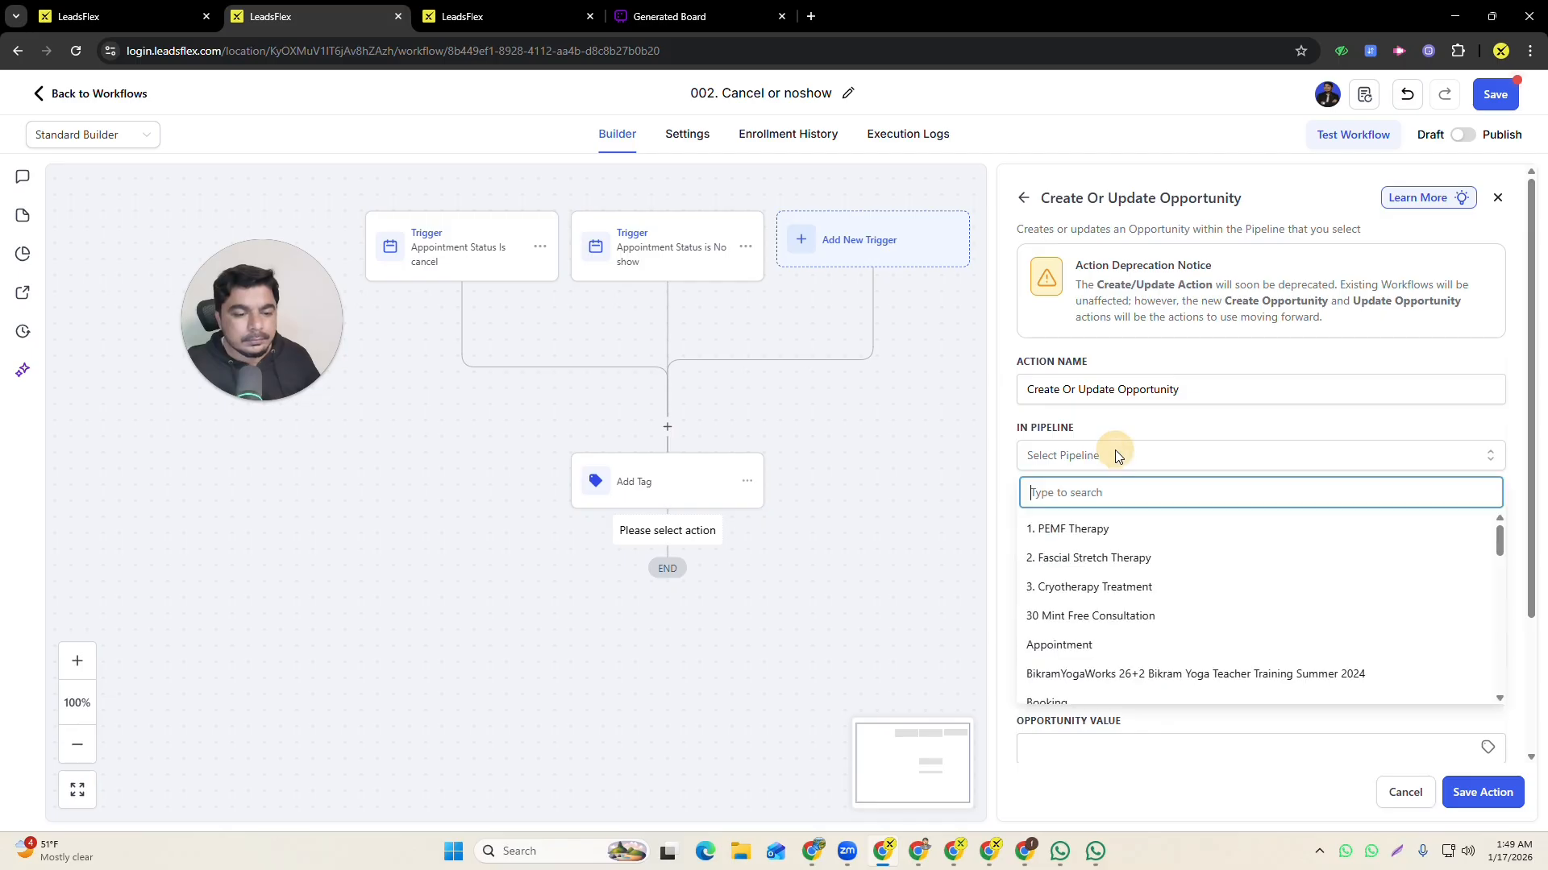
pyautogui.click(1048, 645)
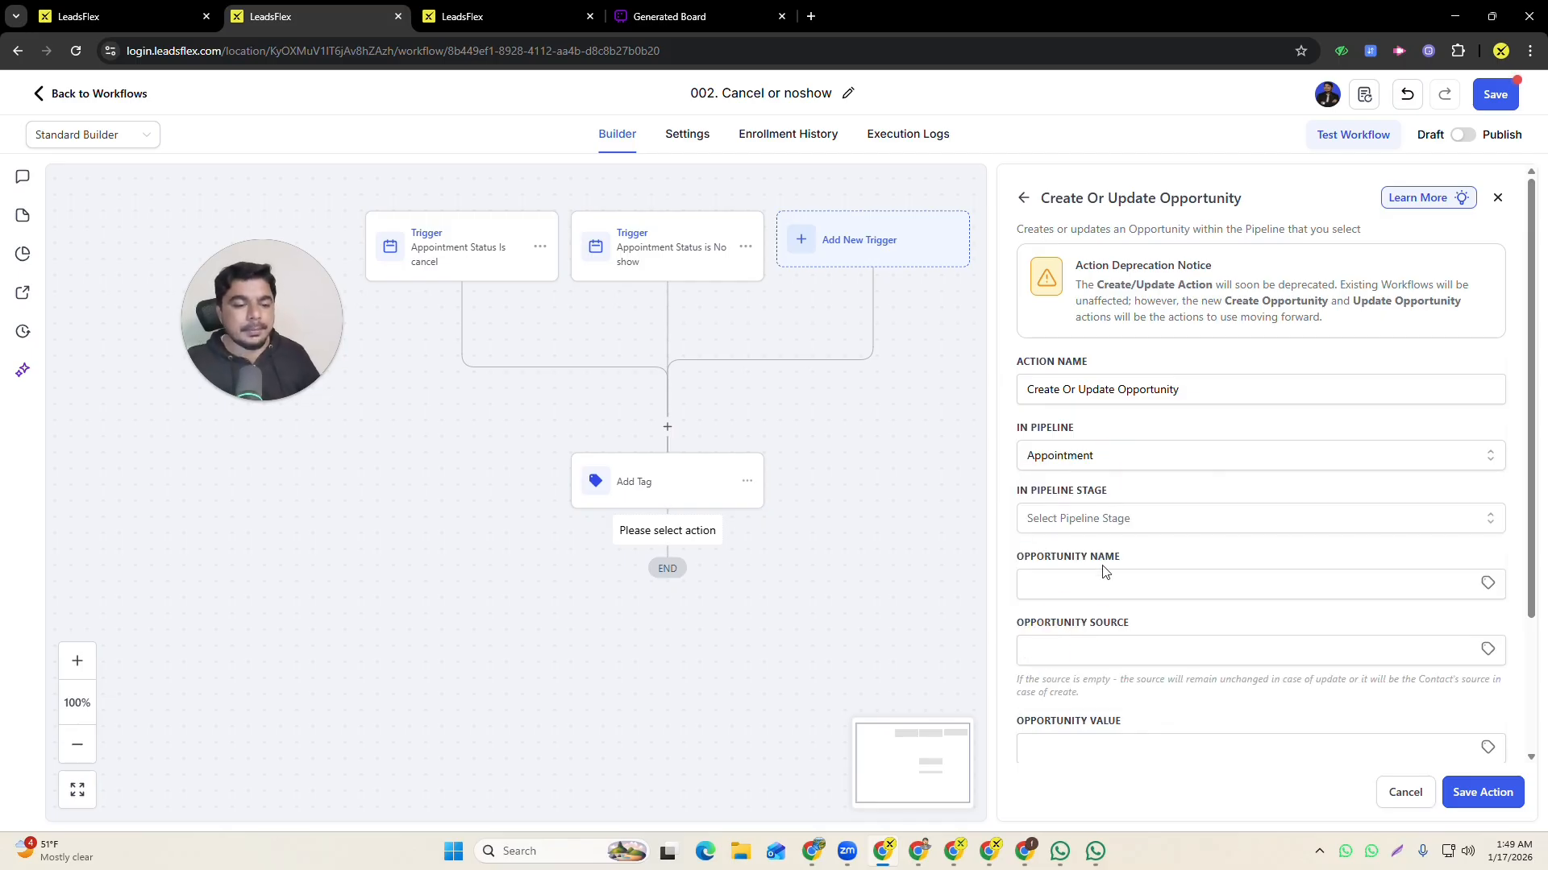
pyautogui.click(1078, 524)
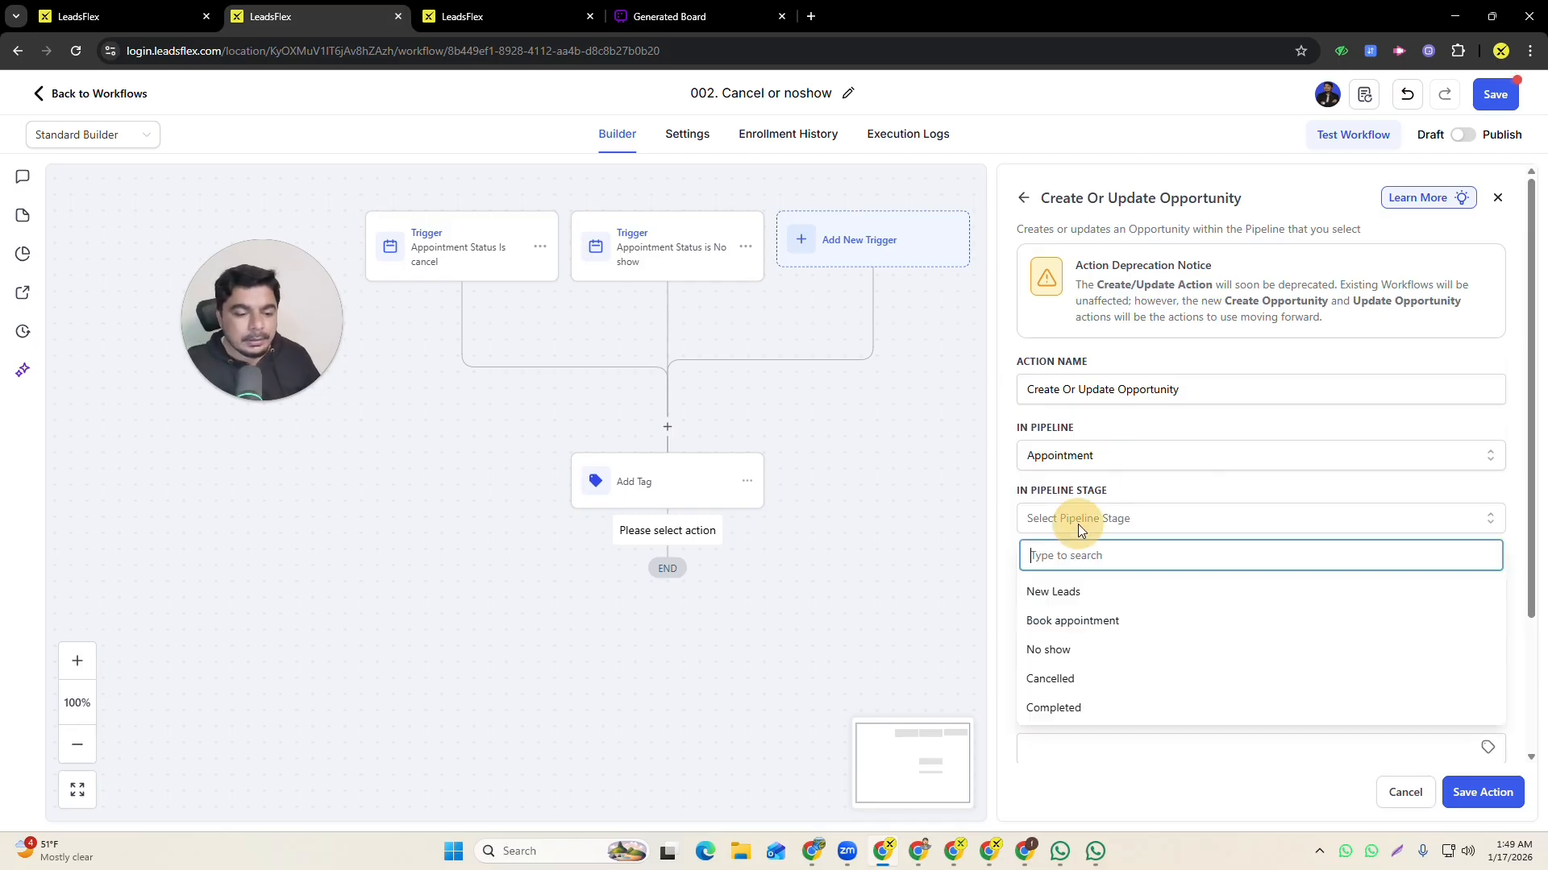
pyautogui.click(1086, 655)
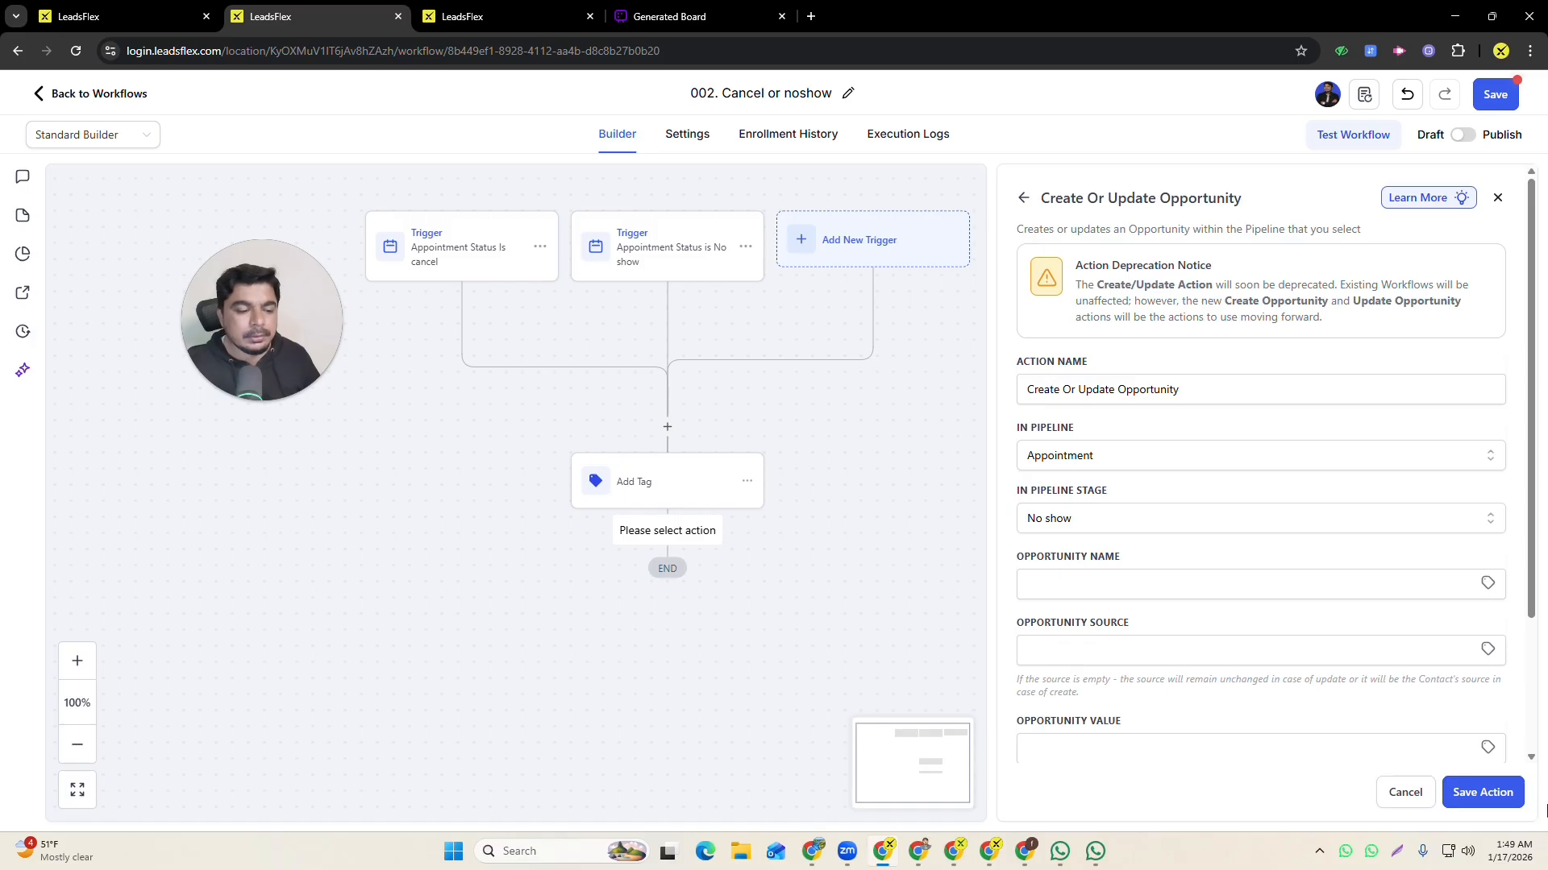
pyautogui.click(1481, 792)
# - Add a Send SMS action after the opportunity action, using the "Booking an Estimate (HTML snippet)" template, and save the action
pyautogui.click(668, 638)
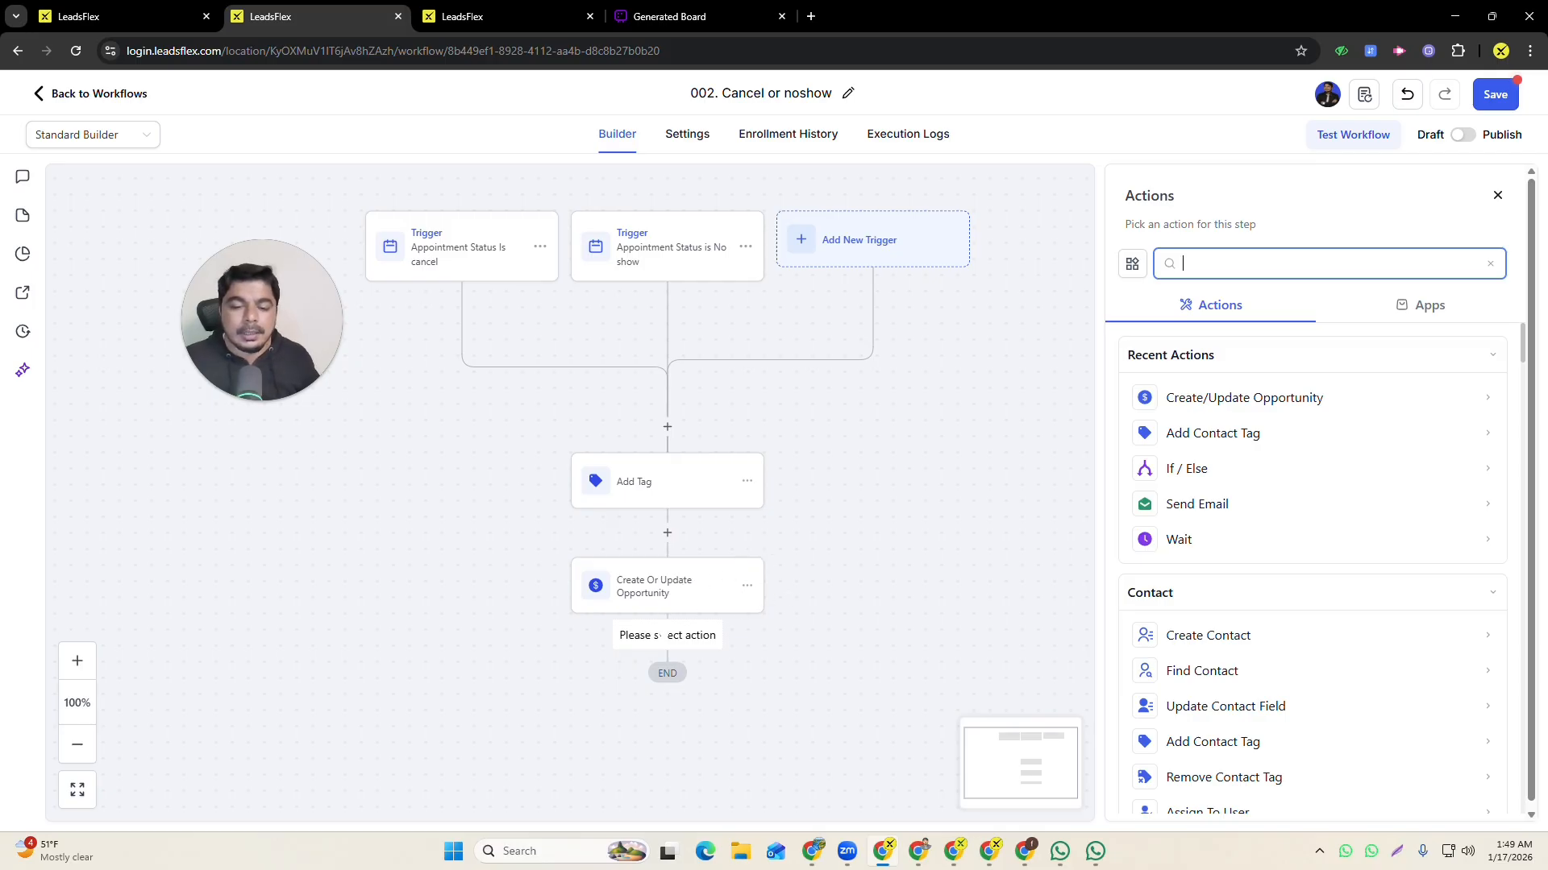
pyautogui.write('se')
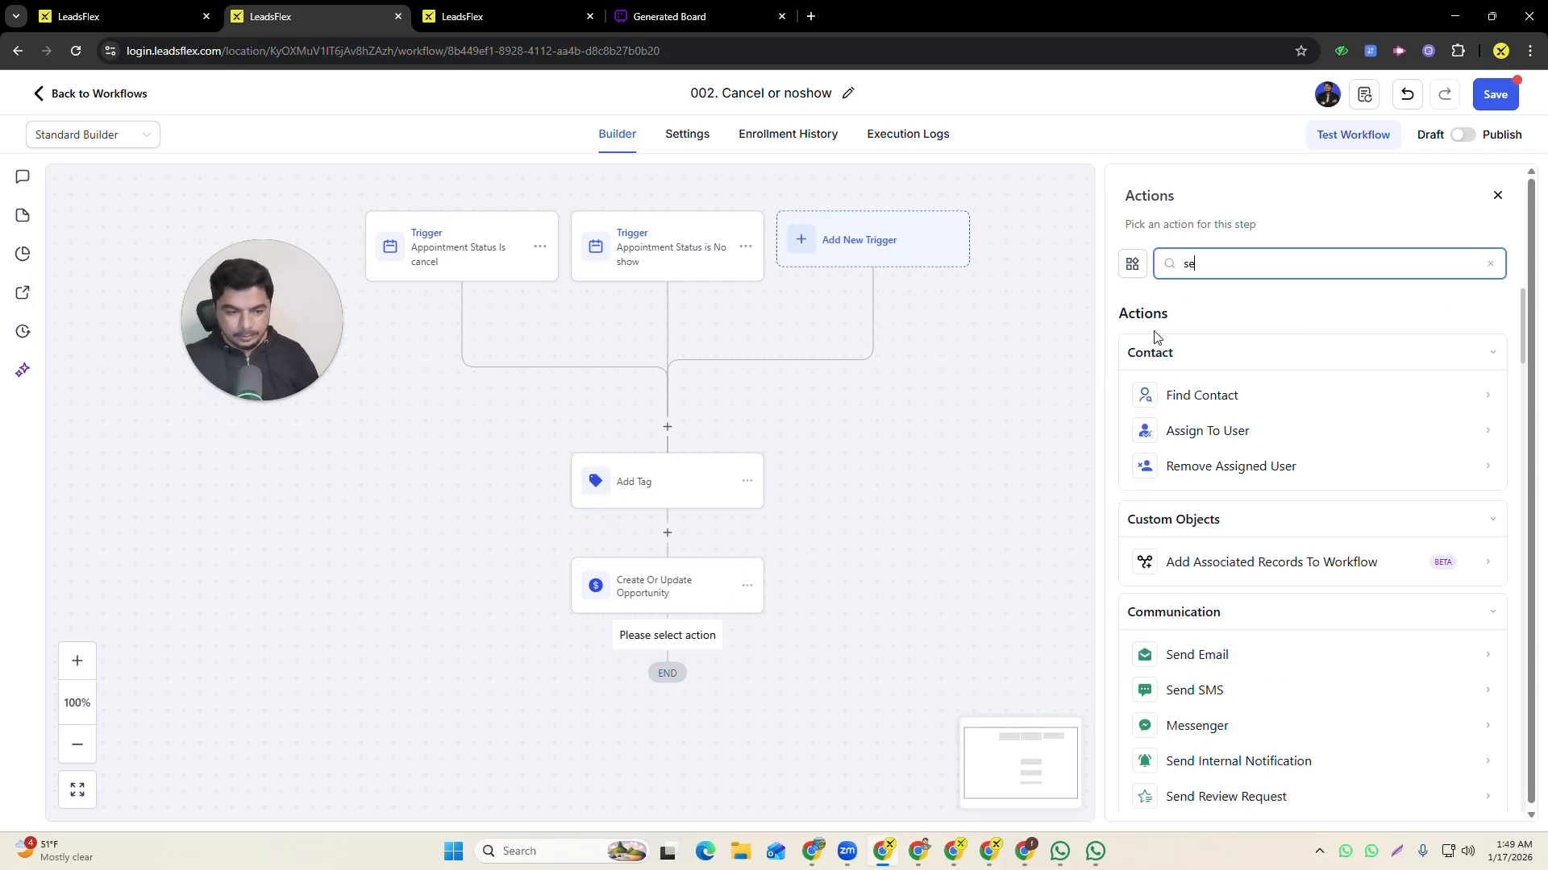
pyautogui.write('nd')
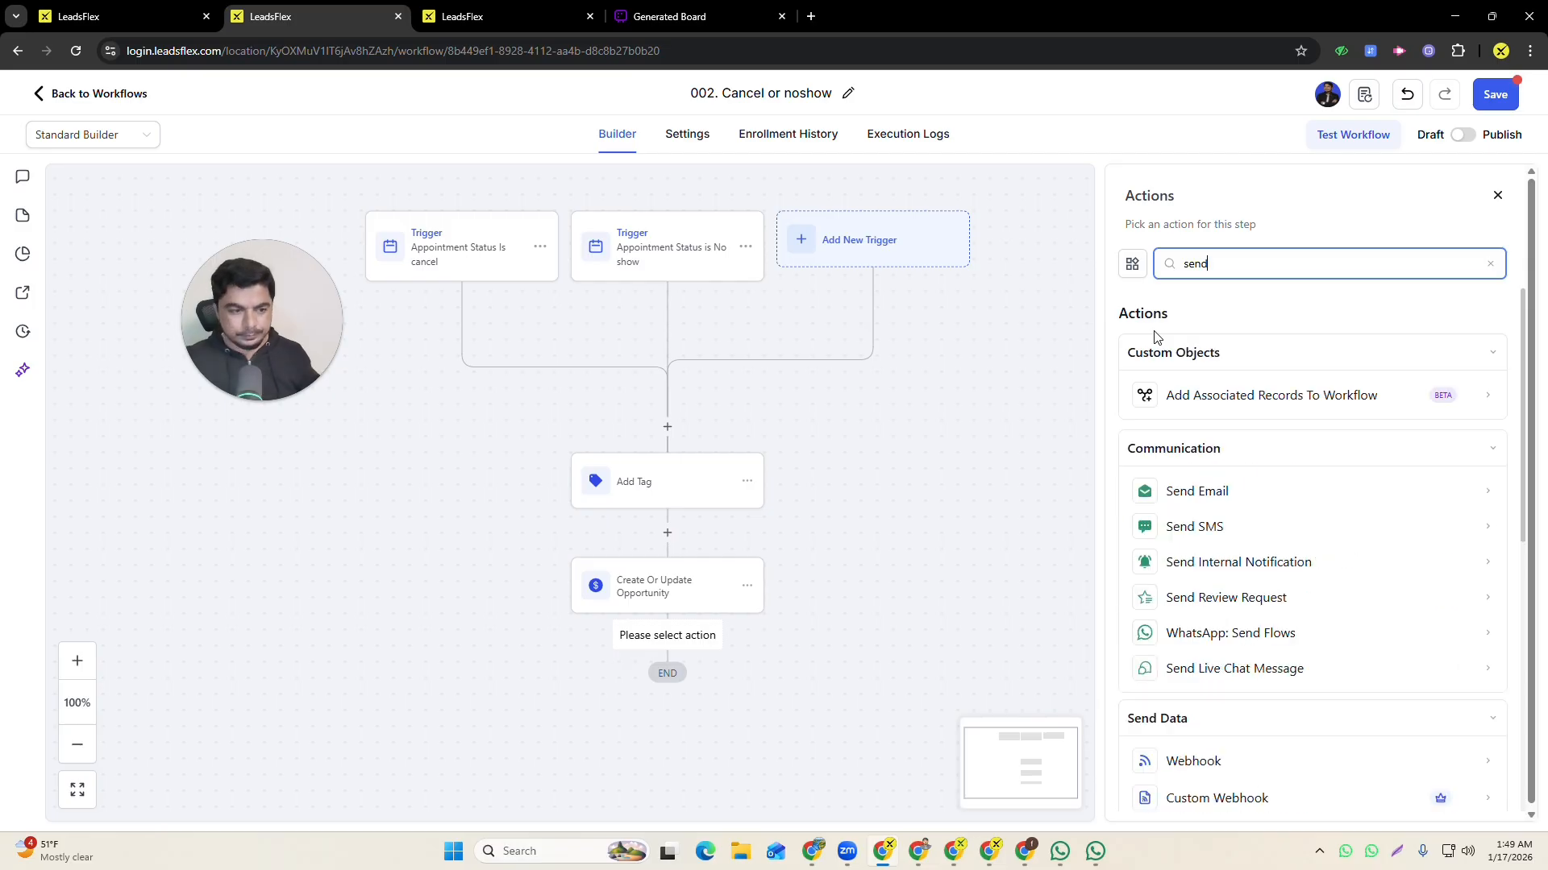
pyautogui.click(1197, 527)
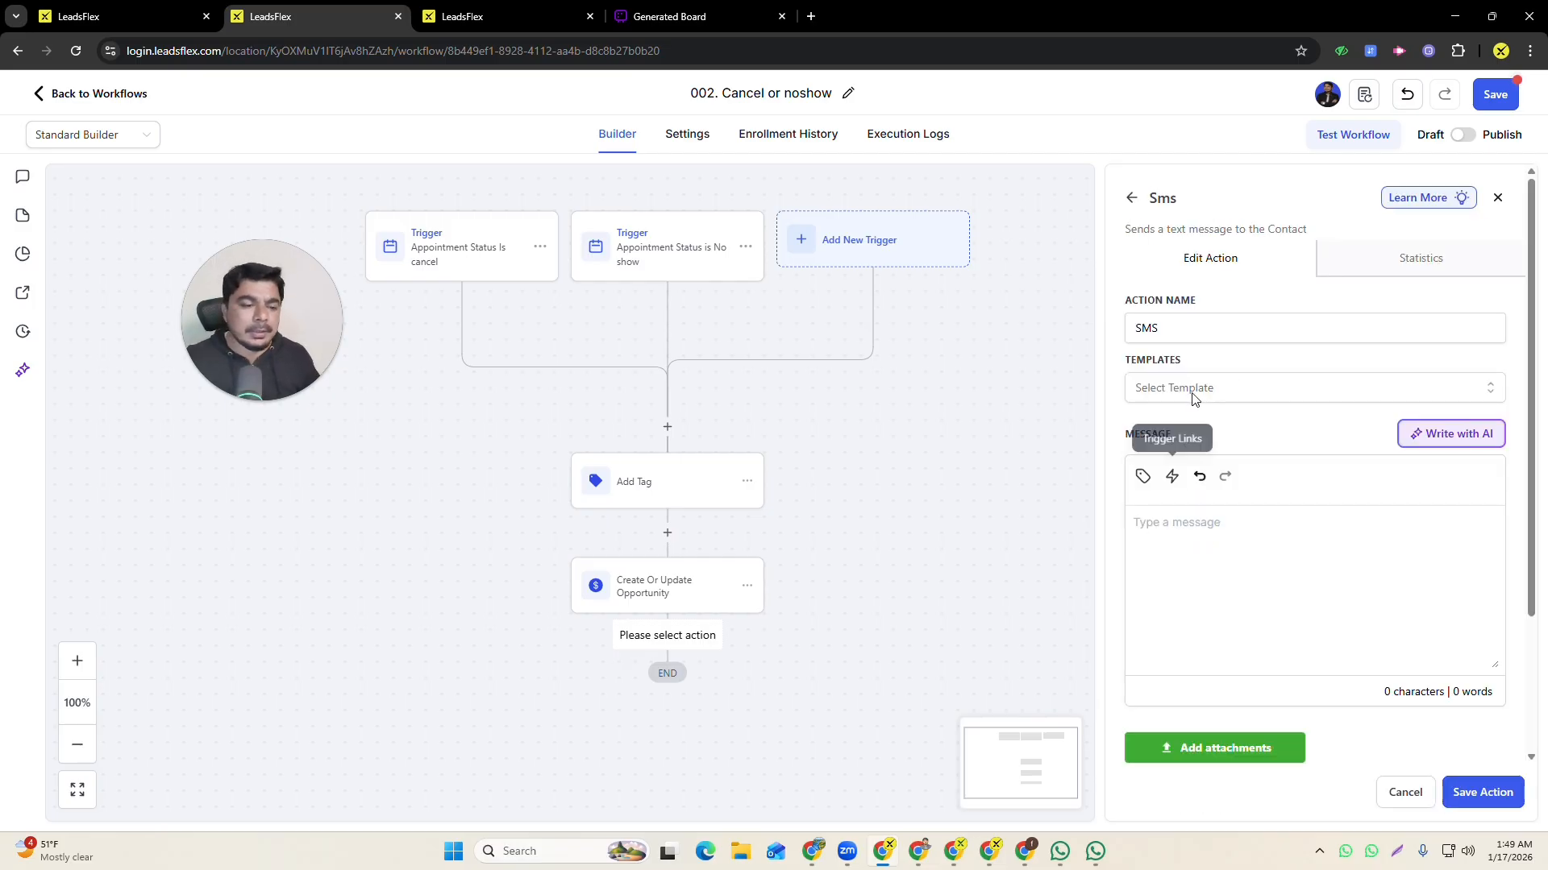
pyautogui.click(1195, 391)
pyautogui.click(1183, 493)
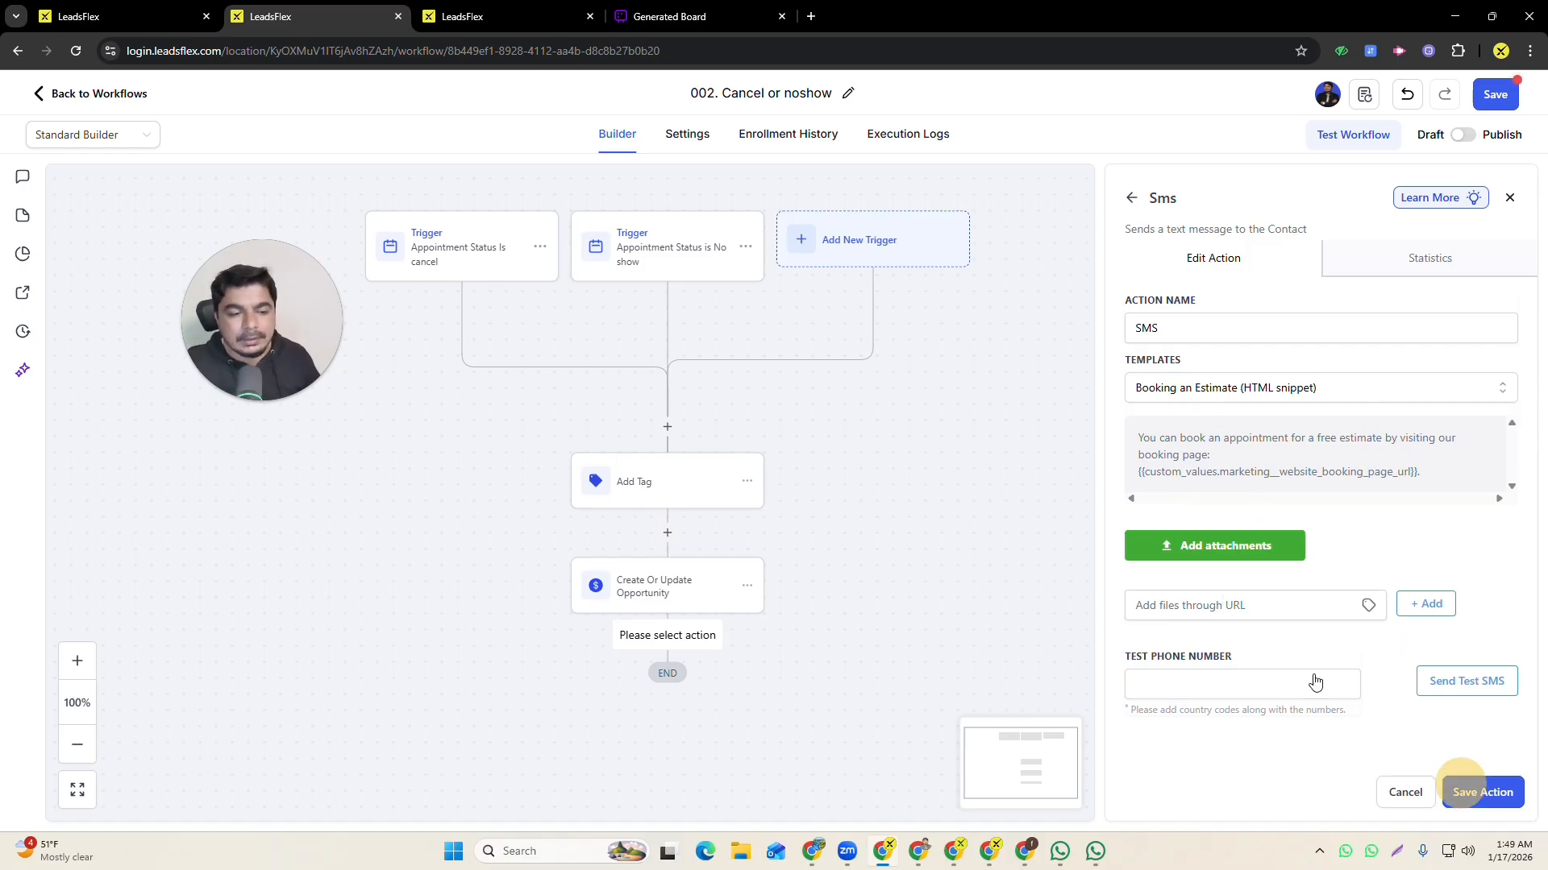
pyautogui.click(1475, 792)
# - Review the tag, opportunity and SMS sequence and save the "002. Cancel or noshow" workflow
pyautogui.moveTo(907, 617); pyautogui.dragTo(874, 543)
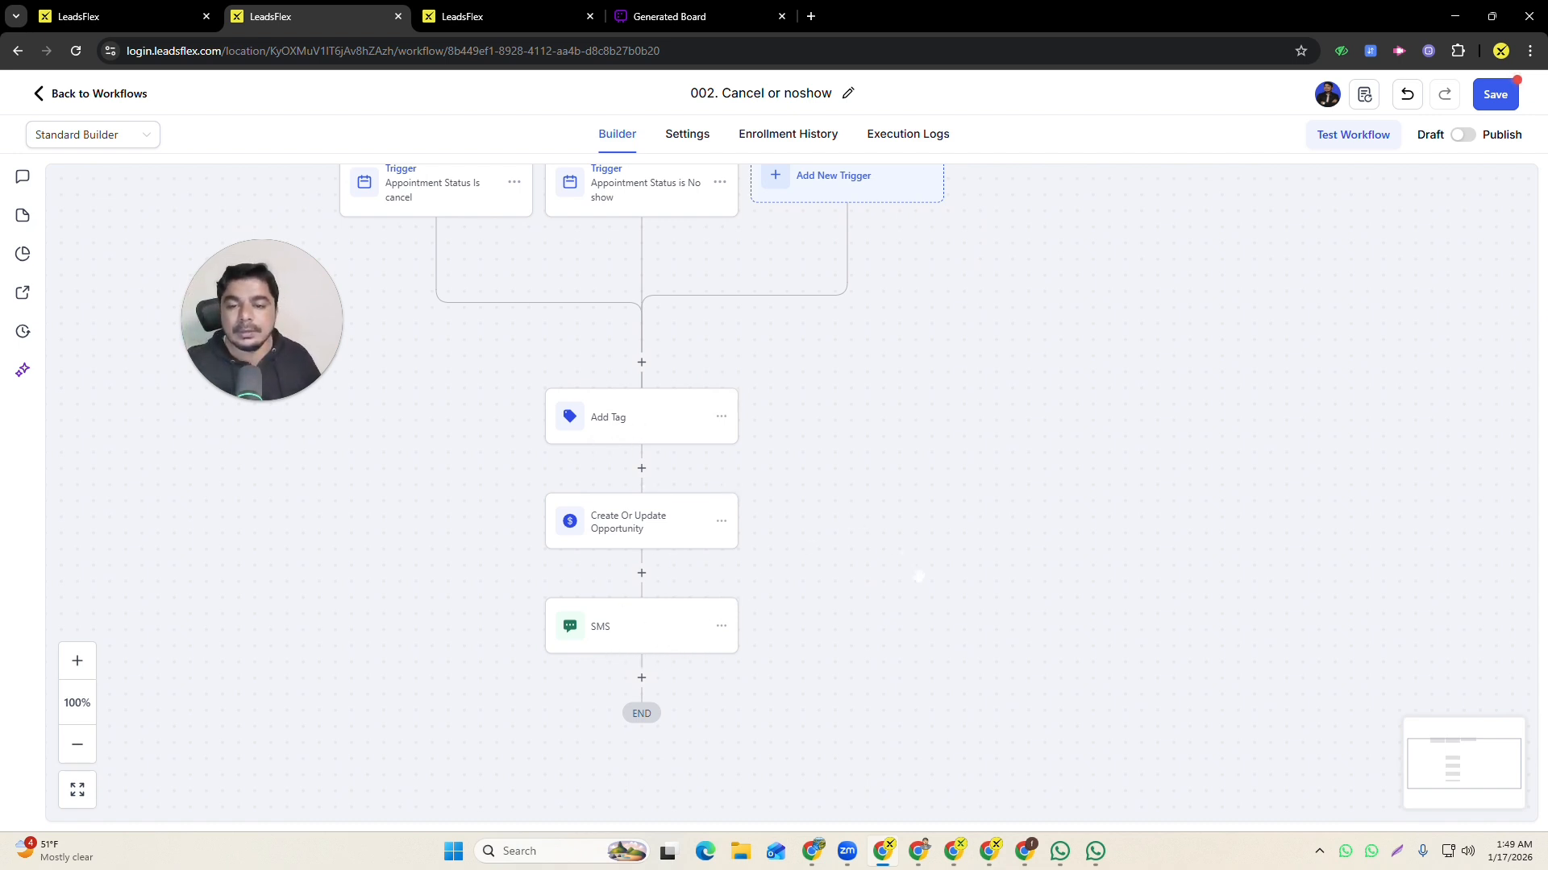
pyautogui.moveTo(919, 577); pyautogui.dragTo(981, 604)
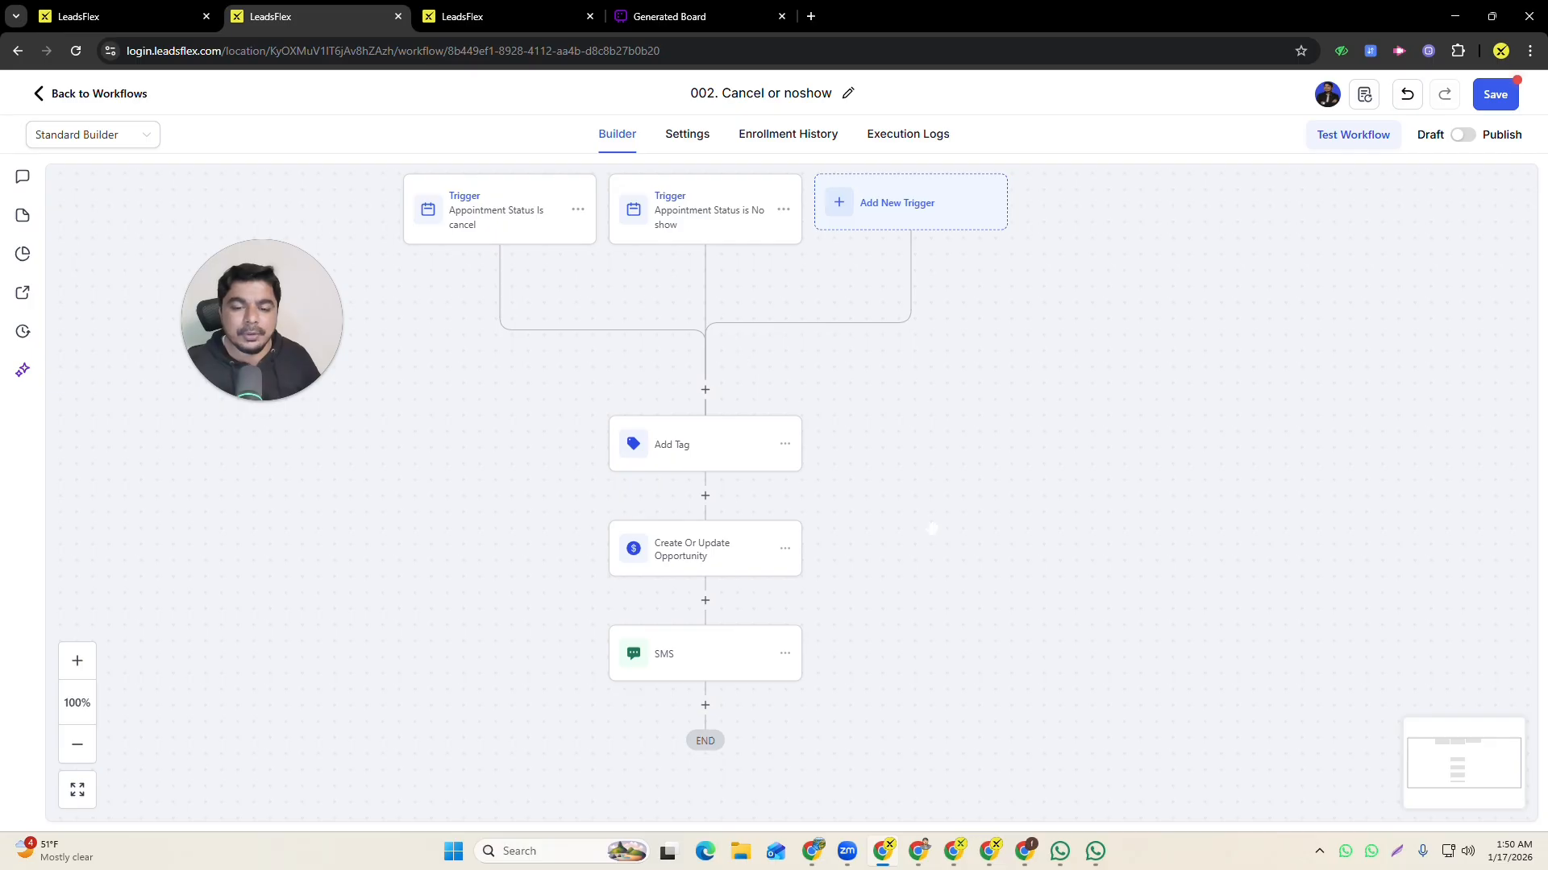
pyautogui.moveTo(933, 529); pyautogui.dragTo(862, 527)
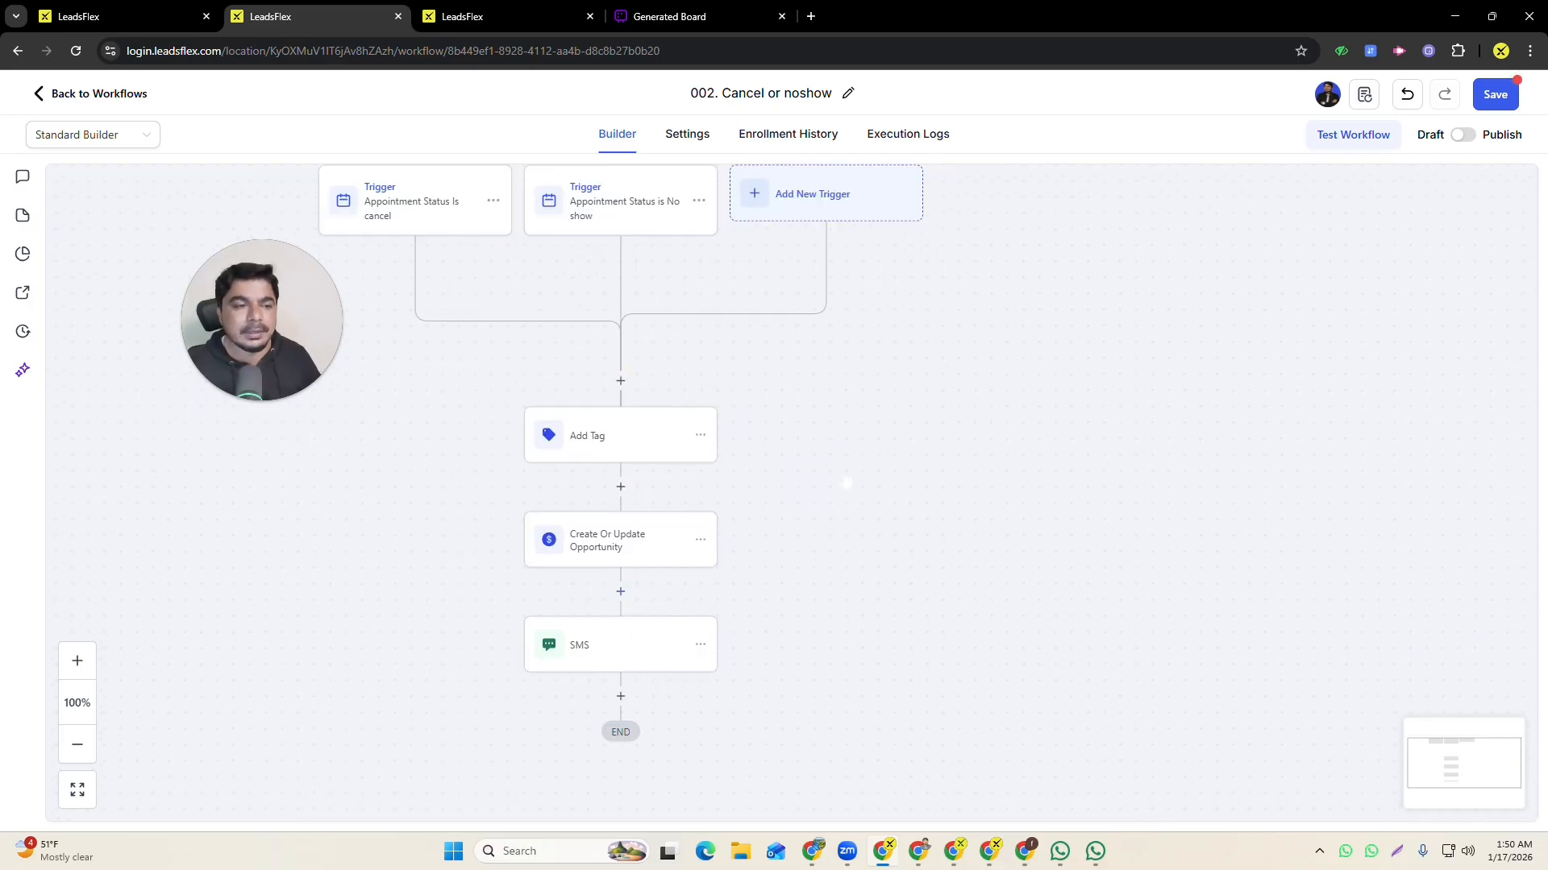
pyautogui.moveTo(936, 564); pyautogui.dragTo(933, 415)
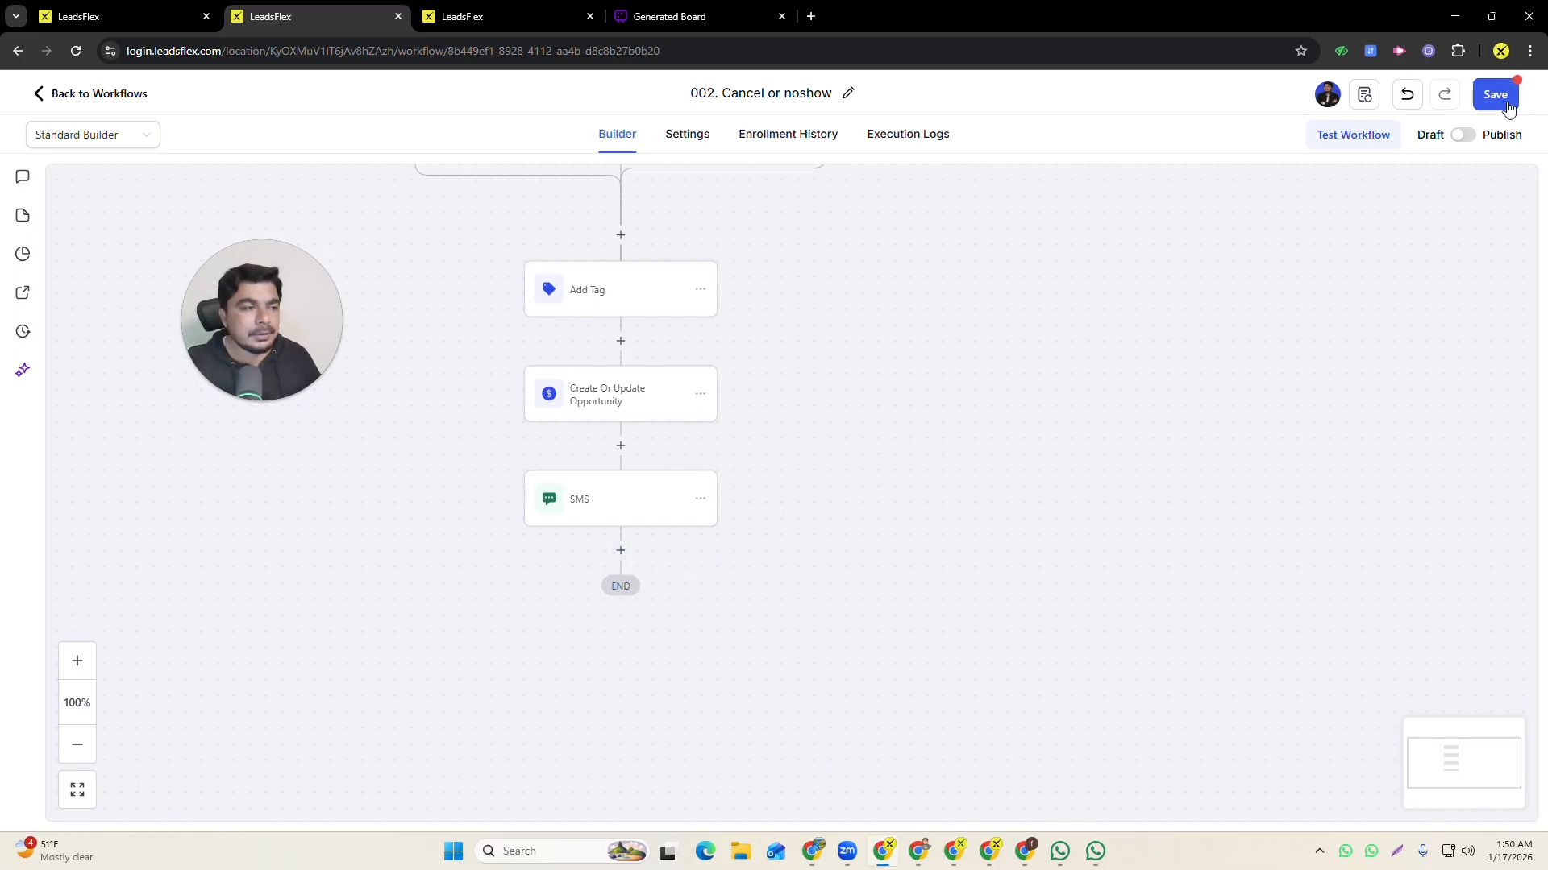
pyautogui.click(1504, 101)
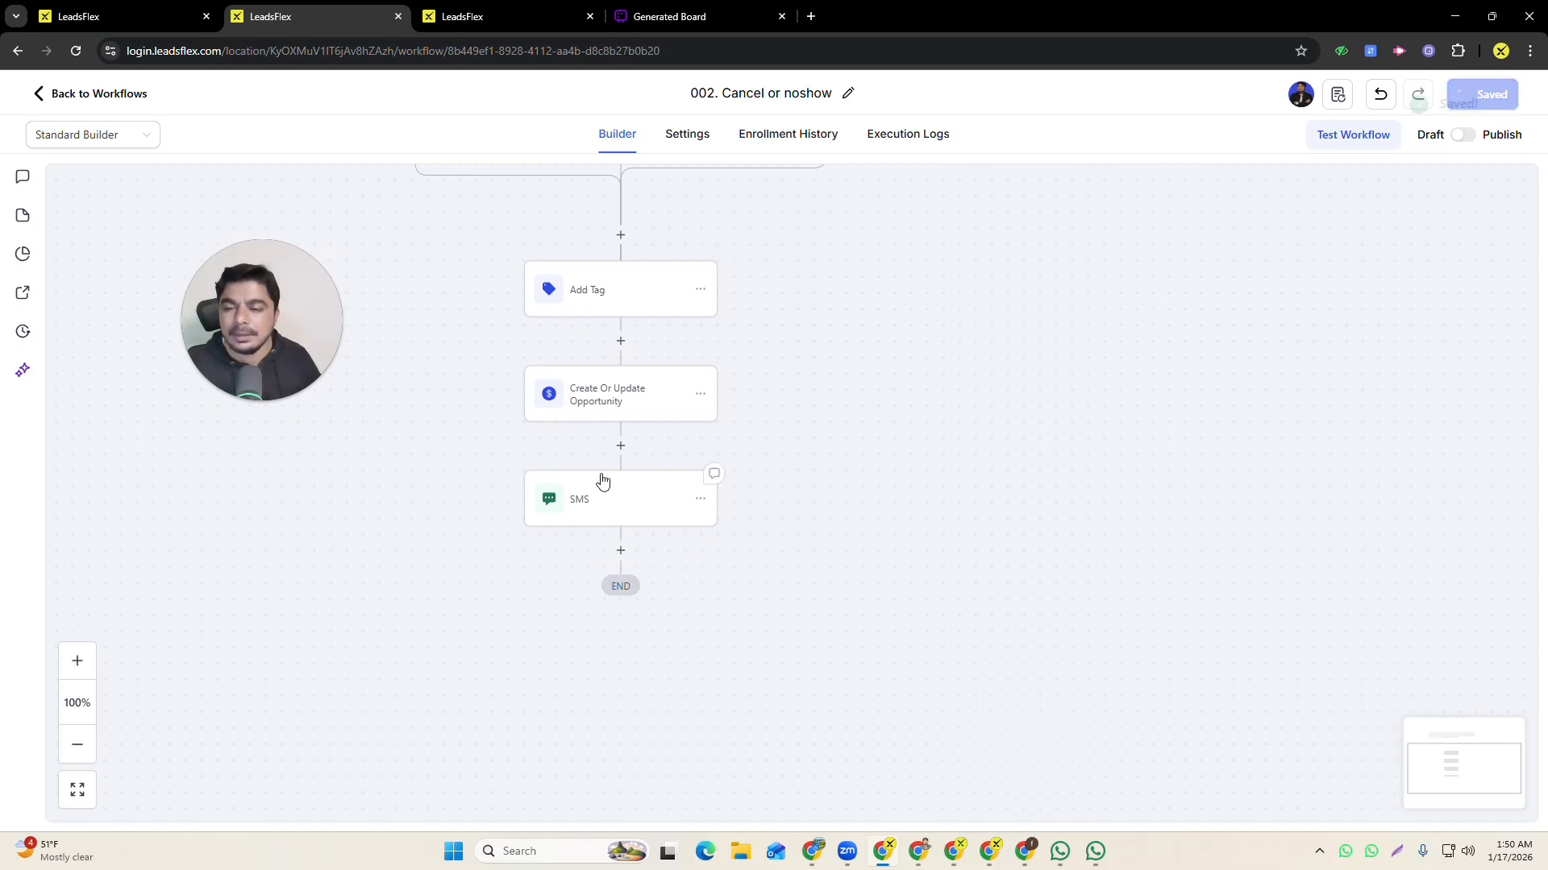
pyautogui.moveTo(853, 380); pyautogui.dragTo(863, 449)
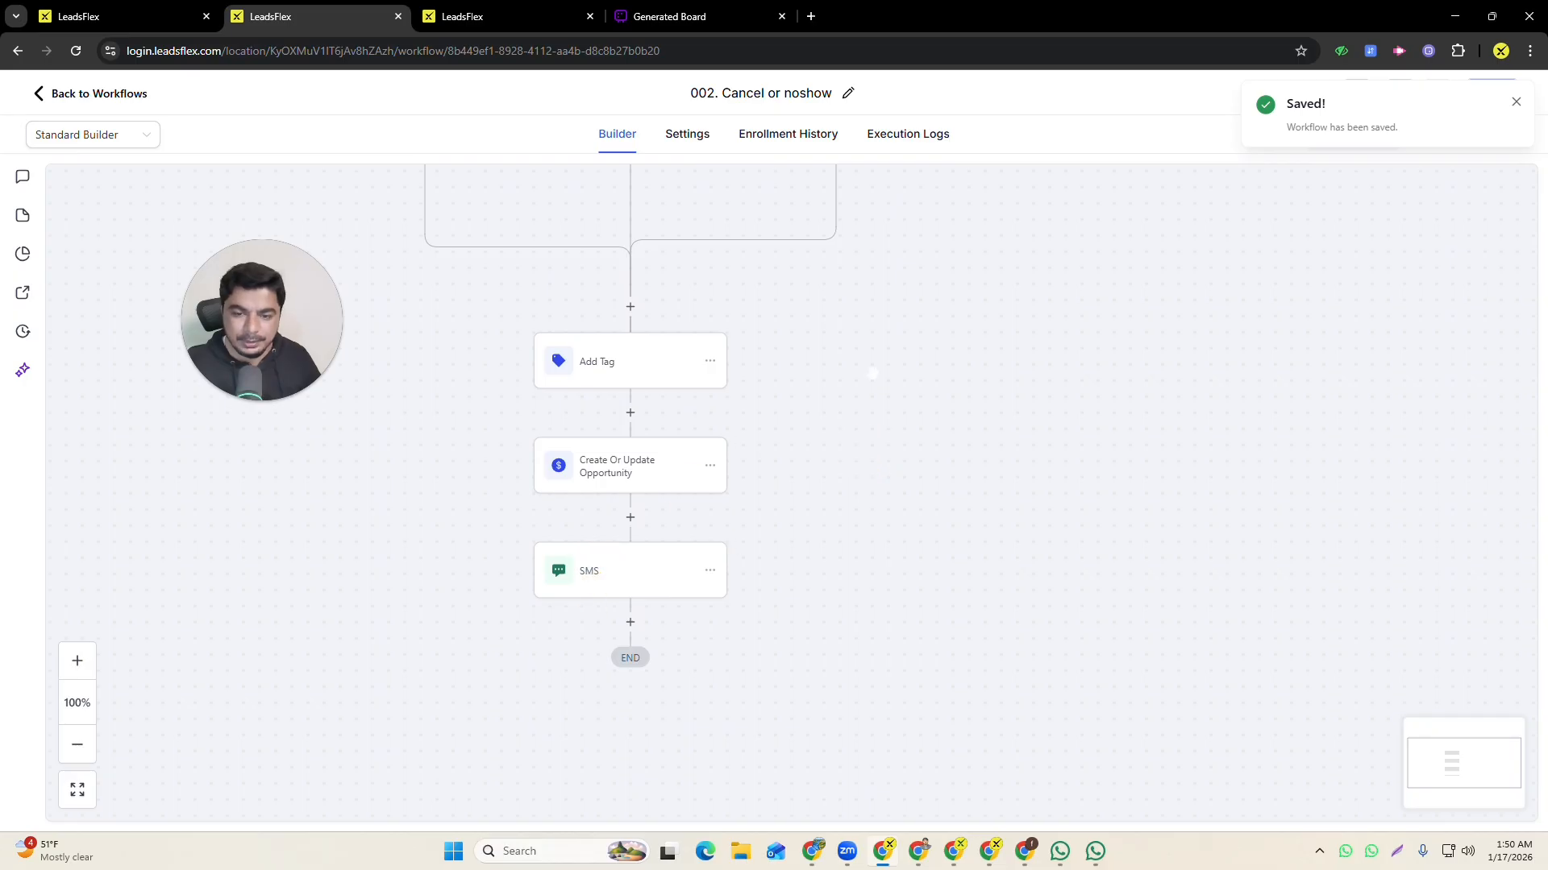
pyautogui.moveTo(872, 372); pyautogui.dragTo(891, 449)
# - Return to the workflow list and open the "001. Booking automations for video" workflow at its user assignment action
pyautogui.click(40, 94)
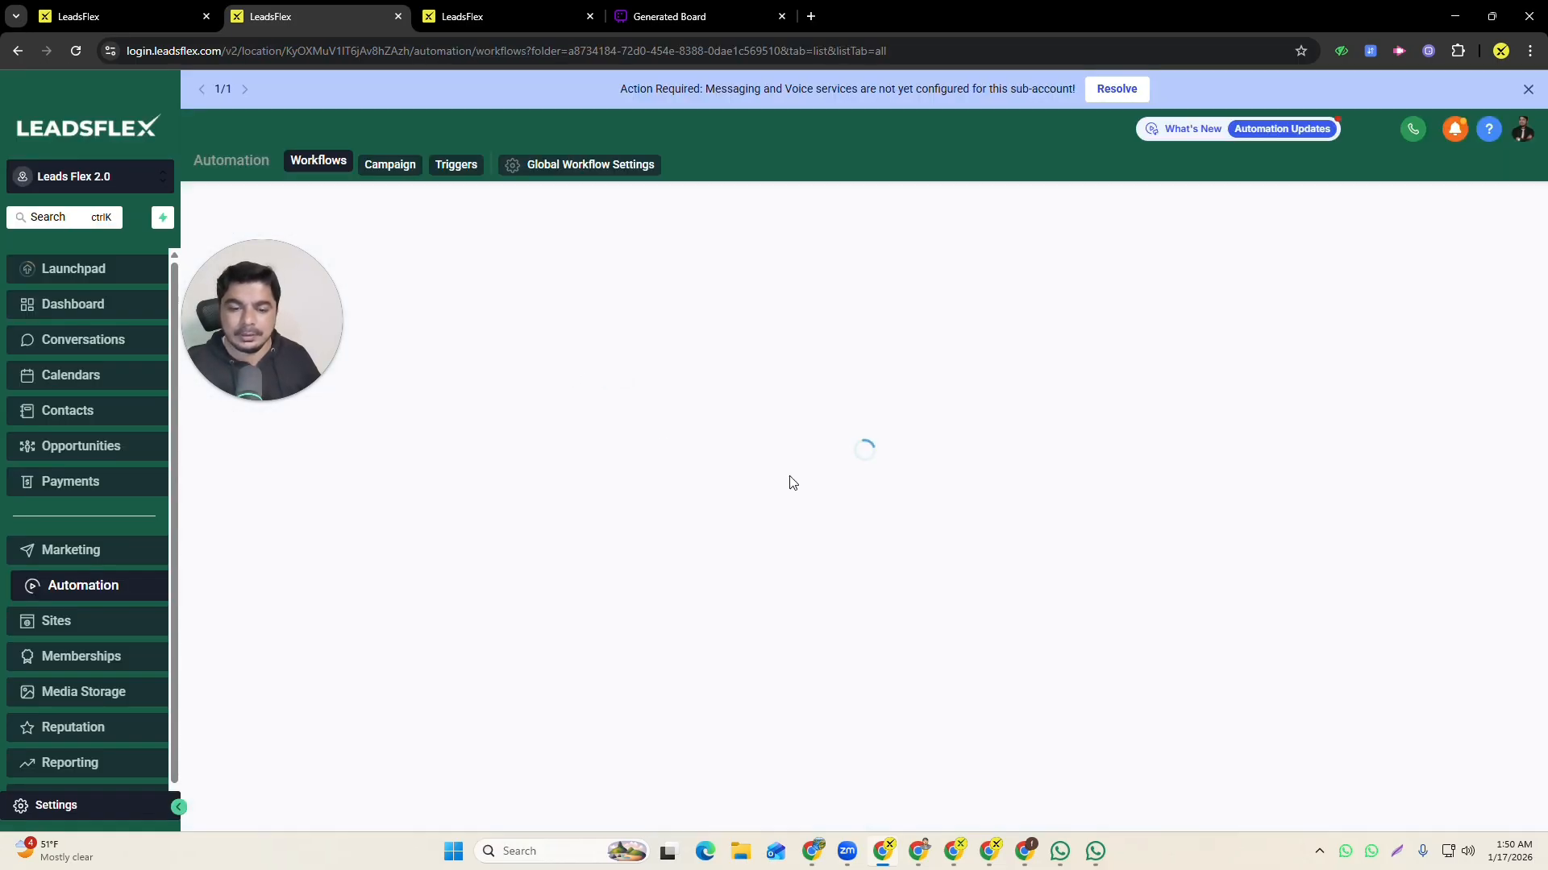
pyautogui.click(452, 413)
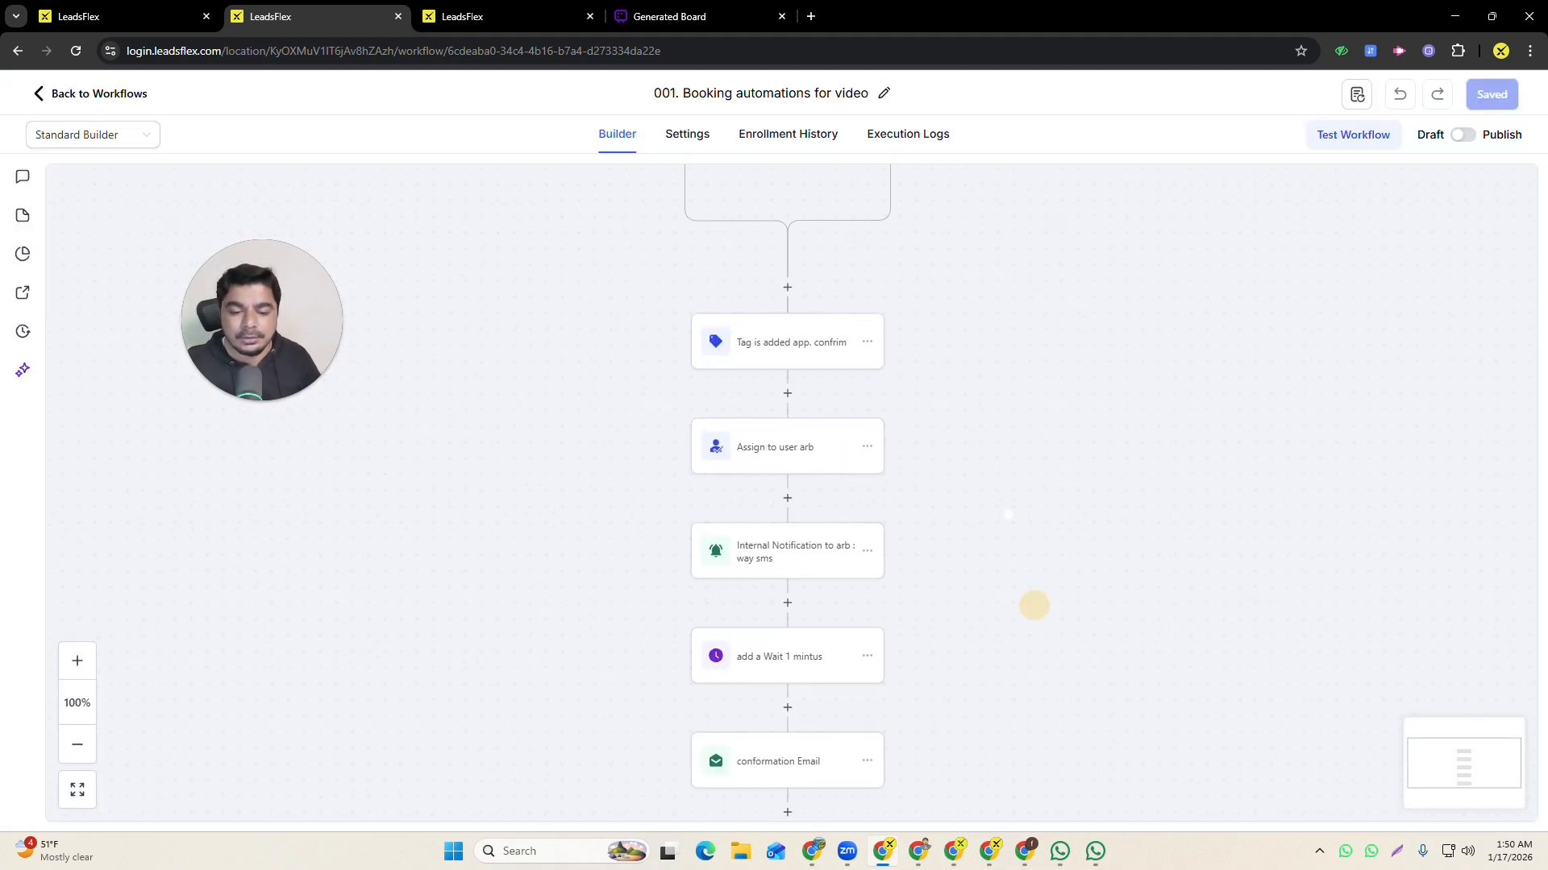
pyautogui.moveTo(1034, 605); pyautogui.dragTo(853, 346)
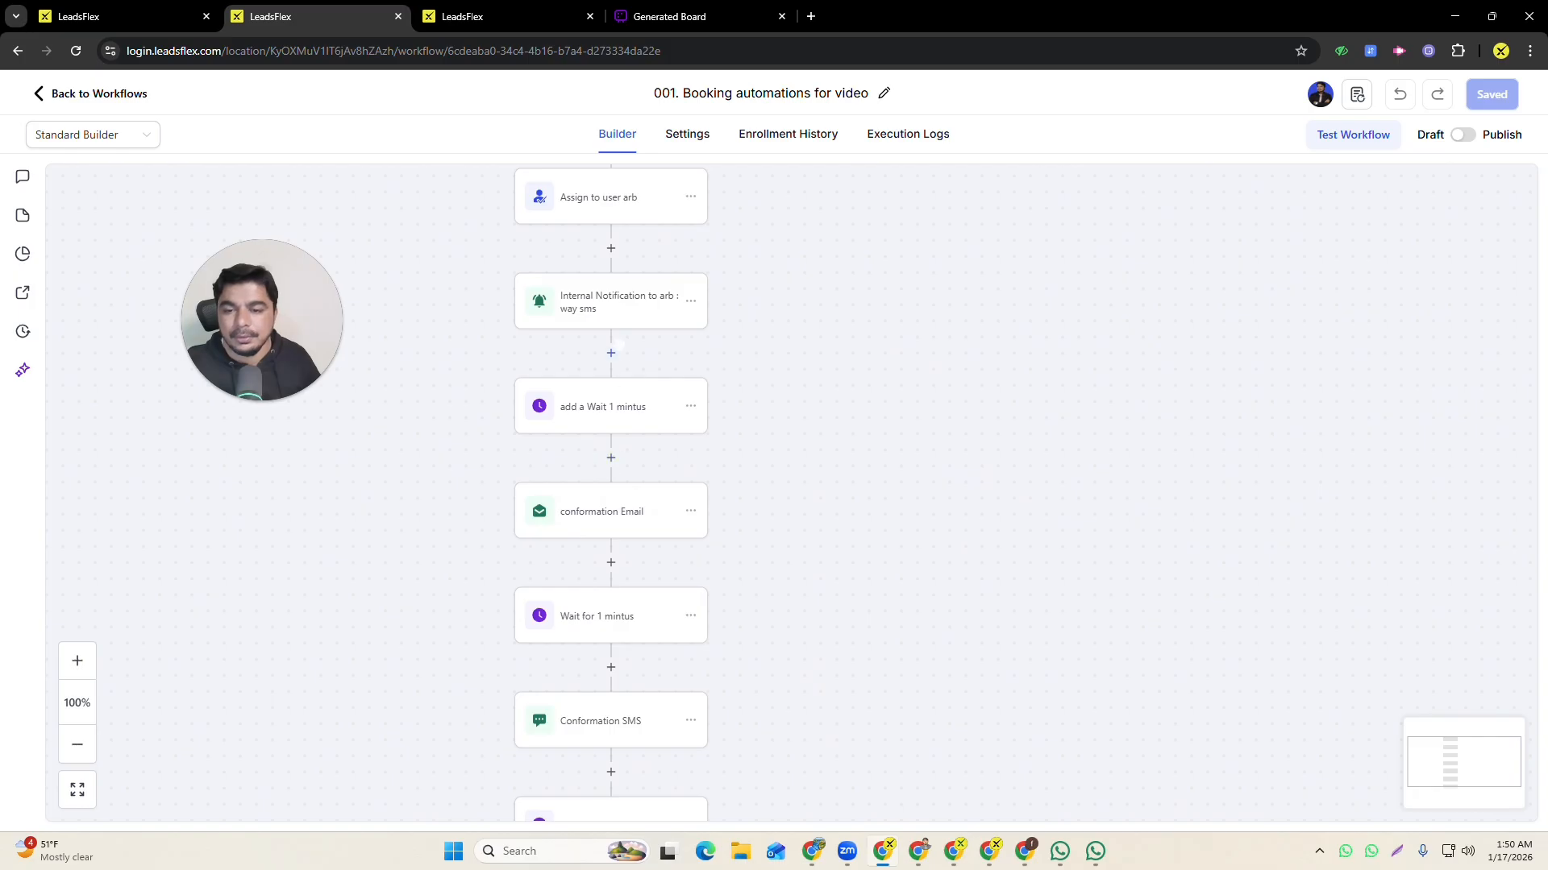
pyautogui.scroll(3, 588, 414)
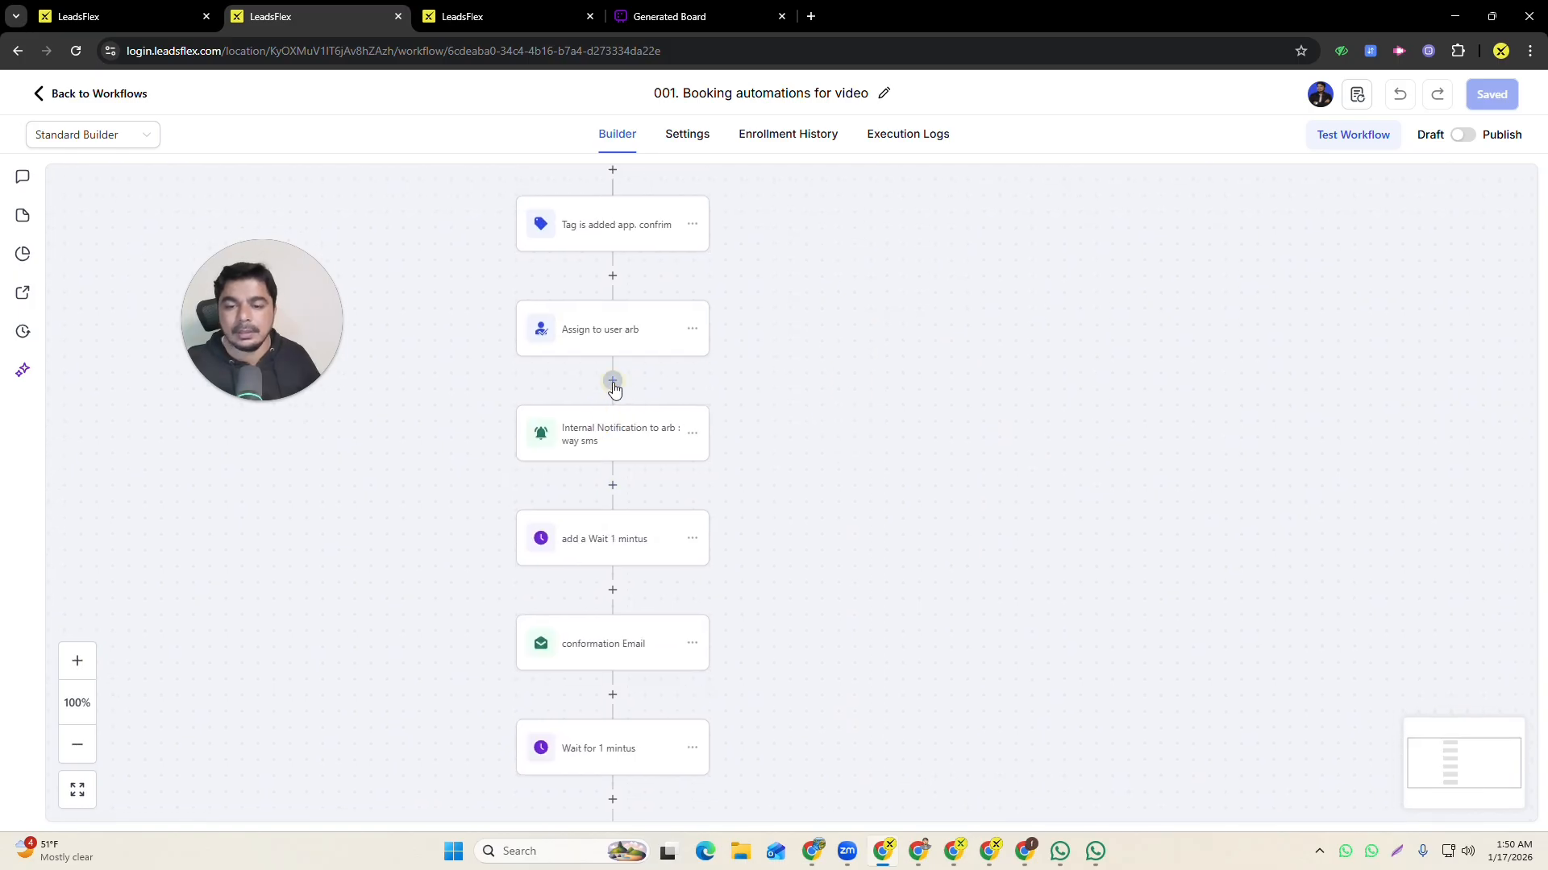
# - Insert a Create/Update Opportunity action between user assignment and internal notification, set to the Appointment pipeline and New Leads stage, and save the workflow
pyautogui.click(612, 381)
pyautogui.write('cre')
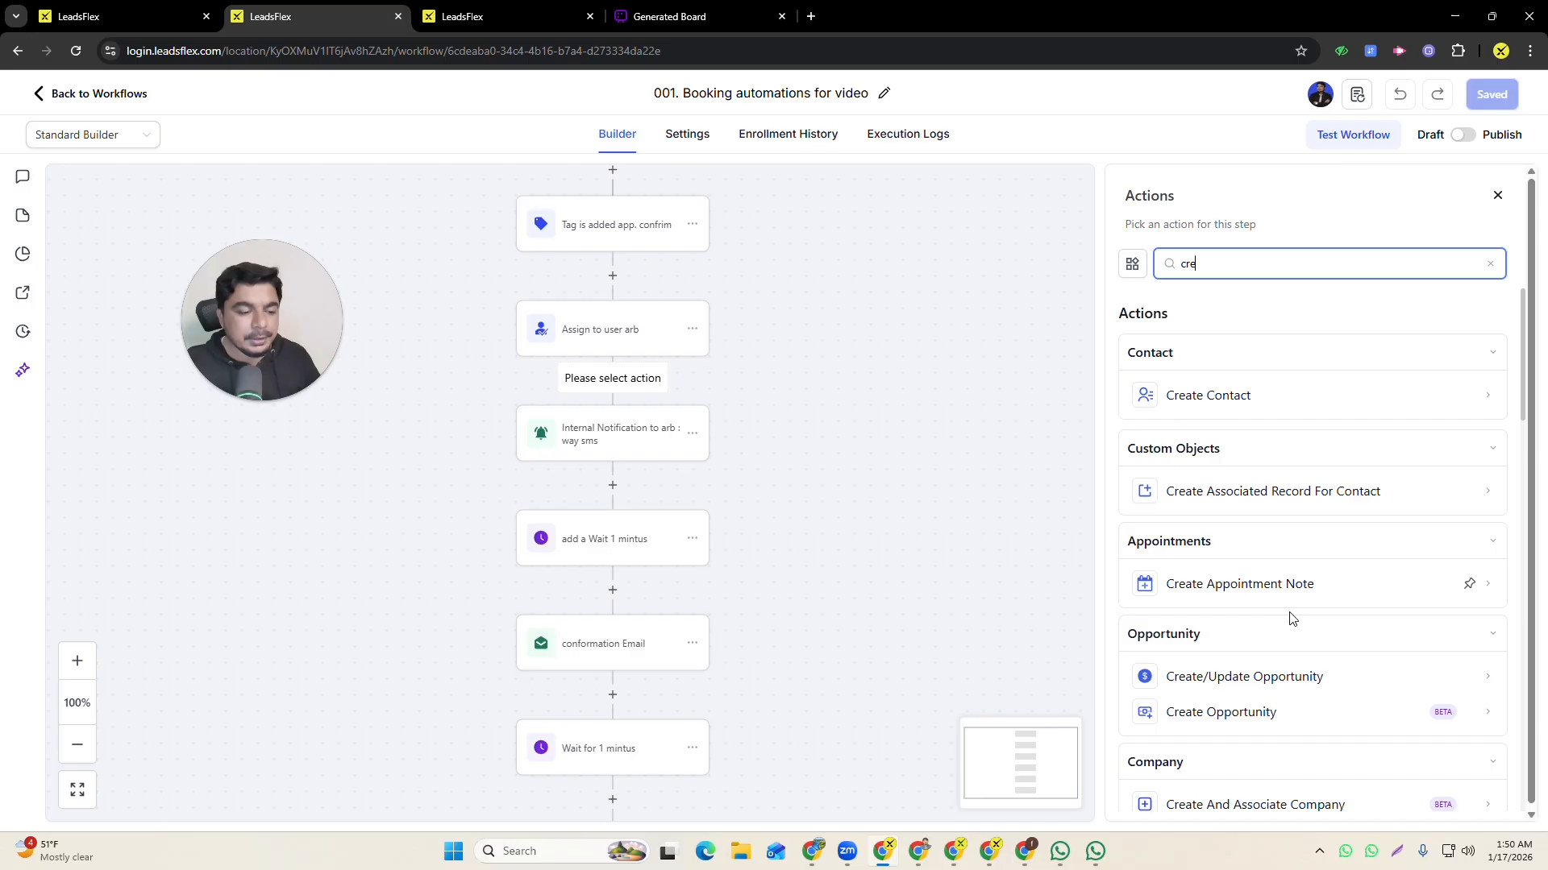
pyautogui.click(1239, 677)
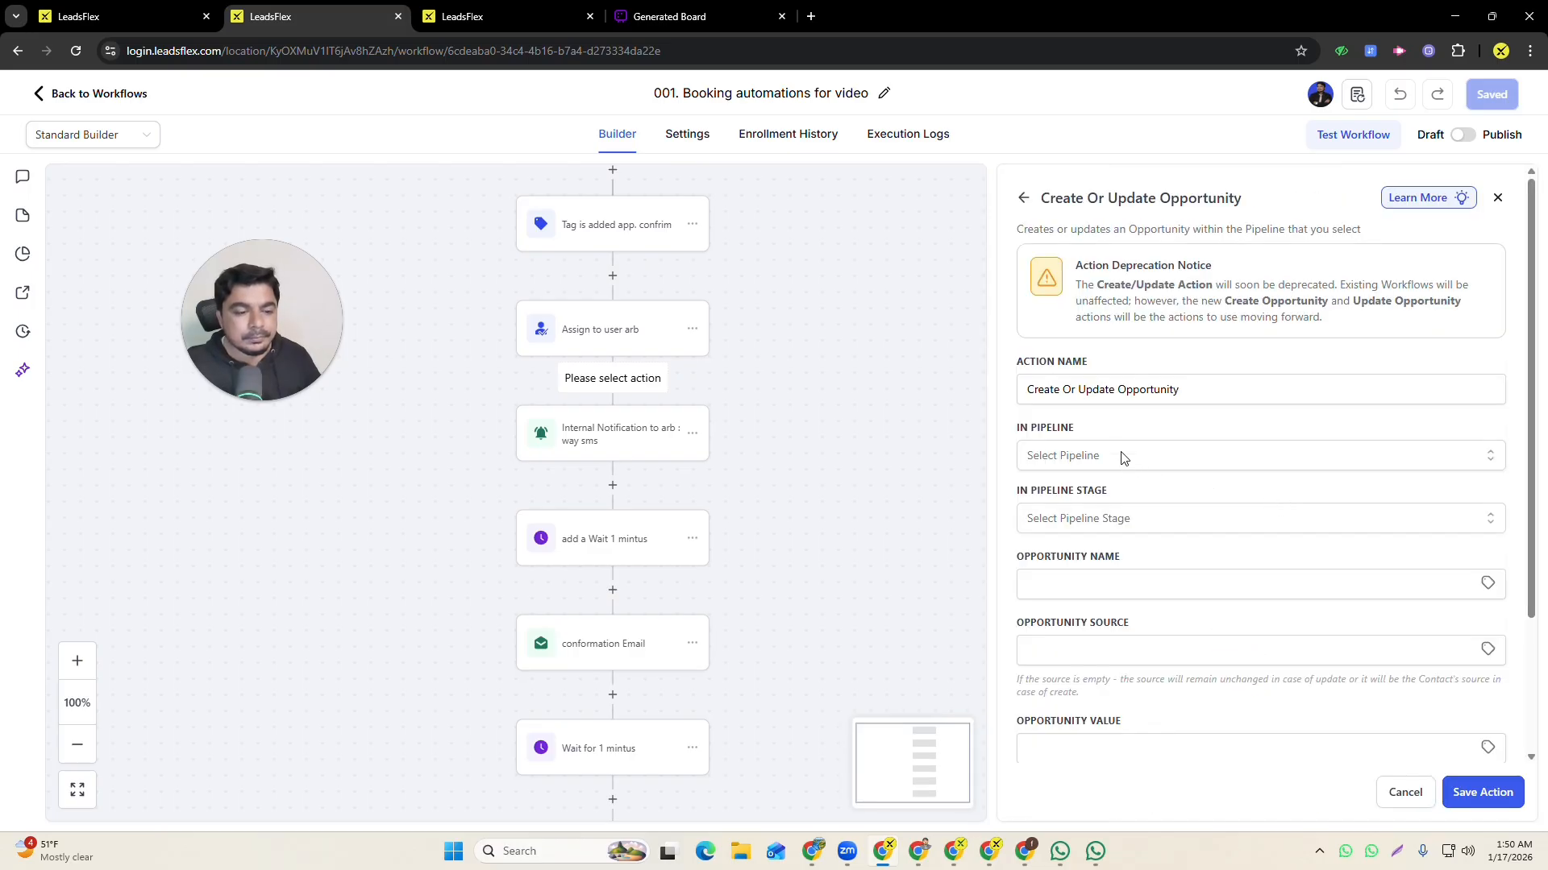
pyautogui.click(1123, 458)
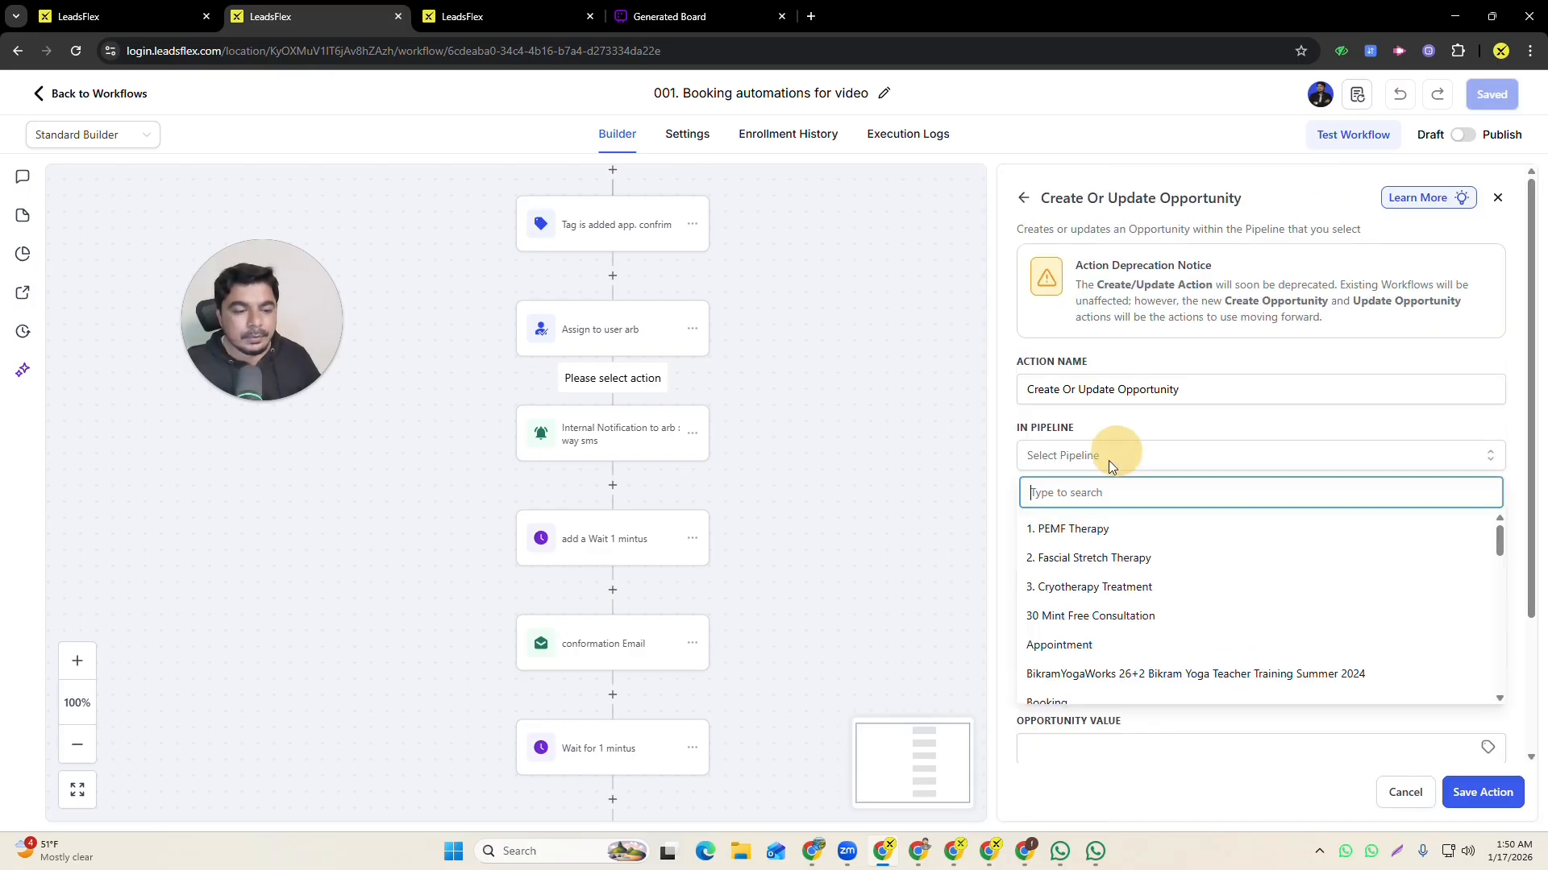
pyautogui.click(1084, 645)
pyautogui.click(1116, 522)
pyautogui.click(1080, 591)
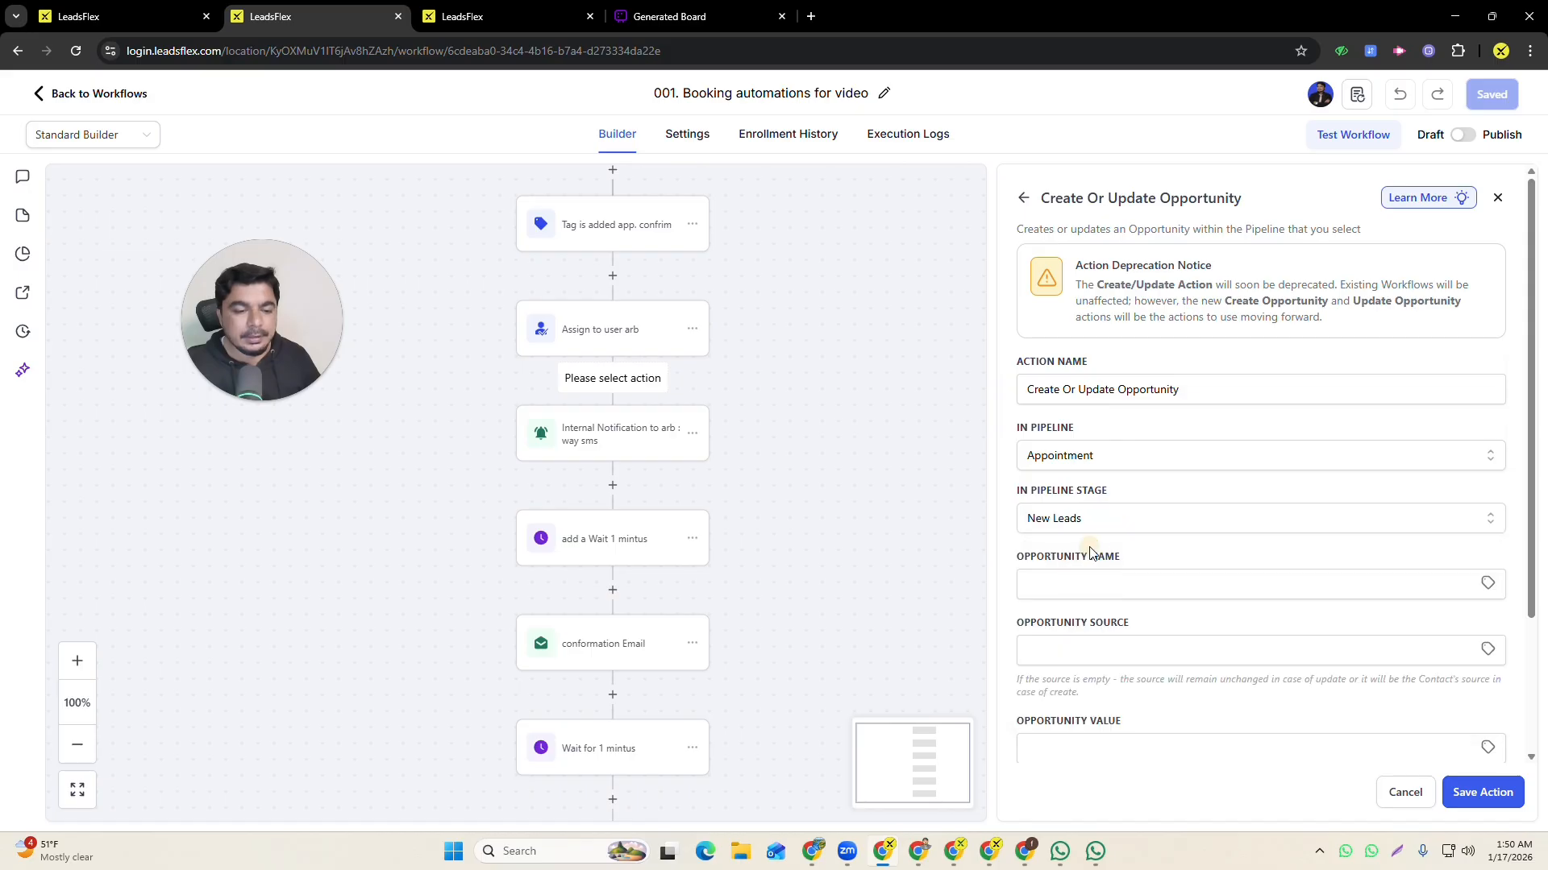
pyautogui.click(1483, 793)
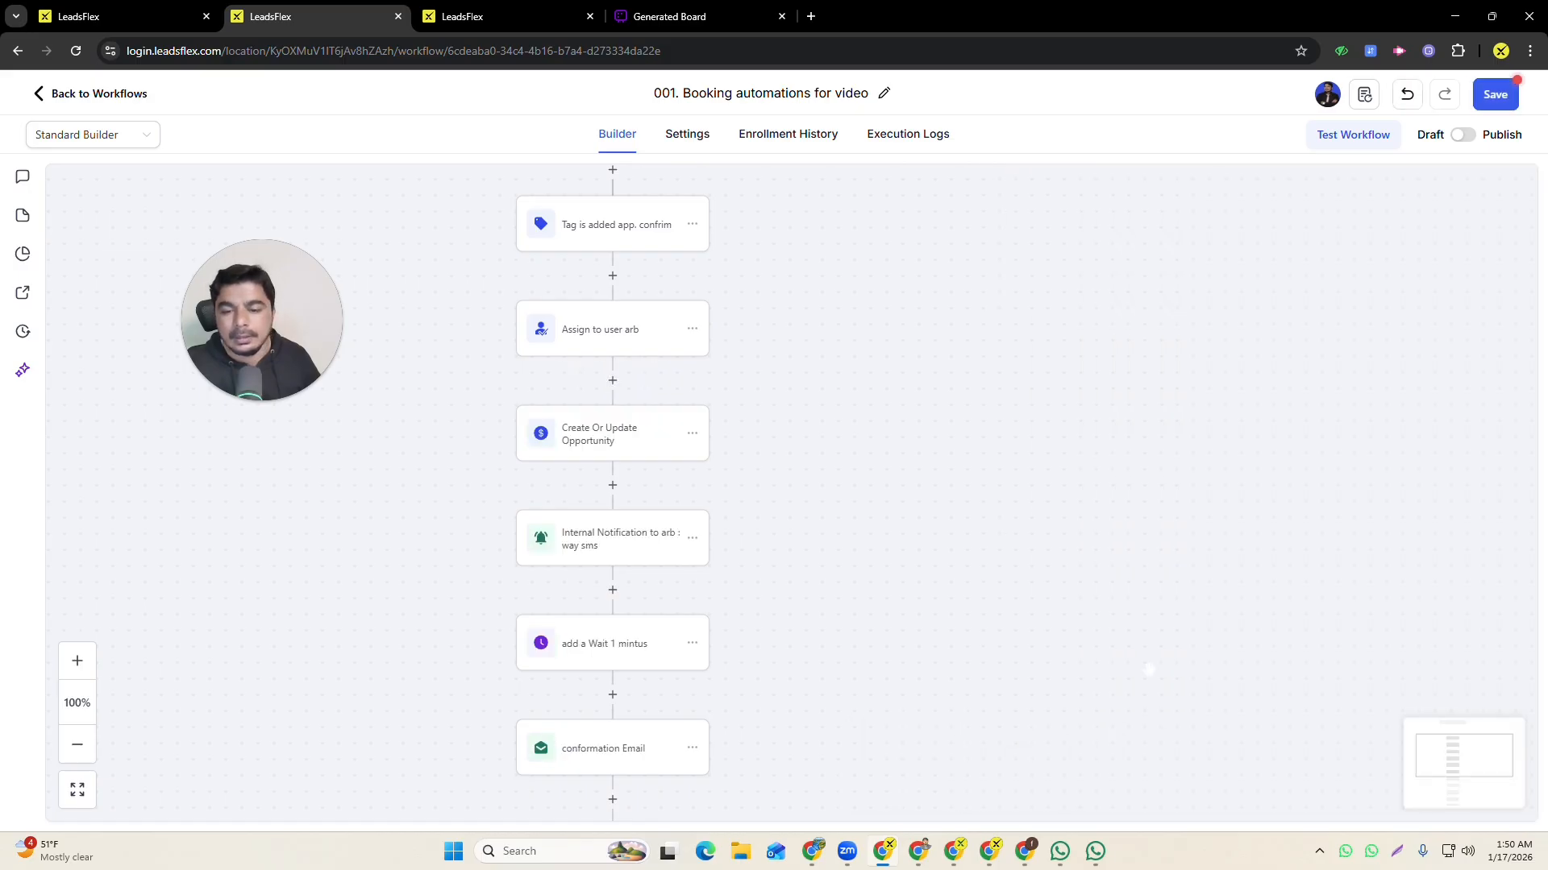
pyautogui.moveTo(1064, 491); pyautogui.dragTo(903, 439)
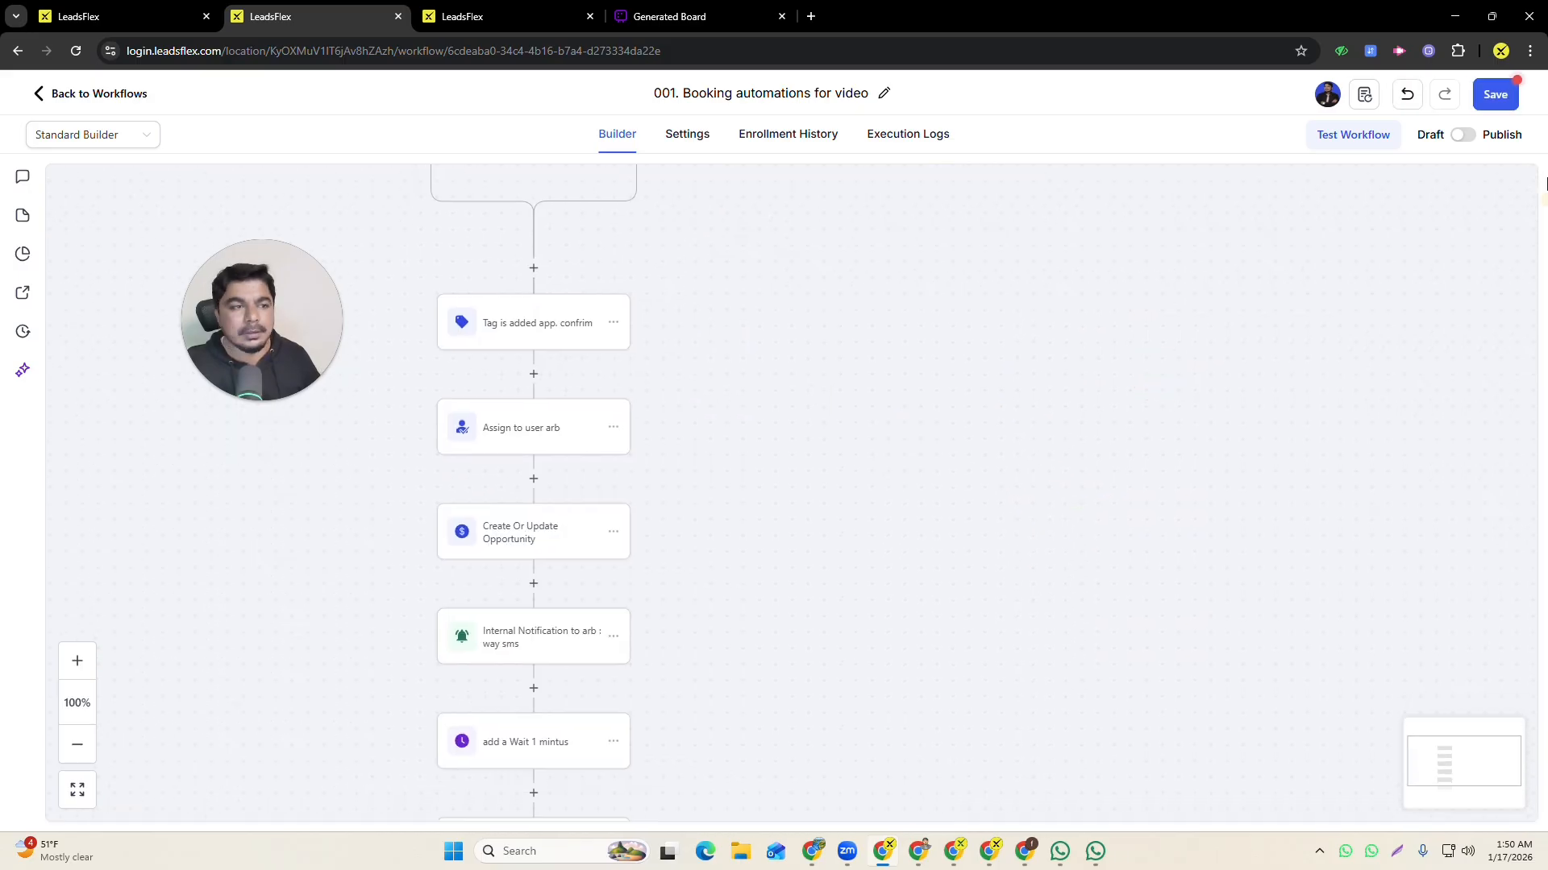
pyautogui.click(1493, 96)
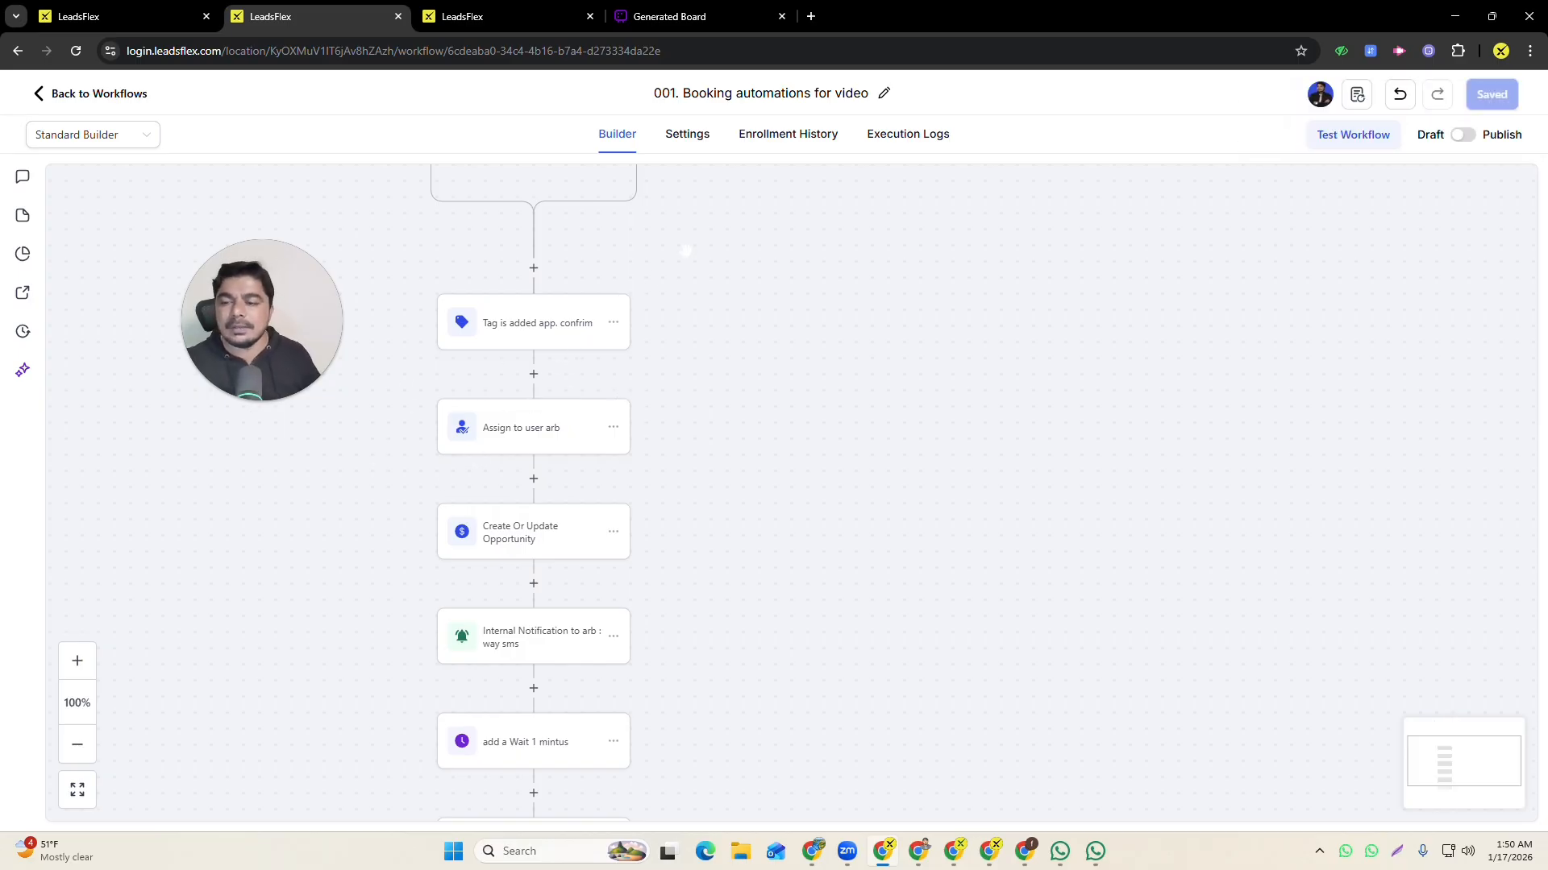
# - Open leadsflex.com in a new browser tab and look over its homepage and consultation call offer
pyautogui.click(811, 16)
pyautogui.click(753, 56)
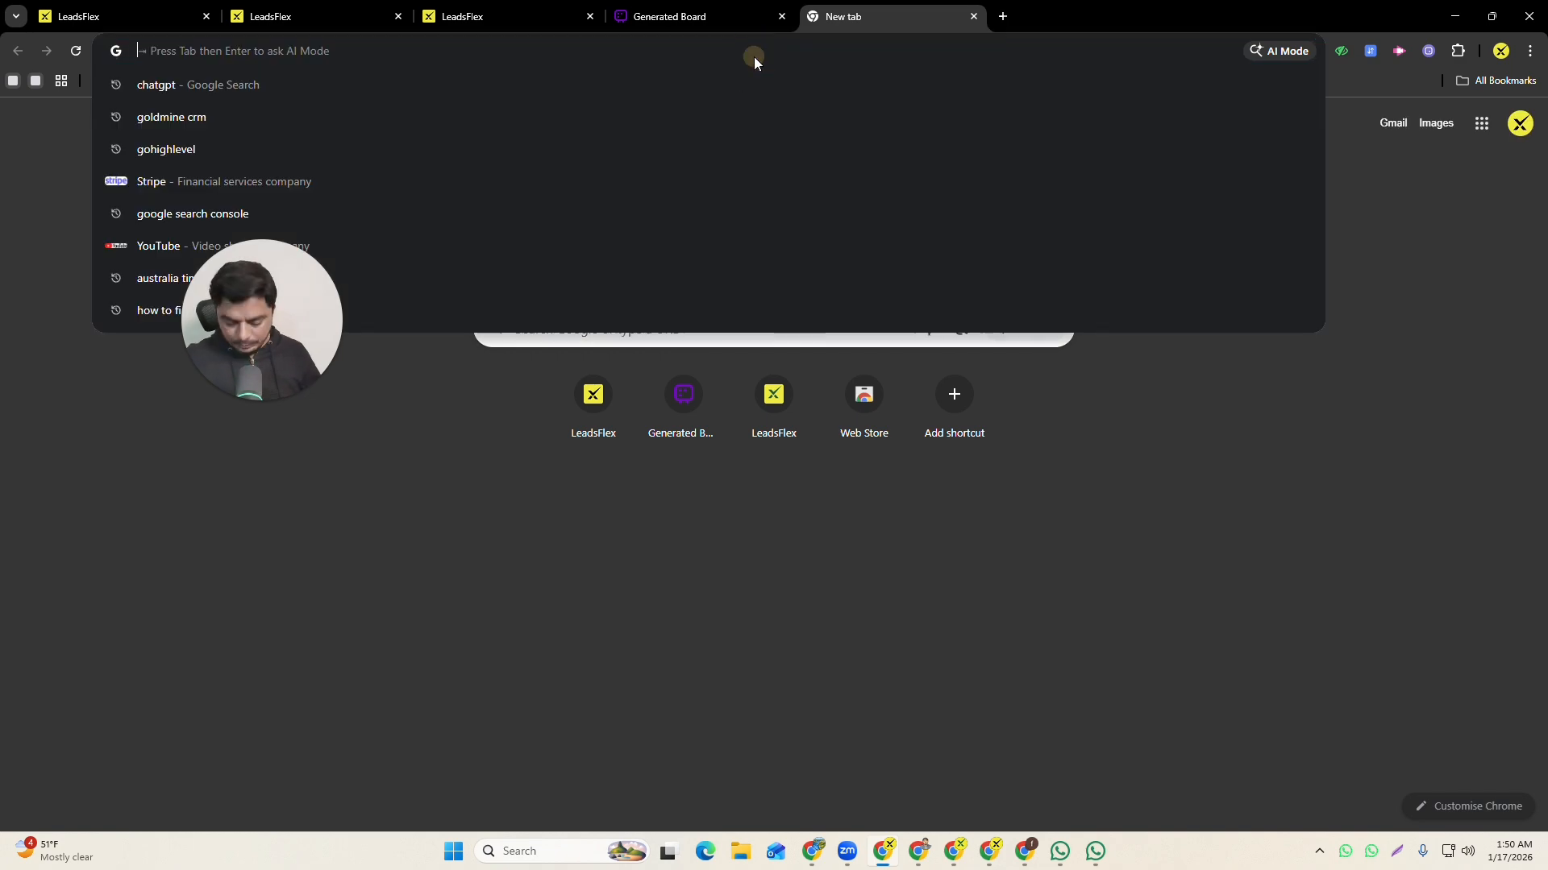
pyautogui.write('leadsflex.com')
pyautogui.press('Return')
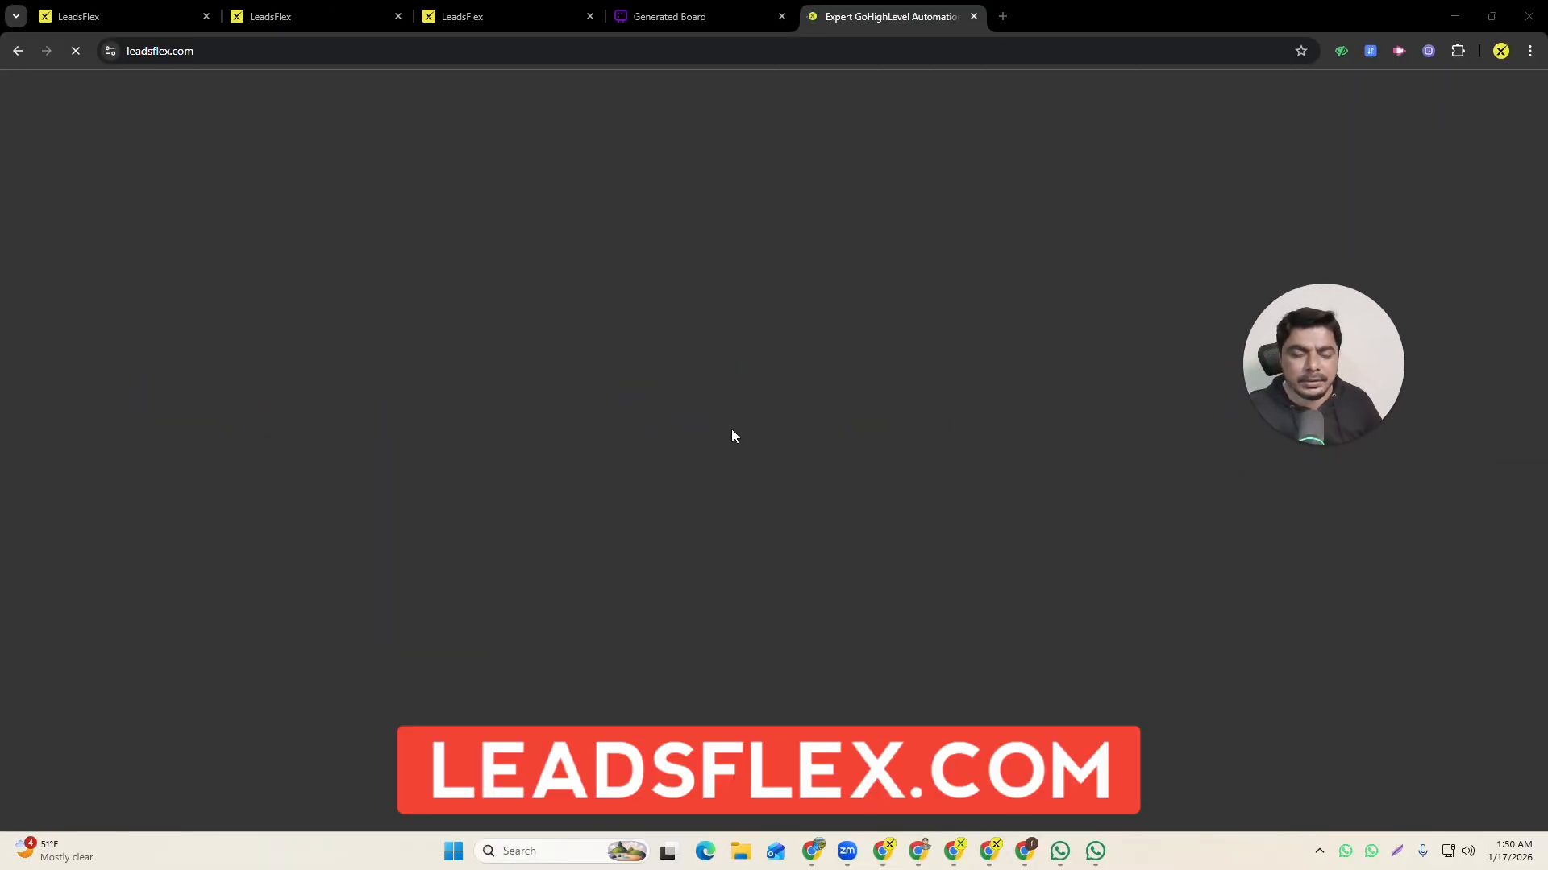
pyautogui.scroll(-3, 770, 391)
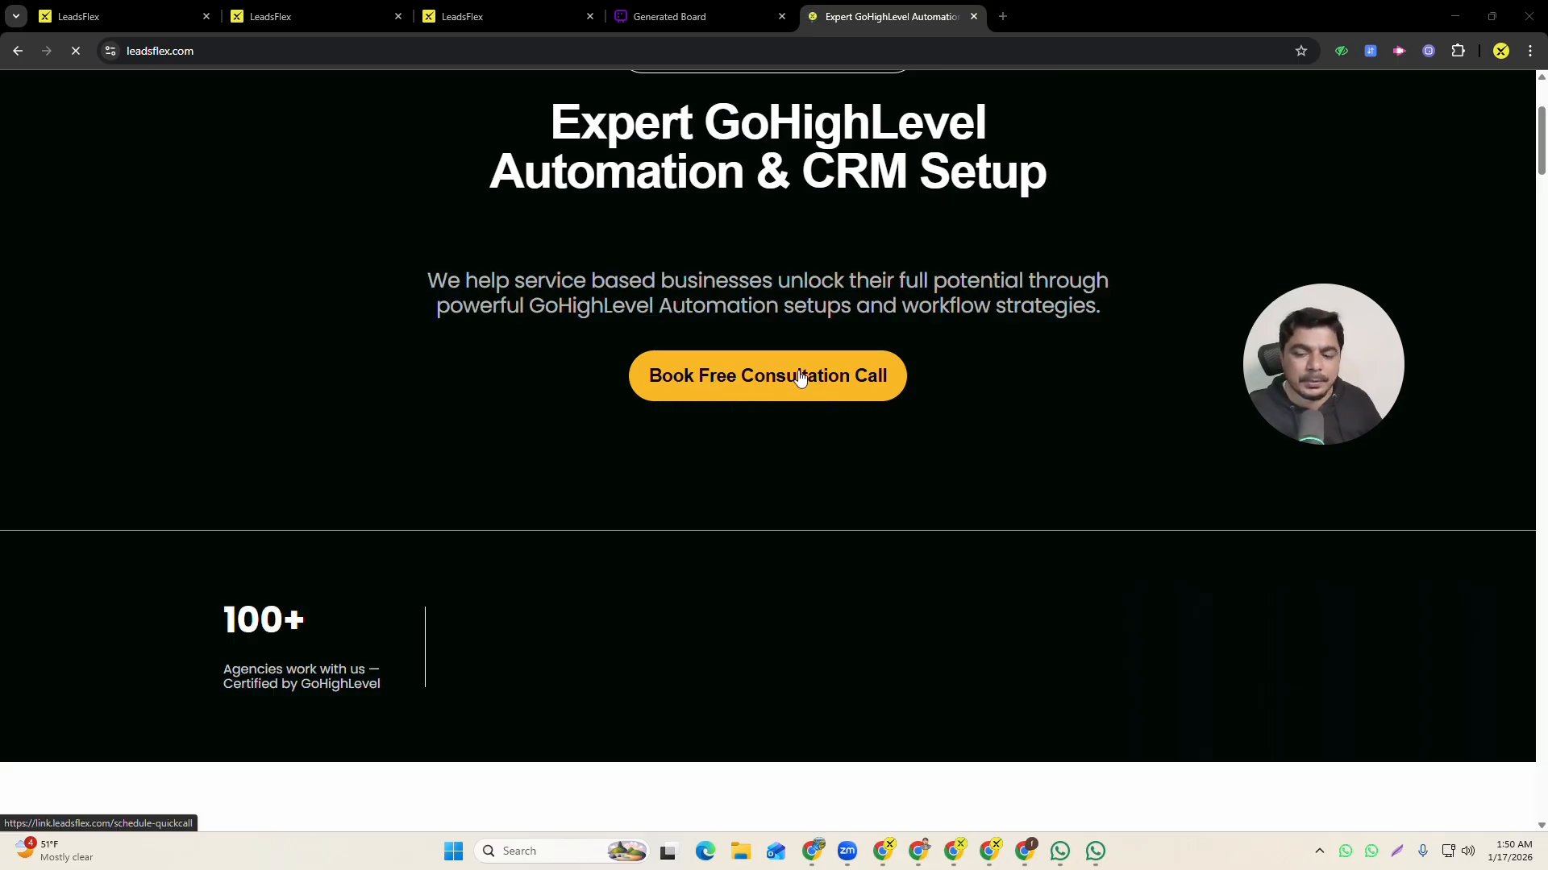
pyautogui.scroll(-5, 798, 379)
pyautogui.scroll(6, 798, 380)
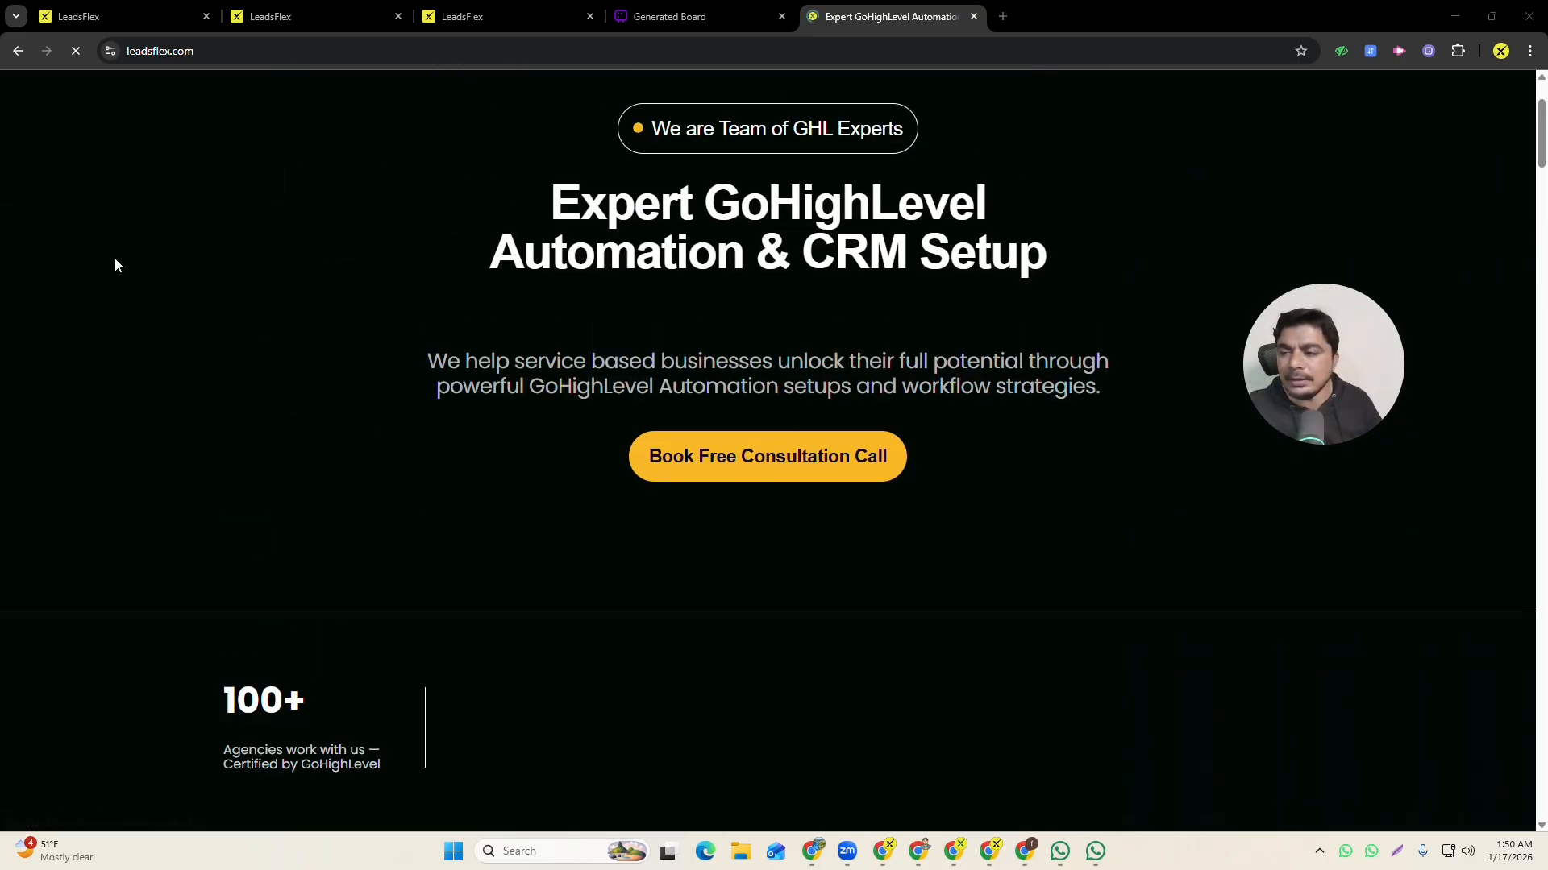